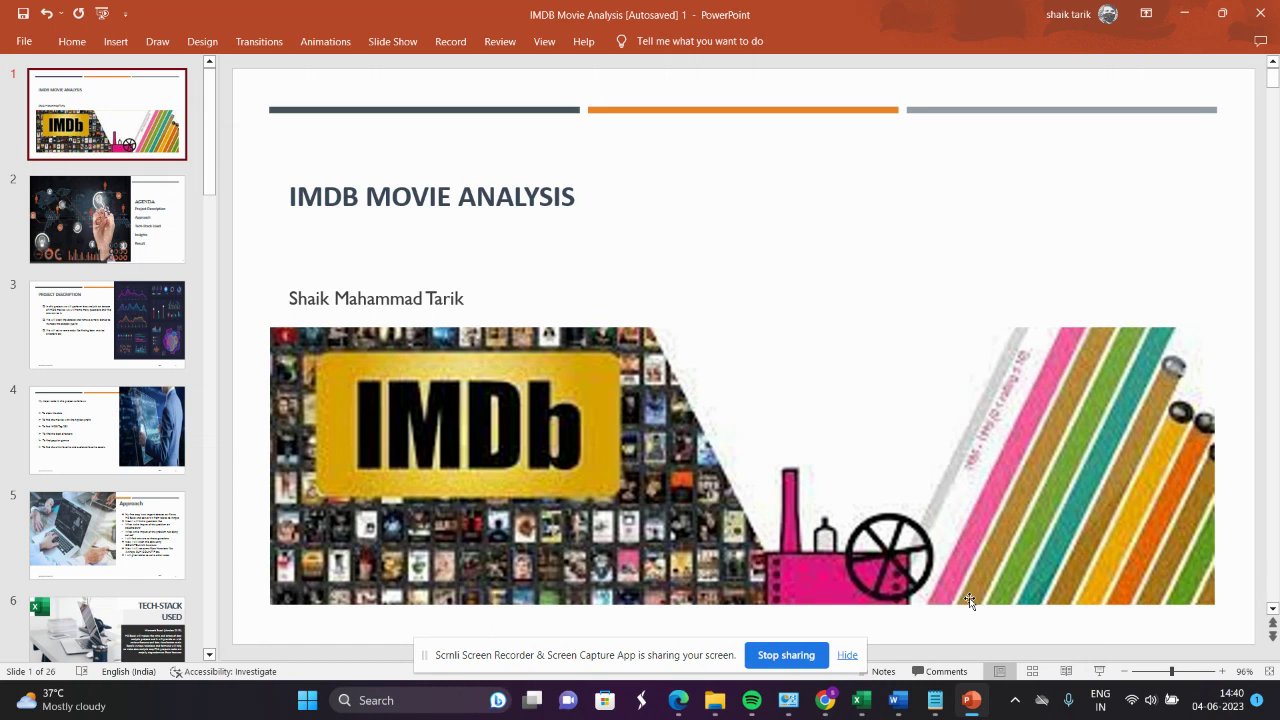
# - Review the presentation slides in order, from the agenda through the project description, approach, tech stack and insights to the data cleaning slide
pyautogui.click(153, 264)
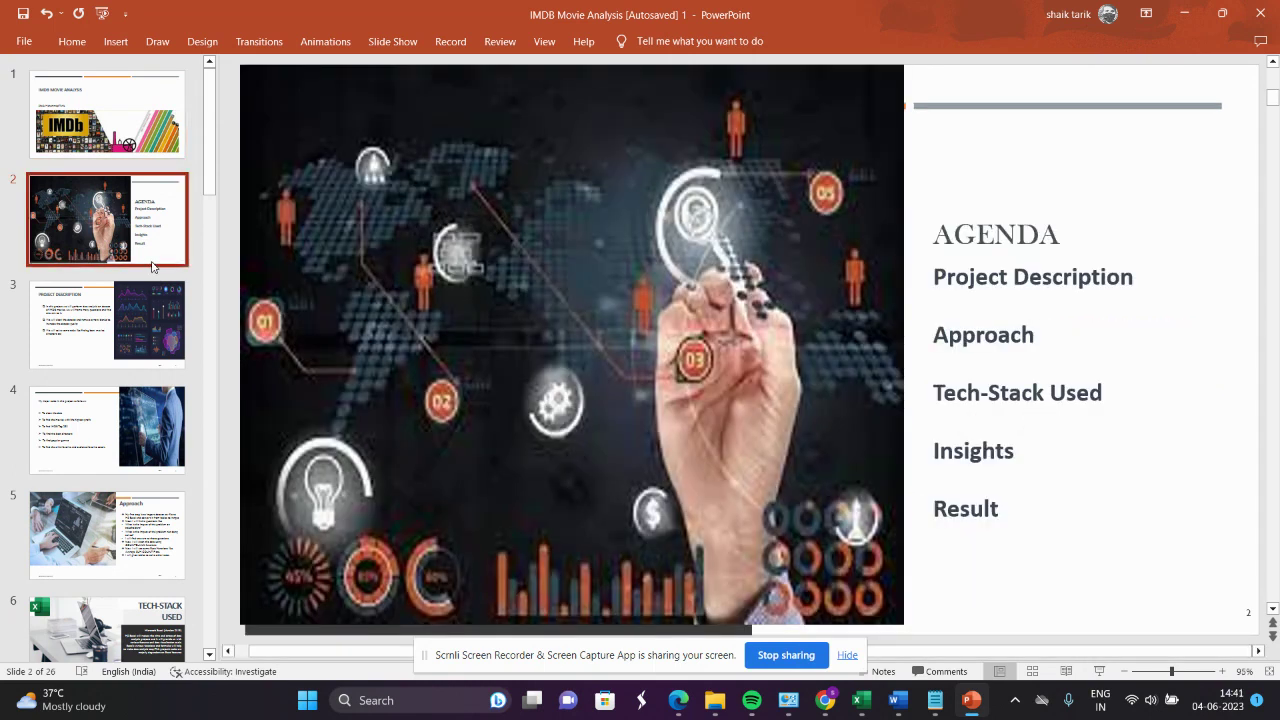
pyautogui.click(169, 354)
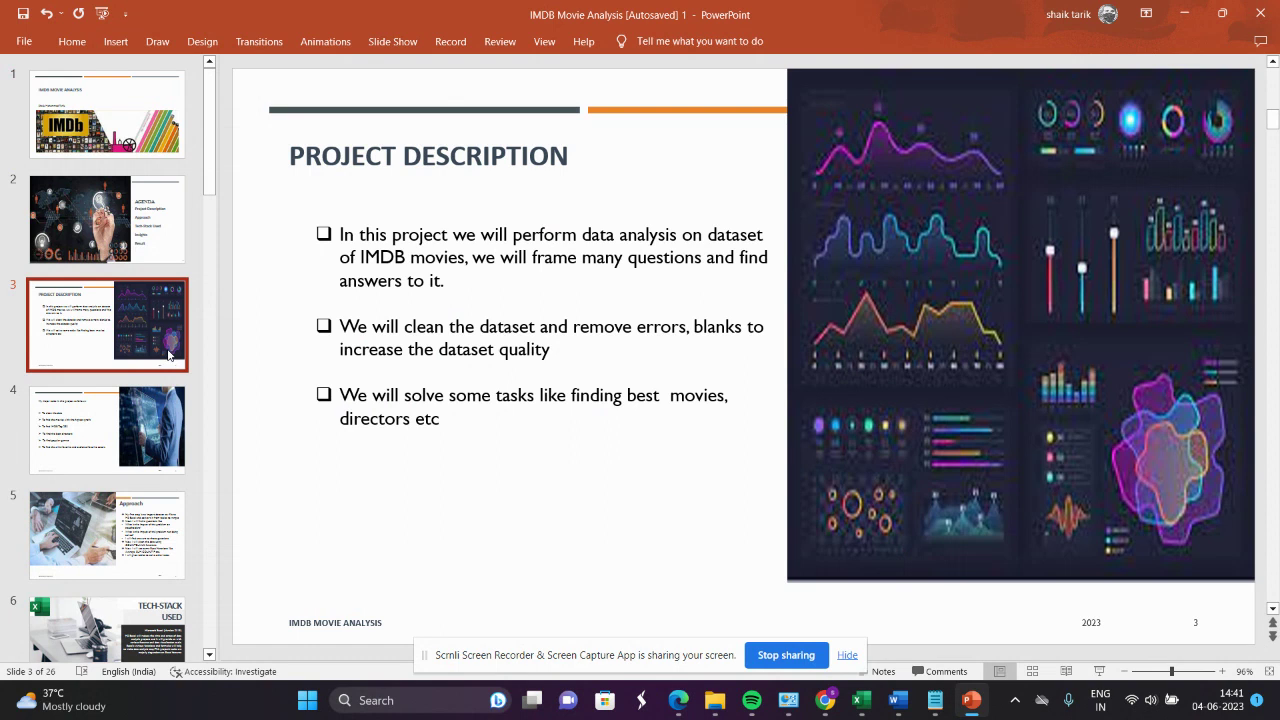
pyautogui.click(136, 411)
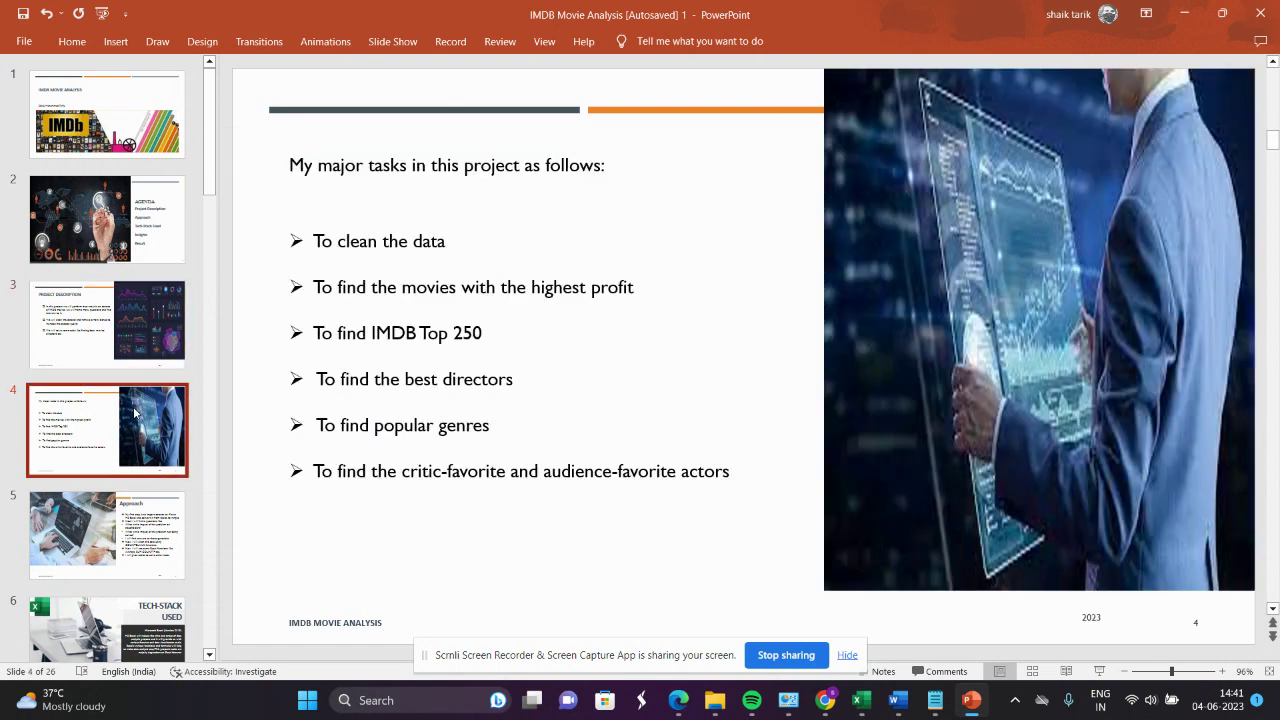
pyautogui.click(127, 505)
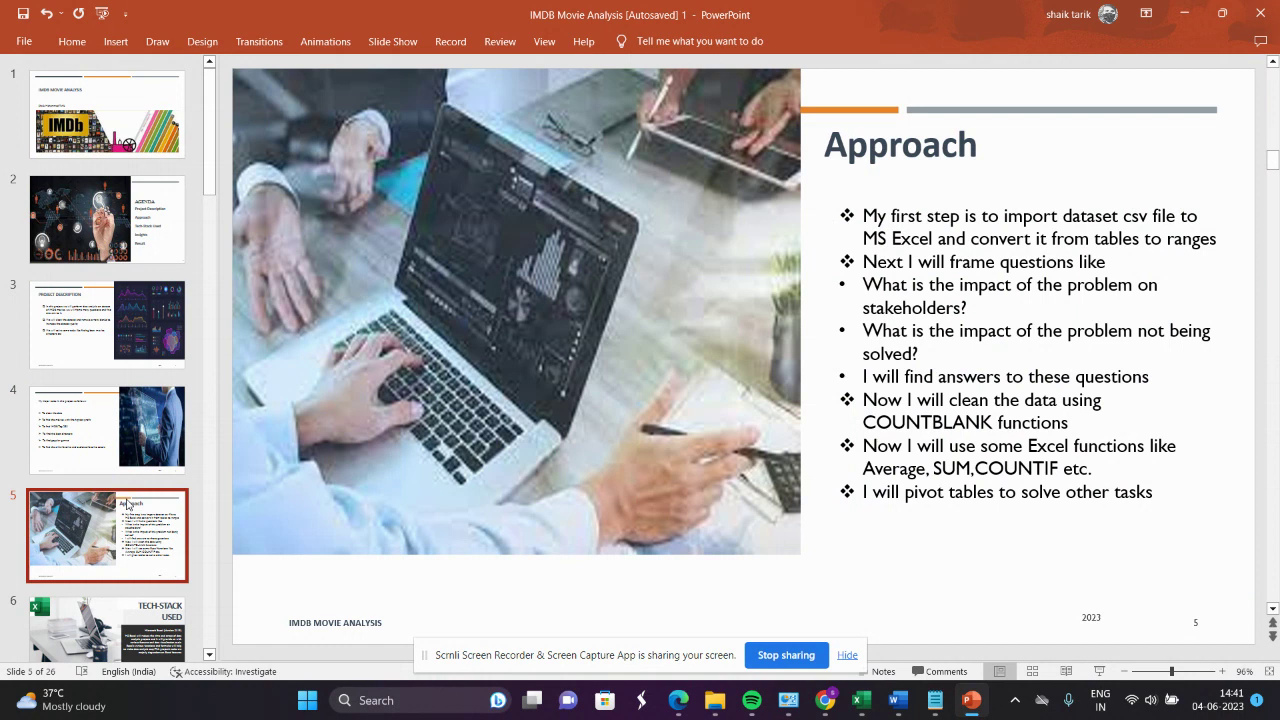
pyautogui.click(96, 648)
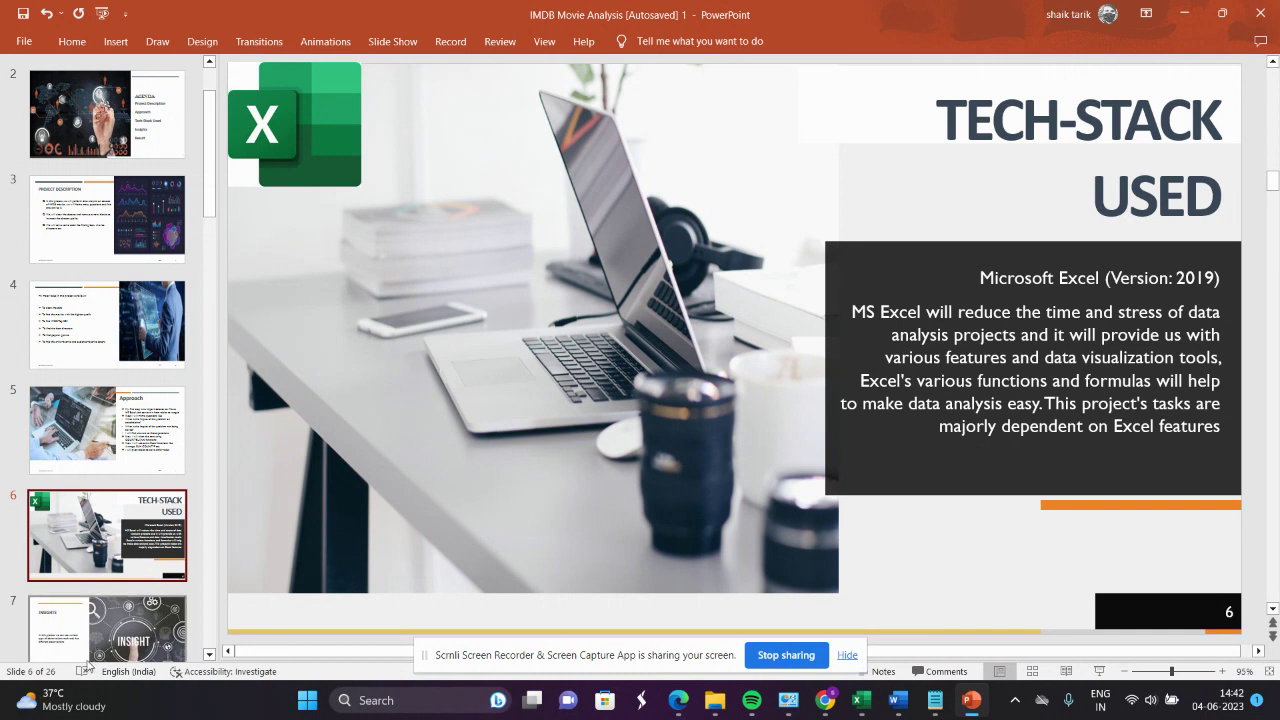
pyautogui.click(93, 648)
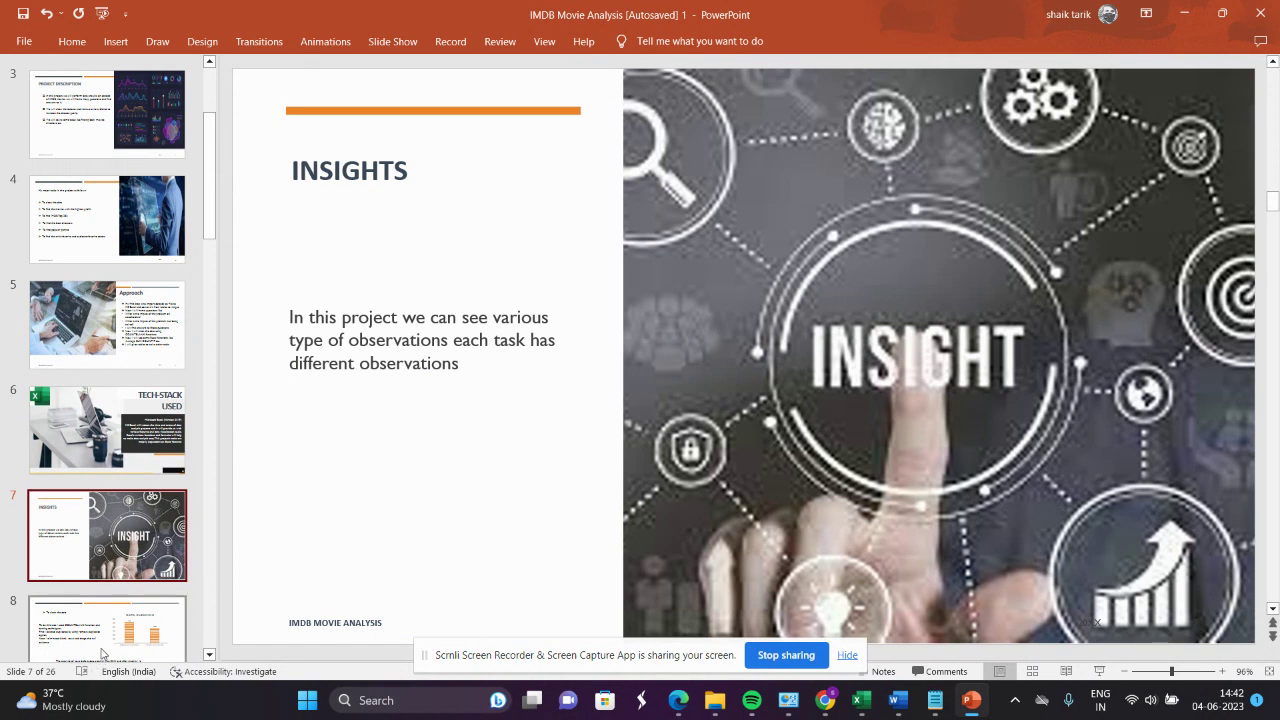
pyautogui.click(100, 650)
pyautogui.scroll(-1, 101, 652)
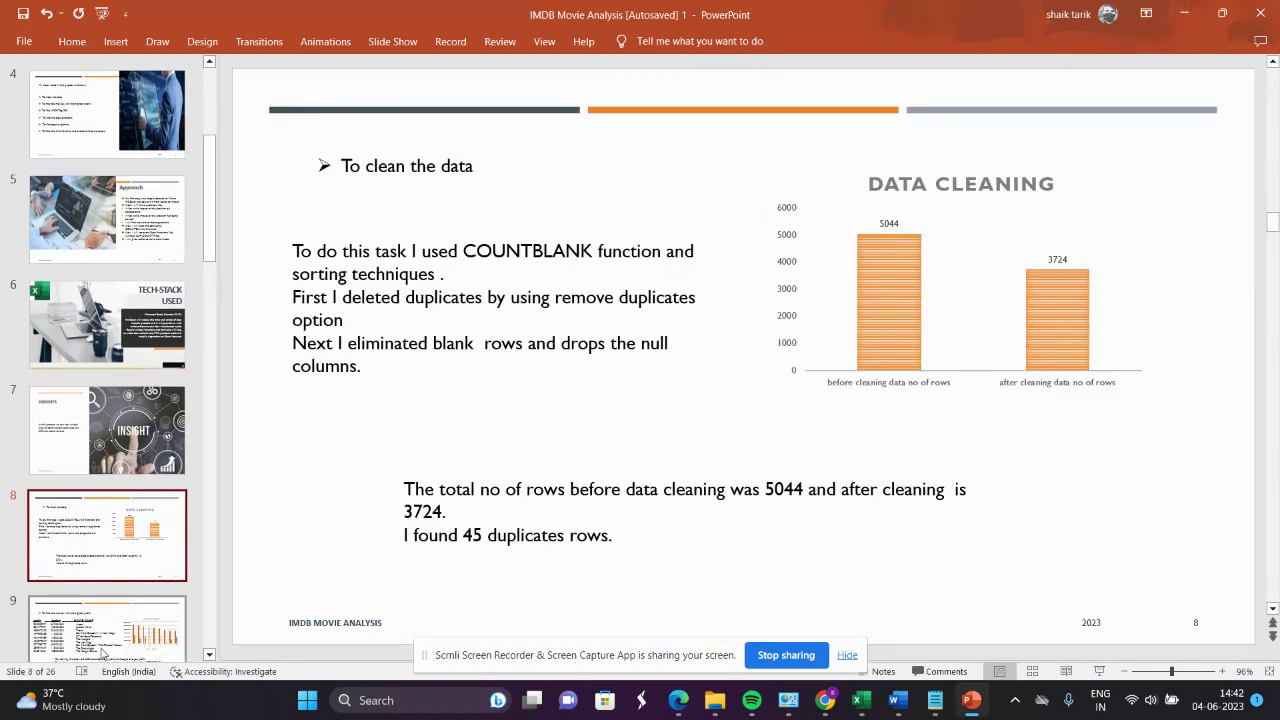
# - Hide the screen-sharing notice, switch to the Book1 workbook in Excel and add a new blank worksheet
pyautogui.click(846, 656)
pyautogui.moveTo(860, 700)
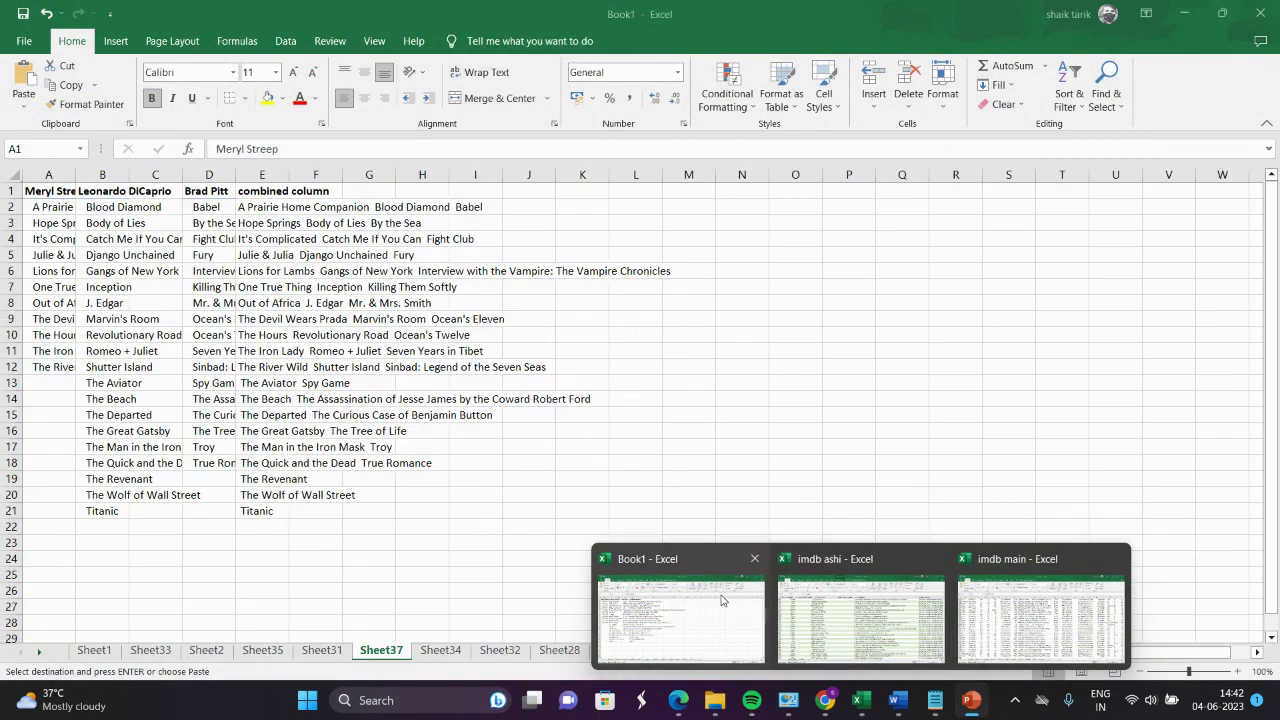
pyautogui.click(722, 600)
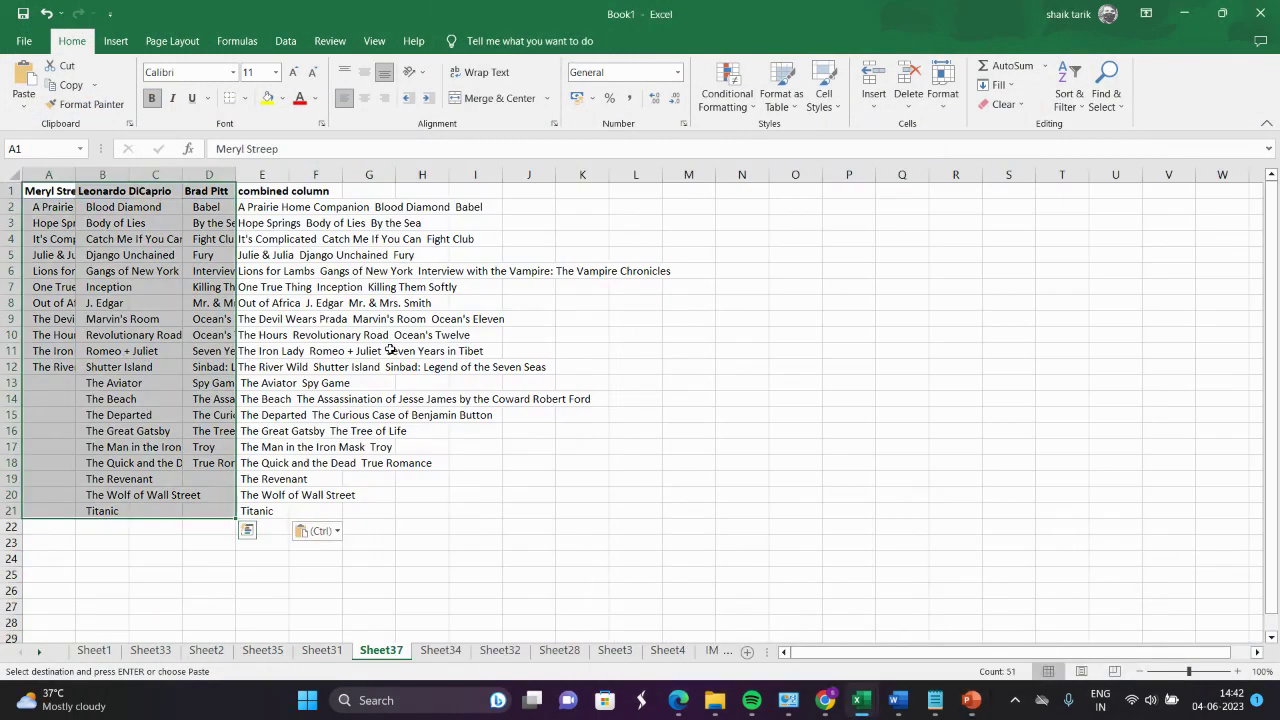
pyautogui.click(745, 653)
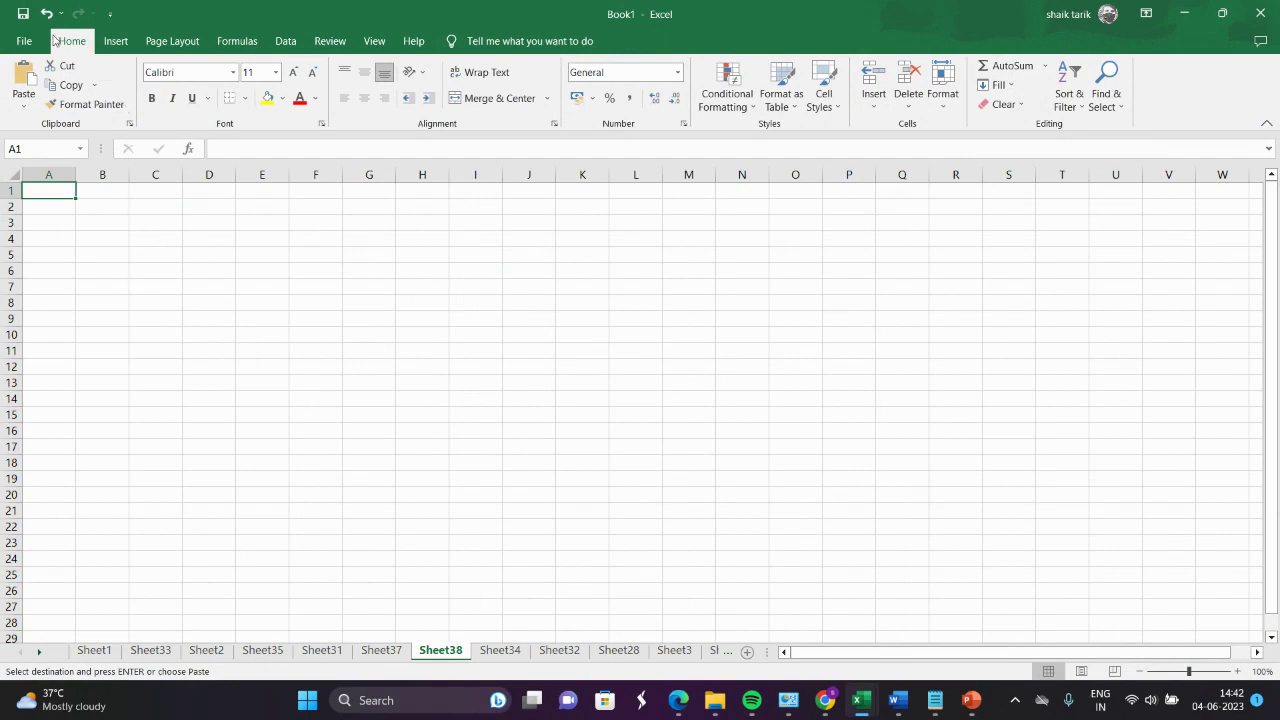
# - Import the CSV file IMDB_Movies (2) from Downloads, keeping the comma delimiter, and load it into the workbook
pyautogui.click(285, 41)
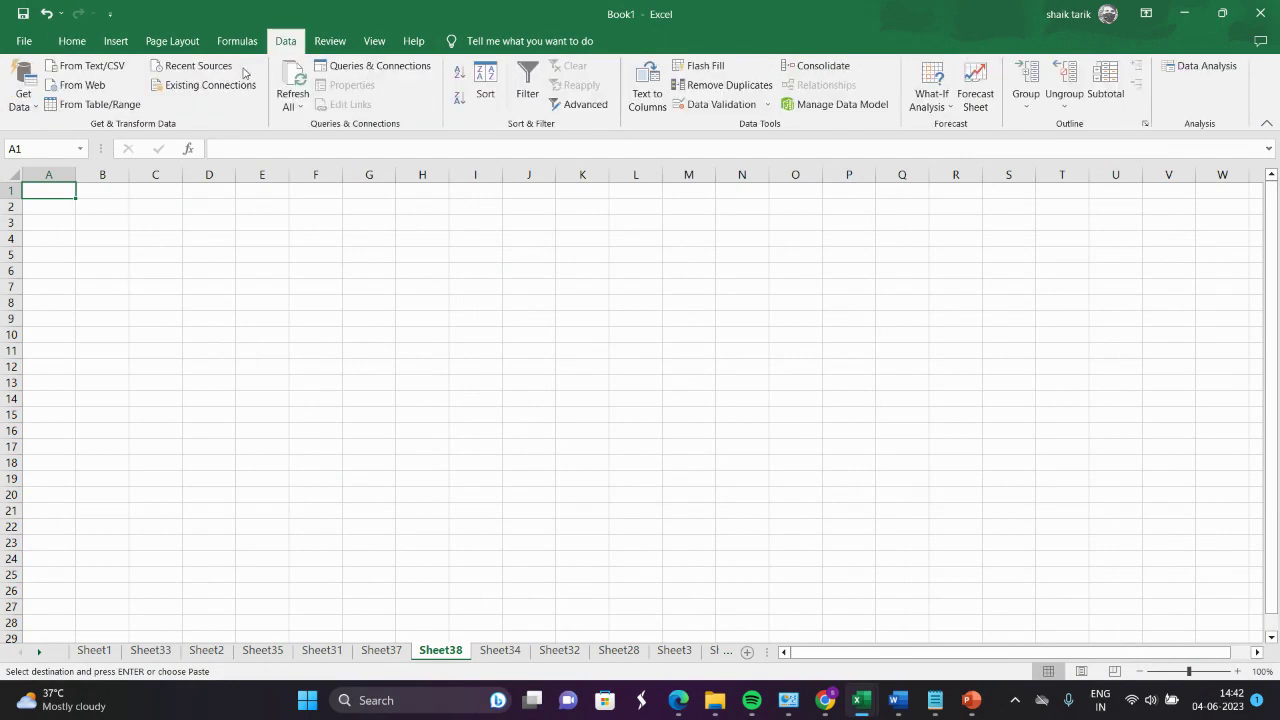
pyautogui.click(105, 68)
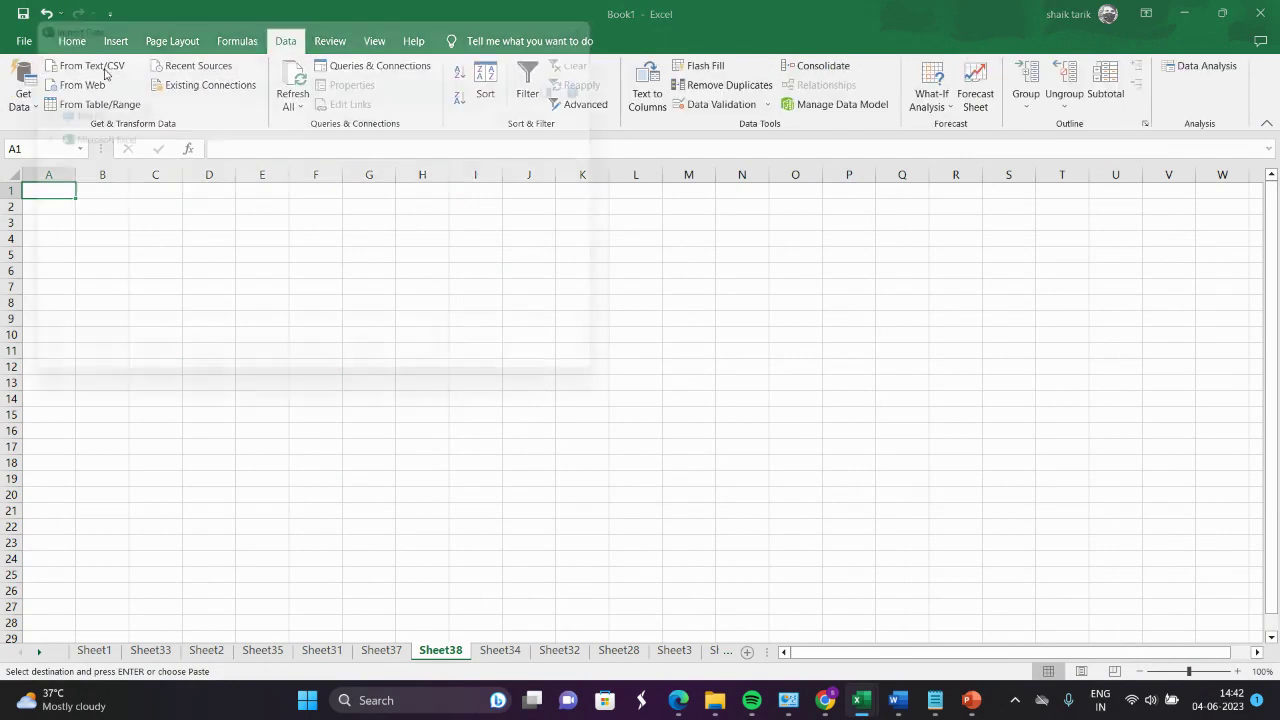
pyautogui.click(226, 142)
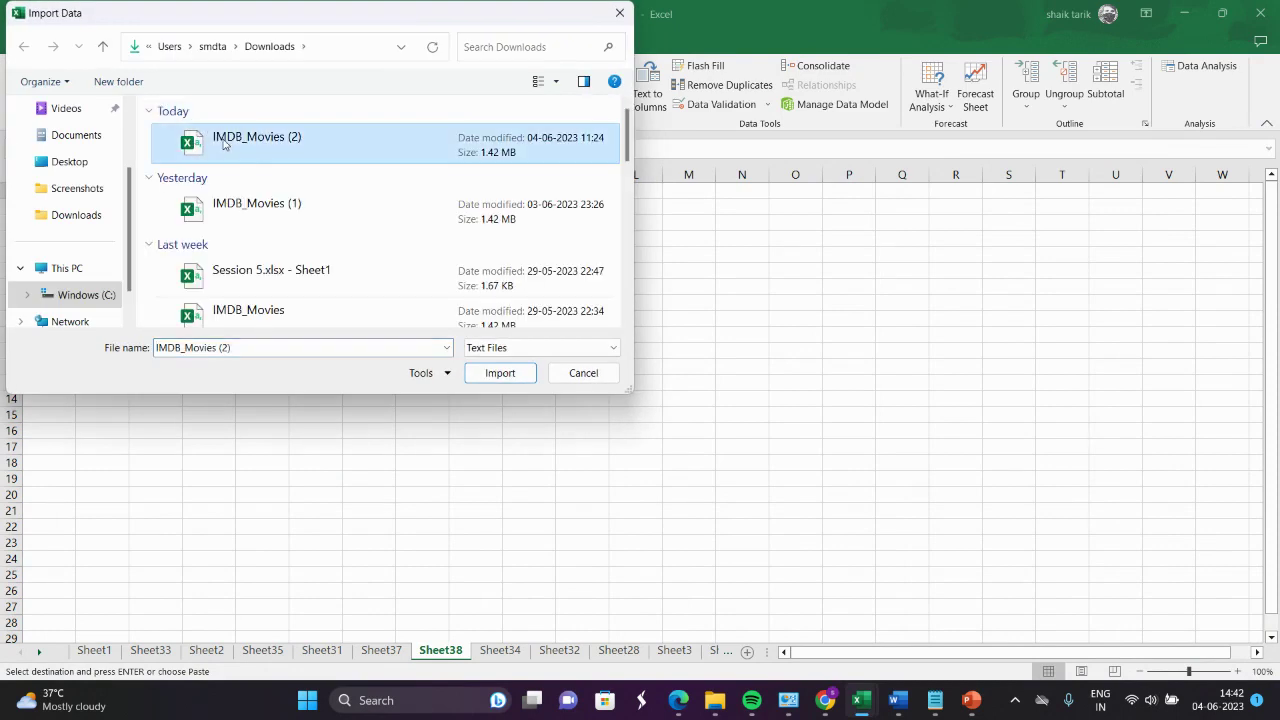
pyautogui.click(509, 377)
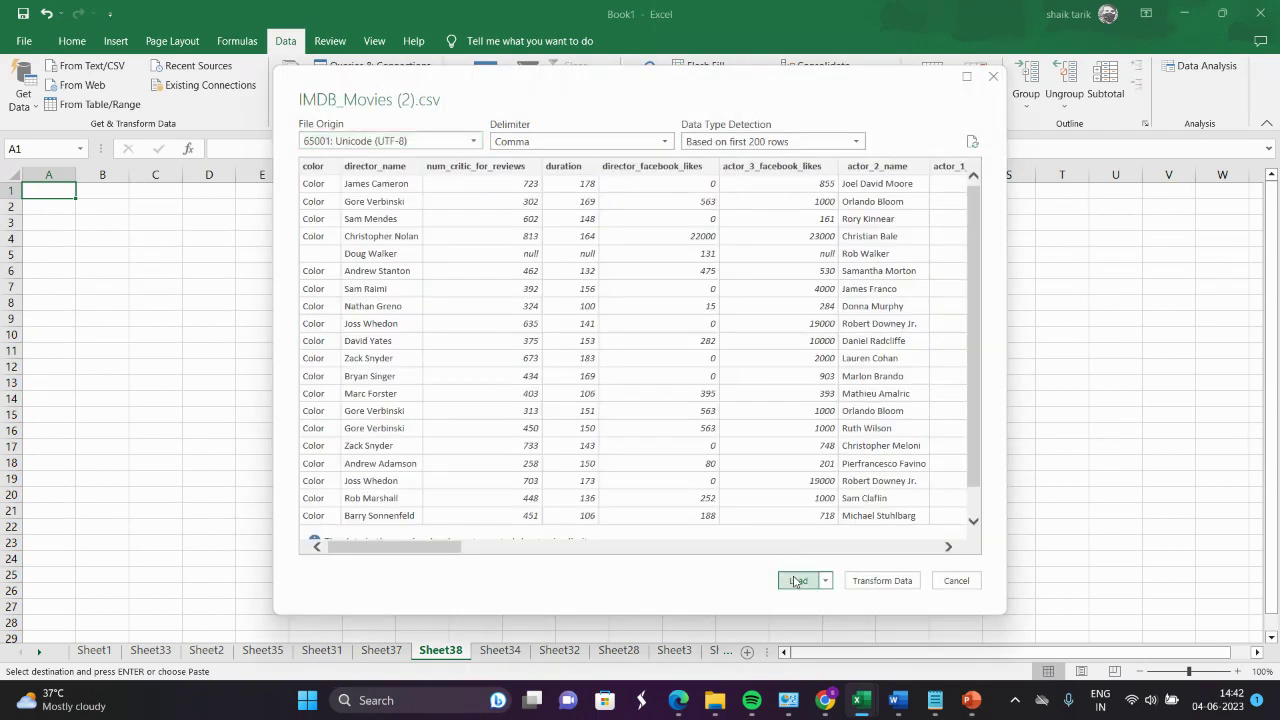
pyautogui.click(796, 580)
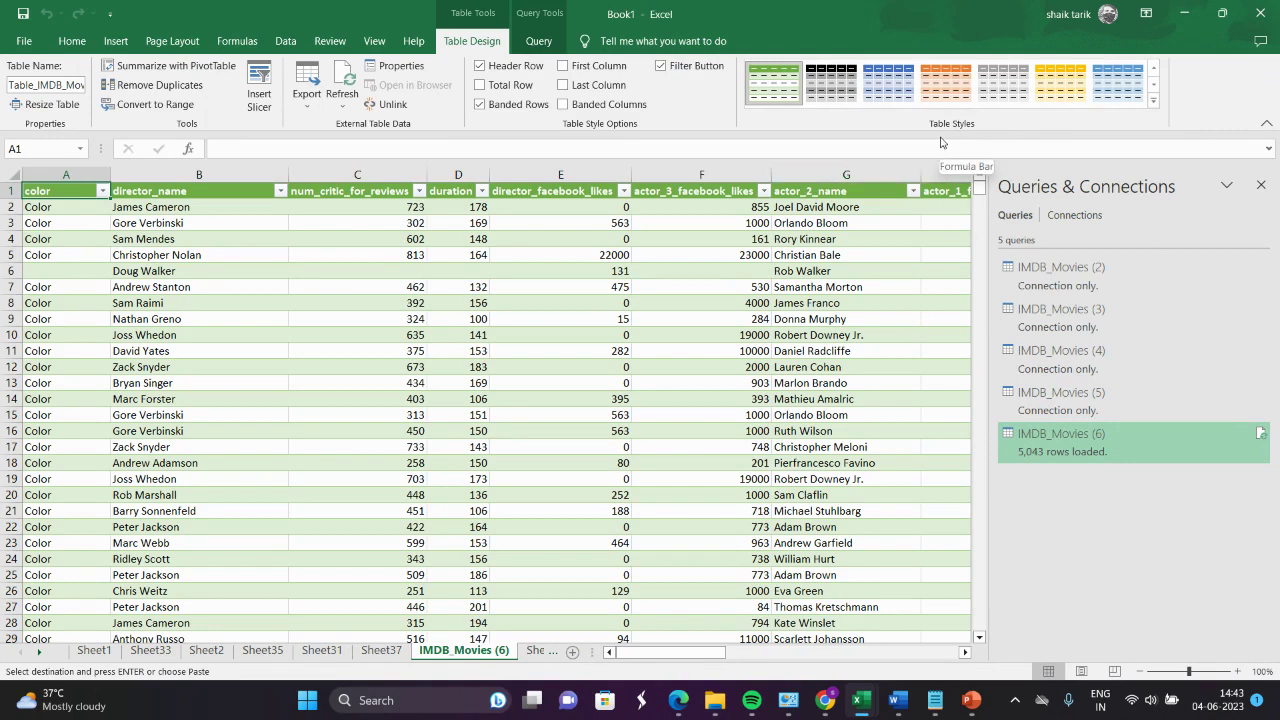
# - Clear the imported table's style, convert it to a normal range without its query, and close the queries list
pyautogui.click(1155, 102)
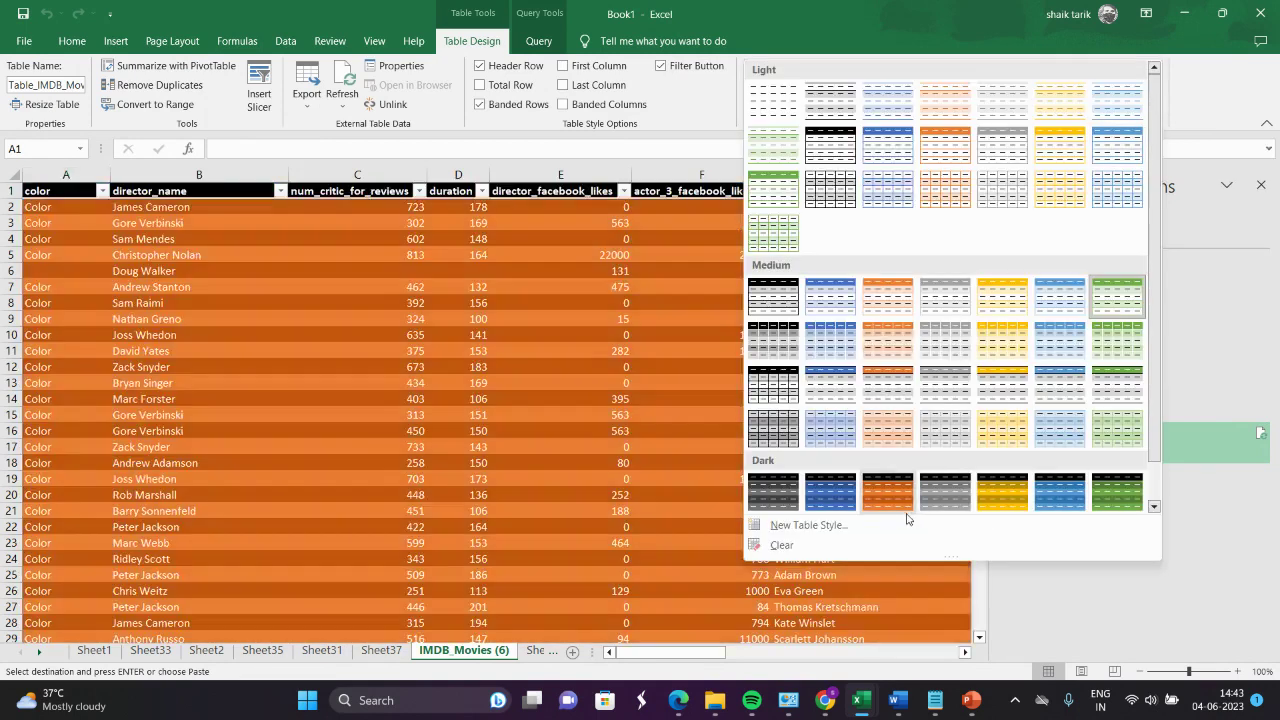
pyautogui.press('Escape')
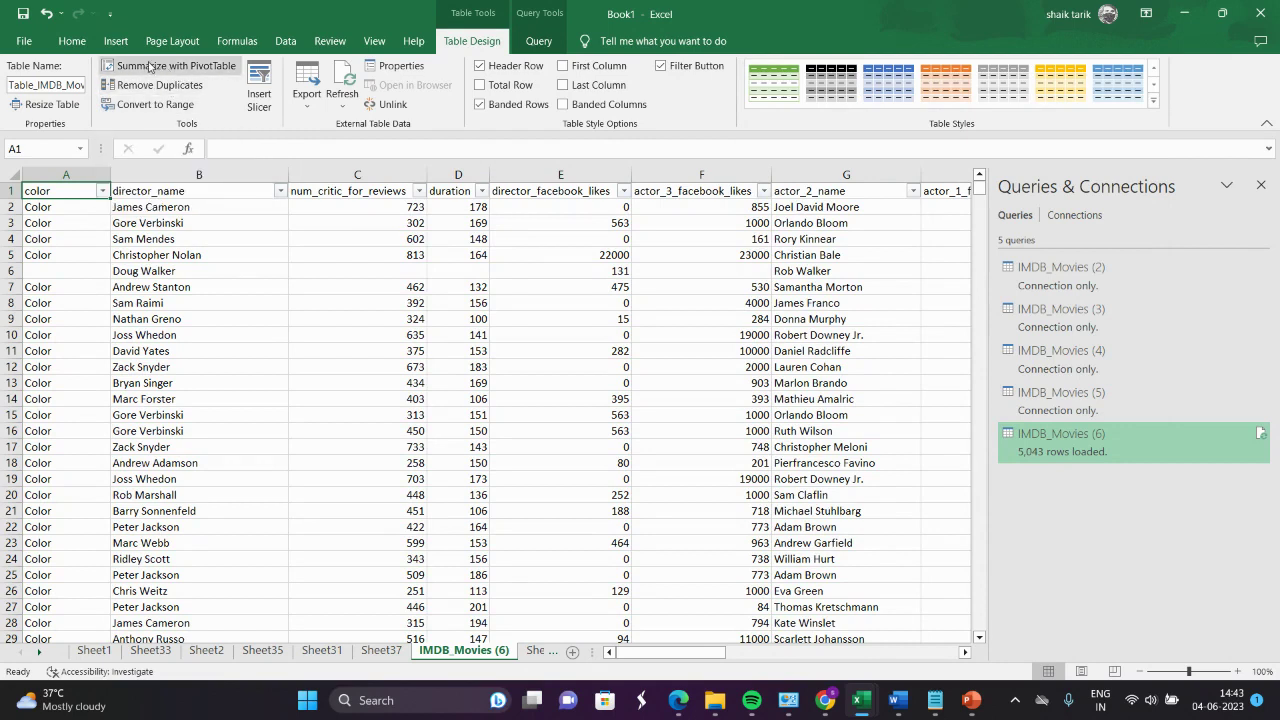
pyautogui.click(155, 104)
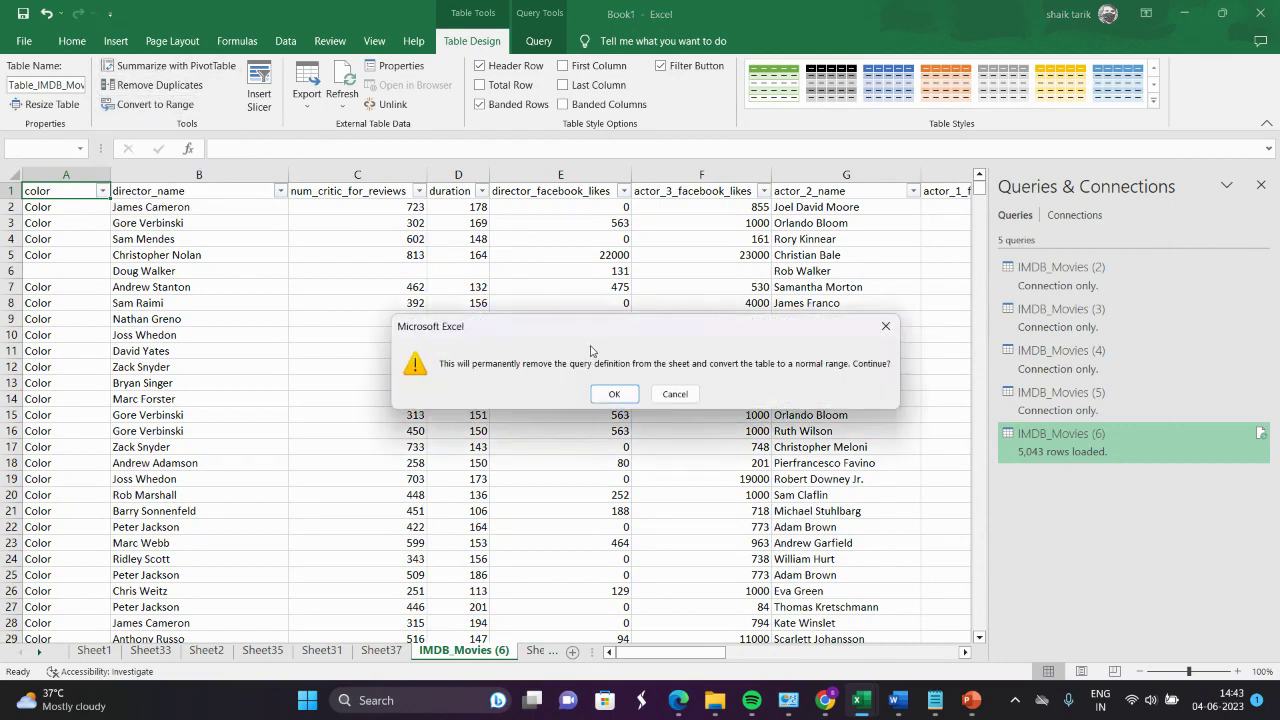
pyautogui.click(614, 393)
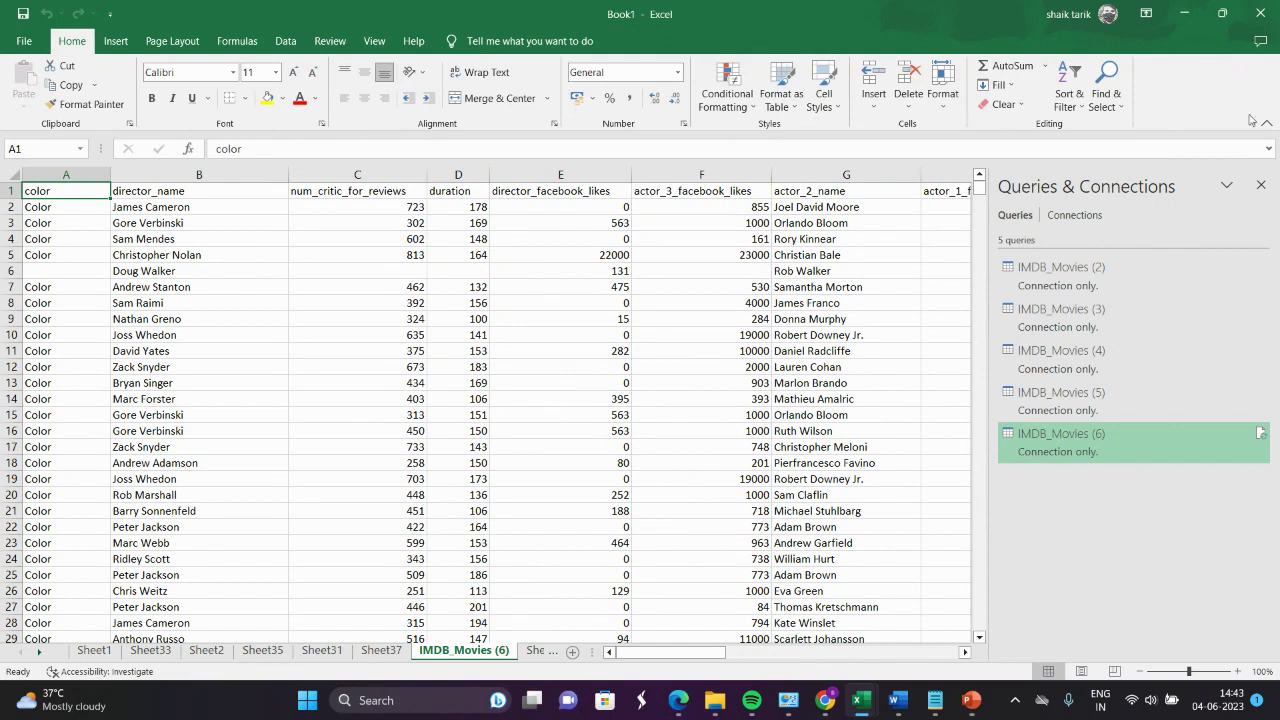
pyautogui.click(1261, 185)
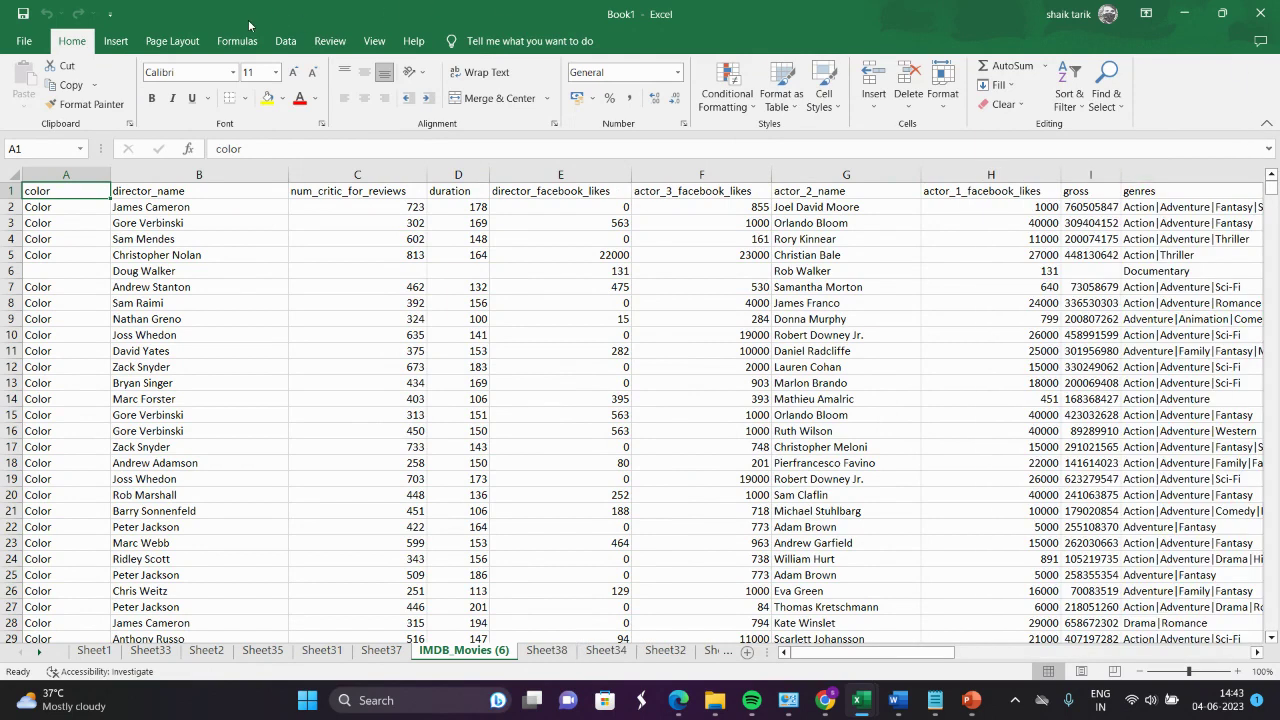
# - Remove duplicate rows from the movie data, comparing all columns and treating the first row as headers
pyautogui.click(284, 41)
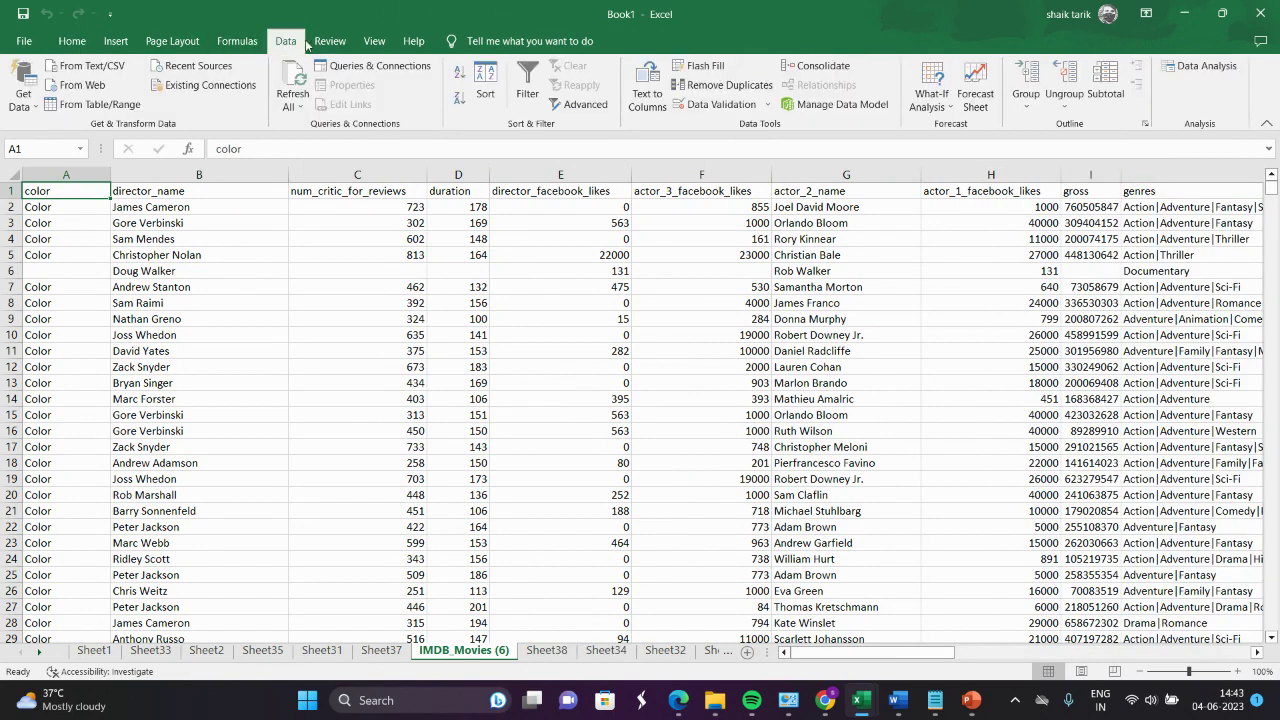
pyautogui.click(687, 89)
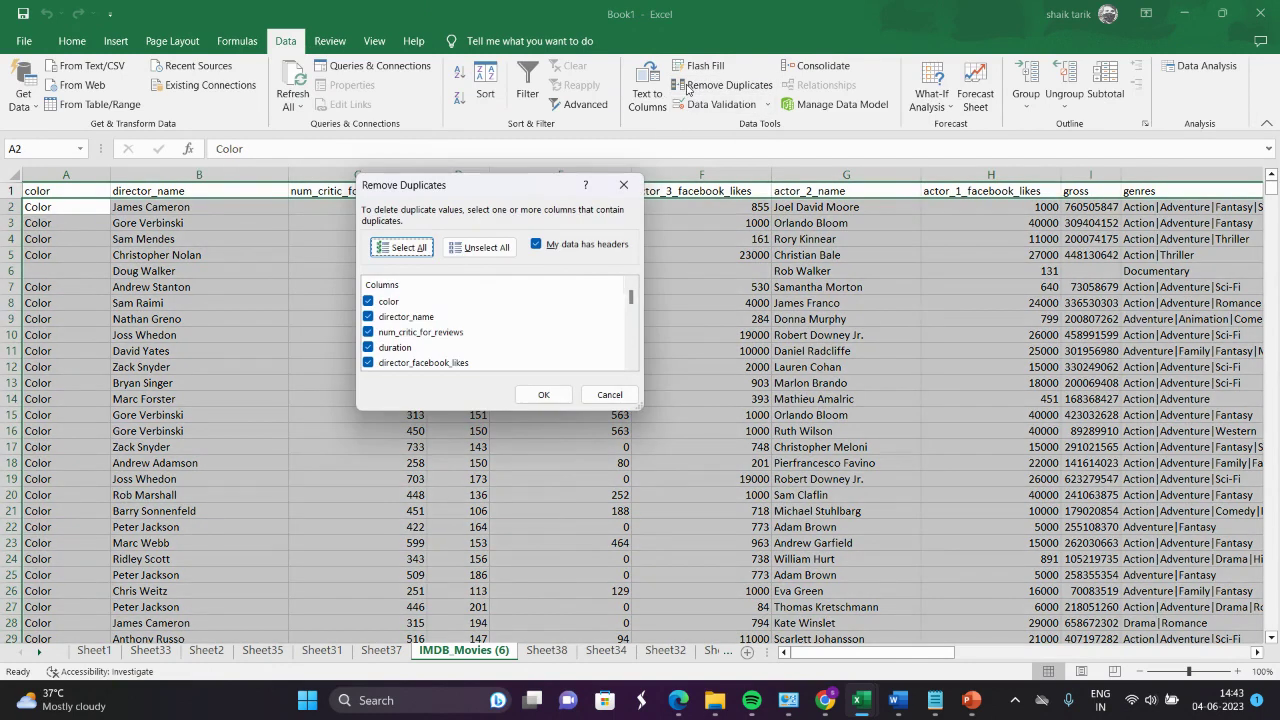
pyautogui.click(522, 398)
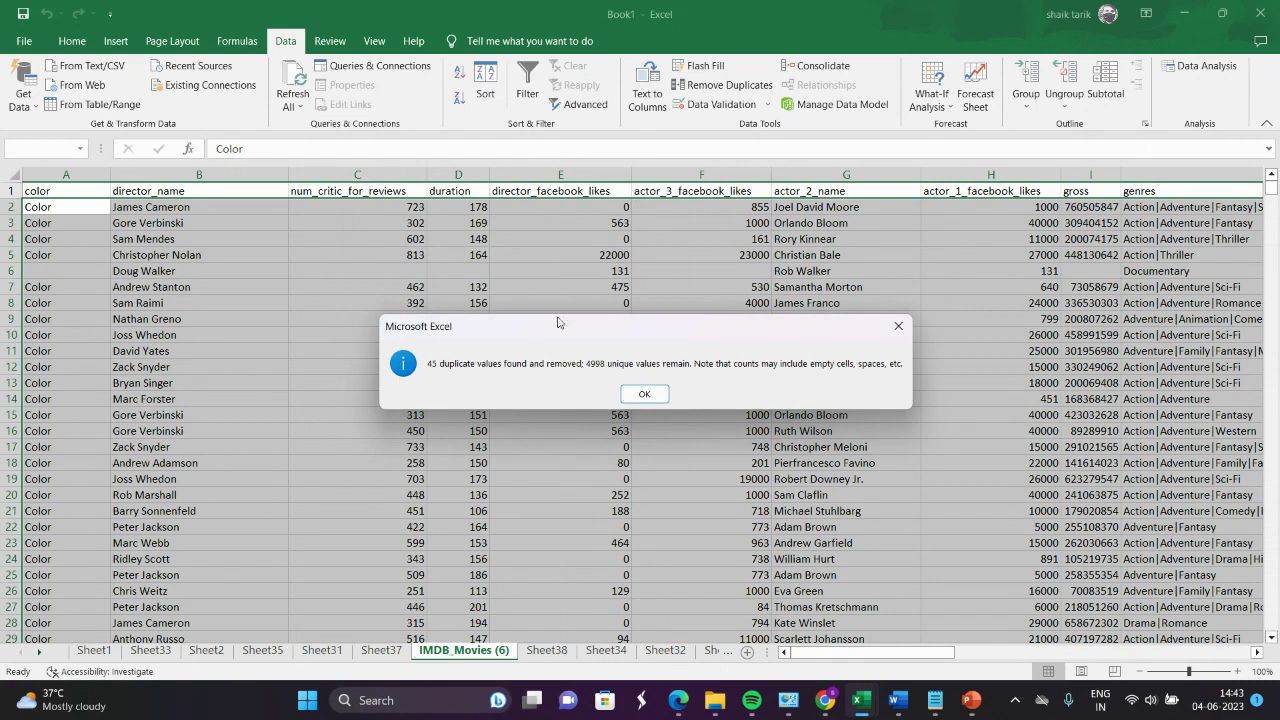
pyautogui.click(645, 394)
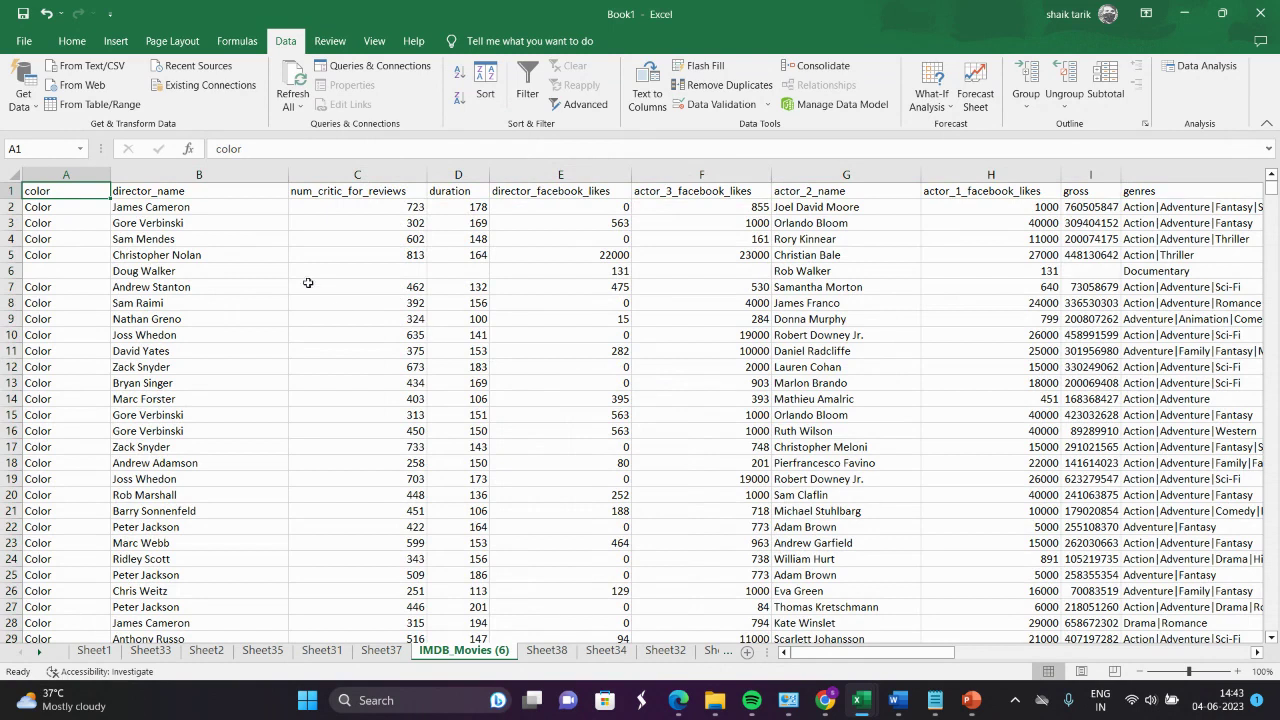
# - Select all blank cells in the whole movie dataset using Go To Special with the Blanks option
pyautogui.click(74, 279)
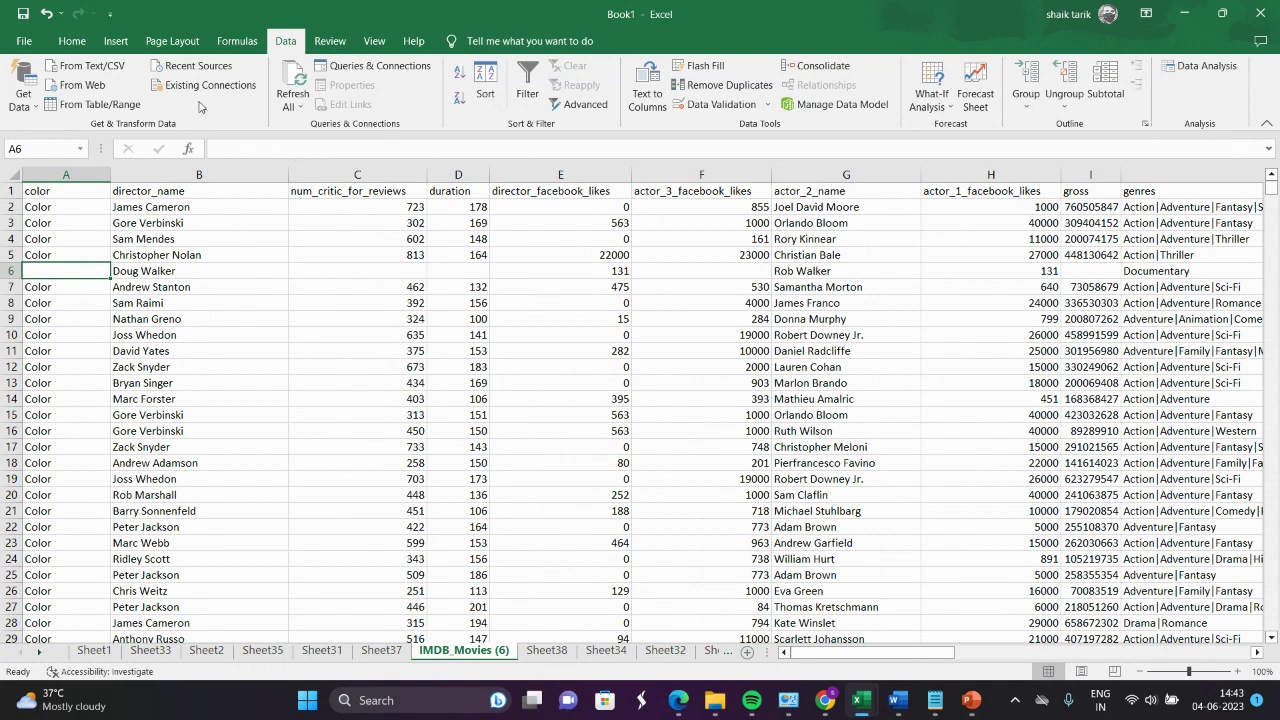
pyautogui.click(72, 41)
pyautogui.click(1103, 98)
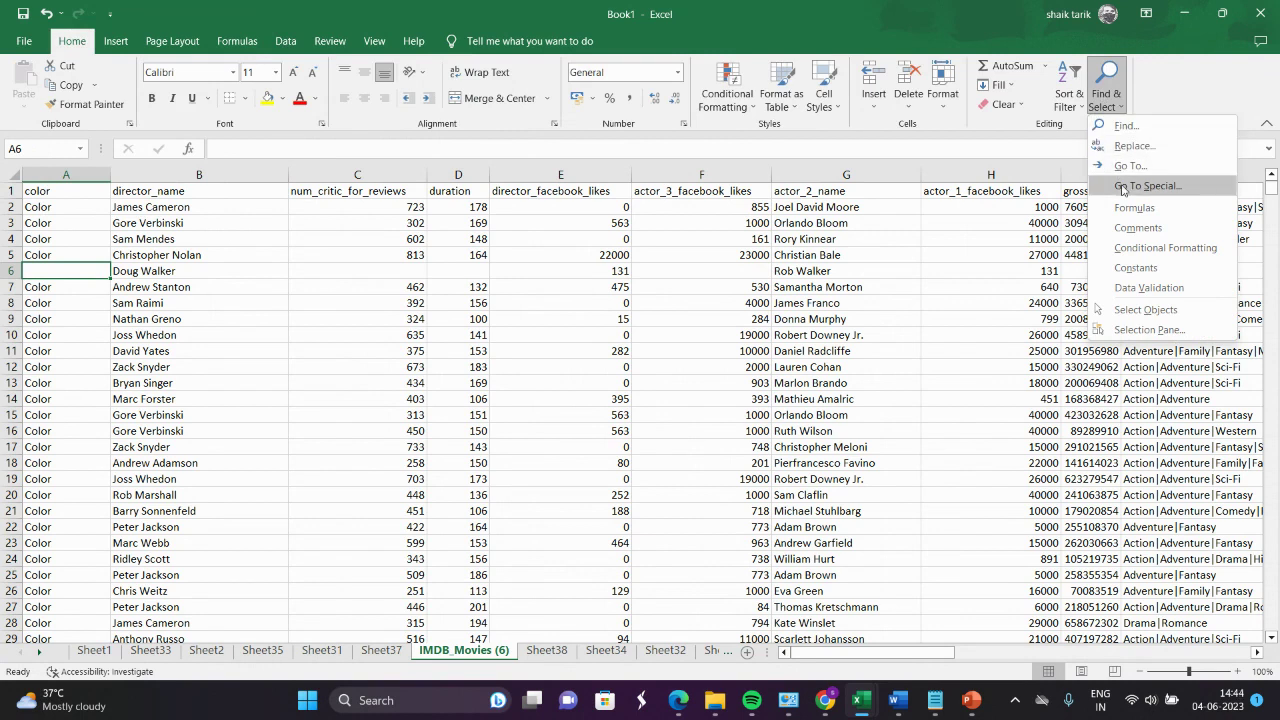
pyautogui.click(53, 208)
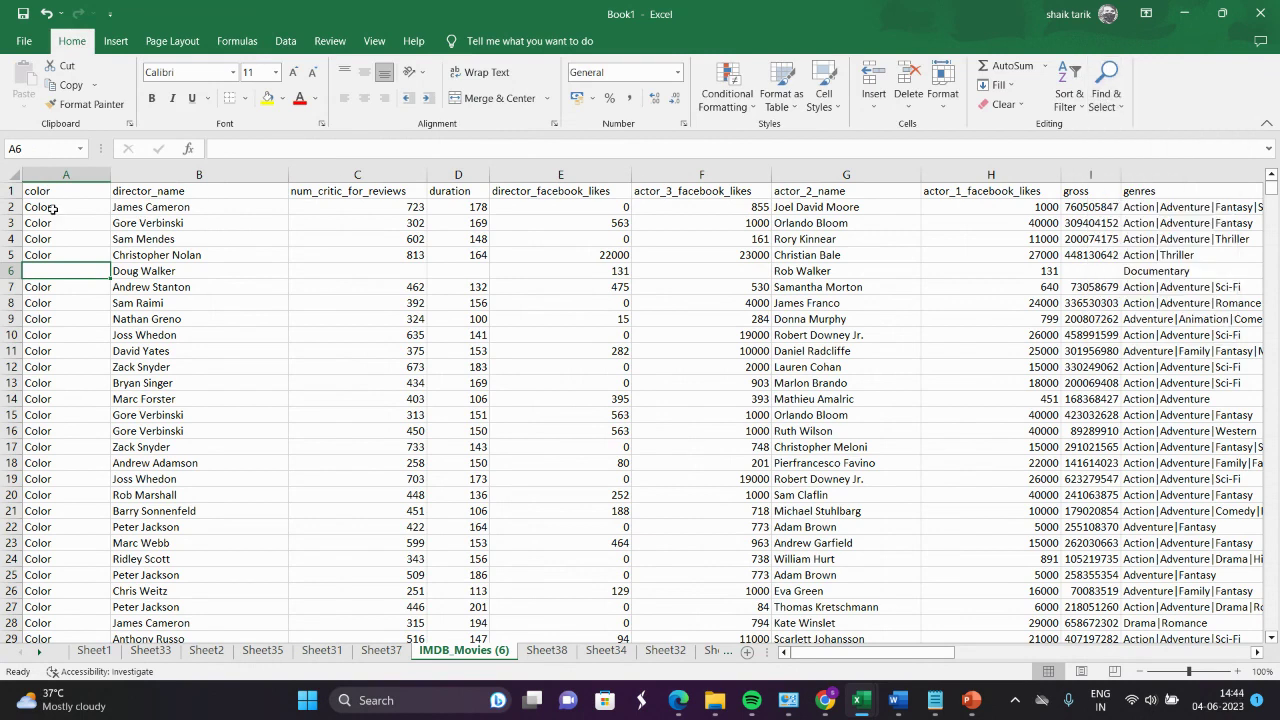
pyautogui.click(53, 208)
pyautogui.hotkey('ctrl', 'a')
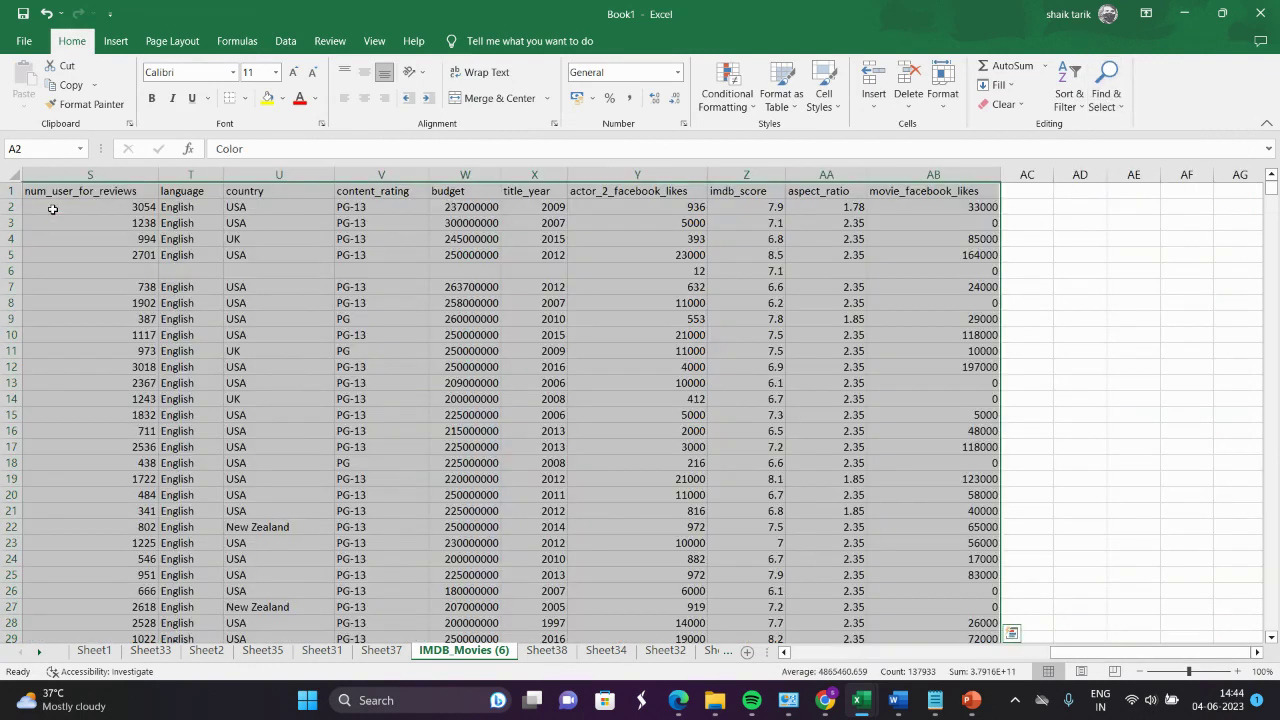
pyautogui.click(1107, 100)
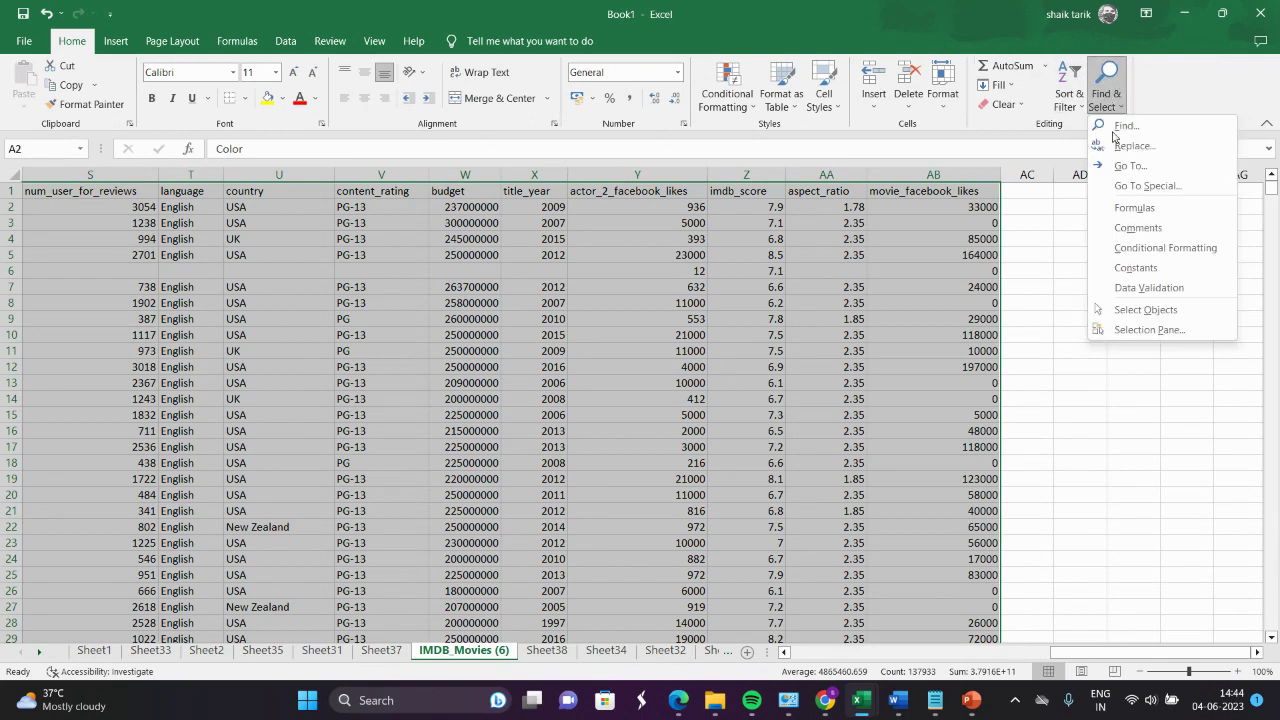
pyautogui.click(1131, 189)
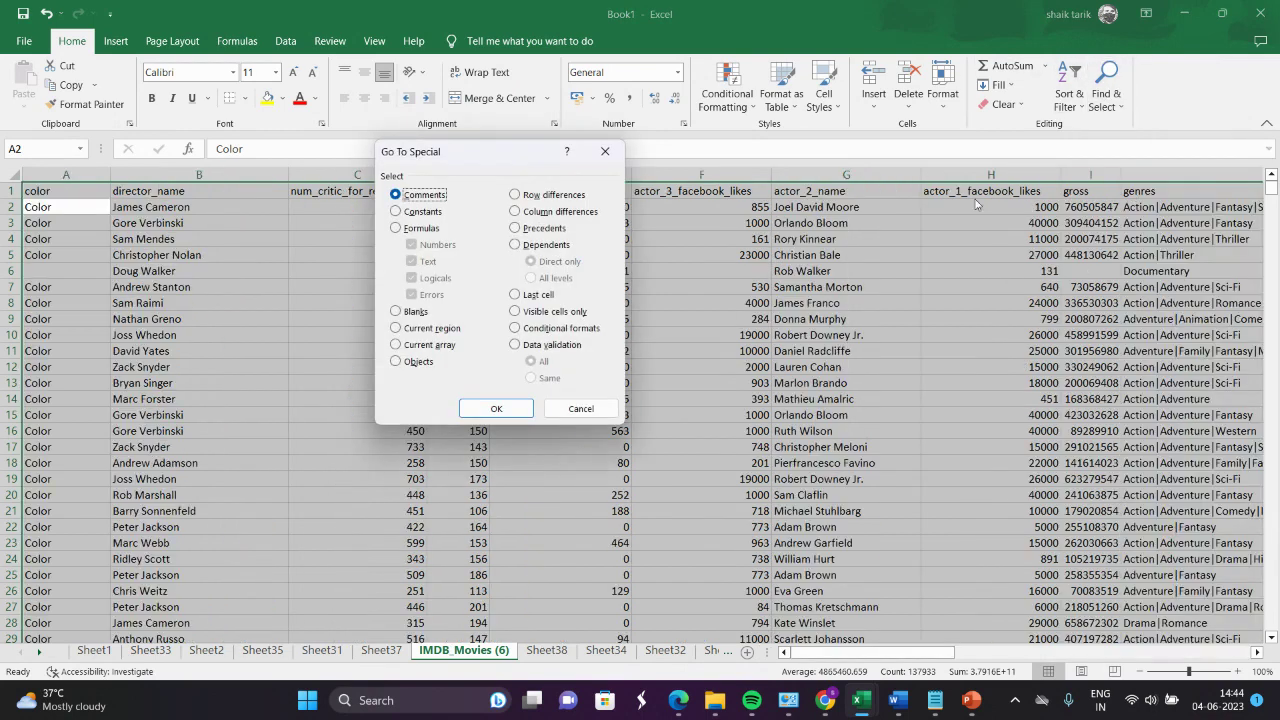
pyautogui.click(396, 311)
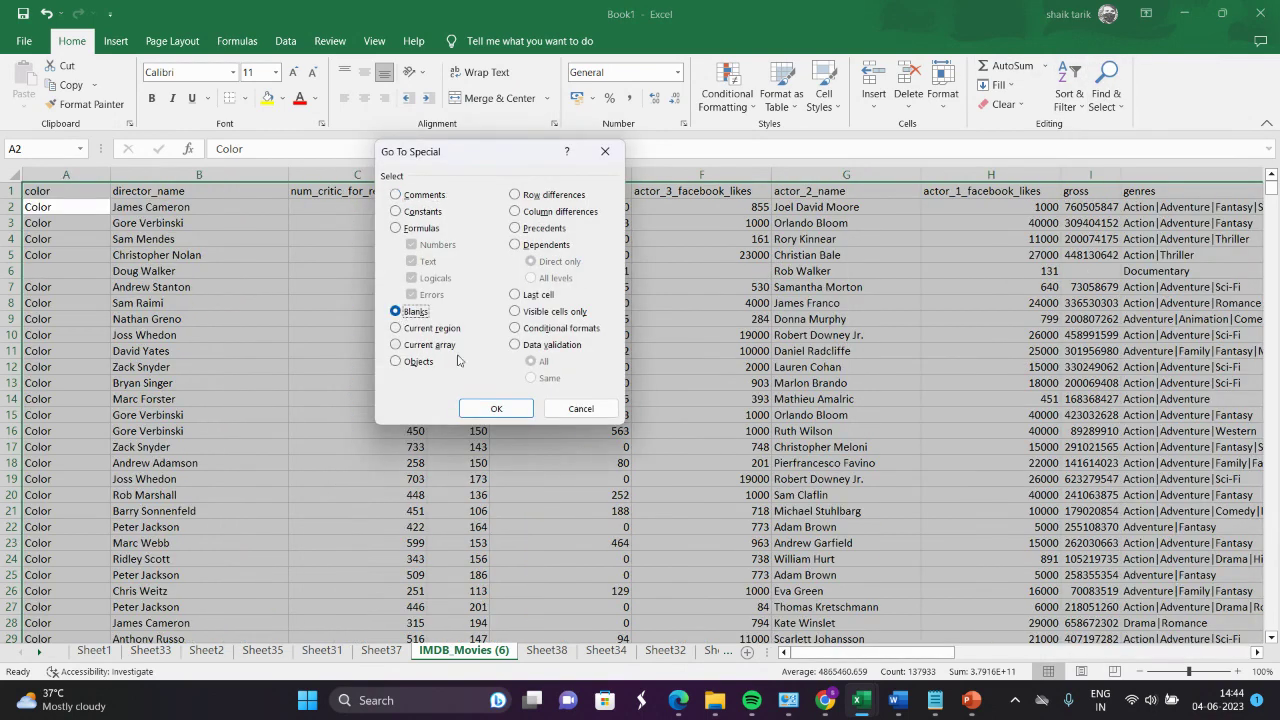
pyautogui.click(496, 406)
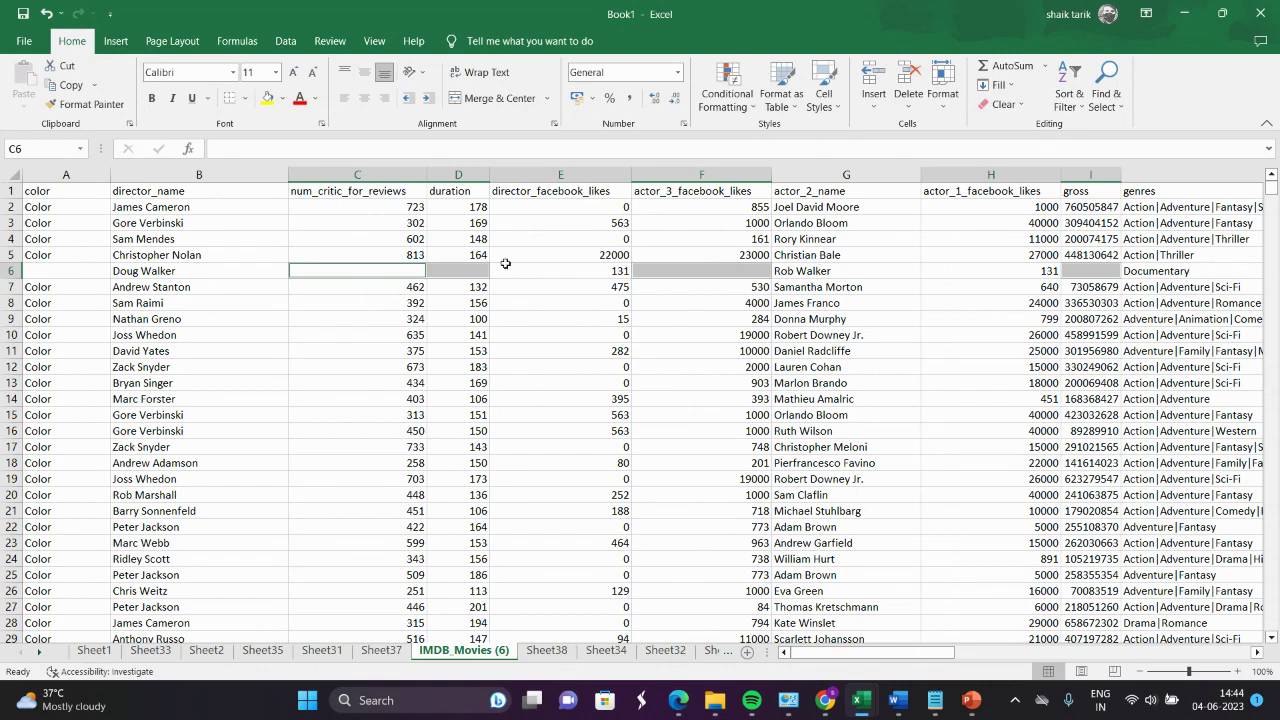
# - Delete the entire rows that contain the selected blank cells
pyautogui.rightClick(364, 272)
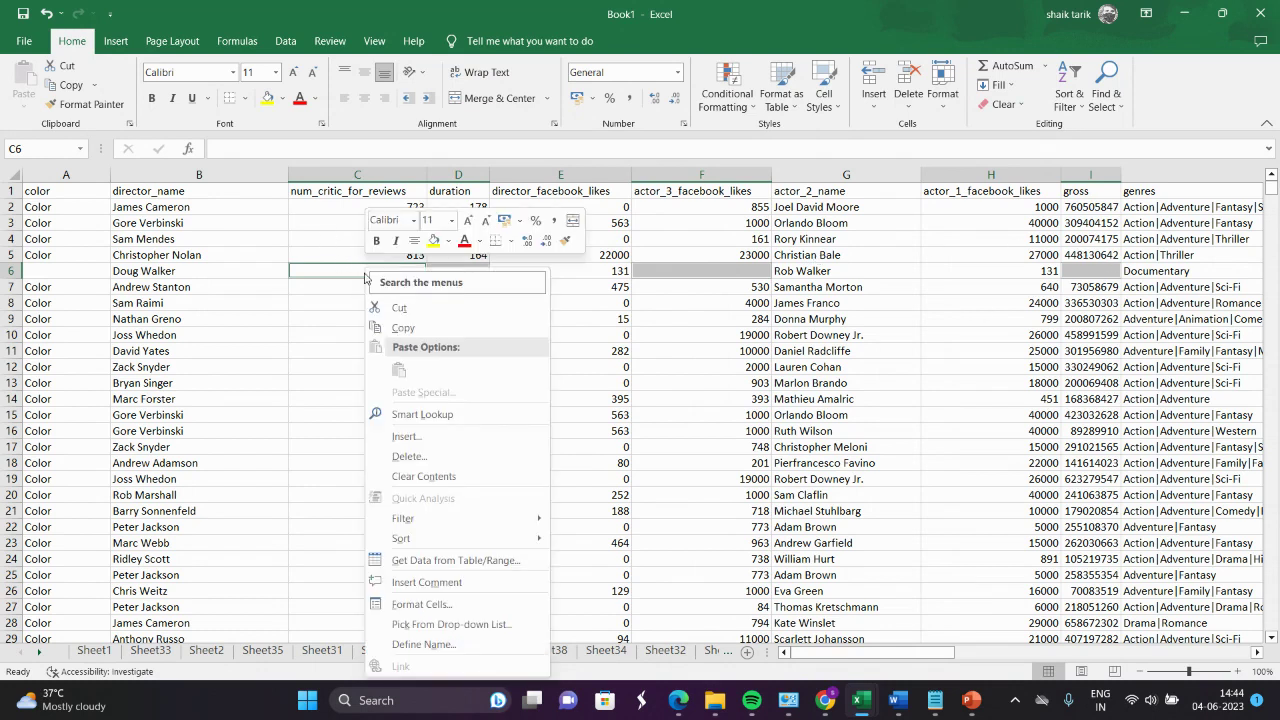
pyautogui.click(415, 458)
pyautogui.click(361, 488)
pyautogui.click(384, 528)
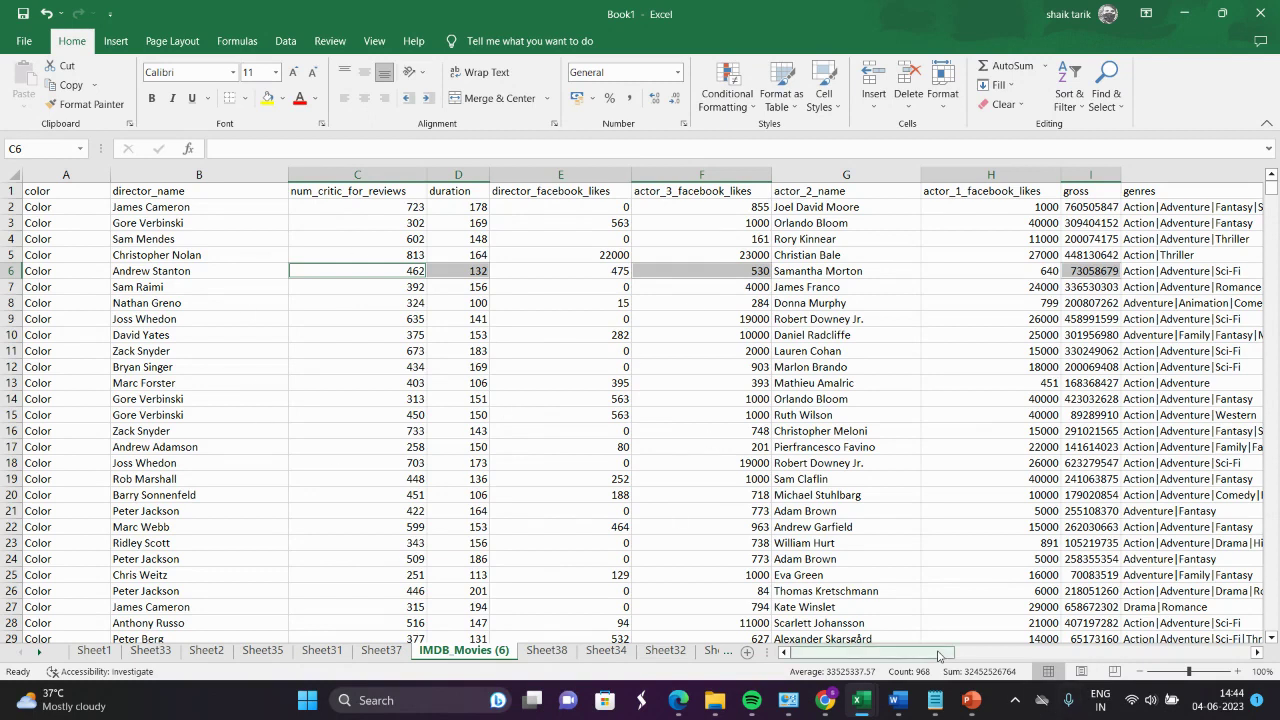
pyautogui.moveTo(938, 655); pyautogui.dragTo(1196, 686)
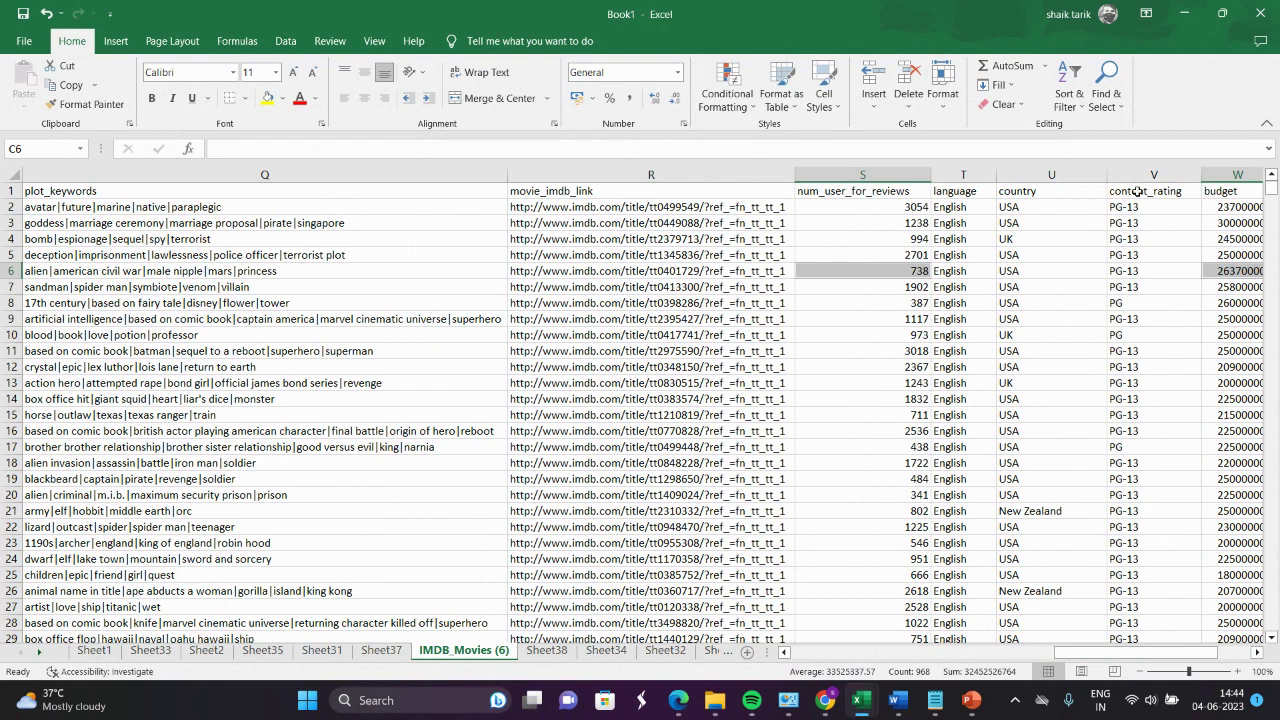
# - Sort the movie data on the IMDB_Movies (6) sheet by content_rating from A to Z
pyautogui.click(1138, 191)
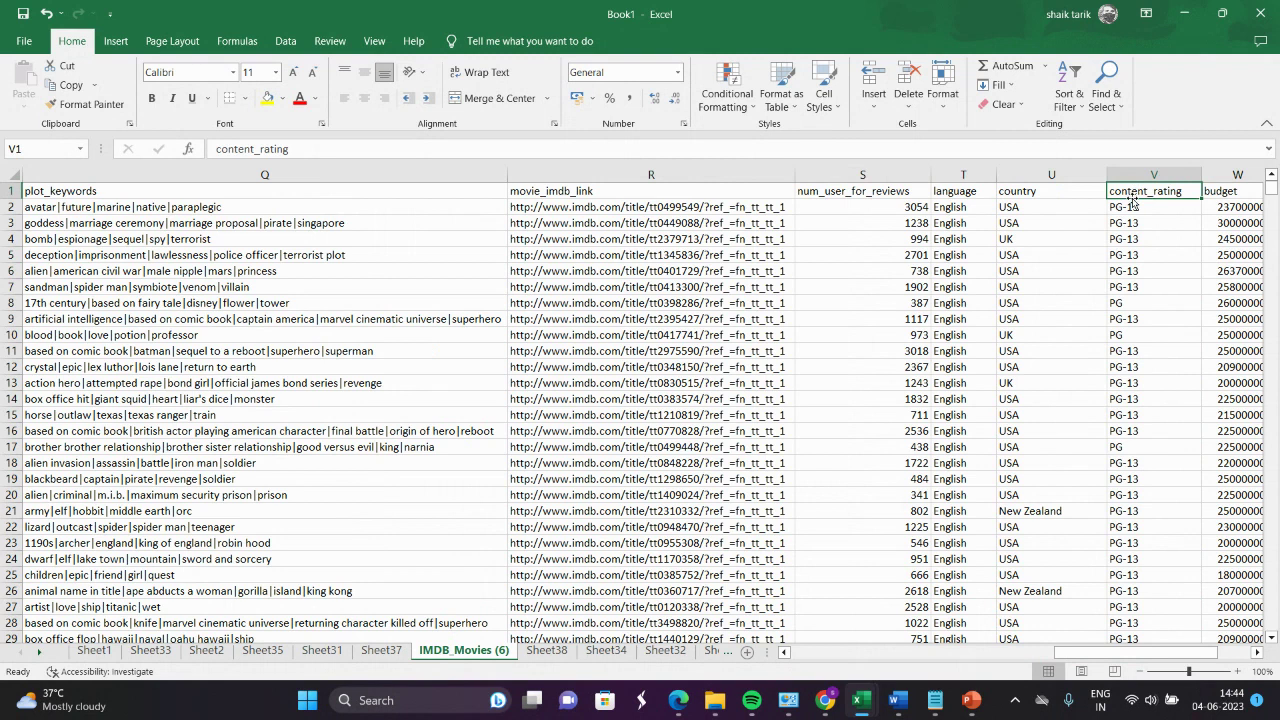
pyautogui.rightClick(1136, 209)
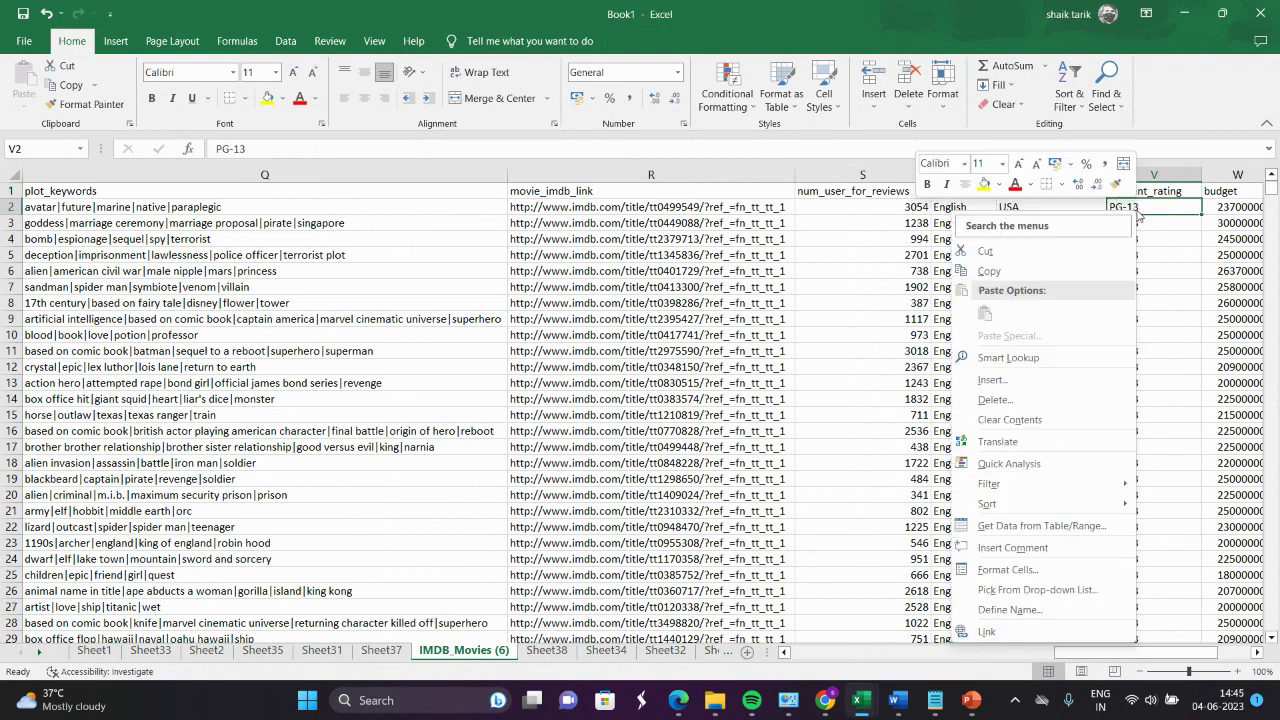
pyautogui.moveTo(1033, 508)
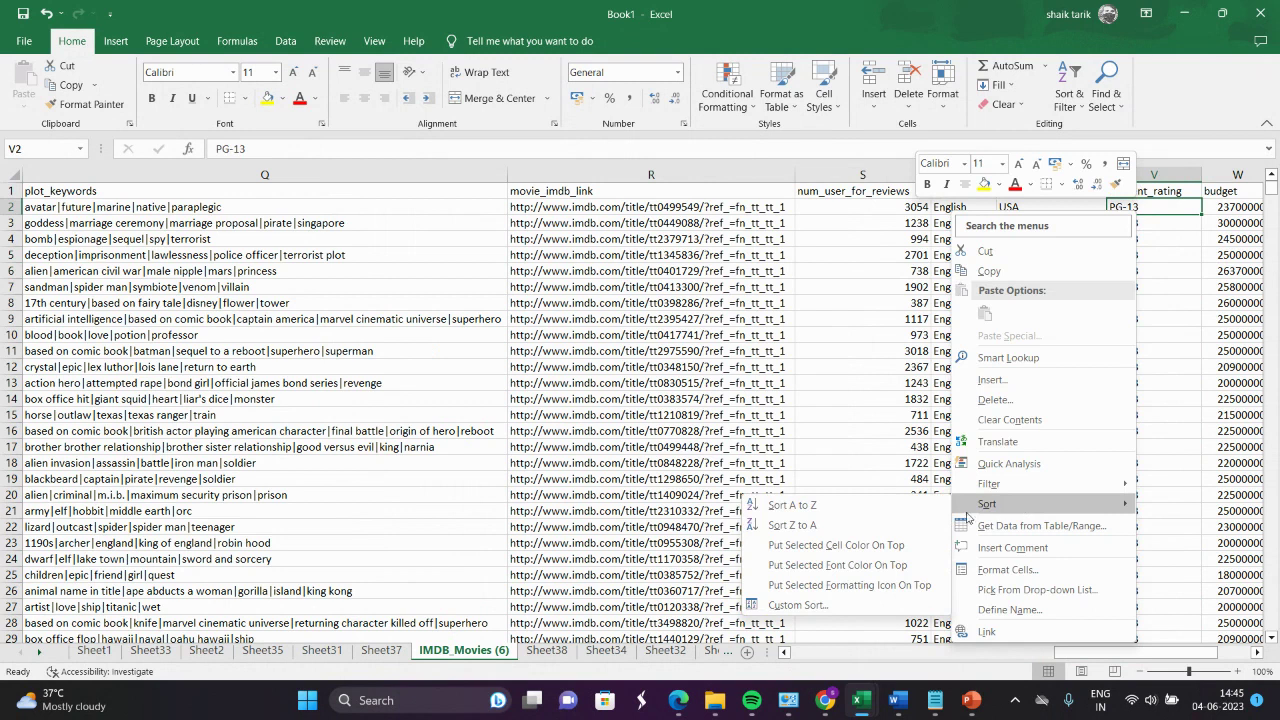
pyautogui.click(792, 505)
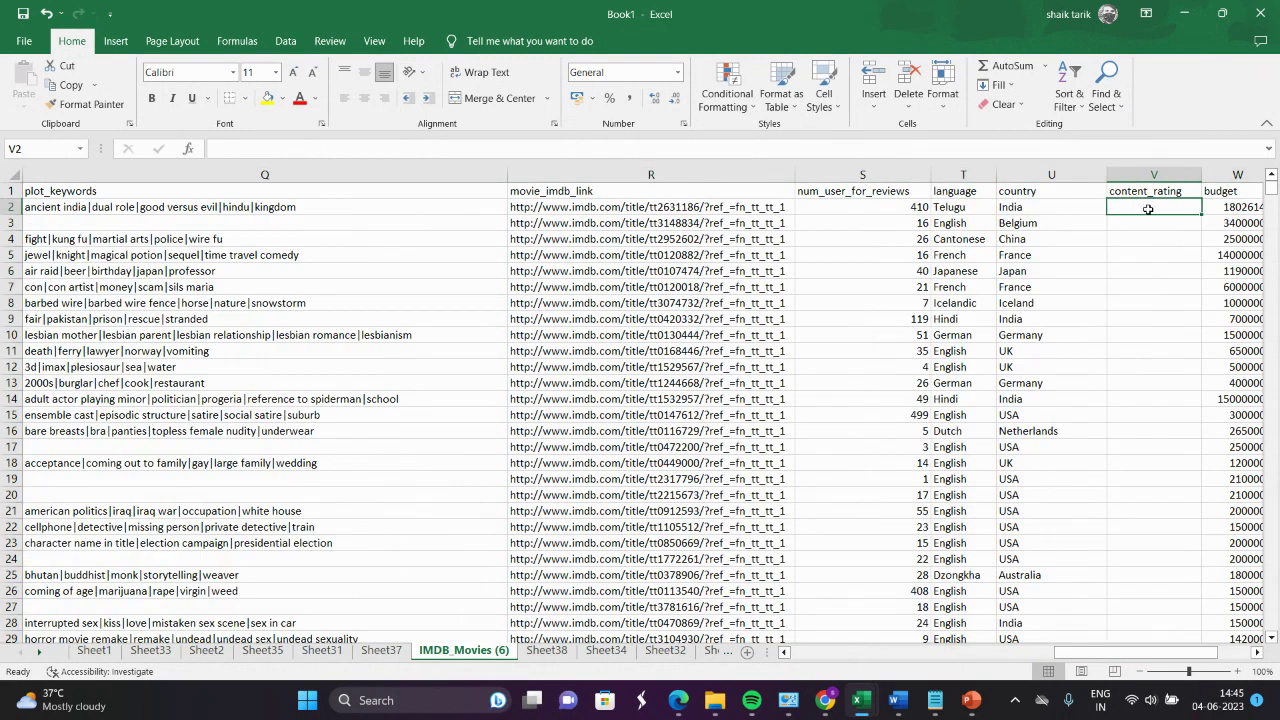
# - Delete the entire rows whose content_rating cells are blank, from row 2 through row 51
pyautogui.moveTo(1148, 209); pyautogui.dragTo(1126, 319)
pyautogui.rightClick(1126, 319)
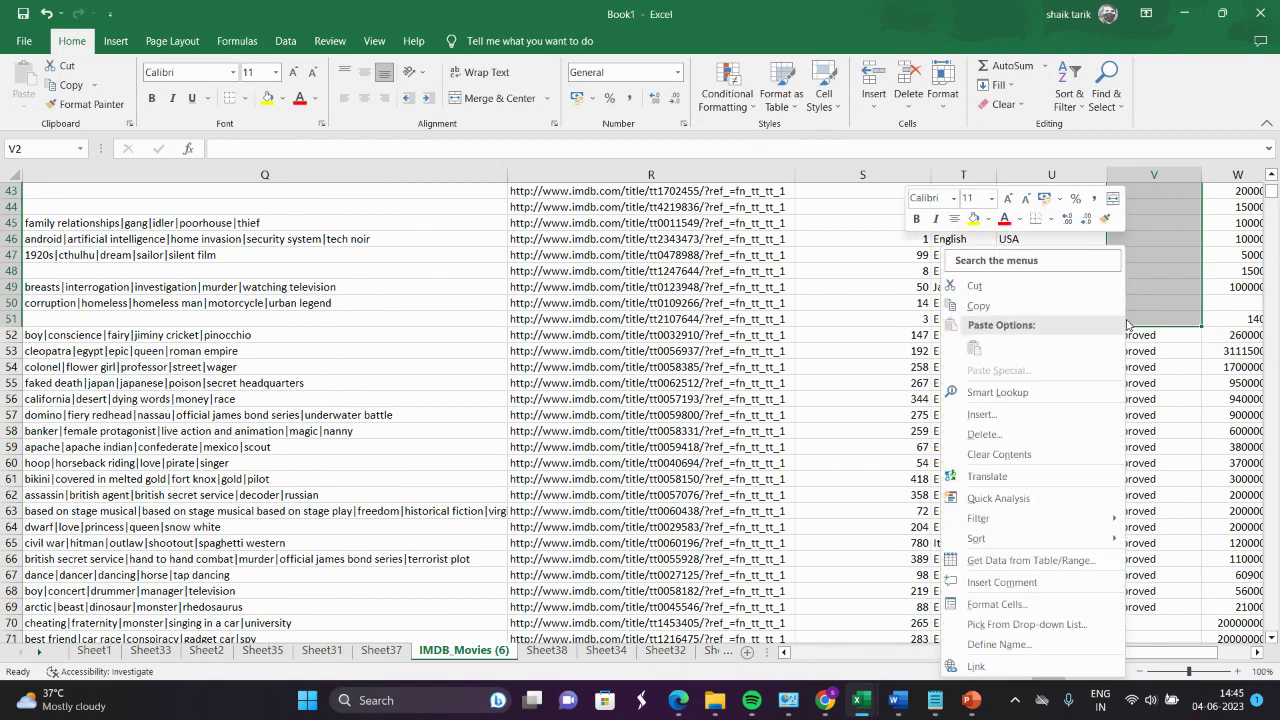
pyautogui.click(988, 434)
pyautogui.click(966, 462)
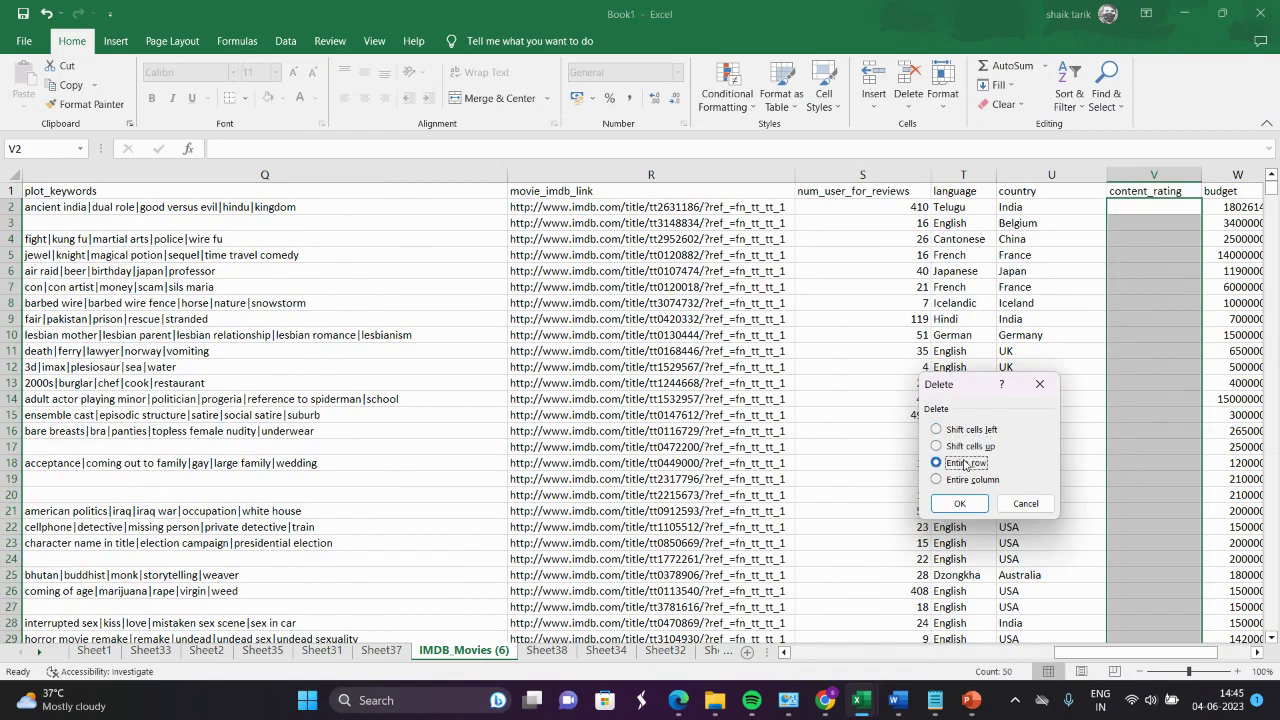
pyautogui.click(956, 500)
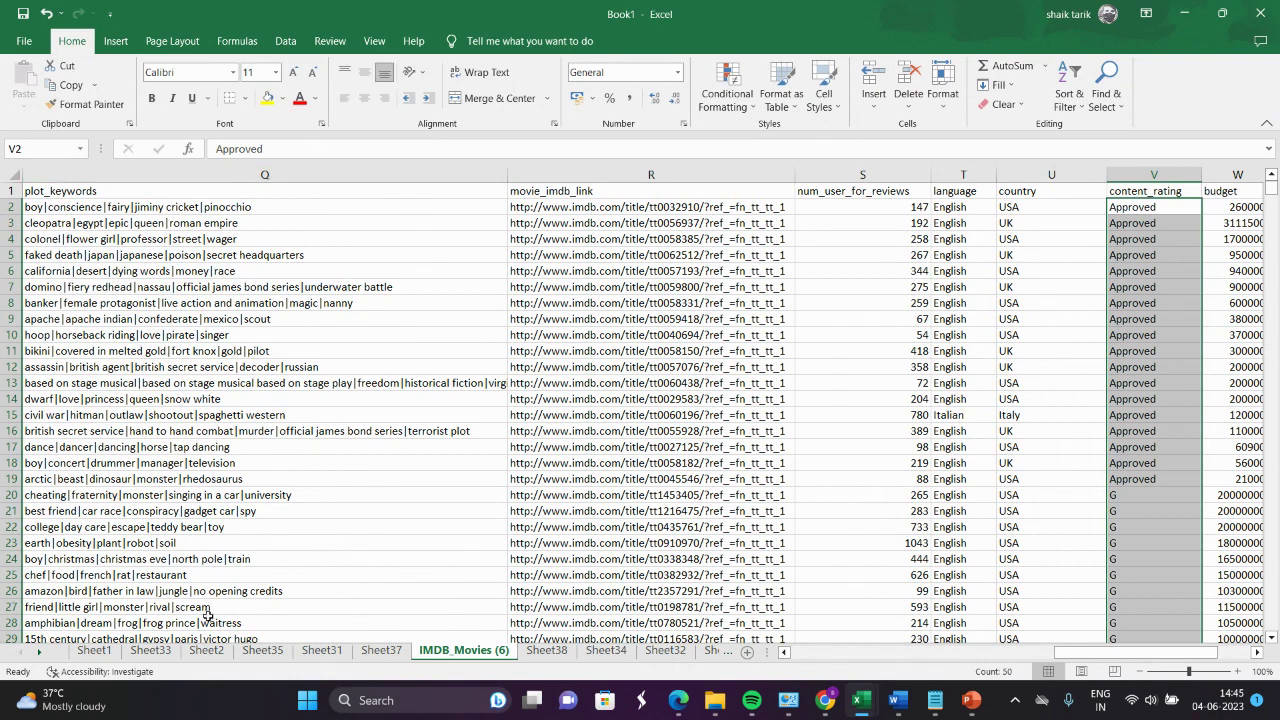
# - Go to the last data row of the cleaned movie dataset on Sheet2 to check its row count
pyautogui.click(207, 650)
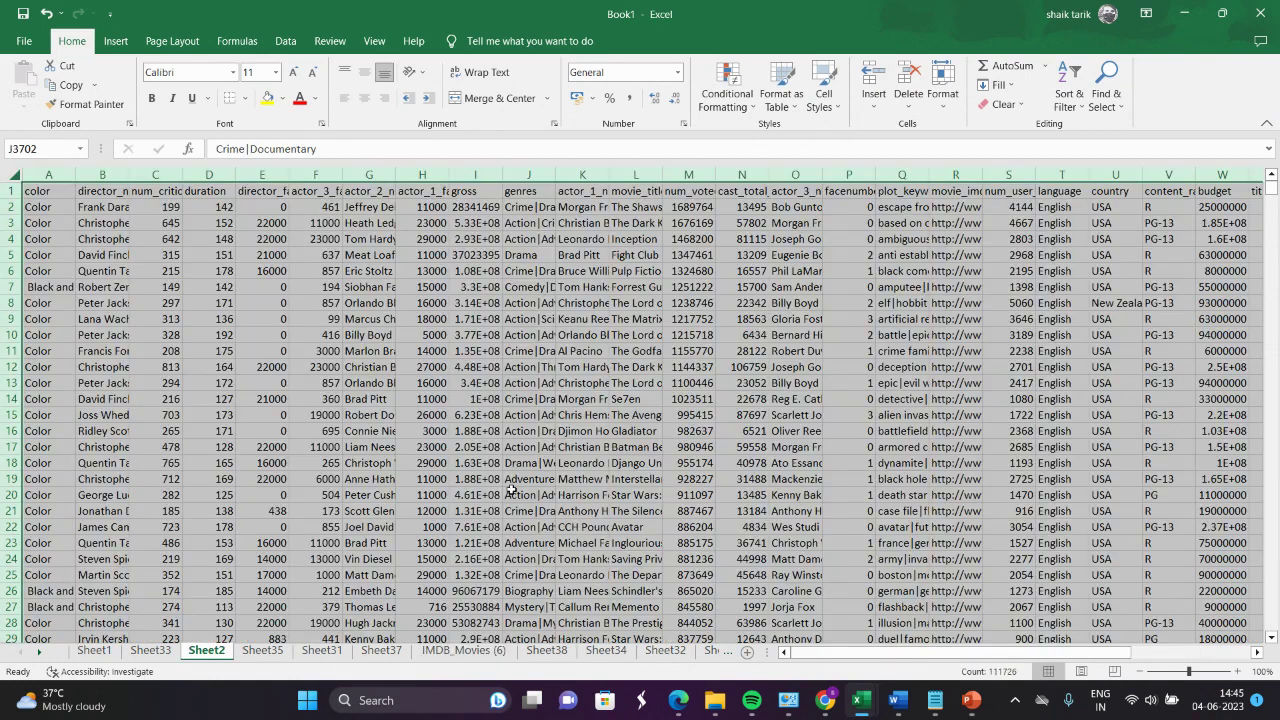
pyautogui.click(510, 492)
pyautogui.click(987, 362)
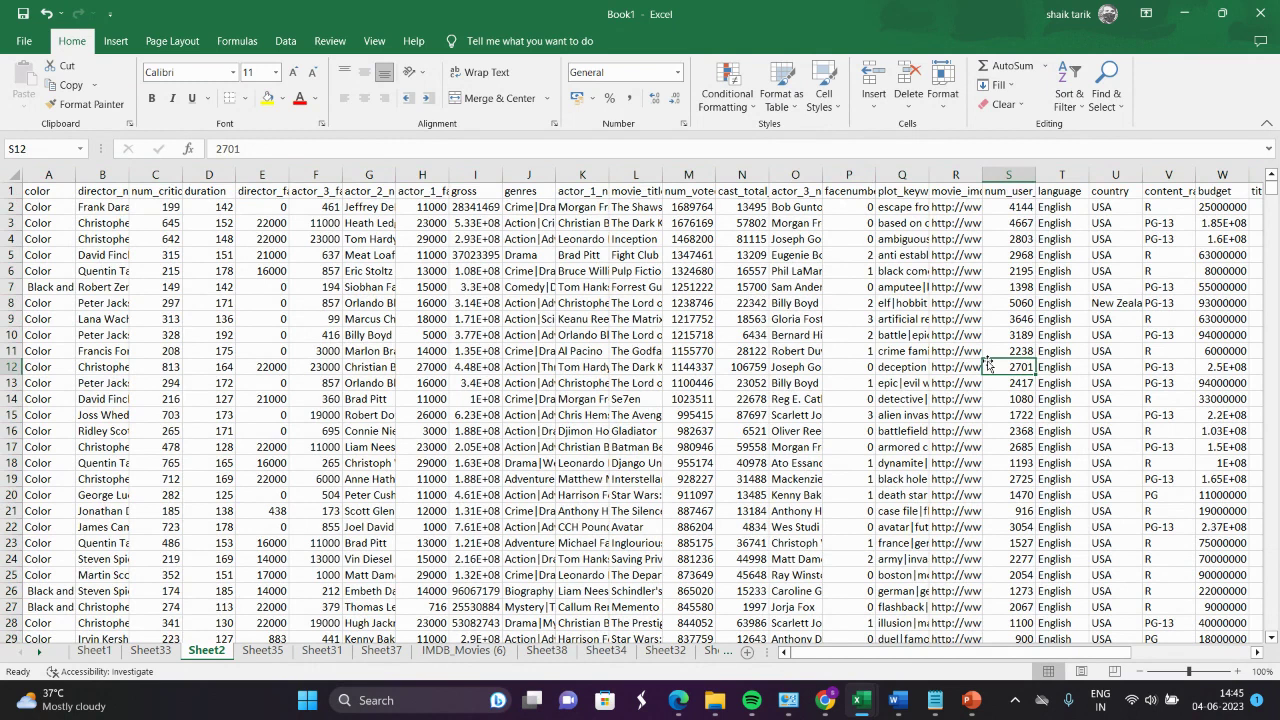
pyautogui.hotkey('ctrl', 'Down')
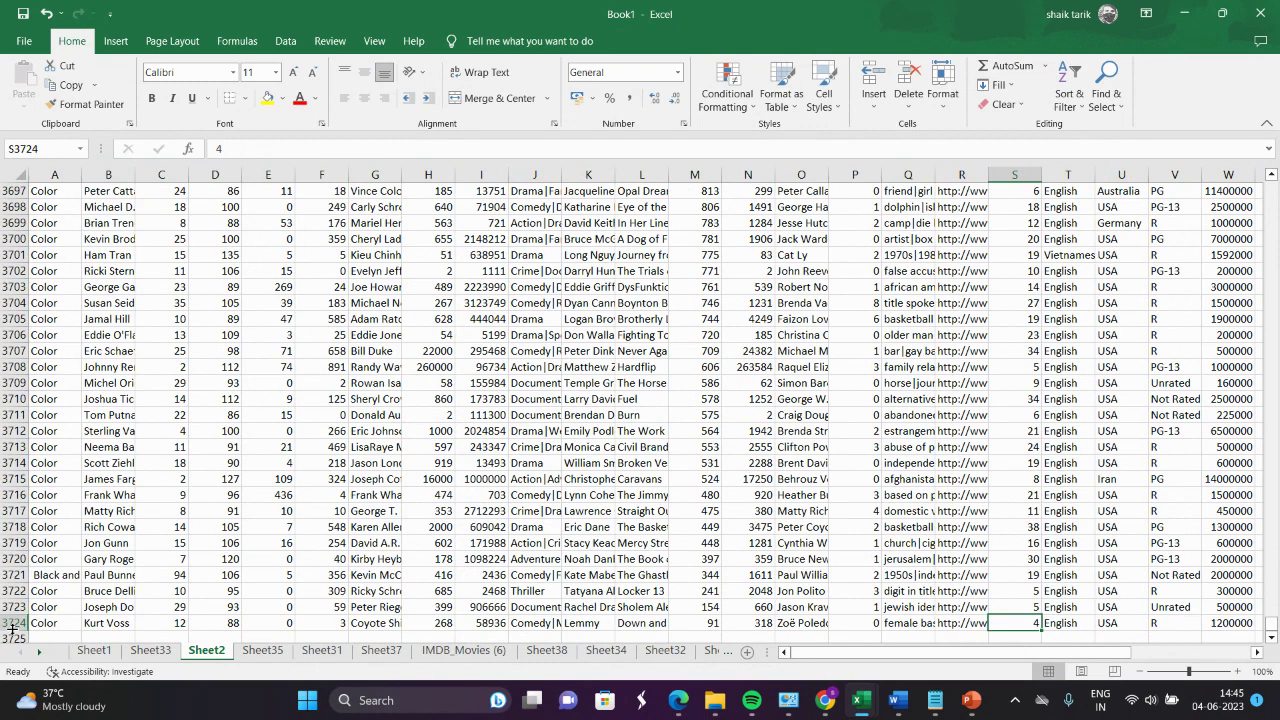
# - Switch to the PowerPoint presentation, review the data cleaning and highest-profit slides, and return to the Excel workbook
pyautogui.moveTo(950, 710)
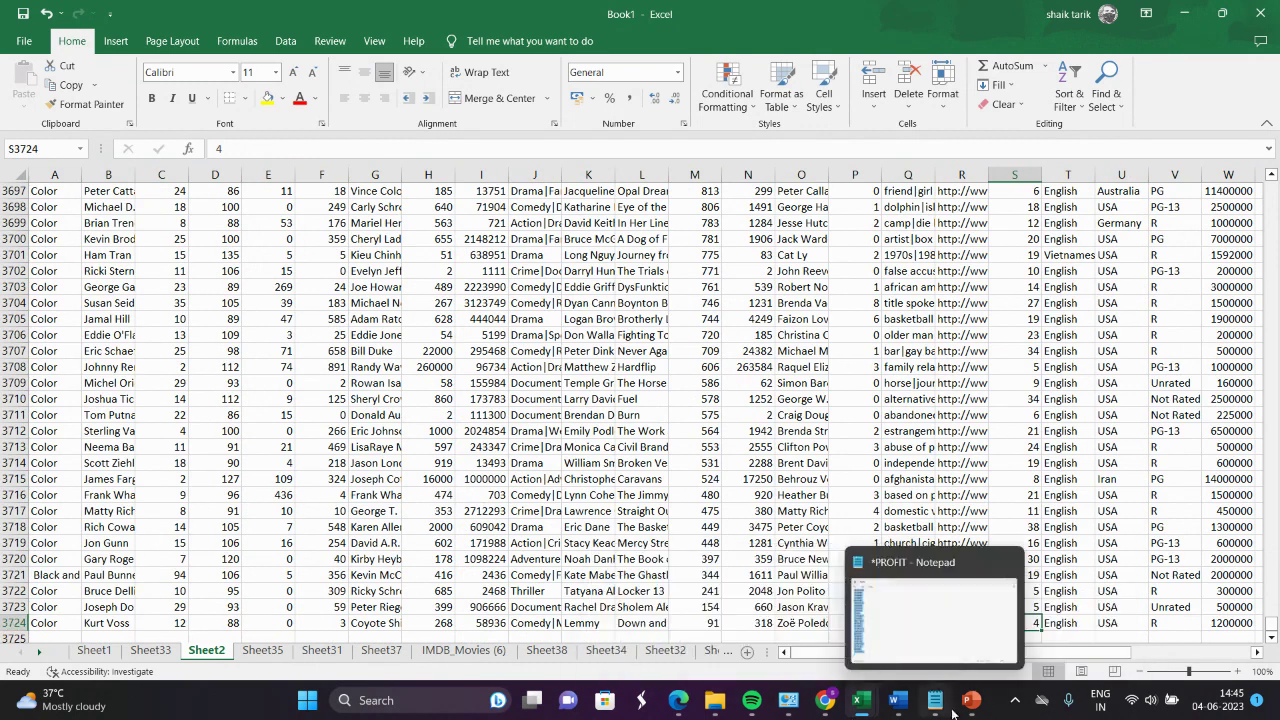
pyautogui.click(970, 645)
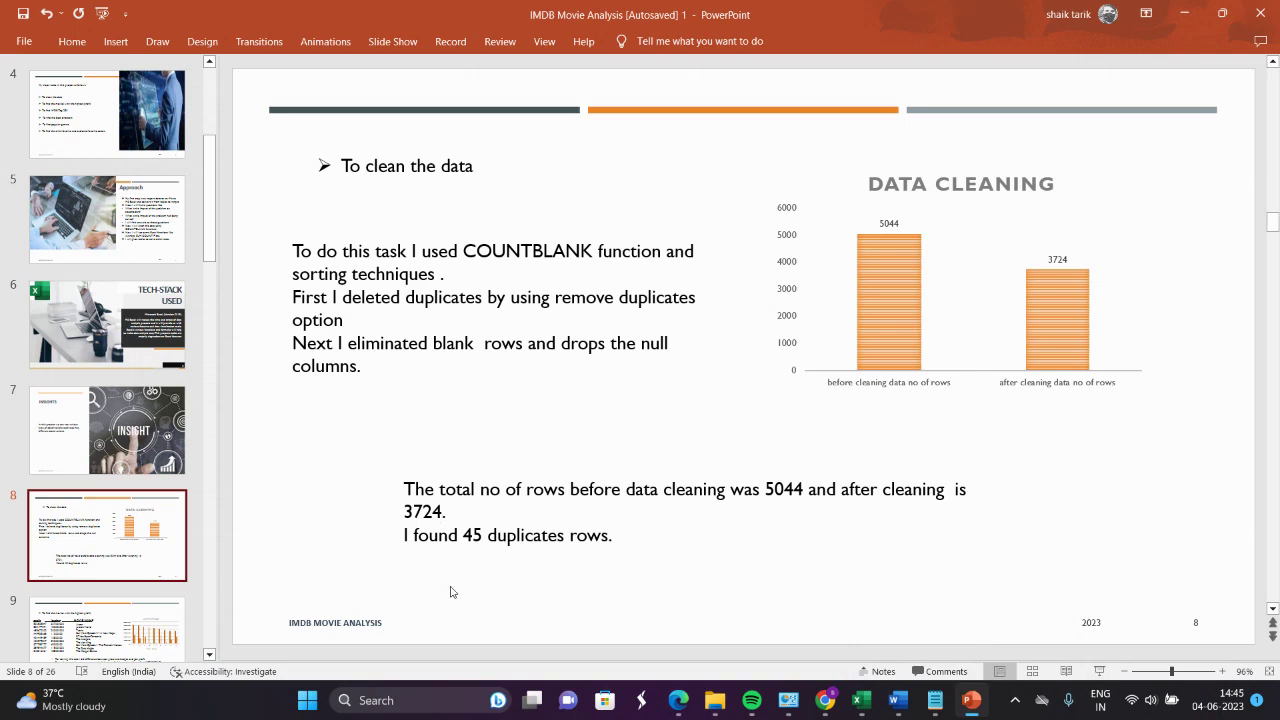
pyautogui.scroll(-2, 450, 592)
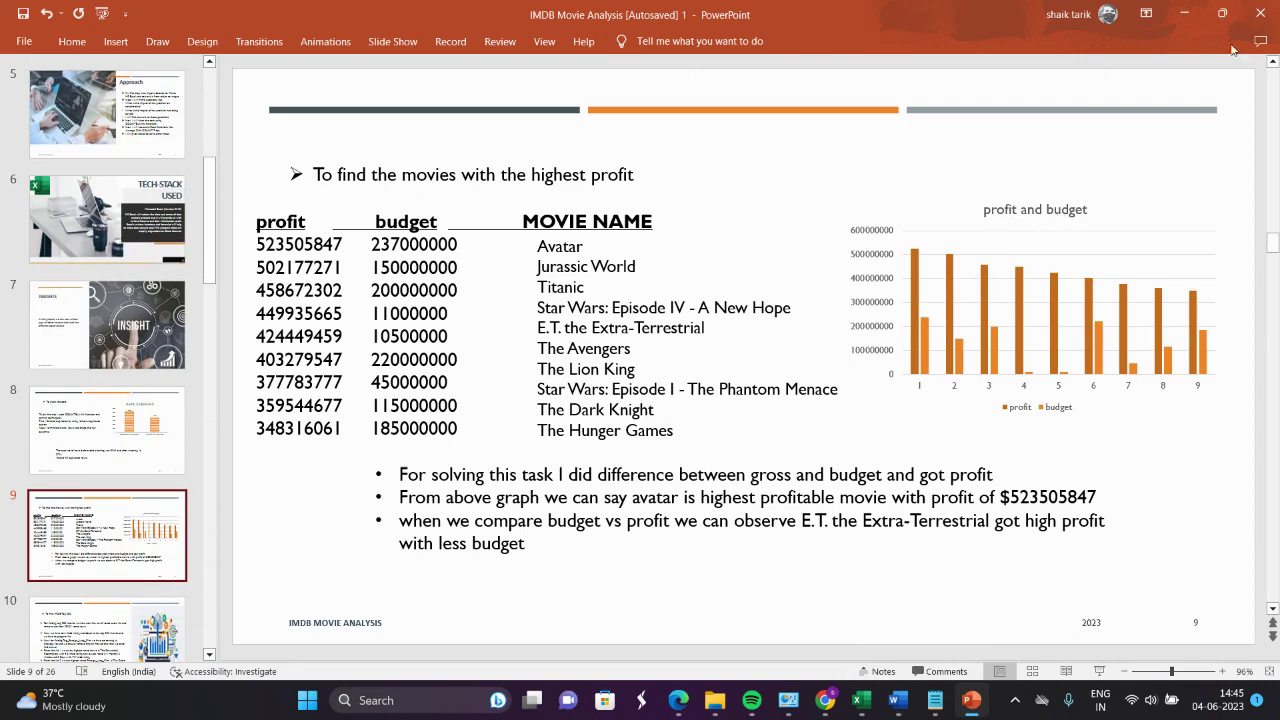
pyautogui.click(1185, 13)
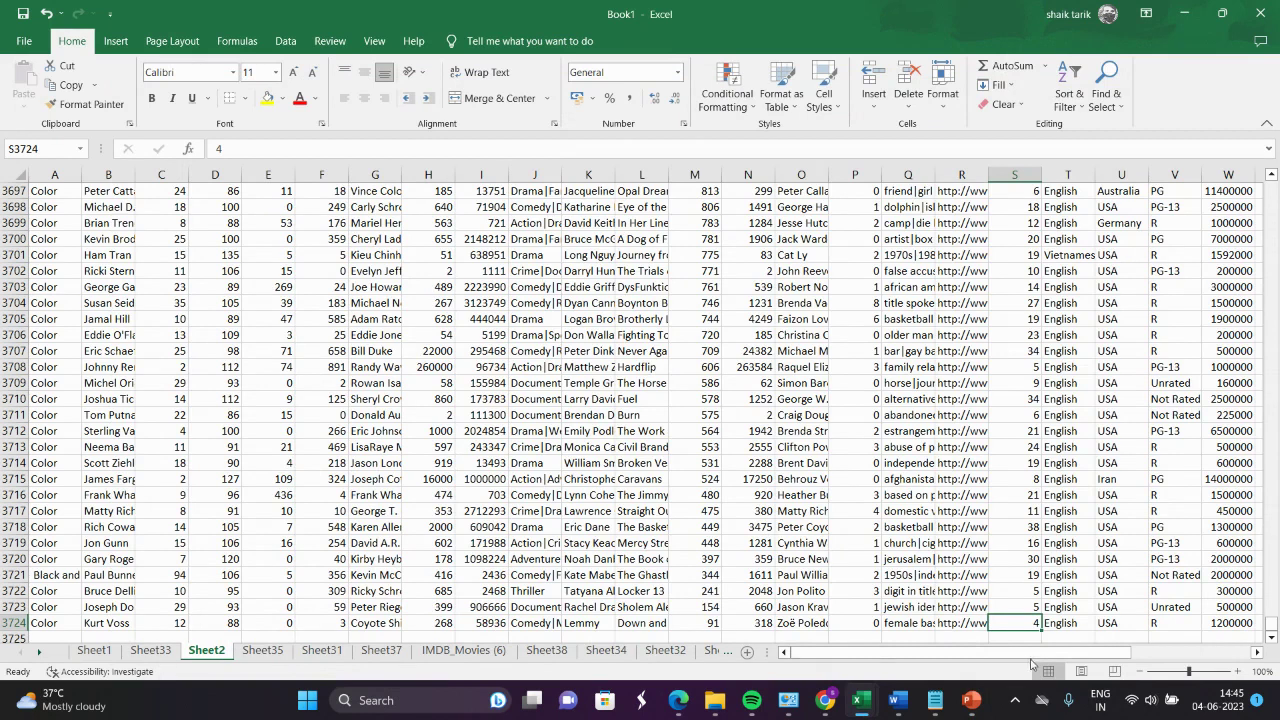
# - Clear all contents of the lowercase profit column AD on Sheet2
pyautogui.click(1143, 652)
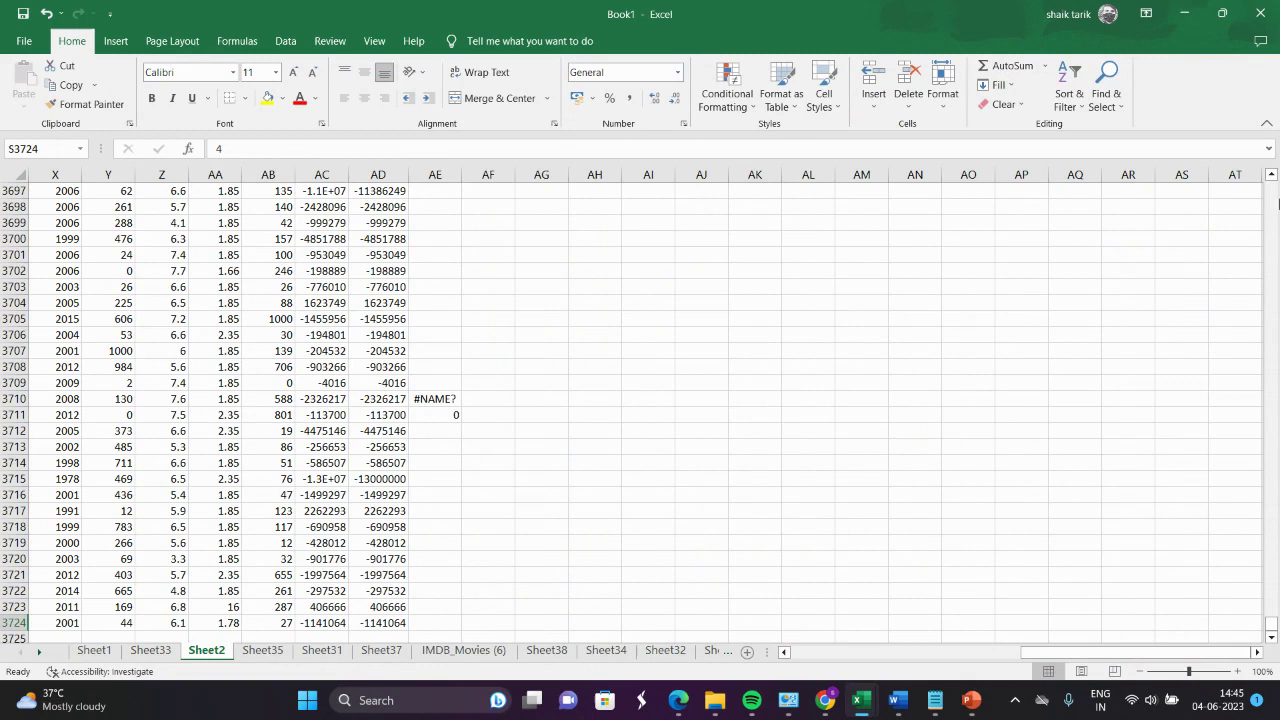
pyautogui.click(371, 398)
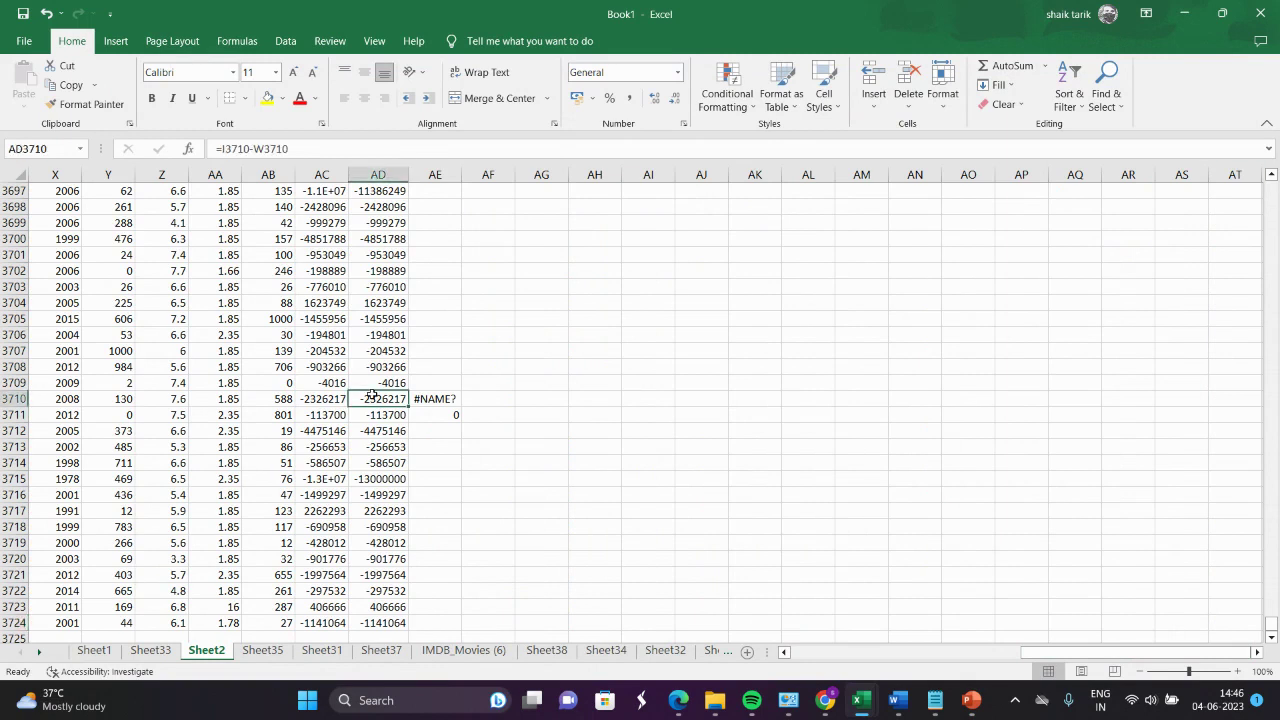
pyautogui.hotkey('ctrl', 'Up')
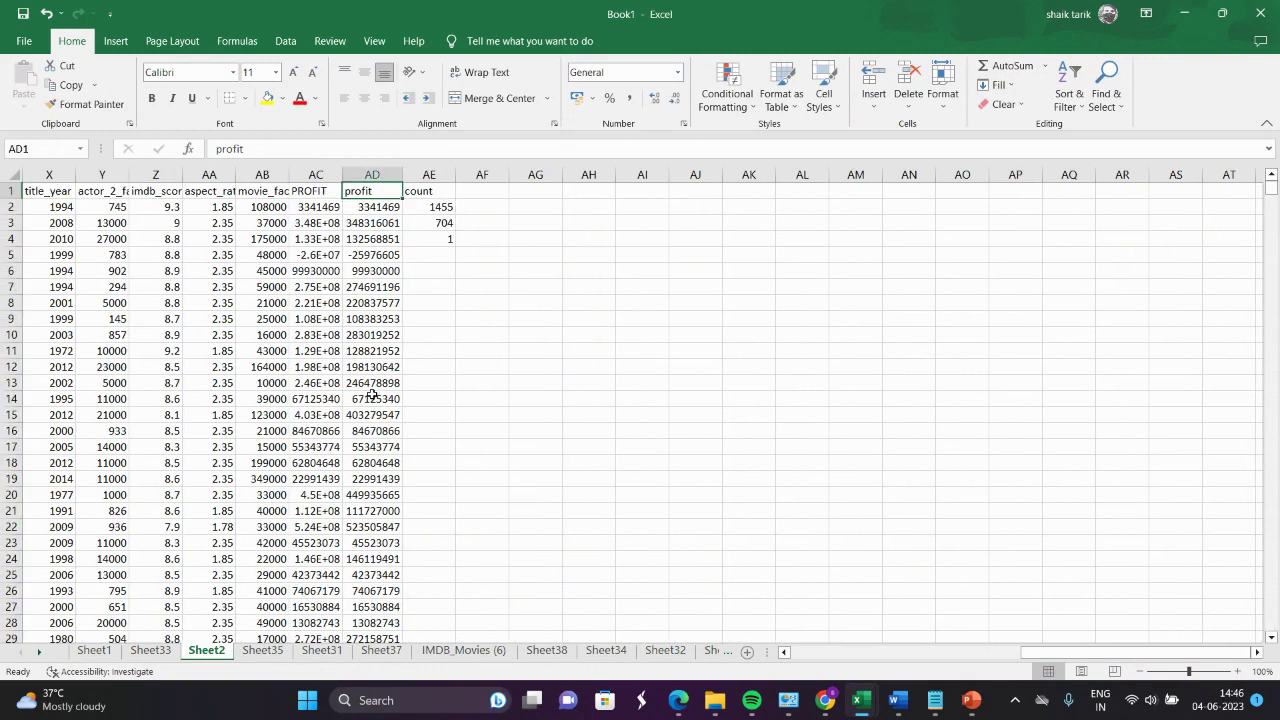
pyautogui.click(322, 192)
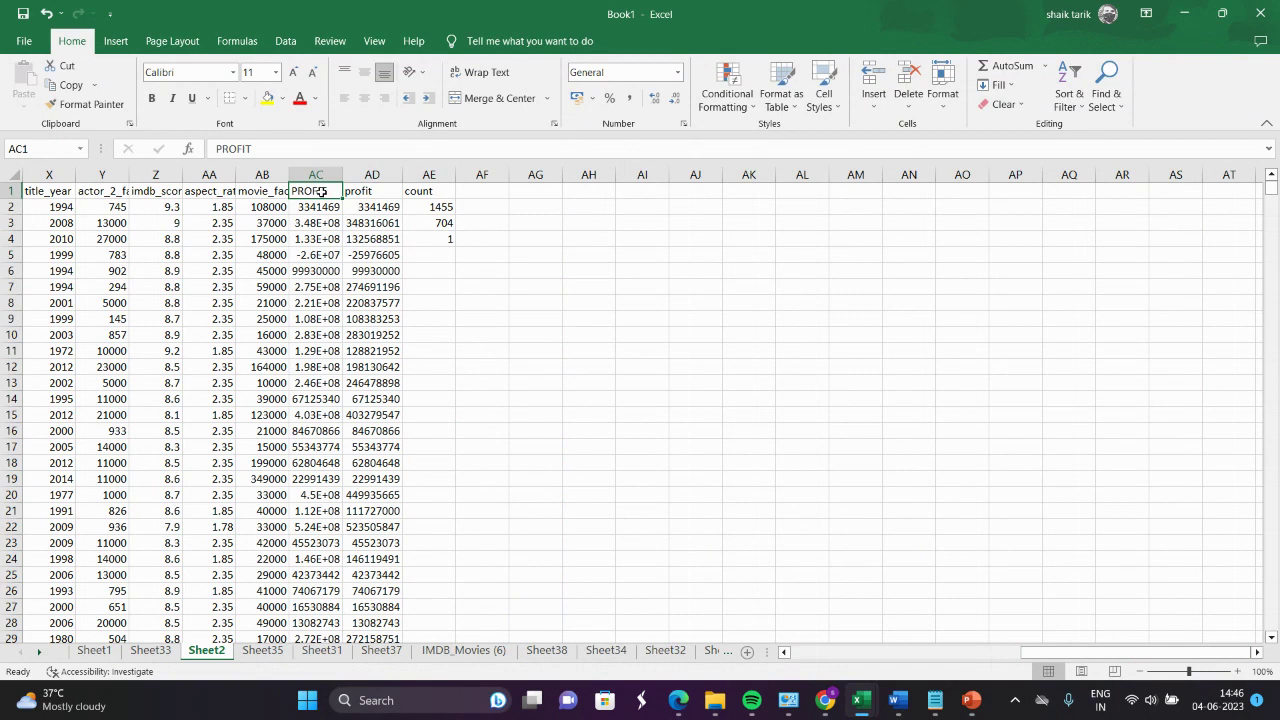
pyautogui.click(365, 191)
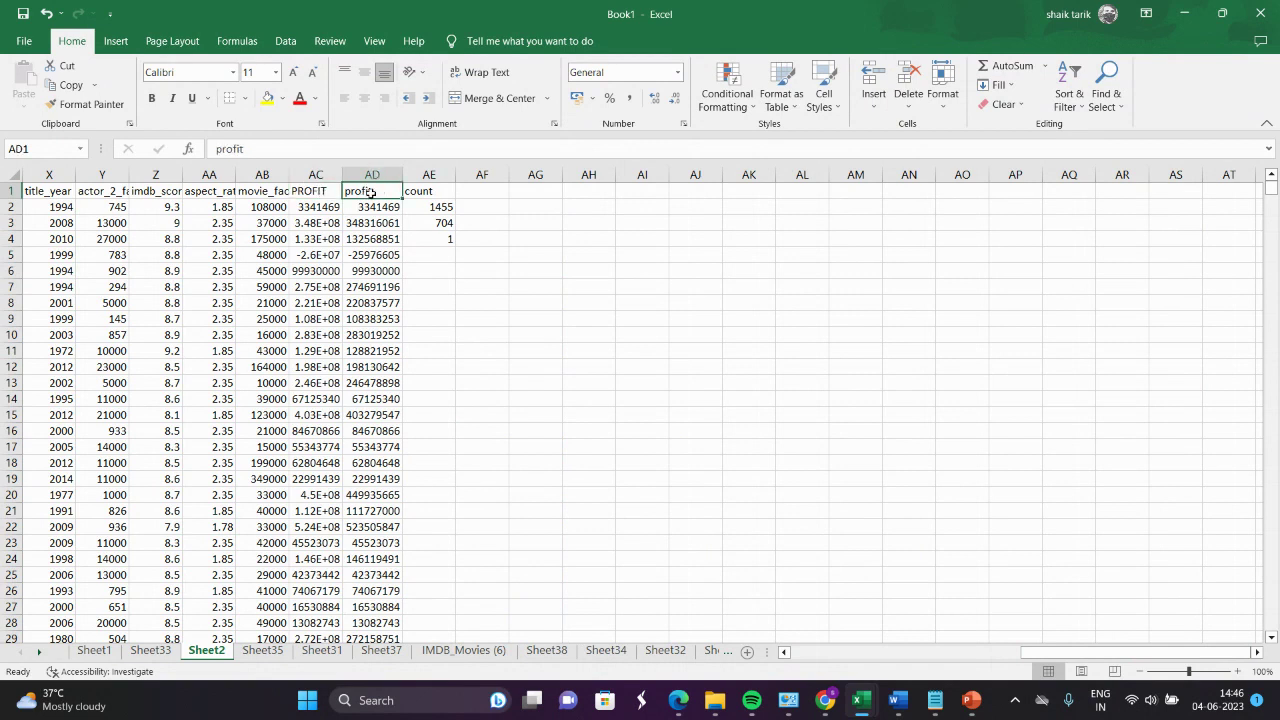
pyautogui.click(370, 176)
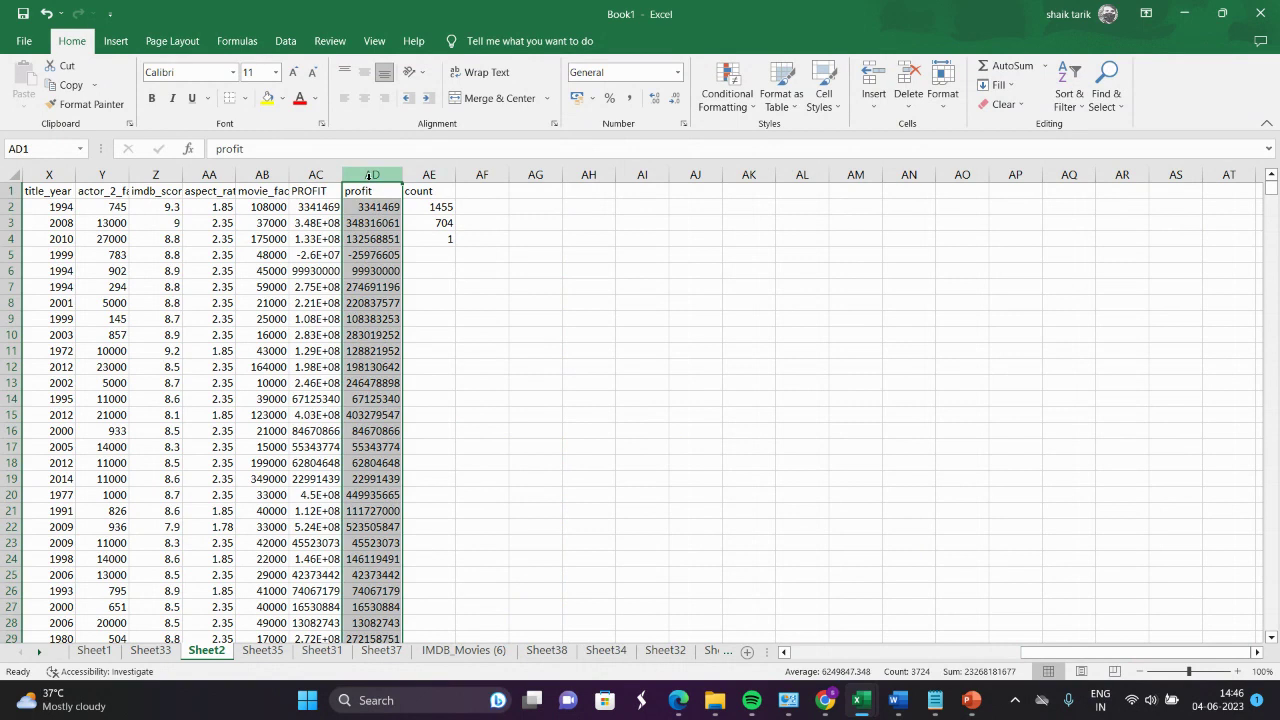
pyautogui.press('Delete')
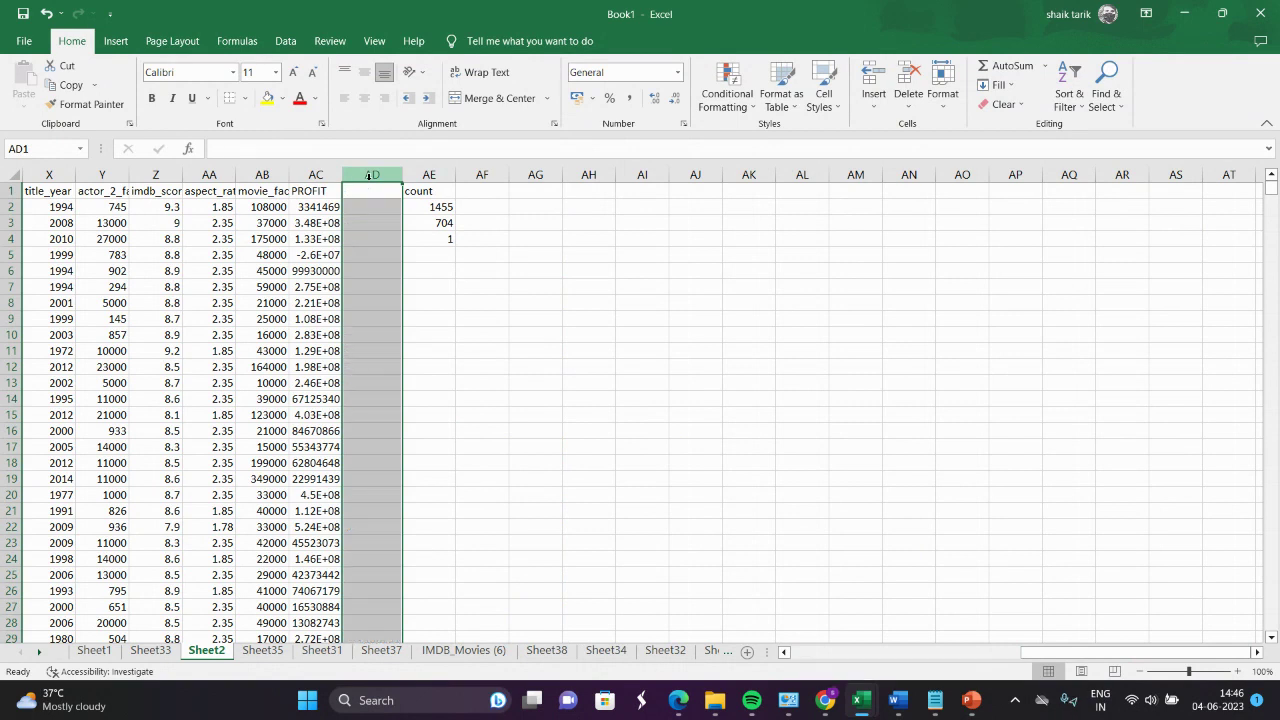
# - Enter the header "profit" in cell AD1
pyautogui.click(375, 191)
pyautogui.write('profit')
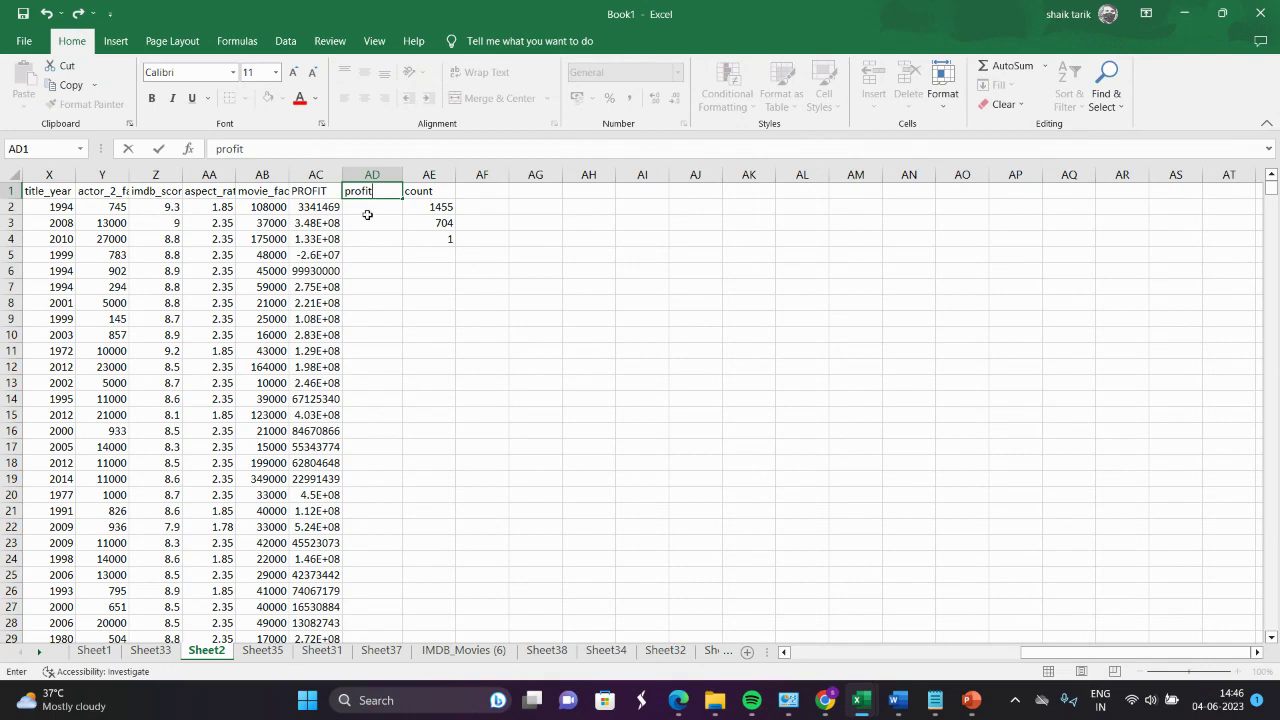
pyautogui.press('Return')
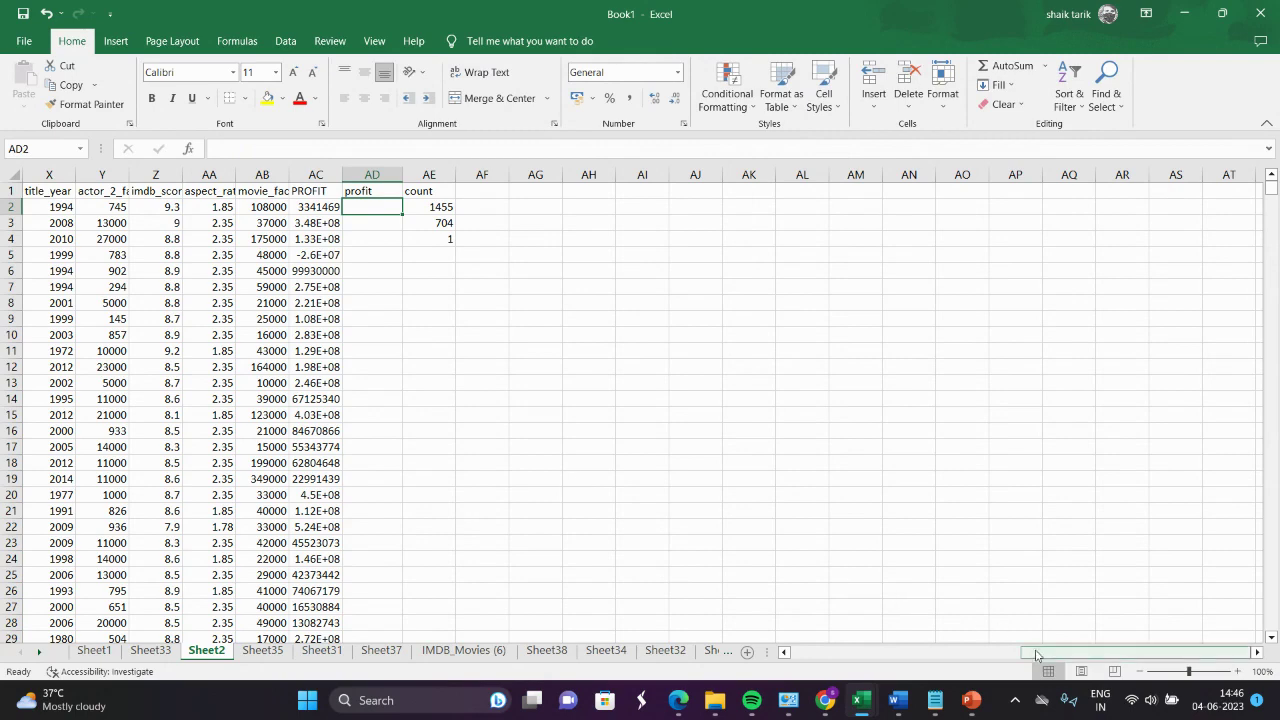
# - Calculate the first movie's profit in cell AD2 as gross minus budget with the formula =I2-W2
pyautogui.moveTo(1036, 655)
pyautogui.mouseDown()
pyautogui.moveTo(878, 669)
pyautogui.moveTo(1020, 668)
pyautogui.mouseUp()
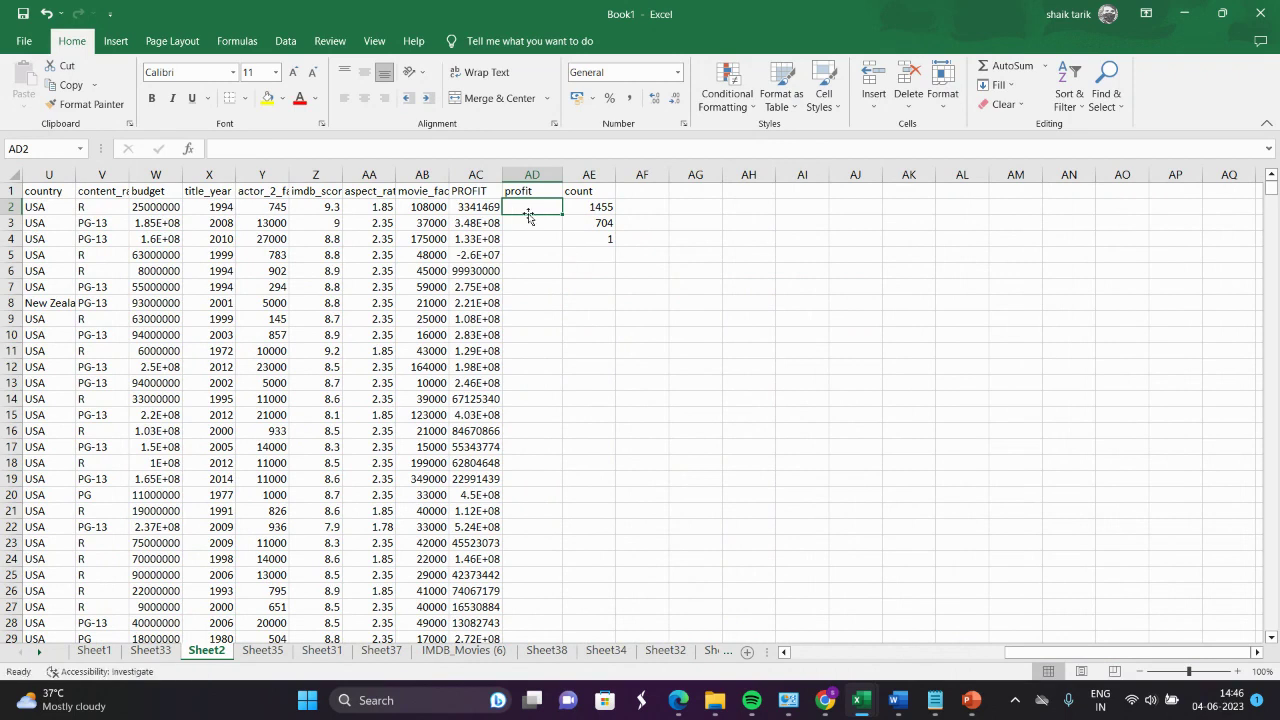
pyautogui.write('=')
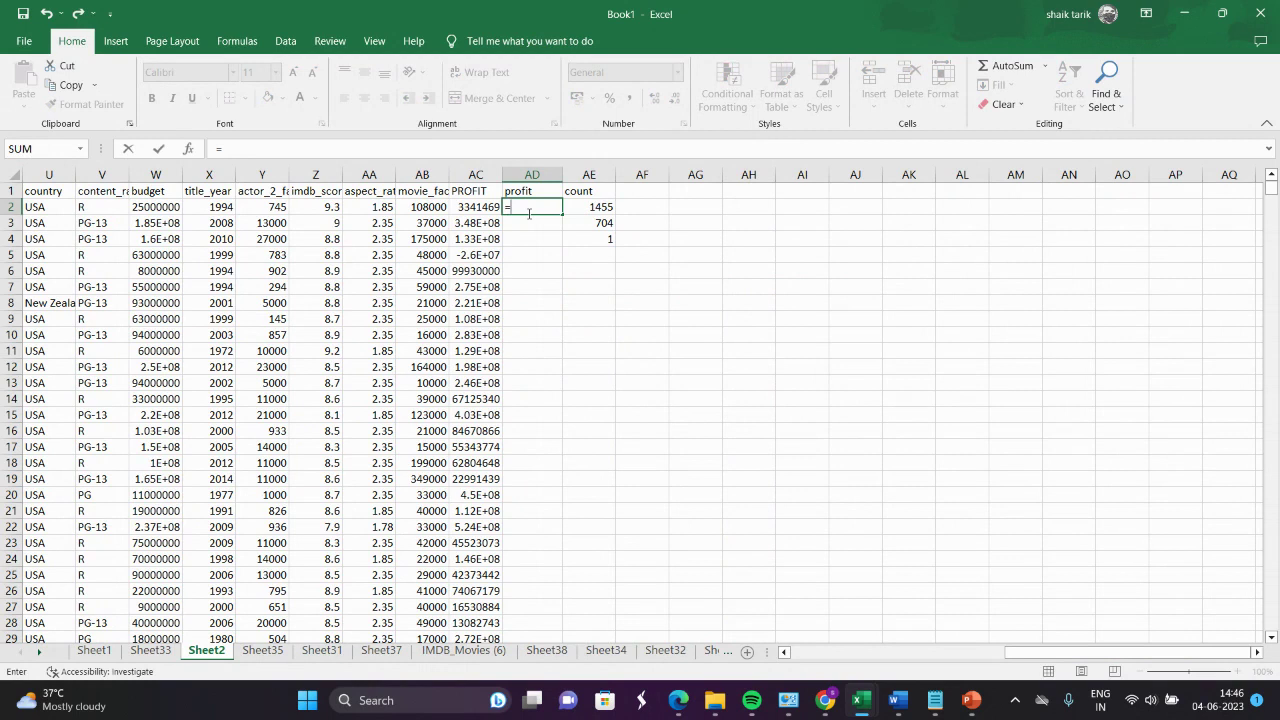
pyautogui.write('i2-w2')
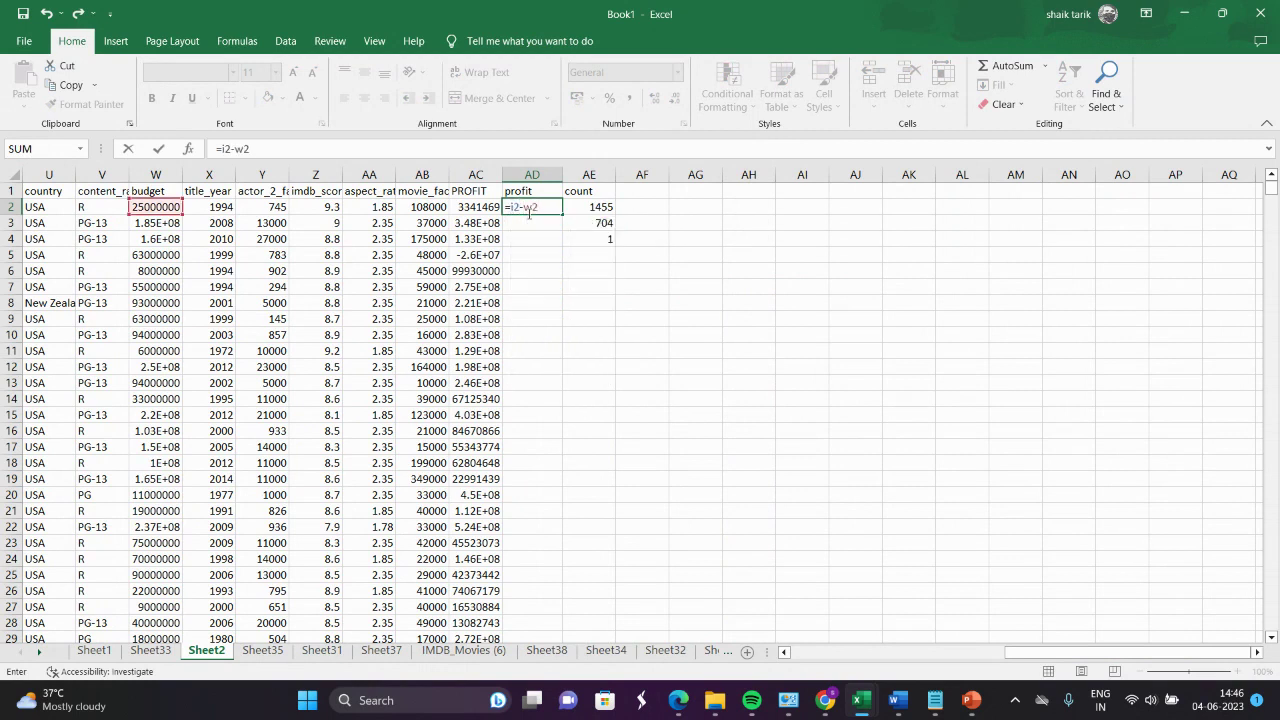
pyautogui.press('Tab')
pyautogui.click(530, 208)
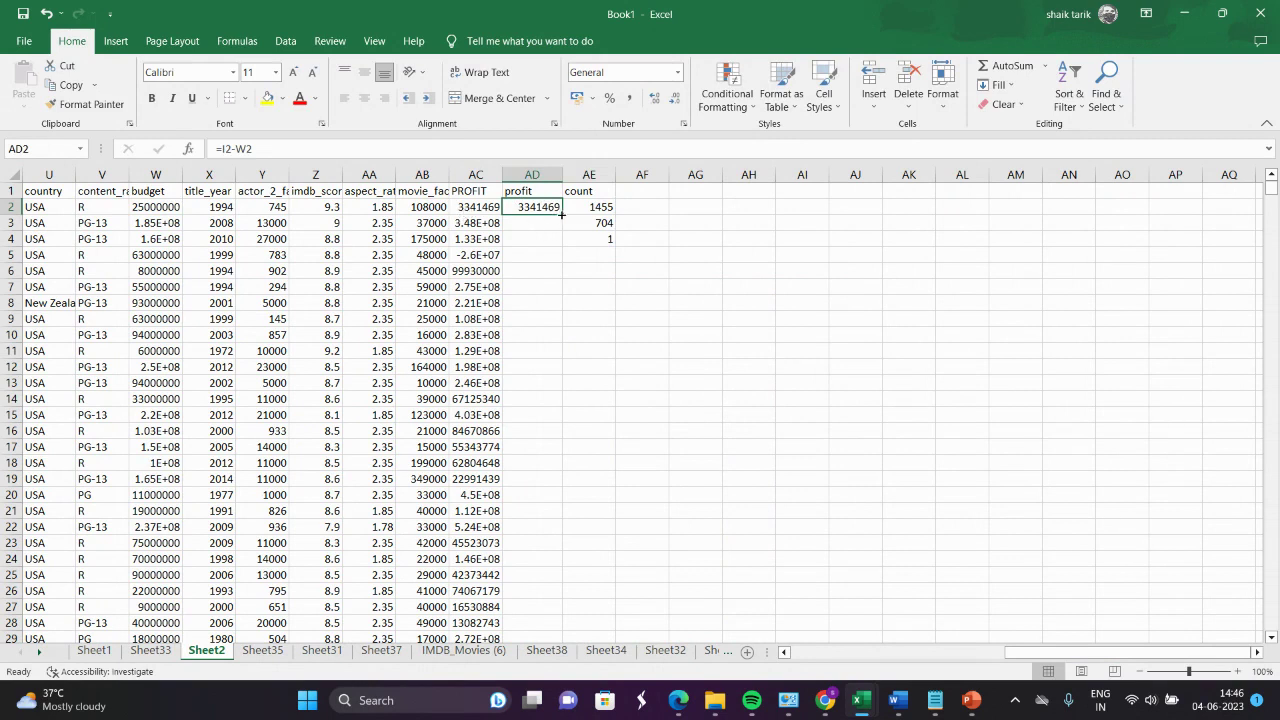
# - Fill the profit formula from AD2 down column AD to row 3724
pyautogui.moveTo(563, 214); pyautogui.dragTo(579, 717)
pyautogui.moveTo(590, 618); pyautogui.dragTo(569, 610)
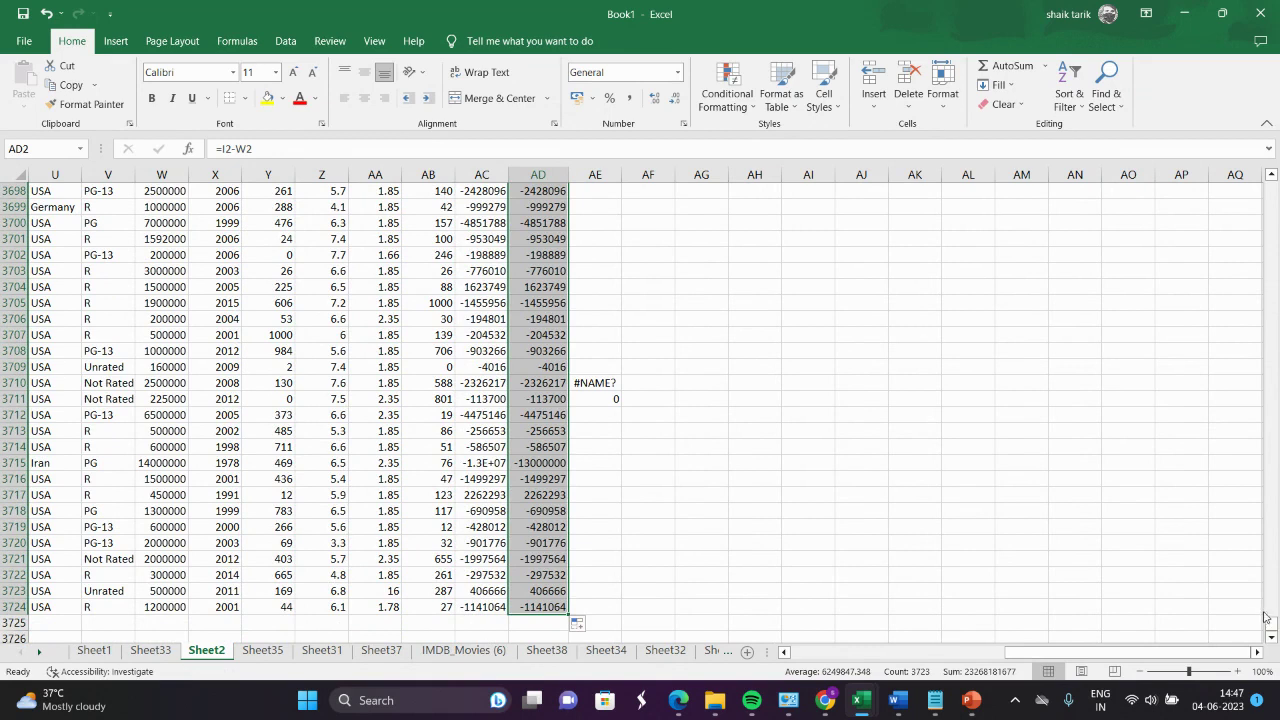
pyautogui.moveTo(1270, 617); pyautogui.dragTo(1268, 106)
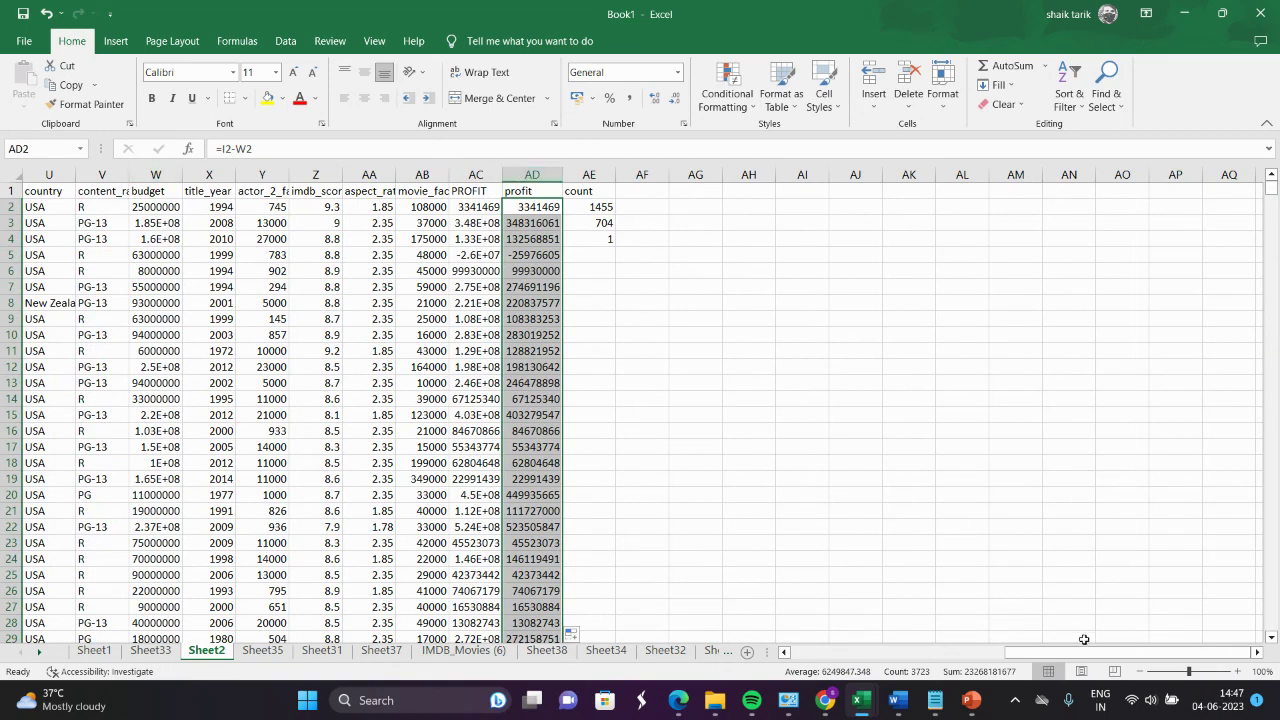
pyautogui.moveTo(1087, 651); pyautogui.dragTo(900, 656)
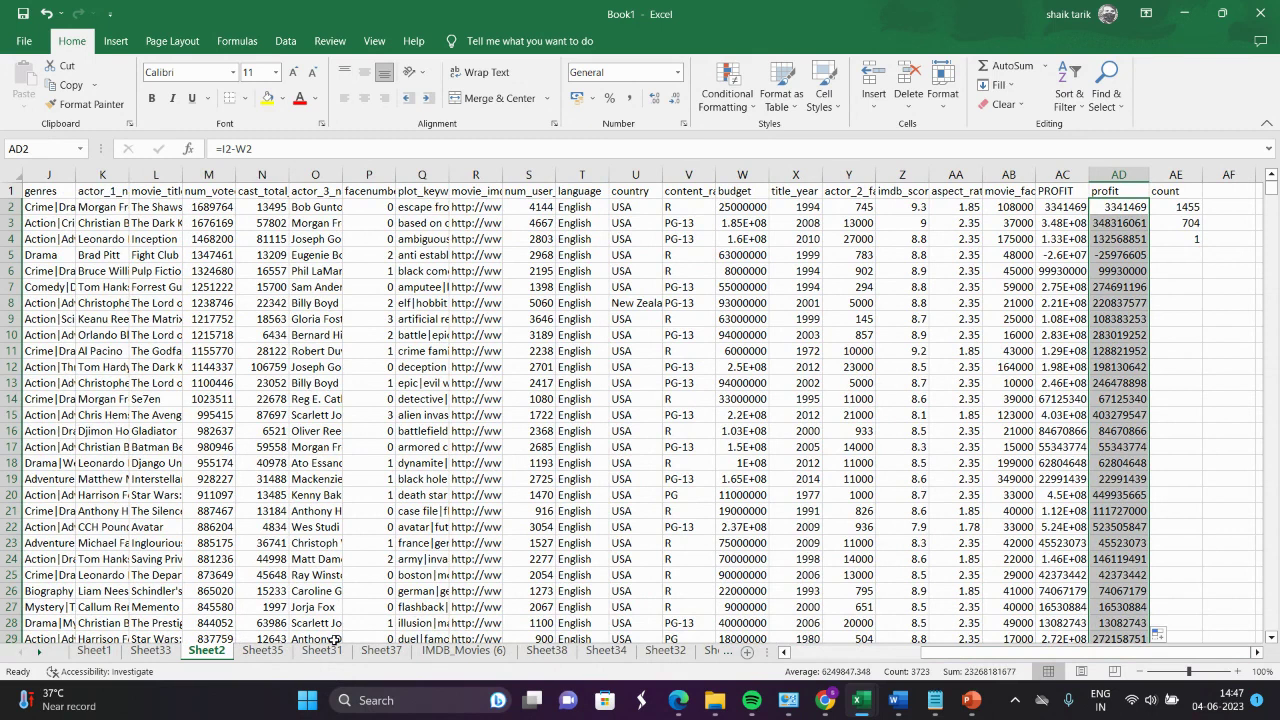
# - Open Sheet3 and view its profit, budget and movie title list with the accompanying chart from the first row
pyautogui.click(38, 652)
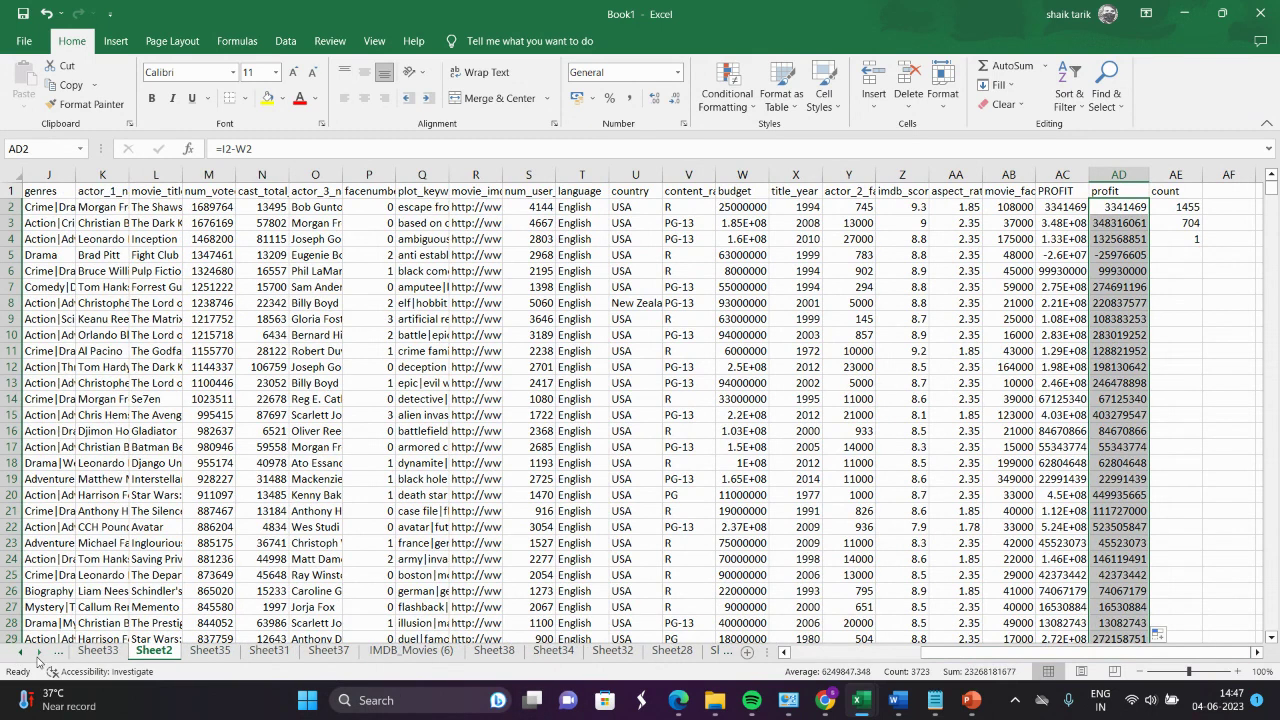
pyautogui.click(38, 652)
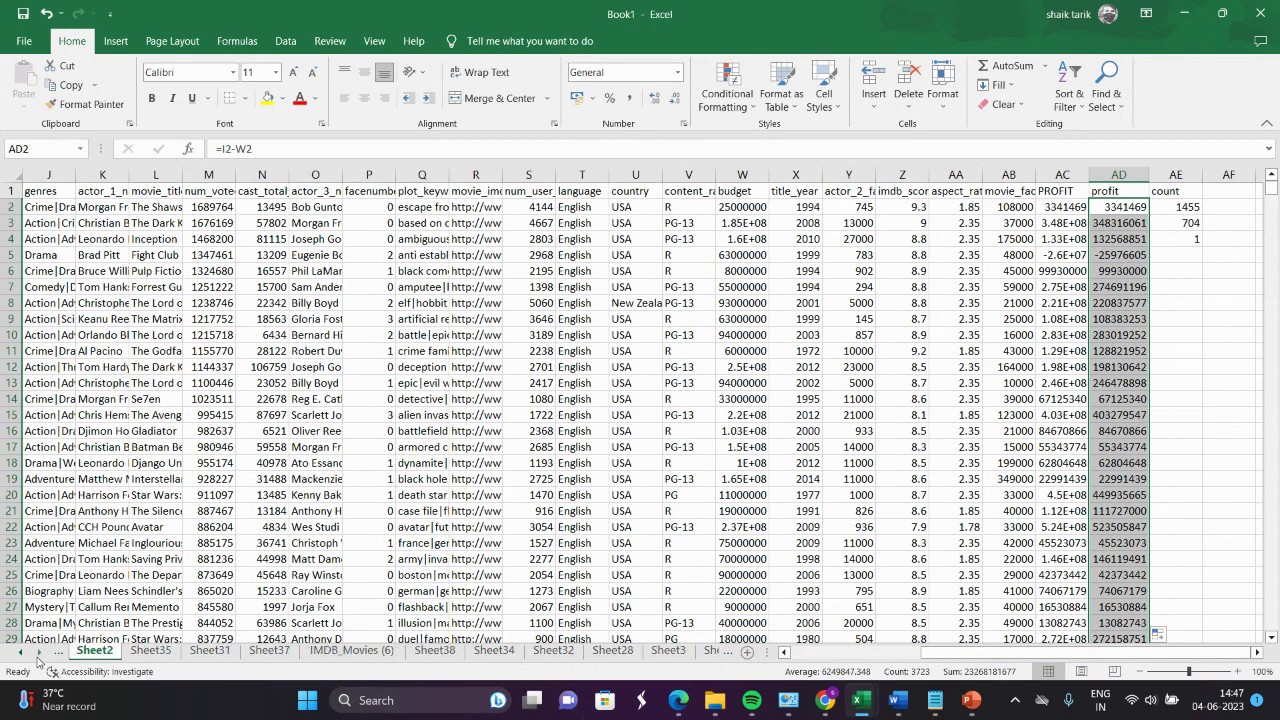
pyautogui.click(38, 652)
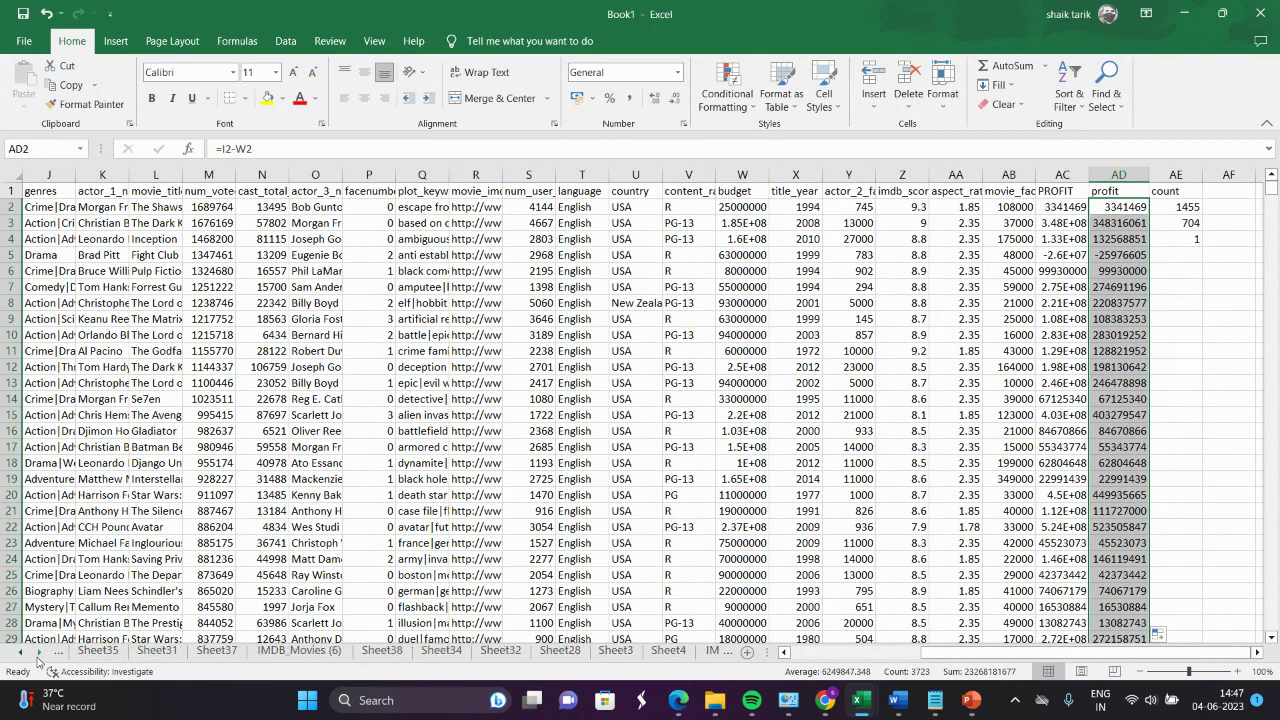
pyautogui.click(616, 651)
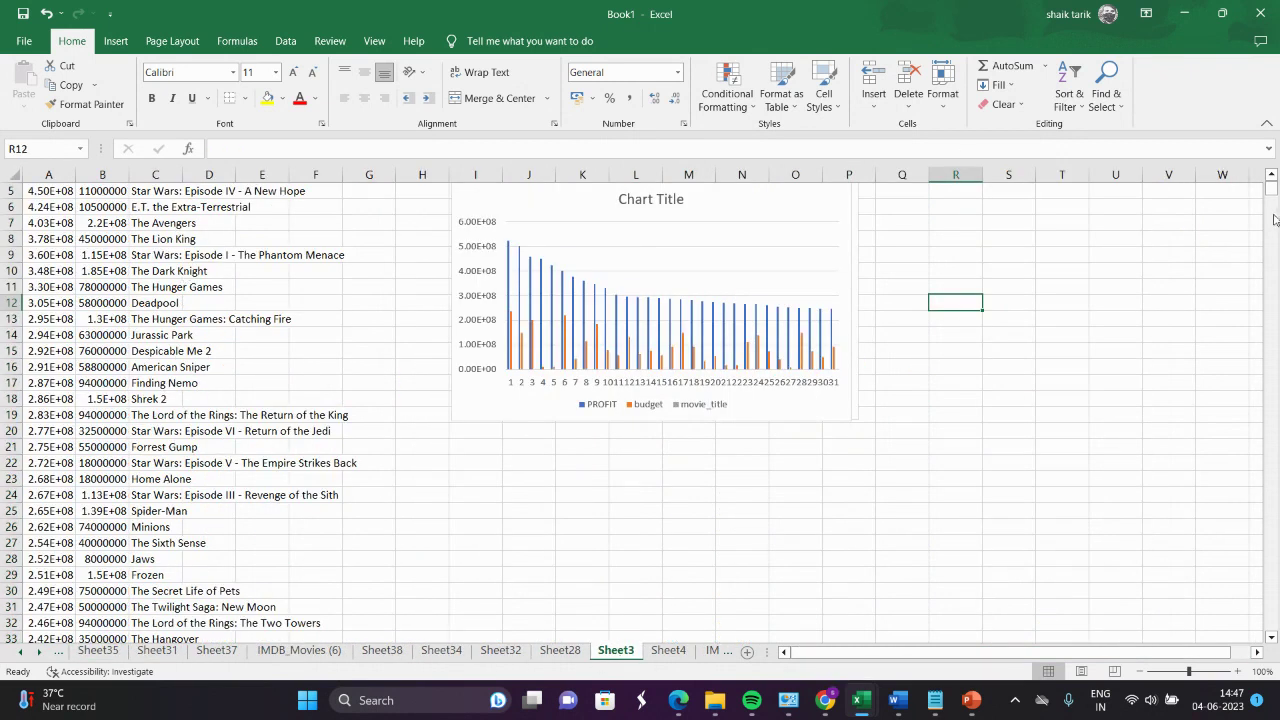
pyautogui.scroll(2, 1270, 195)
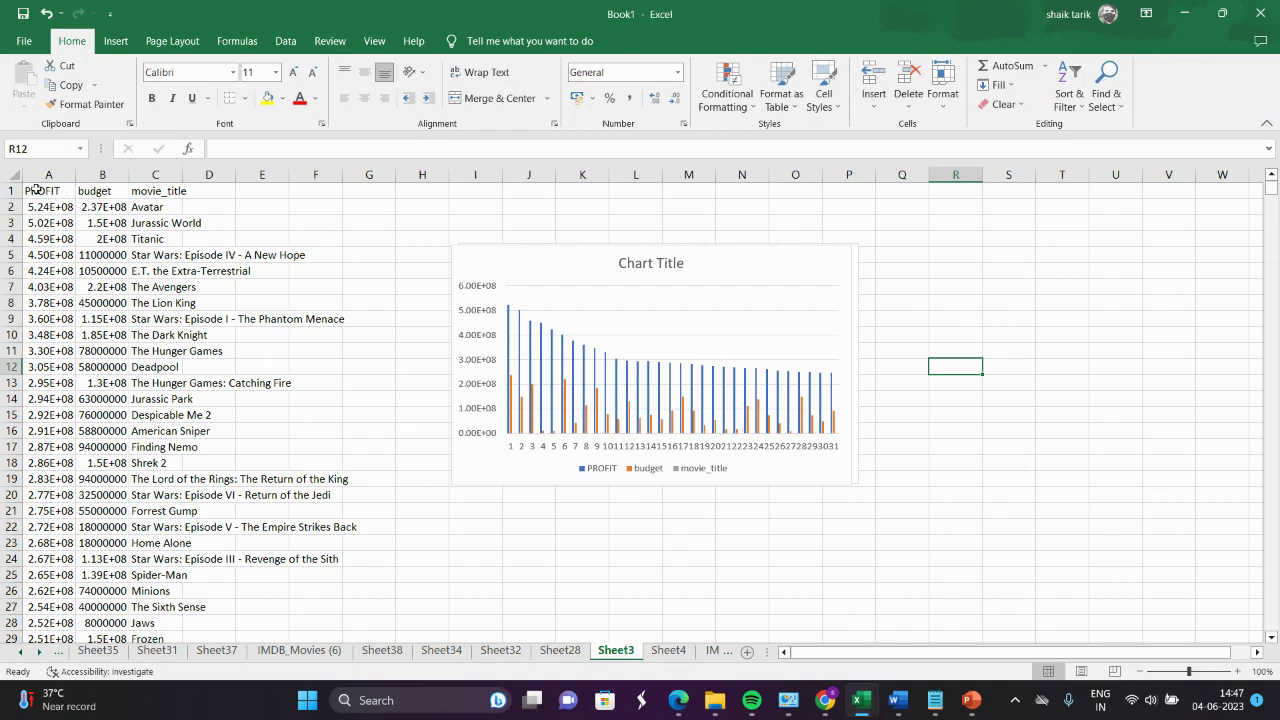
# - Insert a clustered column chart comparing PROFIT and budget for the movies in A1:B19
pyautogui.moveTo(35, 190); pyautogui.dragTo(84, 479)
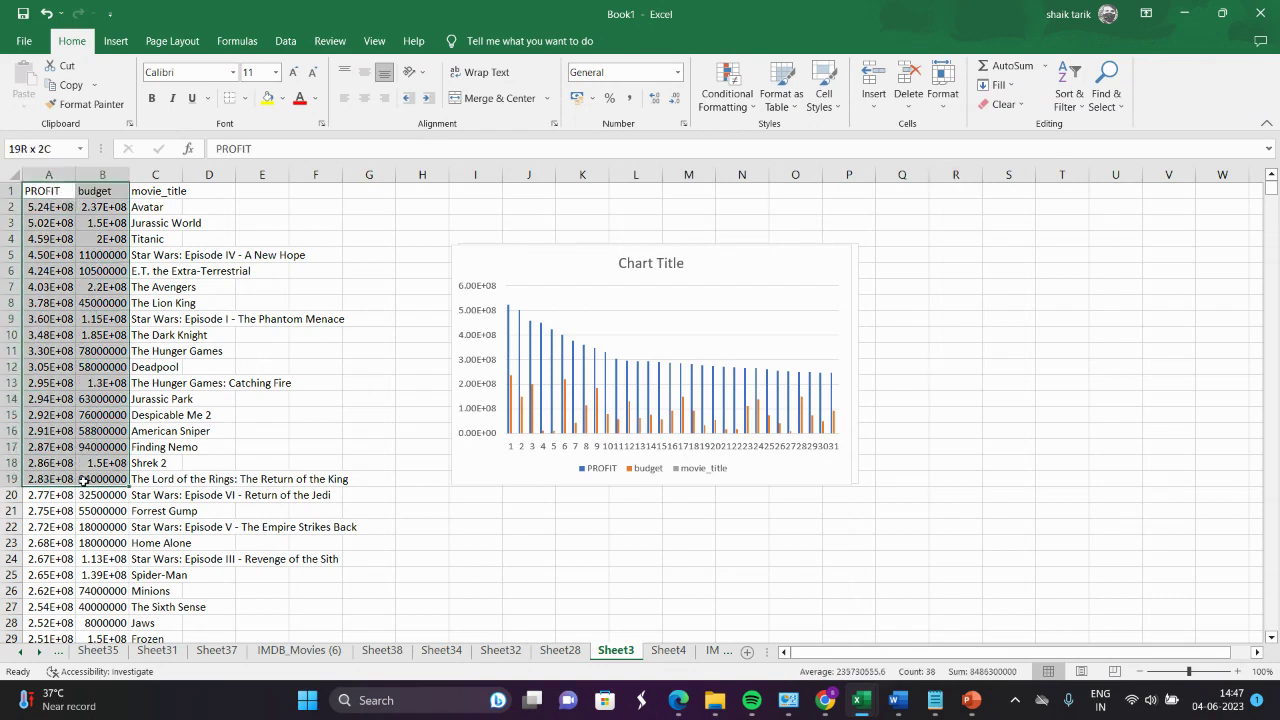
pyautogui.click(127, 38)
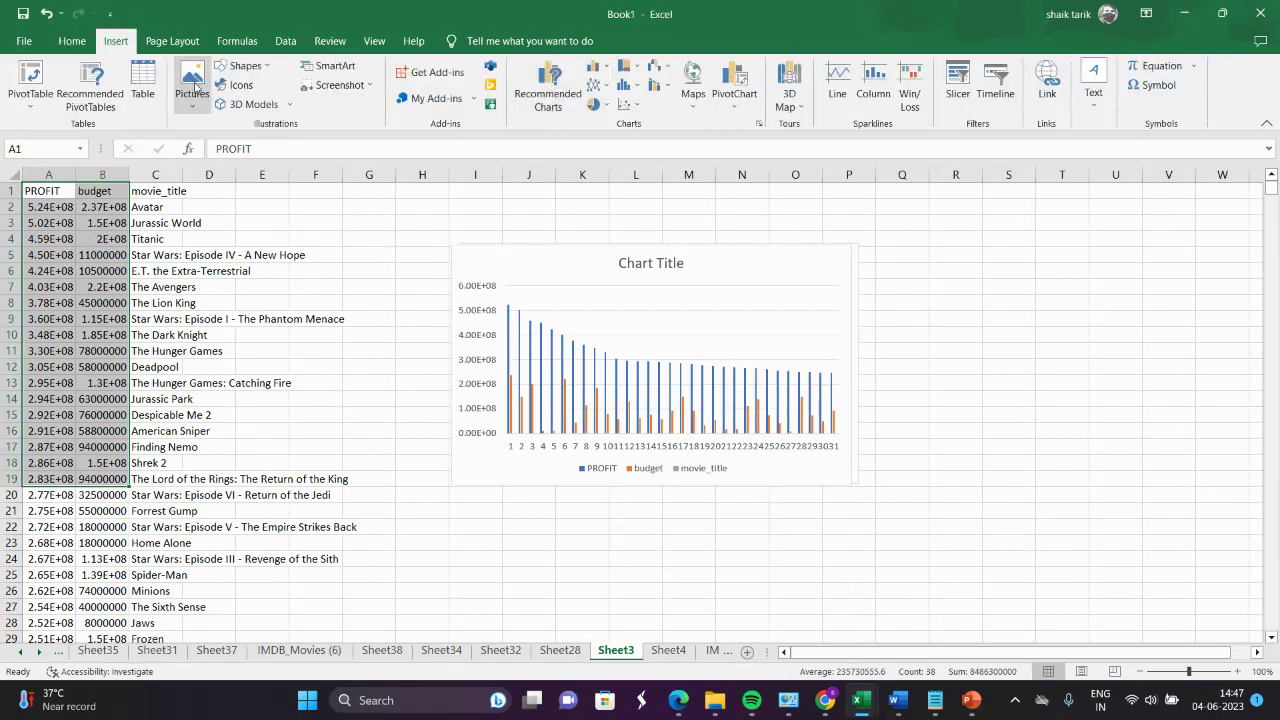
pyautogui.click(577, 85)
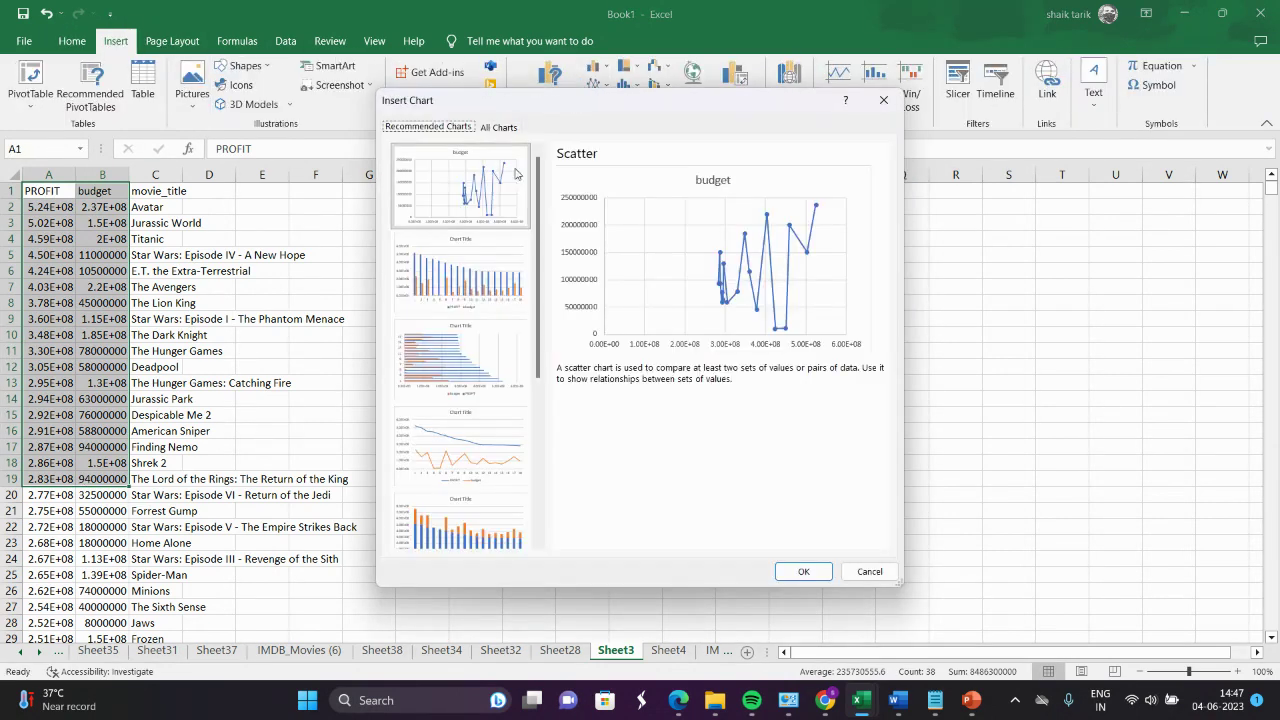
pyautogui.click(453, 300)
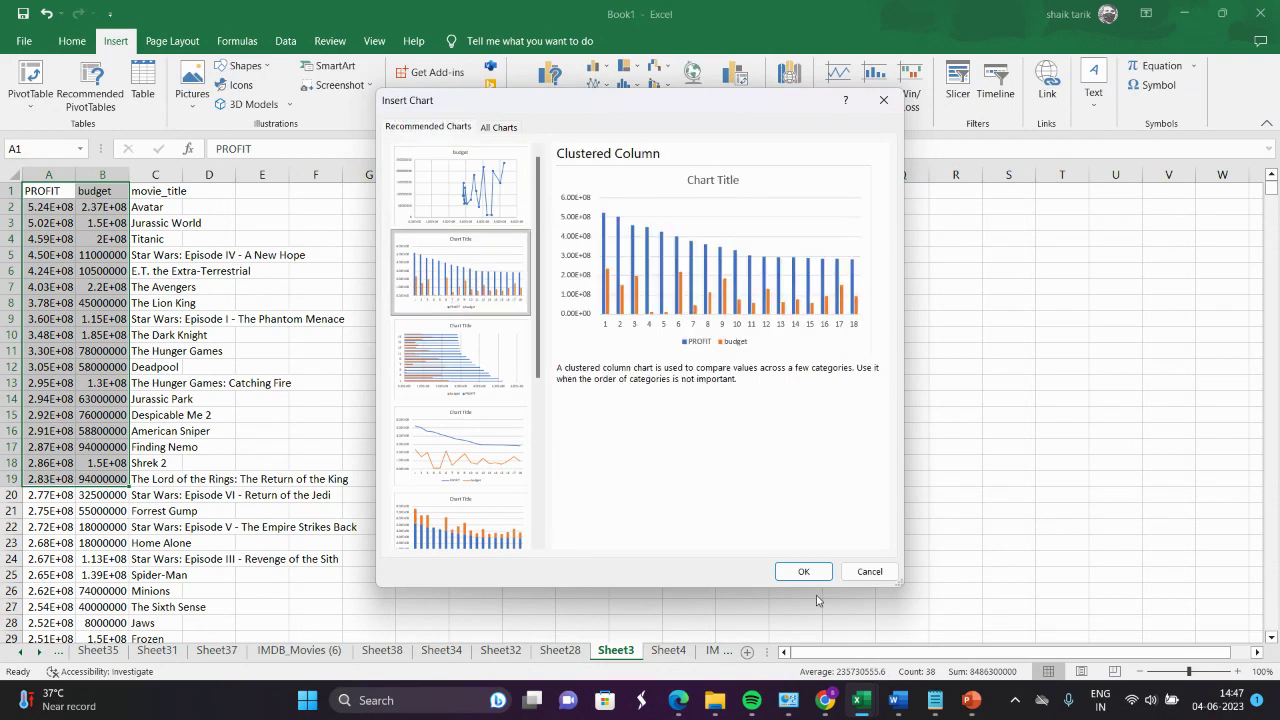
pyautogui.click(802, 572)
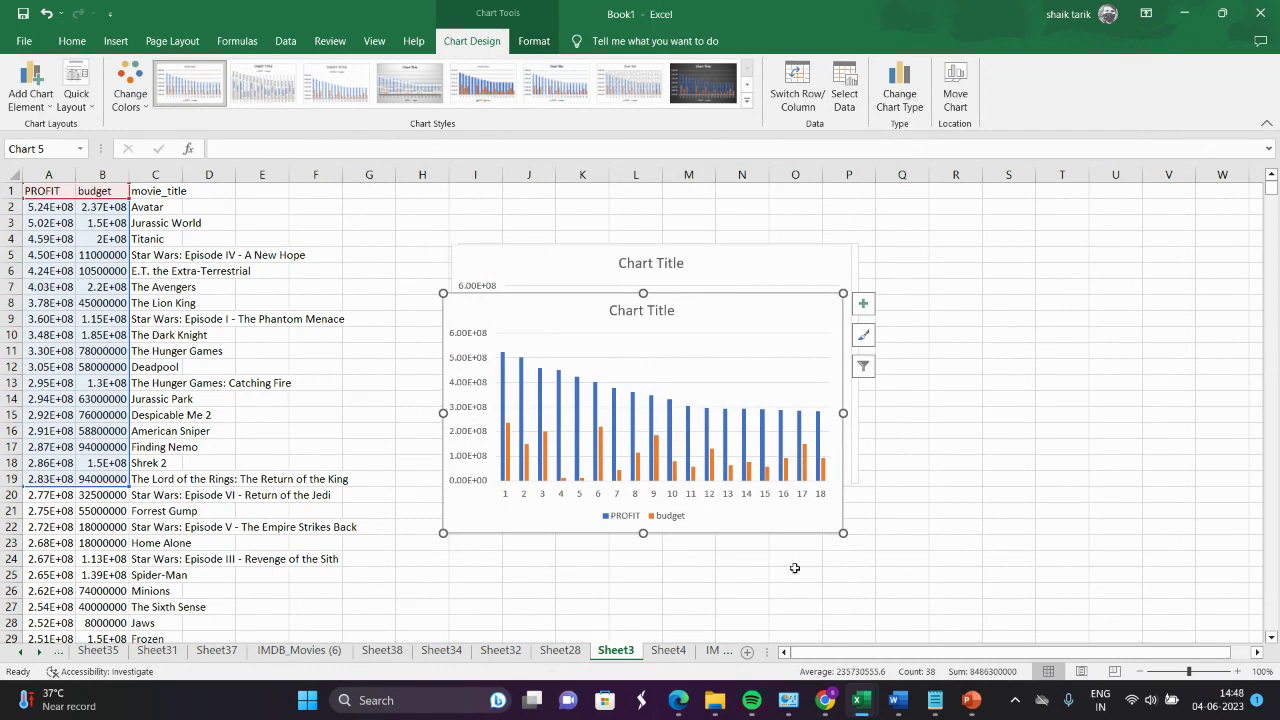
# - Switch to the IMDB Movie Analysis presentation in PowerPoint and view the highest-profit slide and the IMDB Top 250 slide
pyautogui.moveTo(971, 702)
pyautogui.click(976, 620)
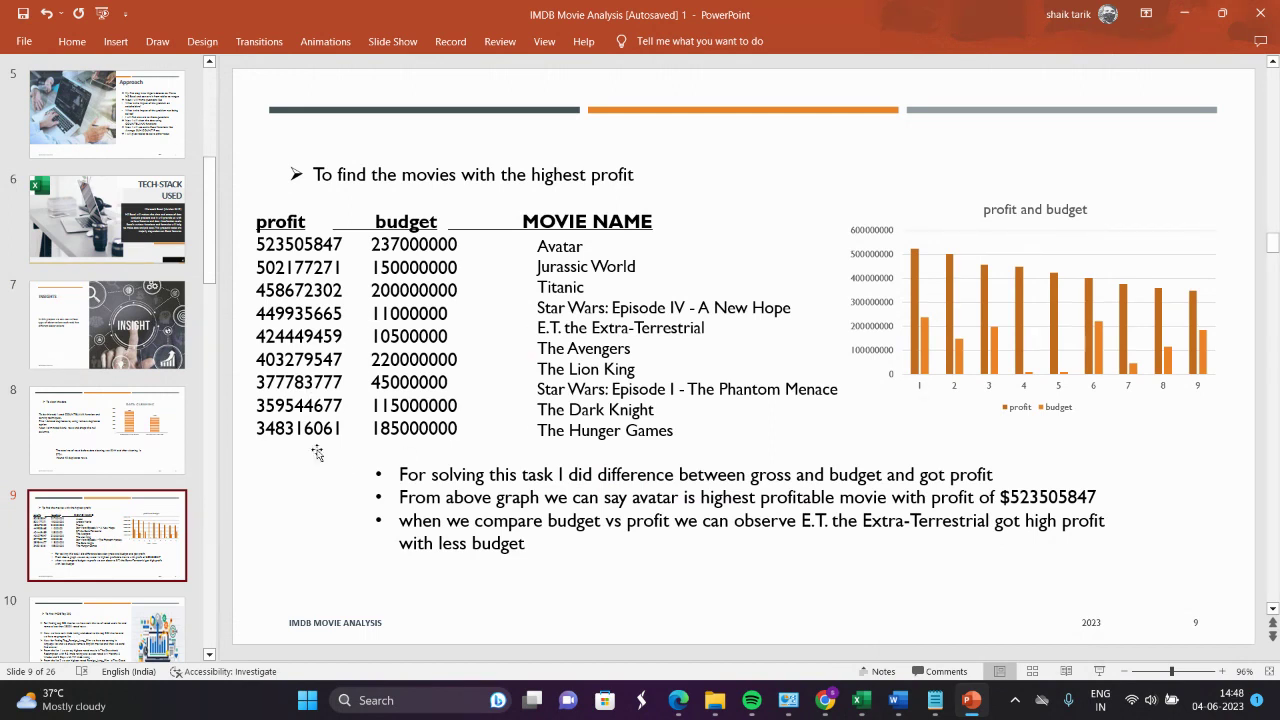
pyautogui.click(170, 604)
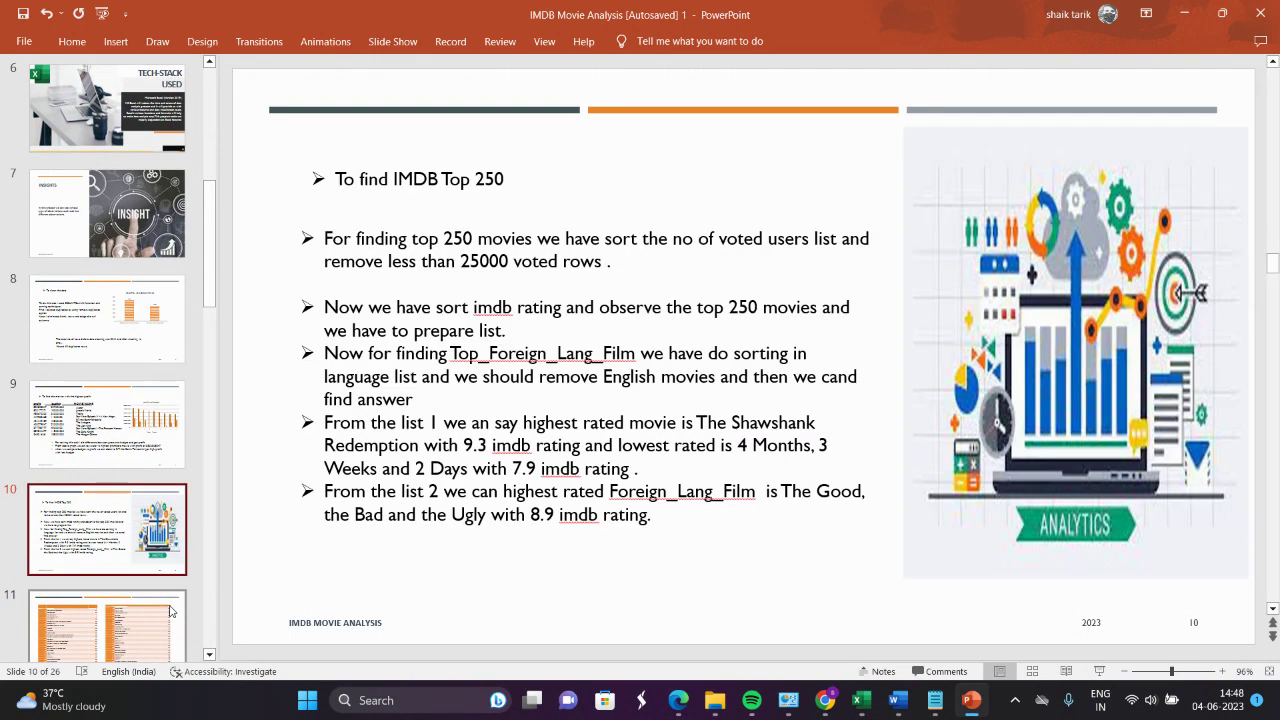
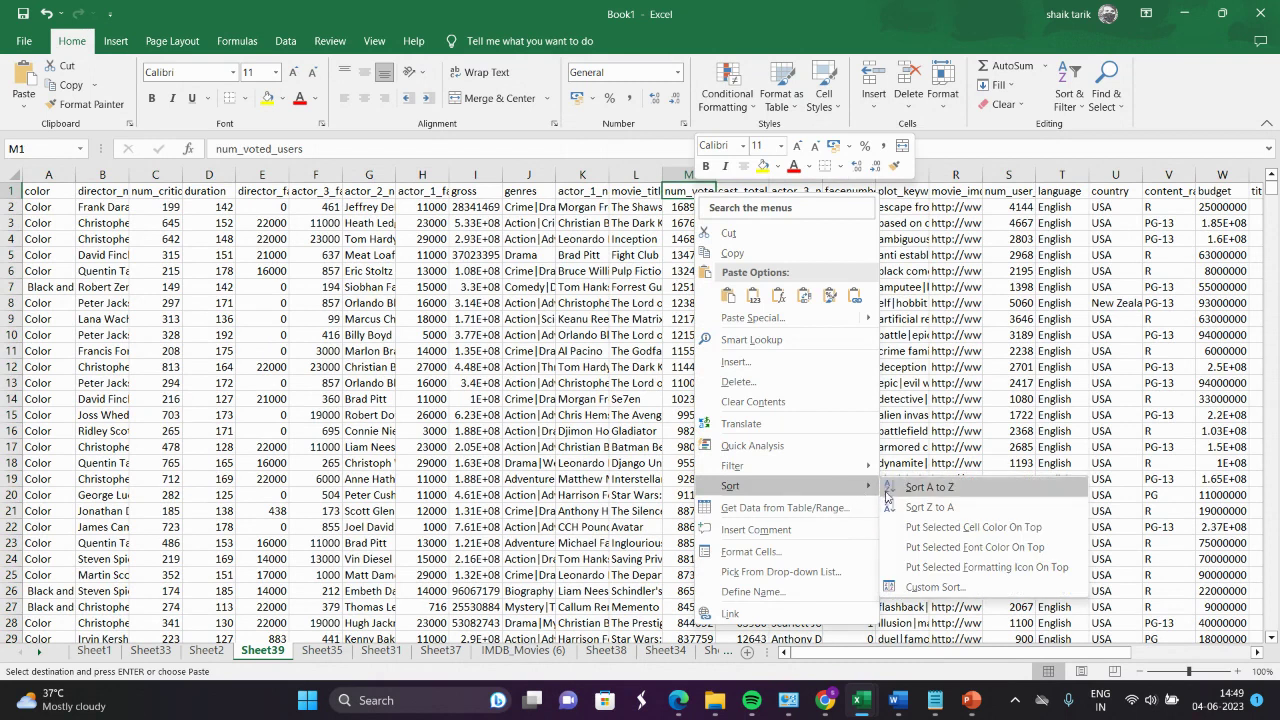
# - Sort Sheet39 by num_voted_users in descending order and find the row where the votes drop below 25000
pyautogui.click(960, 507)
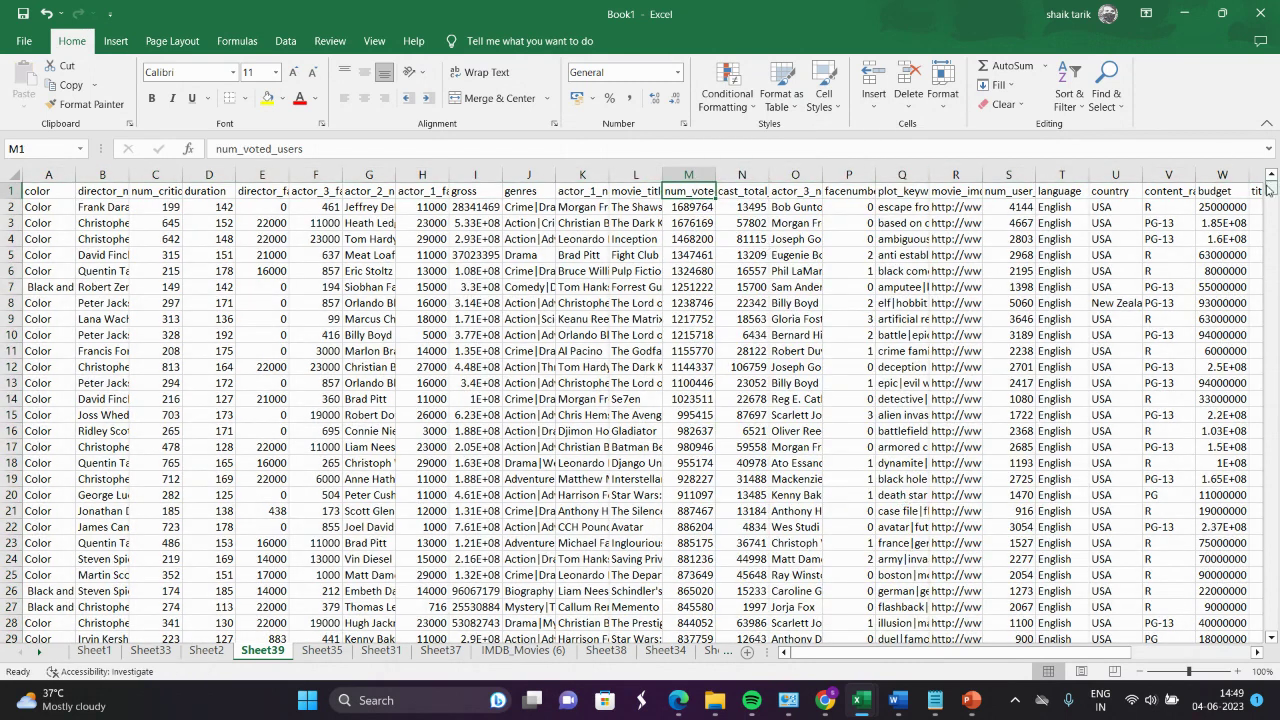
pyautogui.moveTo(1268, 190); pyautogui.dragTo(1247, 511)
pyautogui.click(1277, 413)
pyautogui.click(1277, 413)
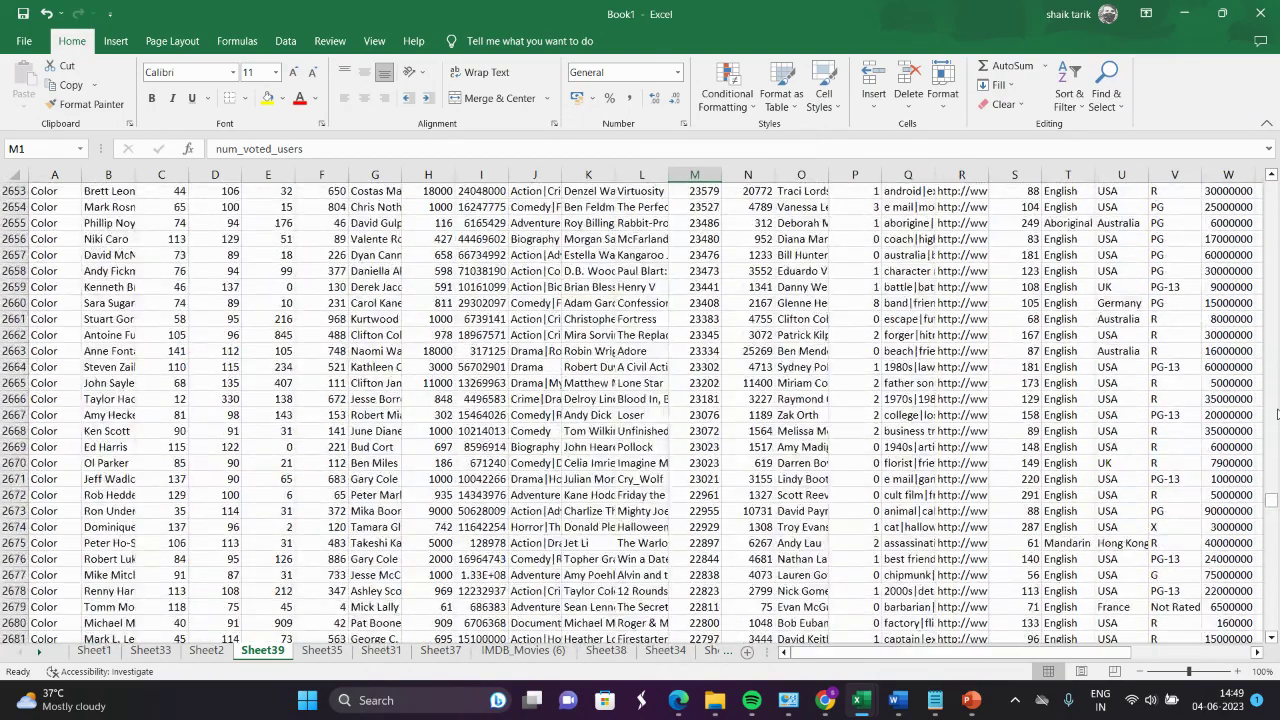
pyautogui.click(1277, 413)
pyautogui.click(1277, 413)
pyautogui.click(1277, 413)
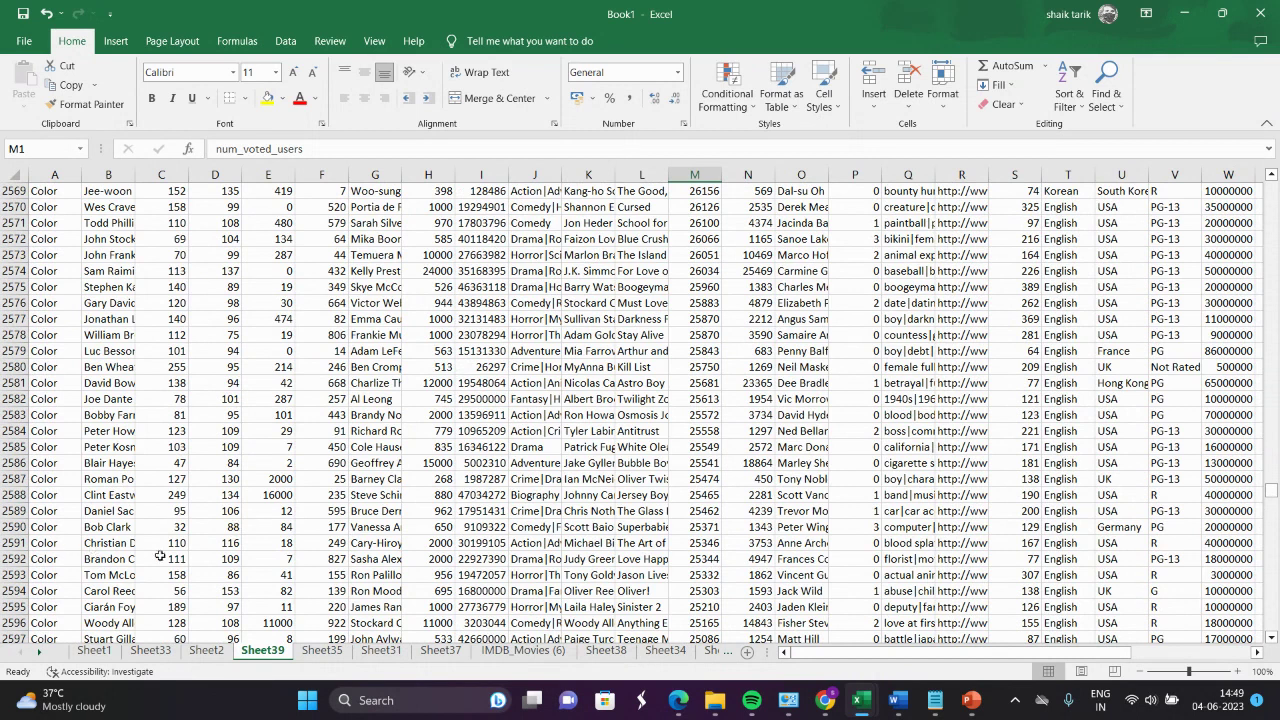
pyautogui.moveTo(1260, 527); pyautogui.dragTo(1273, 531)
pyautogui.click(1273, 531)
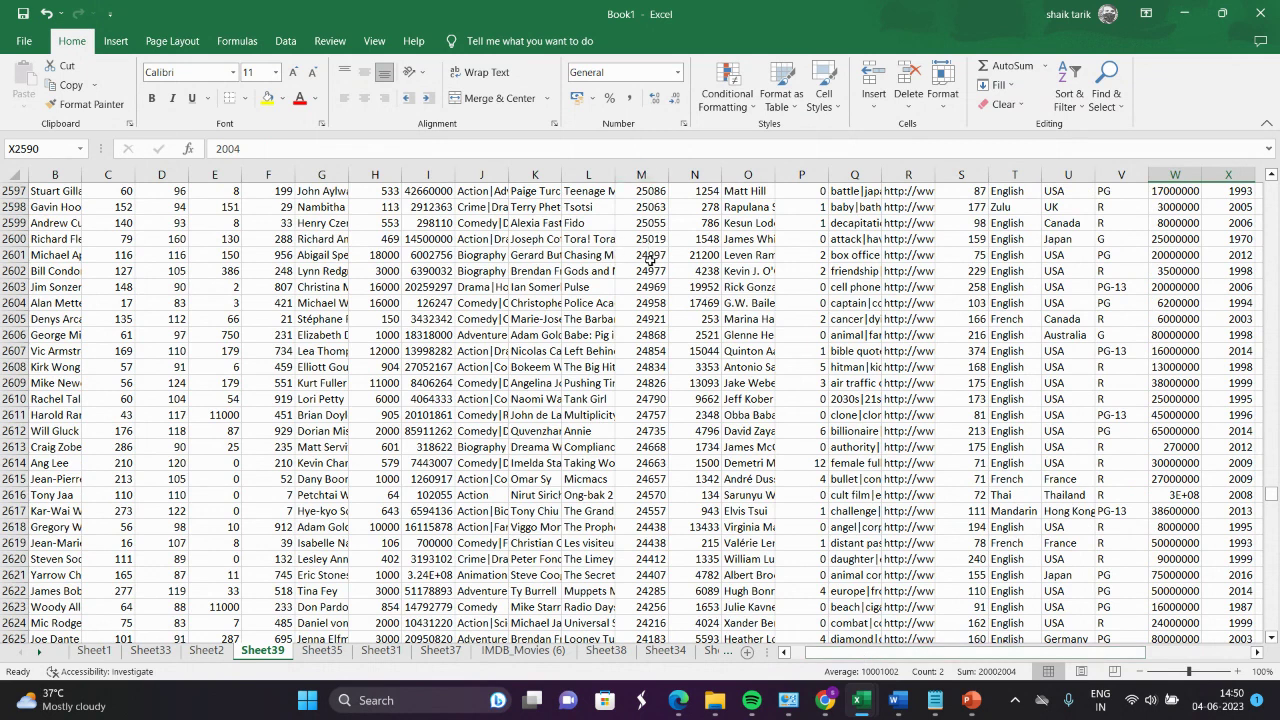
# - Clear the contents of all movie rows with fewer than 25000 votes, from row 2601 to row 3724
pyautogui.moveTo(32, 255); pyautogui.dragTo(1127, 717)
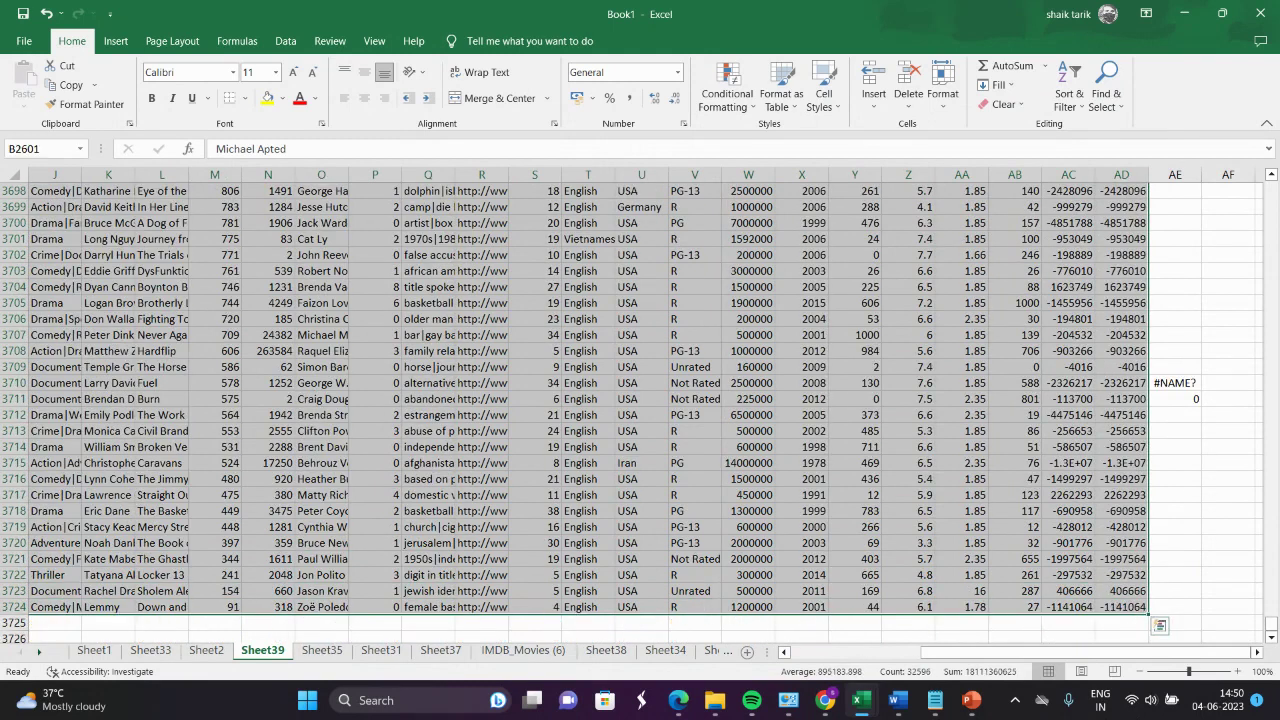
pyautogui.press('Delete')
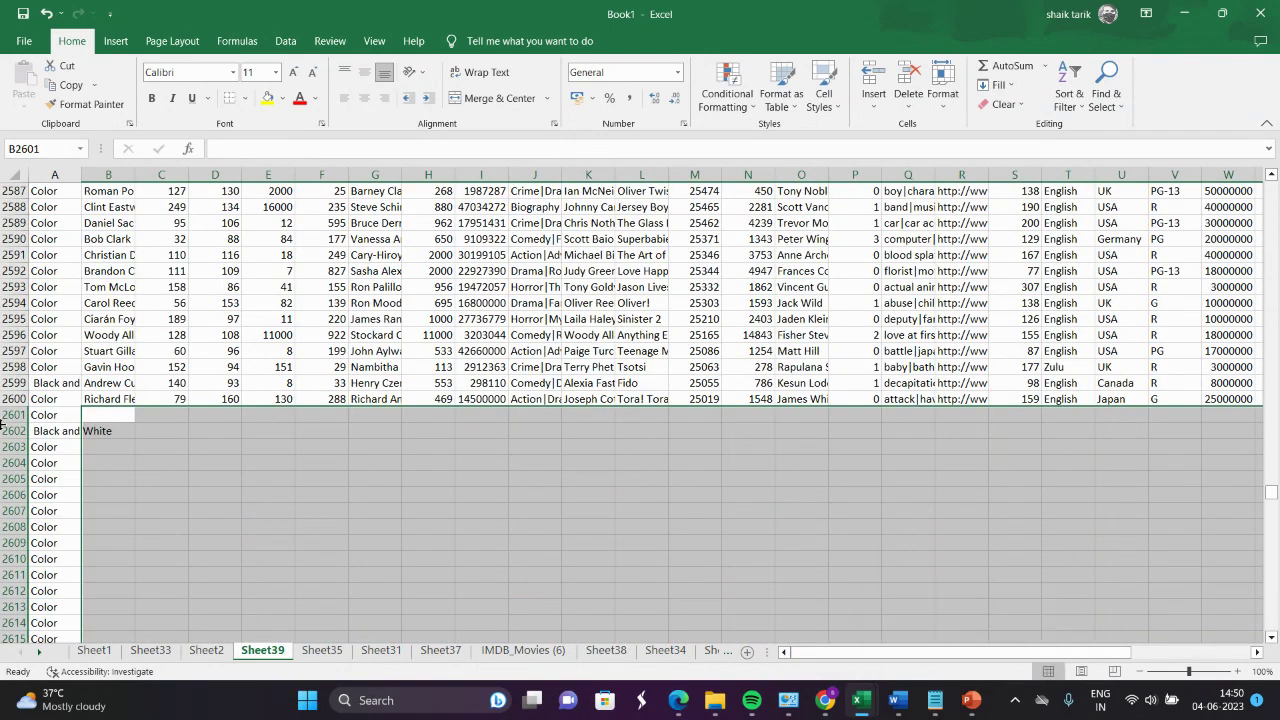
pyautogui.moveTo(30, 413); pyautogui.dragTo(19, 717)
pyautogui.moveTo(37, 608); pyautogui.dragTo(37, 608)
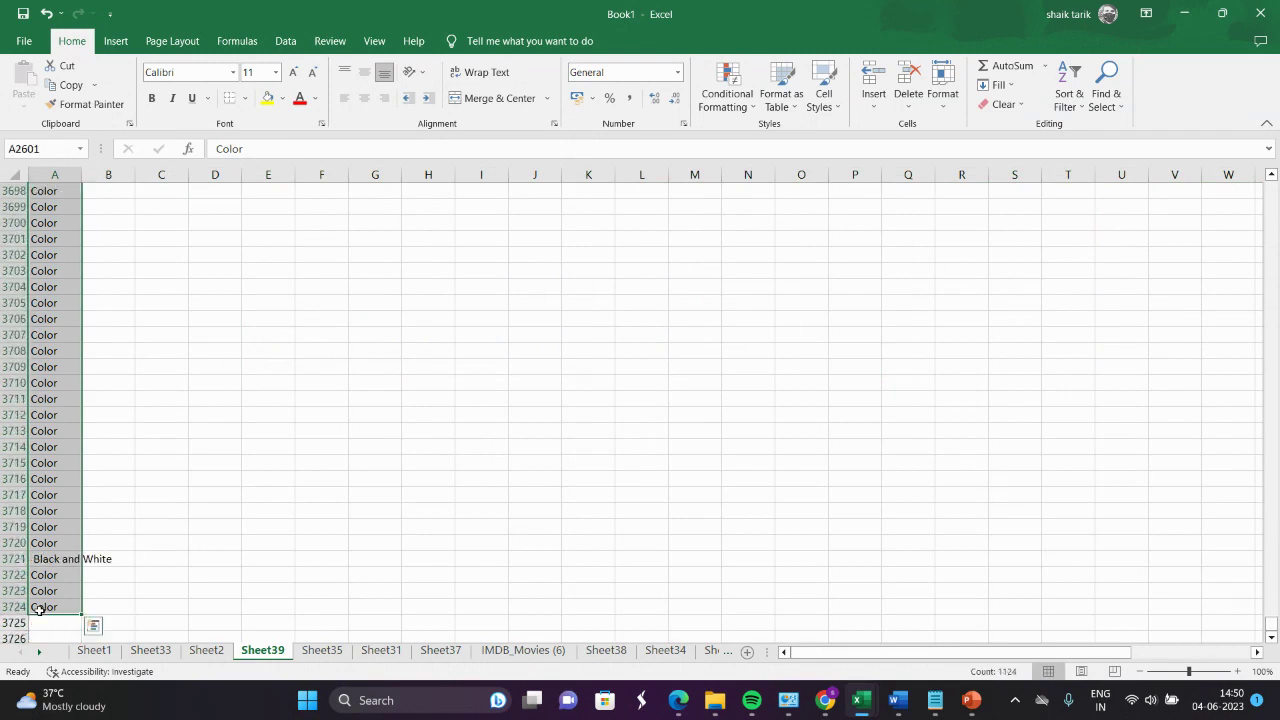
pyautogui.press('Delete')
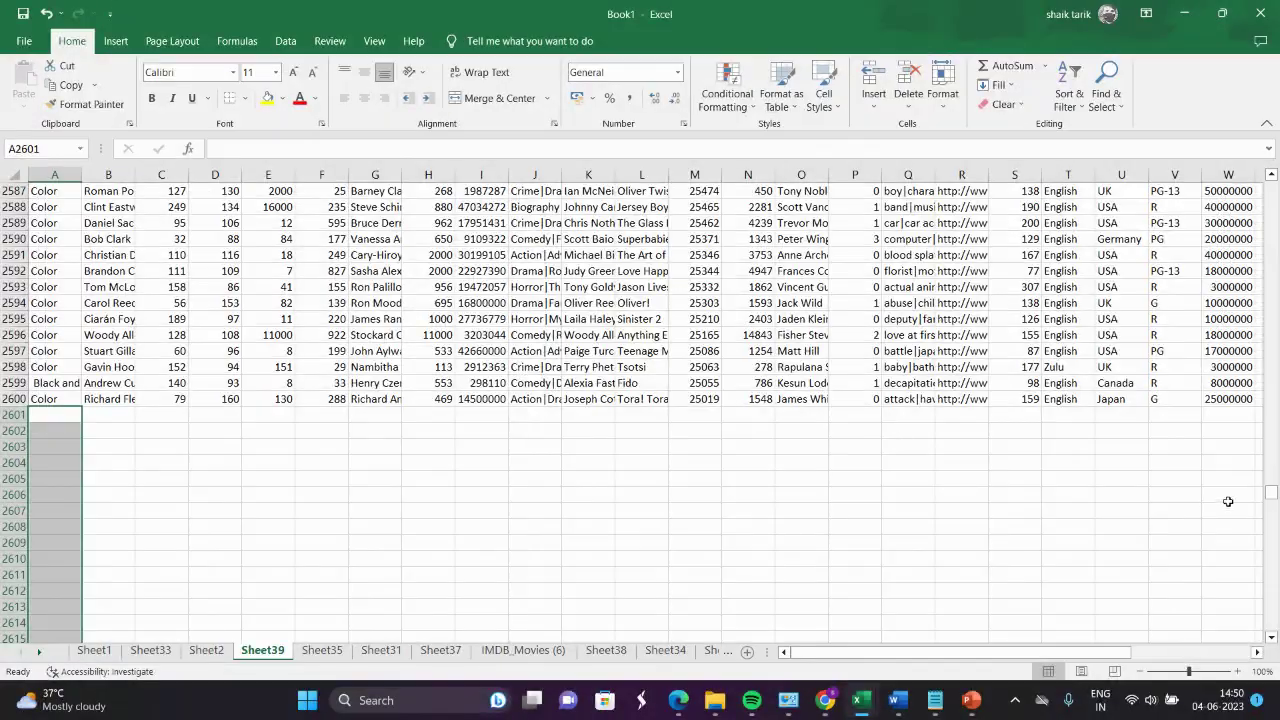
# - Copy the num_voted_users column from Sheet39 into column A of a new sheet
pyautogui.moveTo(1271, 493); pyautogui.dragTo(1274, 165)
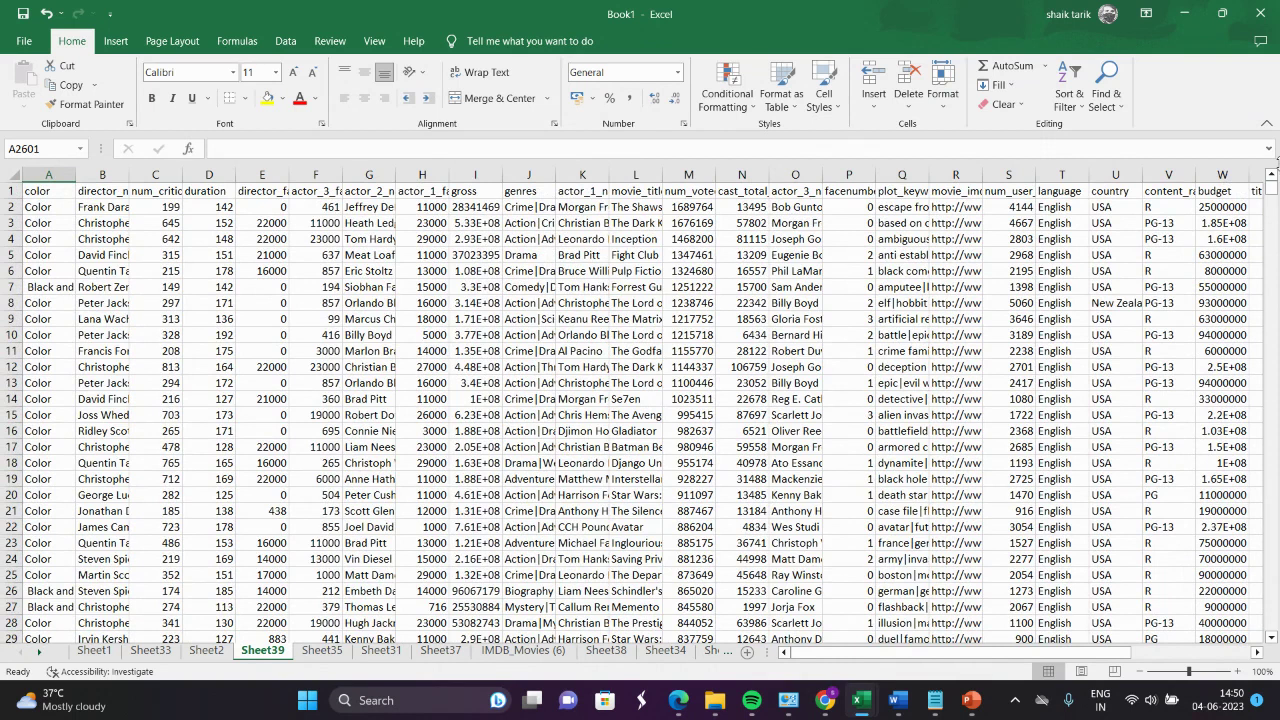
pyautogui.click(688, 168)
pyautogui.hotkey('ctrl', 'c')
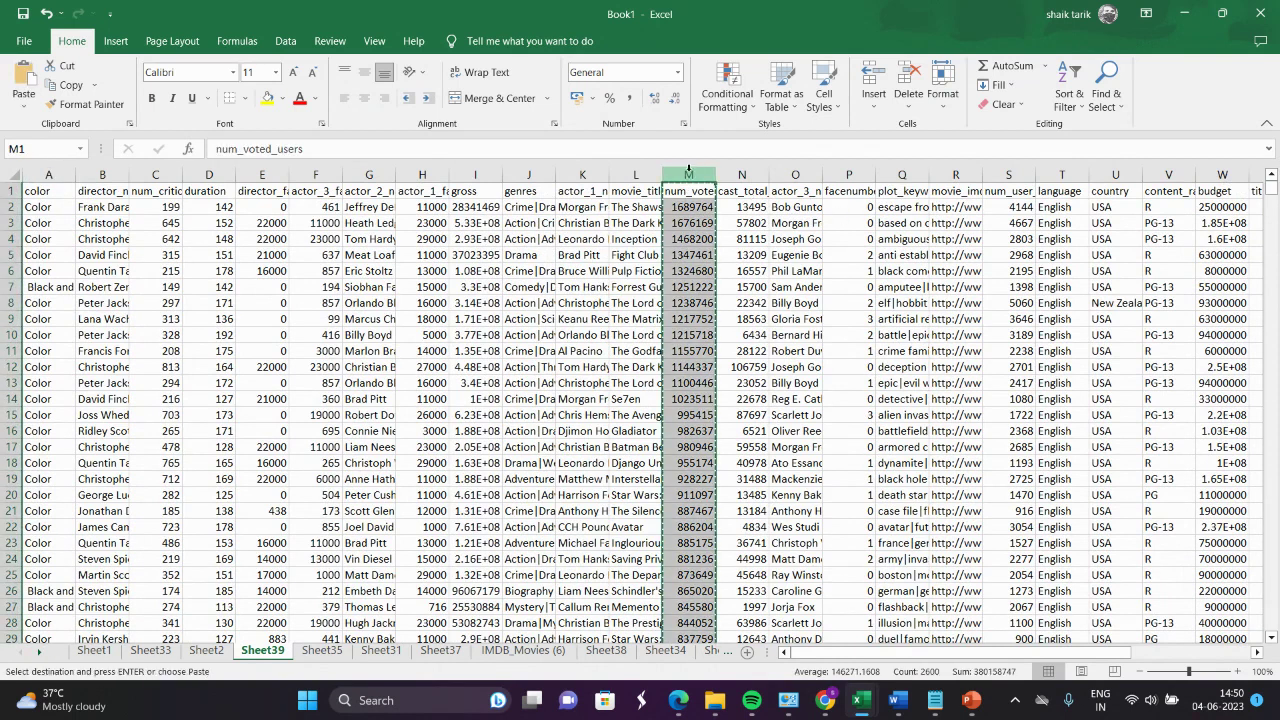
pyautogui.click(747, 652)
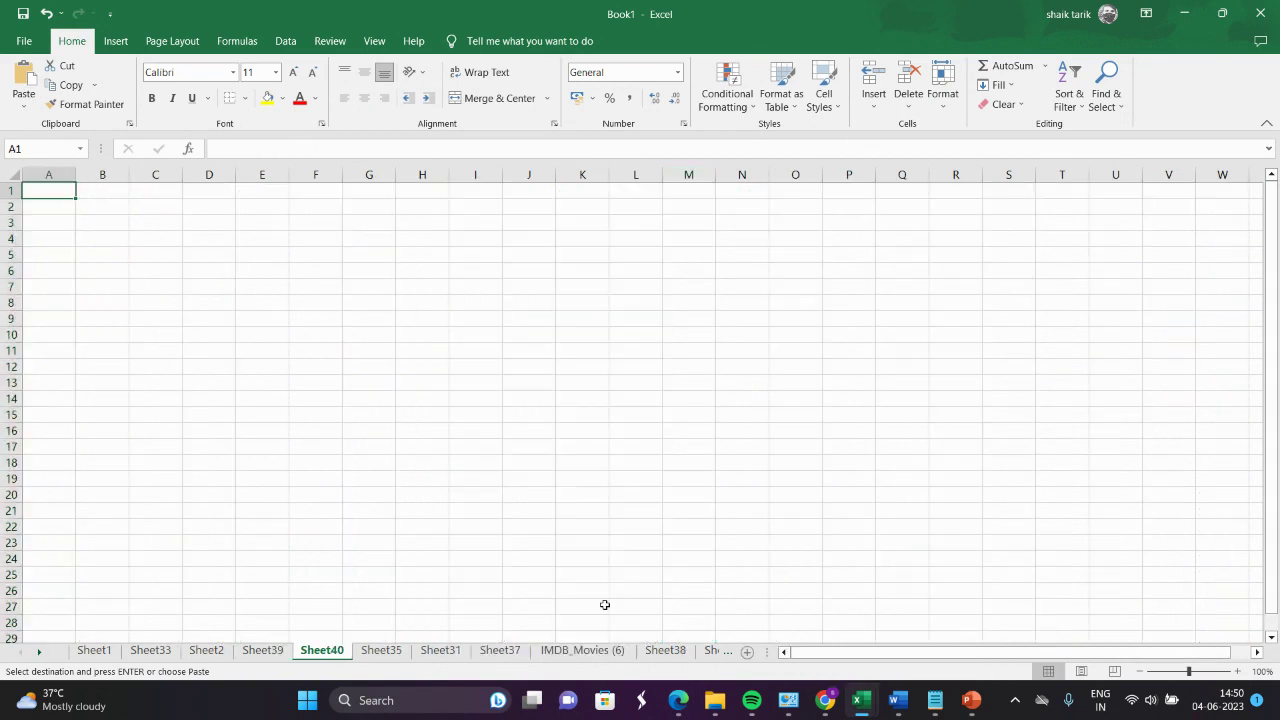
pyautogui.hotkey('ctrl', 'v')
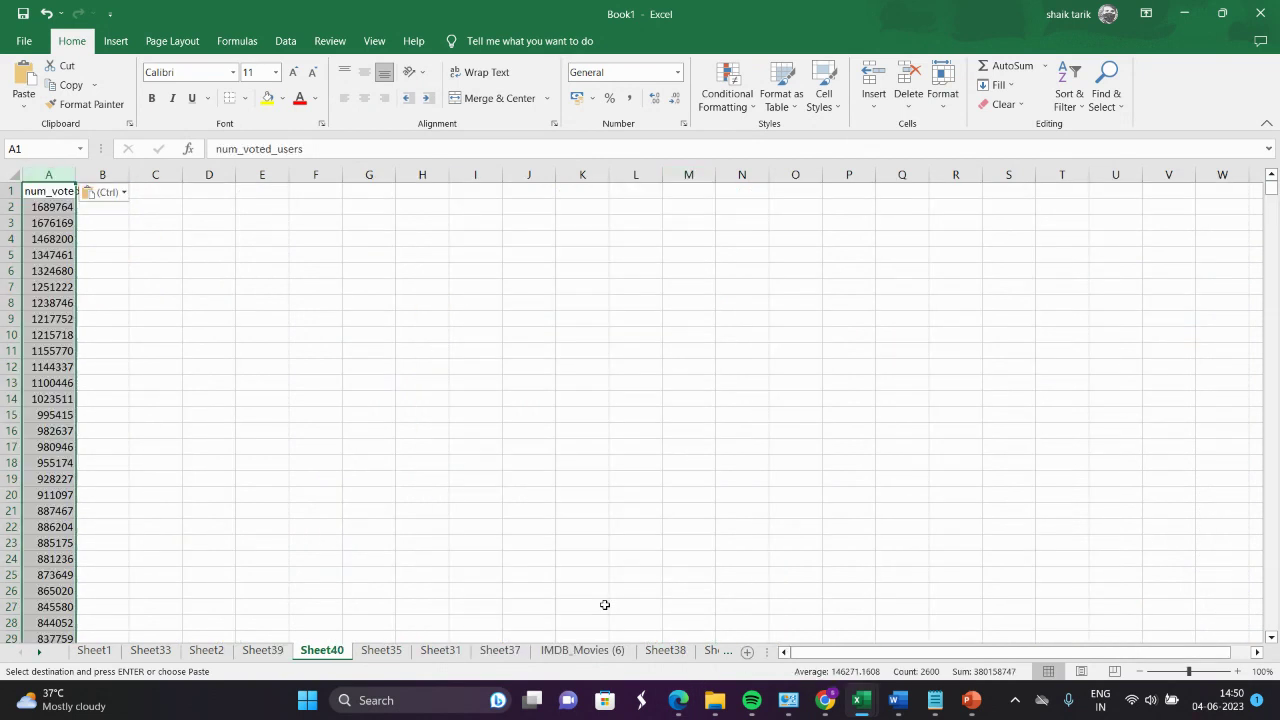
# - Copy the movie_title column from Sheet39 into column B of Sheet40
pyautogui.click(263, 651)
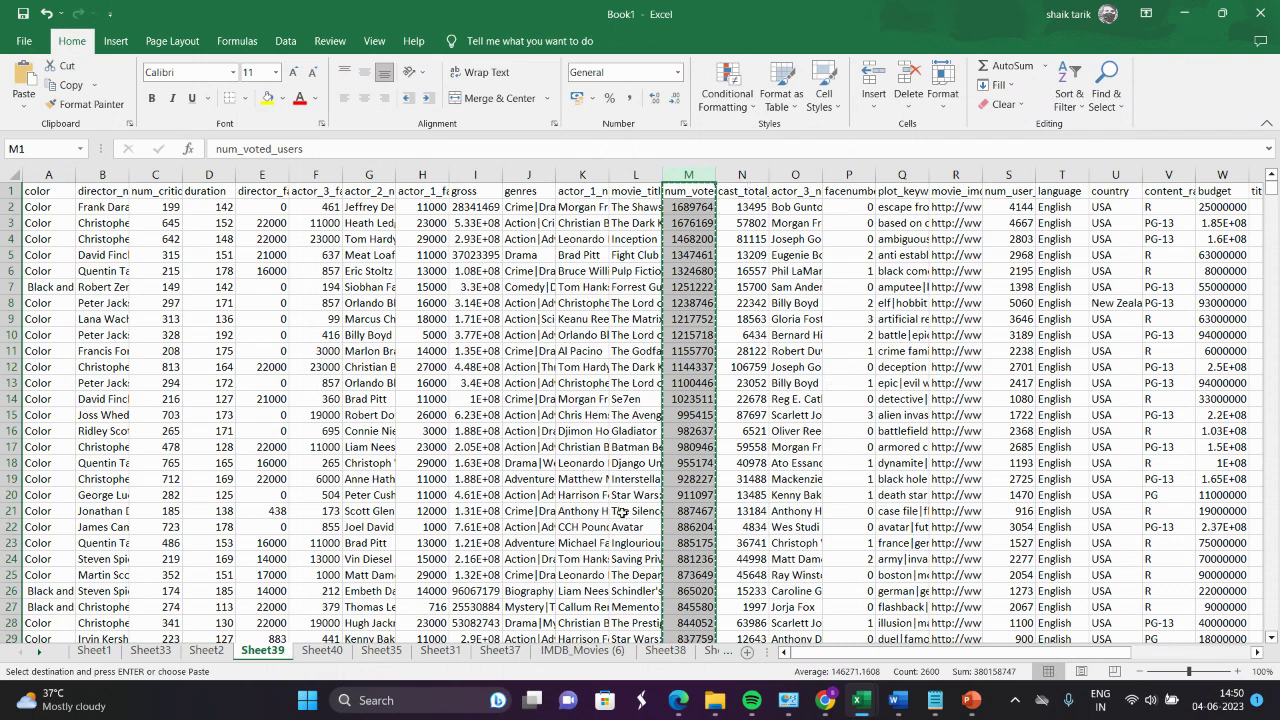
pyautogui.doubleClick(640, 190)
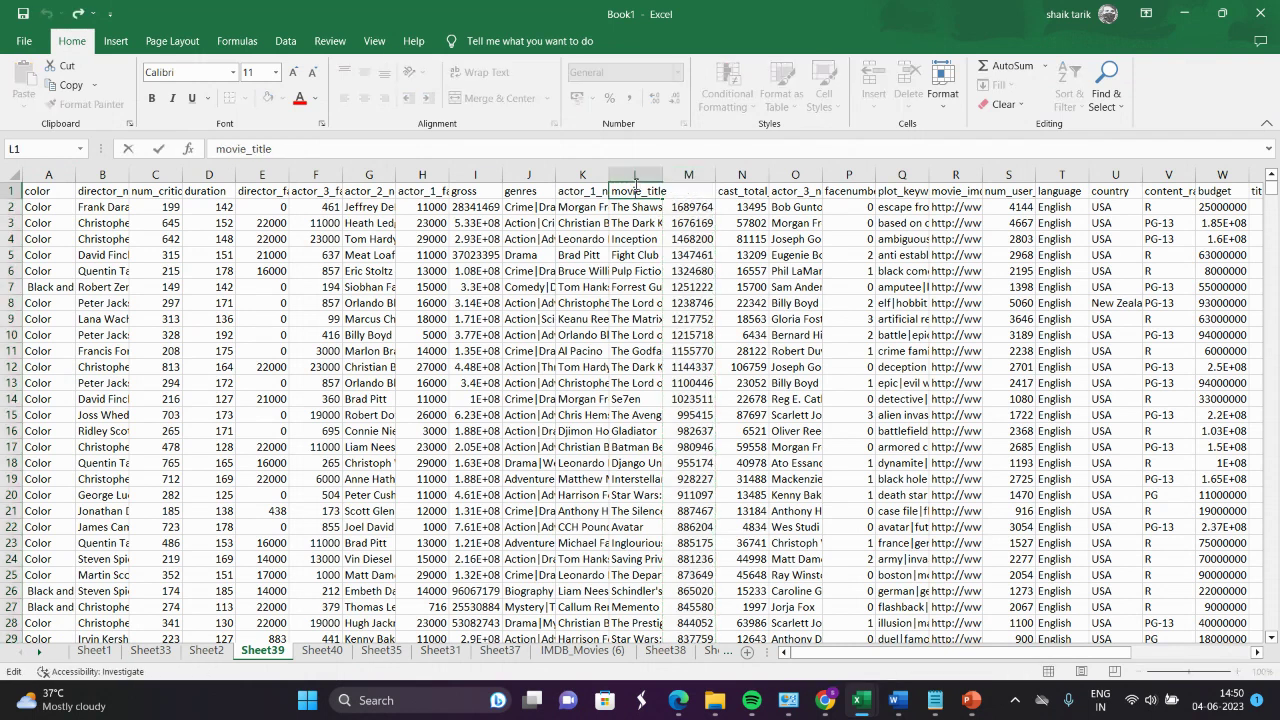
pyautogui.click(631, 172)
pyautogui.hotkey('ctrl', 'c')
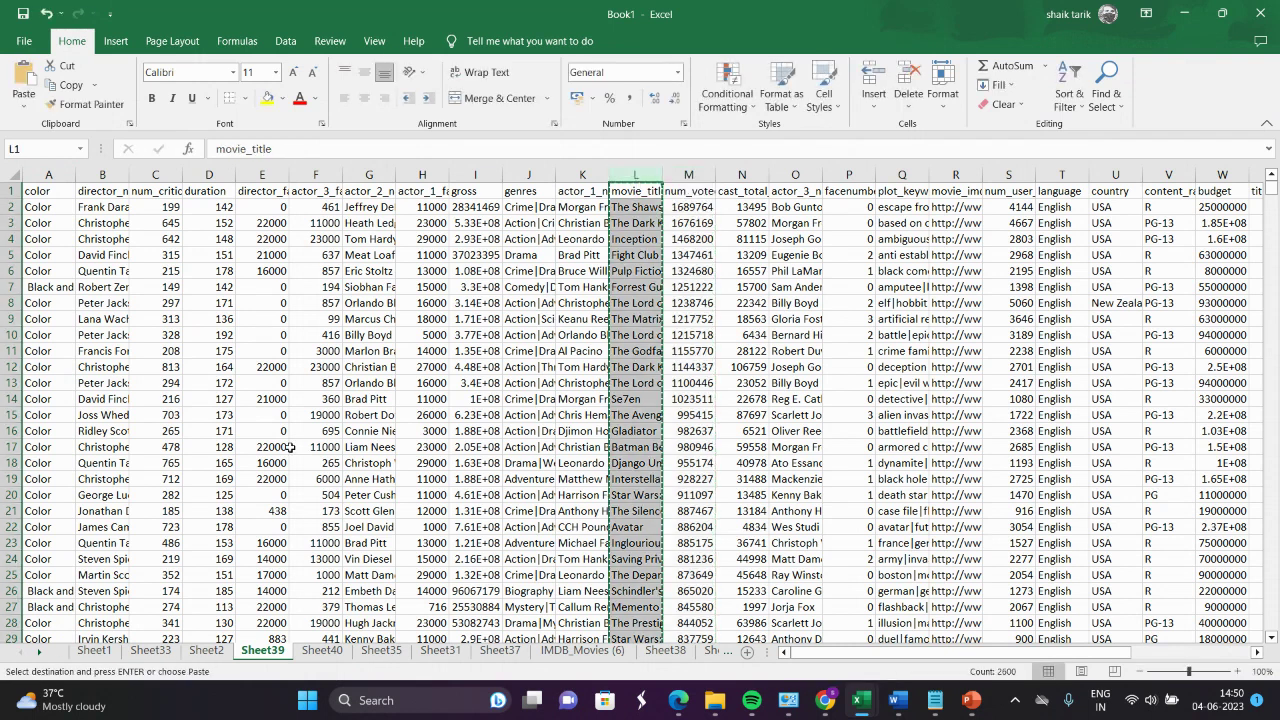
pyautogui.click(340, 652)
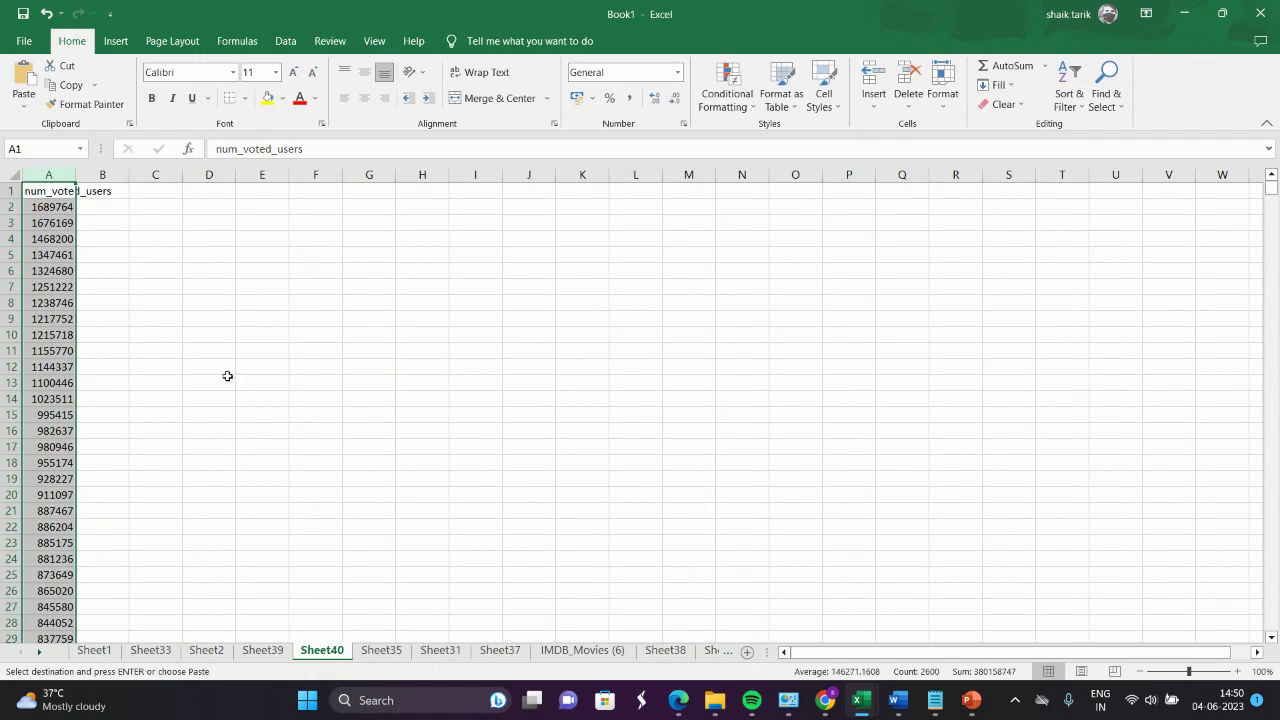
pyautogui.click(115, 192)
pyautogui.hotkey('ctrl', 'v')
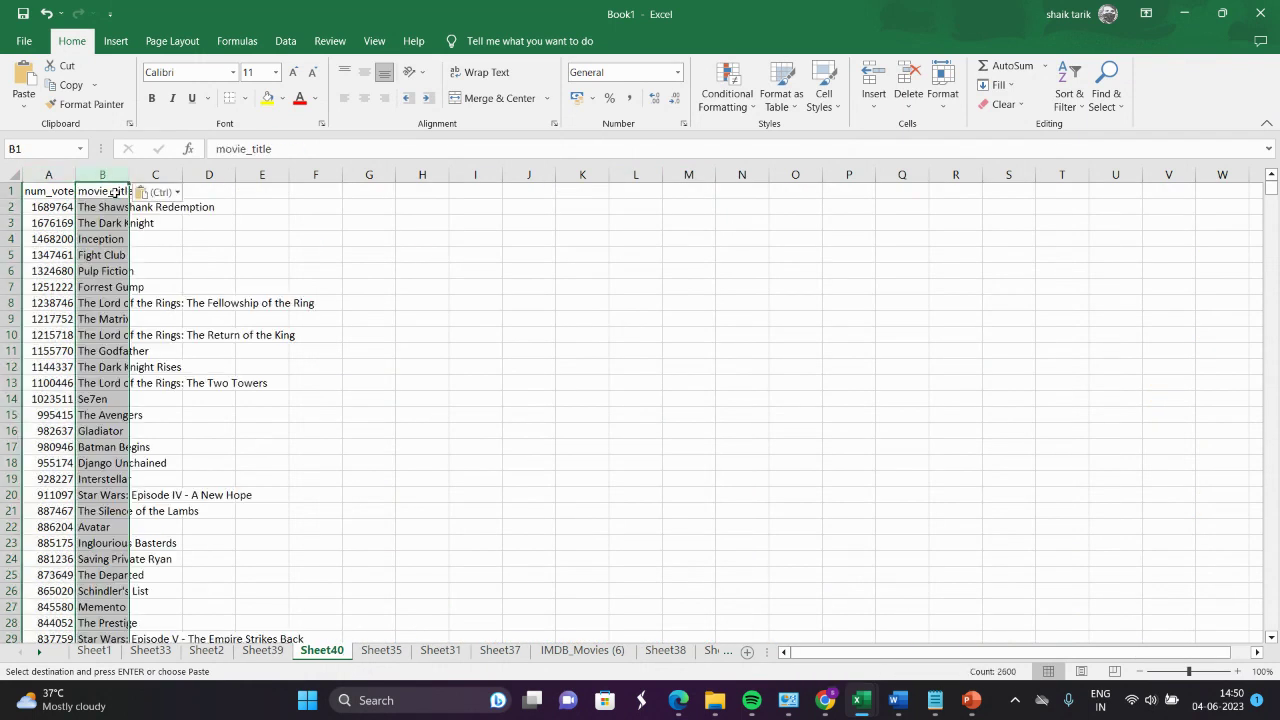
# - Copy the imdb_score column from Sheet39 into column C of Sheet40
pyautogui.click(252, 652)
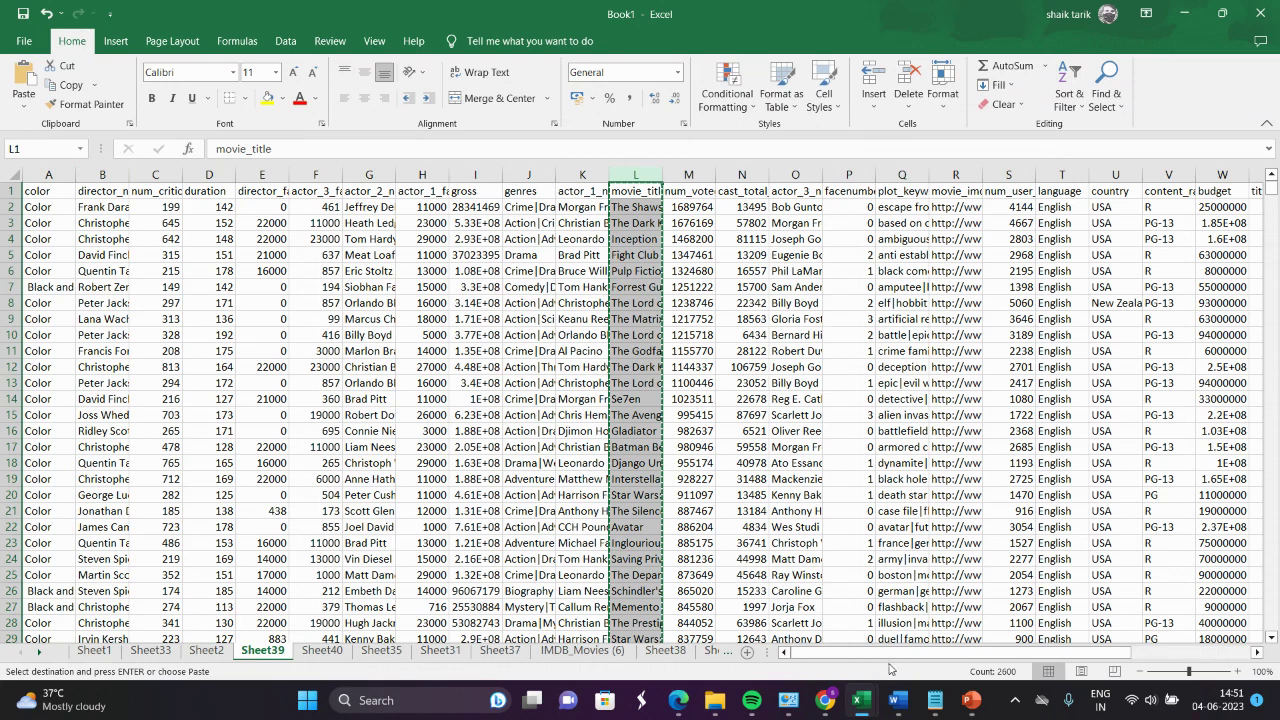
pyautogui.moveTo(888, 651); pyautogui.dragTo(1008, 651)
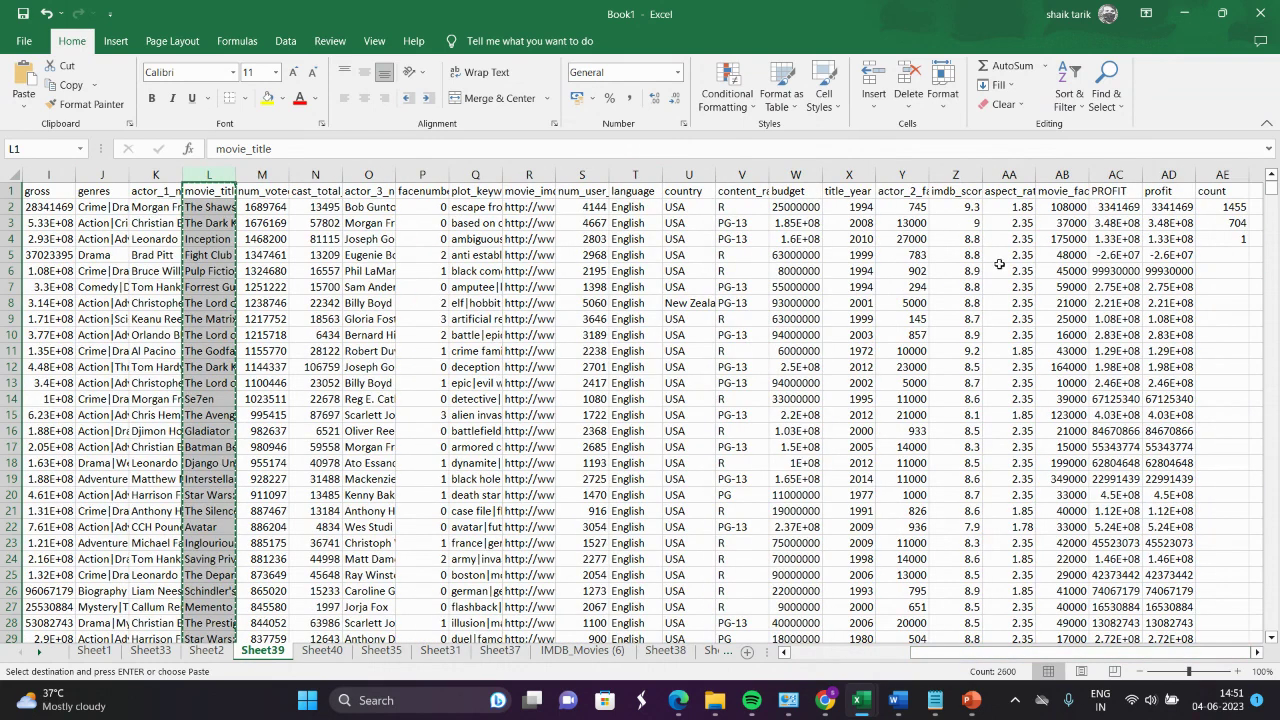
pyautogui.click(958, 174)
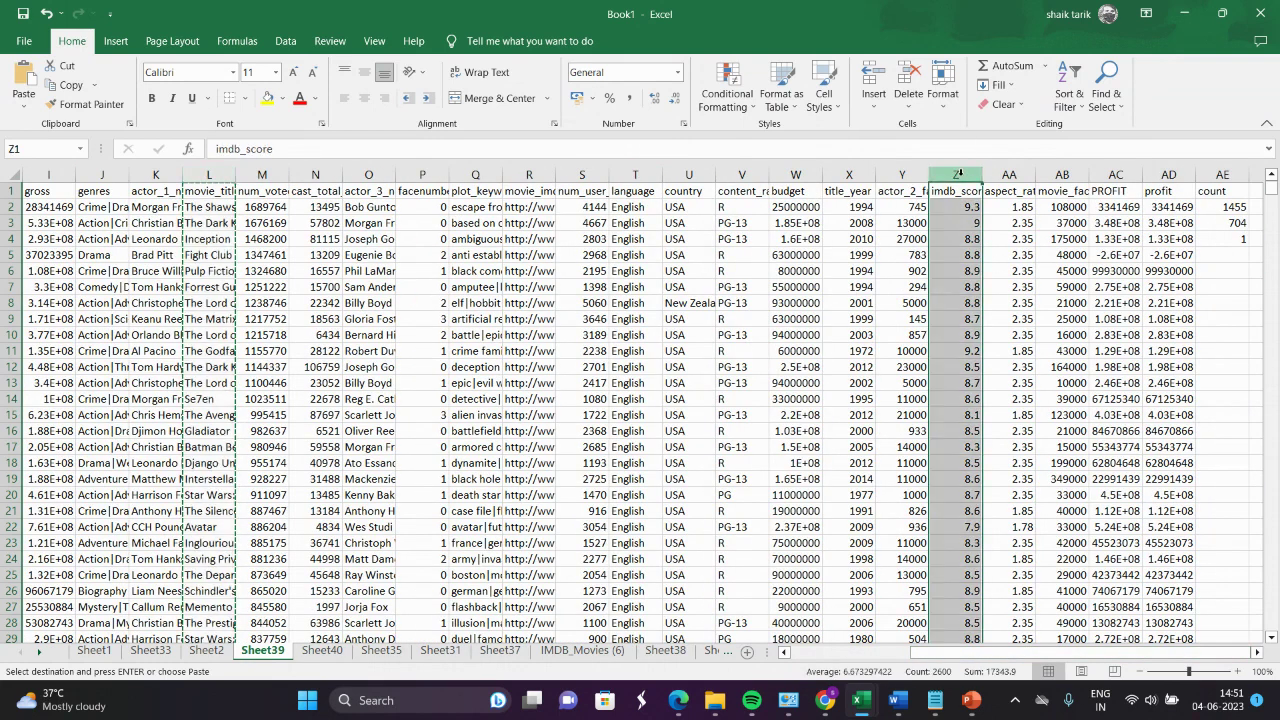
pyautogui.hotkey('ctrl', 'c')
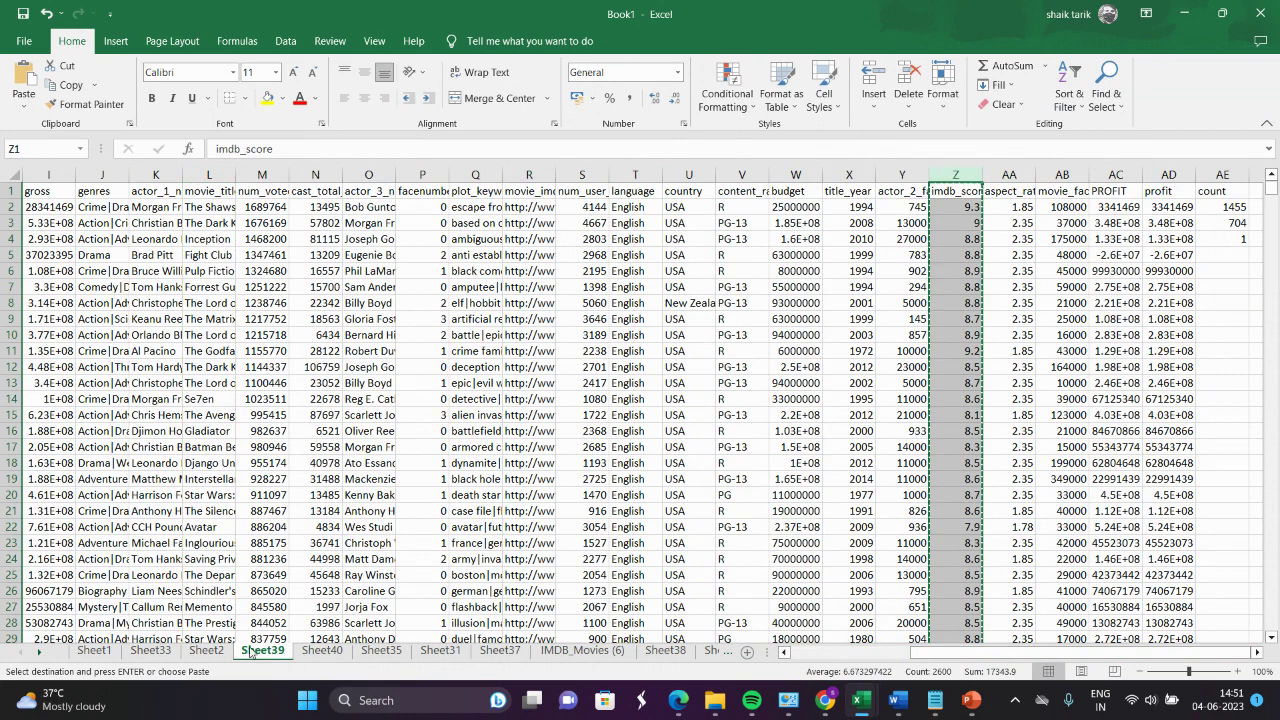
pyautogui.click(318, 650)
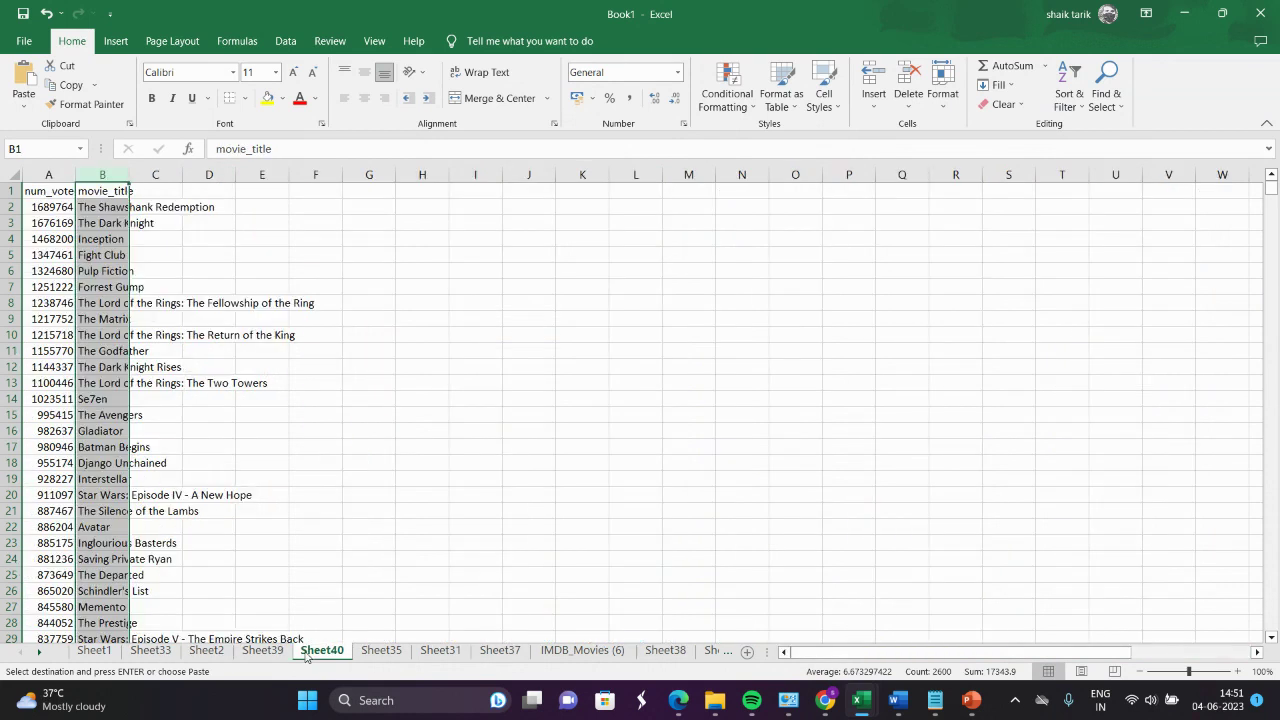
pyautogui.click(145, 192)
pyautogui.hotkey('ctrl', 'v')
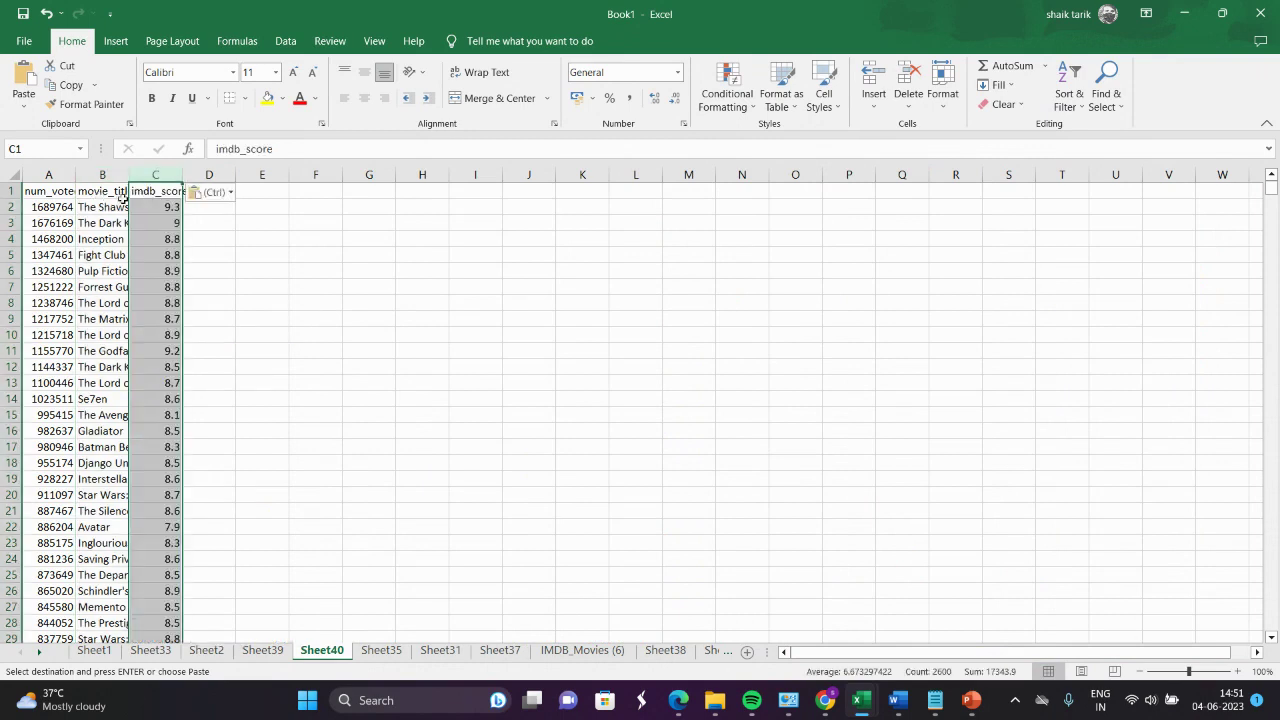
# - Sort the Sheet40 list by imdb_score in descending order and widen the movie_title column
pyautogui.click(151, 205)
pyautogui.rightClick(151, 205)
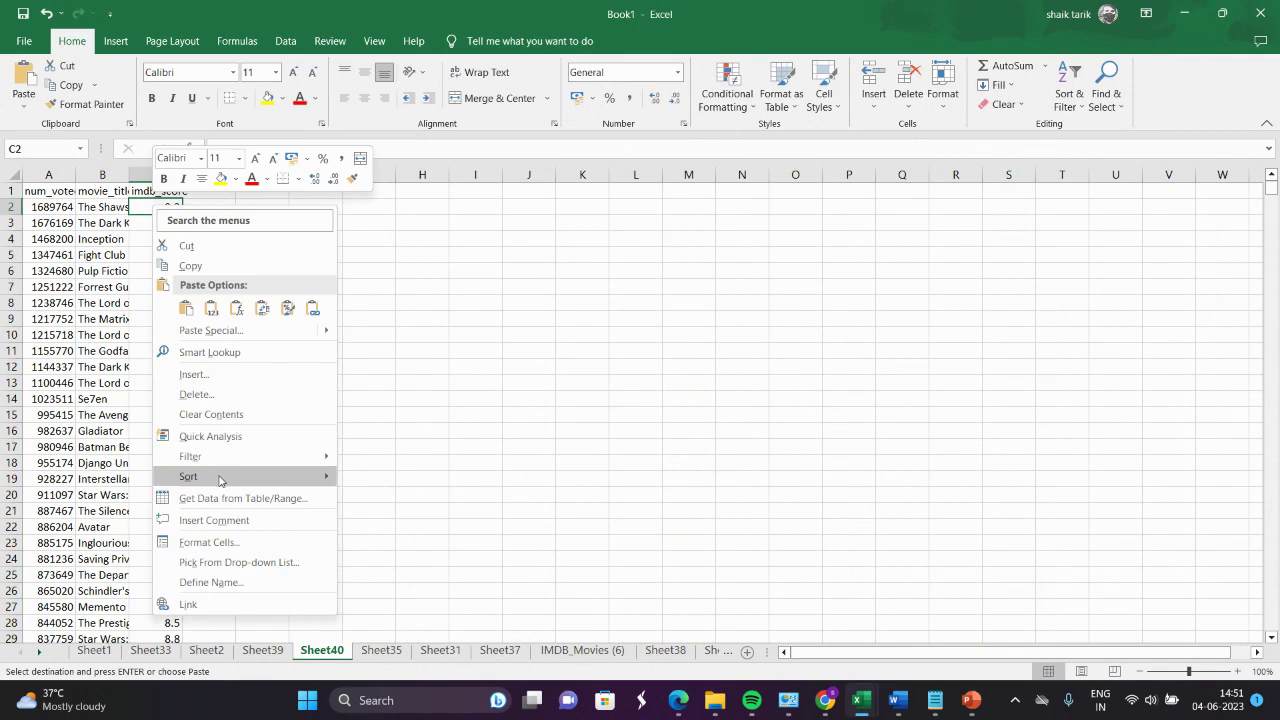
pyautogui.moveTo(220, 478)
pyautogui.click(415, 498)
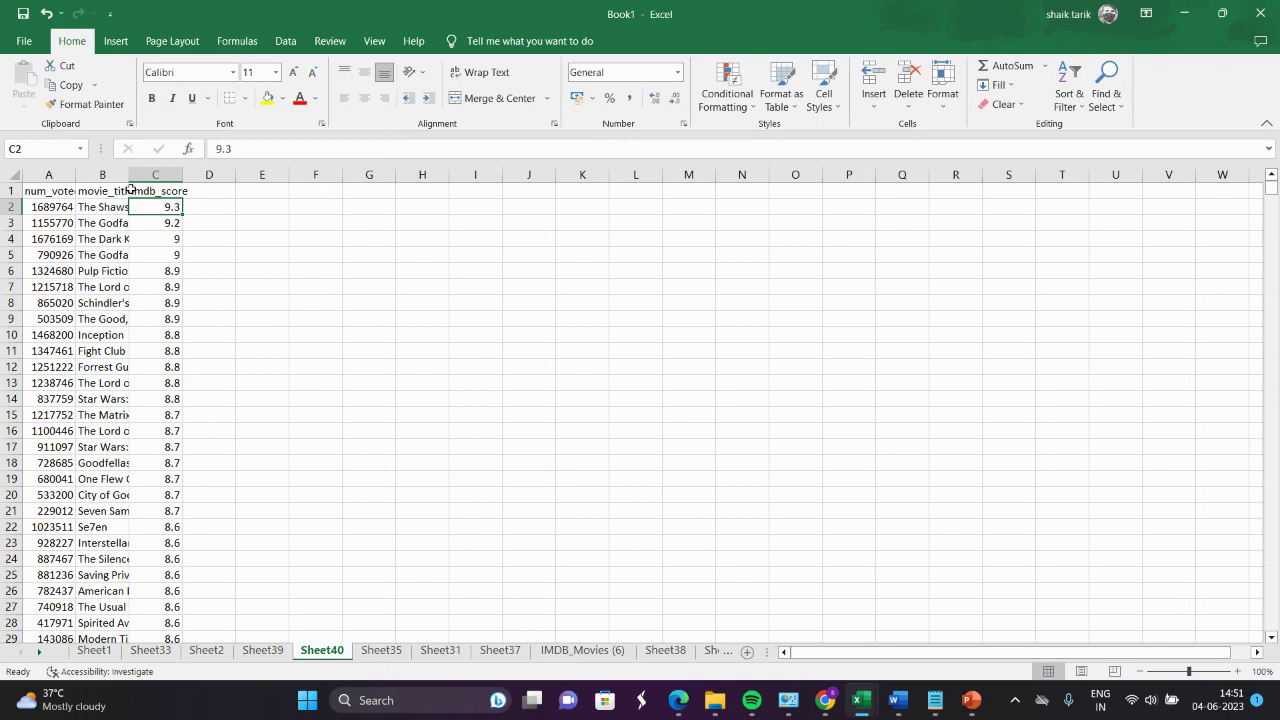
pyautogui.moveTo(128, 179); pyautogui.dragTo(153, 179)
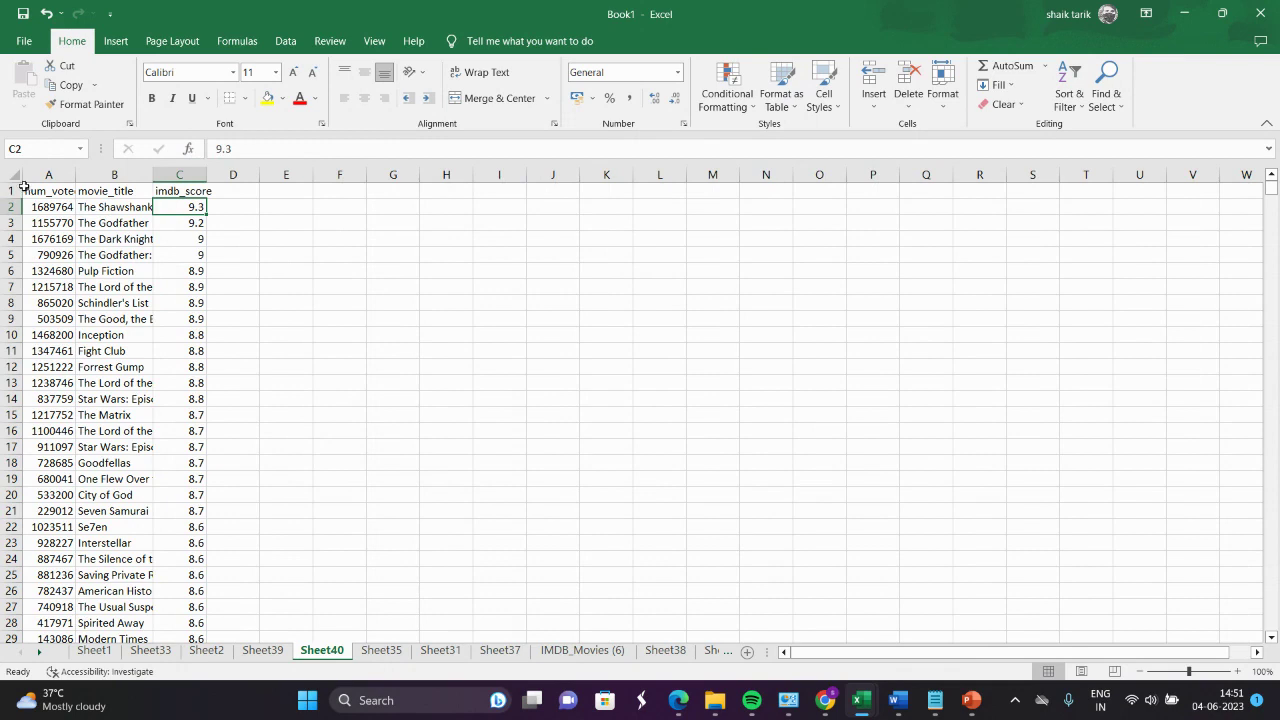
# - Select the top-rated movies' votes, titles and scores from cell A1 across columns A to C, and minimize the workbook
pyautogui.moveTo(25, 190); pyautogui.dragTo(180, 625)
pyautogui.click(1184, 12)
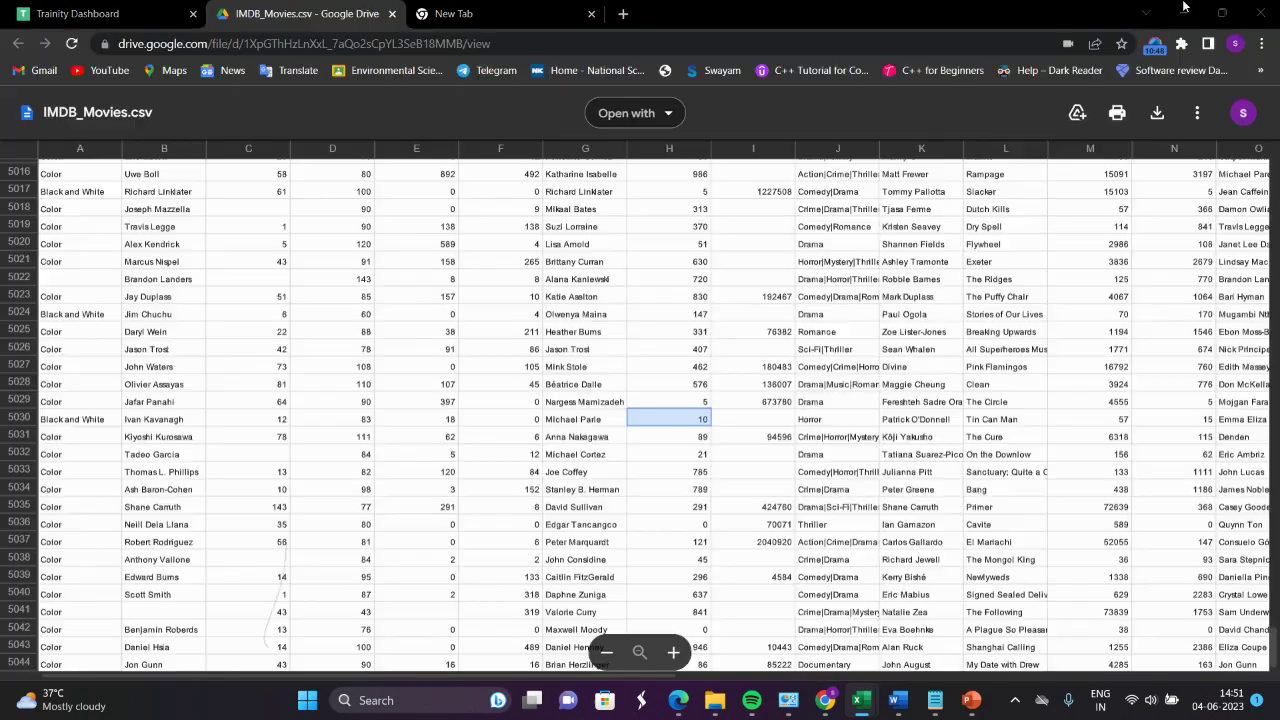
# - Switch to the PowerPoint presentation and review the slides on the IMDB Top 250, the top foreign language movies and the best directors
pyautogui.click(970, 665)
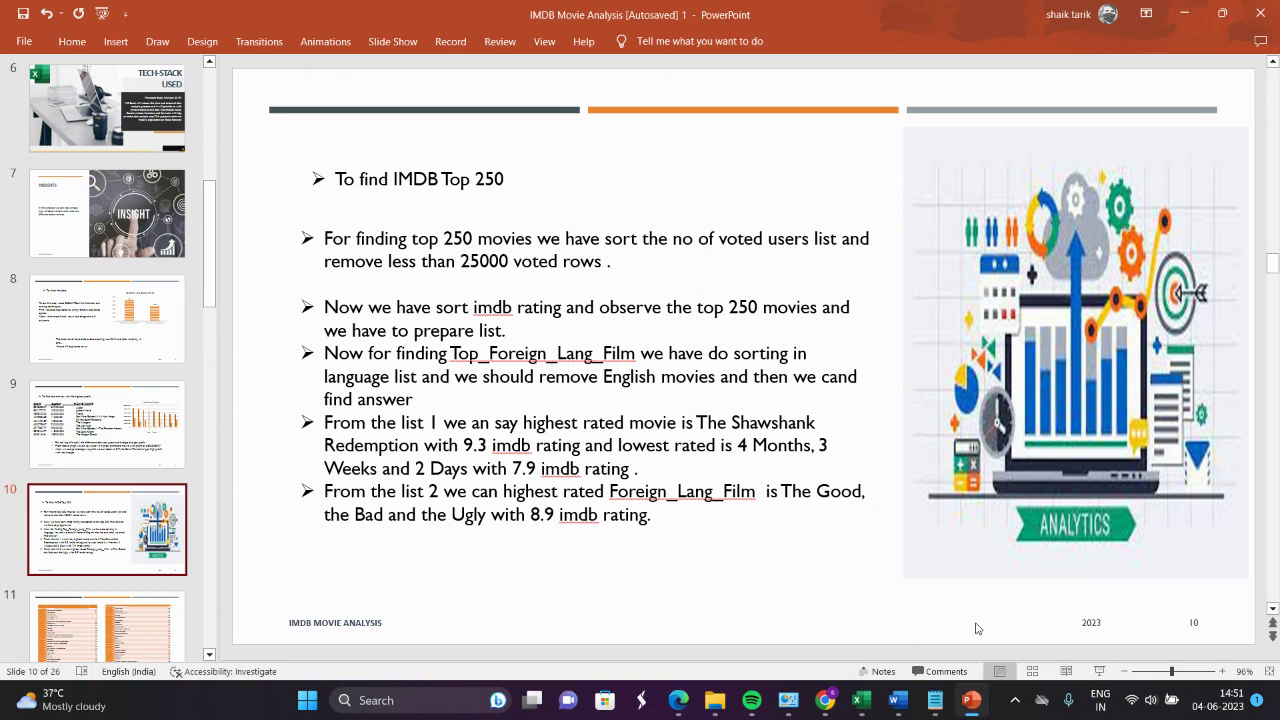
pyautogui.scroll(-4, 977, 628)
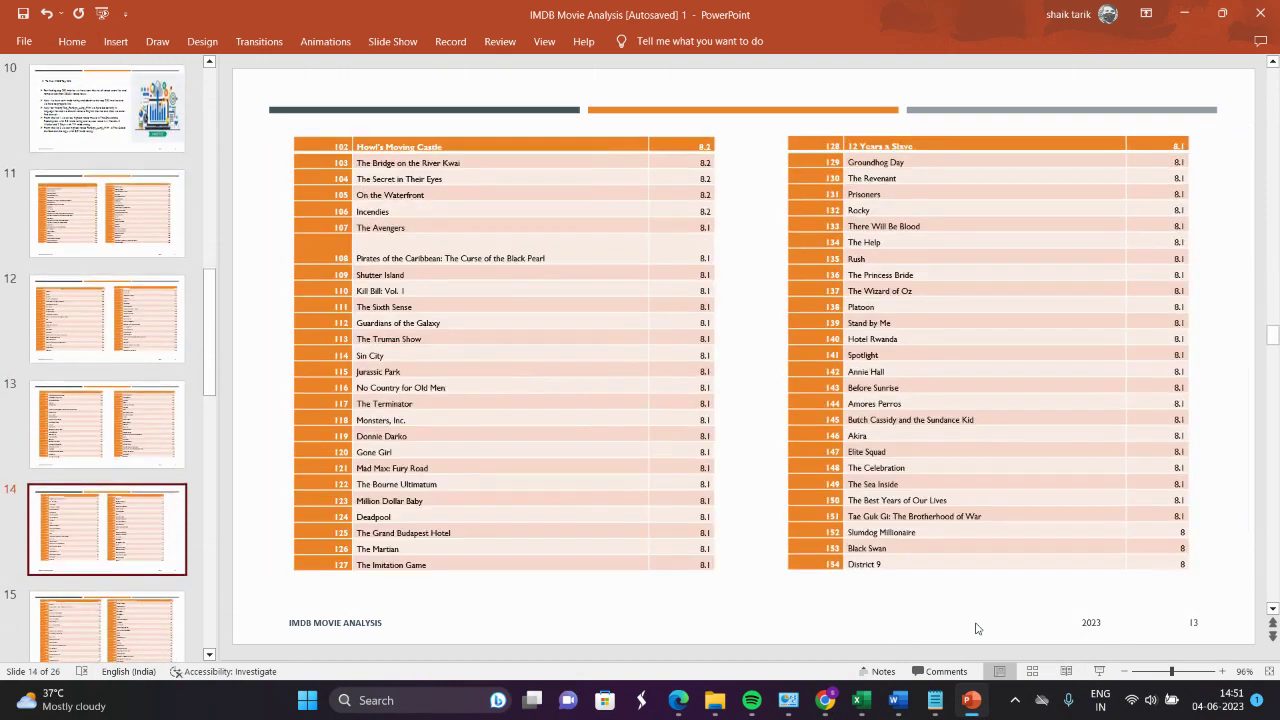
pyautogui.scroll(-2, 977, 628)
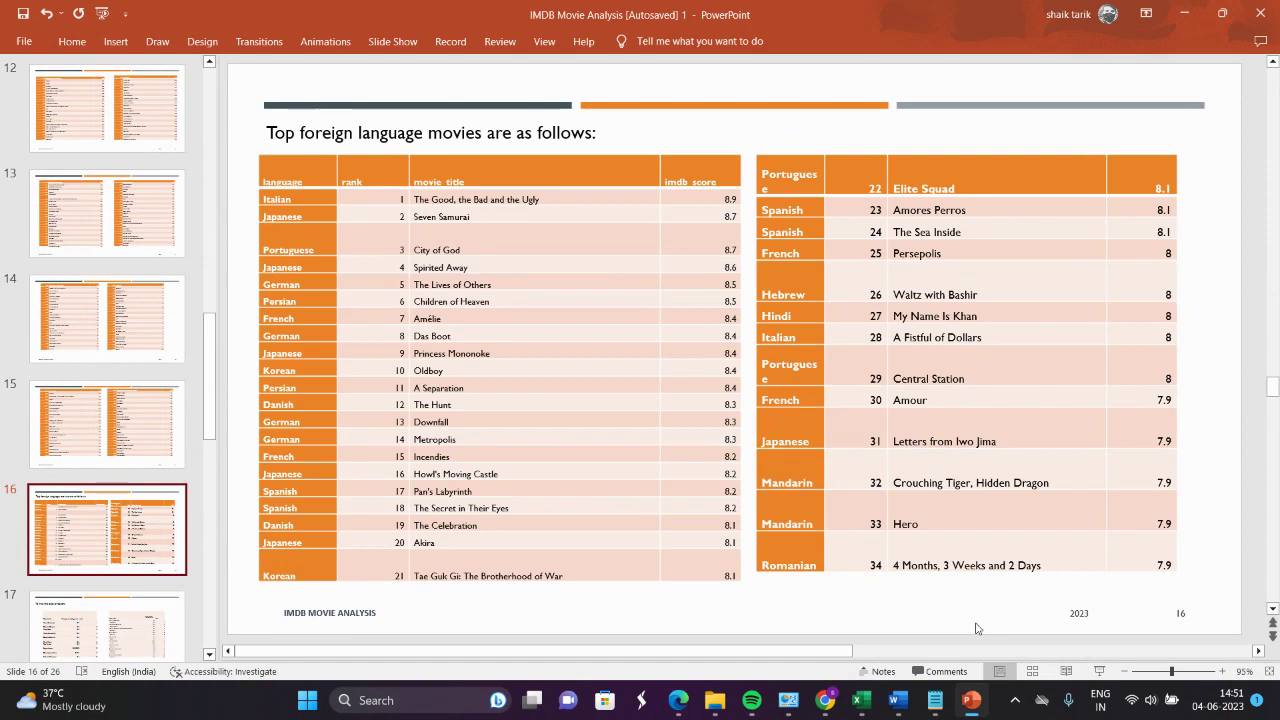
pyautogui.scroll(-1, 977, 628)
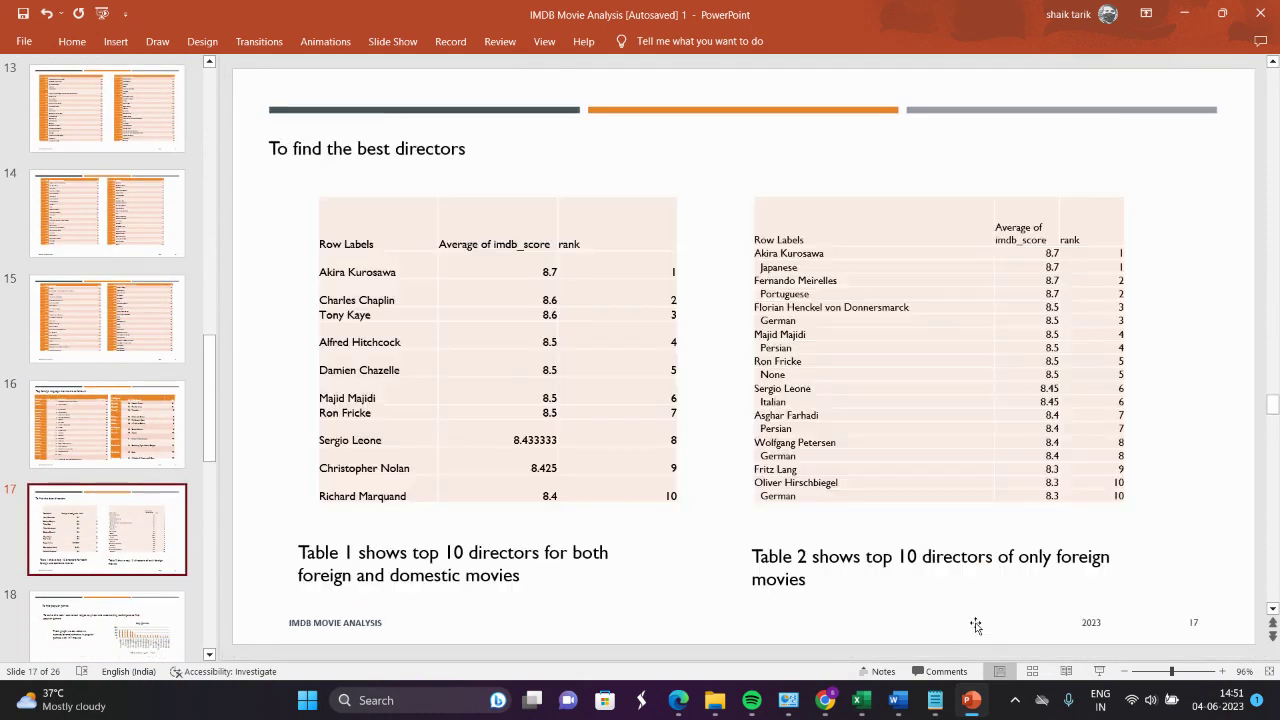
pyautogui.scroll(1, 976, 625)
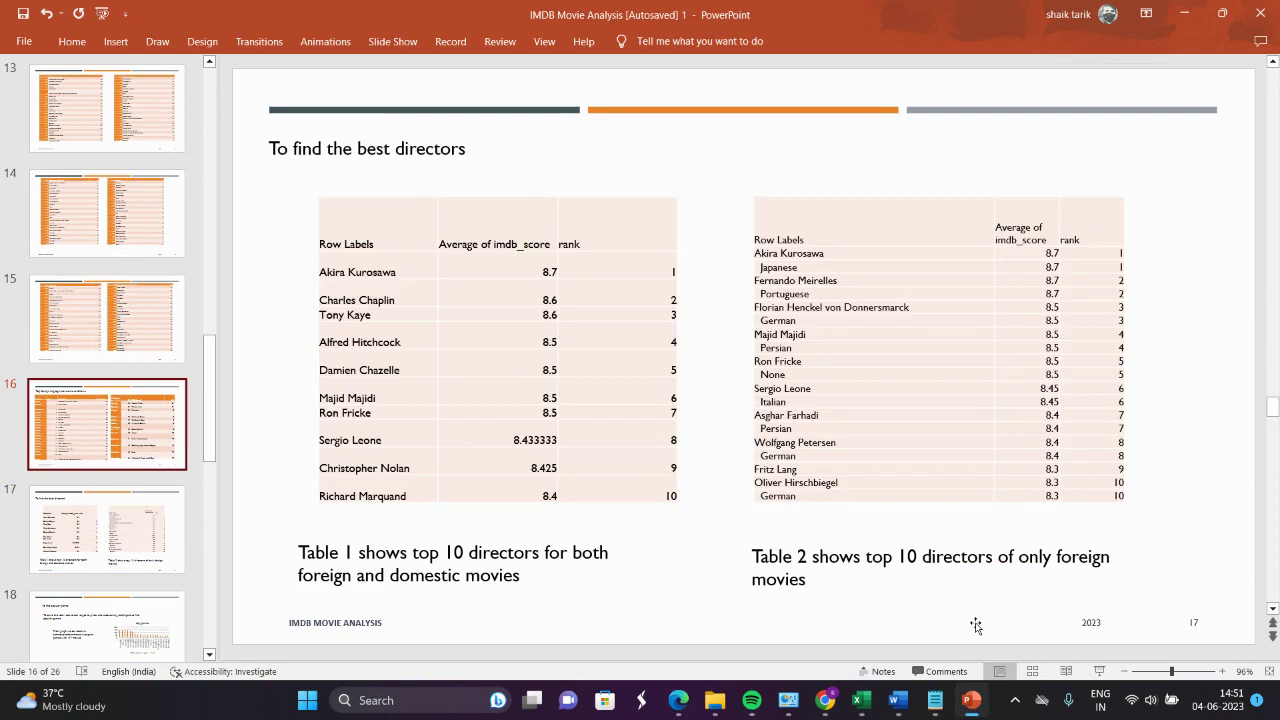
pyautogui.click(1183, 13)
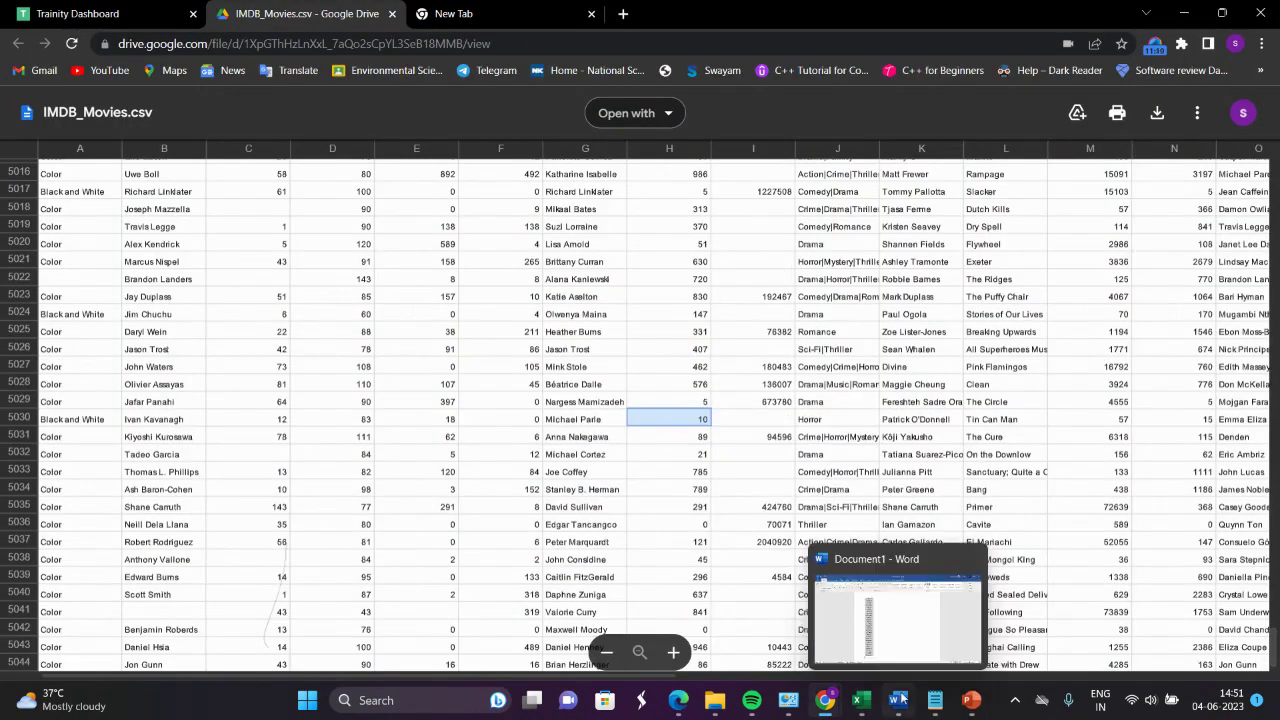
# - Switch to Excel, return to the Book1 workbook and clear the range selection on Sheet40
pyautogui.click(858, 700)
pyautogui.click(847, 648)
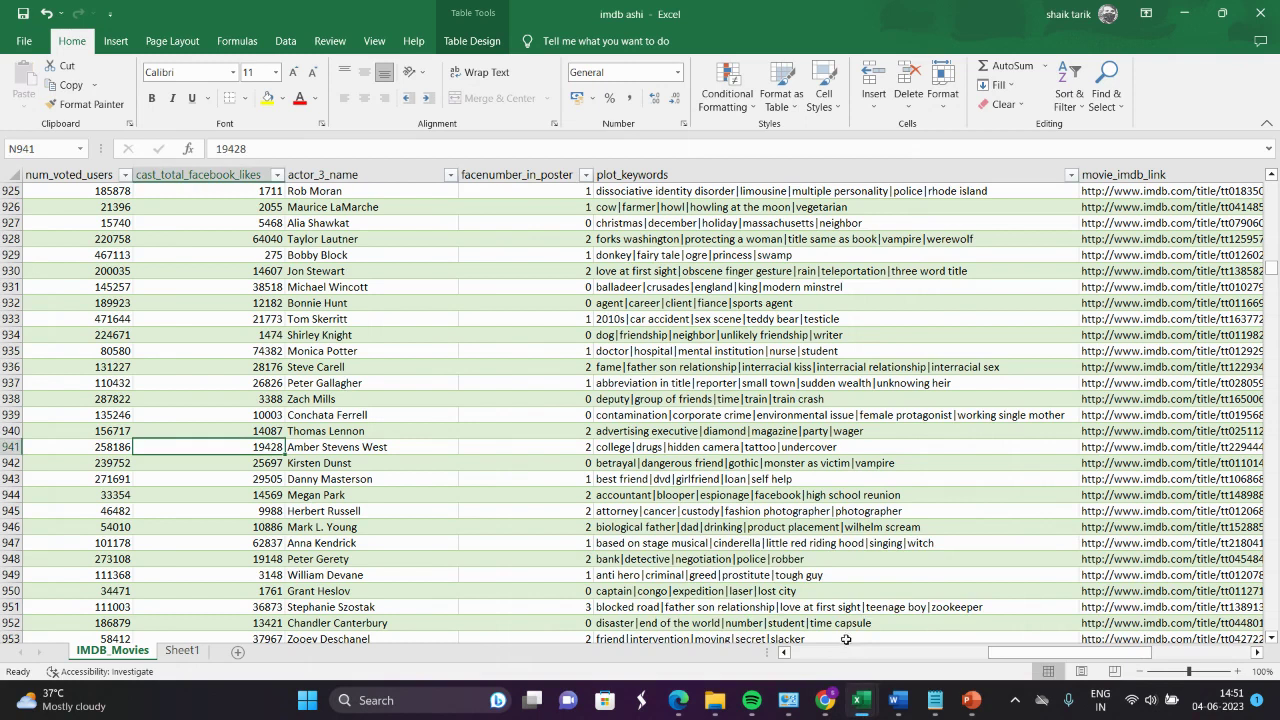
pyautogui.moveTo(826, 700)
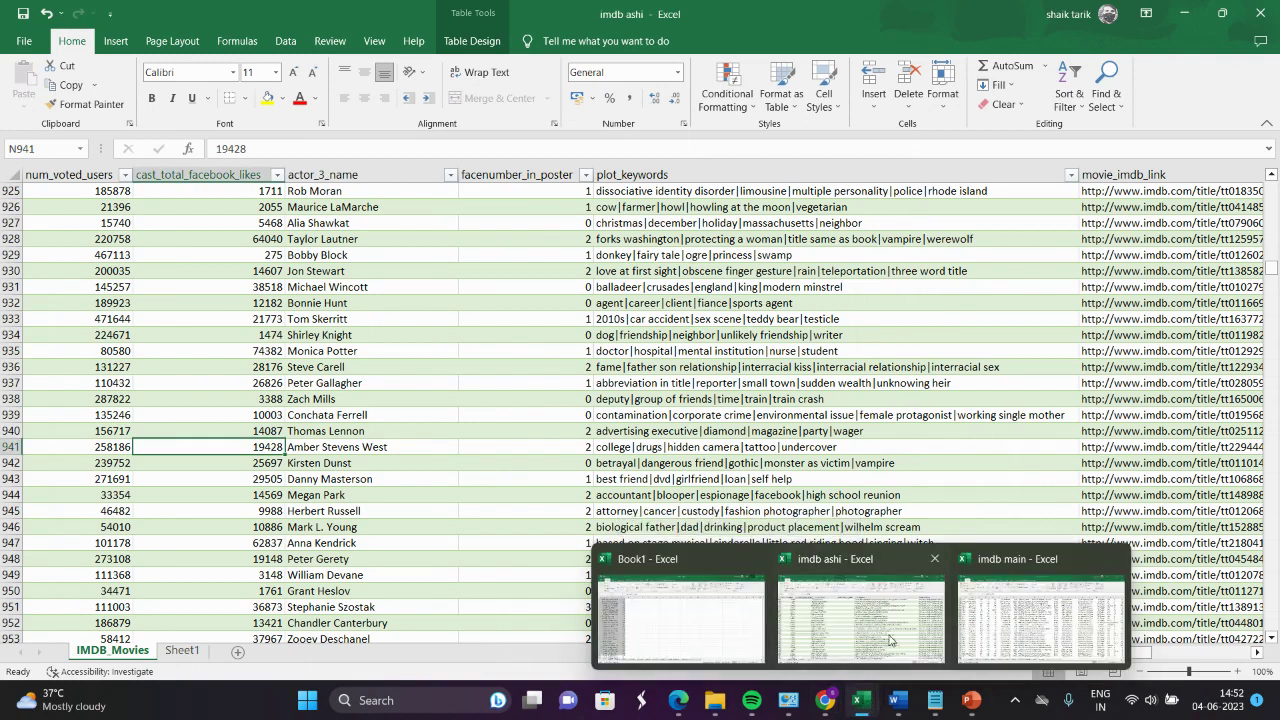
pyautogui.click(995, 615)
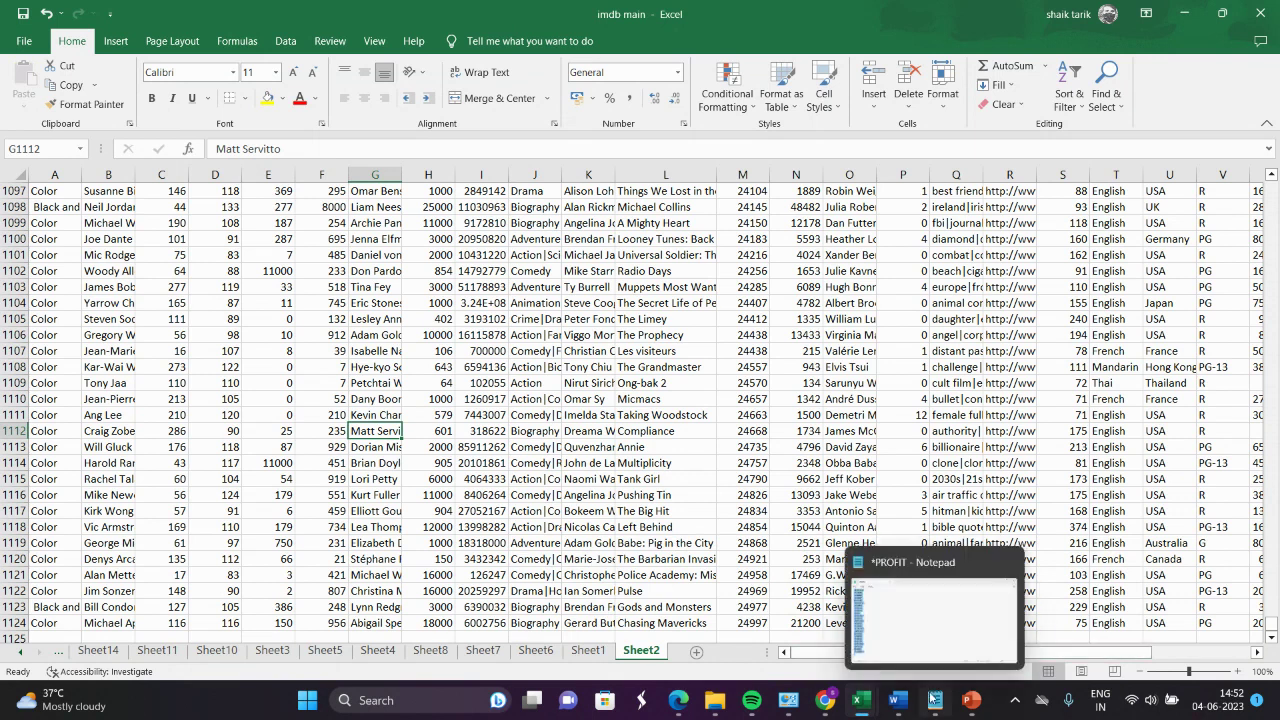
pyautogui.moveTo(893, 708)
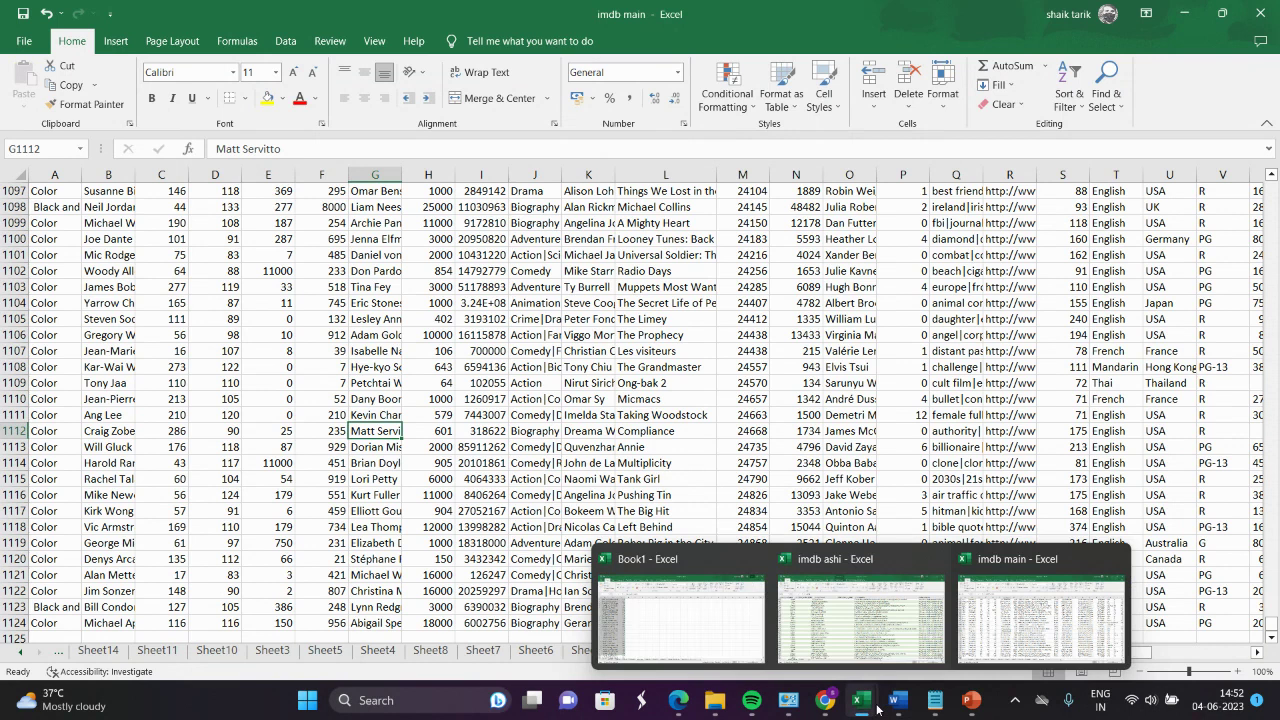
pyautogui.click(733, 645)
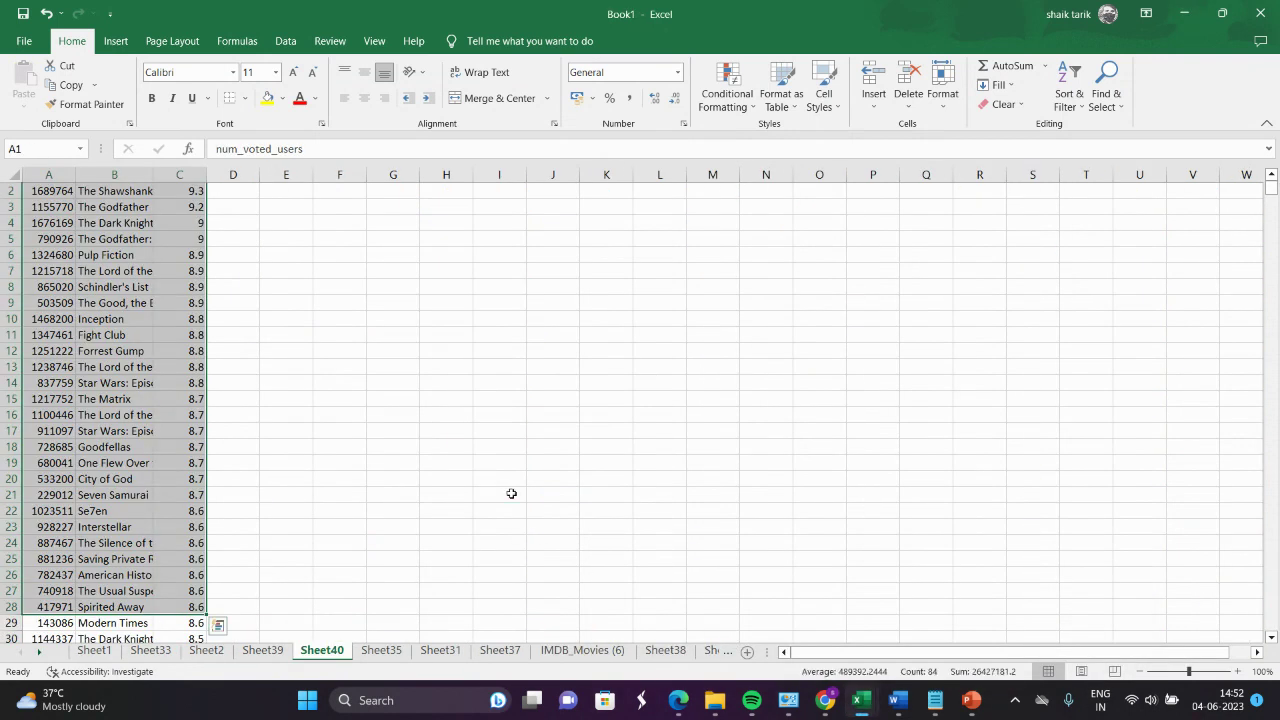
pyautogui.click(512, 494)
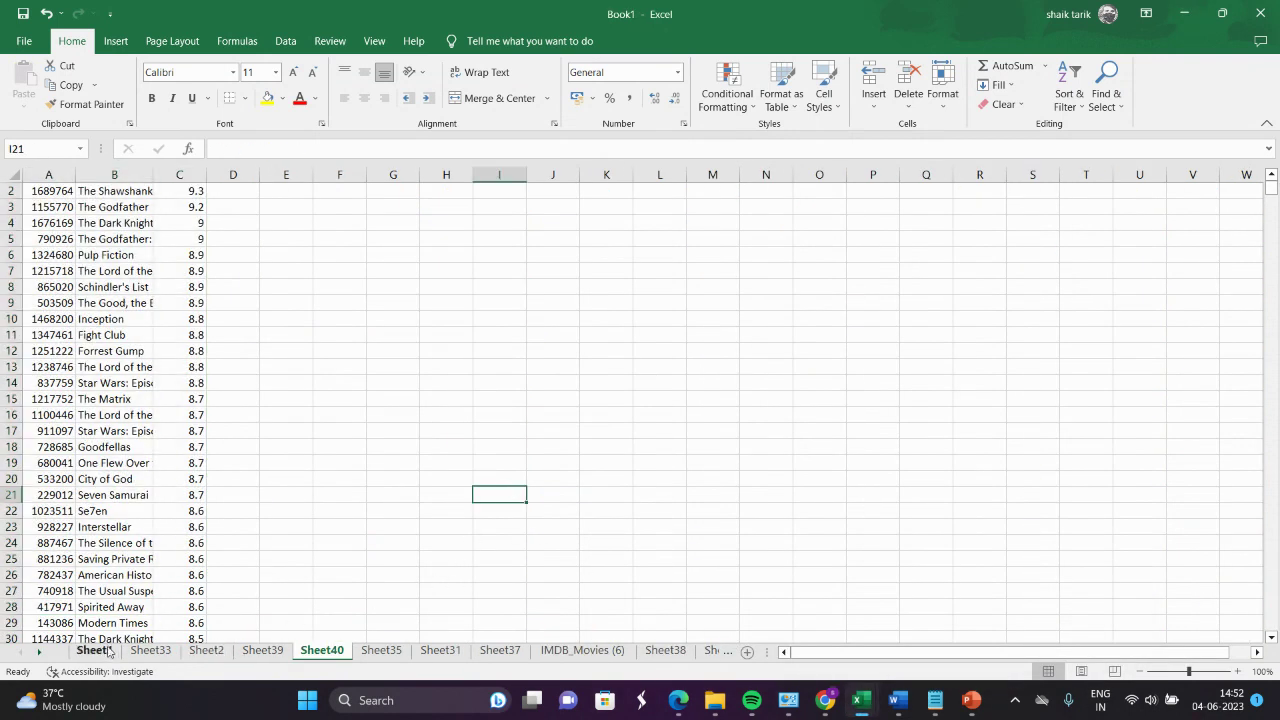
# - Copy the entire movie dataset from Sheet2 into a new worksheet, Sheet41, starting at cell A1
pyautogui.click(207, 652)
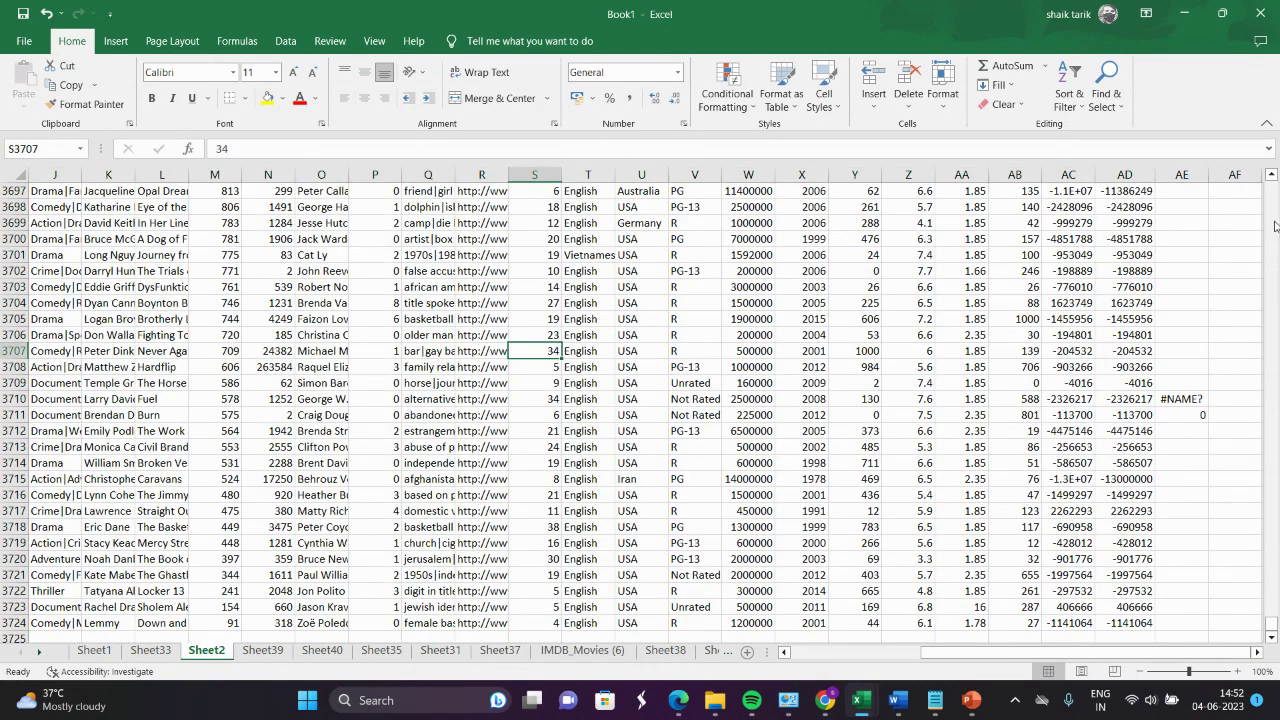
pyautogui.click(125, 220)
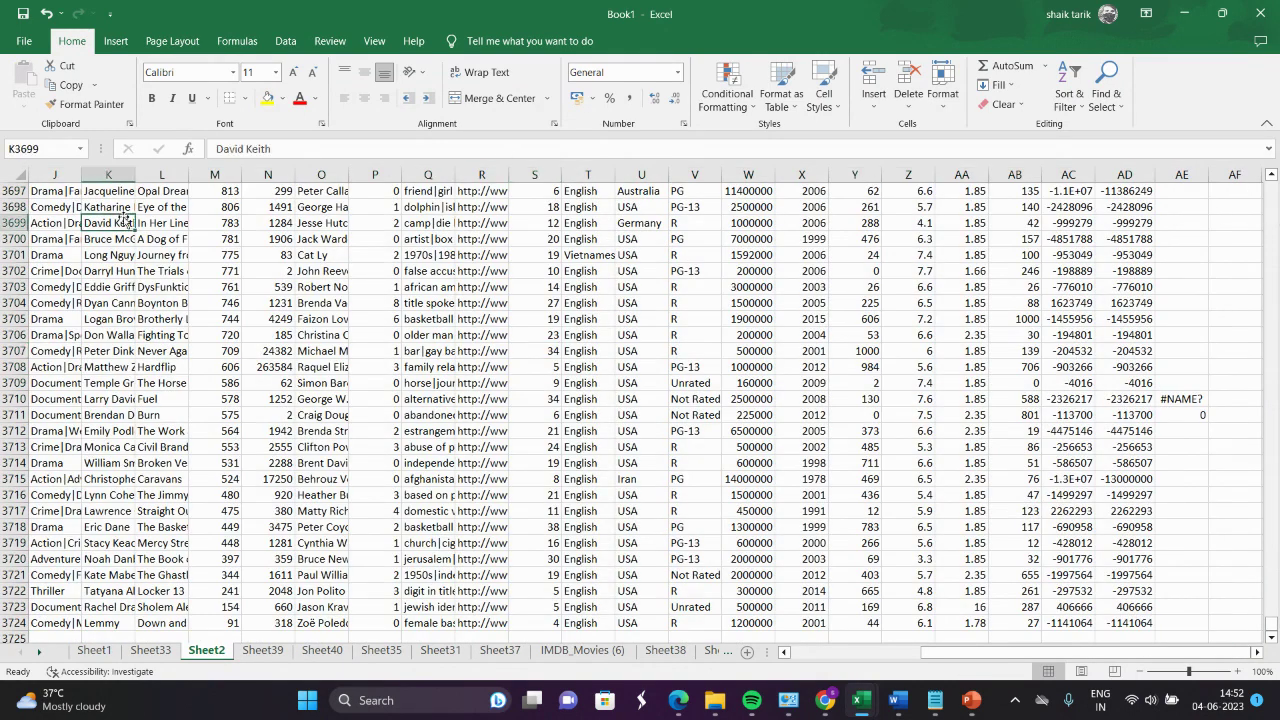
pyautogui.hotkey('ctrl', 'a')
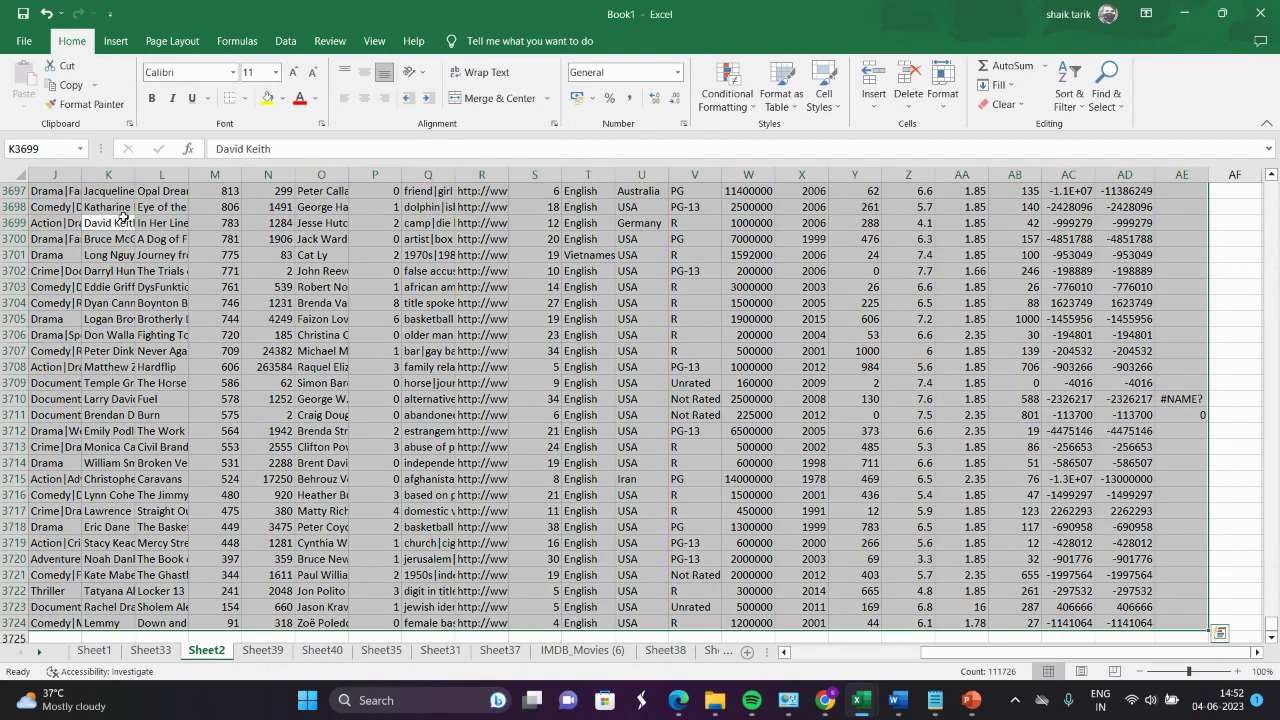
pyautogui.click(746, 652)
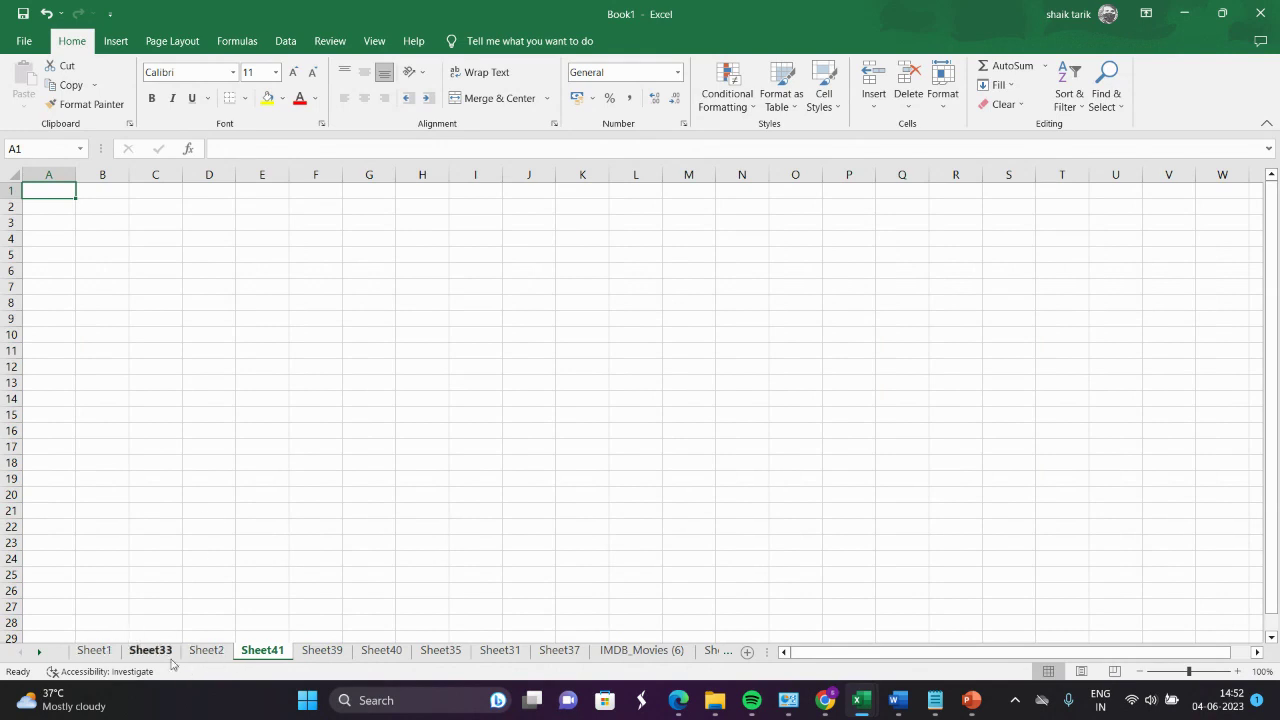
pyautogui.click(212, 651)
pyautogui.hotkey('ctrl', 'c')
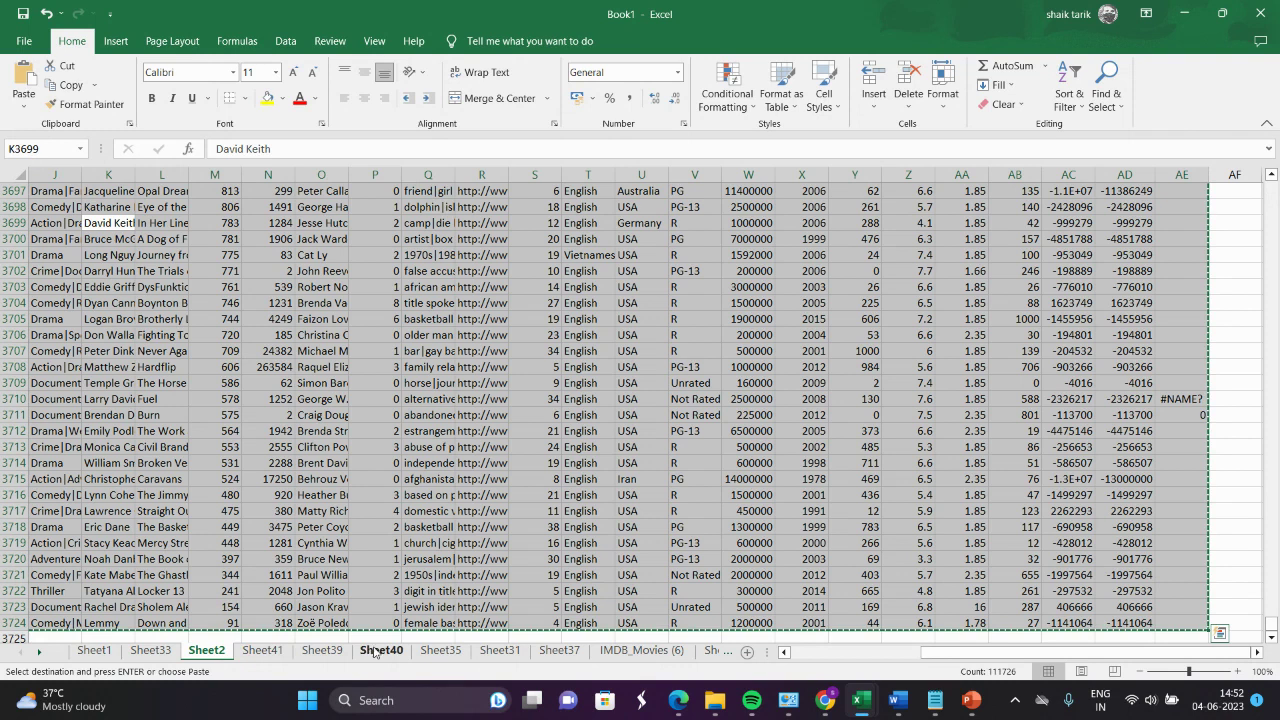
pyautogui.click(272, 653)
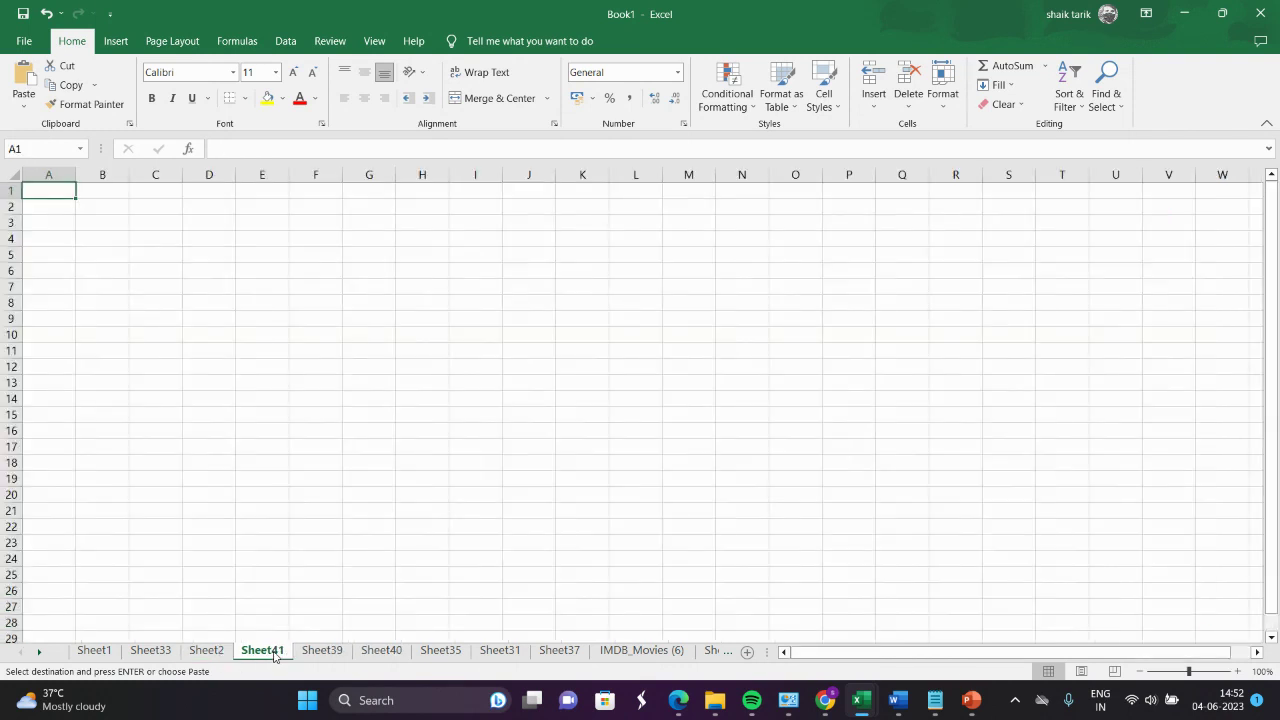
pyautogui.hotkey('ctrl', 'v')
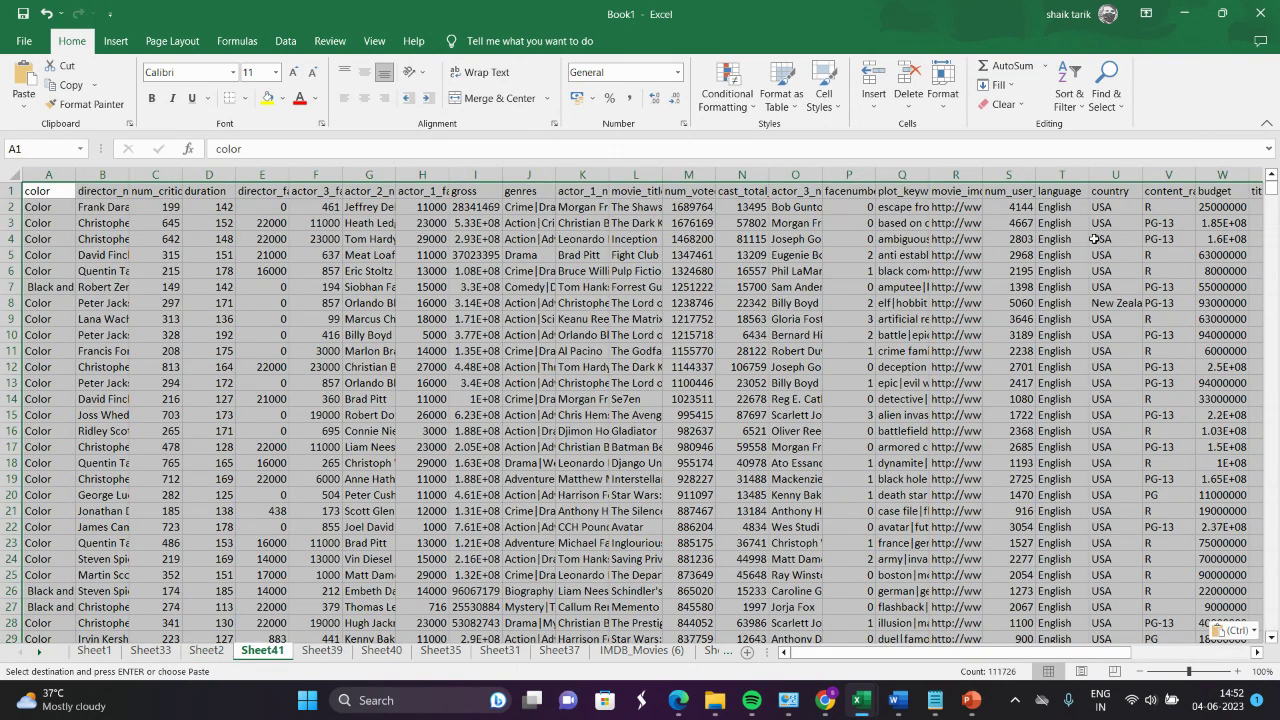
# - Sort the Sheet41 dataset by the language column from A to Z
pyautogui.click(1060, 191)
pyautogui.rightClick(1060, 192)
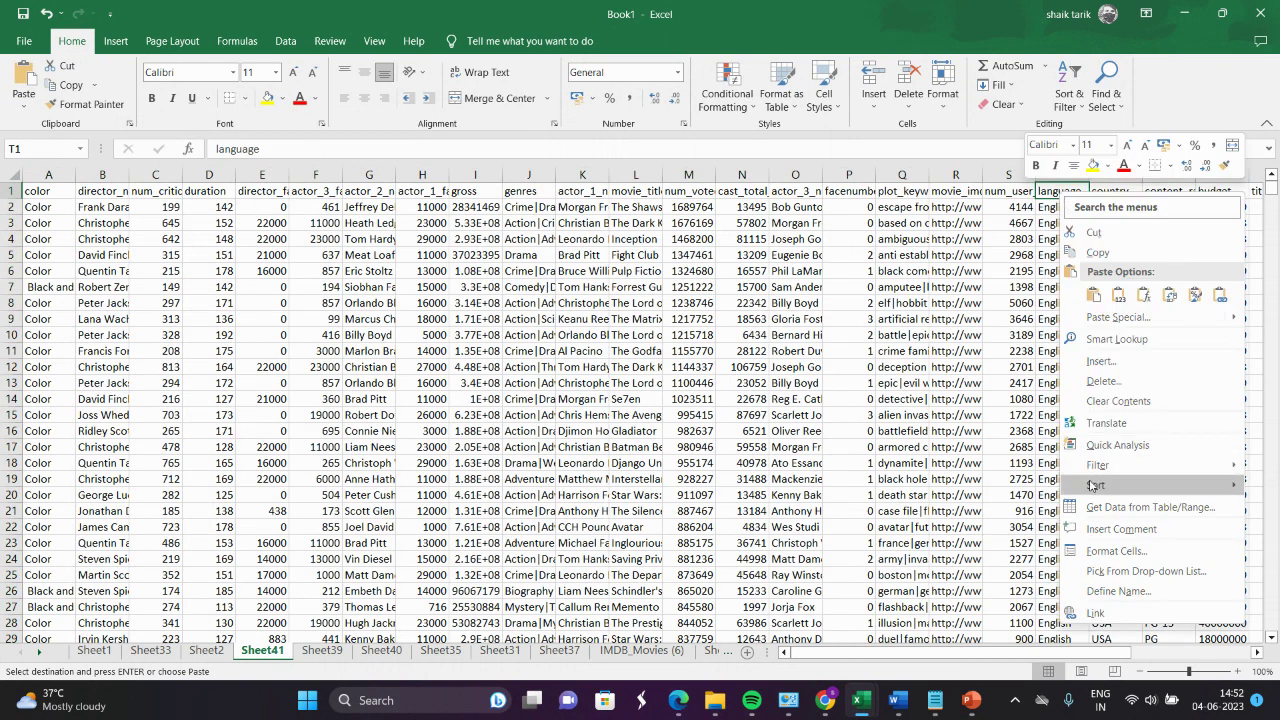
pyautogui.moveTo(1093, 485)
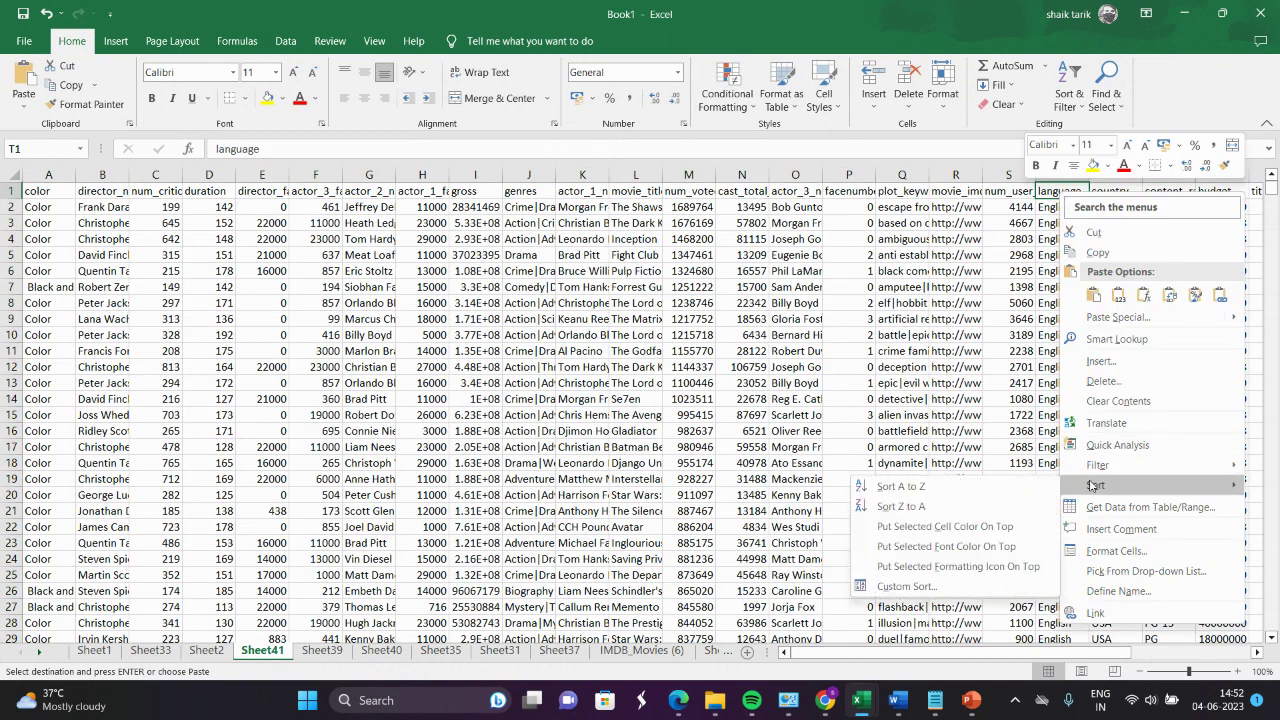
pyautogui.click(975, 486)
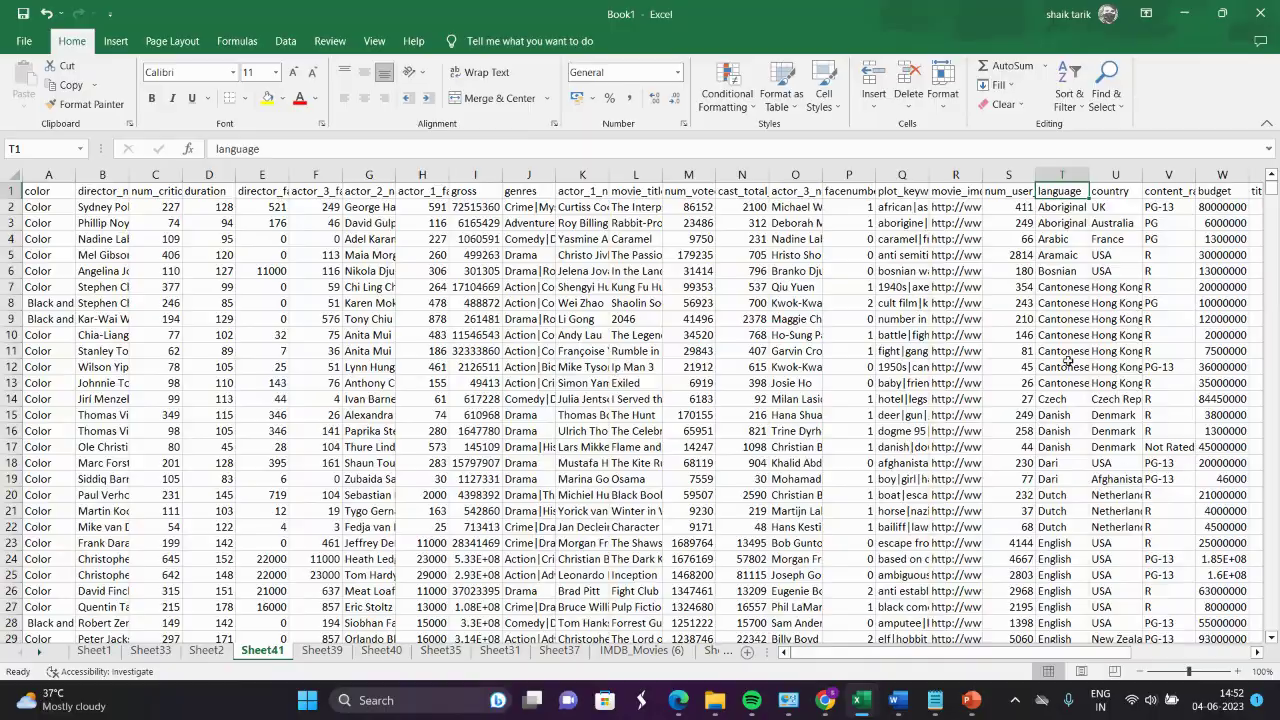
# - Delete the entire rows of all English-language movies, rows 23 to 3588, from Sheet41
pyautogui.moveTo(1274, 193); pyautogui.dragTo(1272, 198)
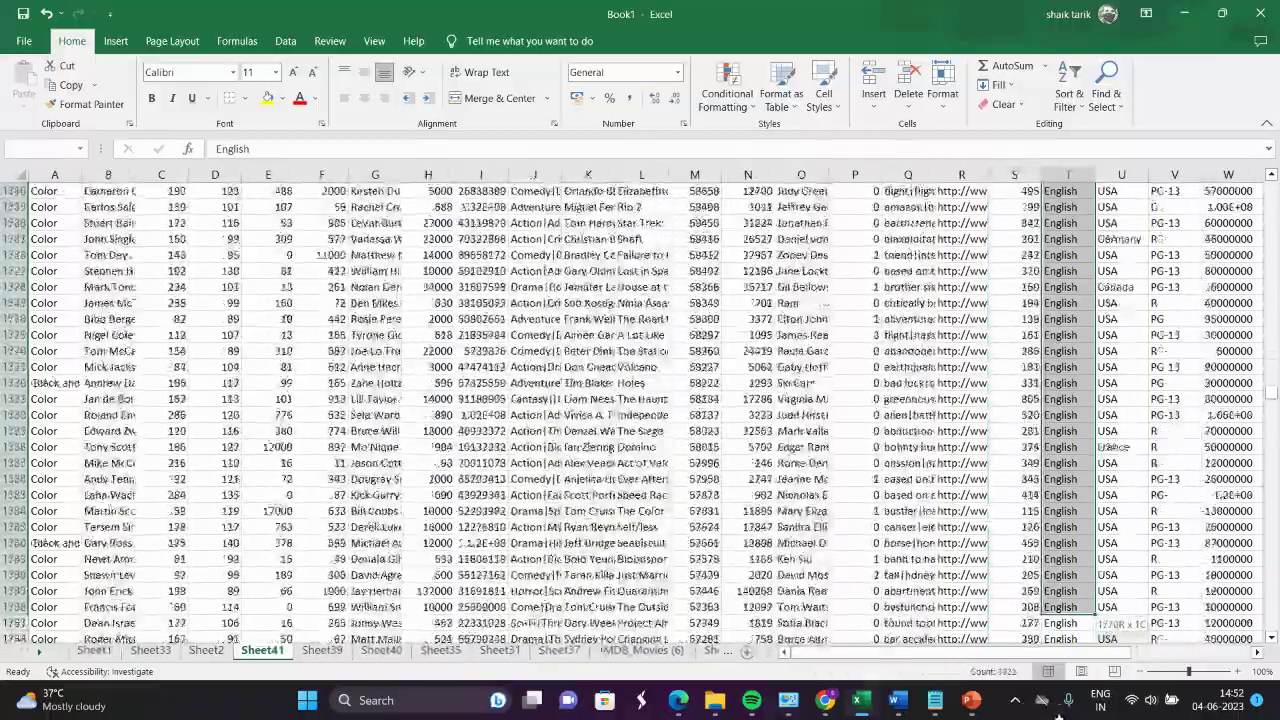
pyautogui.moveTo(1059, 716); pyautogui.dragTo(1059, 716)
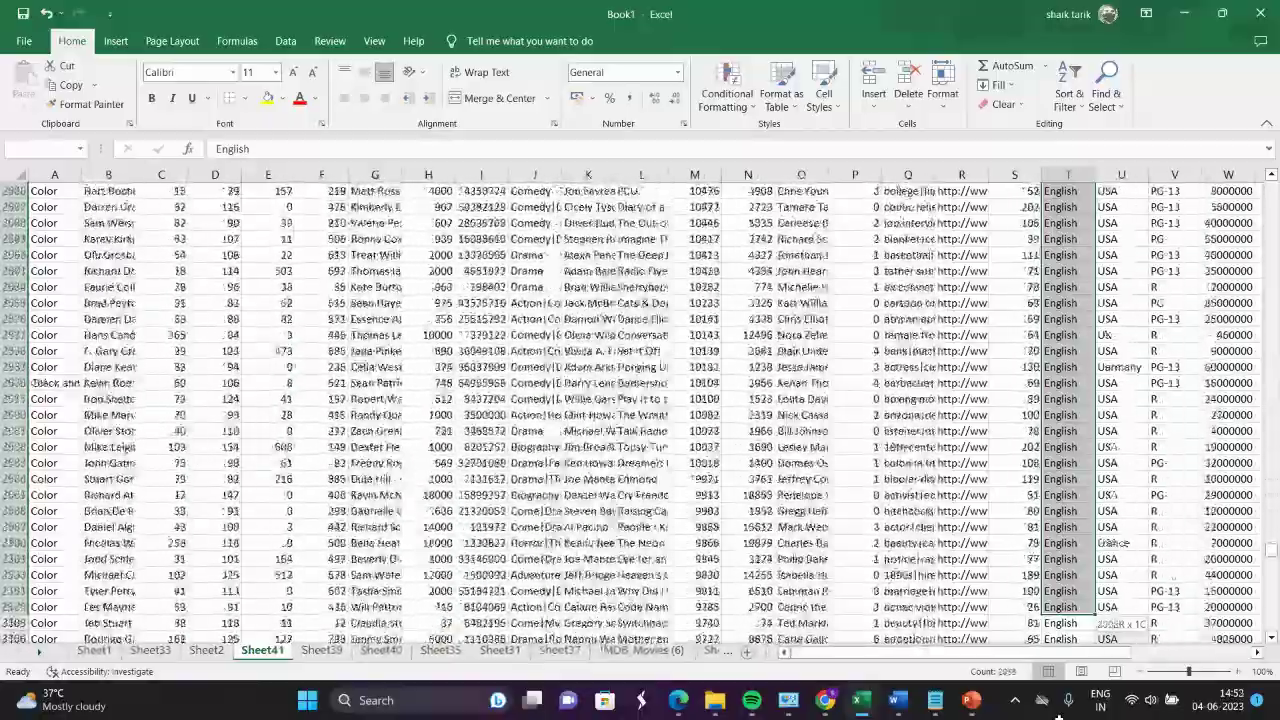
pyautogui.moveTo(1059, 716); pyautogui.dragTo(1073, 689)
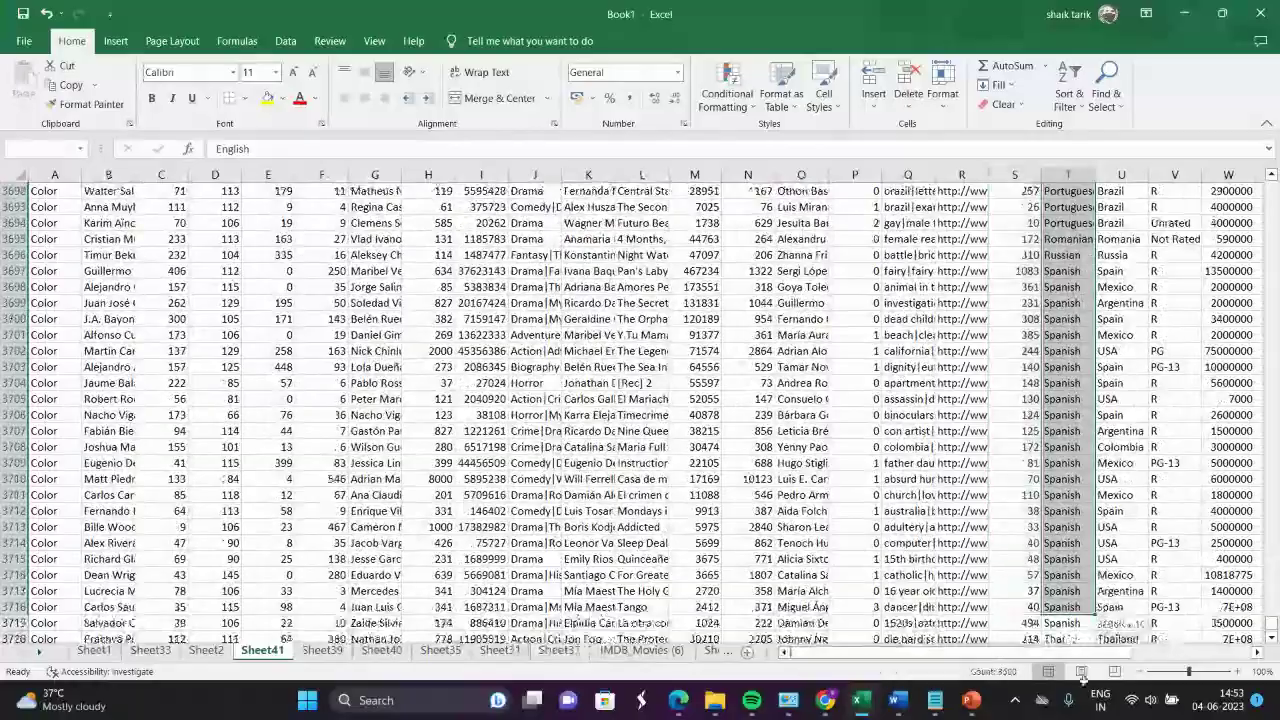
pyautogui.moveTo(1052, 207); pyautogui.dragTo(1048, 428)
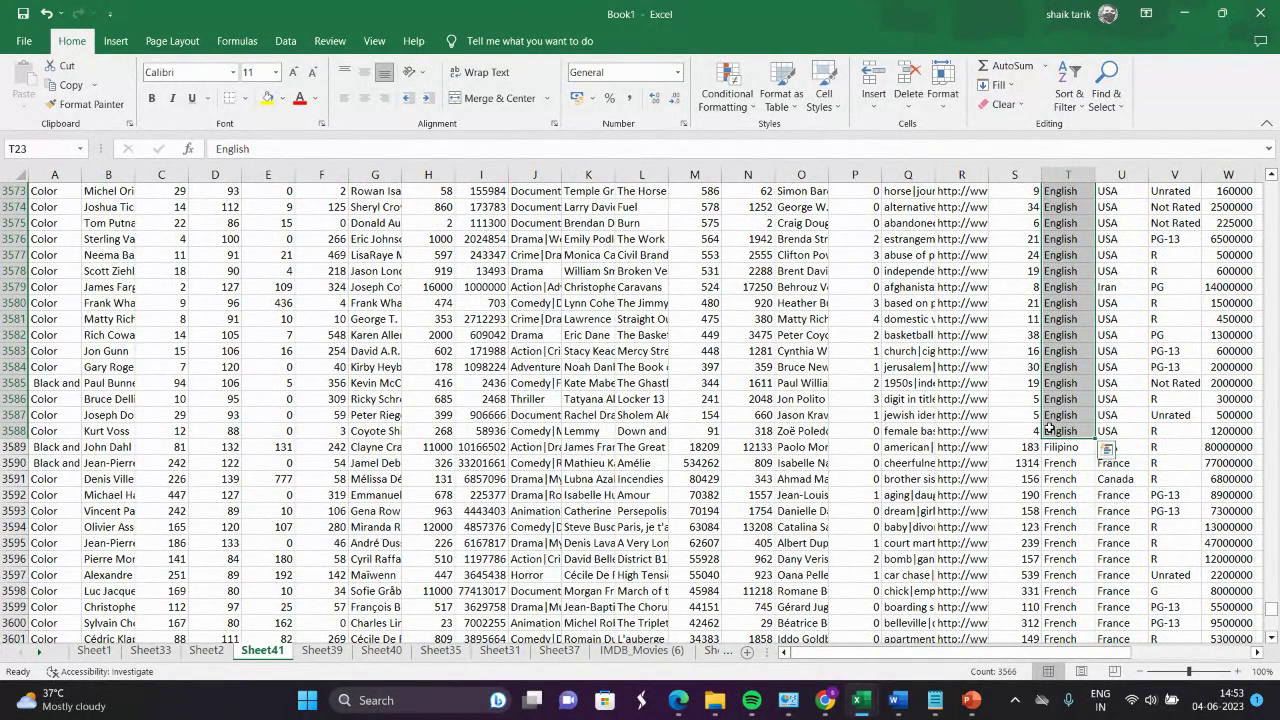
pyautogui.rightClick(1048, 428)
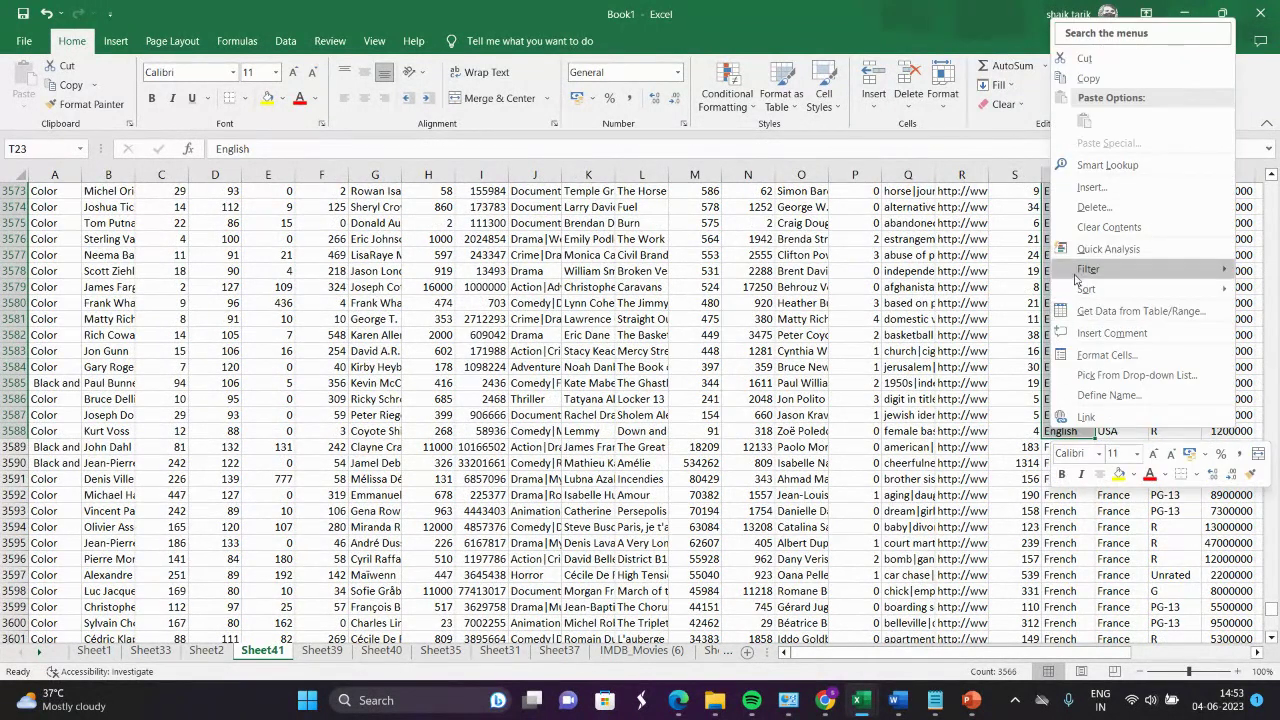
pyautogui.moveTo(1082, 276)
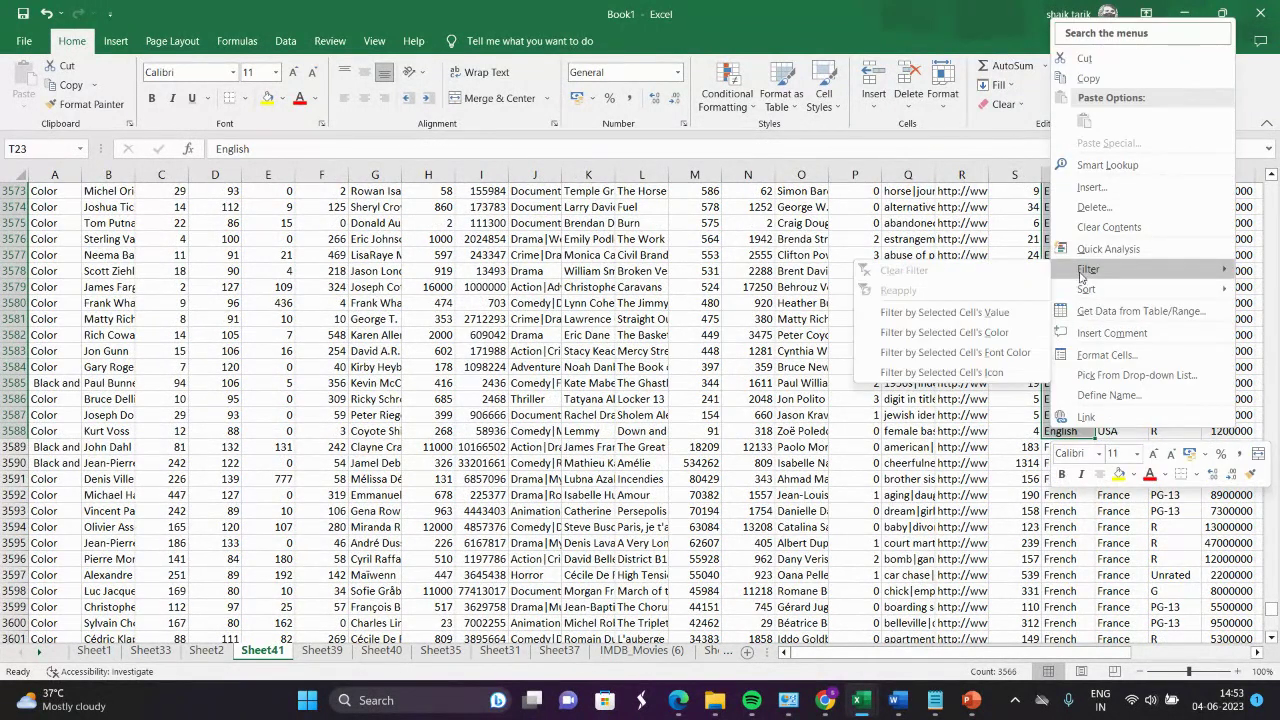
pyautogui.click(1094, 207)
pyautogui.click(1038, 242)
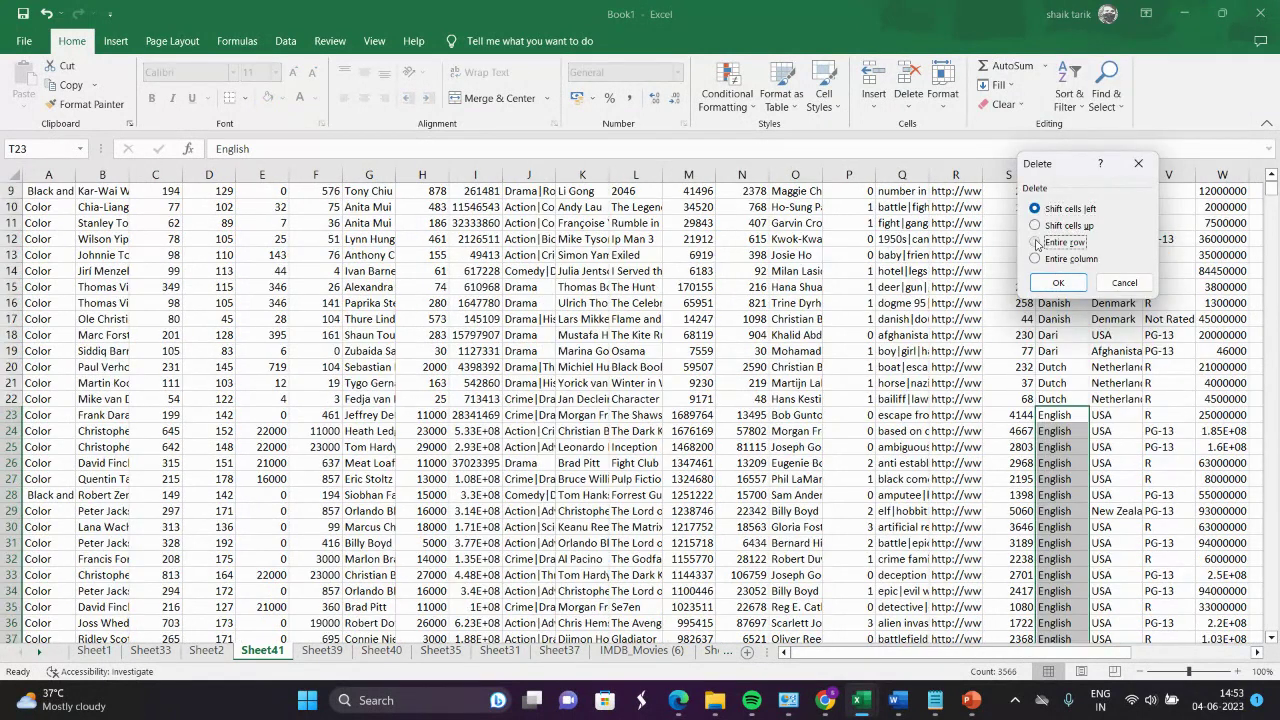
pyautogui.click(1057, 283)
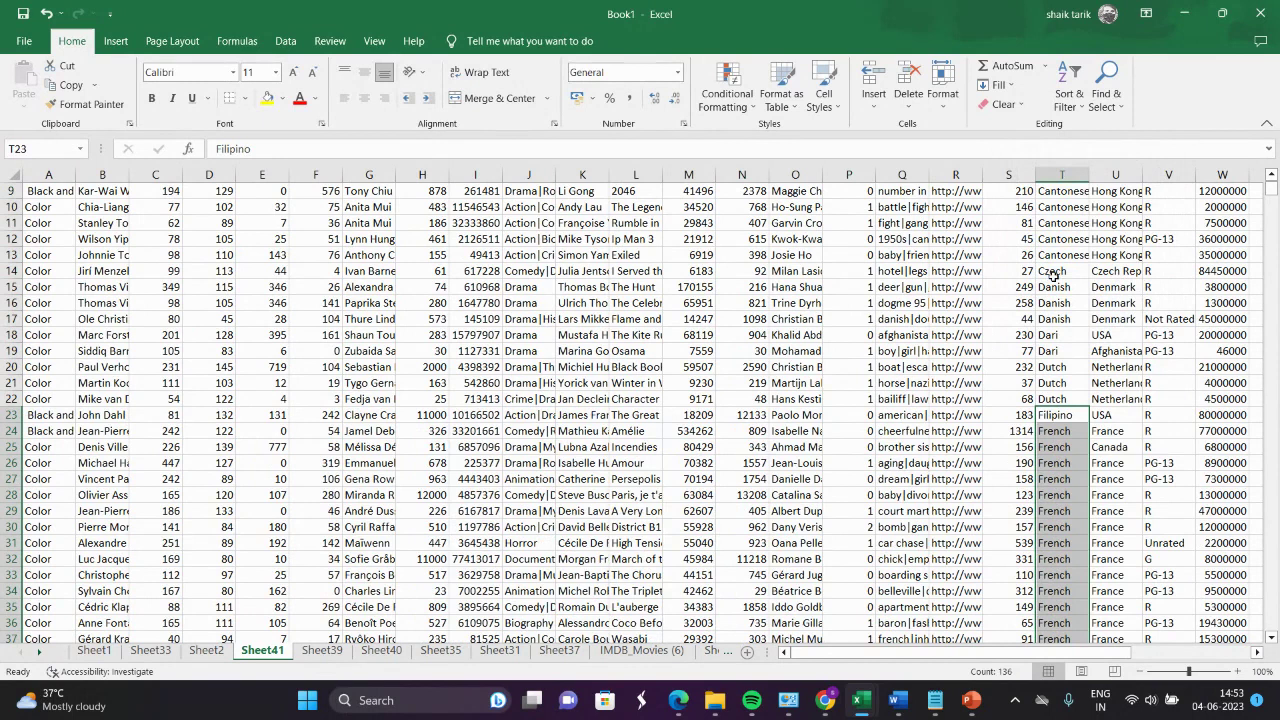
# - Copy the language column from Sheet41 into column A of a new worksheet, Sheet42
pyautogui.click(1057, 175)
pyautogui.hotkey('ctrl', 'c')
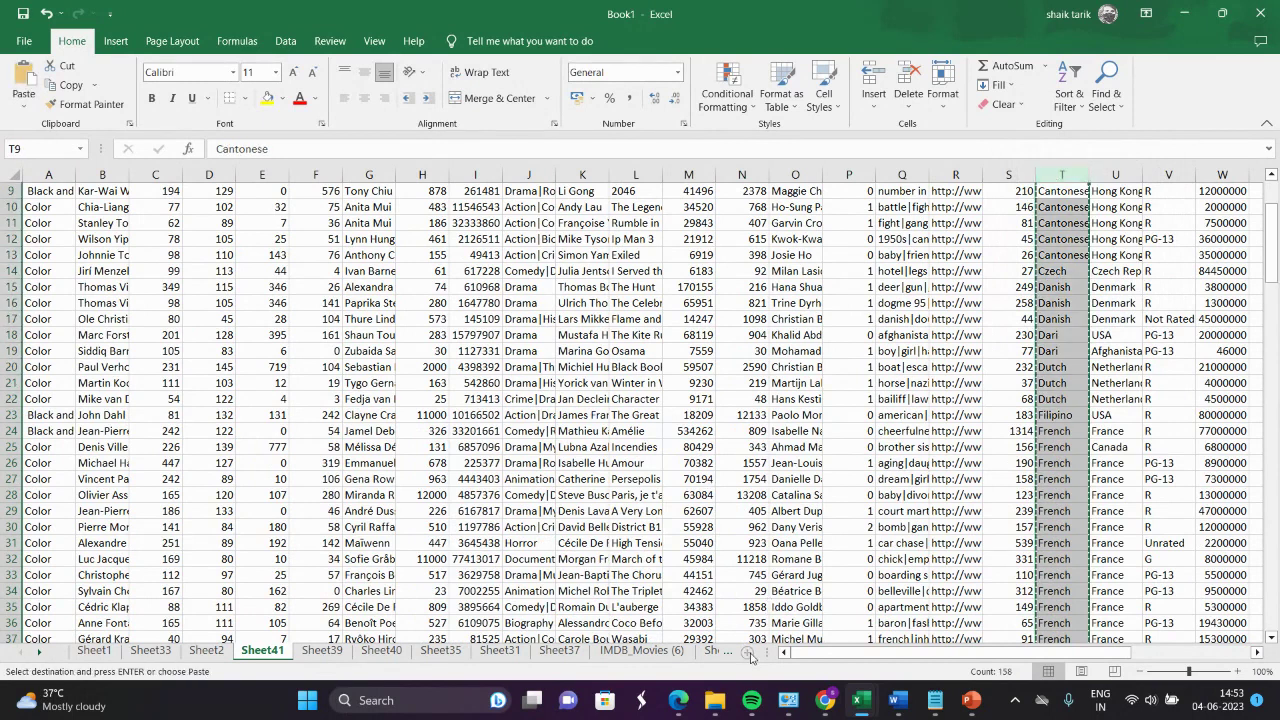
pyautogui.click(747, 651)
pyautogui.hotkey('ctrl', 'v')
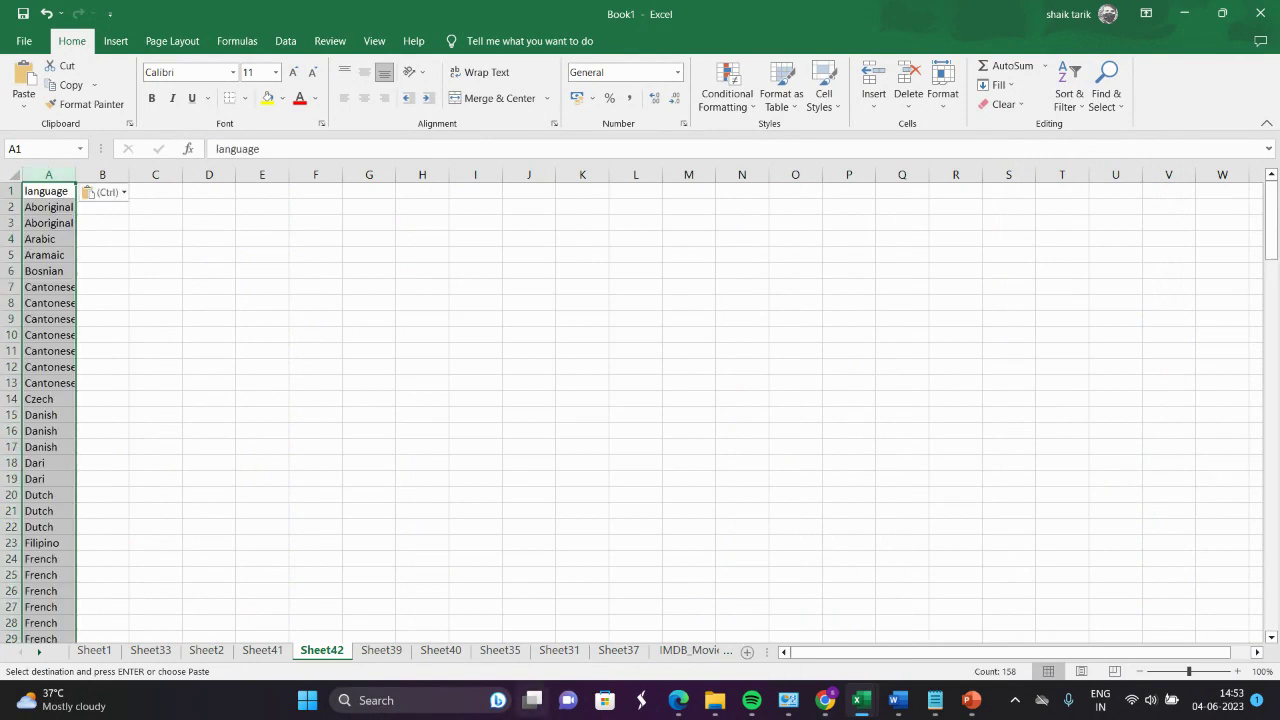
# - Copy the movie_title column from Sheet41 into column B of Sheet42
pyautogui.click(263, 651)
pyautogui.moveTo(955, 678)
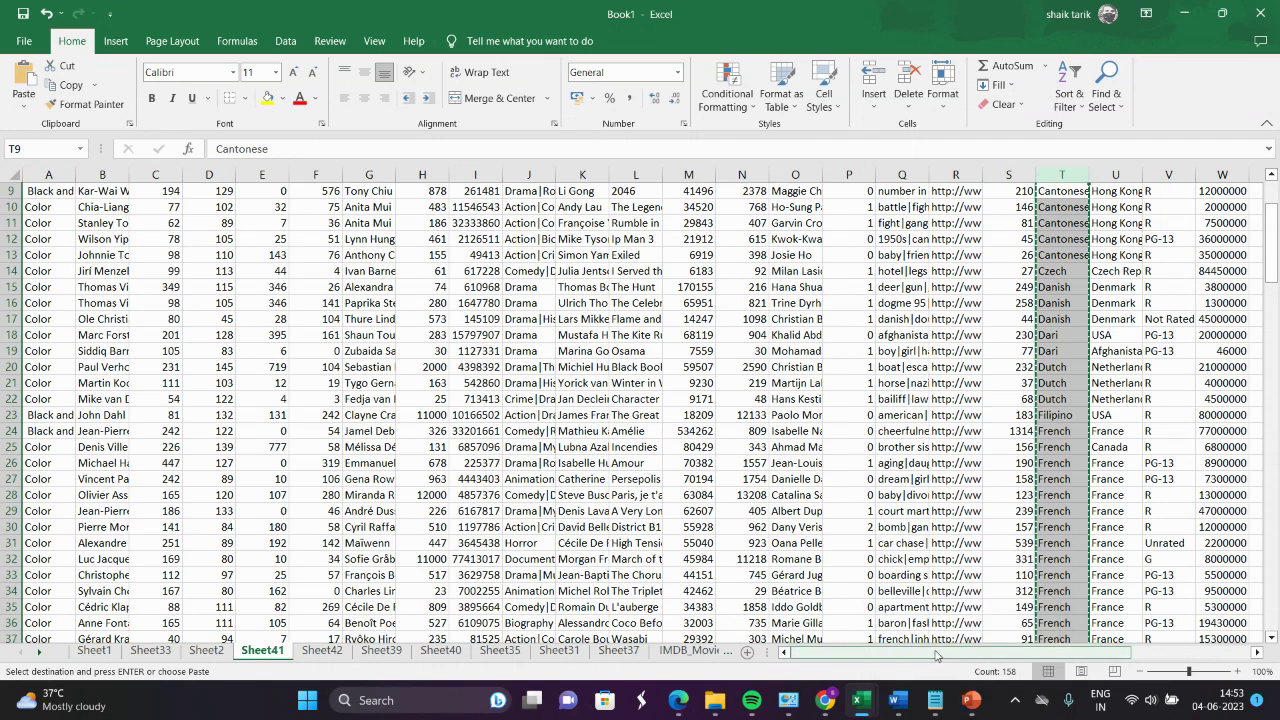
pyautogui.moveTo(1272, 240); pyautogui.dragTo(1272, 205)
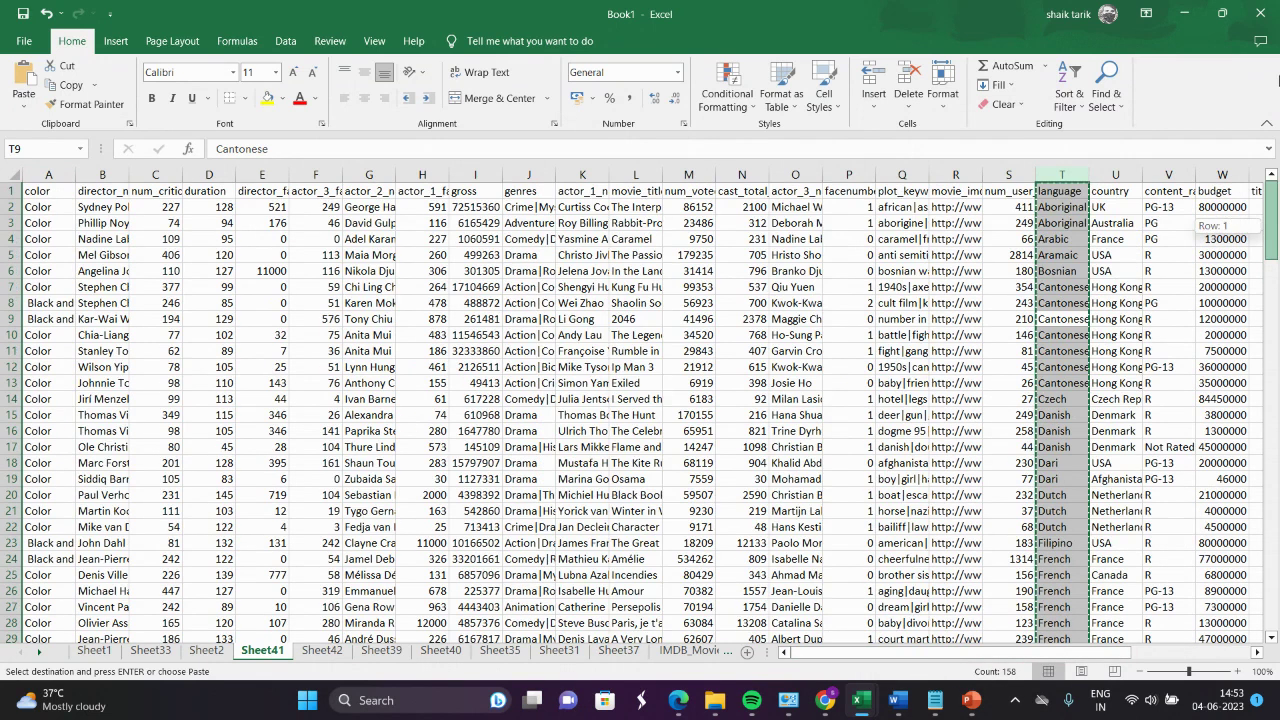
pyautogui.click(640, 164)
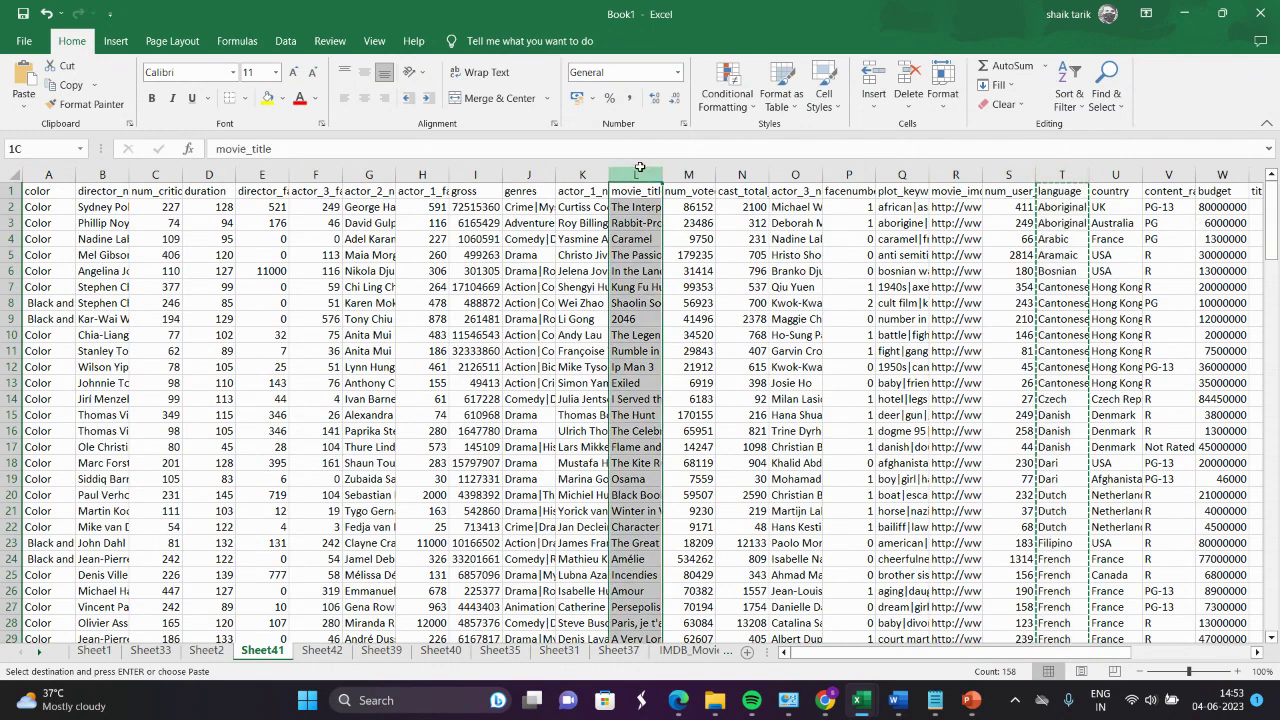
pyautogui.hotkey('ctrl', 'c')
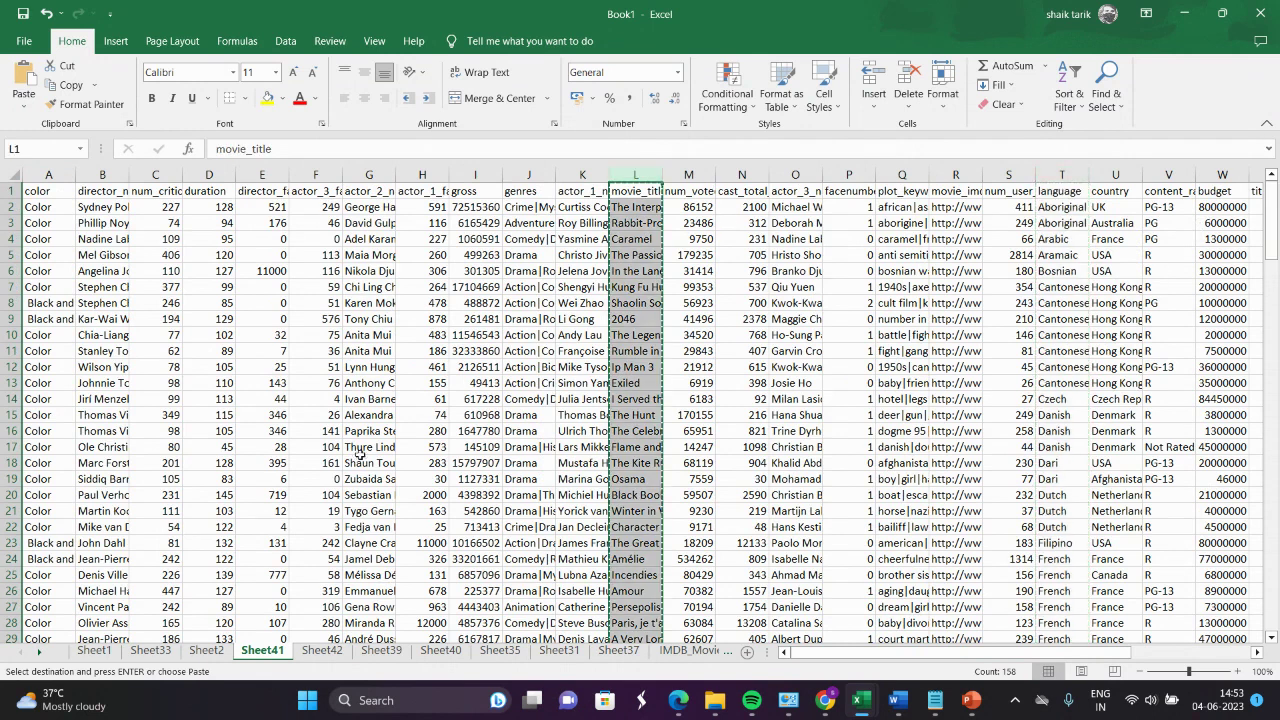
pyautogui.click(331, 652)
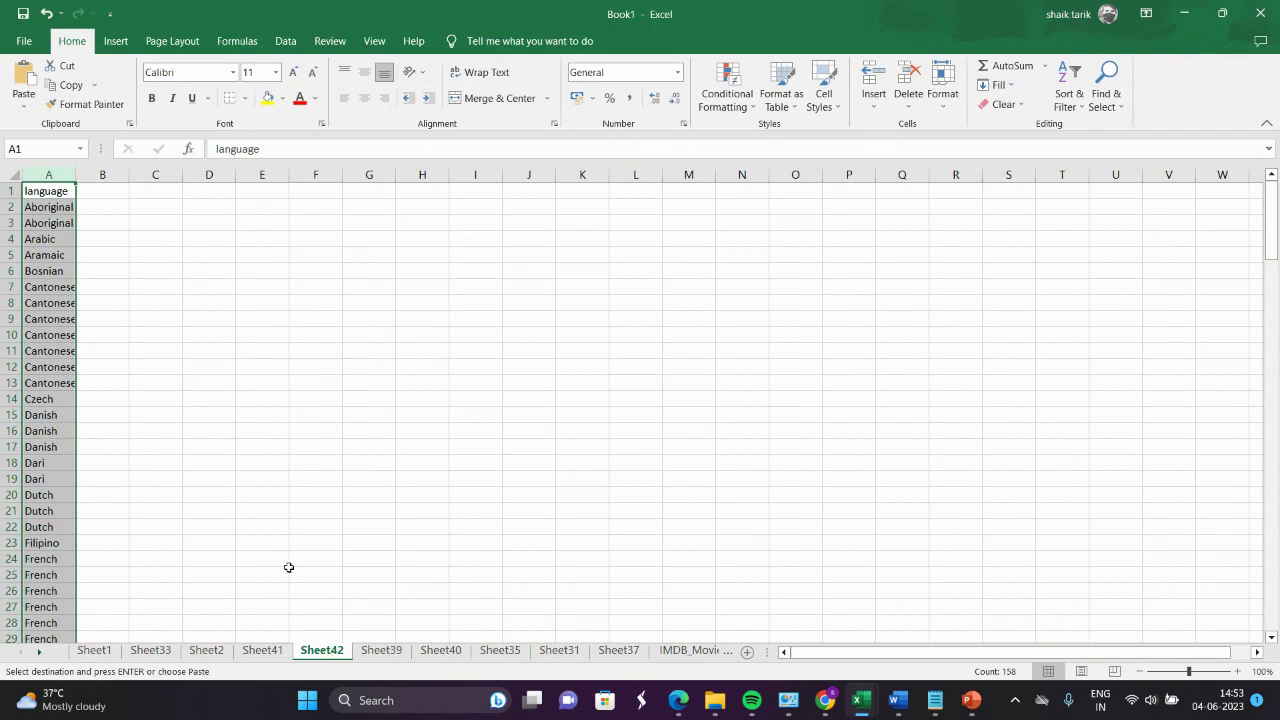
pyautogui.click(96, 191)
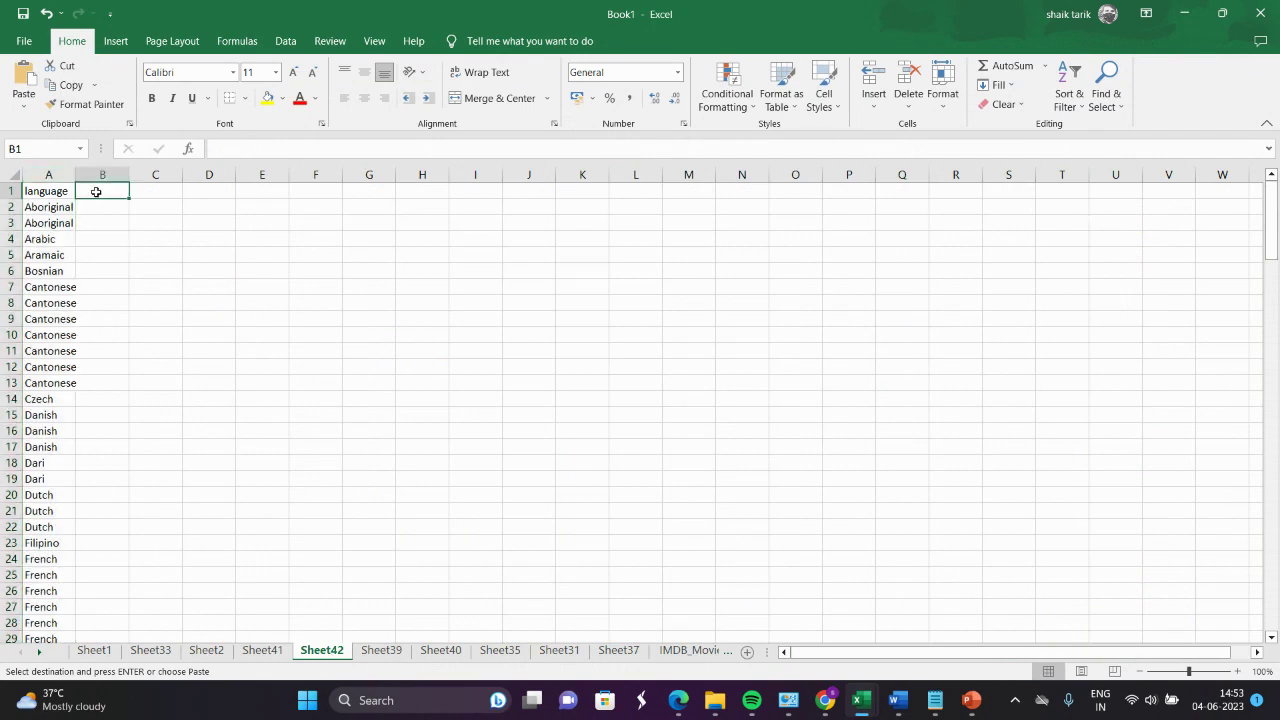
pyautogui.hotkey('ctrl', 'v')
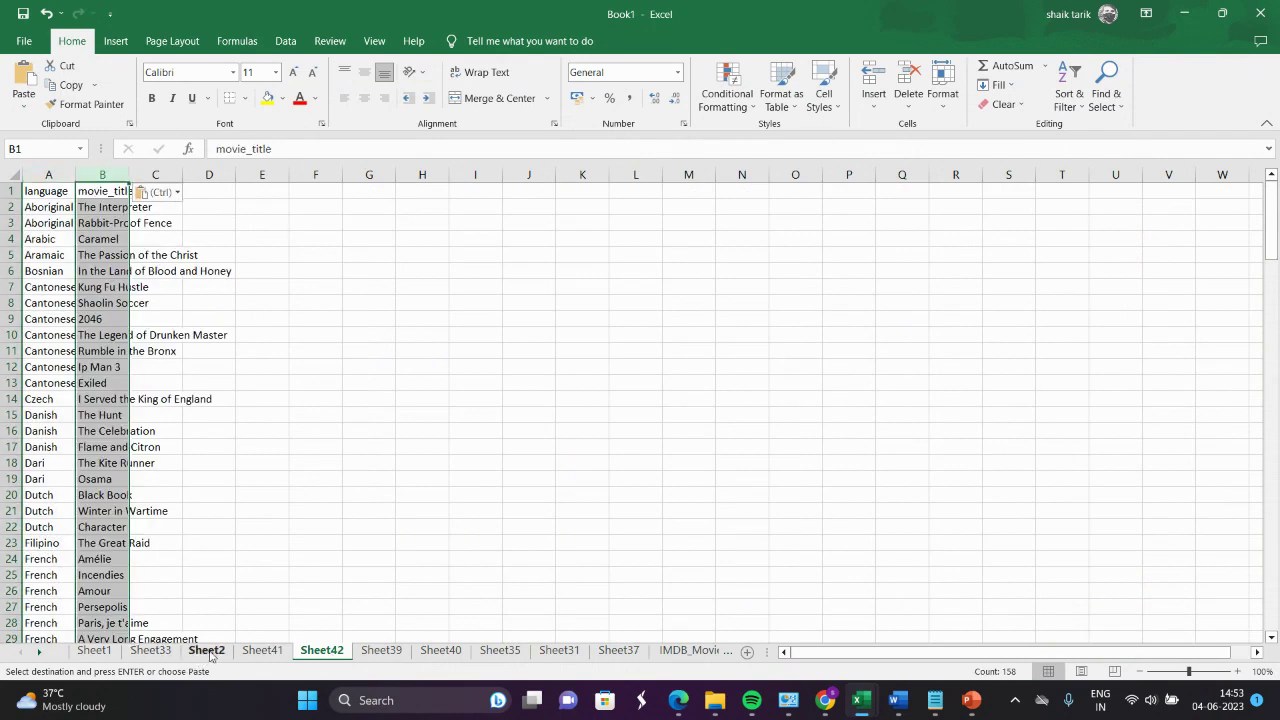
# - Copy the imdb_score column from Sheet41 into column C of Sheet42
pyautogui.click(262, 651)
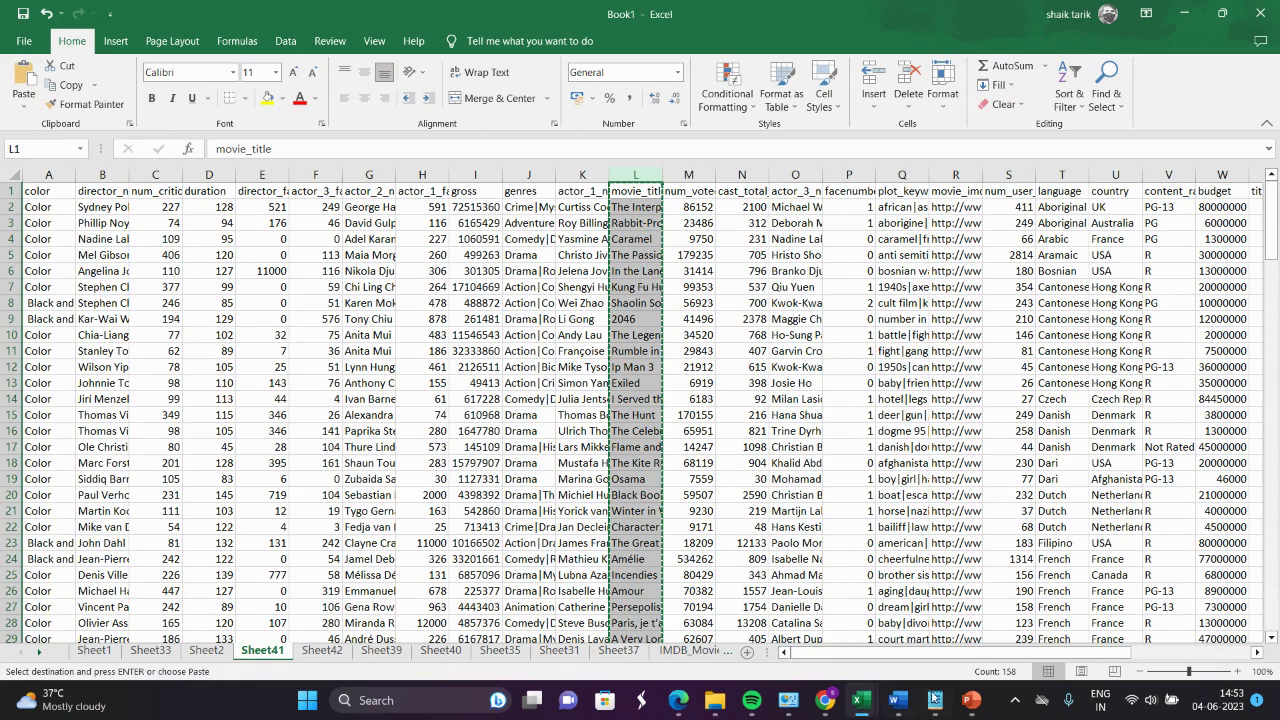
pyautogui.moveTo(871, 657); pyautogui.dragTo(991, 657)
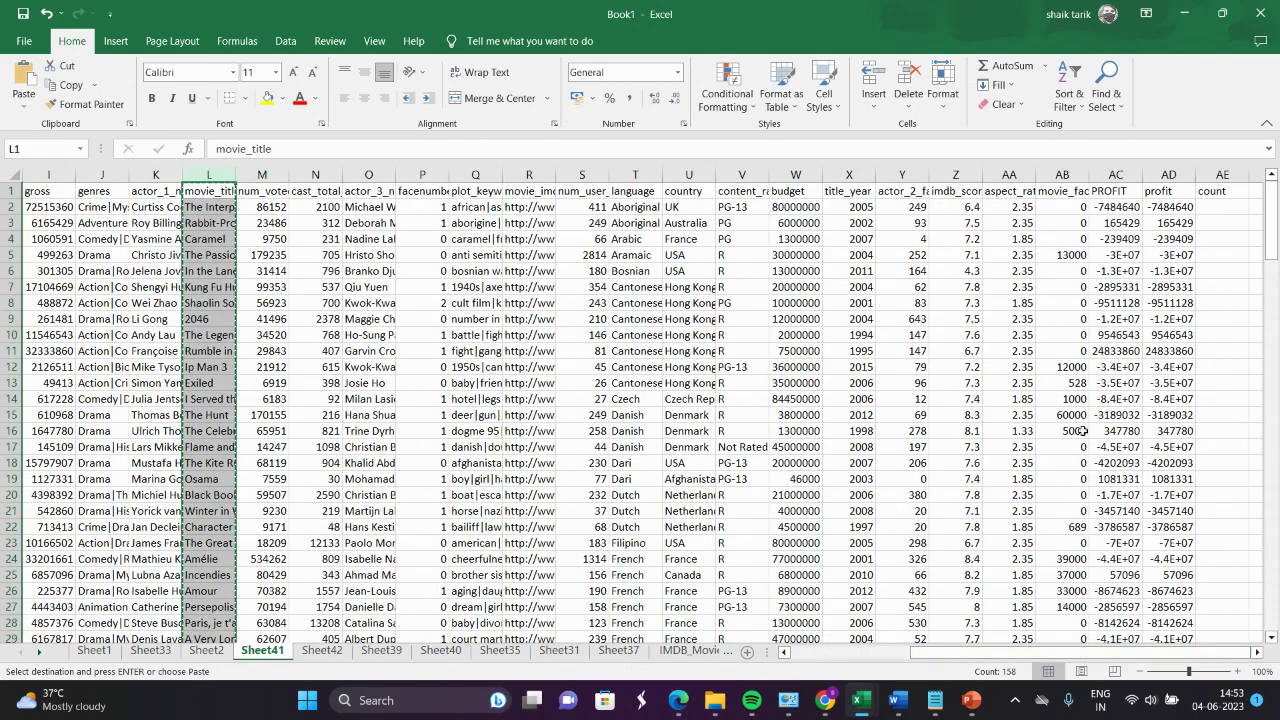
pyautogui.click(955, 191)
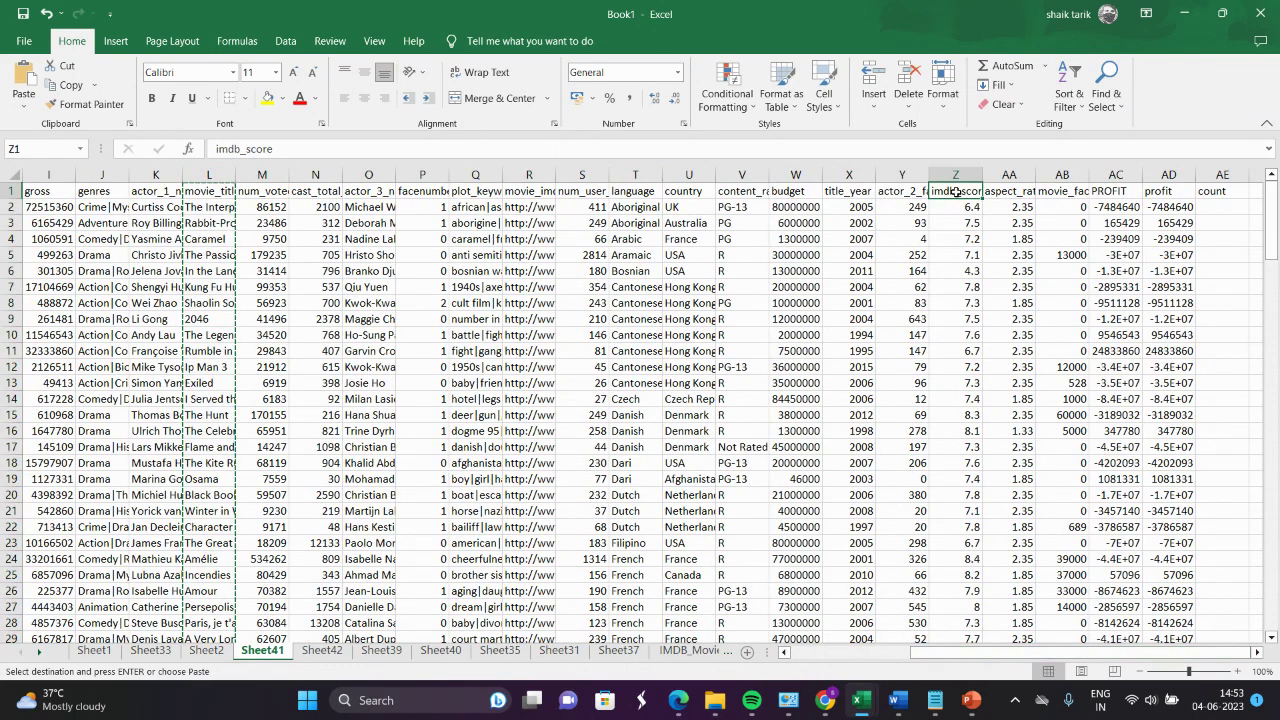
pyautogui.hotkey('ctrl', 'c')
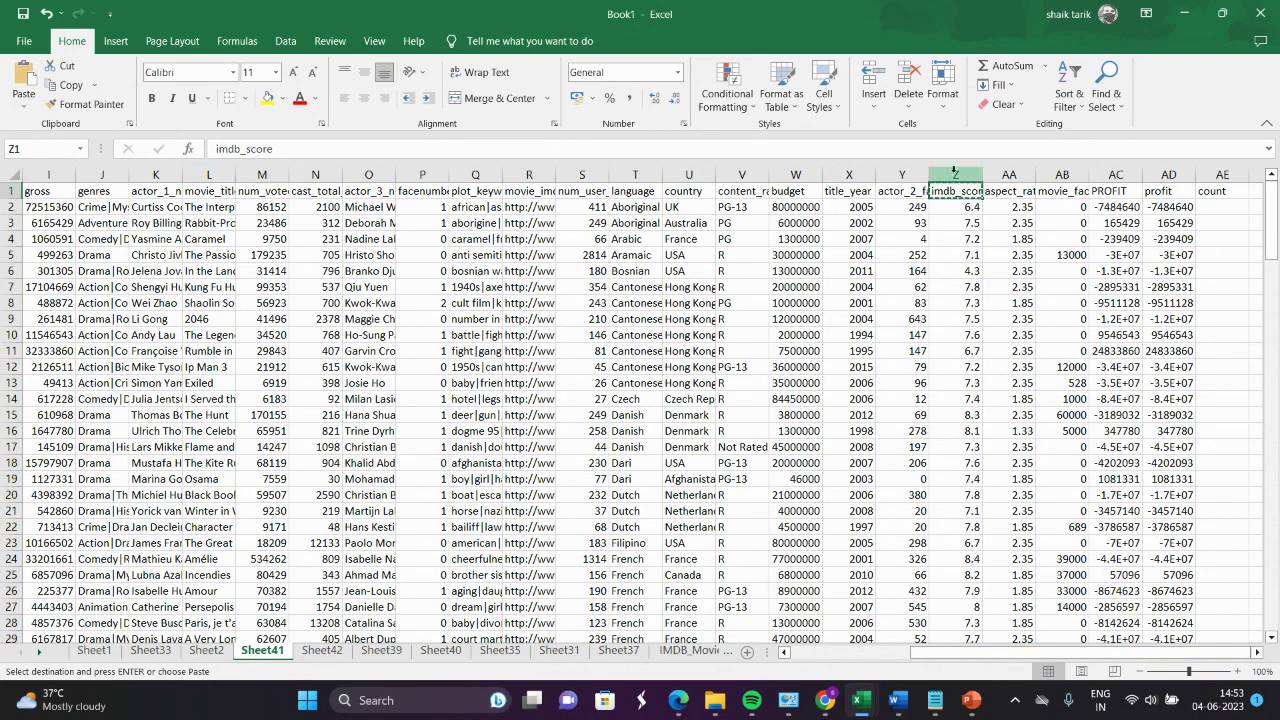
pyautogui.click(954, 174)
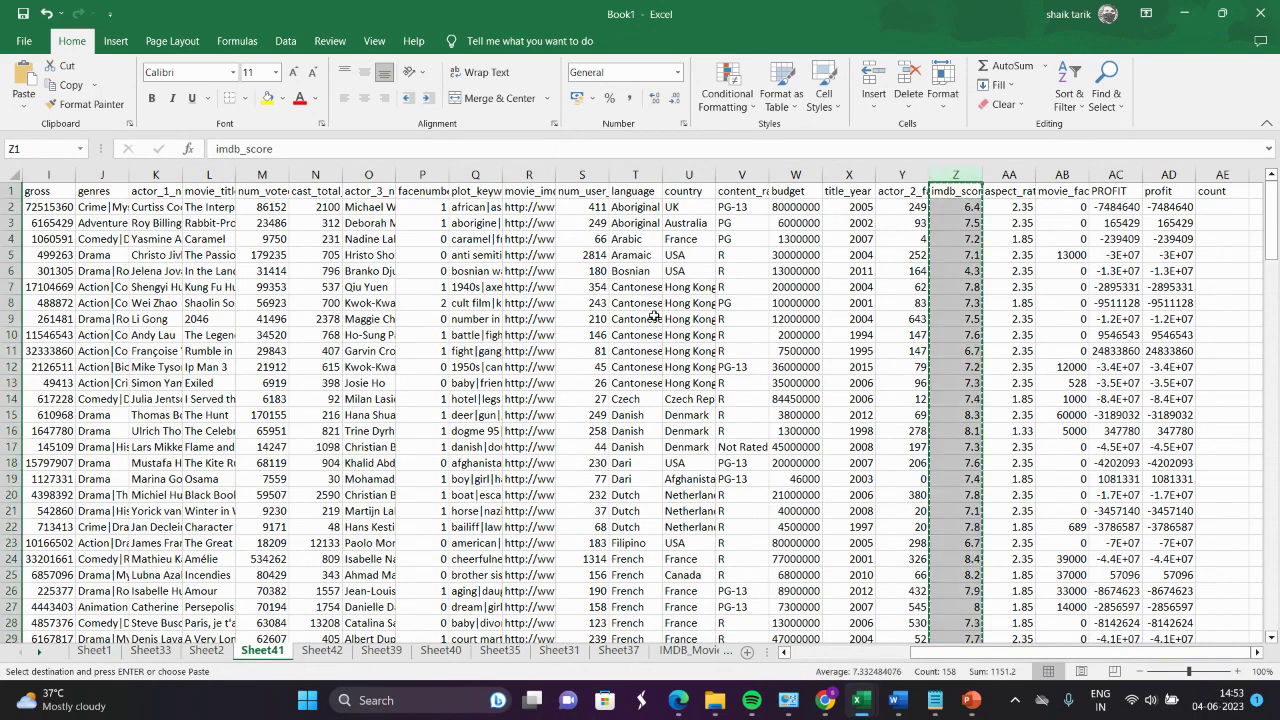
pyautogui.click(313, 655)
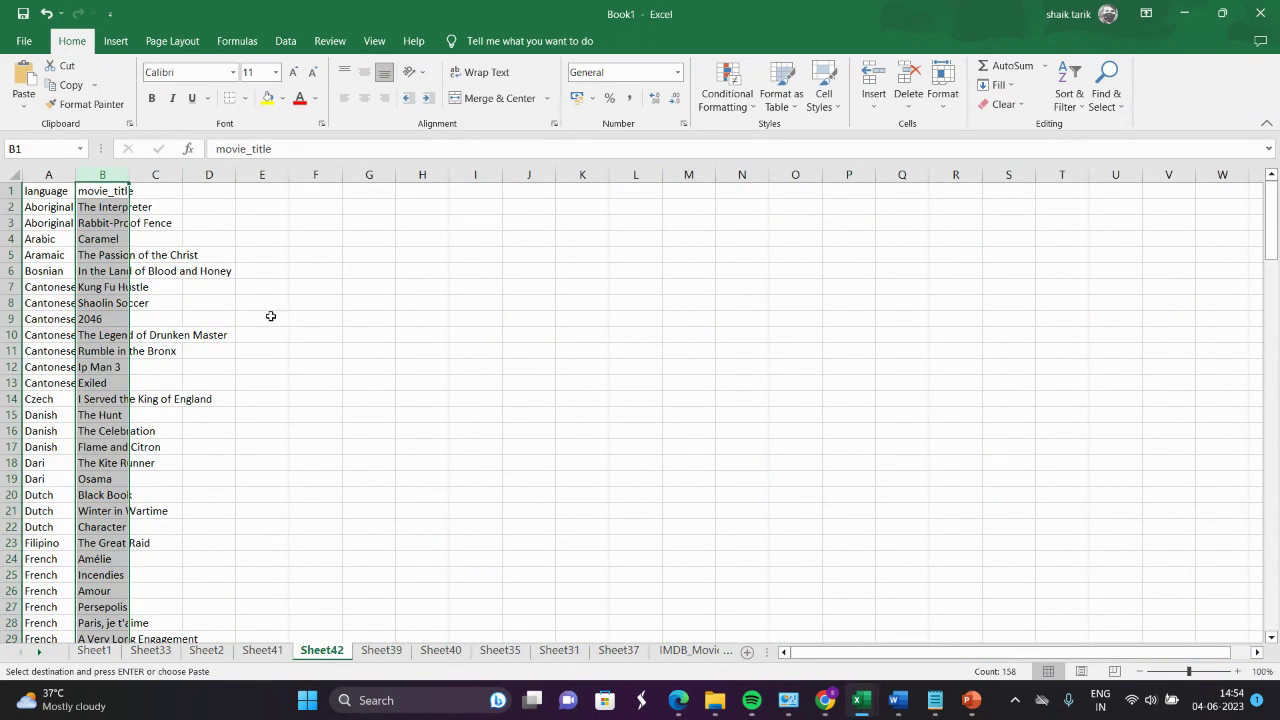
pyautogui.click(153, 204)
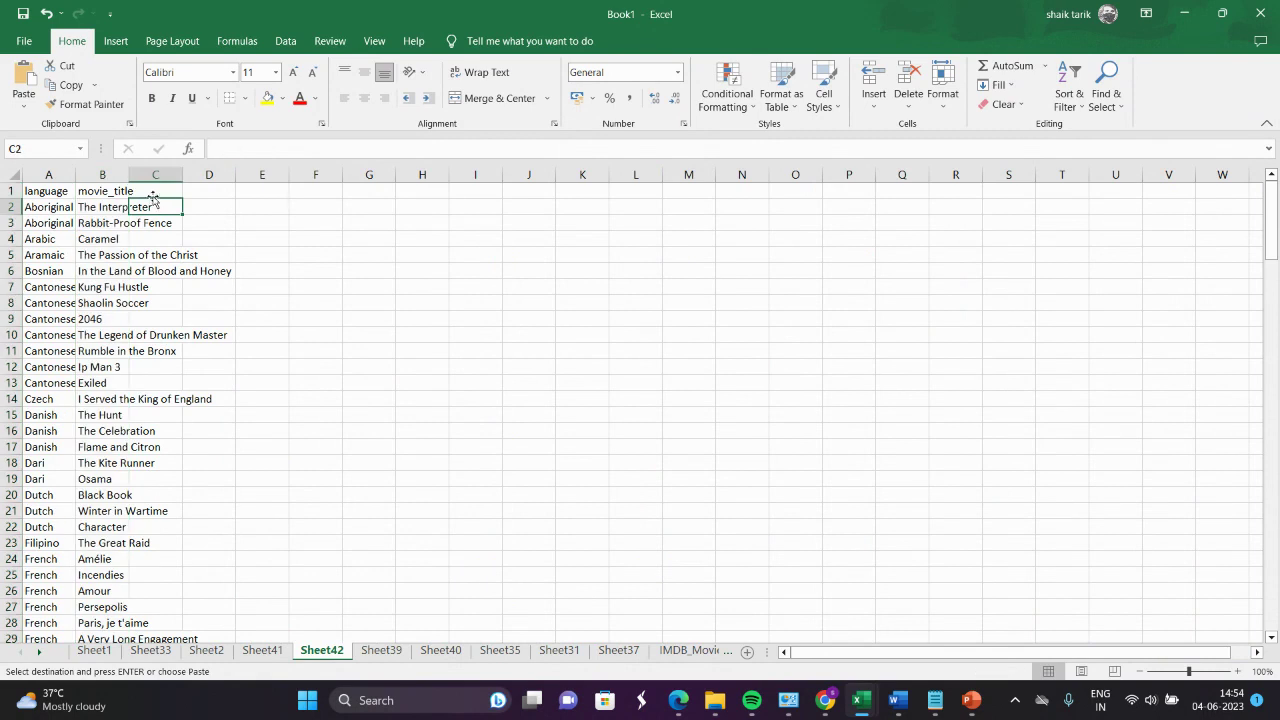
pyautogui.click(152, 189)
pyautogui.hotkey('ctrl', 'v')
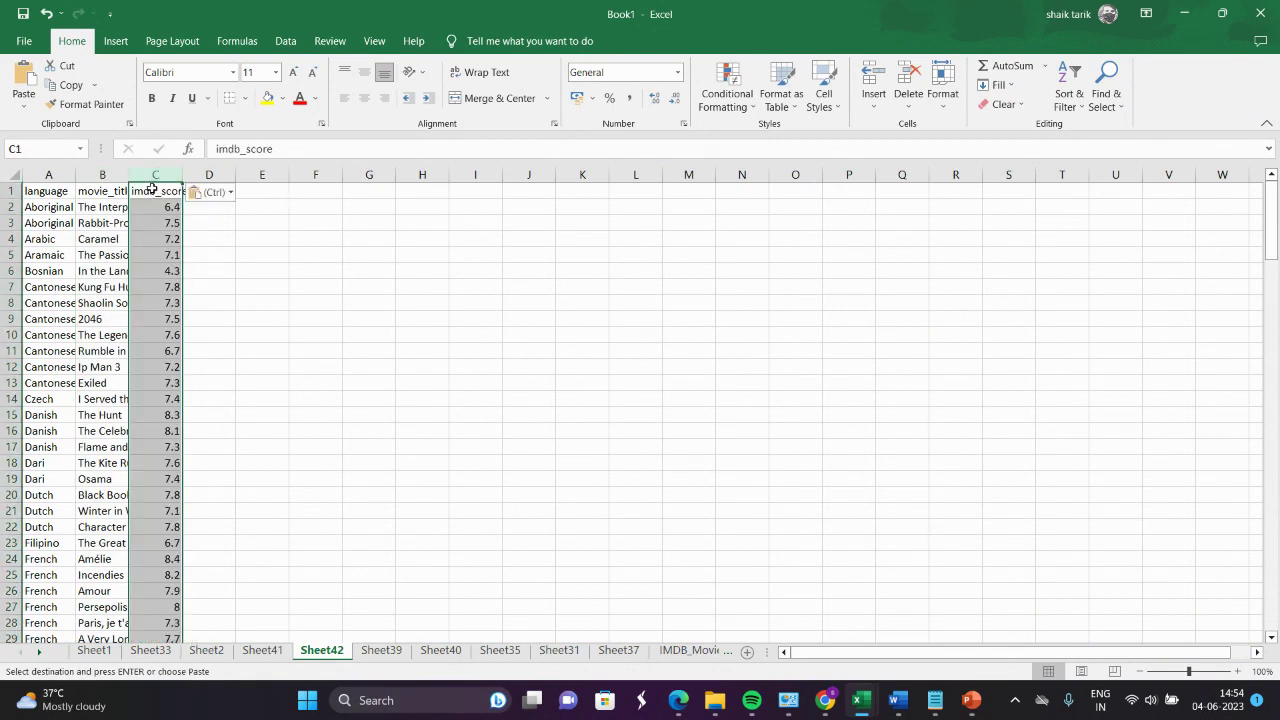
# - Sort the Sheet42 list by imdb_score from largest to smallest
pyautogui.click(142, 237)
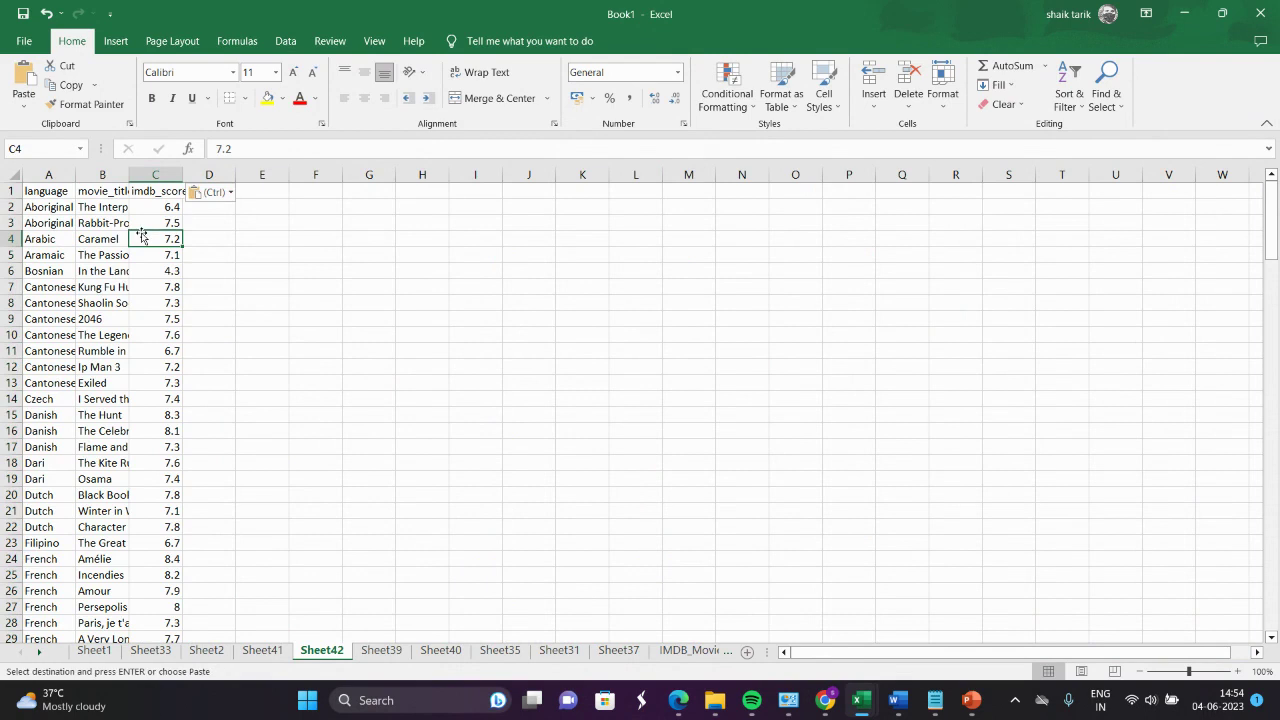
pyautogui.click(146, 220)
pyautogui.rightClick(146, 220)
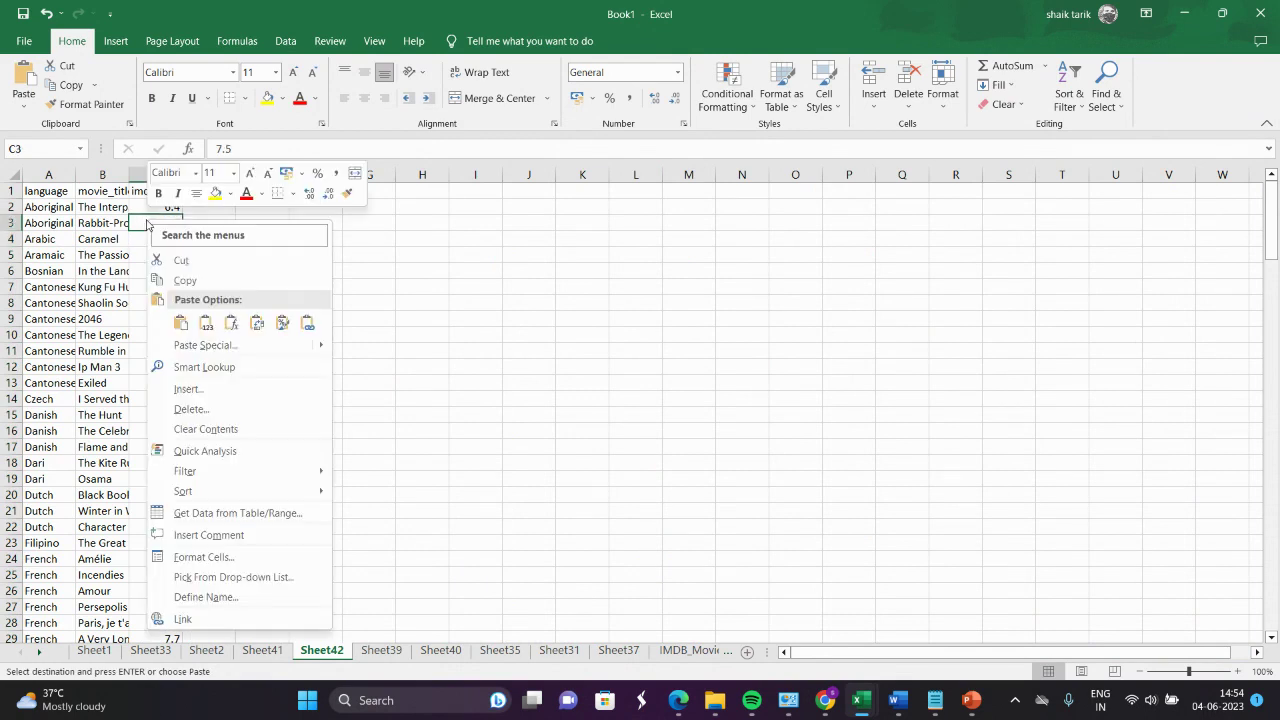
pyautogui.moveTo(222, 491)
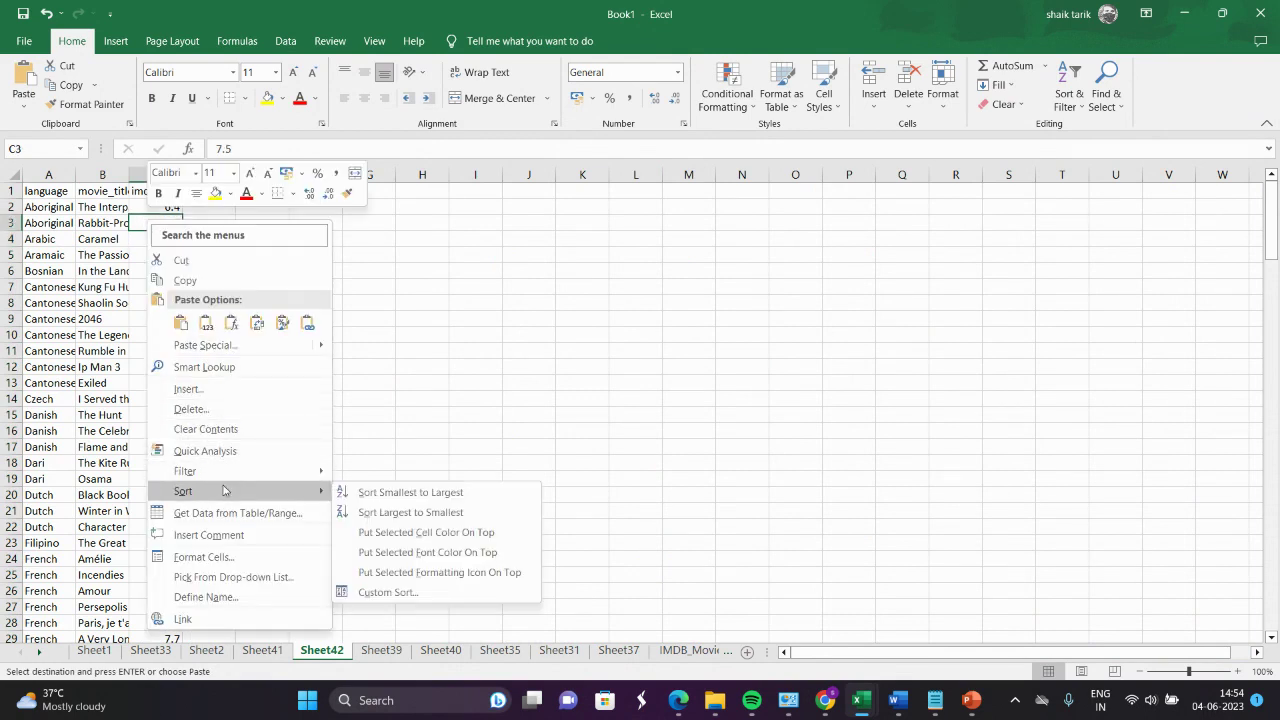
pyautogui.click(372, 513)
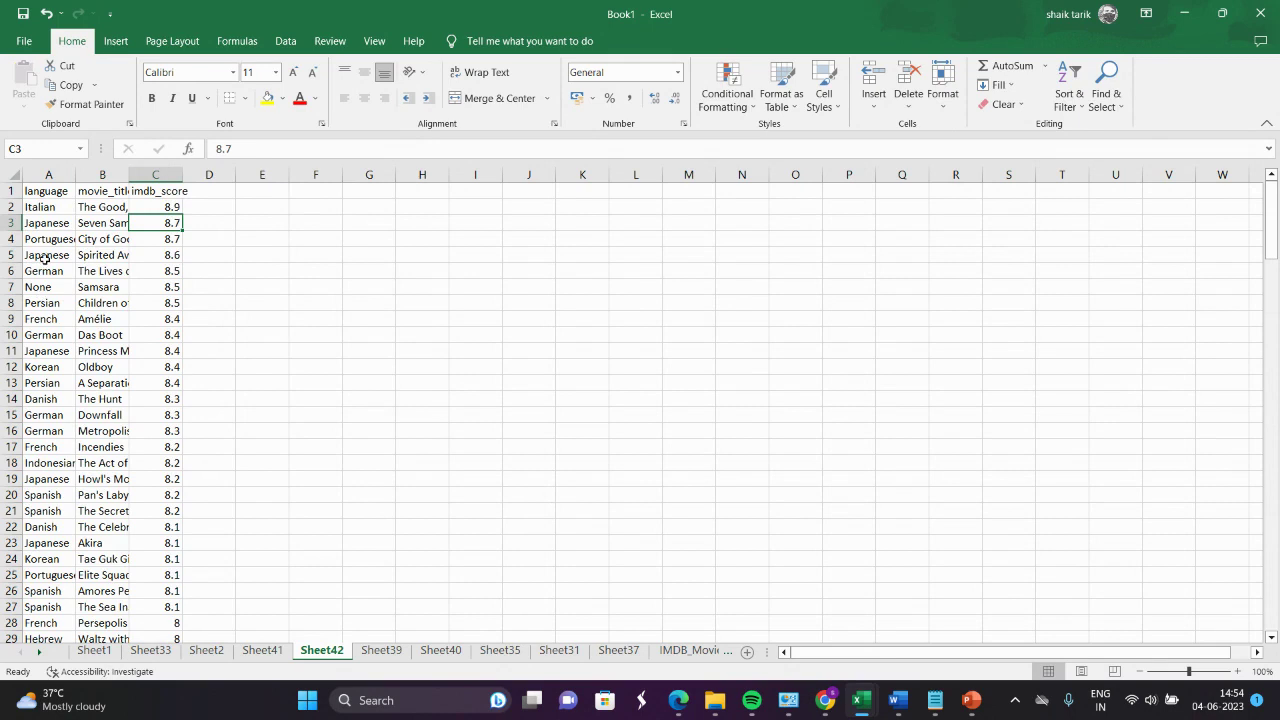
# - Switch to the IMDB Movie Analysis presentation in PowerPoint and review slides 16 and 17 on top foreign-language movies and best directors
pyautogui.click(1186, 13)
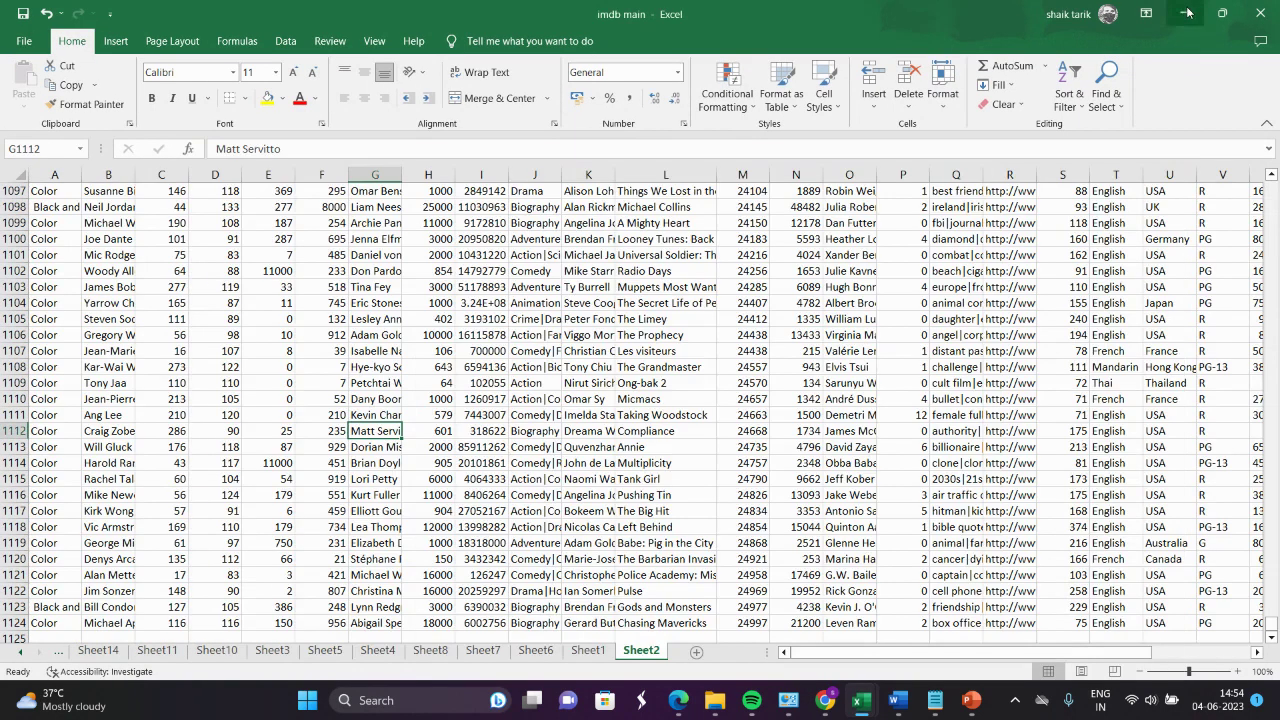
pyautogui.moveTo(973, 707)
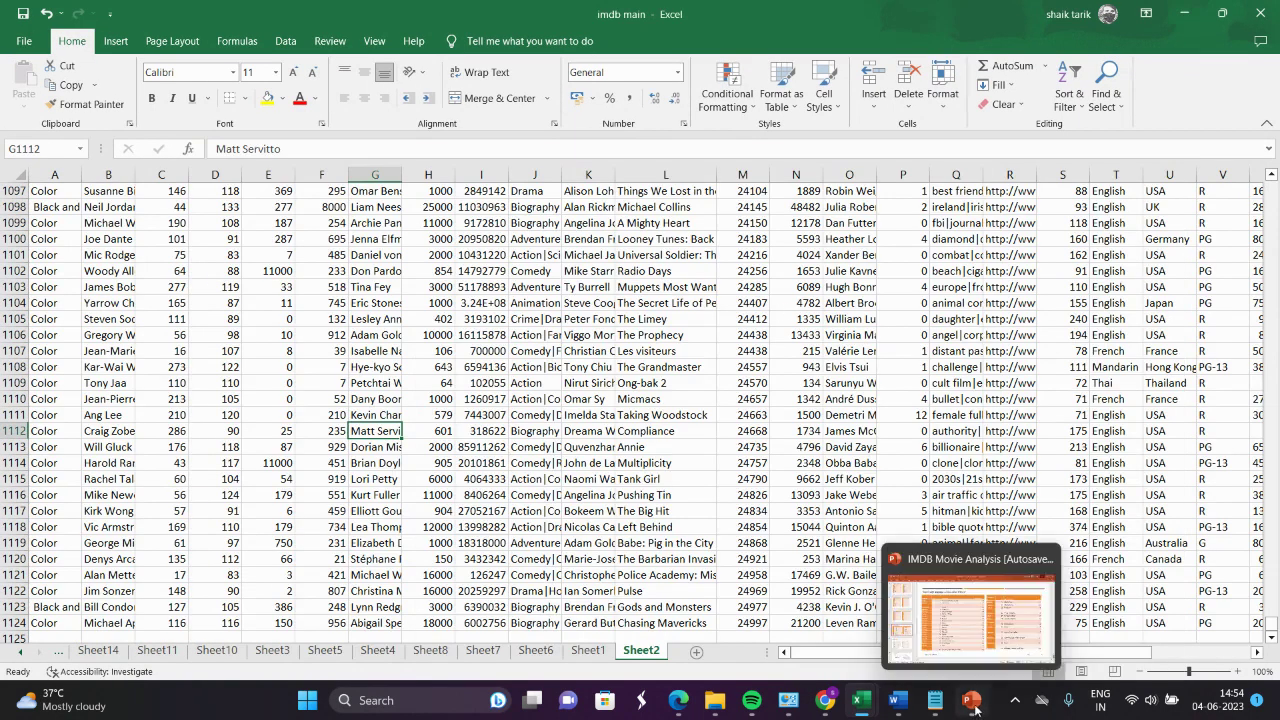
pyautogui.click(977, 590)
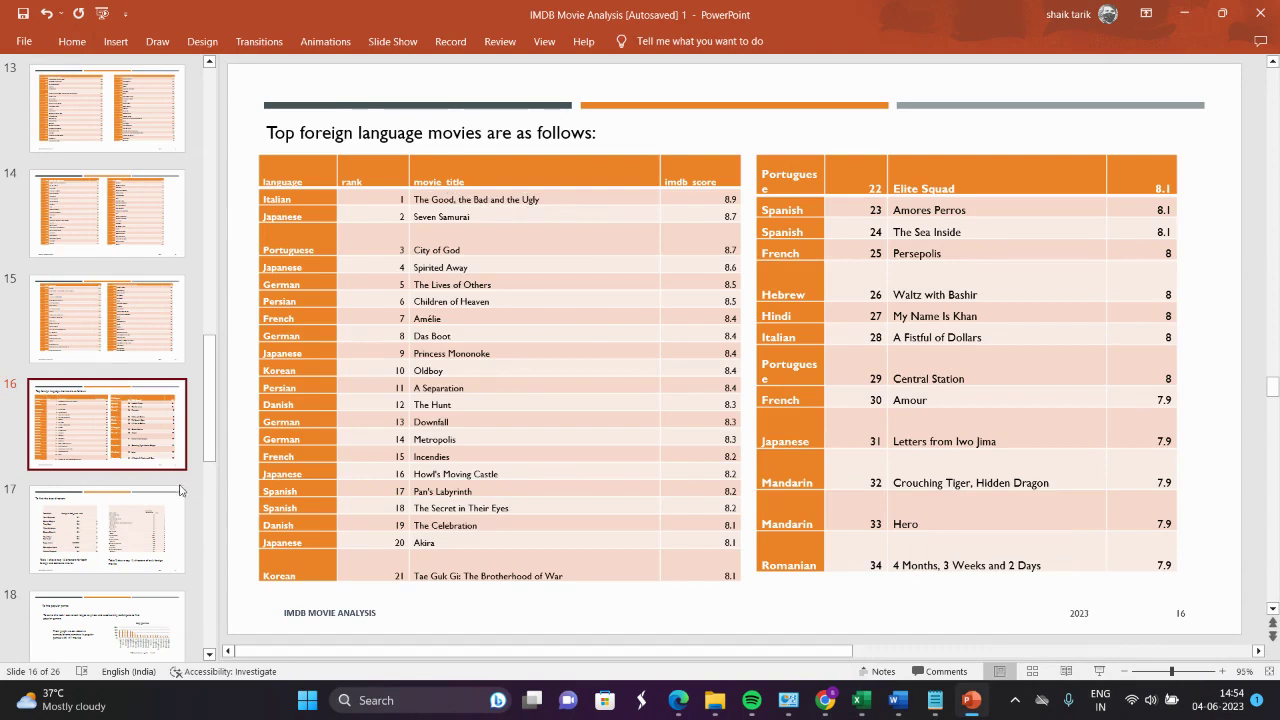
pyautogui.click(118, 517)
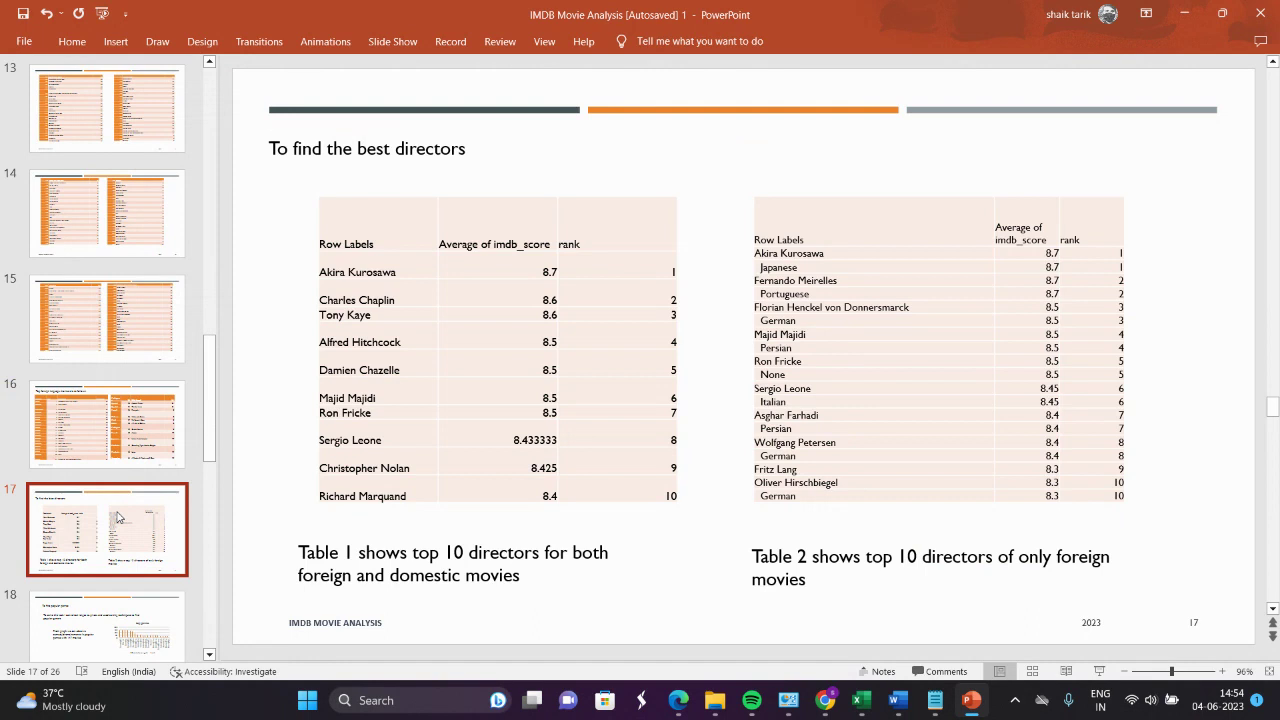
# - Return to the imdb main workbook in Excel and look through its list of worksheets
pyautogui.click(1187, 10)
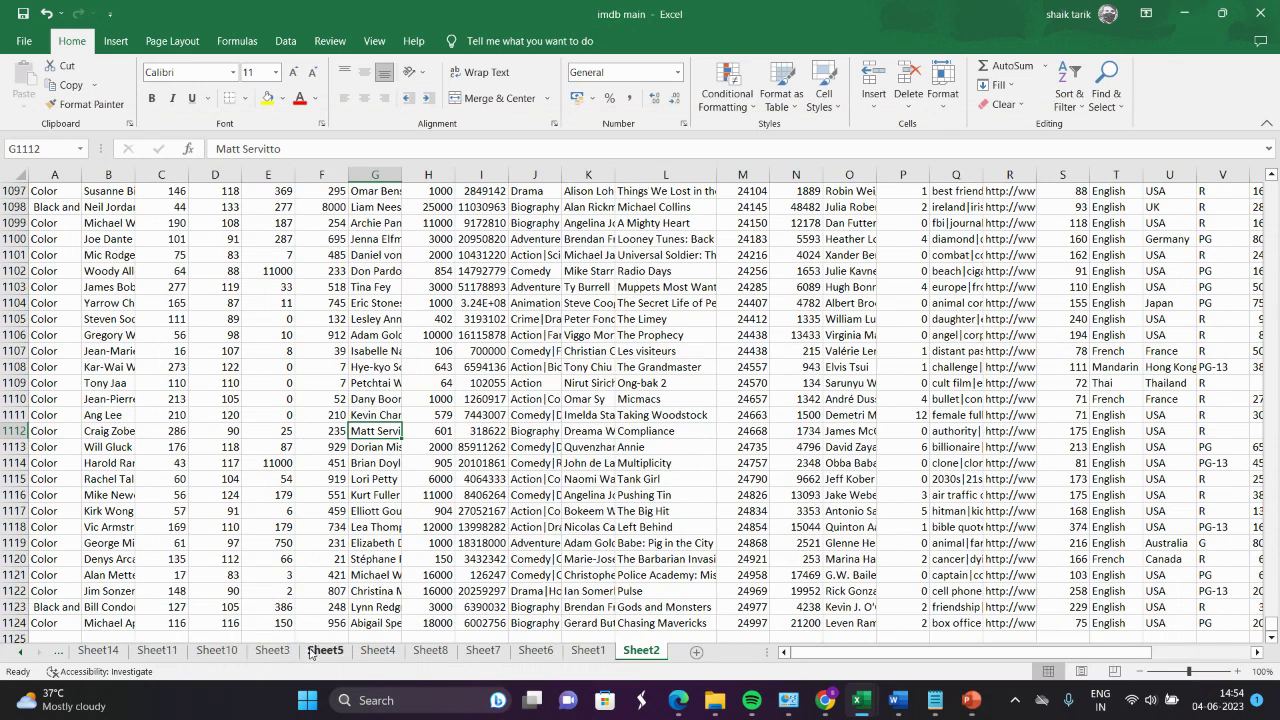
pyautogui.click(19, 652)
pyautogui.click(19, 652)
pyautogui.click(19, 652)
pyautogui.click(19, 652)
pyautogui.click(19, 652)
pyautogui.click(19, 654)
pyautogui.click(19, 654)
pyautogui.click(19, 654)
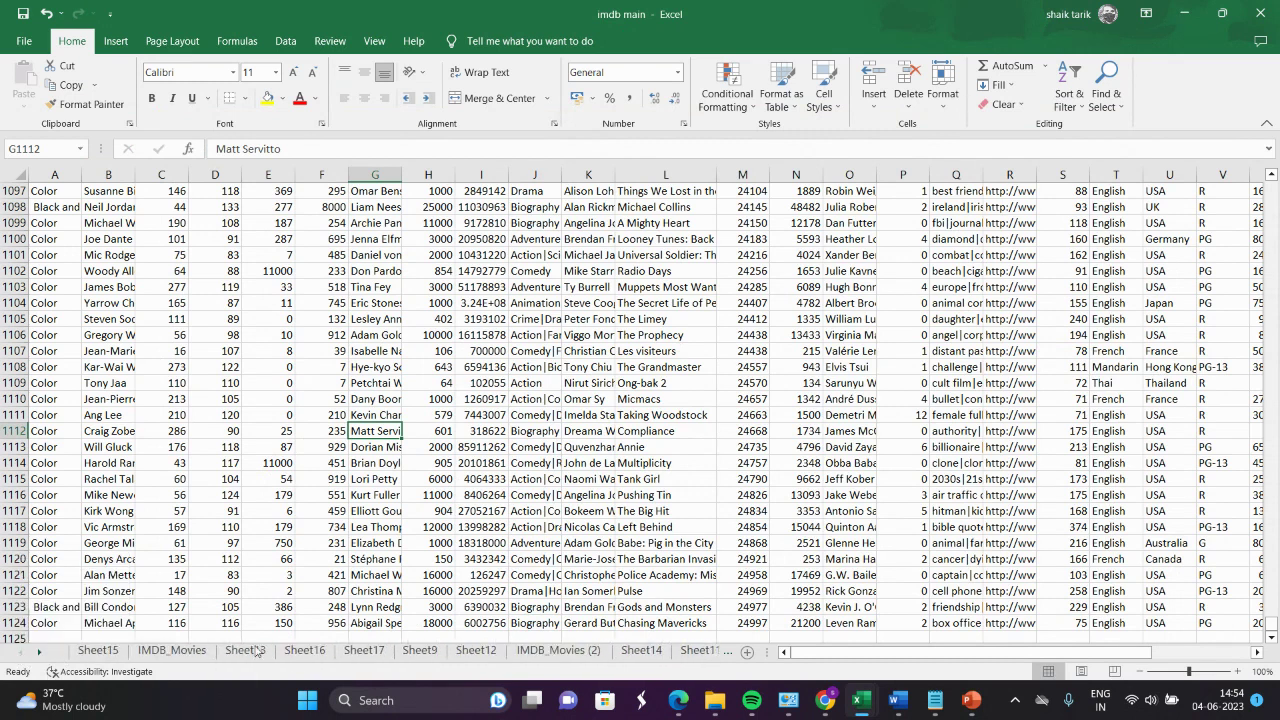
pyautogui.click(37, 654)
pyautogui.click(37, 654)
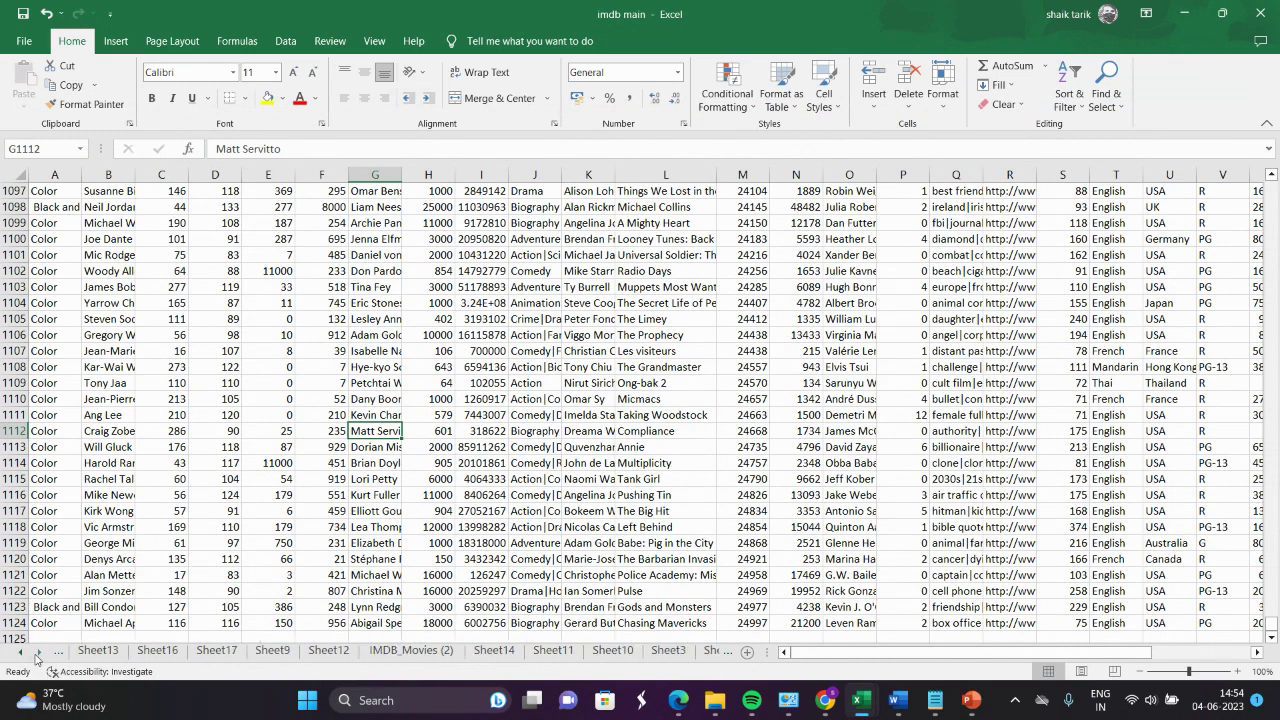
pyautogui.click(37, 654)
pyautogui.click(37, 654)
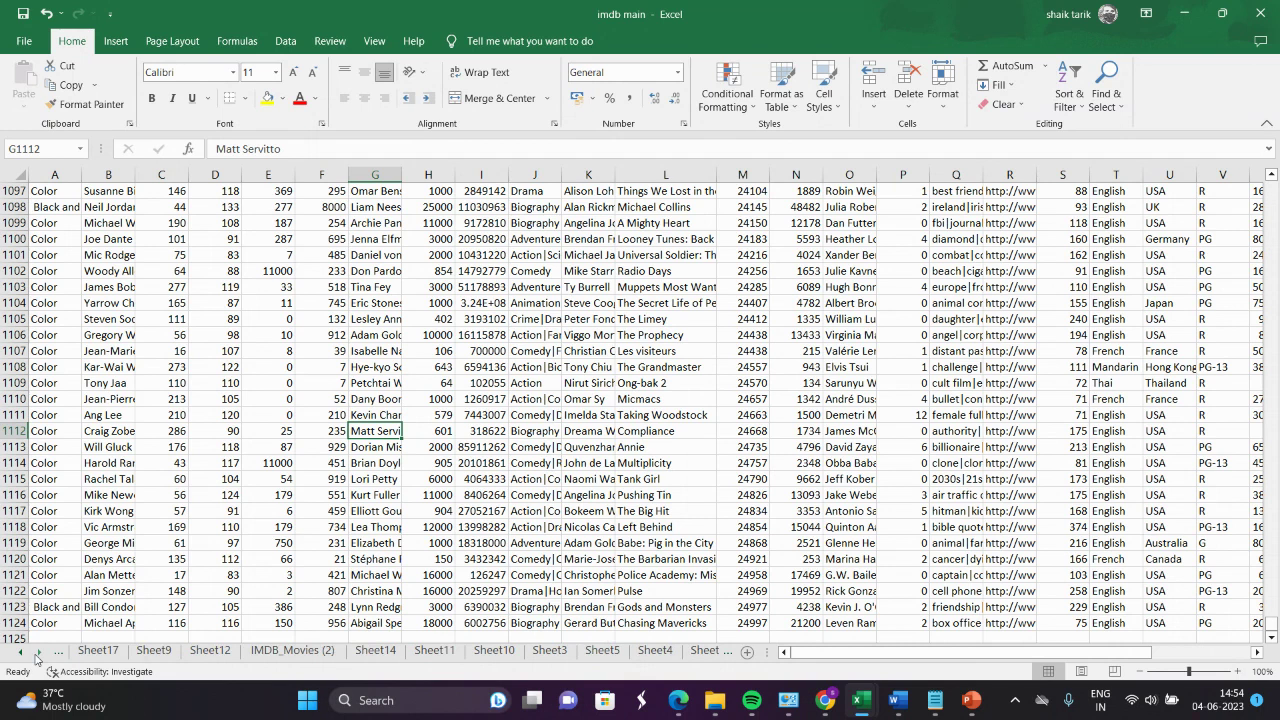
pyautogui.click(37, 654)
pyautogui.click(37, 654)
pyautogui.click(37, 654)
pyautogui.click(37, 654)
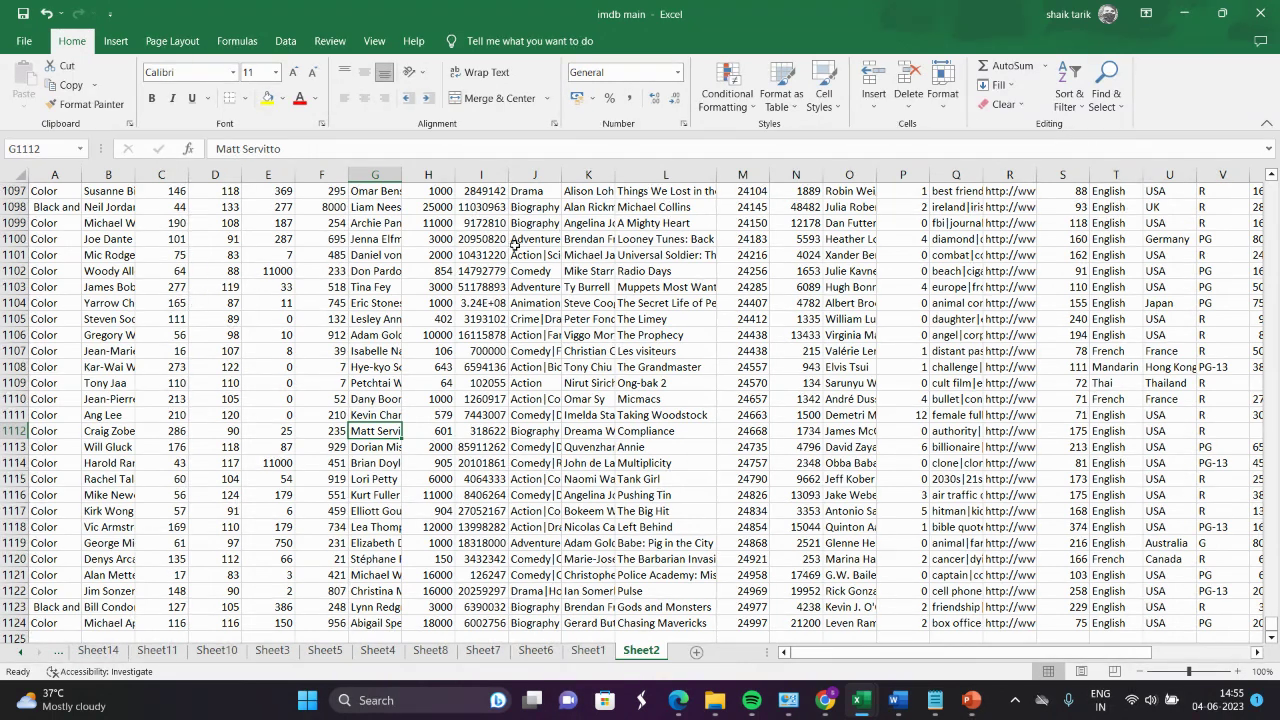
pyautogui.click(38, 42)
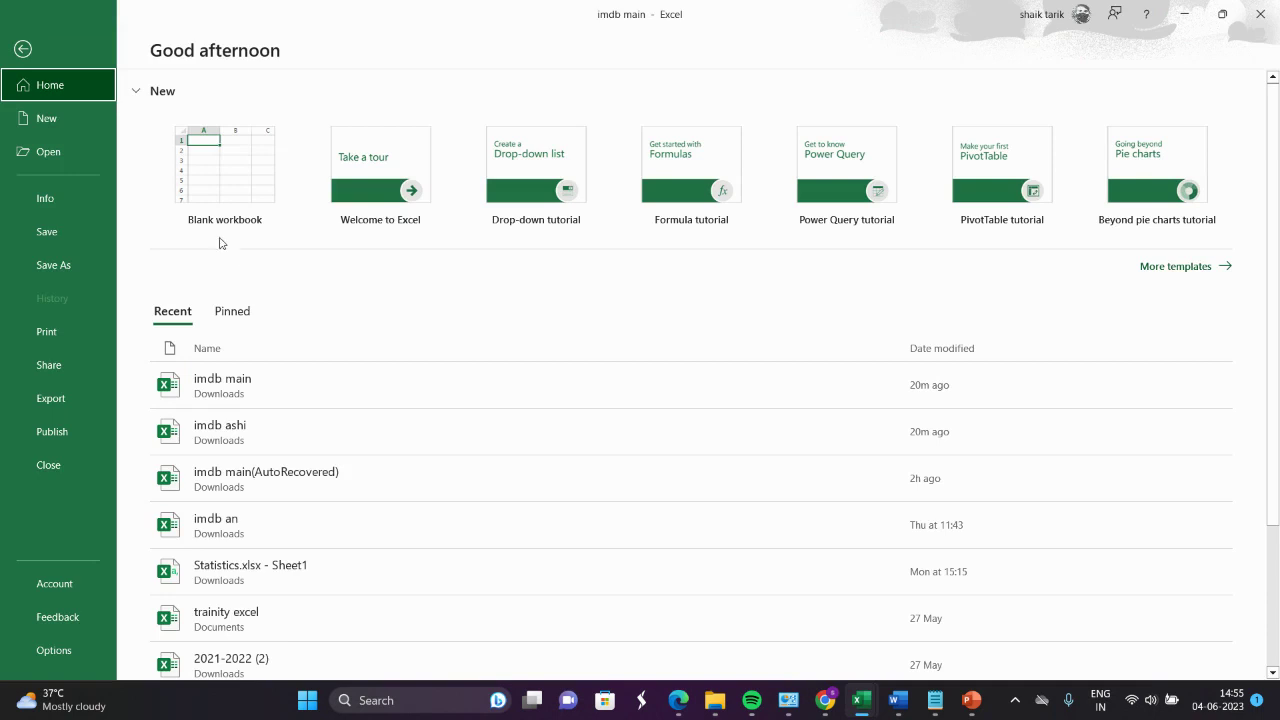
pyautogui.click(23, 49)
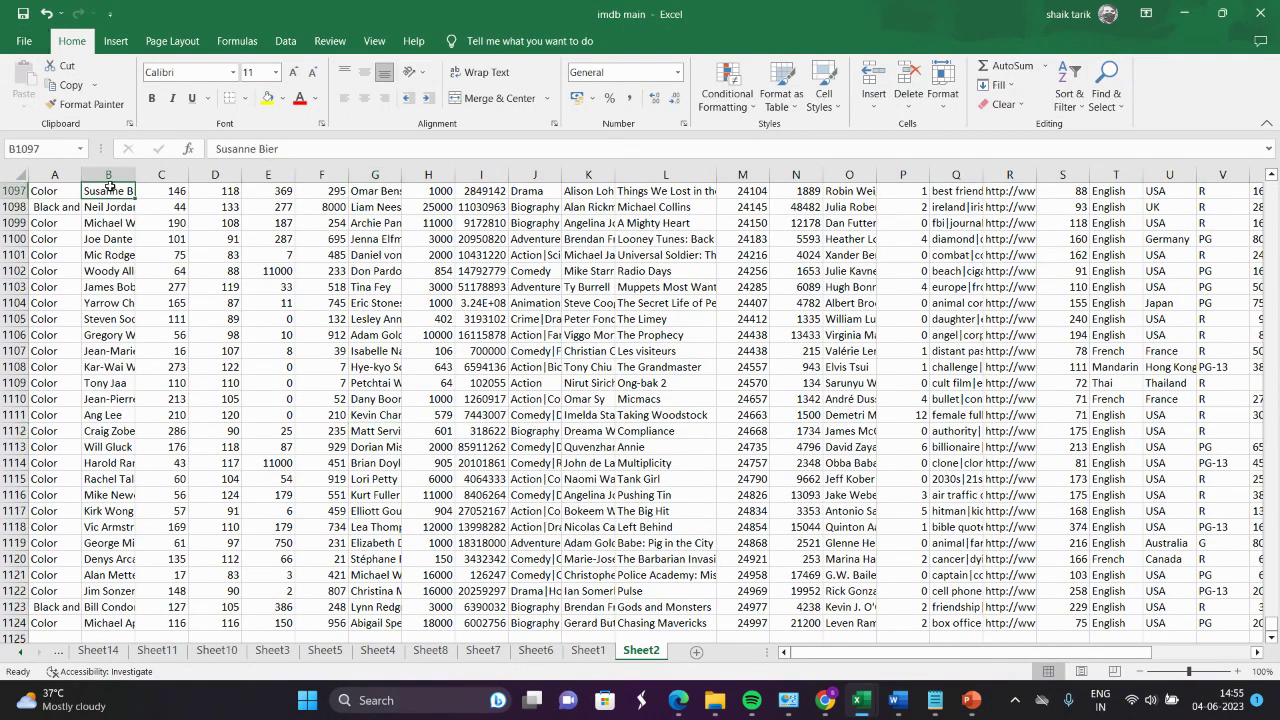
pyautogui.hotkey('ctrl', 'a')
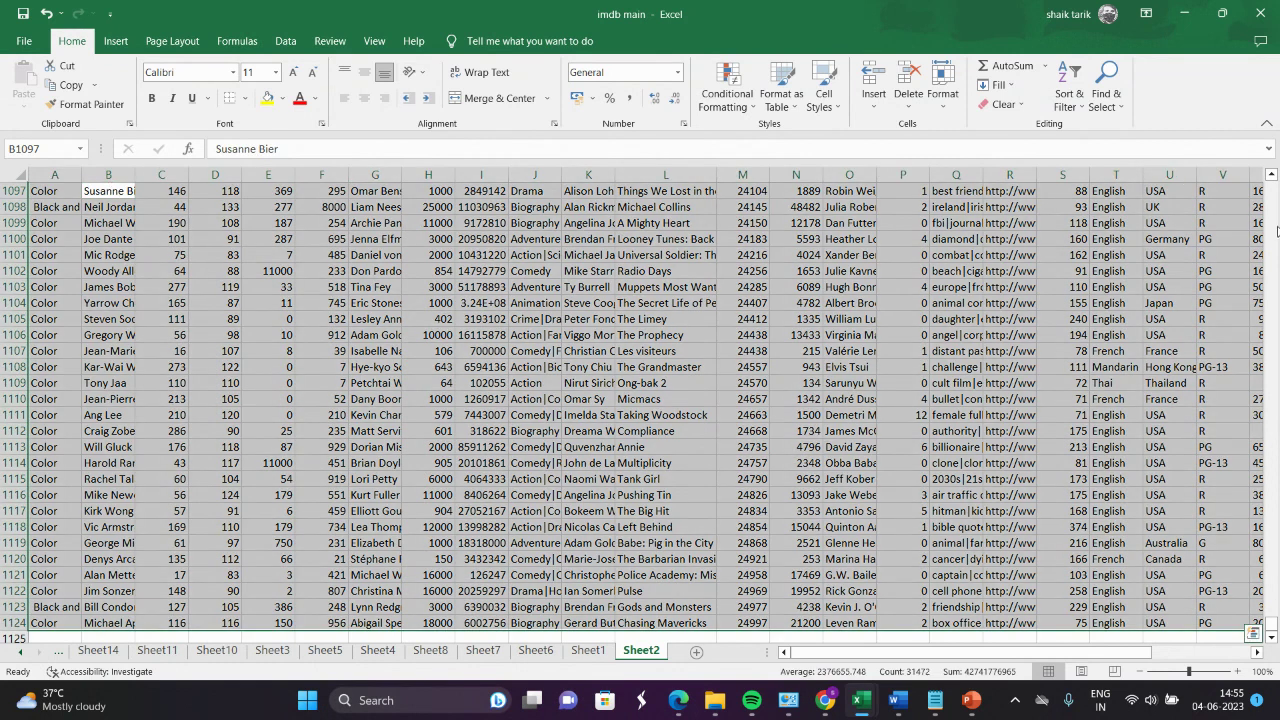
pyautogui.click(605, 652)
pyautogui.click(537, 651)
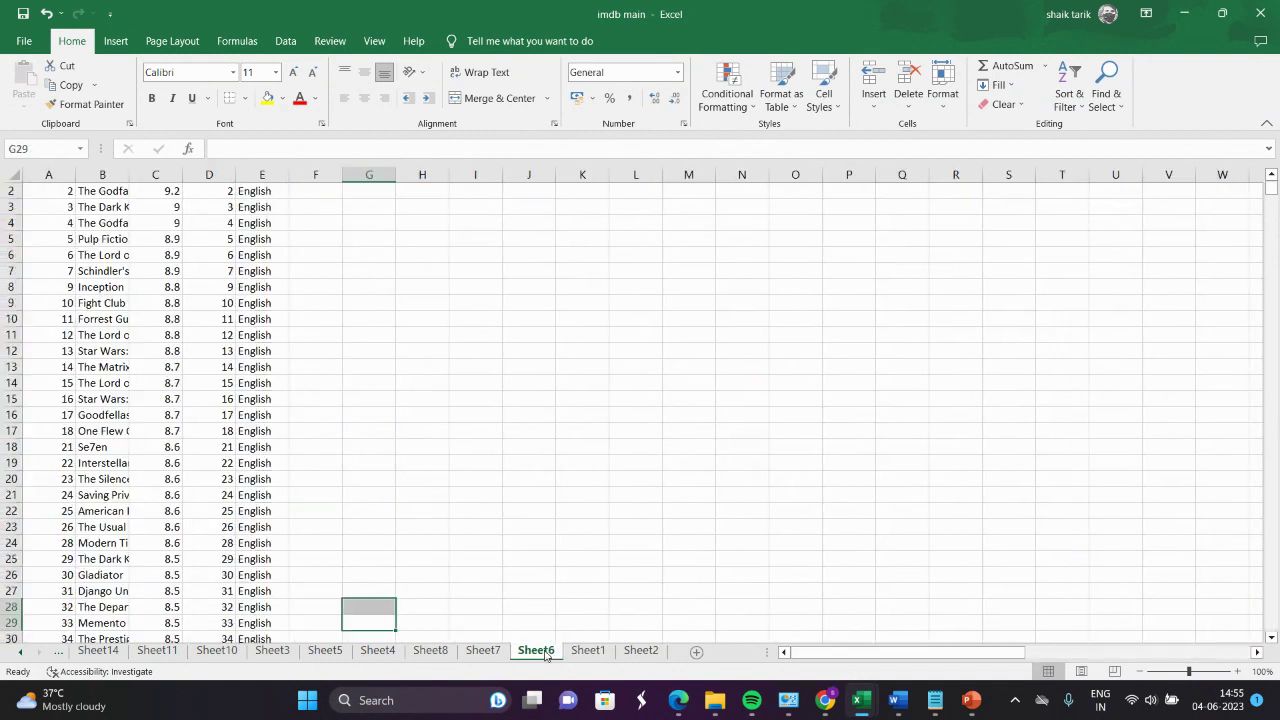
# - Switch to the Book1 workbook and insert a PivotTable on a new worksheet from the Sheet2 range A1:AE3724
pyautogui.moveTo(733, 686)
pyautogui.moveTo(858, 700)
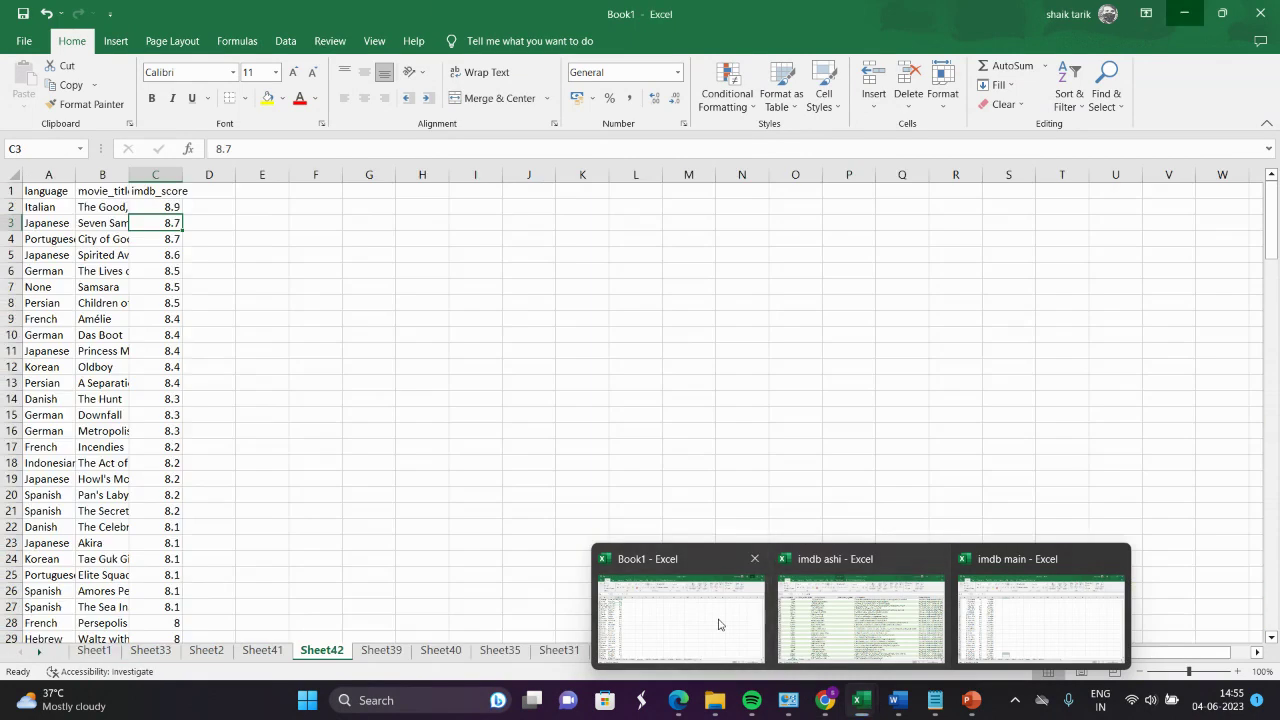
pyautogui.click(718, 624)
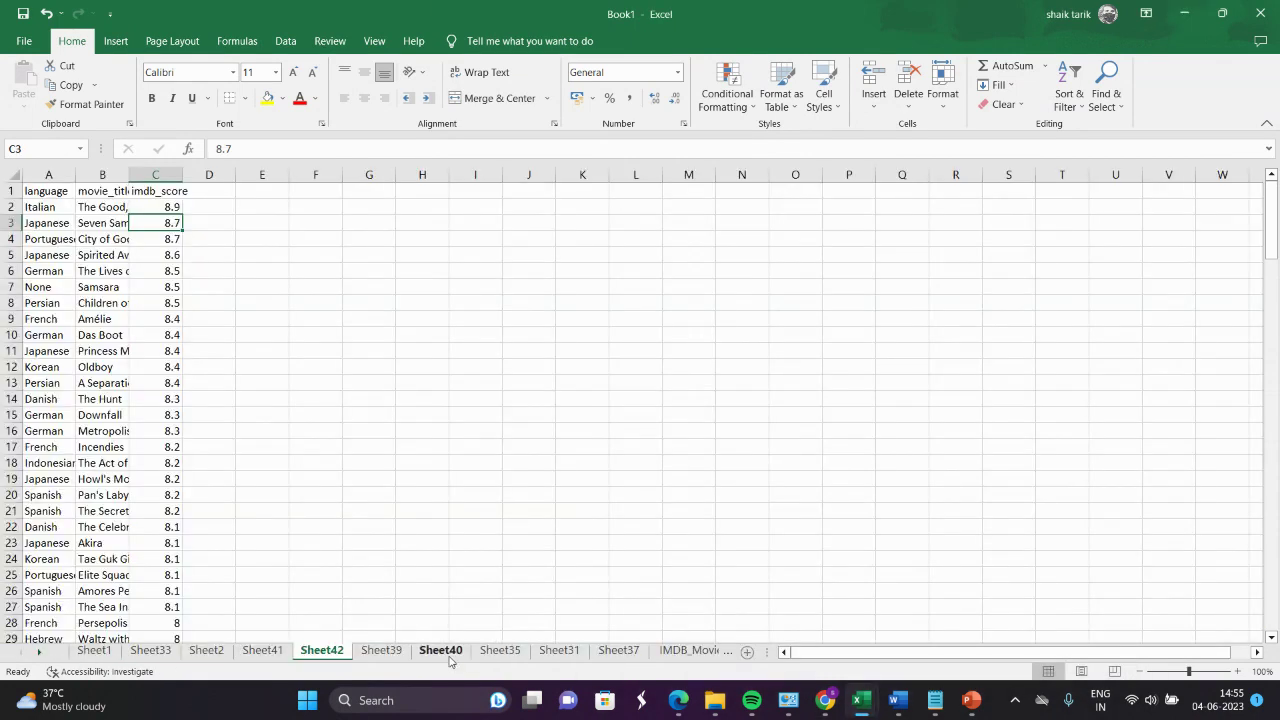
pyautogui.click(208, 651)
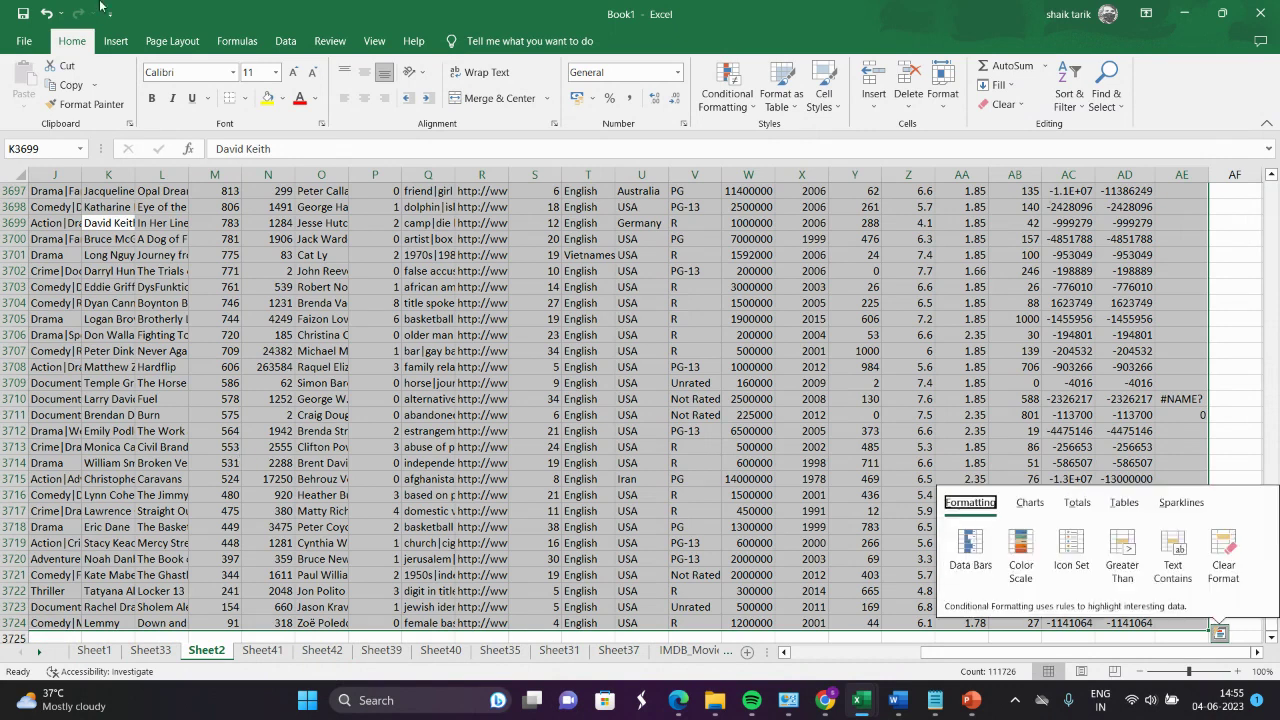
pyautogui.click(114, 41)
pyautogui.click(30, 97)
pyautogui.click(52, 130)
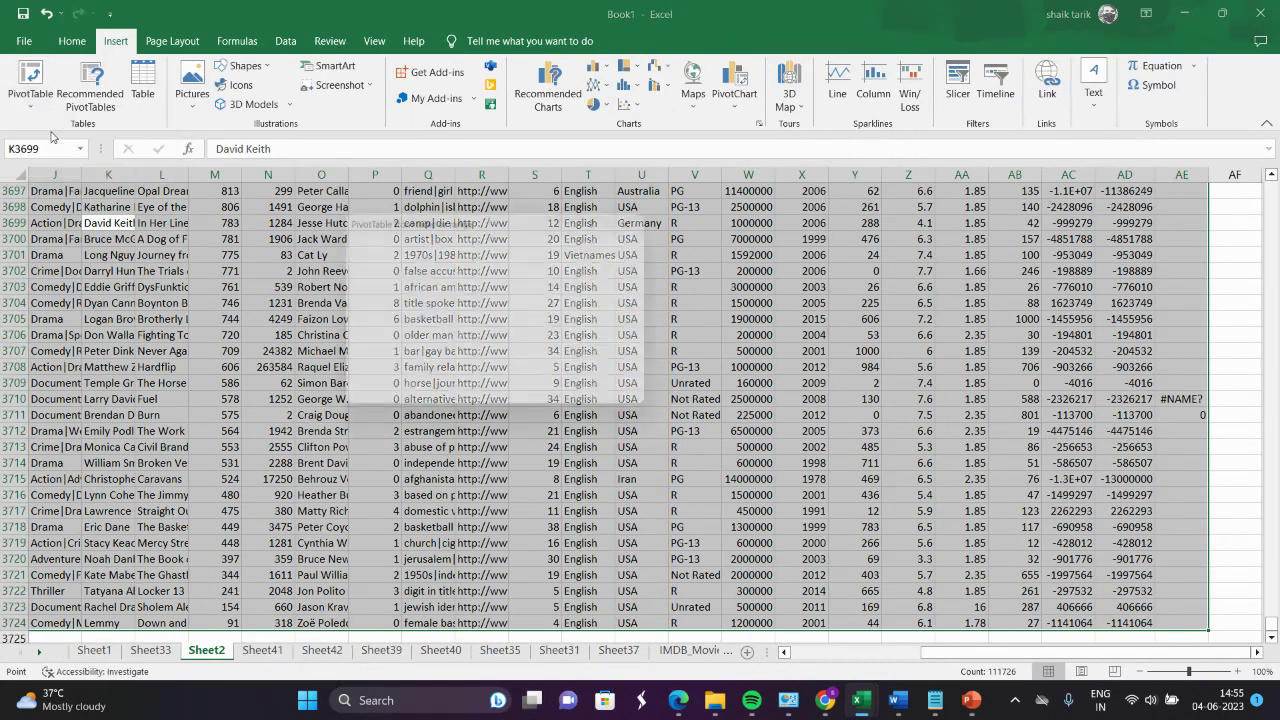
pyautogui.click(567, 402)
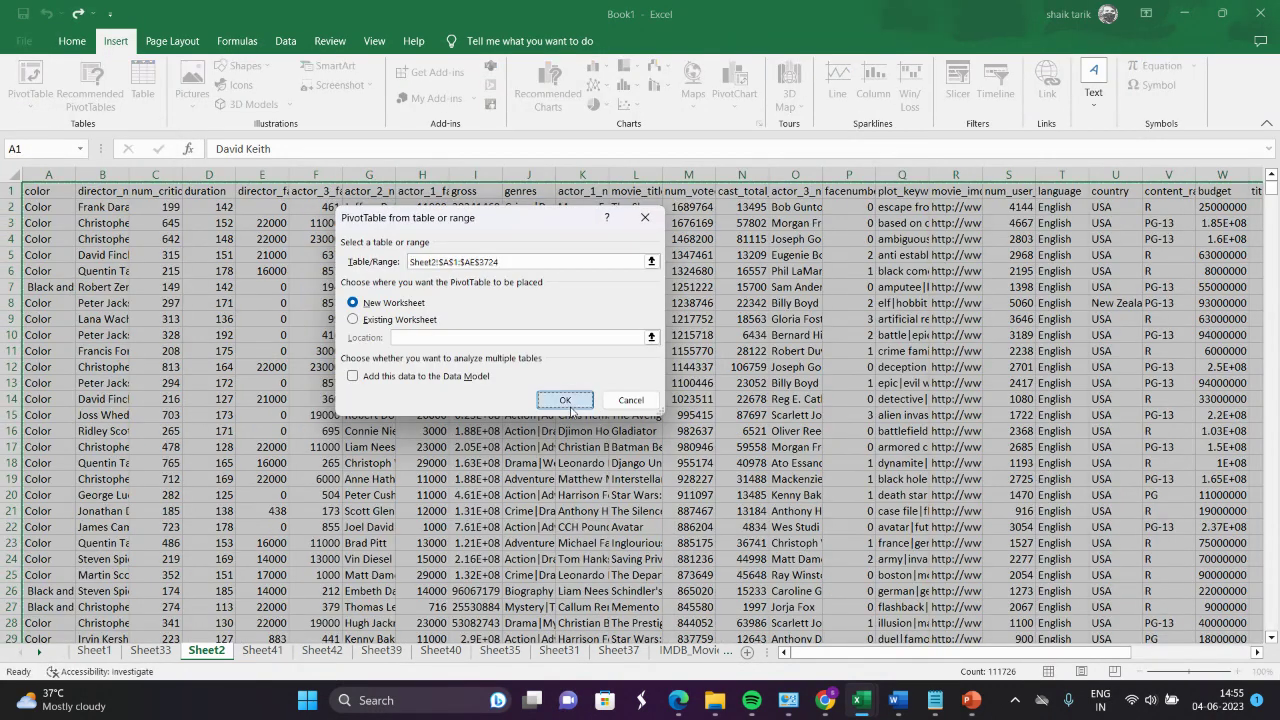
# - Add director_name to the PivotTable's rows and imdb_score to its values
pyautogui.click(1135, 253)
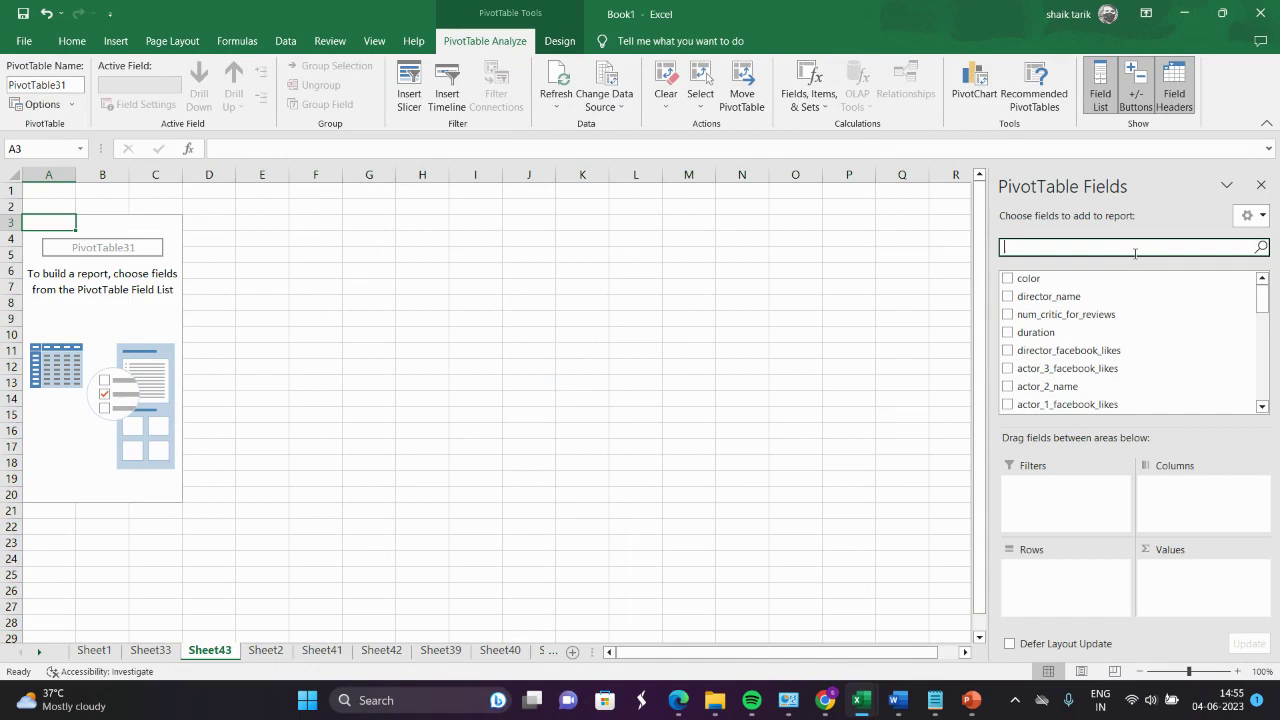
pyautogui.write('dic')
pyautogui.press('BackSpace')
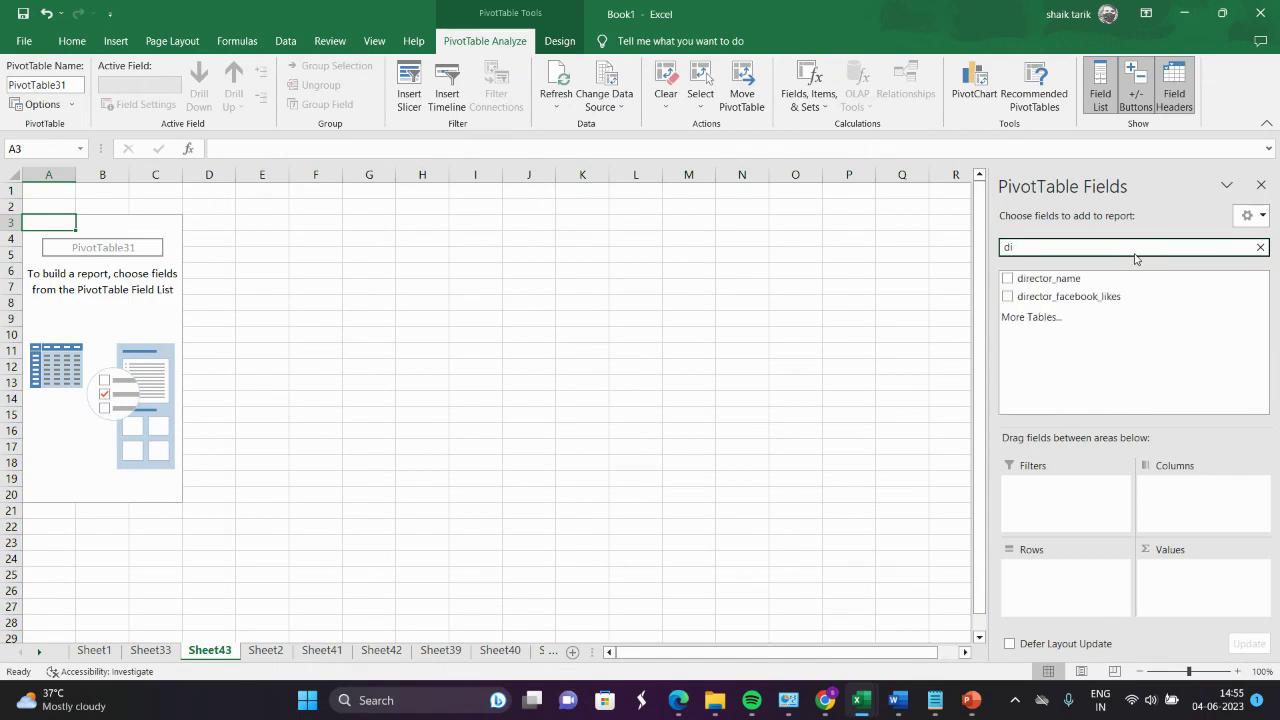
pyautogui.click(1007, 280)
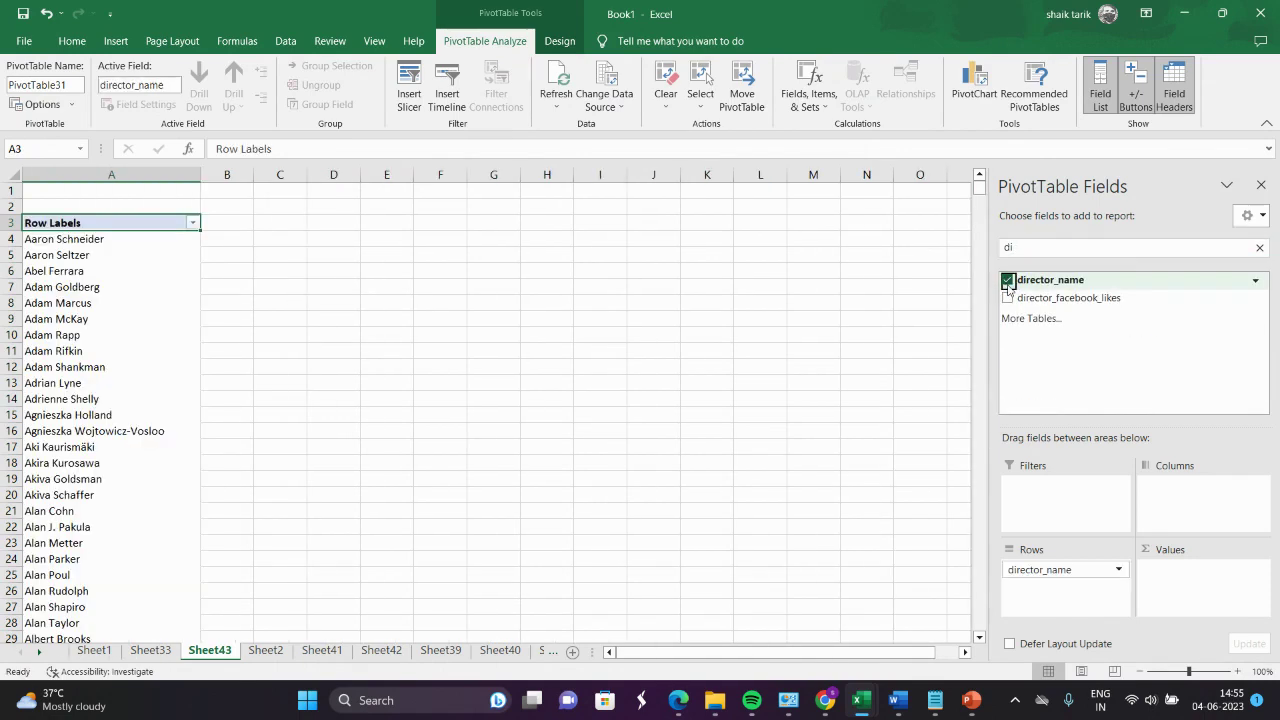
pyautogui.click(1259, 247)
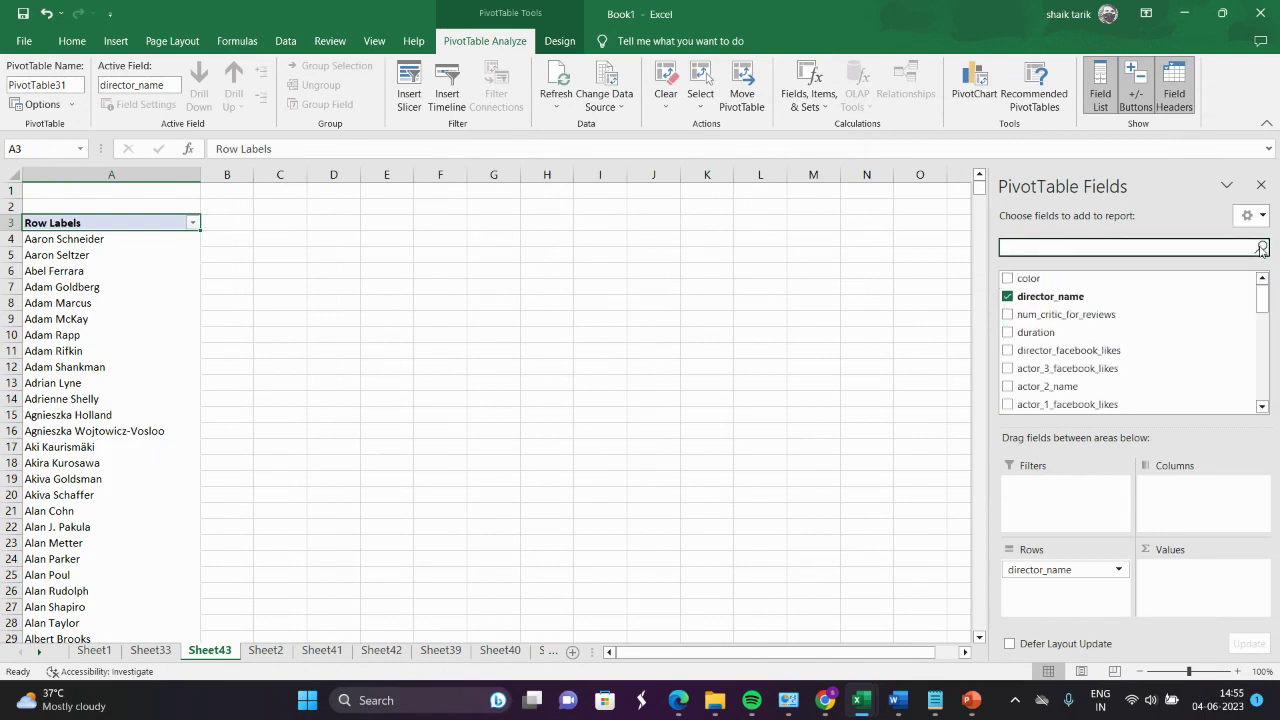
pyautogui.write('im')
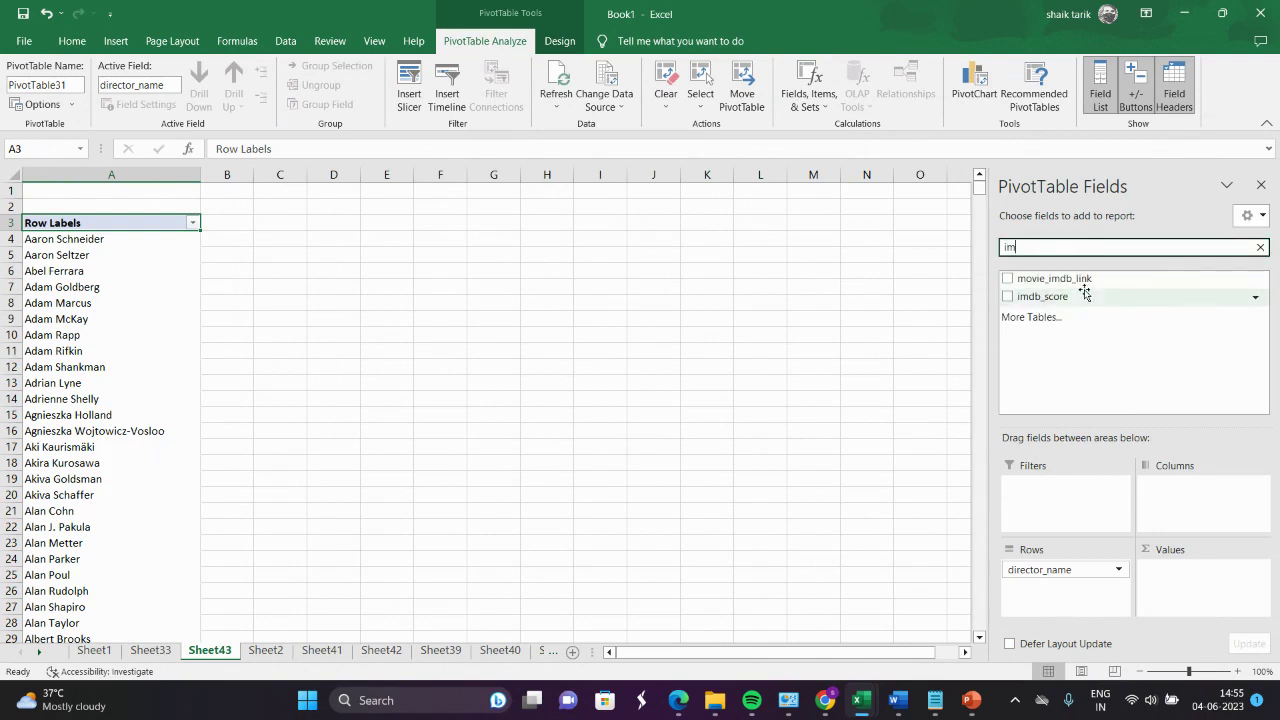
pyautogui.click(1007, 297)
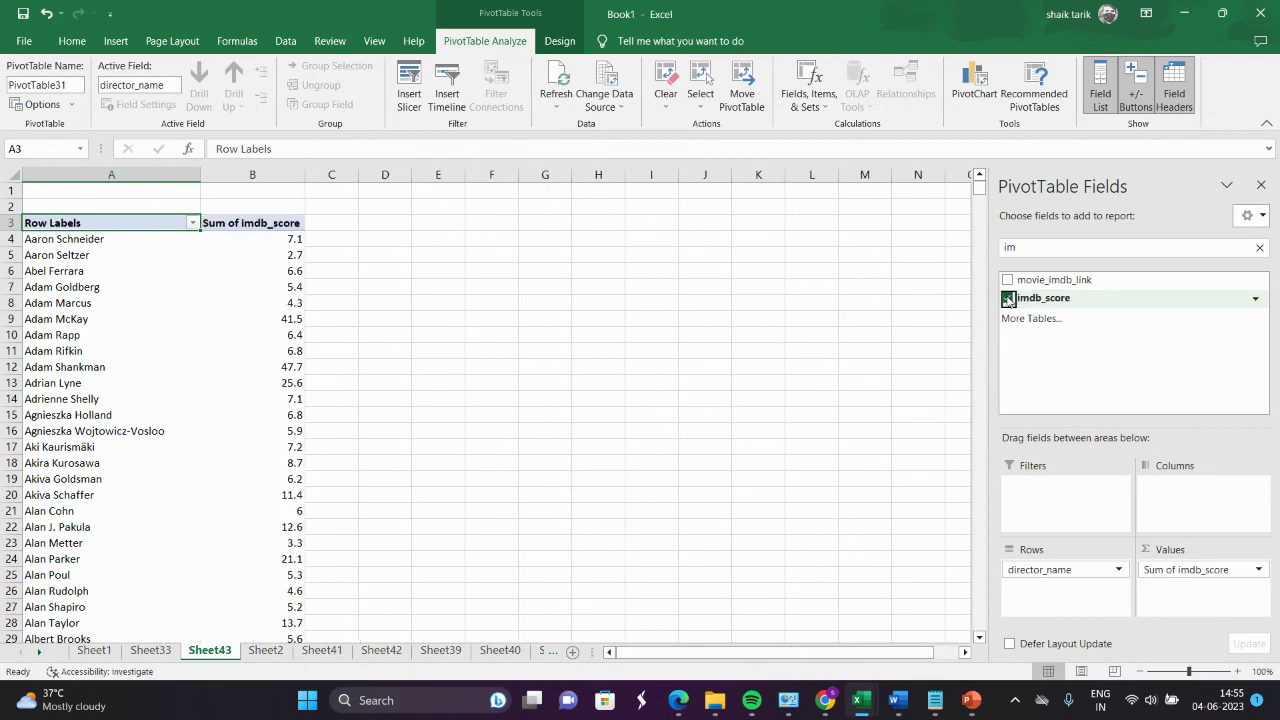
# - Summarize the PivotTable's imdb_score values by Average instead of Sum
pyautogui.click(1236, 572)
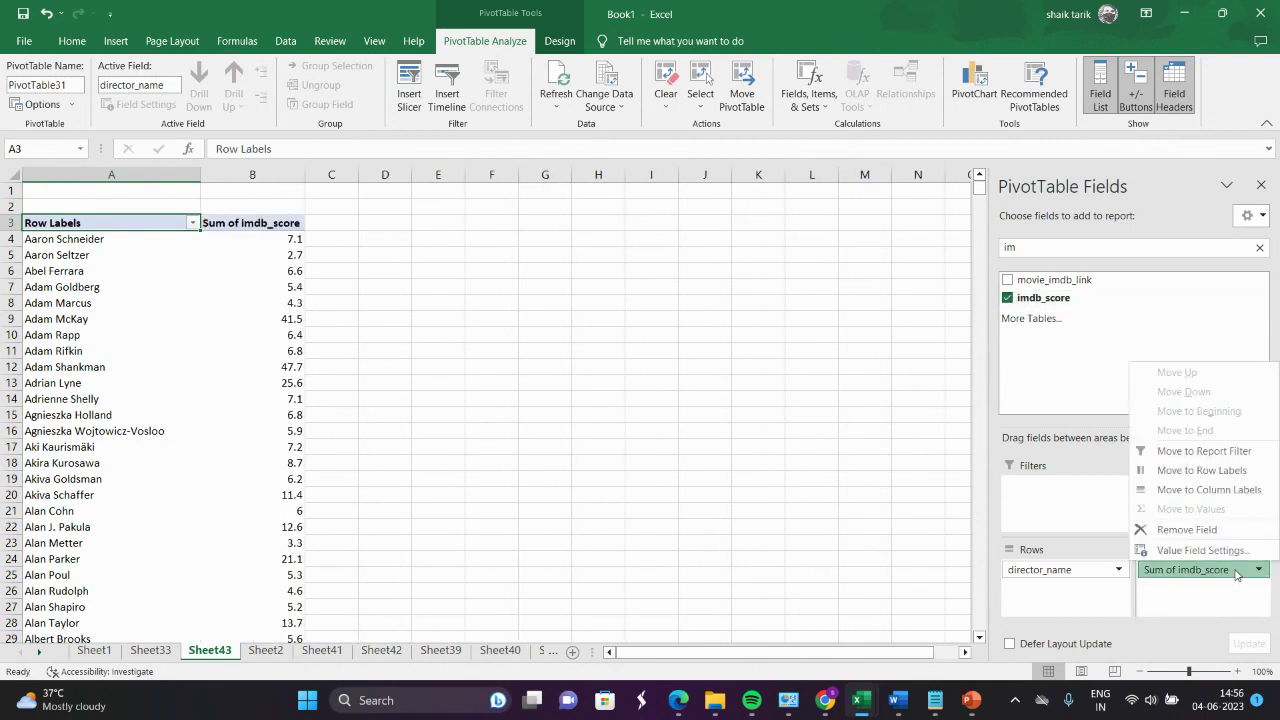
pyautogui.click(1204, 550)
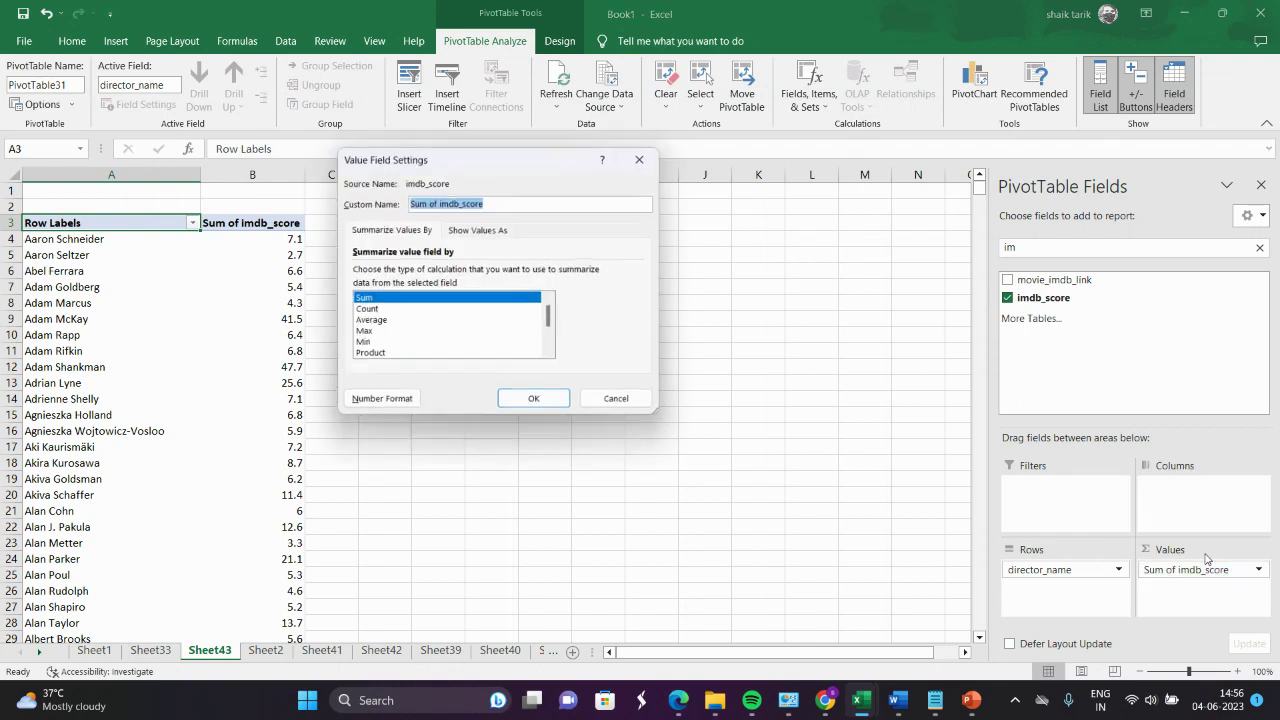
pyautogui.click(390, 323)
pyautogui.click(536, 402)
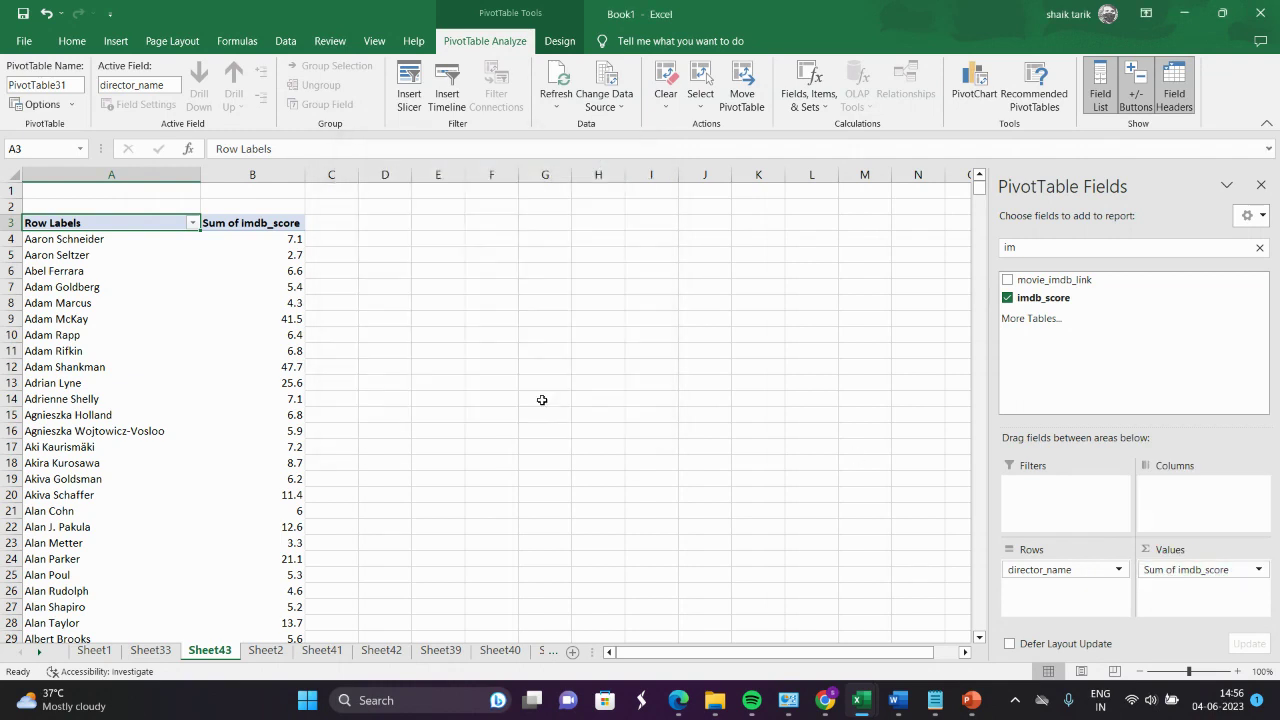
# - Sort the directors by average imdb_score from largest to smallest
pyautogui.rightClick(273, 338)
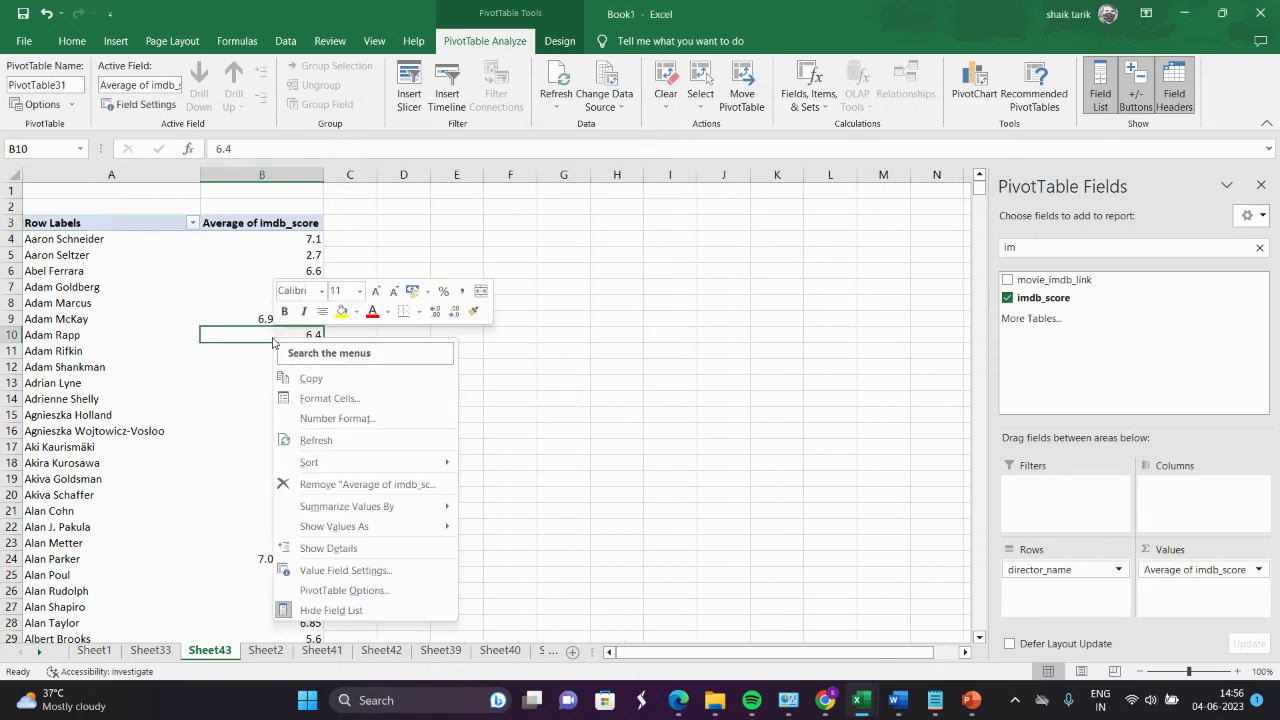
pyautogui.moveTo(332, 464)
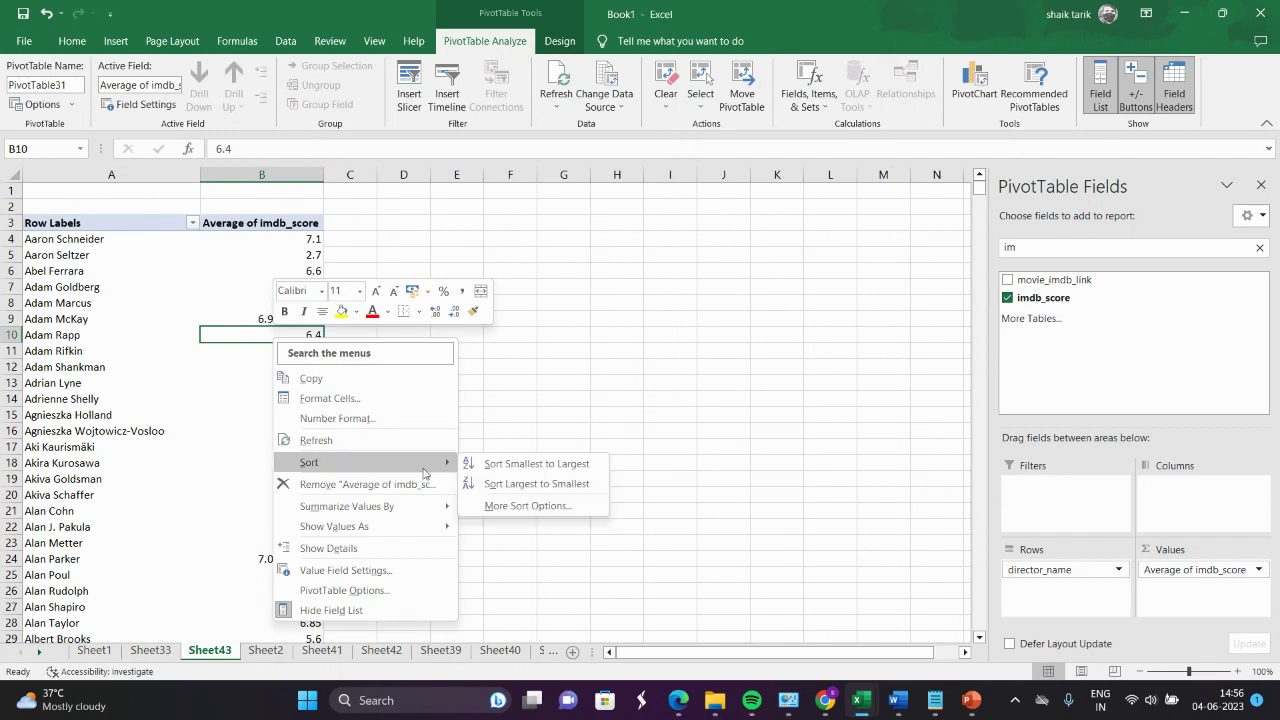
pyautogui.click(518, 486)
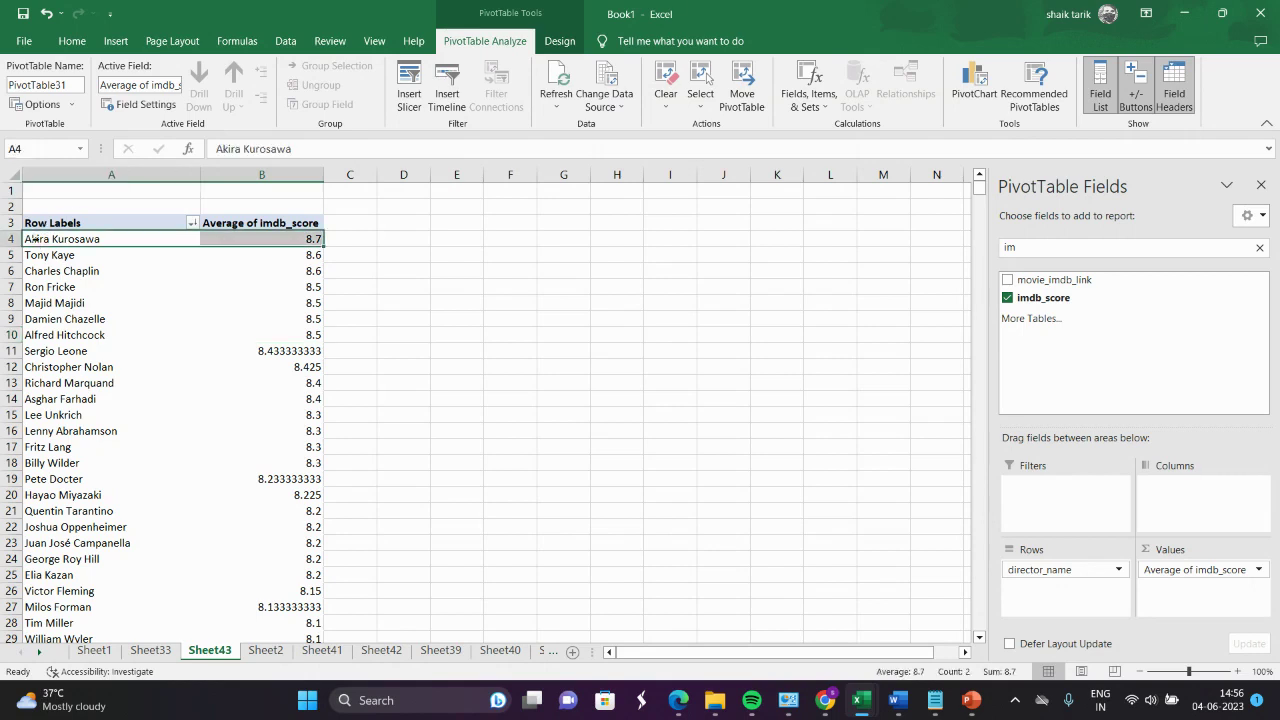
# - Select the top directors in the PivotTable and compare them with the best directors tables on slide 17 in PowerPoint
pyautogui.moveTo(30, 237); pyautogui.dragTo(111, 431)
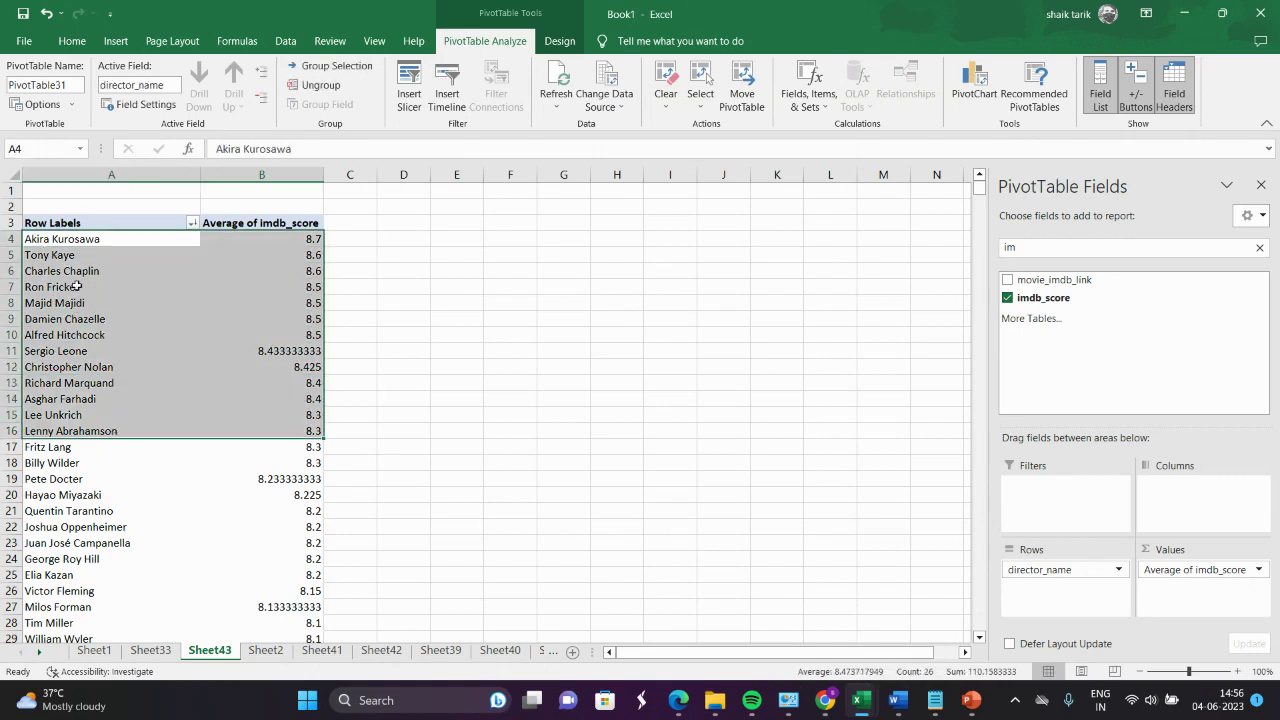
pyautogui.moveTo(971, 700)
pyautogui.click(945, 645)
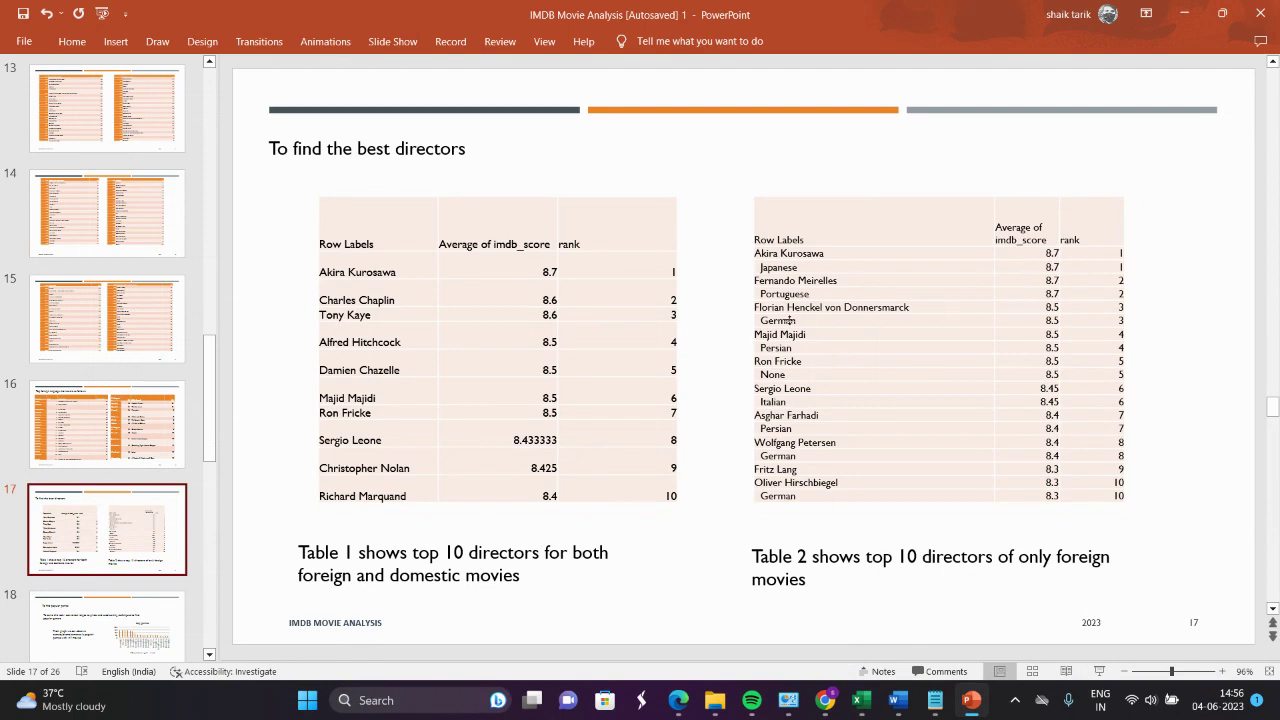
# - Return to the Book1 workbook in Excel and sort the Sheet41 movies by imdb_score from largest to smallest
pyautogui.moveTo(860, 700)
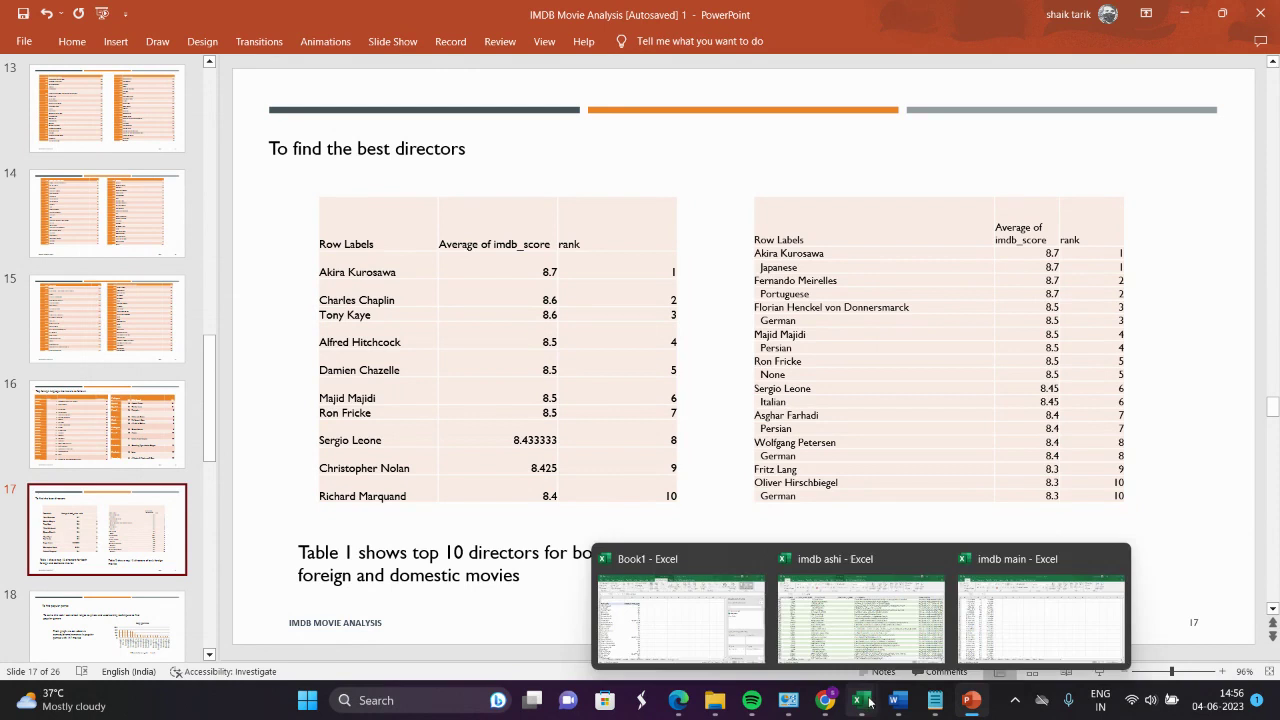
pyautogui.click(815, 610)
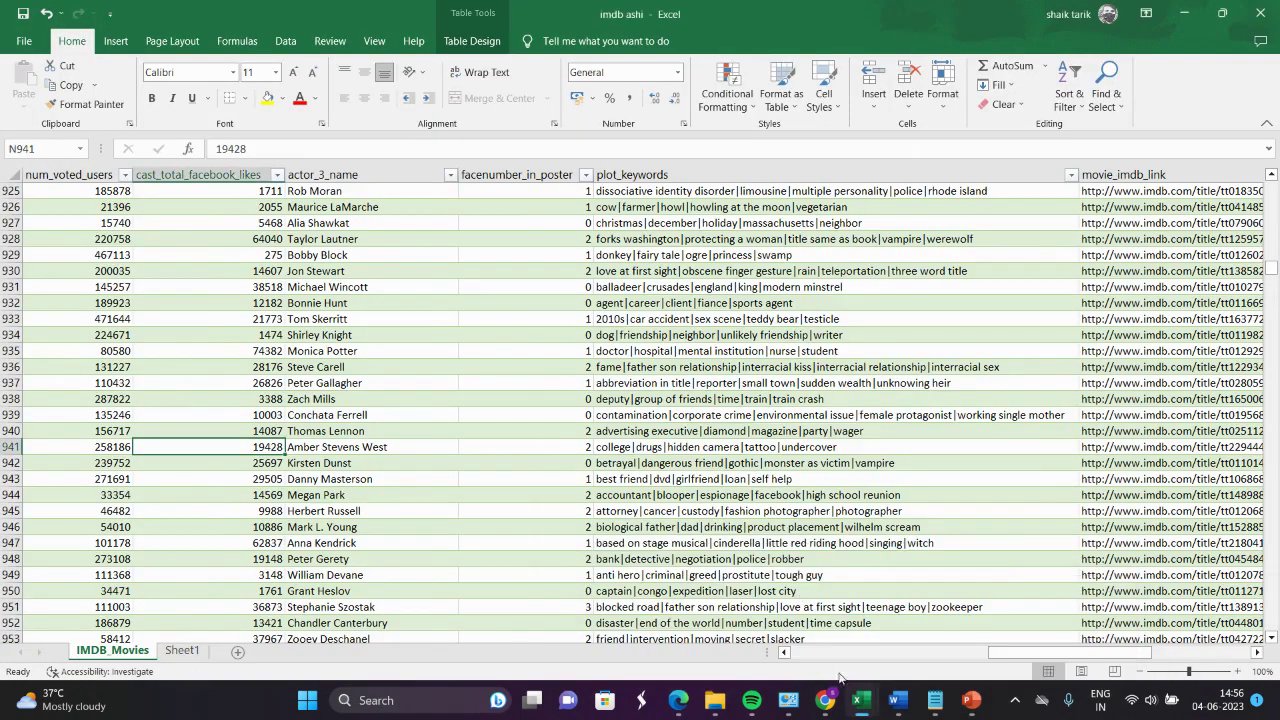
pyautogui.moveTo(858, 700)
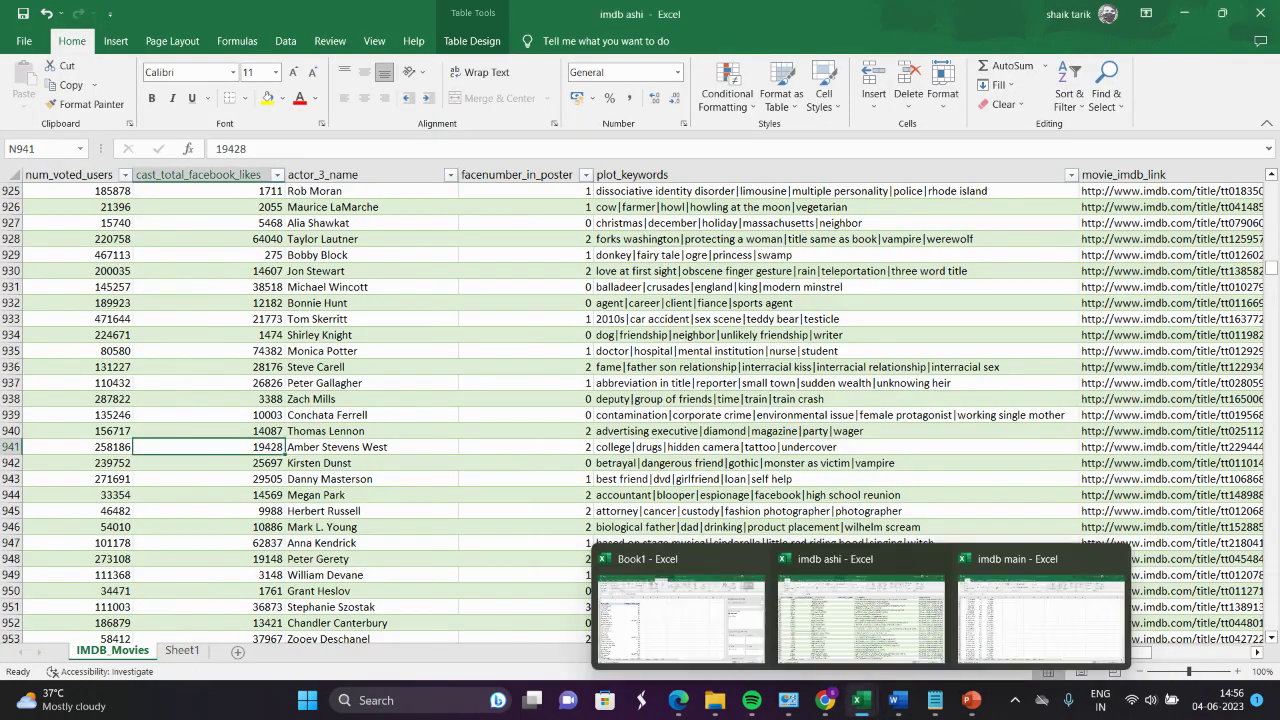
pyautogui.click(682, 637)
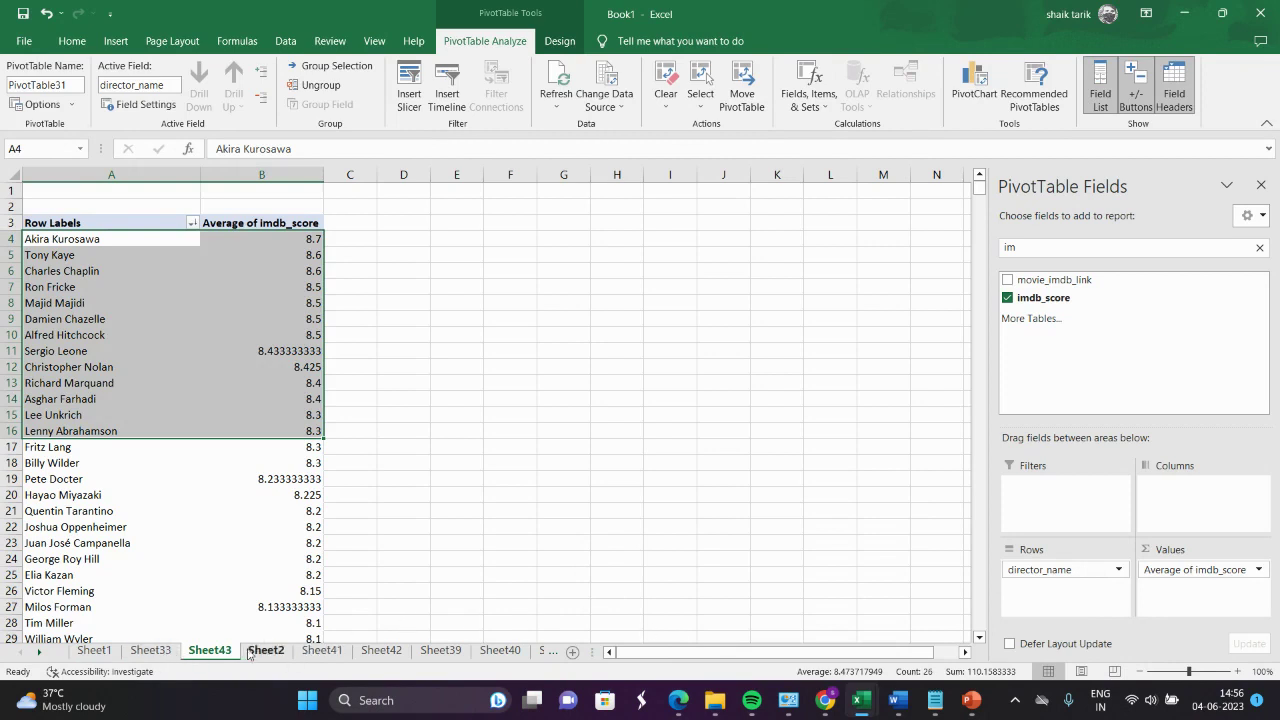
pyautogui.click(324, 653)
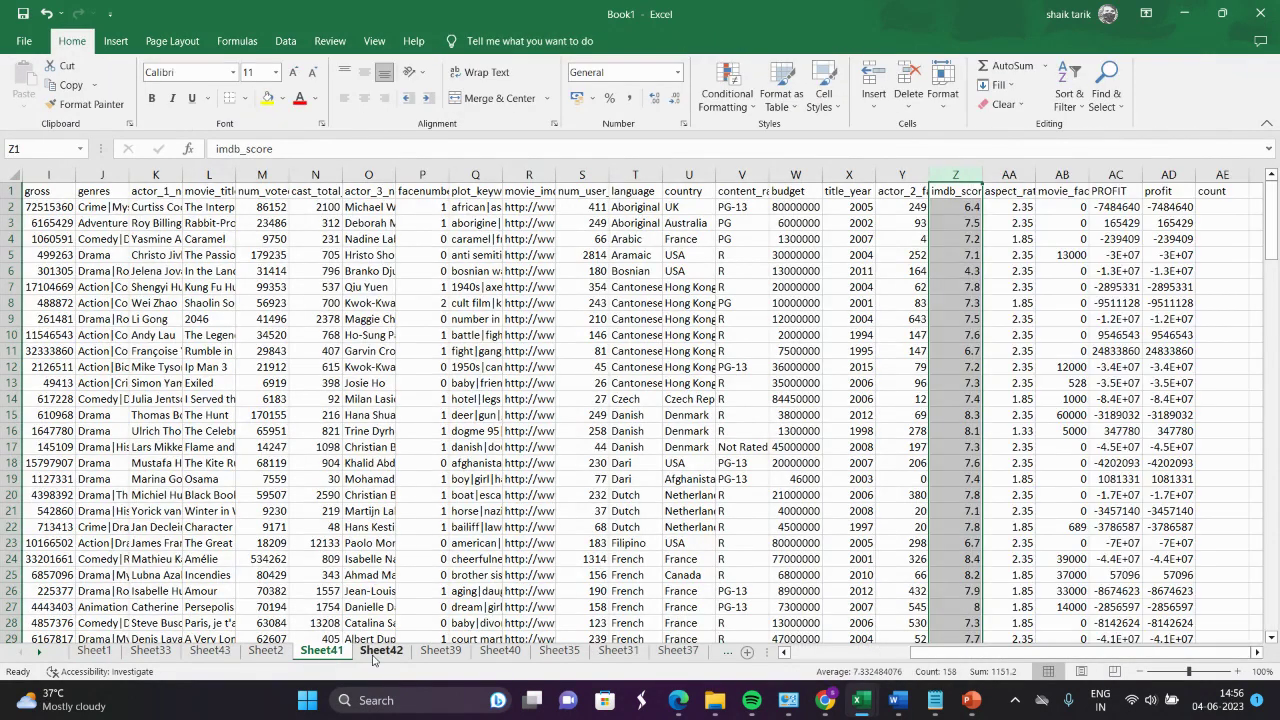
pyautogui.click(378, 651)
pyautogui.click(328, 652)
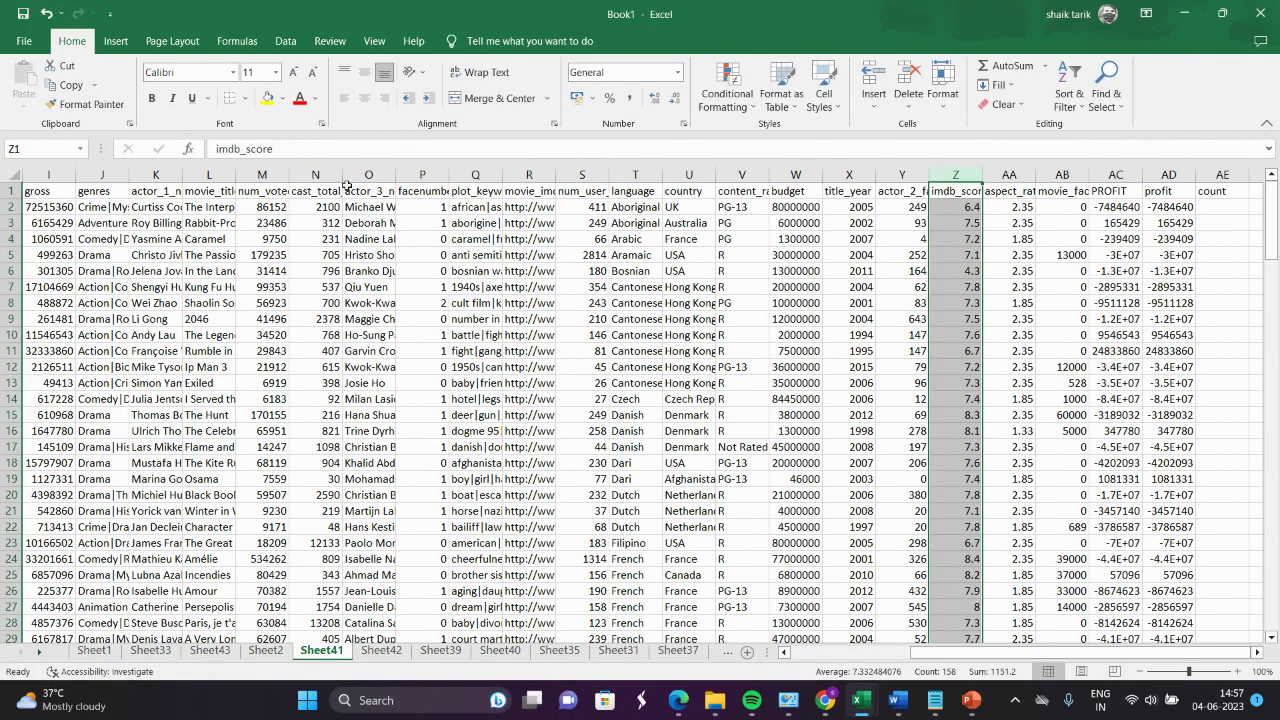
pyautogui.rightClick(954, 207)
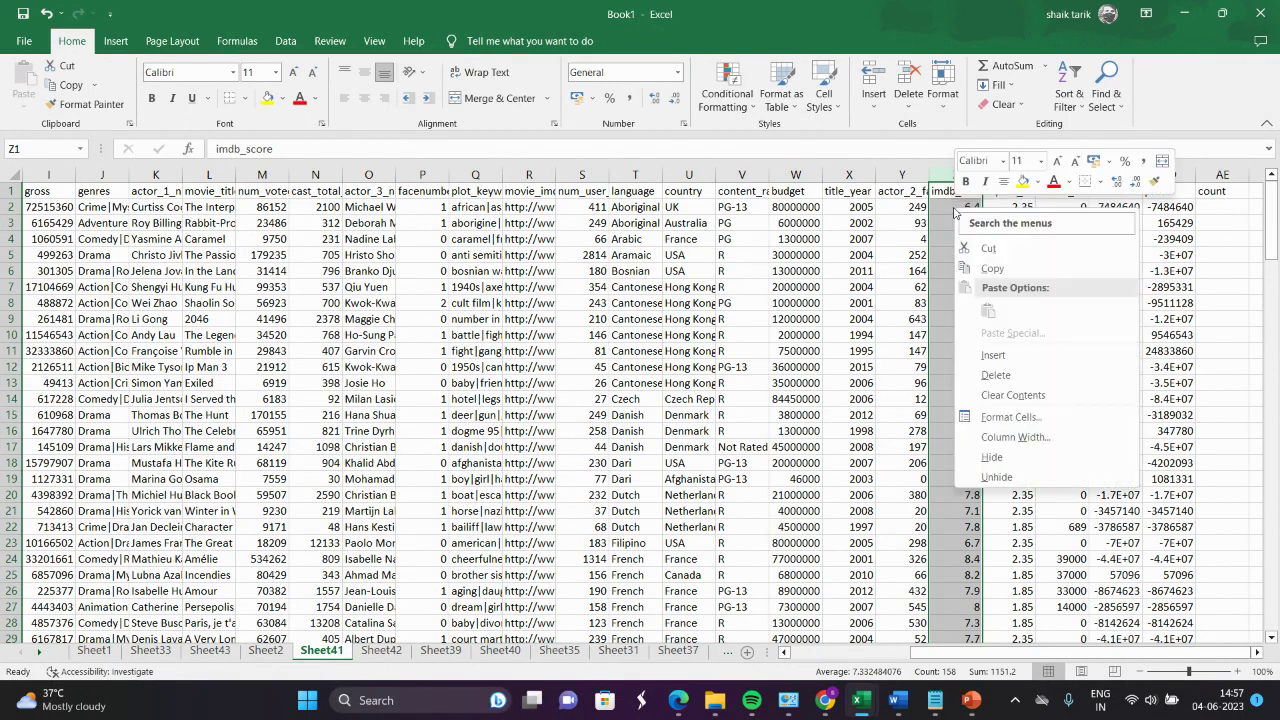
pyautogui.click(938, 356)
pyautogui.rightClick(938, 356)
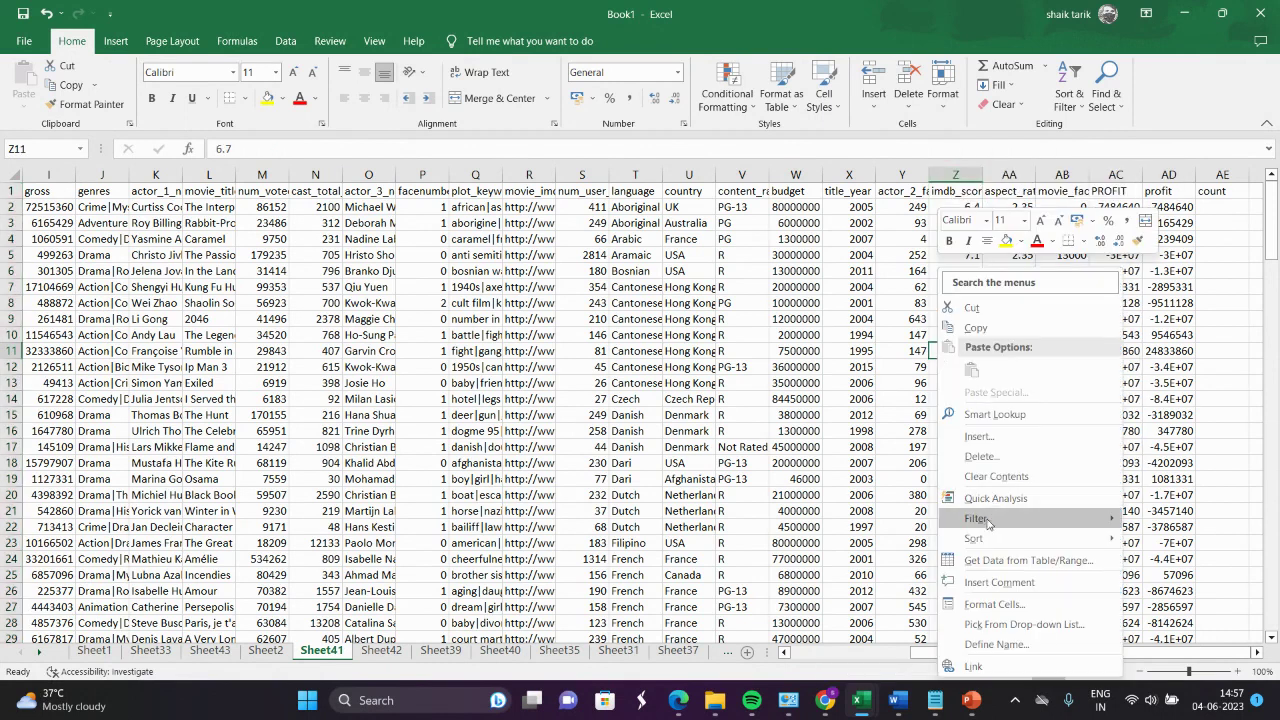
pyautogui.moveTo(975, 538)
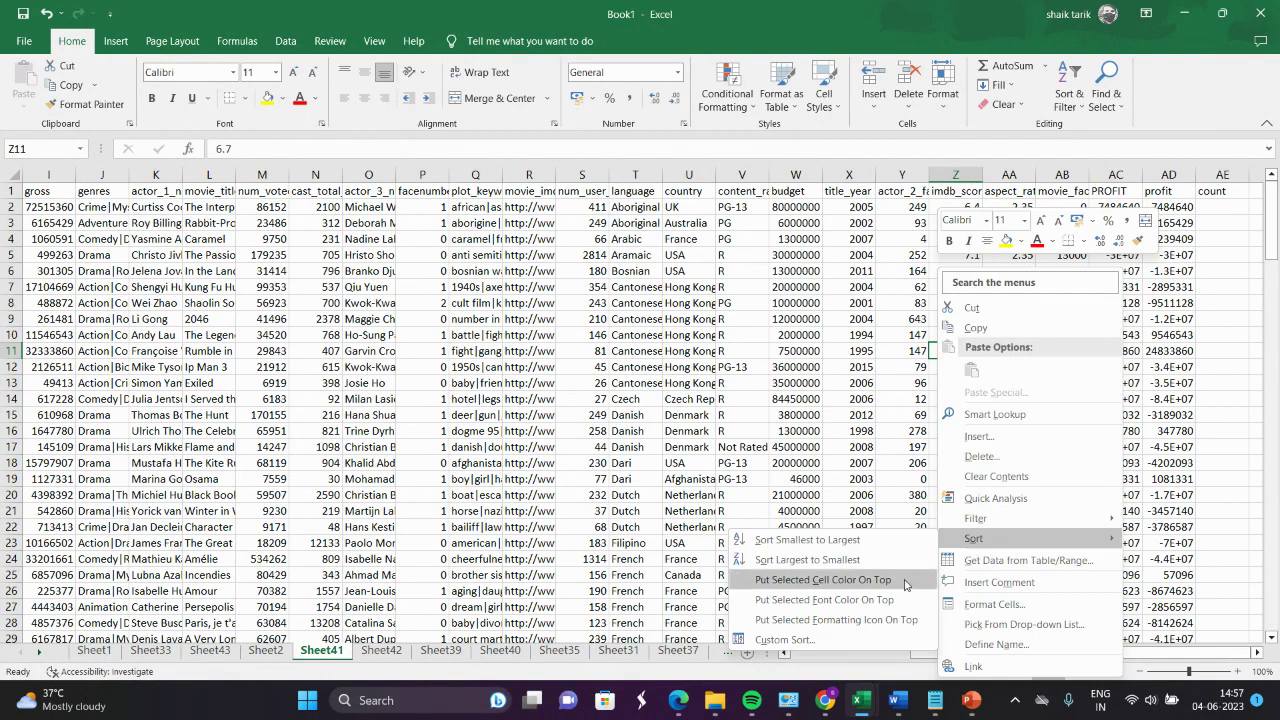
pyautogui.click(857, 558)
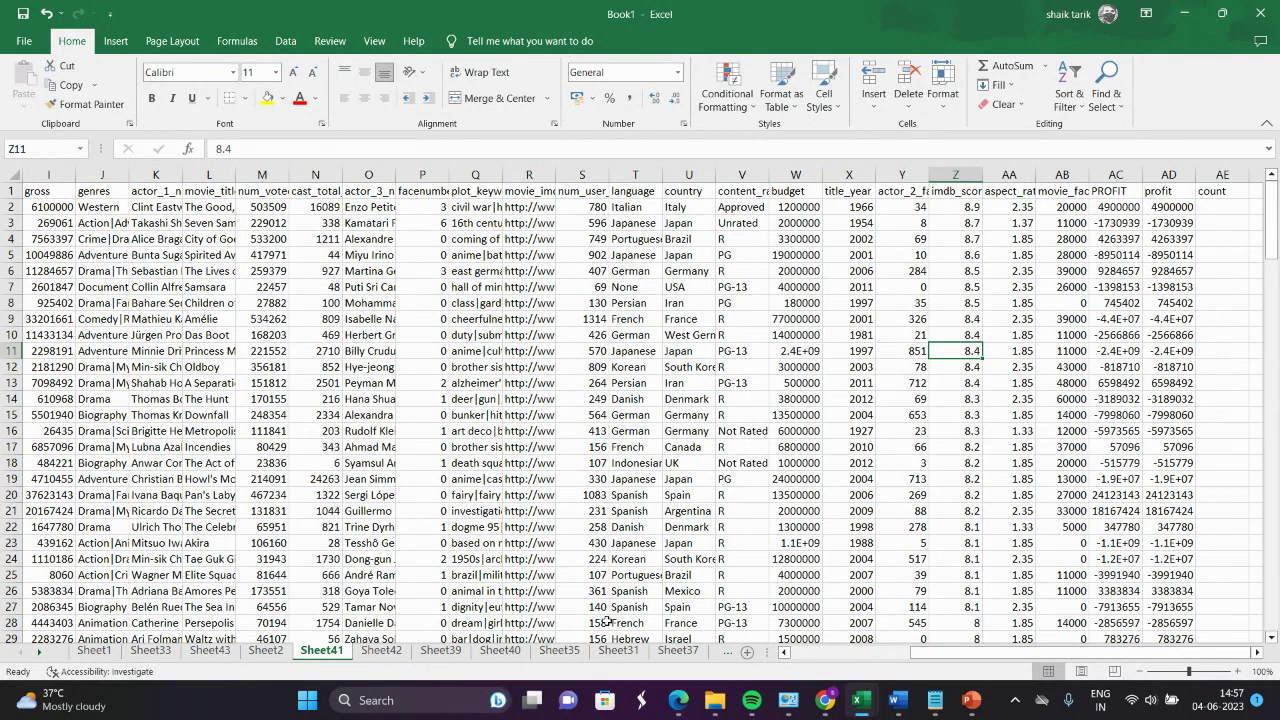
# - Copy the director_name column from Sheet41 into column D of Sheet42
pyautogui.moveTo(890, 660); pyautogui.dragTo(685, 683)
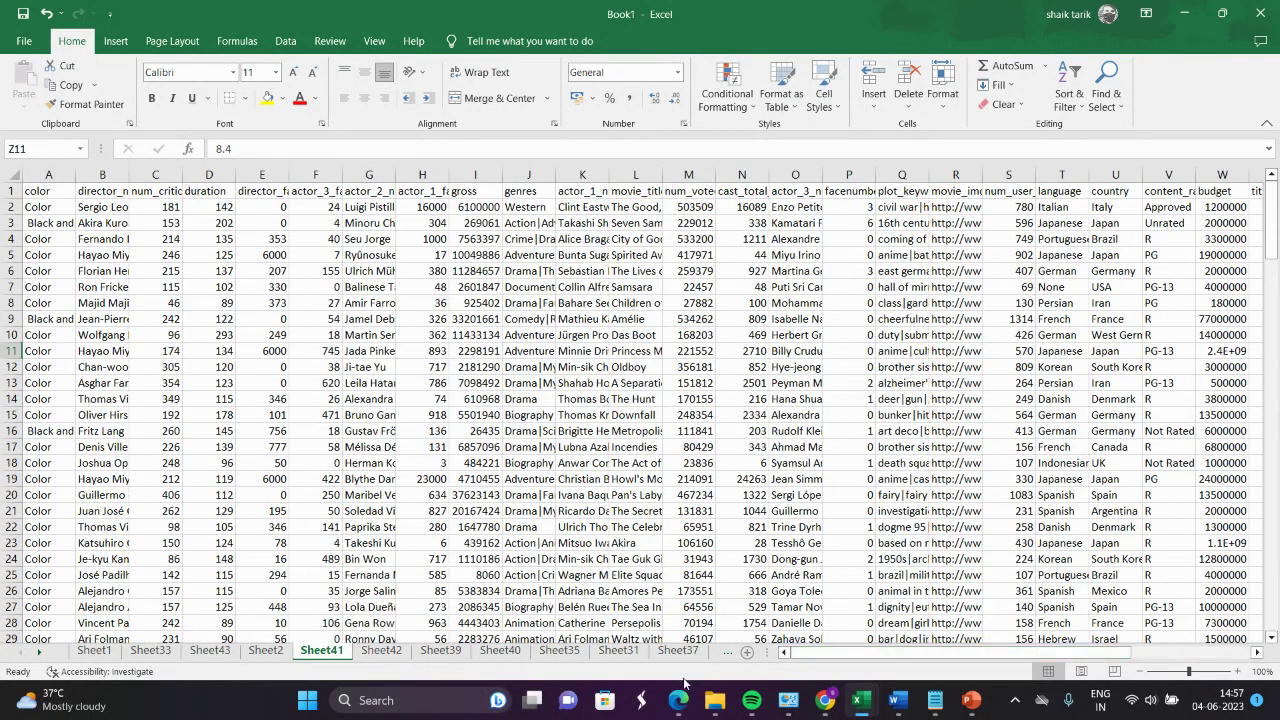
pyautogui.click(100, 174)
pyautogui.hotkey('ctrl', 'c')
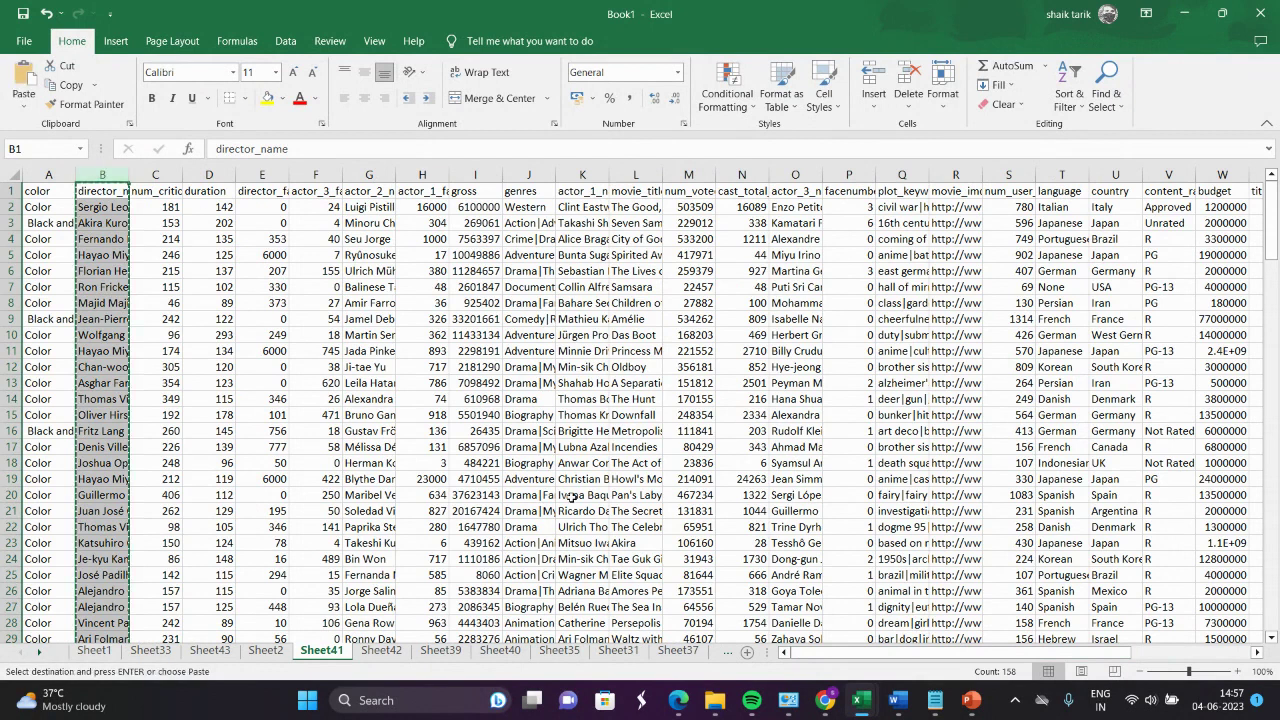
pyautogui.click(381, 652)
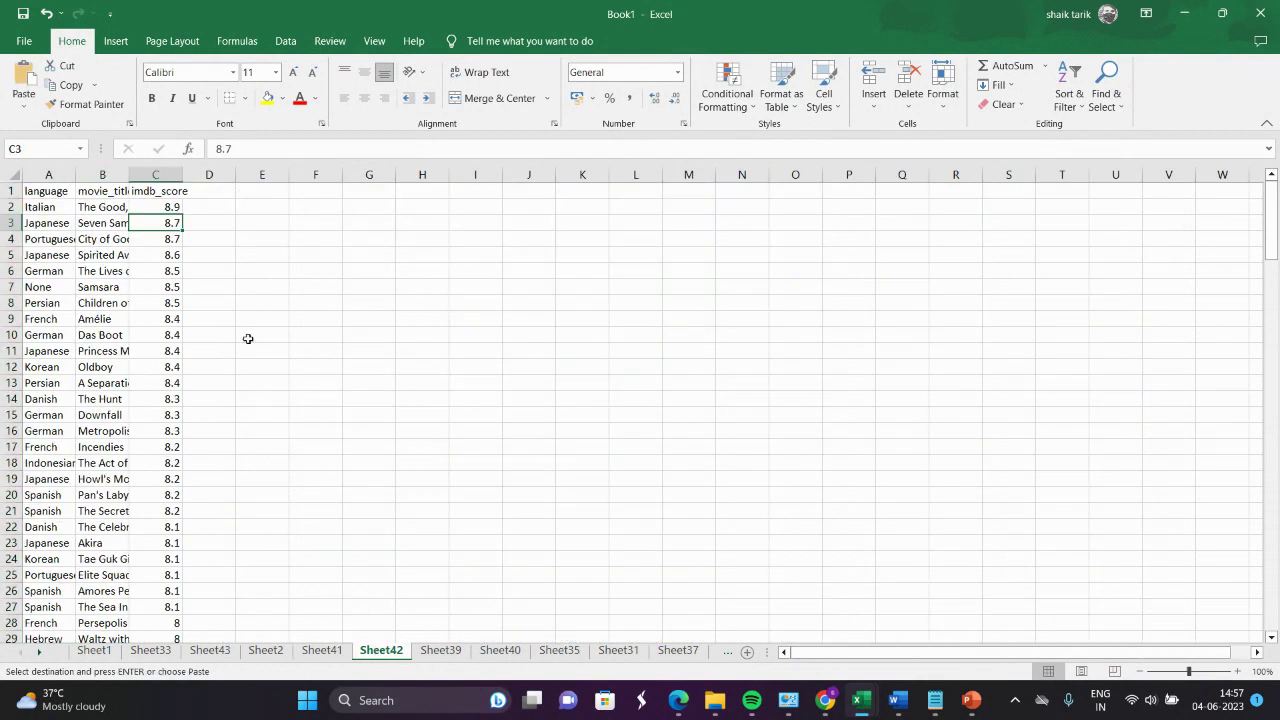
pyautogui.click(212, 186)
pyautogui.hotkey('ctrl', 'v')
pyautogui.press('ctrl')
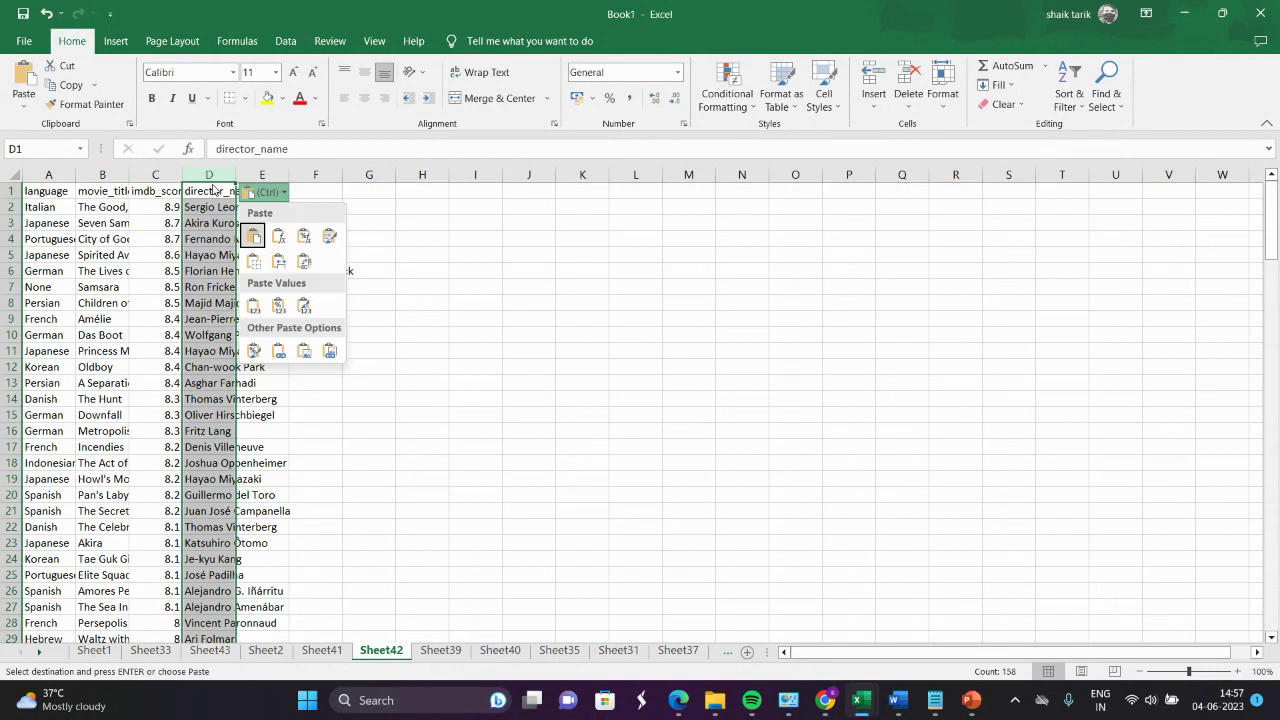
# - Create a PivotTable on a new worksheet from the Sheet42 data in range A1:D158
pyautogui.click(113, 40)
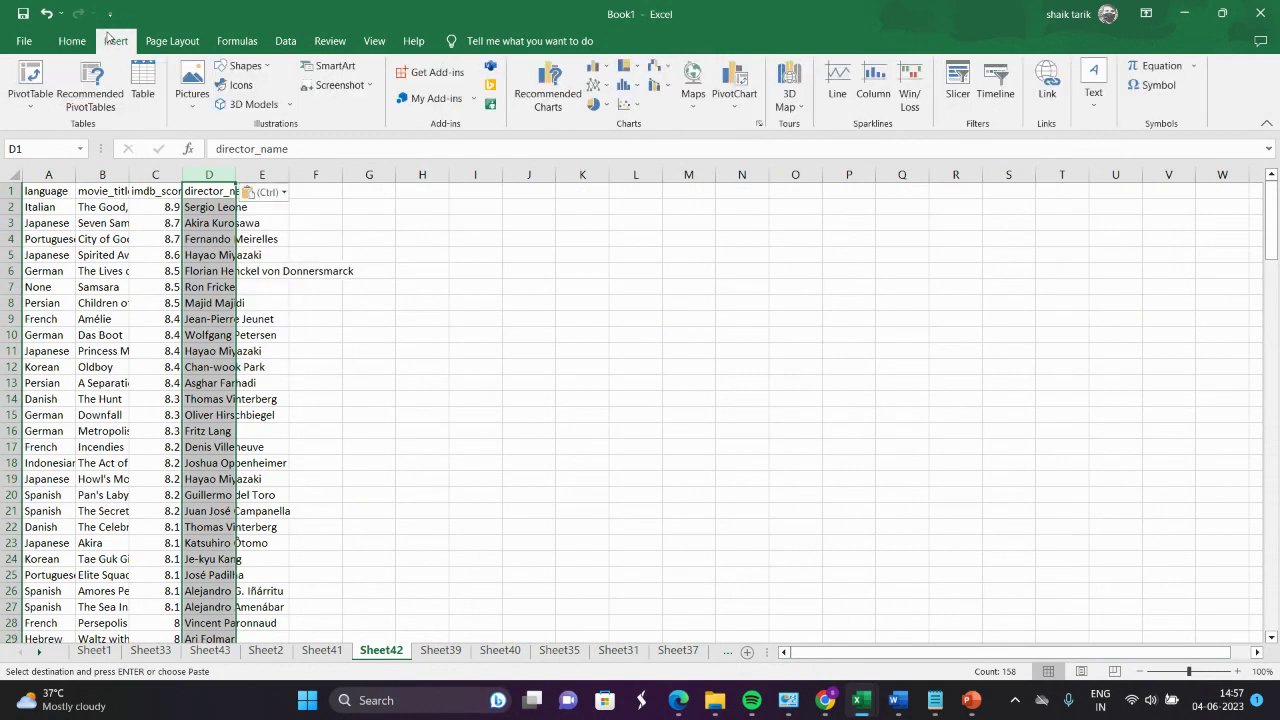
pyautogui.click(35, 190)
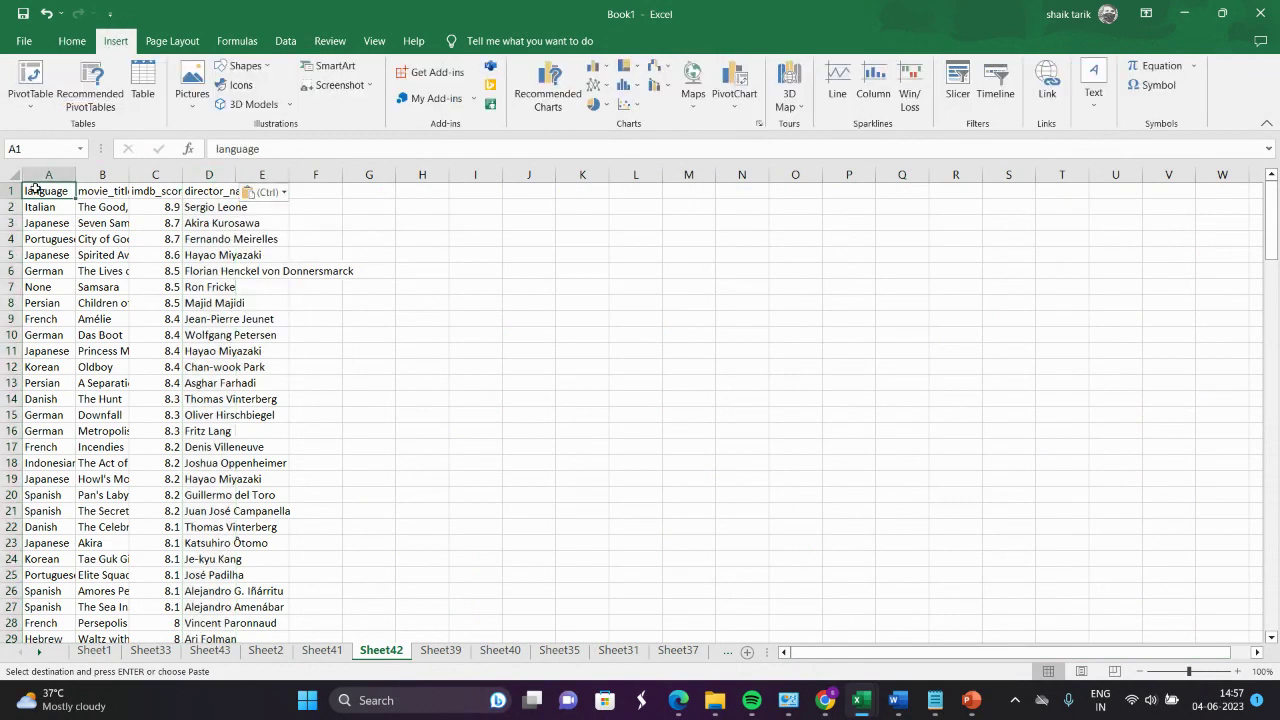
pyautogui.hotkey('ctrl', 'shift', 'End')
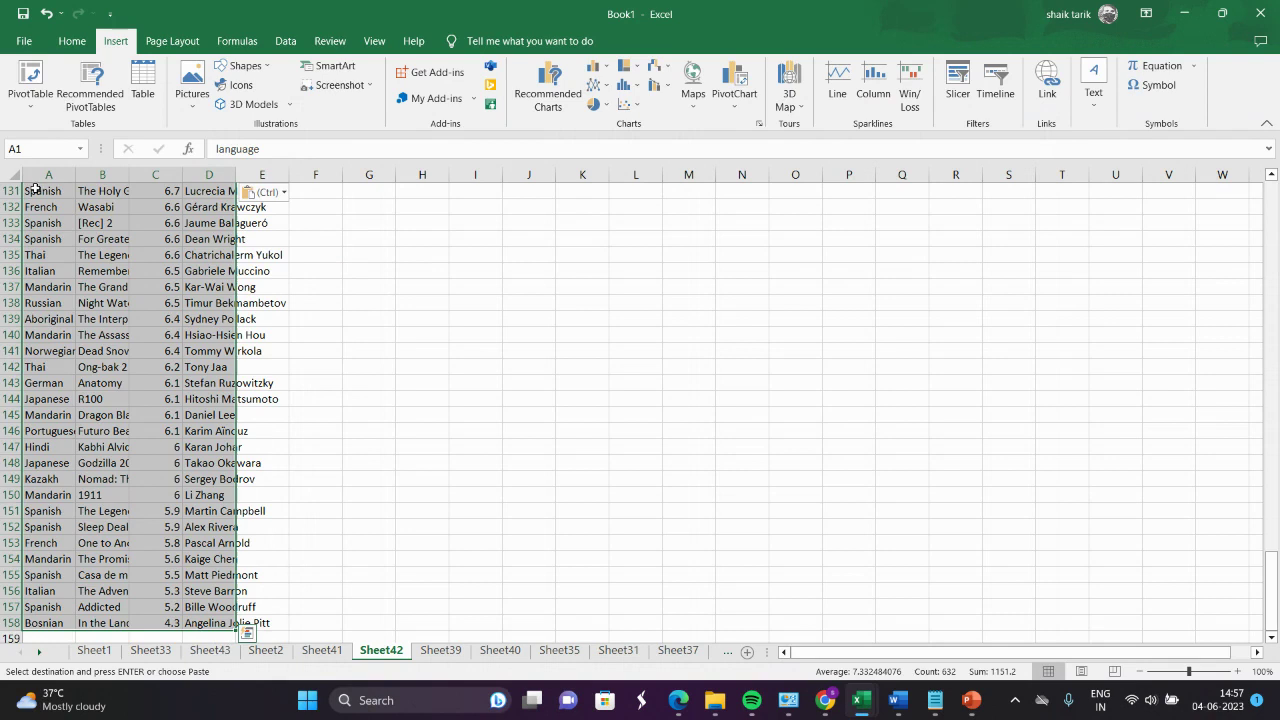
pyautogui.click(42, 103)
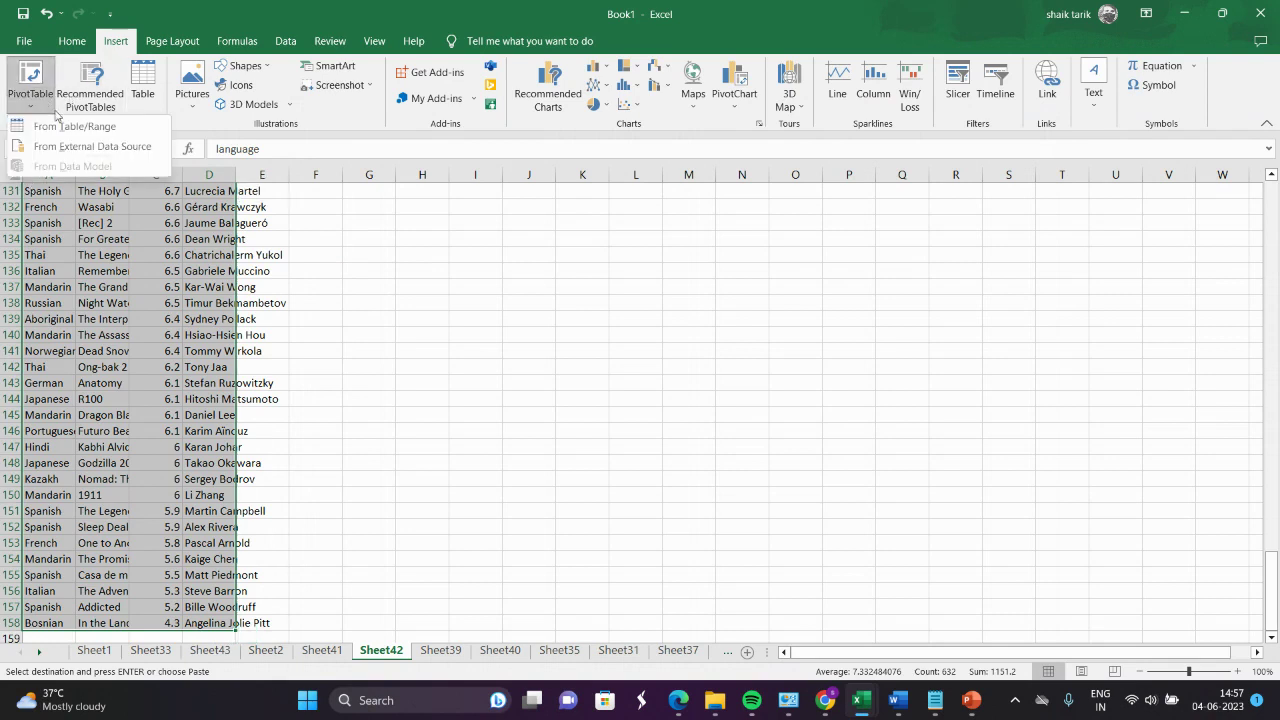
pyautogui.click(66, 126)
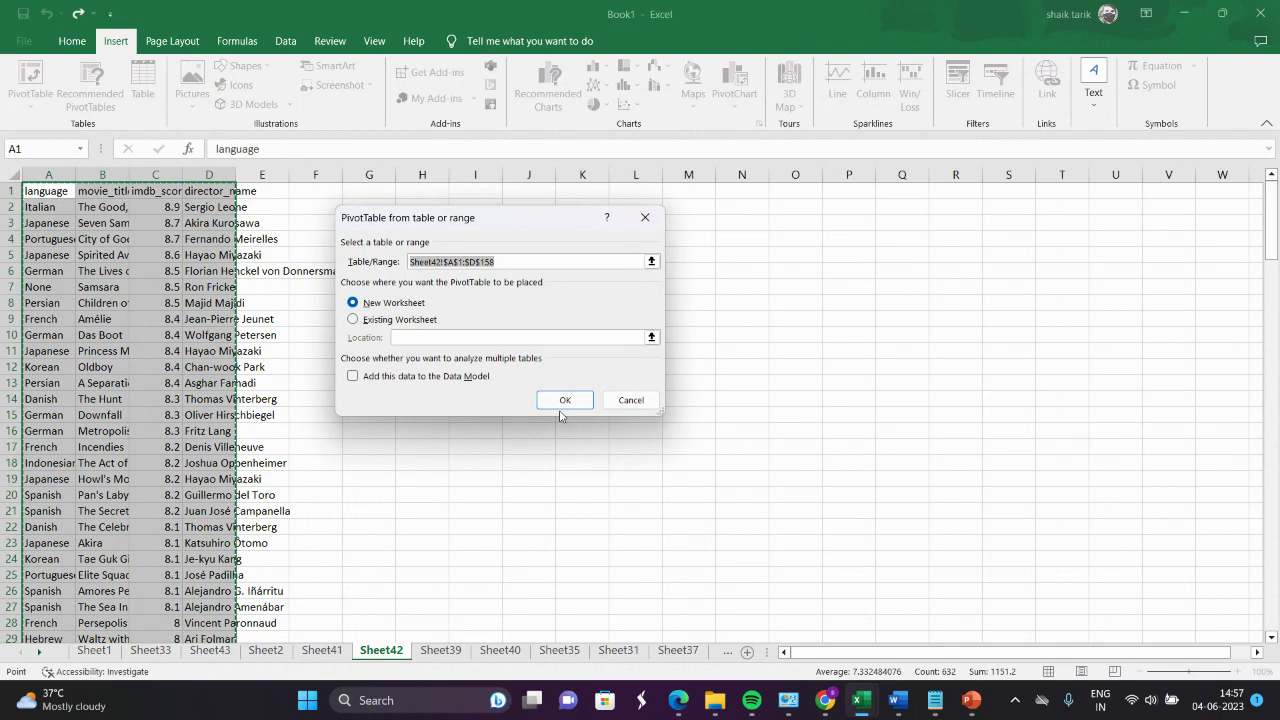
pyautogui.click(563, 399)
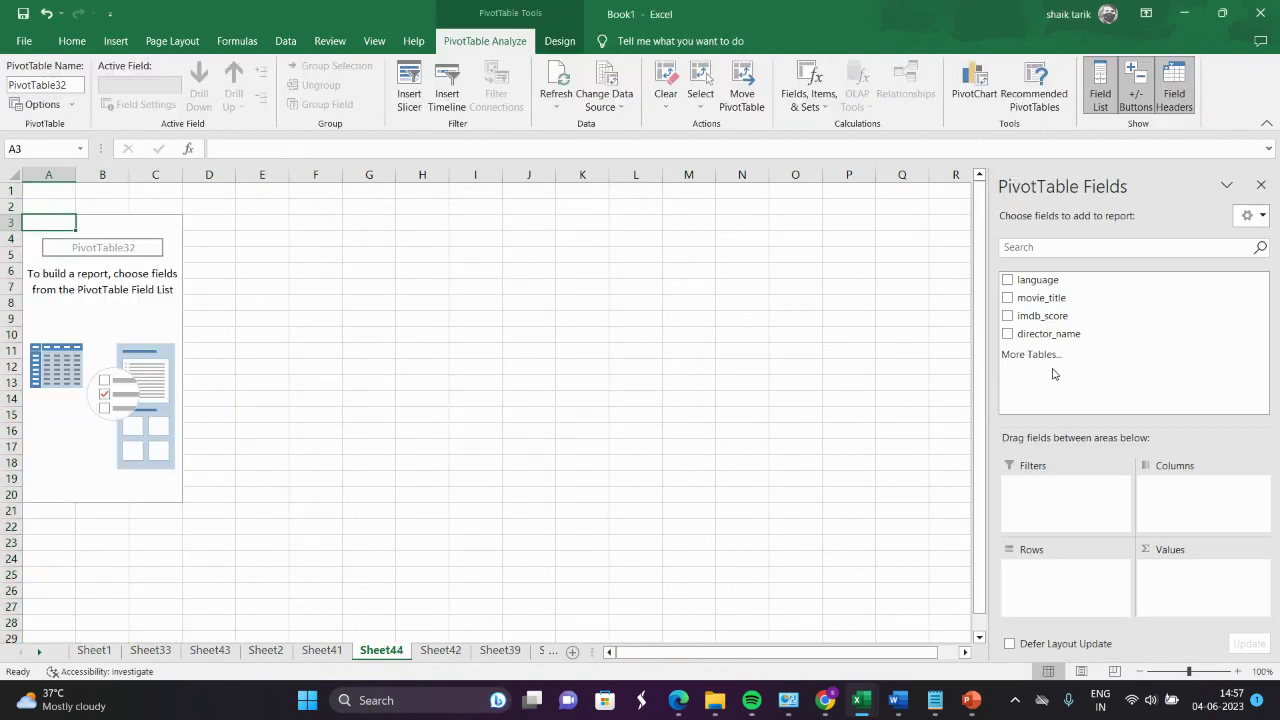
# - Add imdb_score as the PivotTable's value field, with director_name and language nested beneath it as row fields
pyautogui.click(1016, 317)
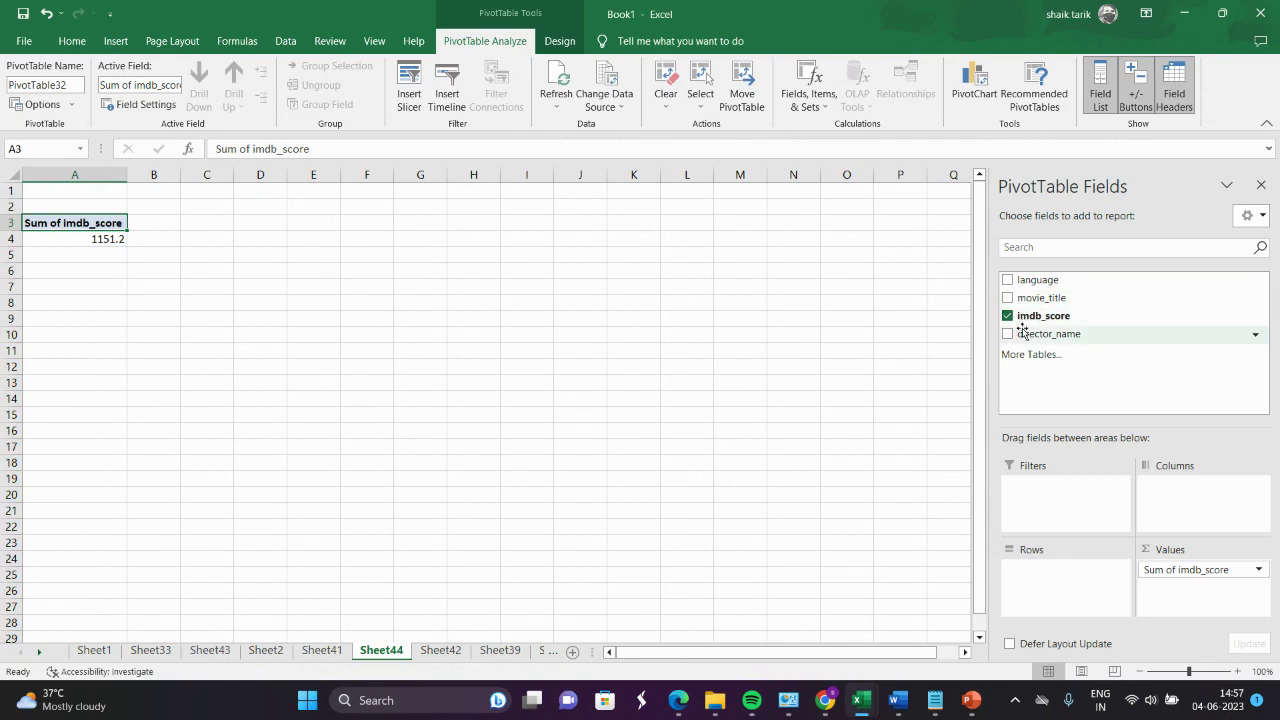
pyautogui.click(1016, 337)
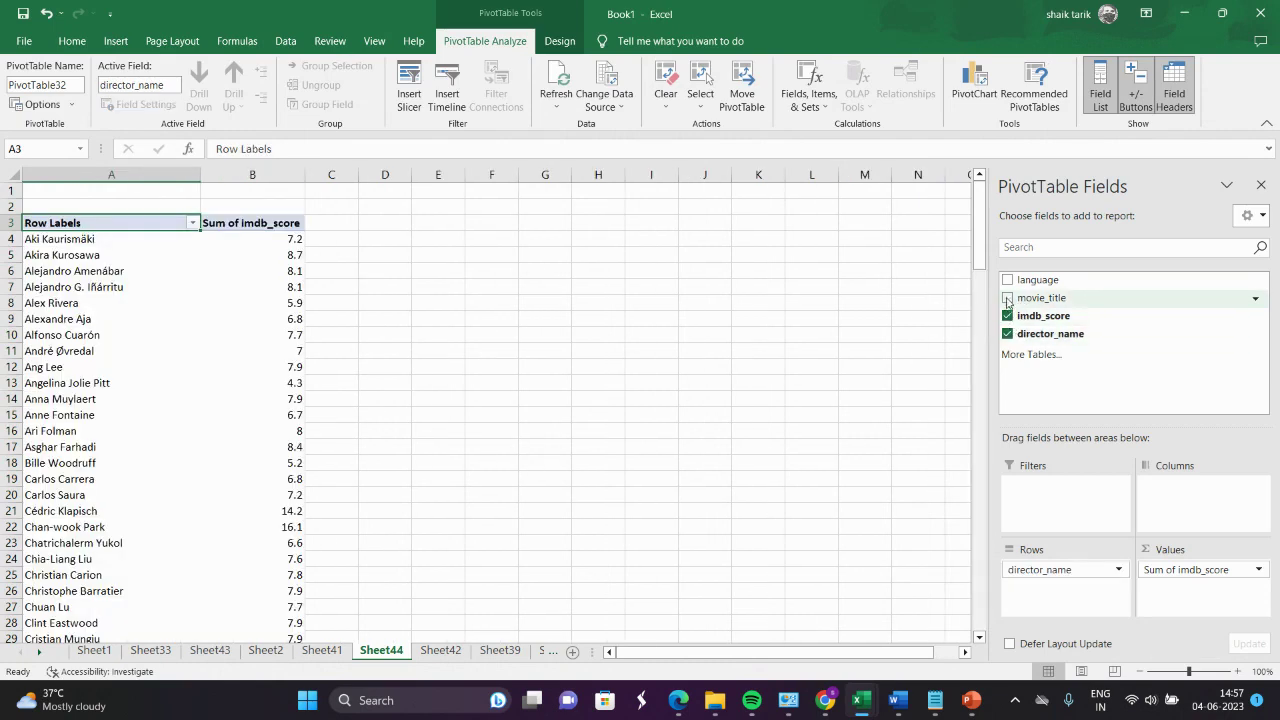
pyautogui.click(1007, 282)
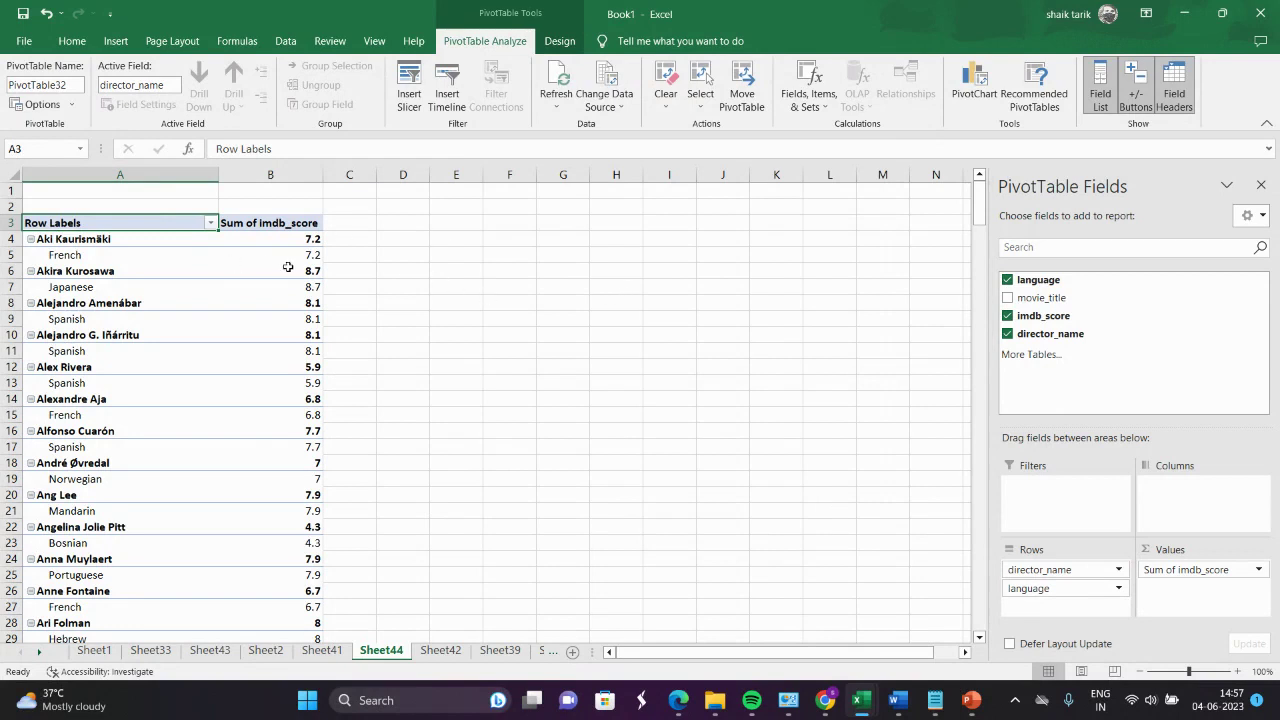
# - Summarize the imdb_score value field by Average instead of Sum
pyautogui.click(1258, 570)
pyautogui.click(1184, 549)
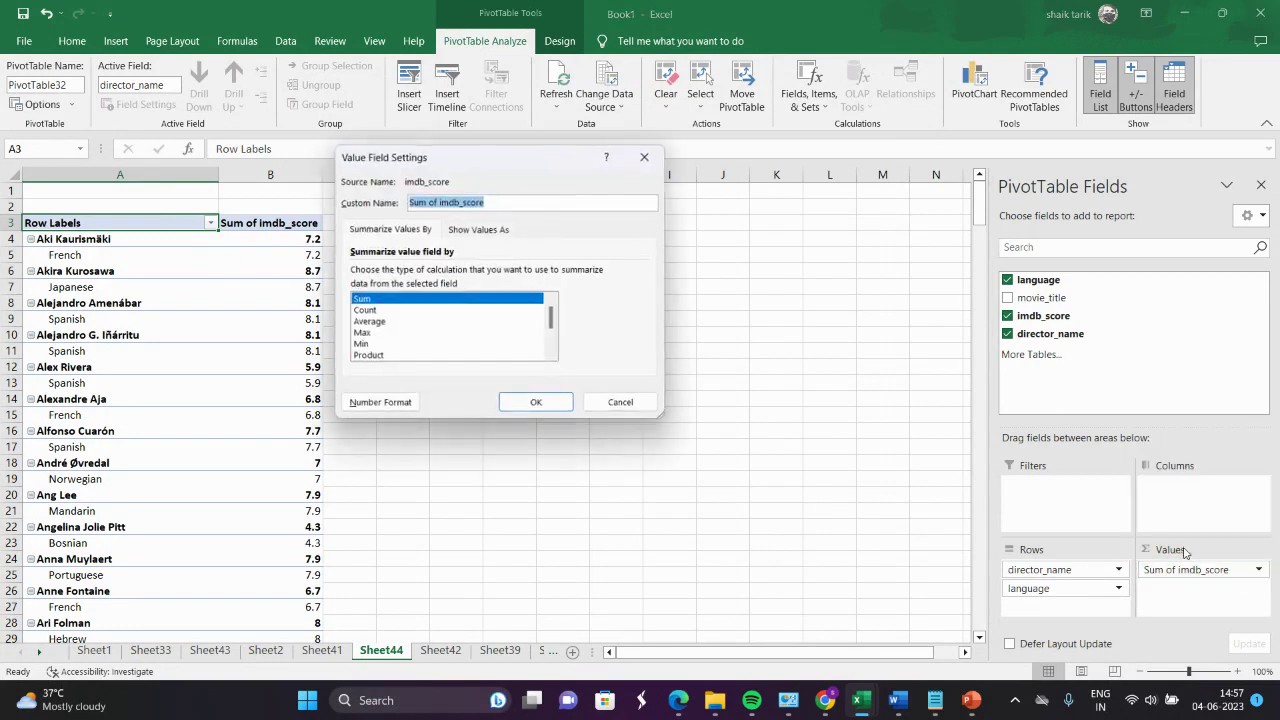
pyautogui.click(385, 322)
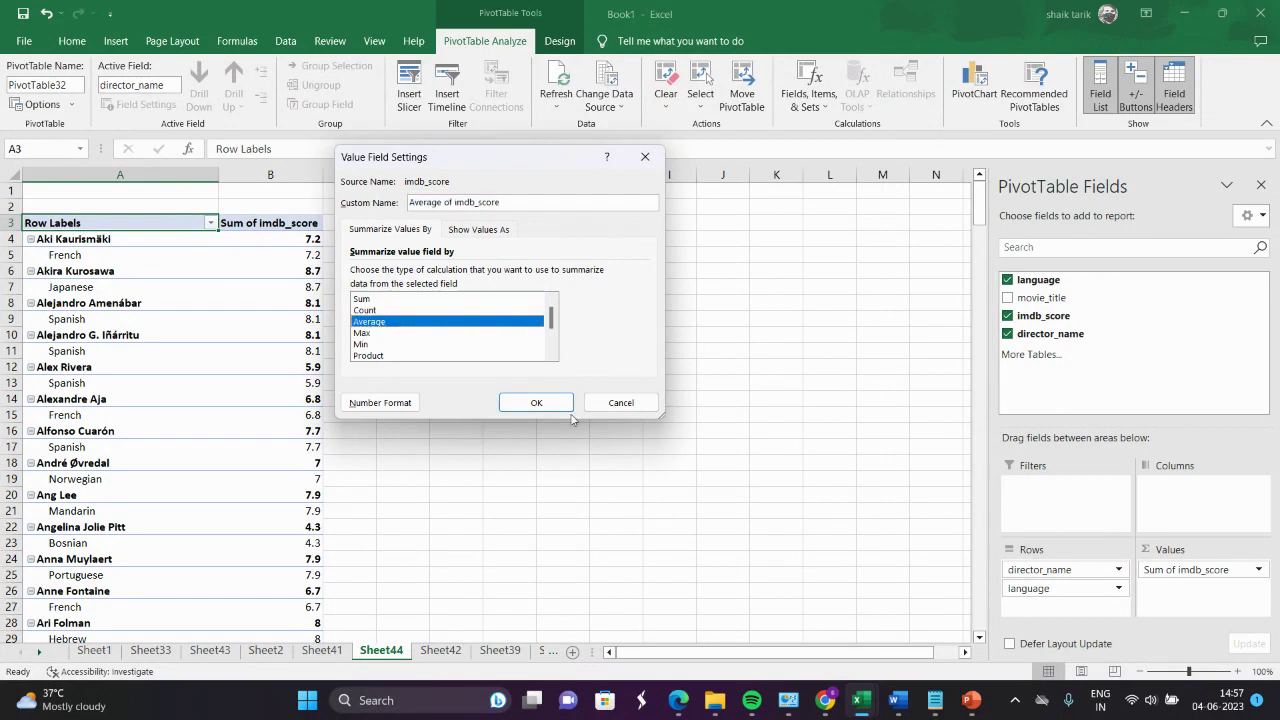
pyautogui.click(538, 403)
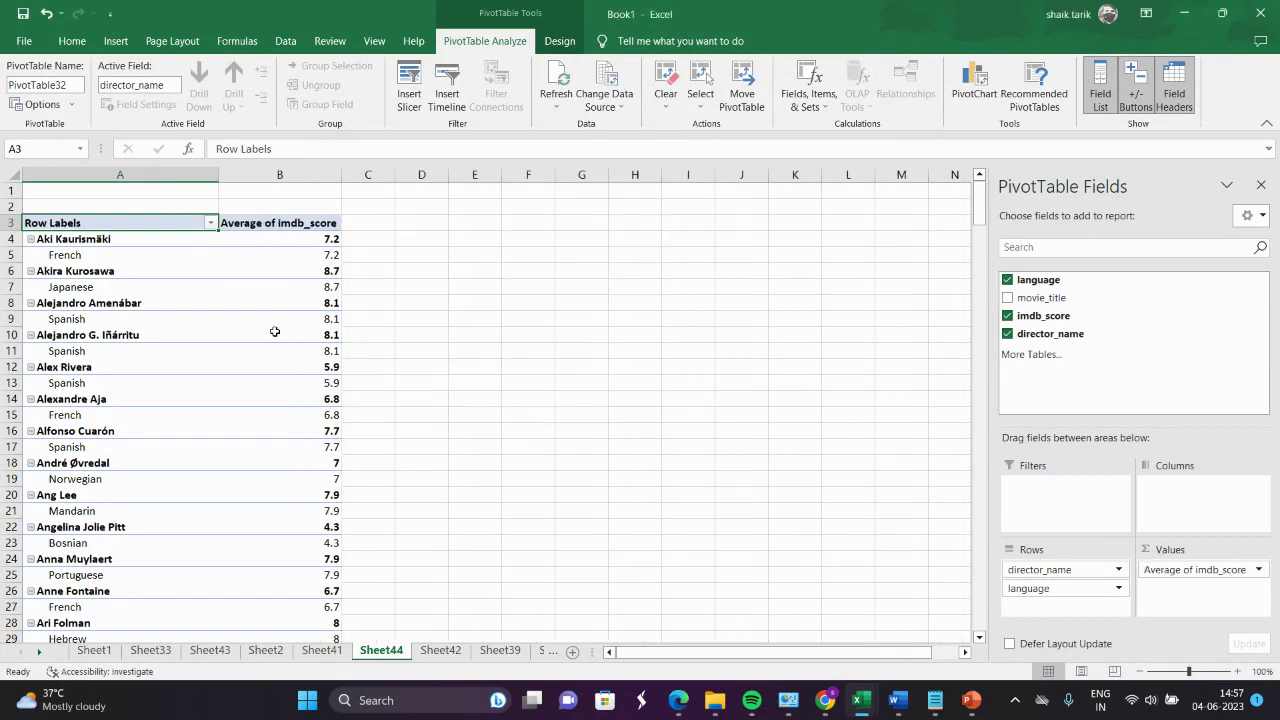
# - Sort the PivotTable's languages and directors by average imdb_score from largest to smallest
pyautogui.click(318, 286)
pyautogui.rightClick(320, 288)
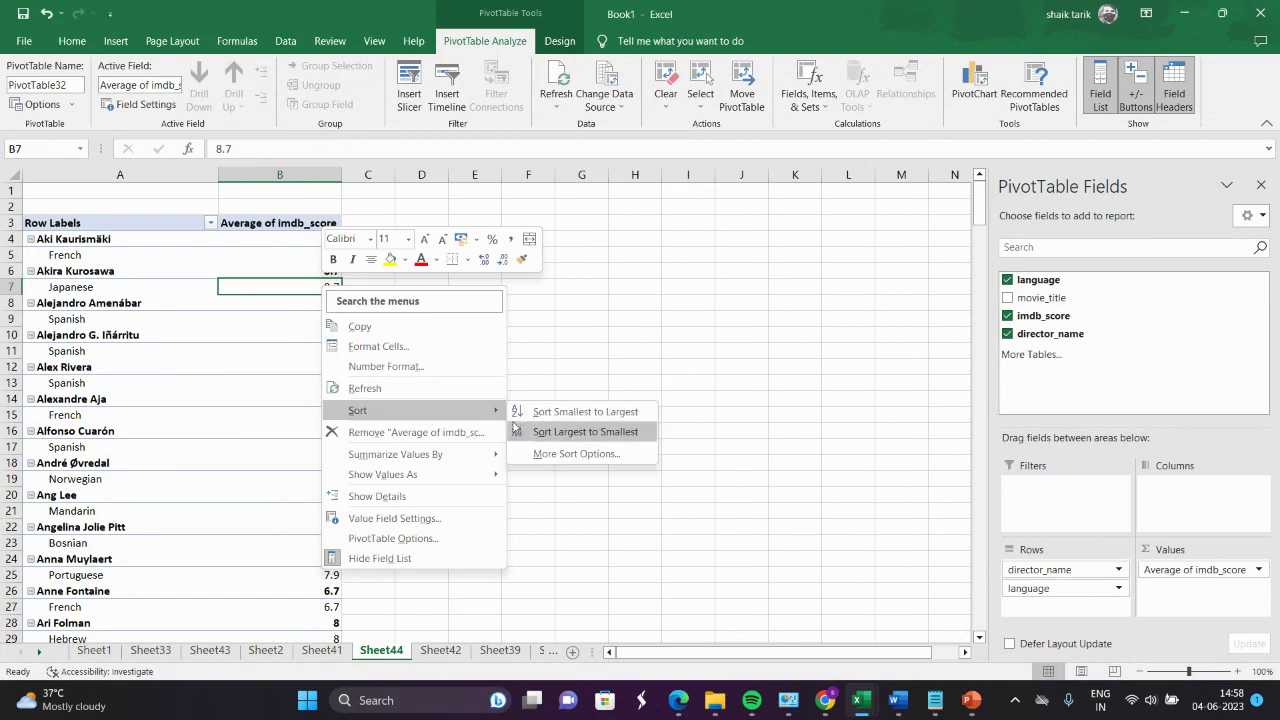
pyautogui.click(537, 431)
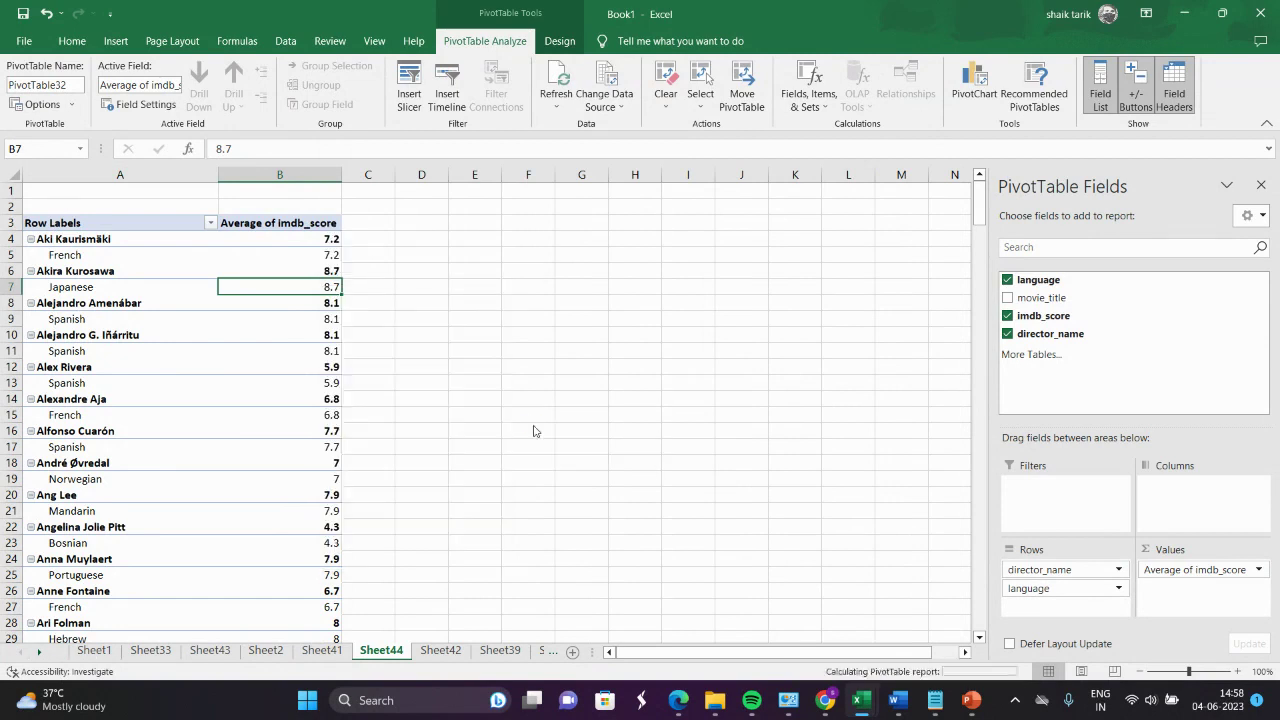
pyautogui.click(326, 368)
pyautogui.rightClick(326, 368)
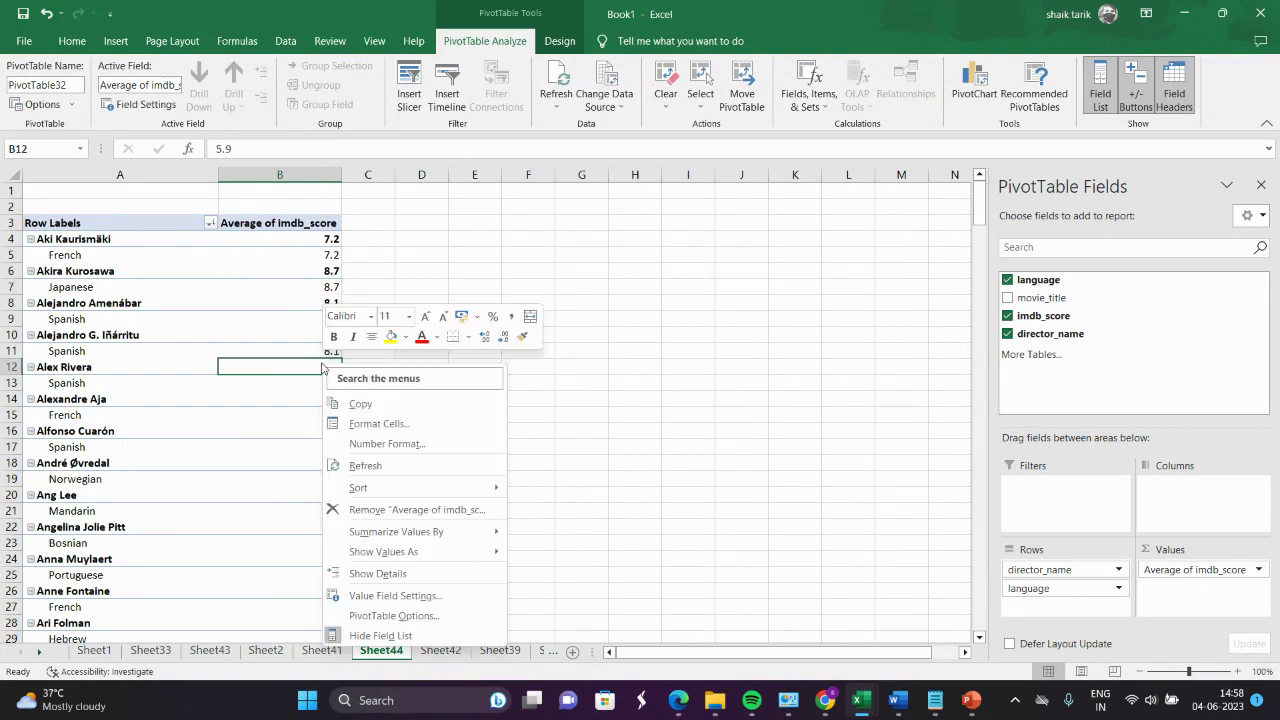
pyautogui.moveTo(387, 498)
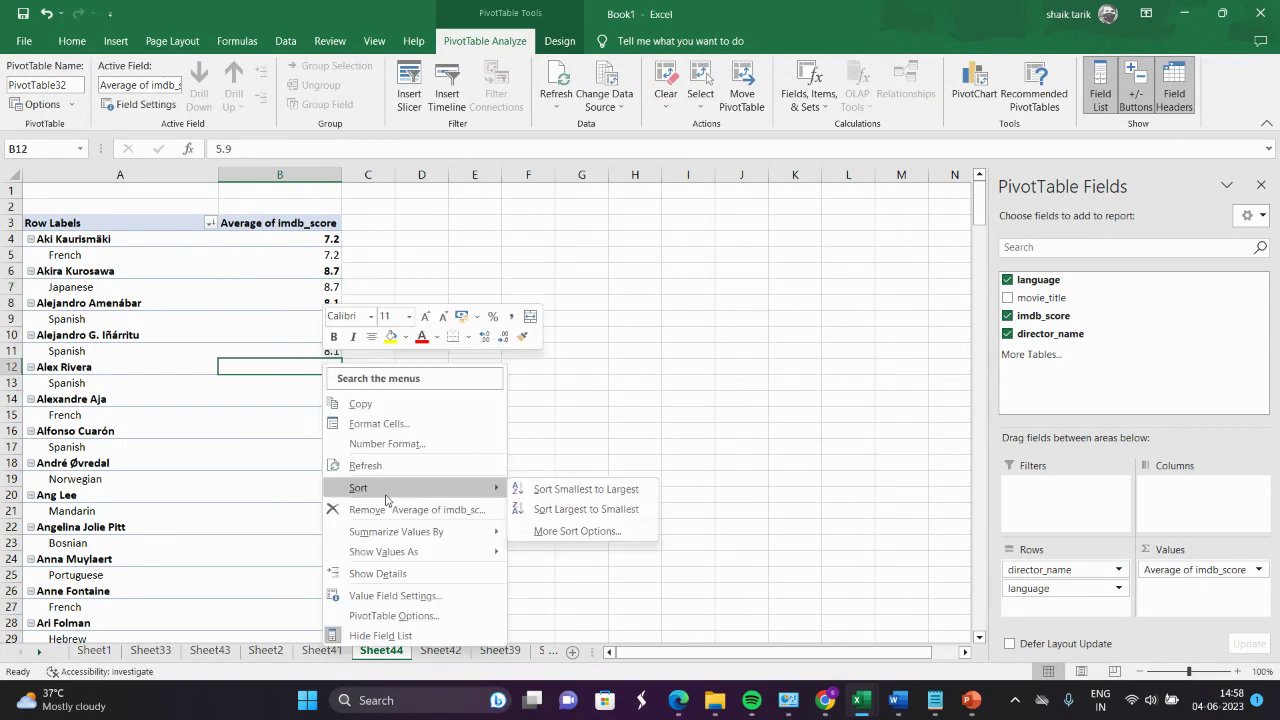
pyautogui.click(573, 513)
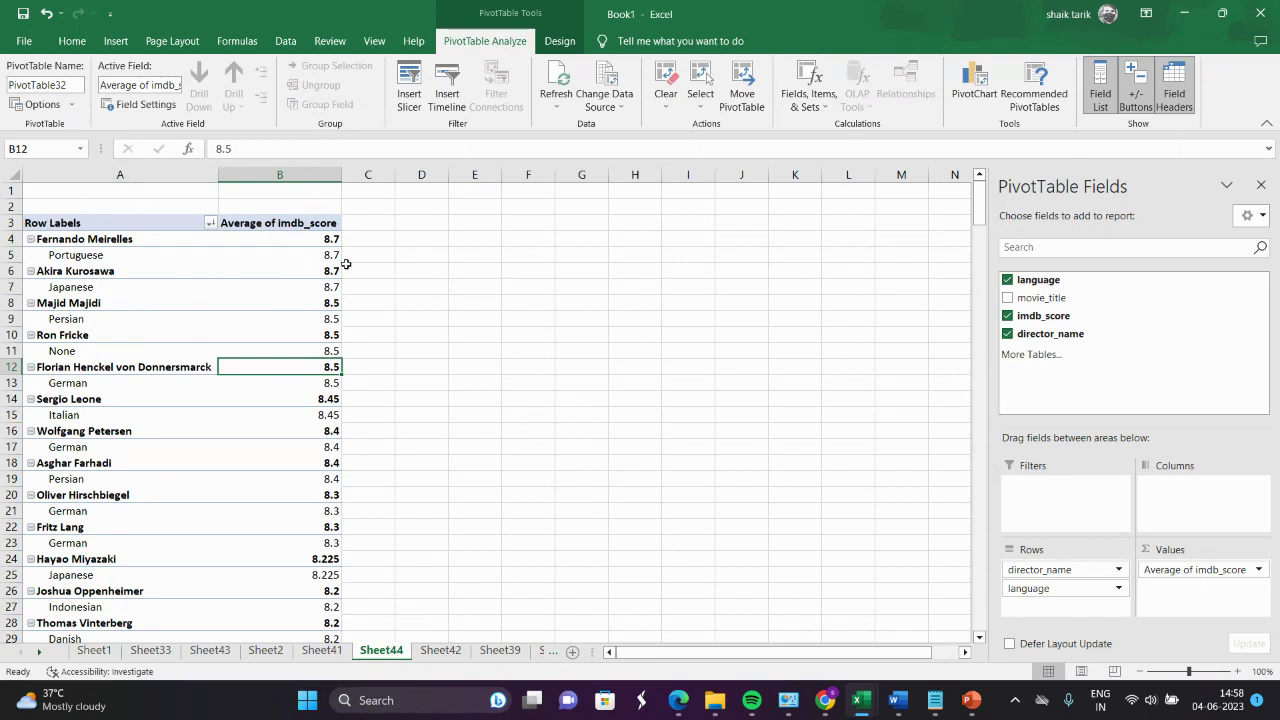
# - Switch to the PowerPoint presentation, check the foreign-movie directors table on slide 17, and view the popular genres task on slide 18
pyautogui.click(1188, 10)
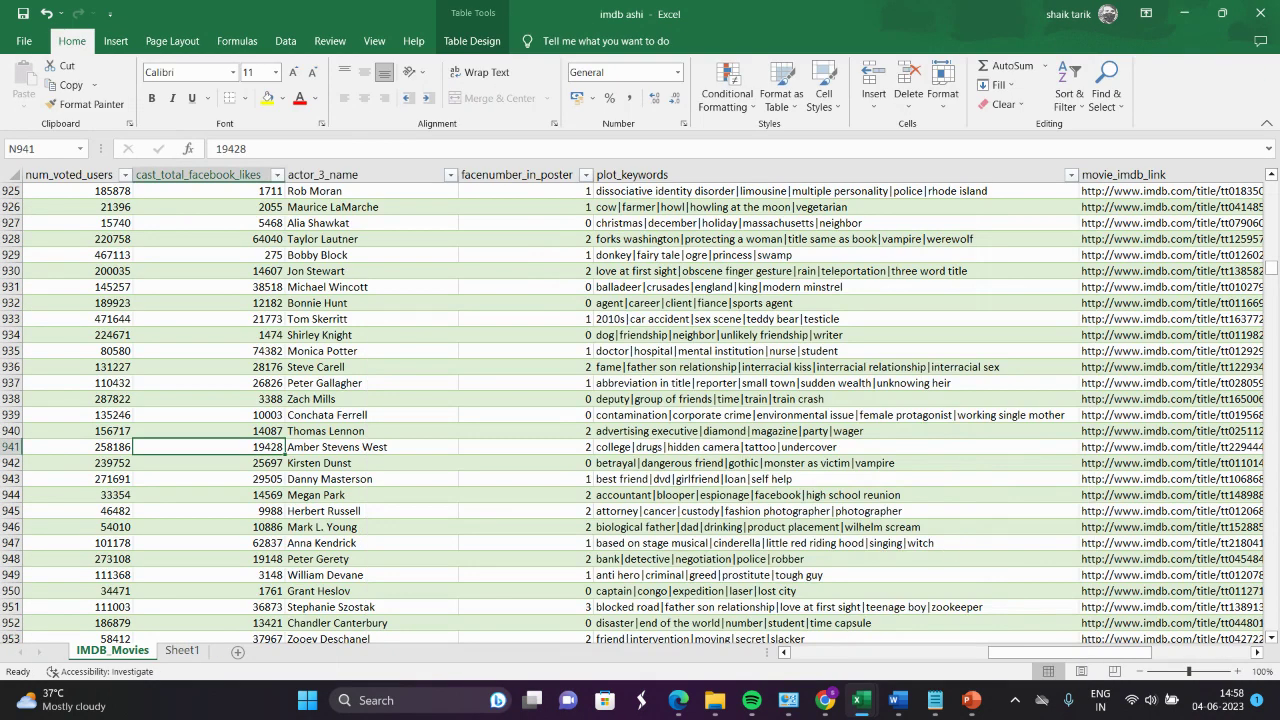
pyautogui.moveTo(974, 710)
pyautogui.click(968, 610)
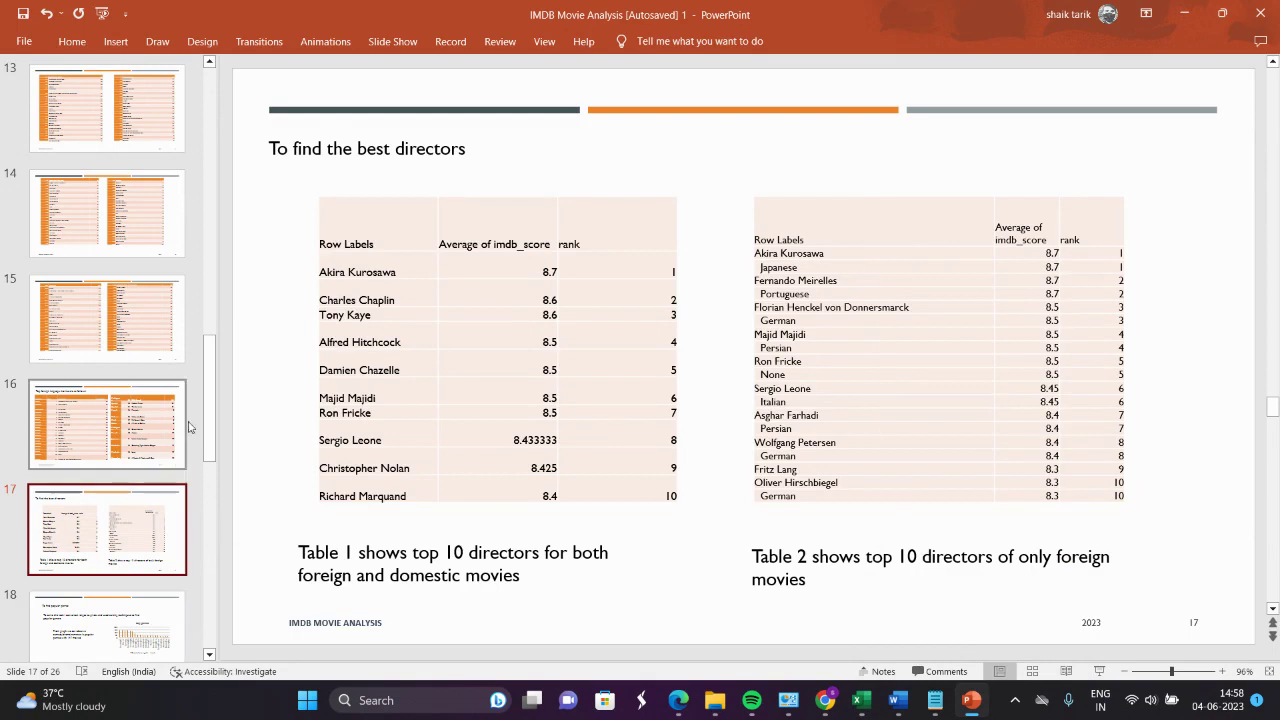
pyautogui.scroll(-4, 115, 447)
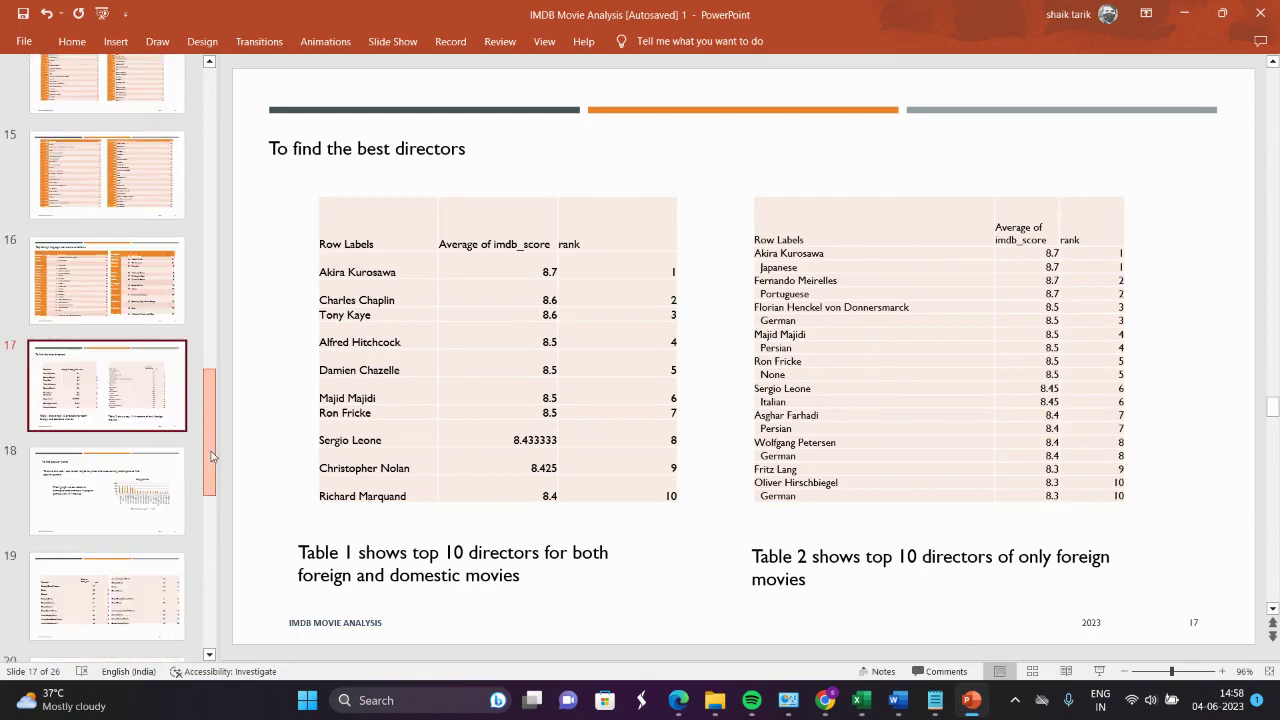
pyautogui.click(115, 447)
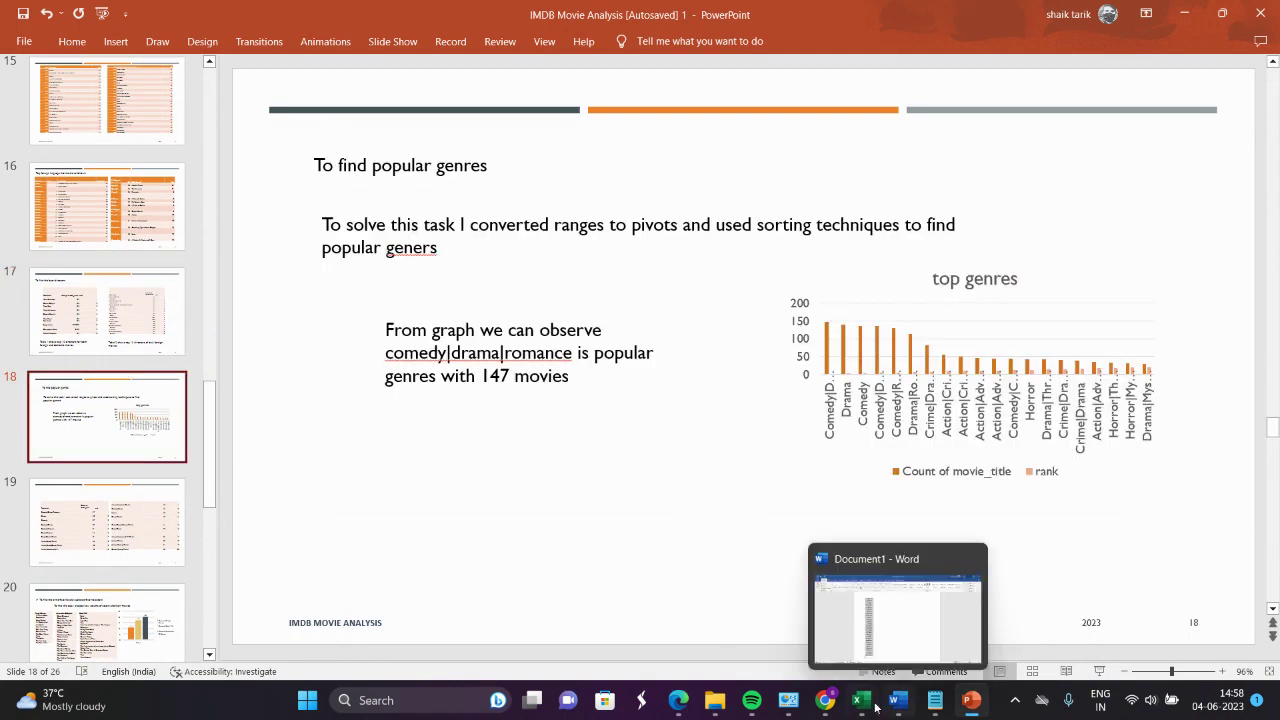
# - Switch back to Excel and bring up the imdb ashi workbook
pyautogui.moveTo(866, 706)
pyautogui.click(852, 640)
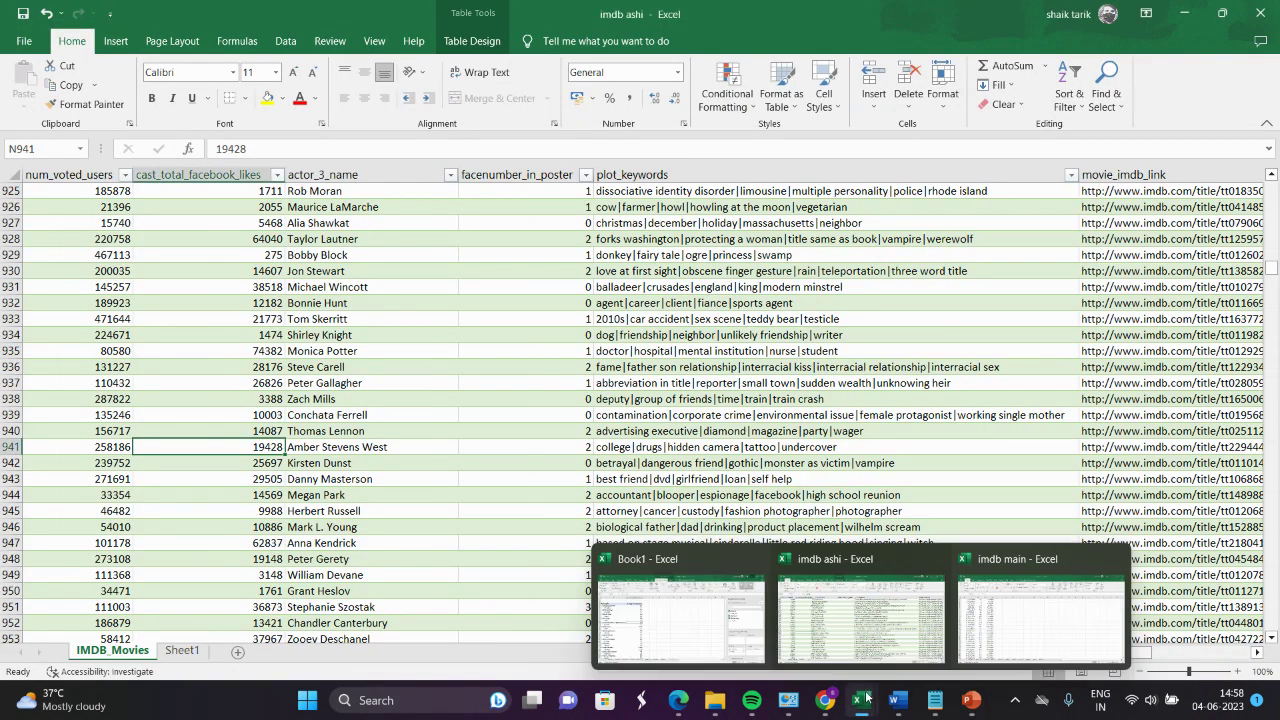
# - Switch to Book1 and look through Sheet2, Sheet41, Sheet44 and Sheet42 for the movie data and existing pivot tables
pyautogui.click(719, 645)
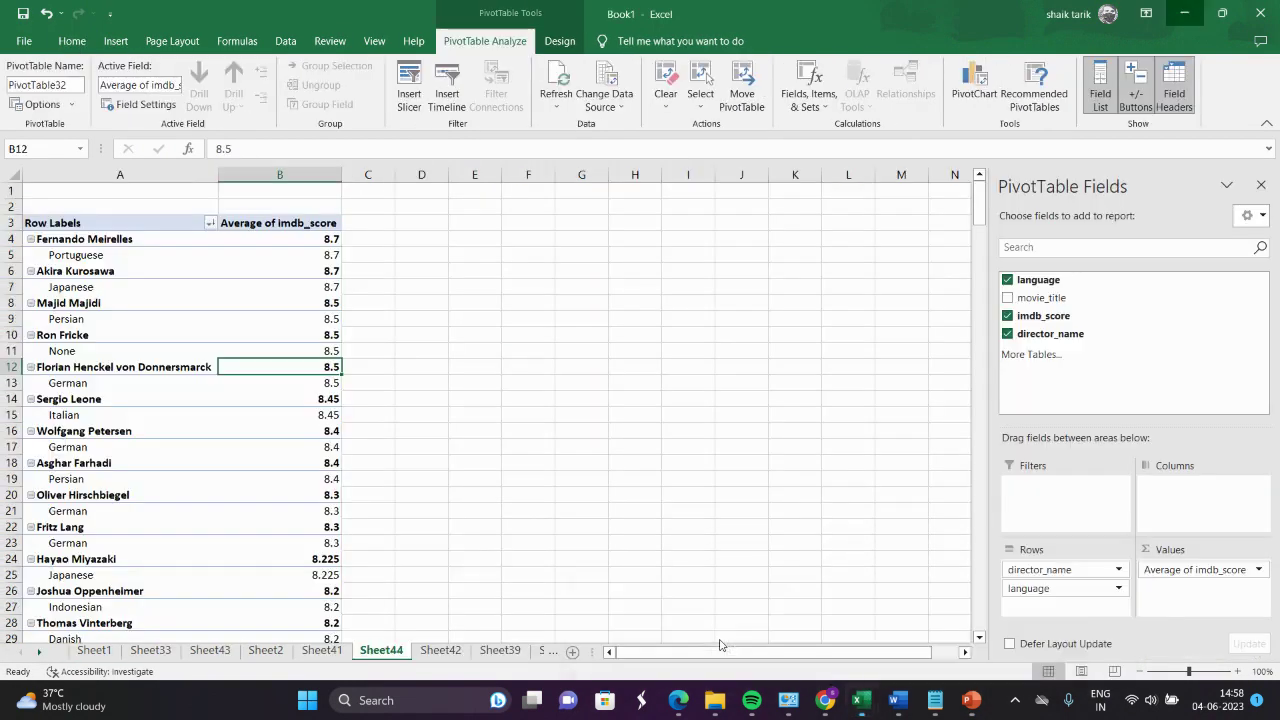
pyautogui.click(325, 652)
pyautogui.click(280, 656)
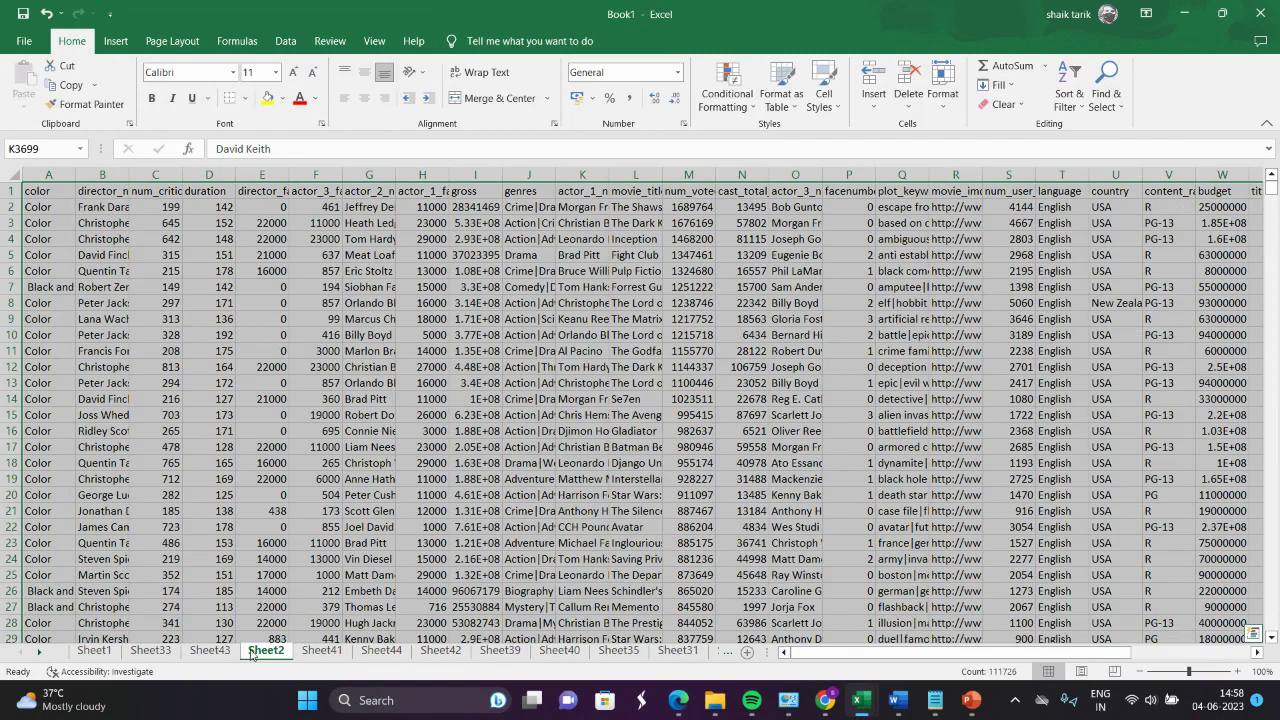
pyautogui.click(318, 651)
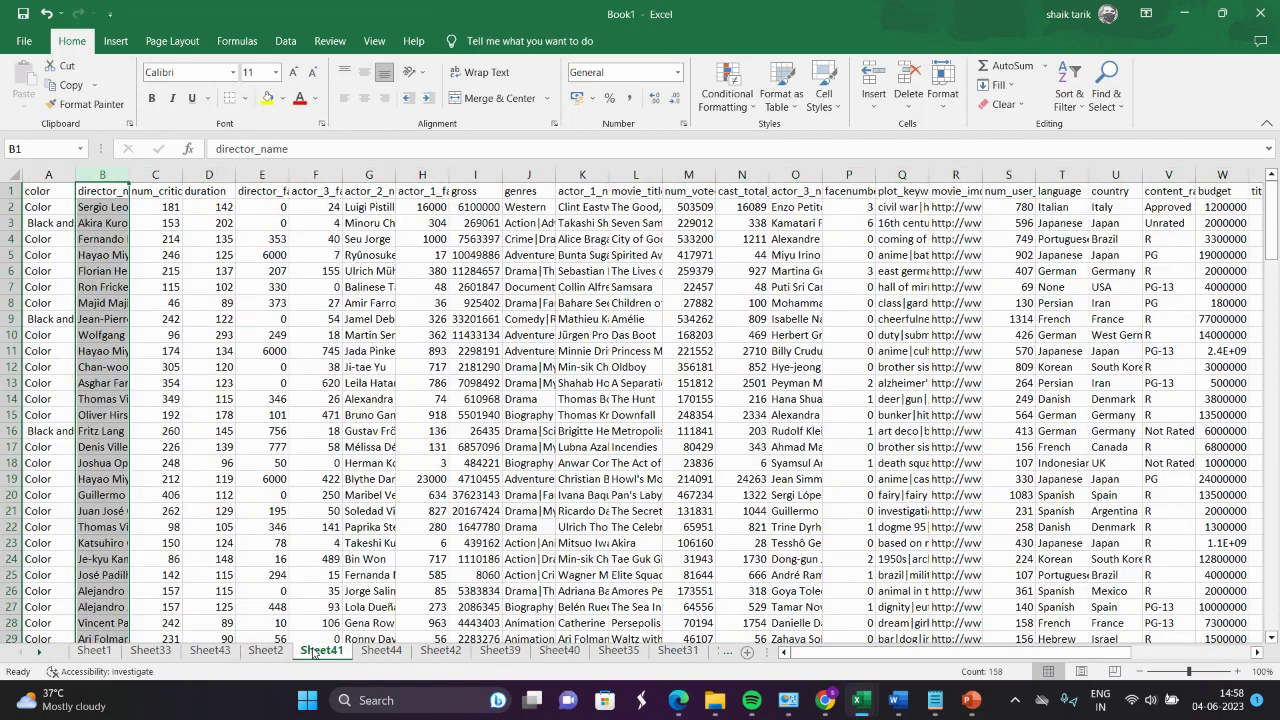
pyautogui.click(381, 652)
pyautogui.click(430, 651)
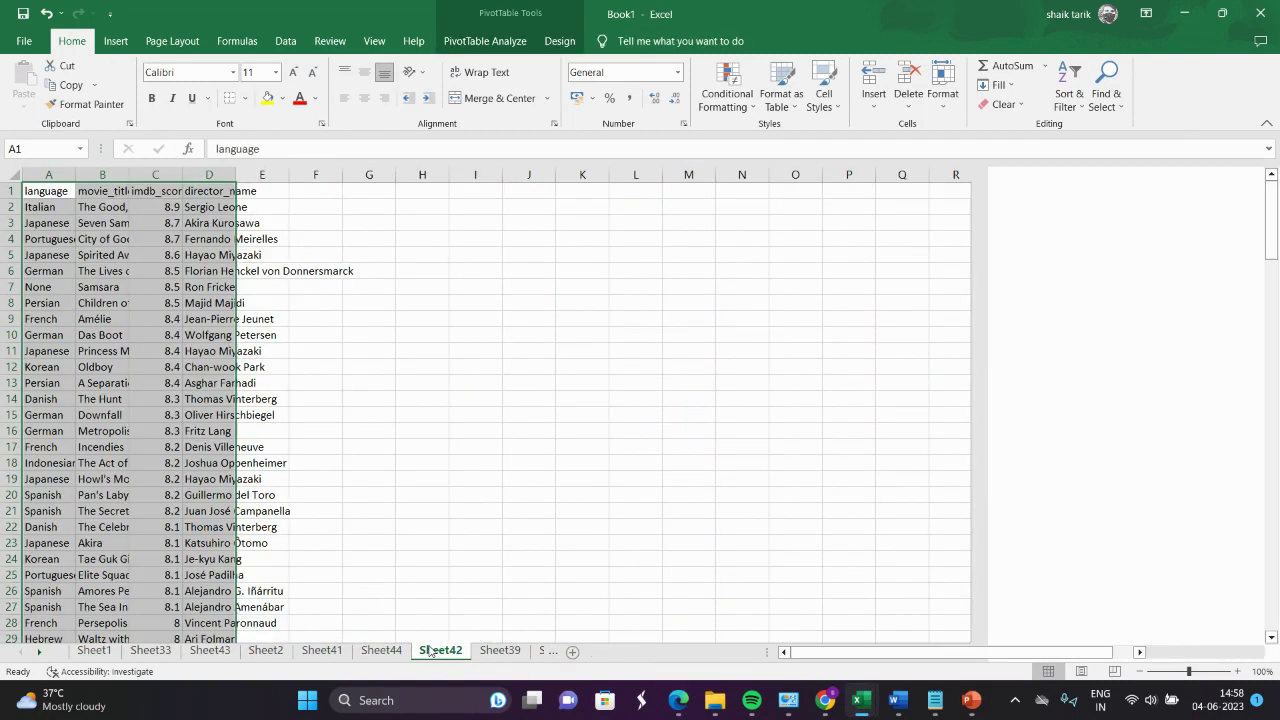
pyautogui.click(375, 652)
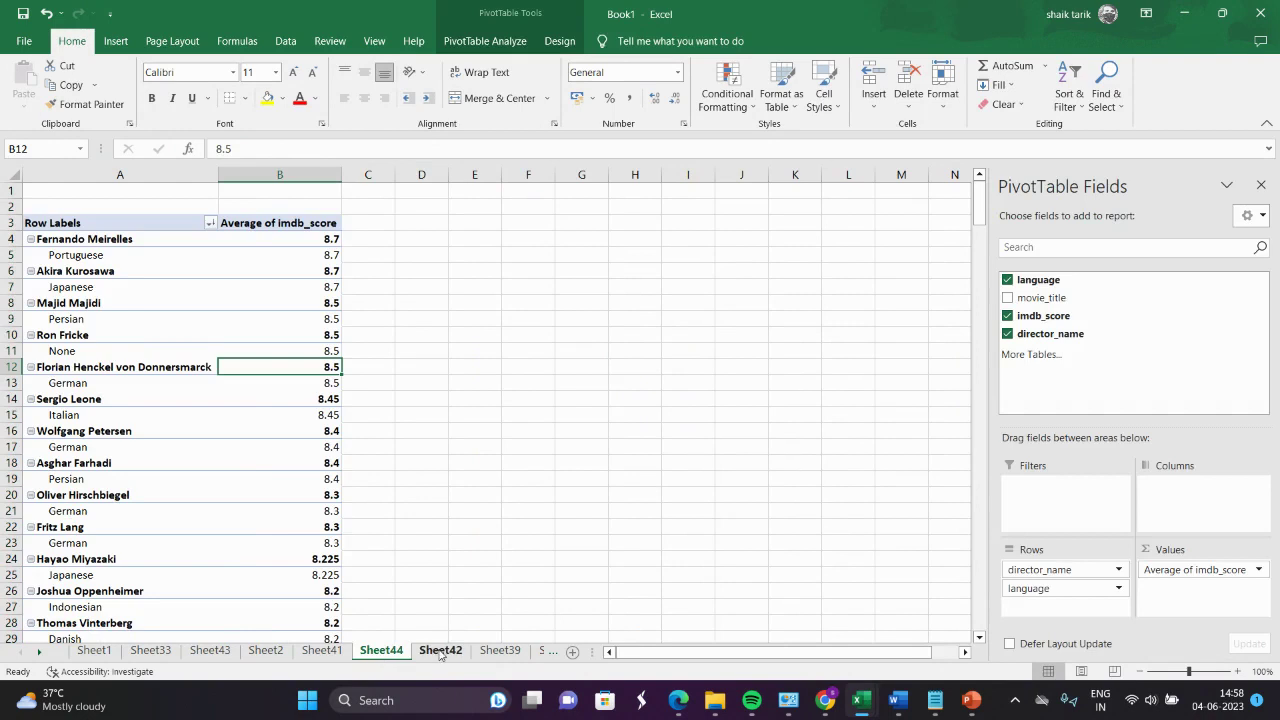
pyautogui.click(440, 652)
pyautogui.hotkey('ctrl', 'pagedown')
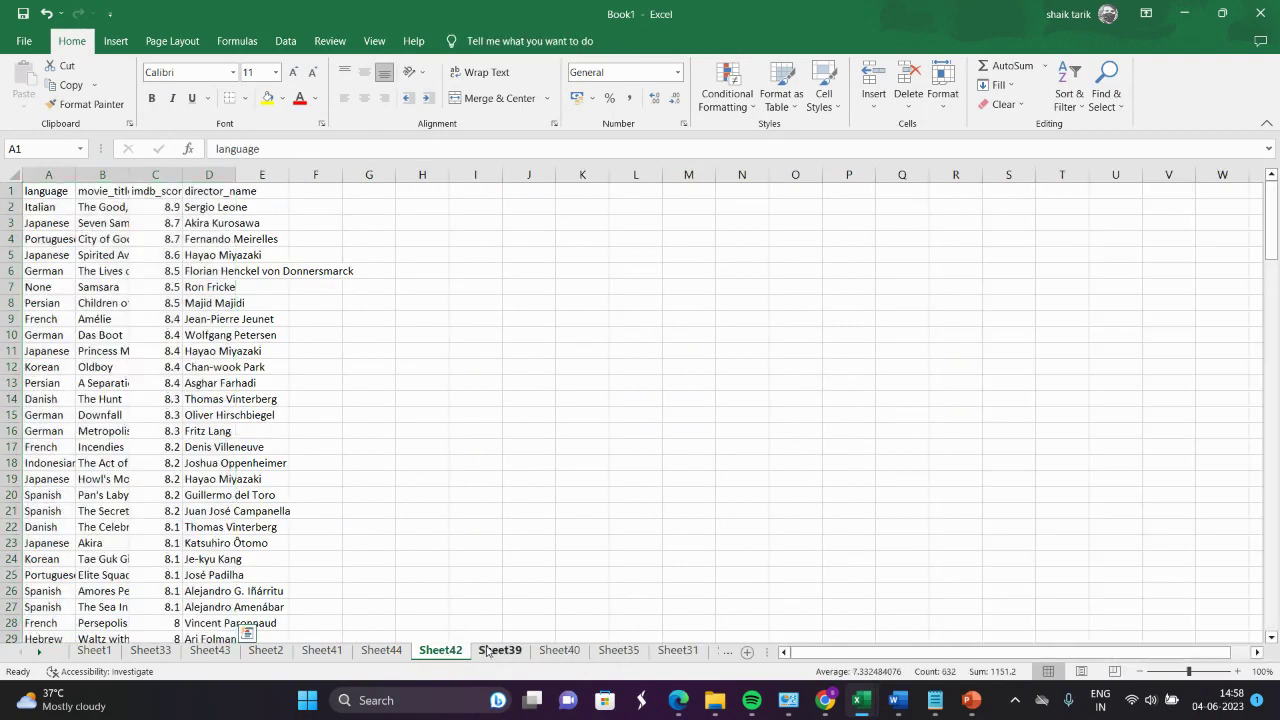
pyautogui.click(447, 651)
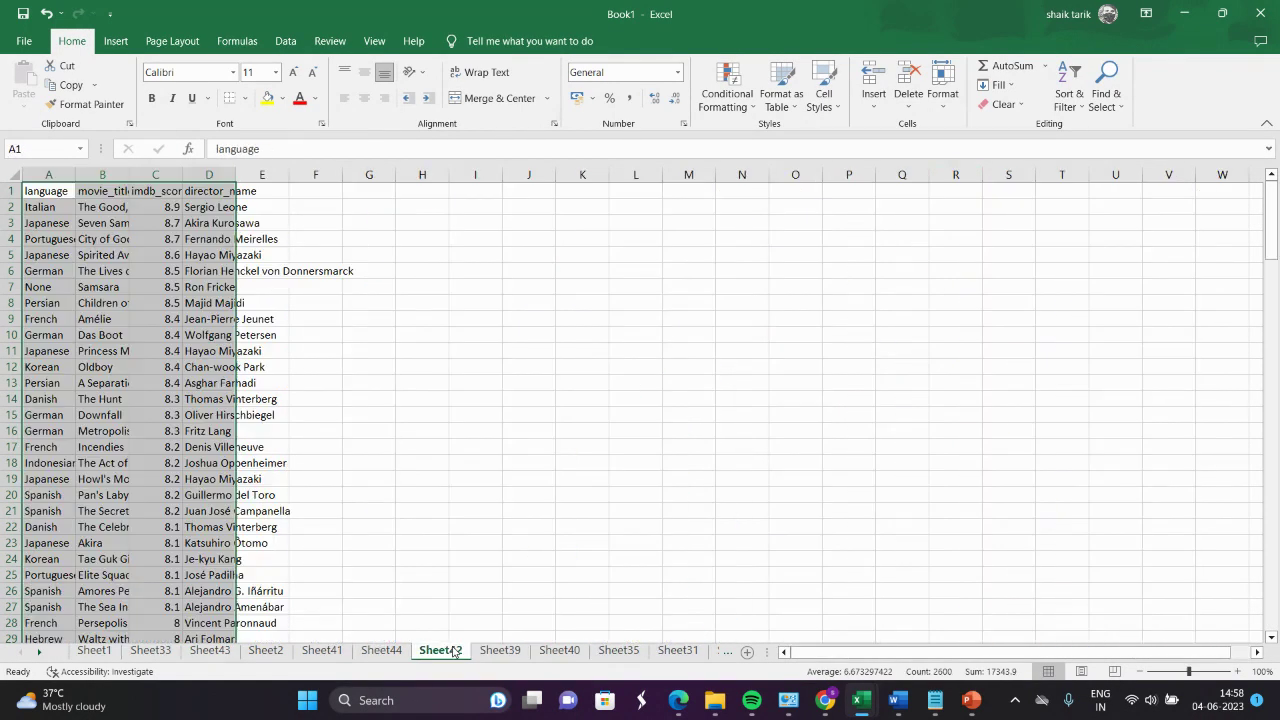
pyautogui.click(381, 651)
pyautogui.click(320, 651)
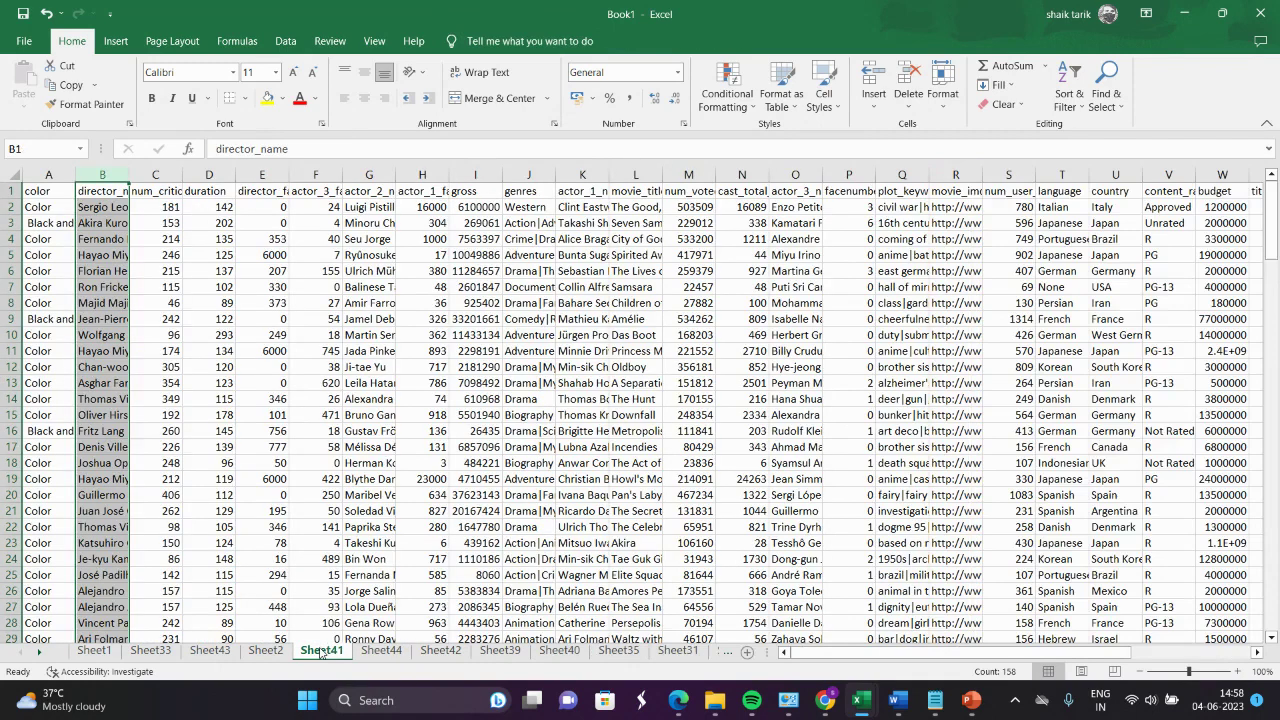
pyautogui.click(381, 651)
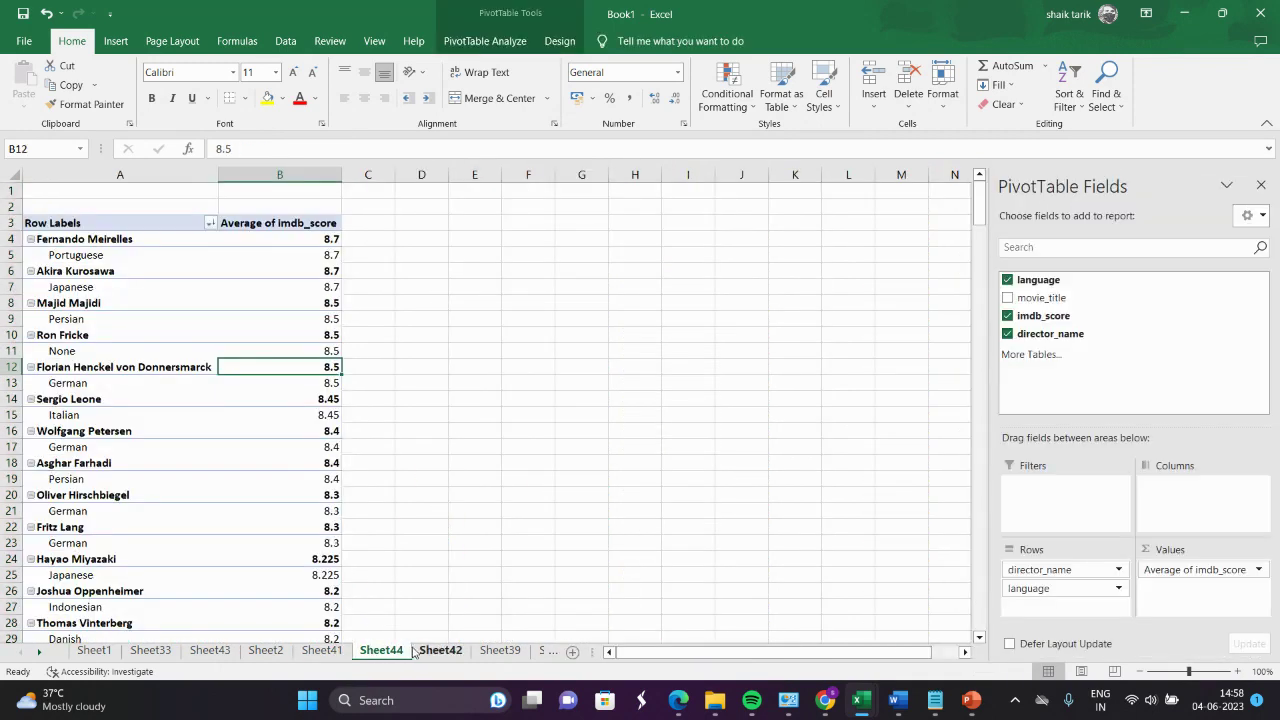
pyautogui.click(419, 651)
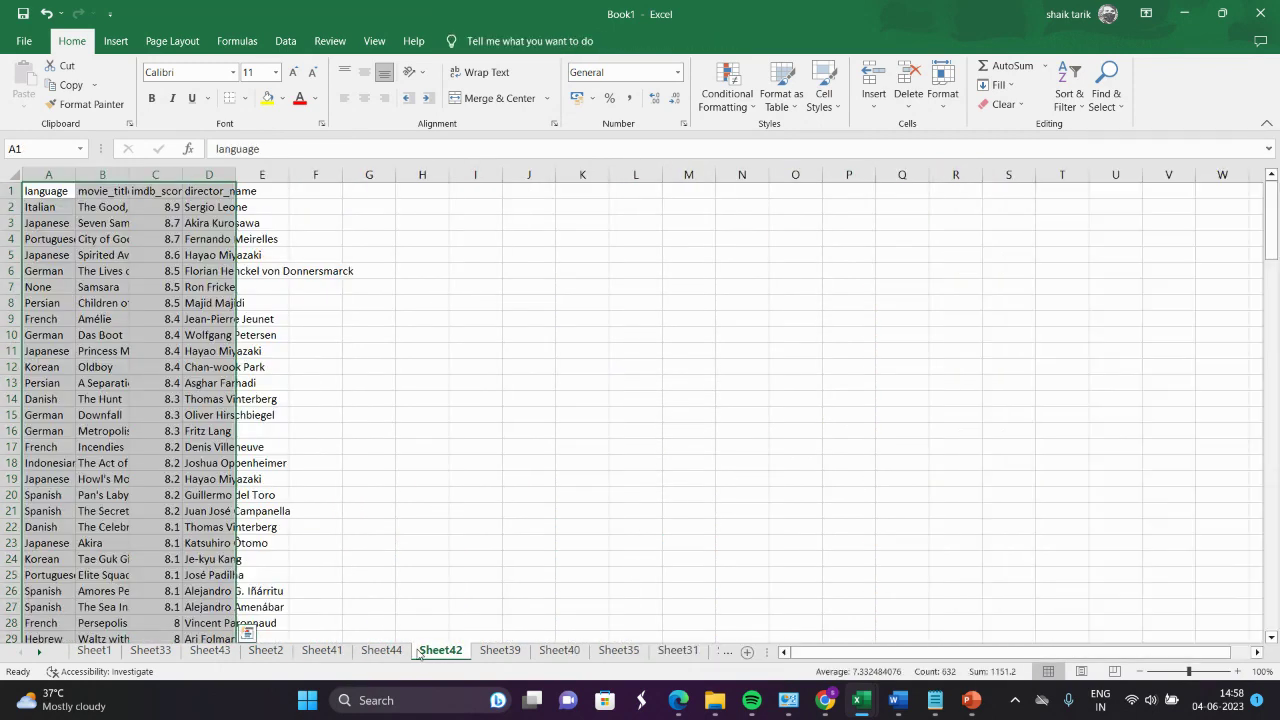
# - Clear the pivot table on Sheet43 by removing the director_name and imdb_score fields
pyautogui.click(321, 651)
pyautogui.click(215, 651)
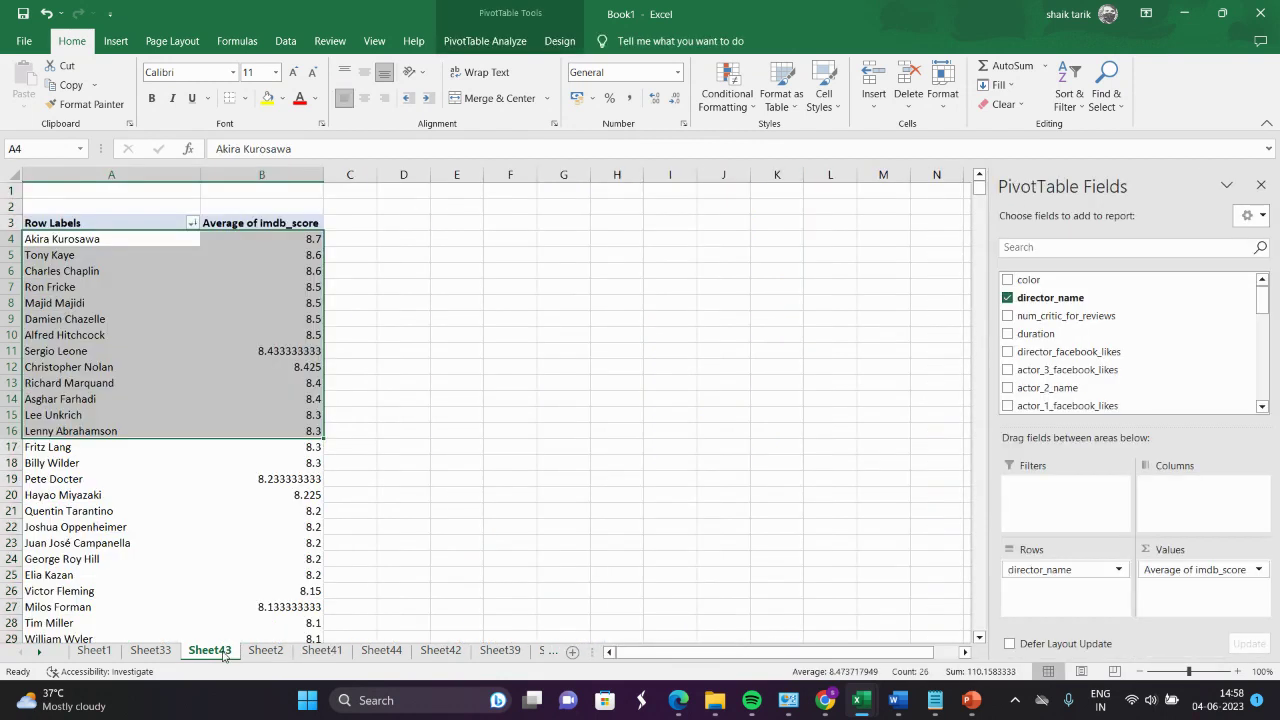
pyautogui.click(1033, 247)
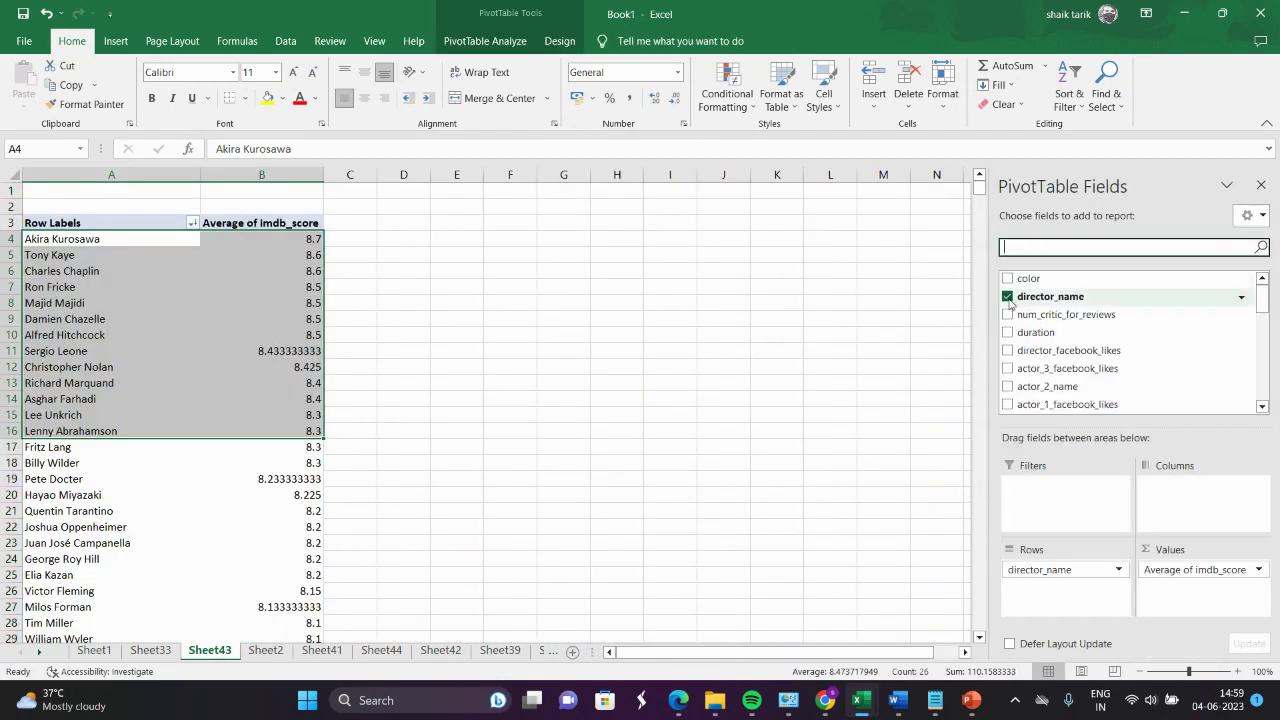
pyautogui.click(1014, 298)
pyautogui.click(1031, 254)
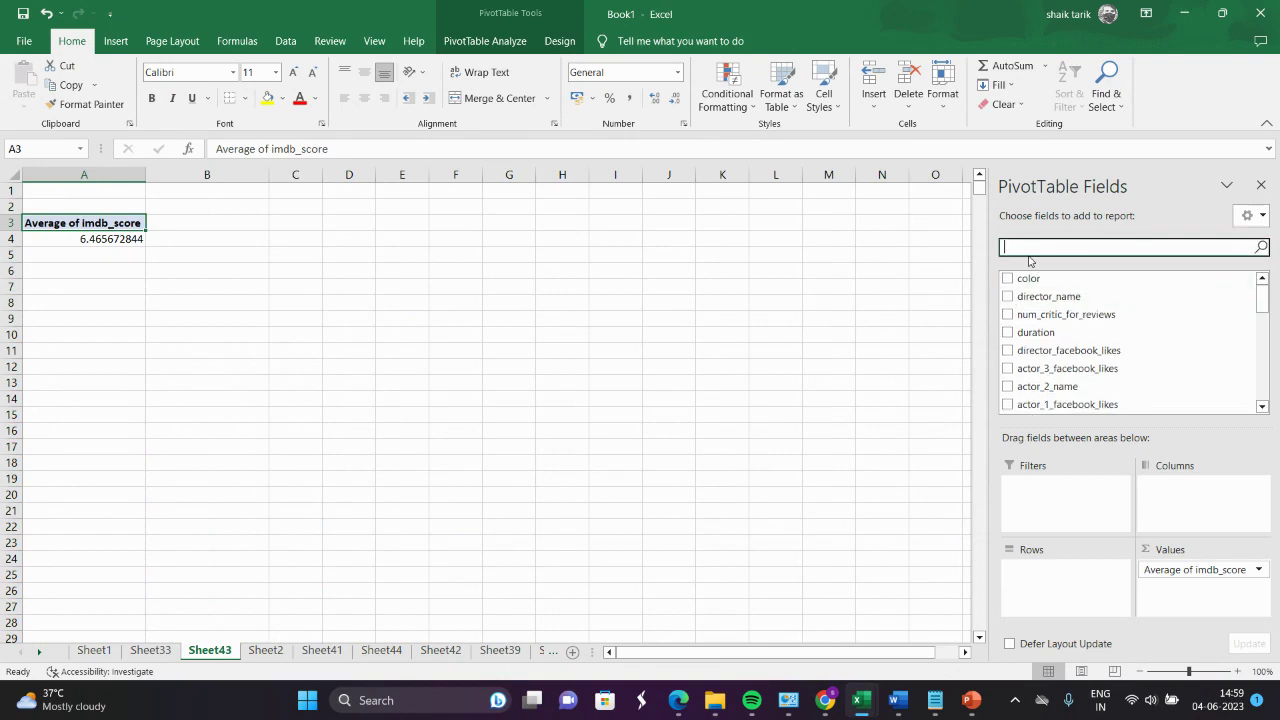
pyautogui.write('i')
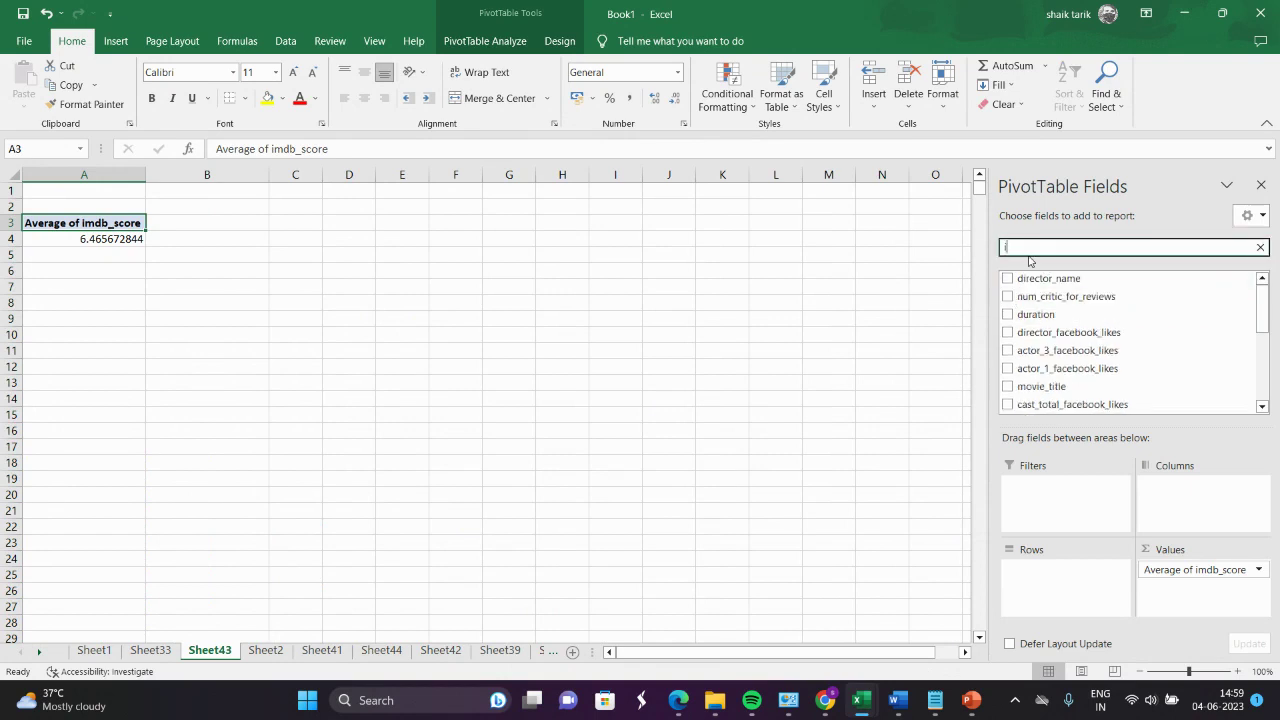
pyautogui.write('m')
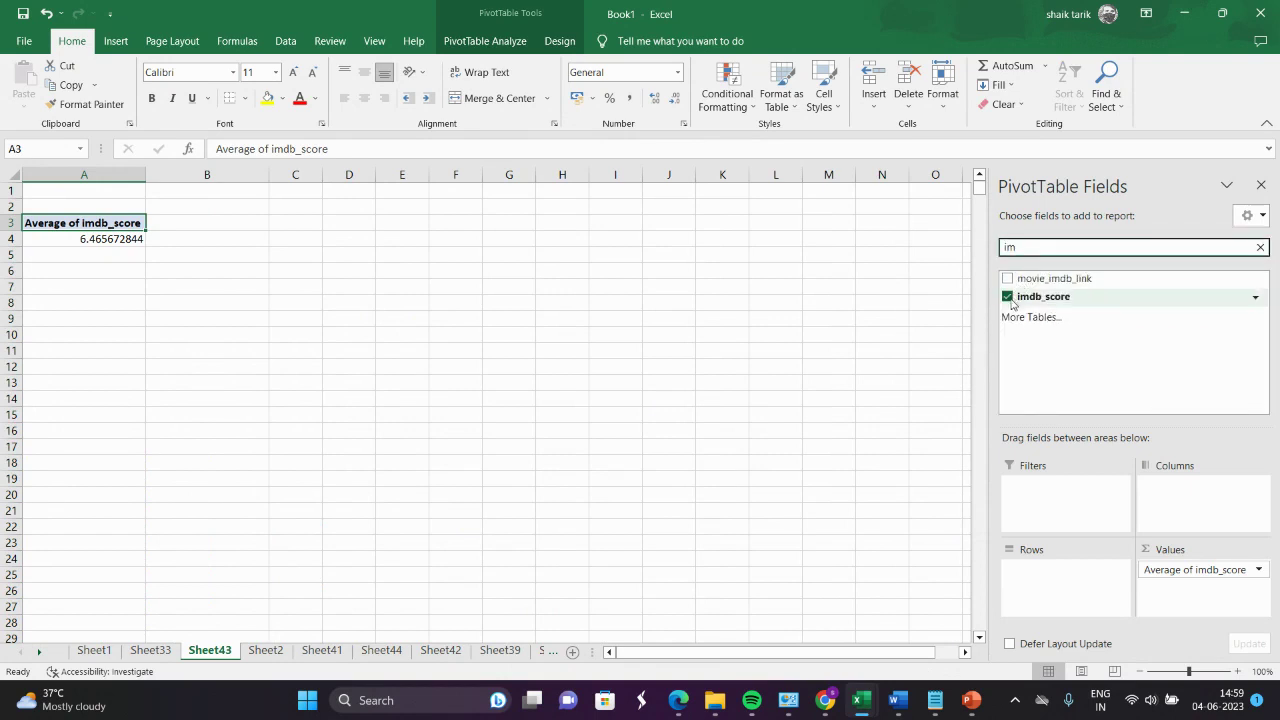
pyautogui.click(1008, 298)
pyautogui.click(1040, 254)
pyautogui.press('BackSpace')
pyautogui.press('BackSpace')
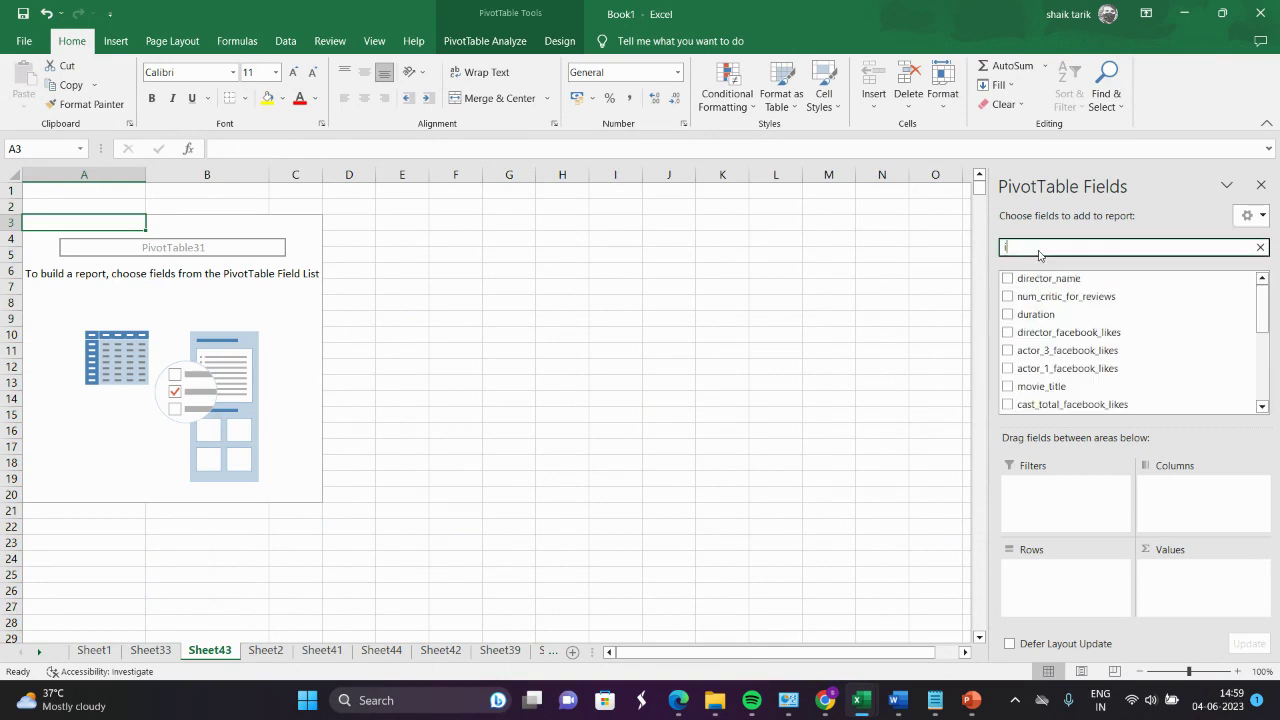
# - Try the geneers field as the pivot table's rows, and remove it again
pyautogui.write('geners')
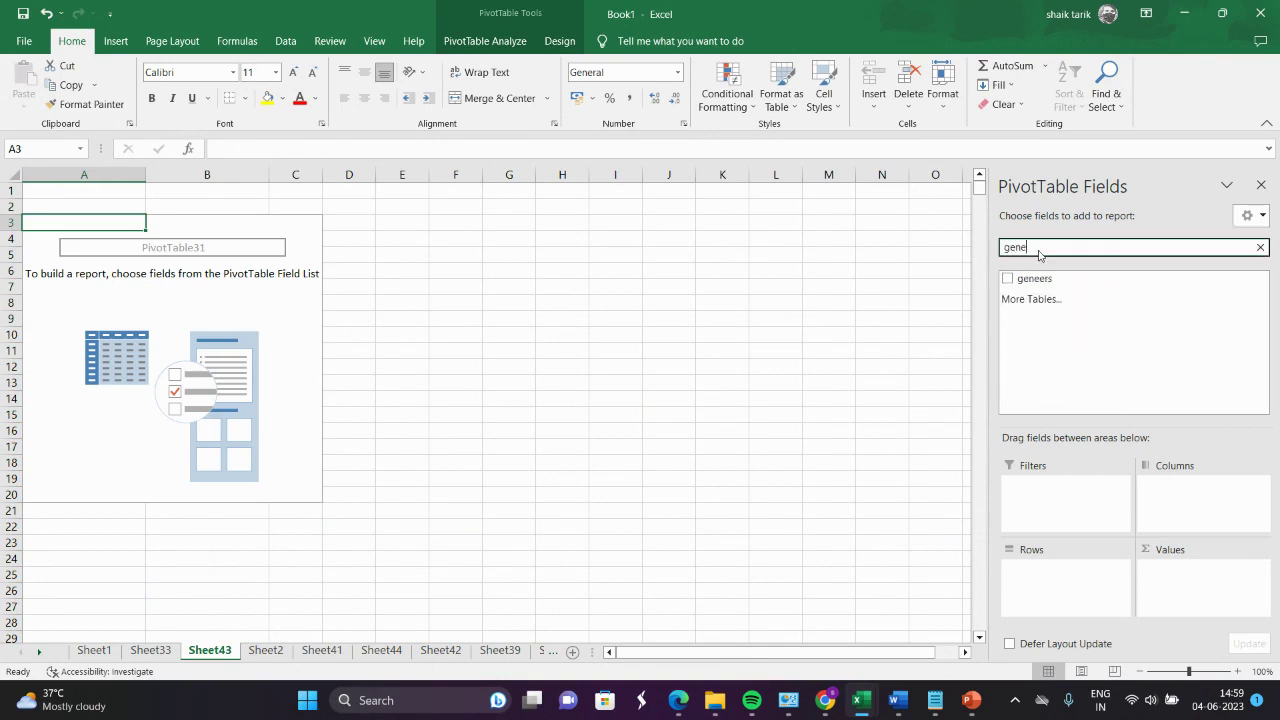
pyautogui.press('BackSpace')
pyautogui.click(1007, 280)
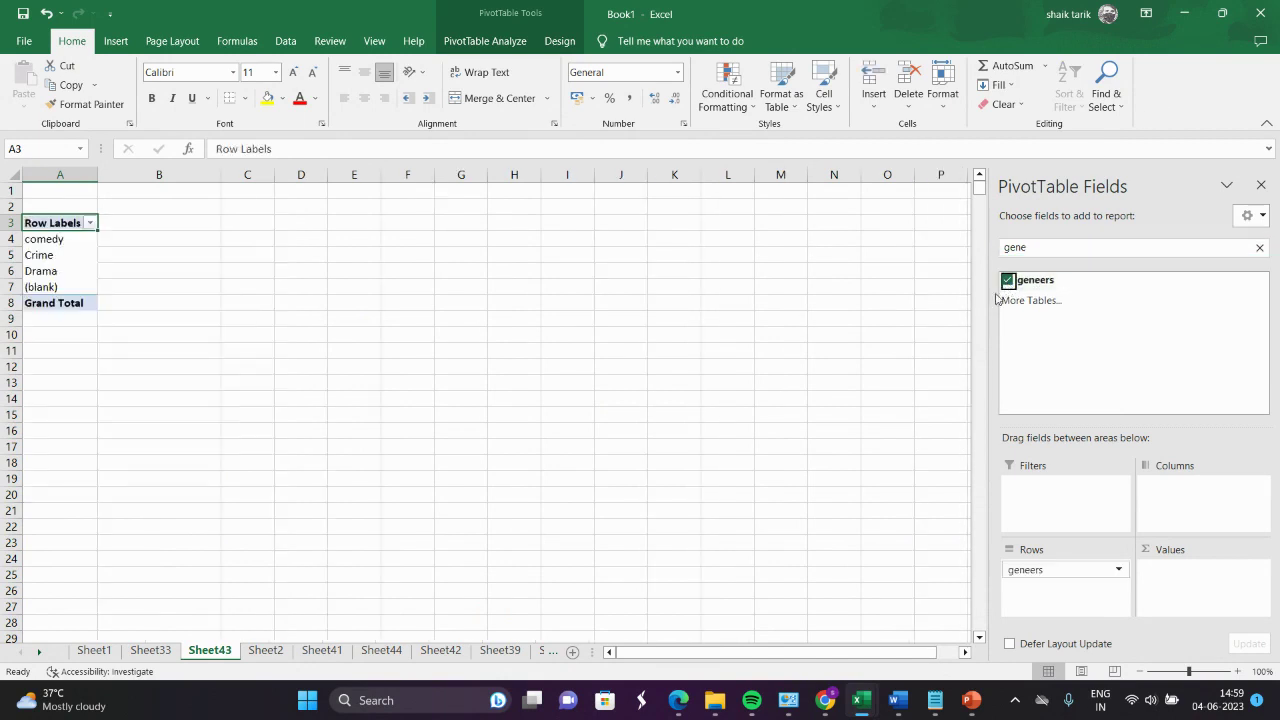
pyautogui.click(1037, 252)
pyautogui.press('BackSpace')
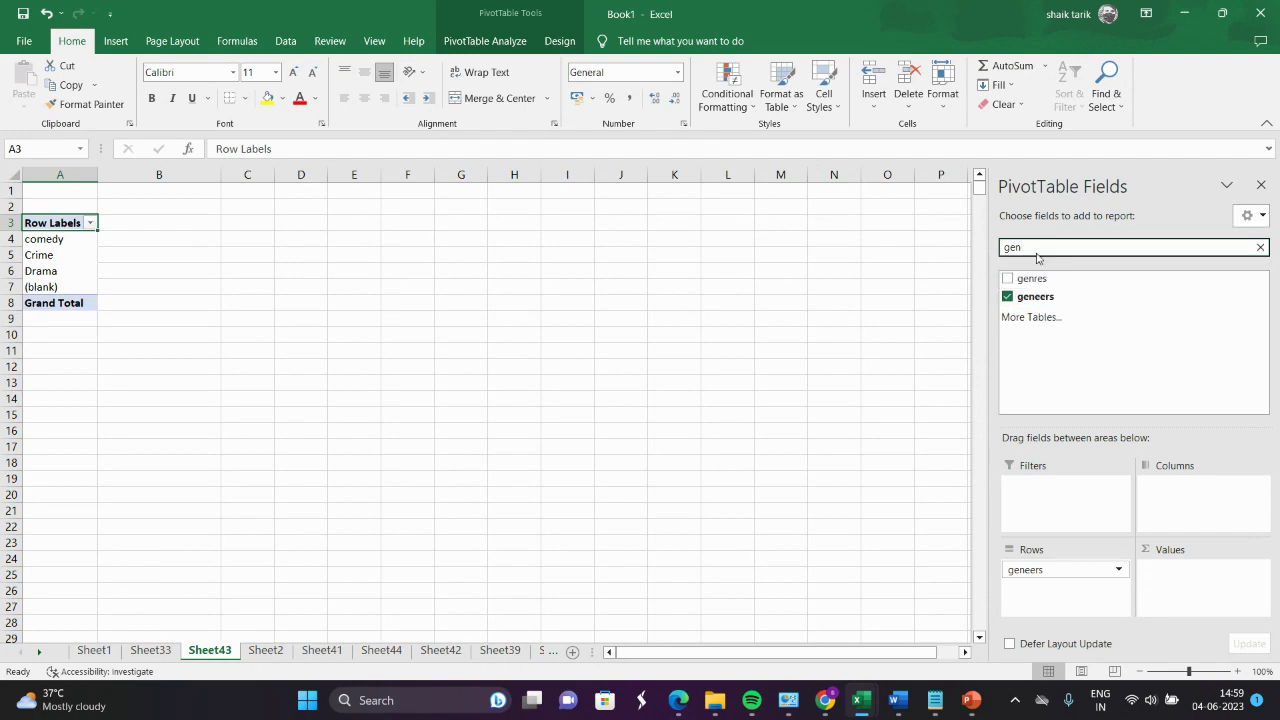
pyautogui.click(1007, 281)
pyautogui.click(1007, 281)
pyautogui.click(1007, 298)
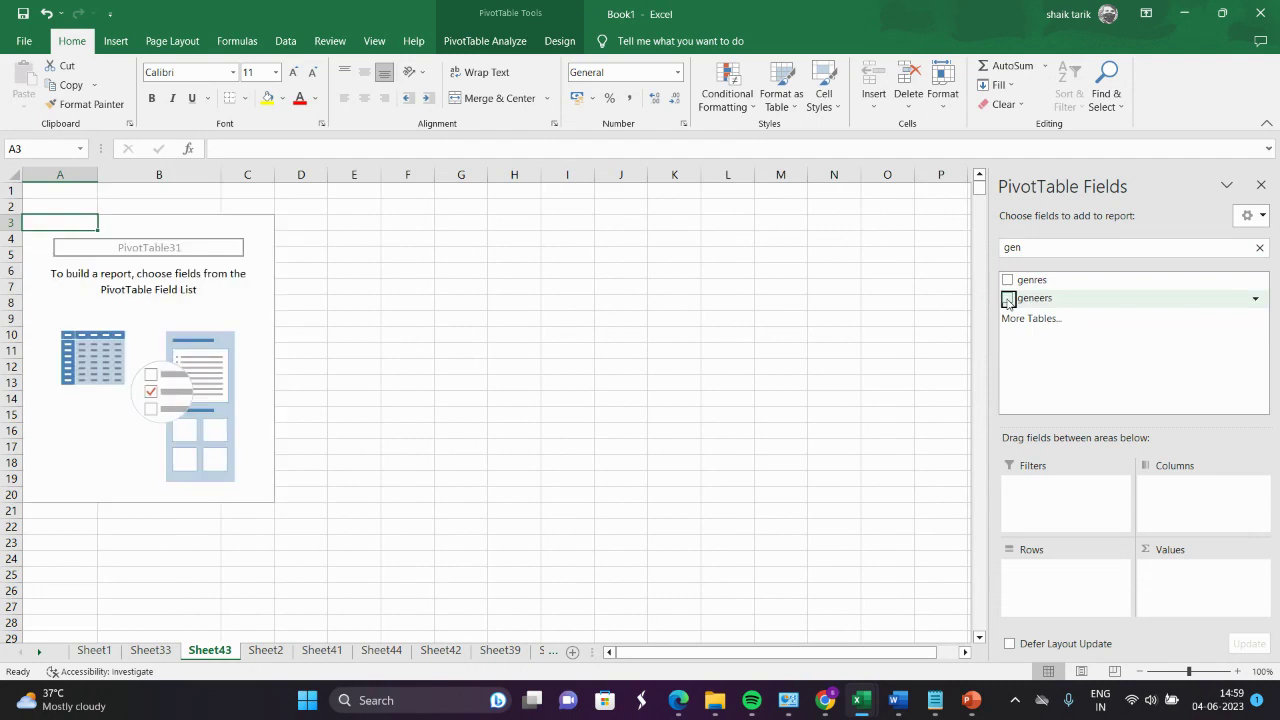
# - Add genres to the pivot table's rows and its count to the values, sorted from largest to smallest
pyautogui.click(1007, 281)
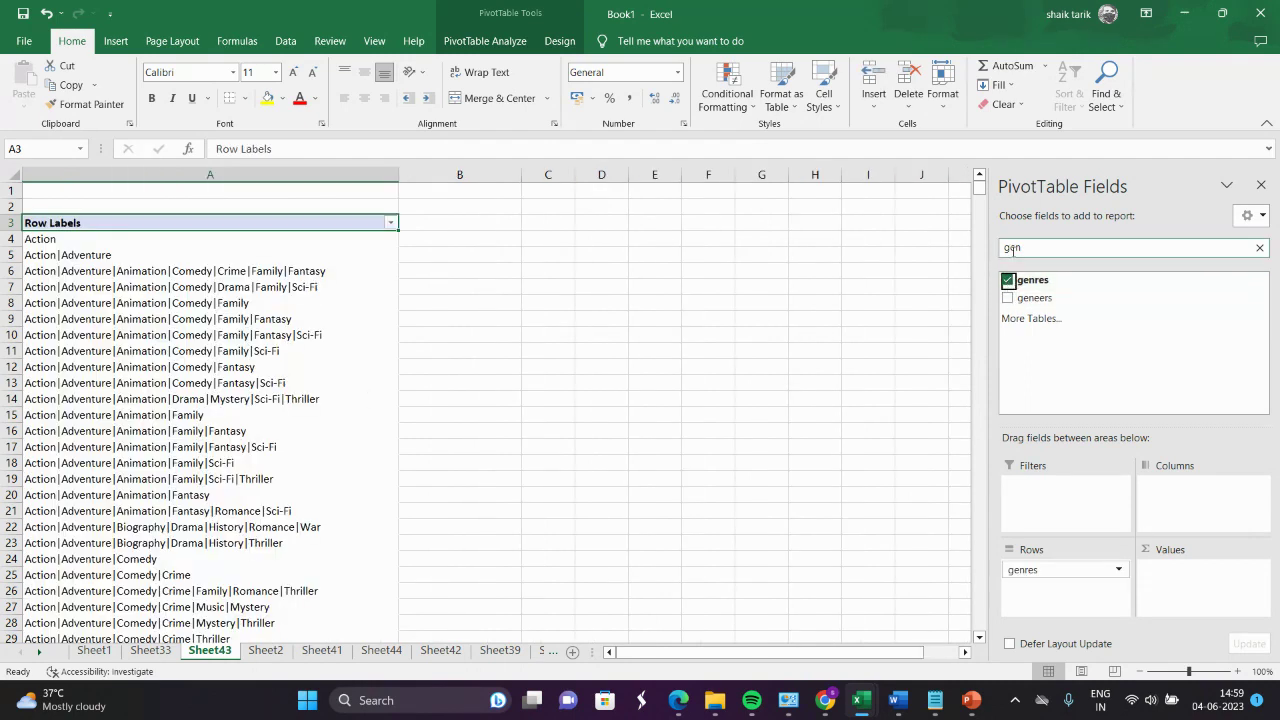
pyautogui.moveTo(1036, 285); pyautogui.dragTo(1200, 585)
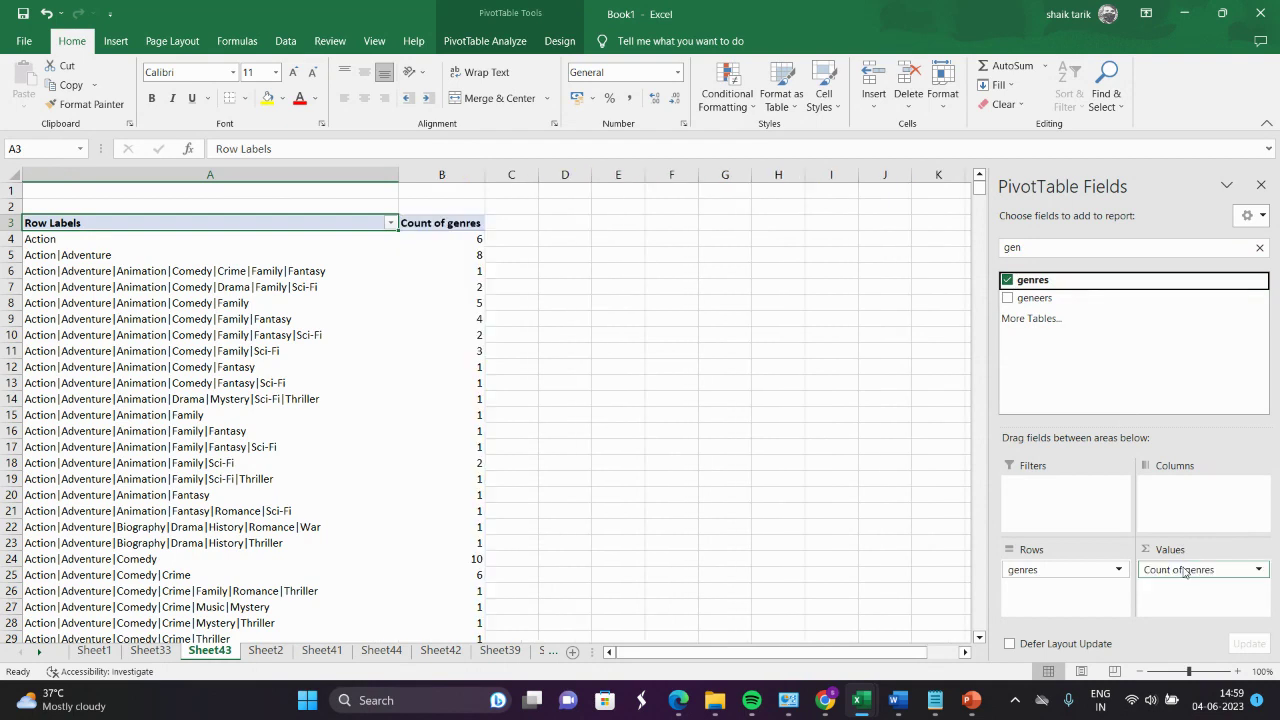
pyautogui.click(478, 256)
pyautogui.rightClick(478, 257)
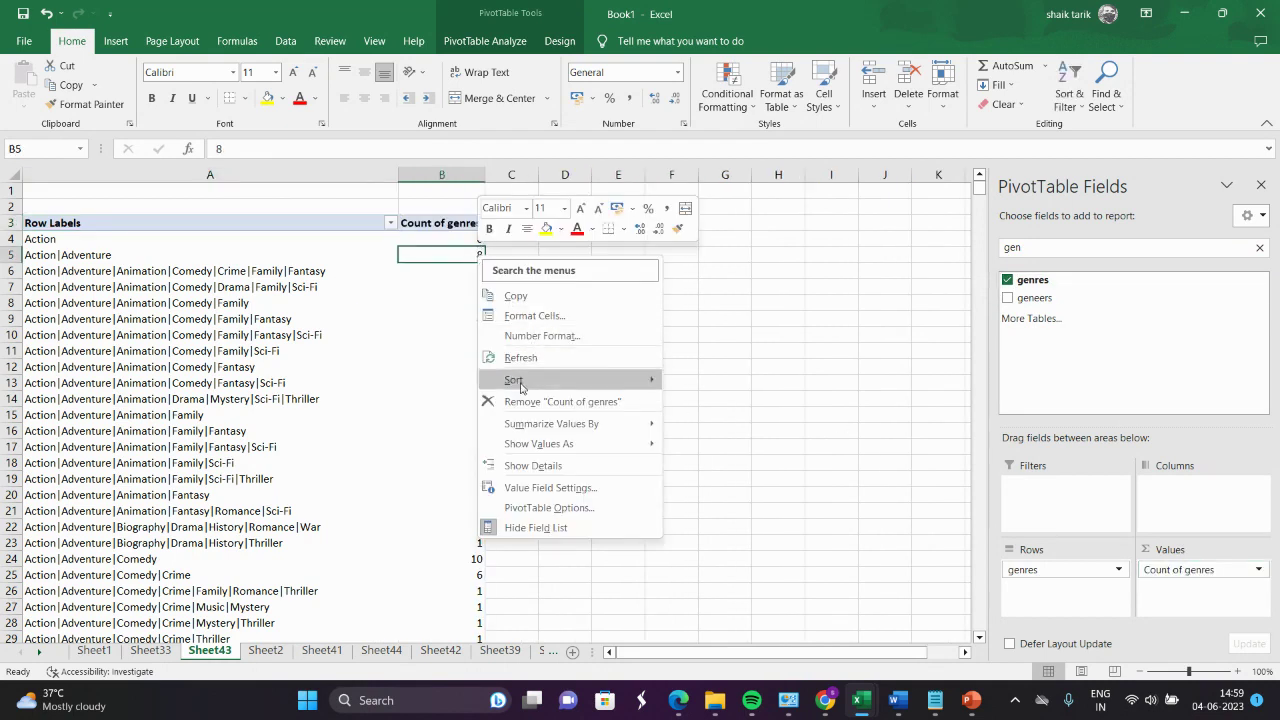
pyautogui.moveTo(518, 387)
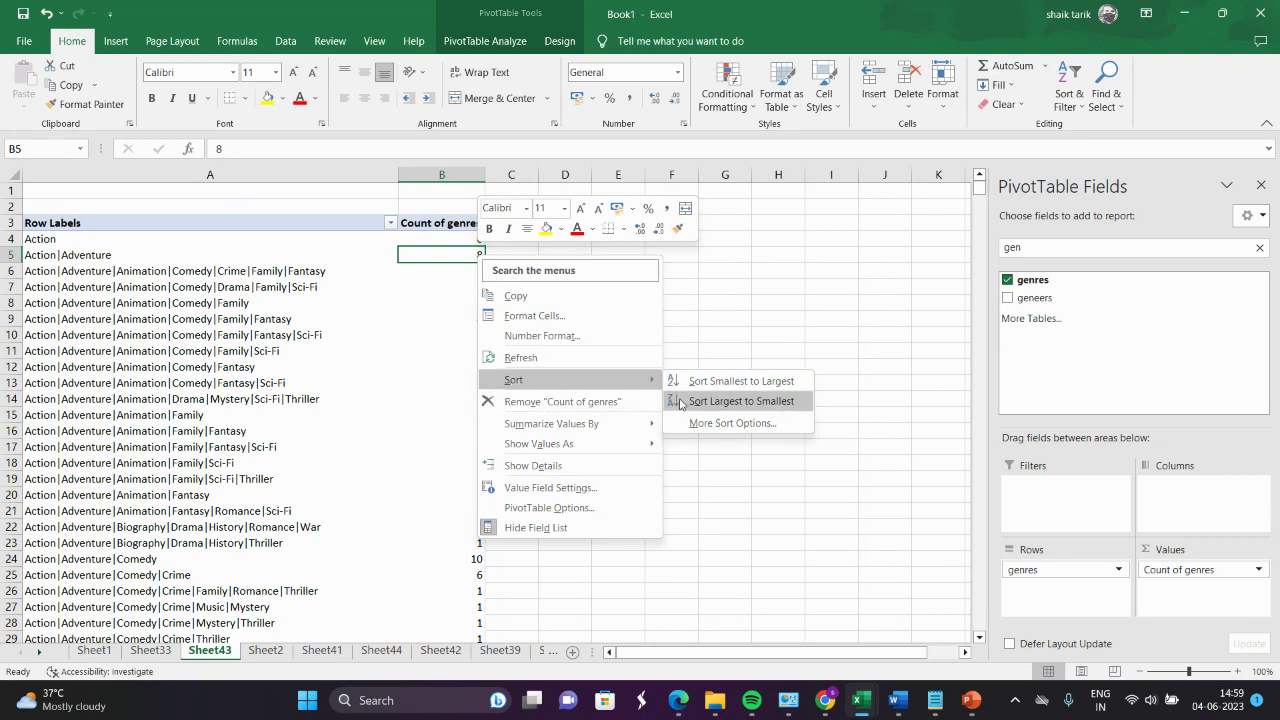
pyautogui.click(730, 404)
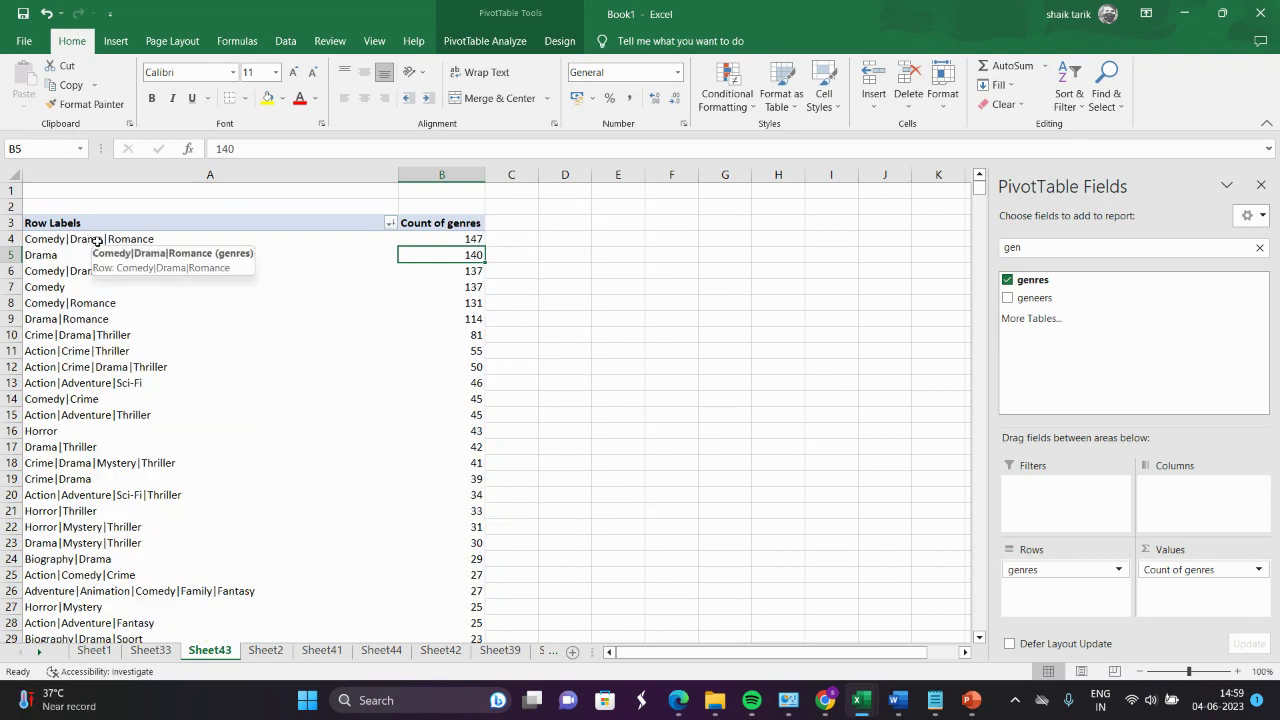
pyautogui.moveTo(46, 238); pyautogui.dragTo(153, 606)
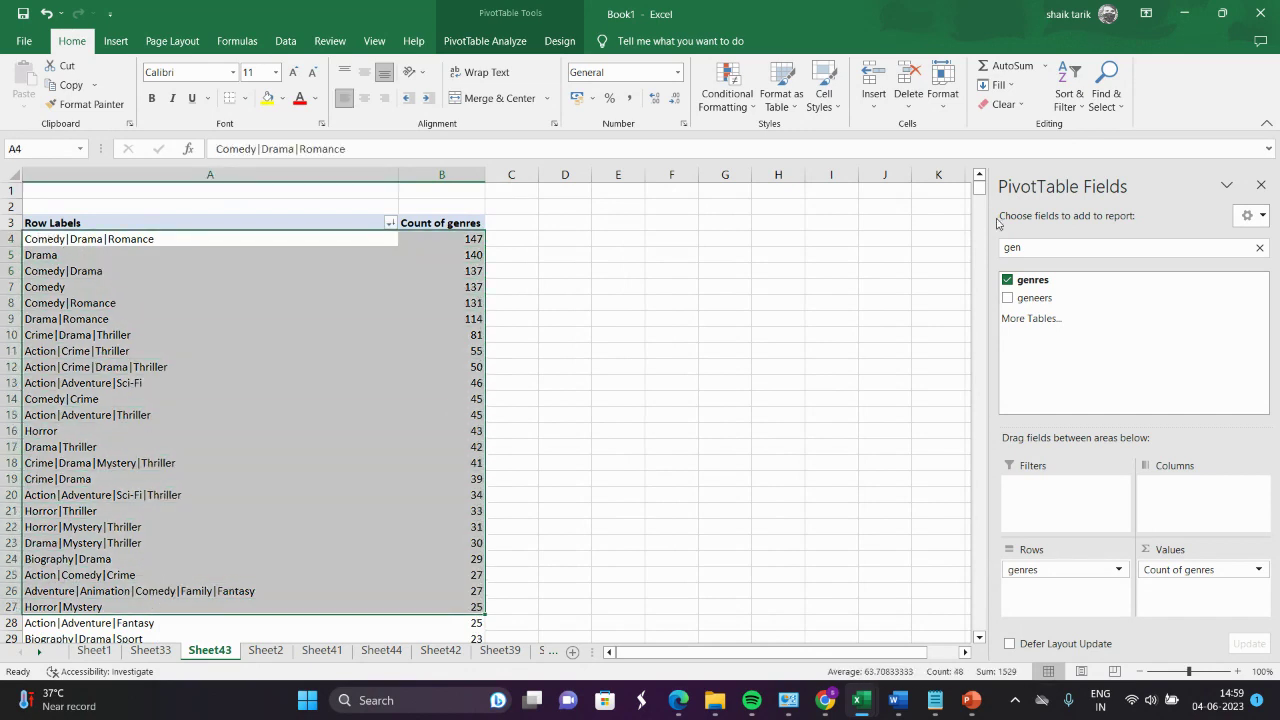
# - Switch to the IMDB Movie Analysis presentation in PowerPoint and review the popular genres slides through to the favorite actors slide
pyautogui.click(1180, 14)
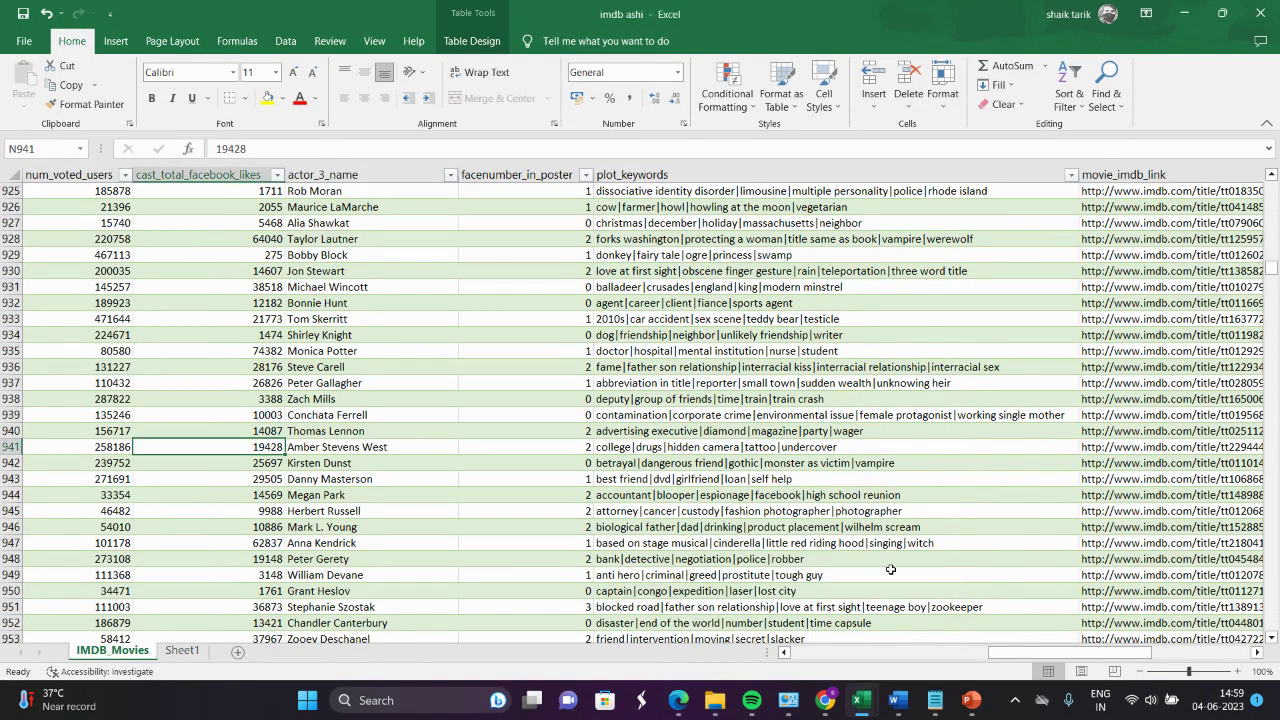
pyautogui.moveTo(975, 708)
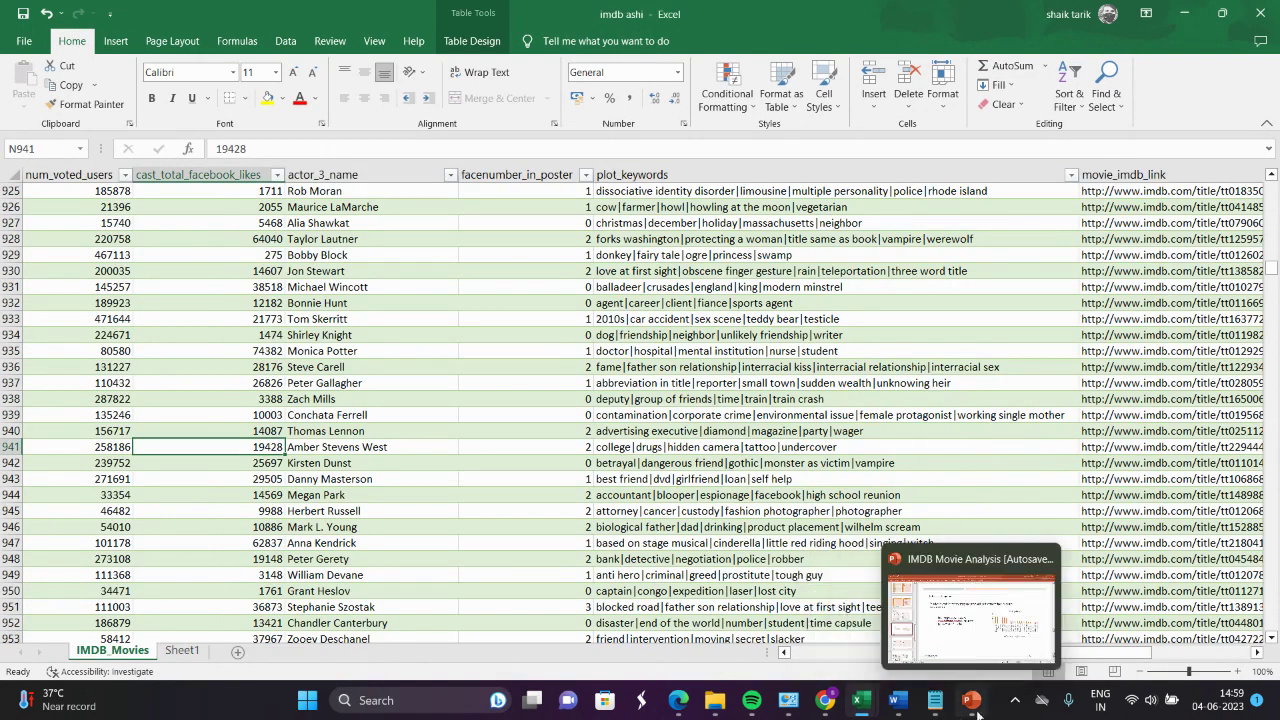
pyautogui.click(970, 642)
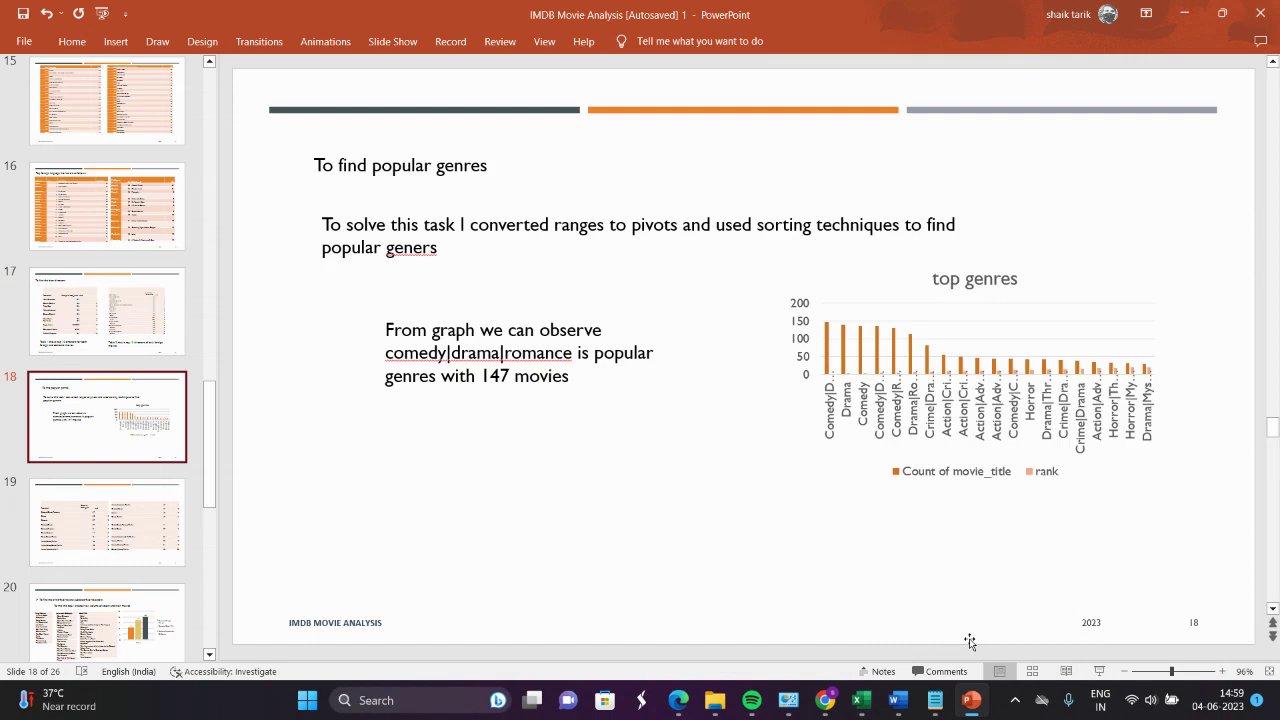
pyautogui.scroll(-1, 970, 642)
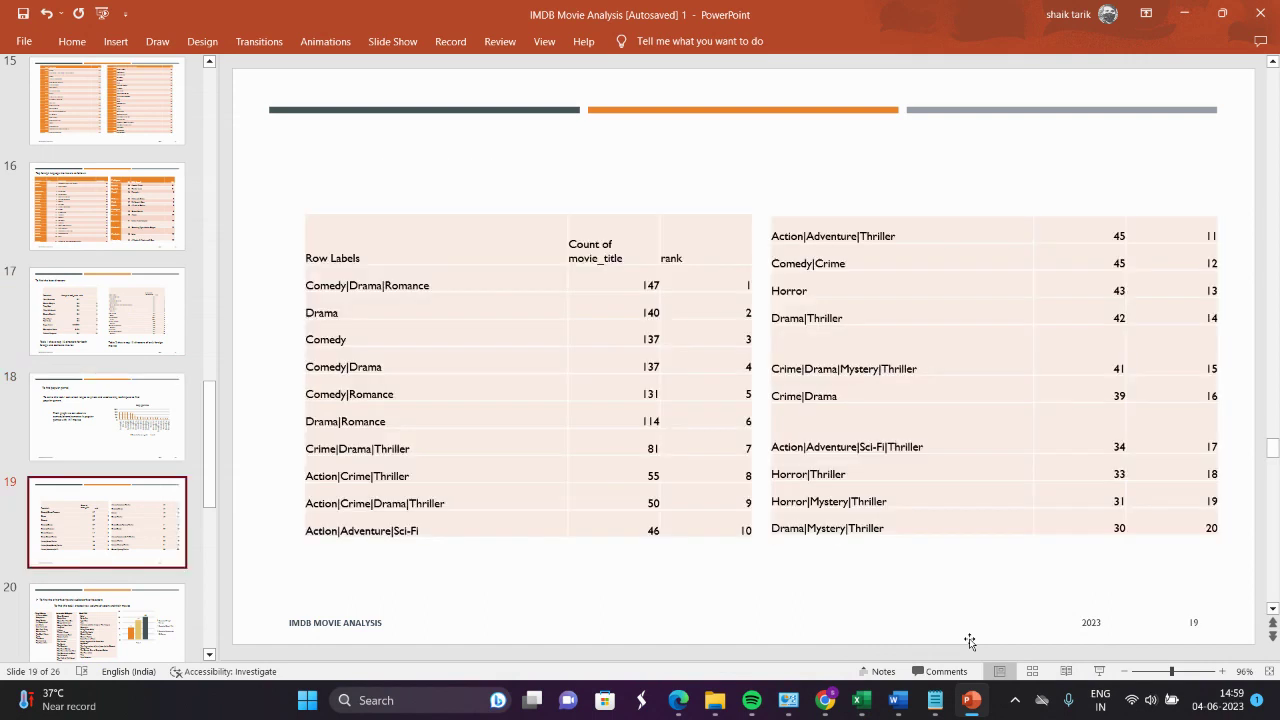
pyautogui.scroll(-1, 970, 642)
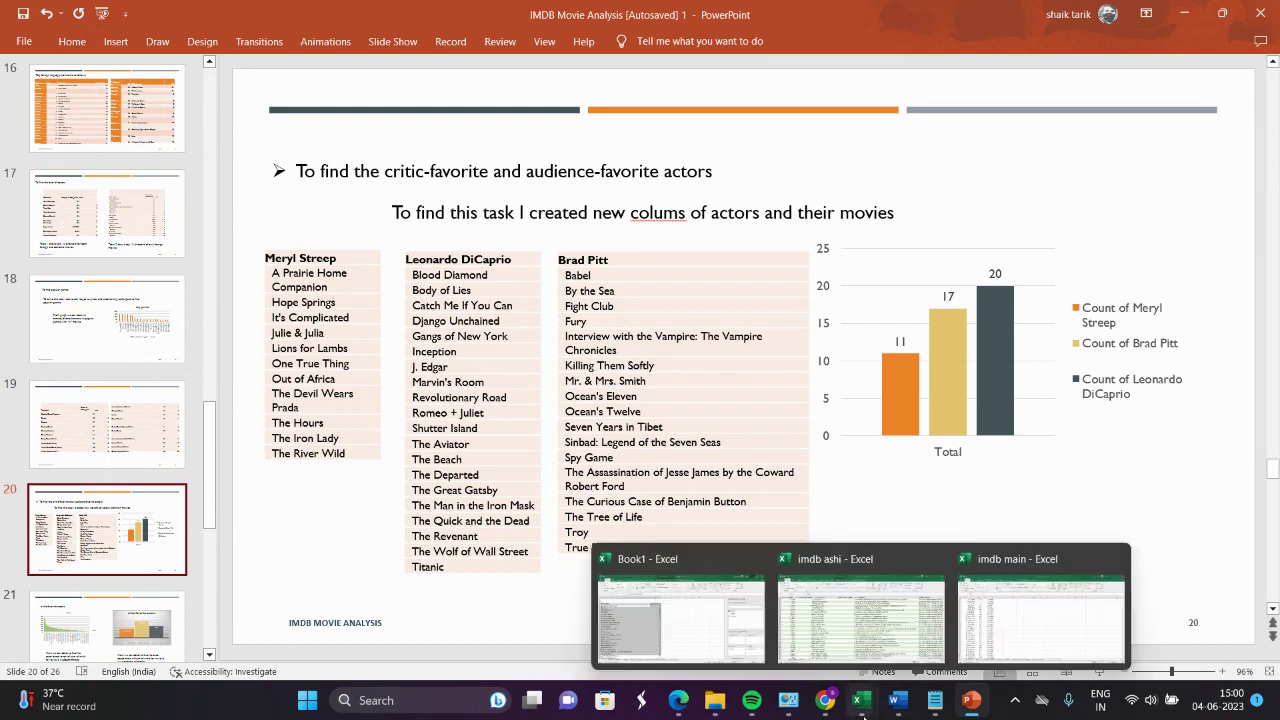
# - Return to the Book1 workbook in Excel and copy the selected movie data on Sheet2
pyautogui.click(849, 638)
pyautogui.moveTo(860, 700)
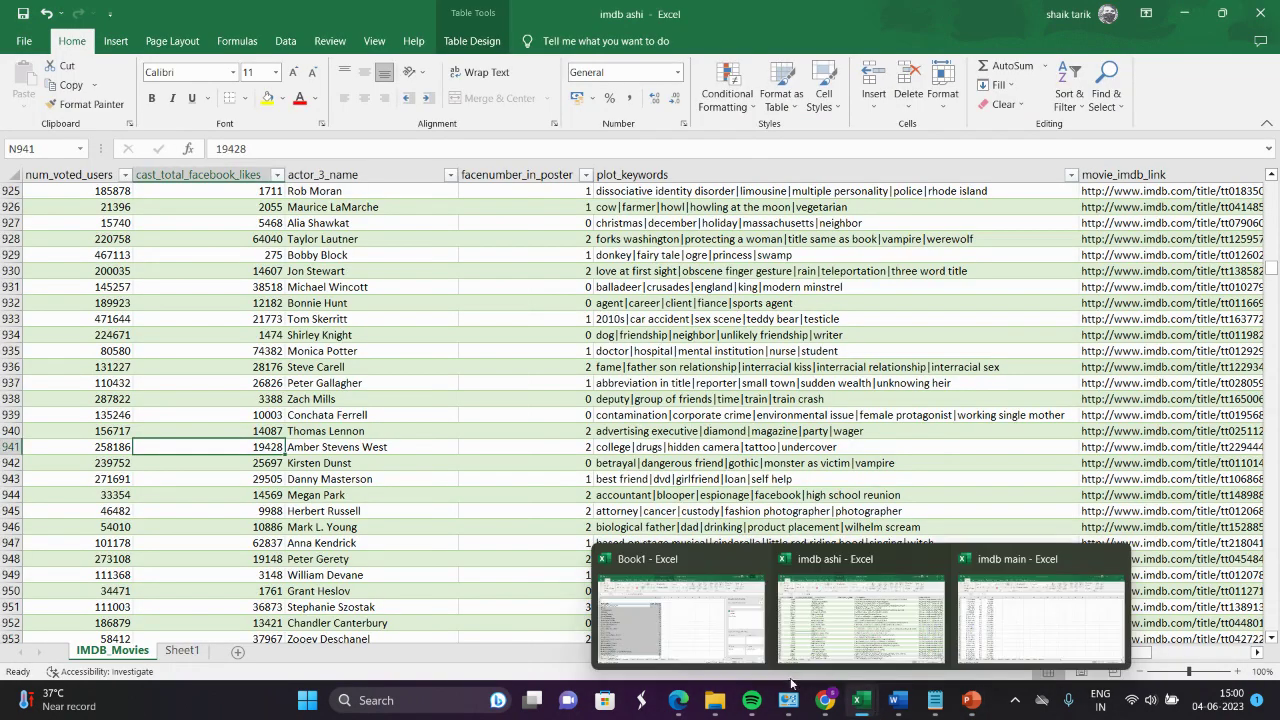
pyautogui.click(690, 600)
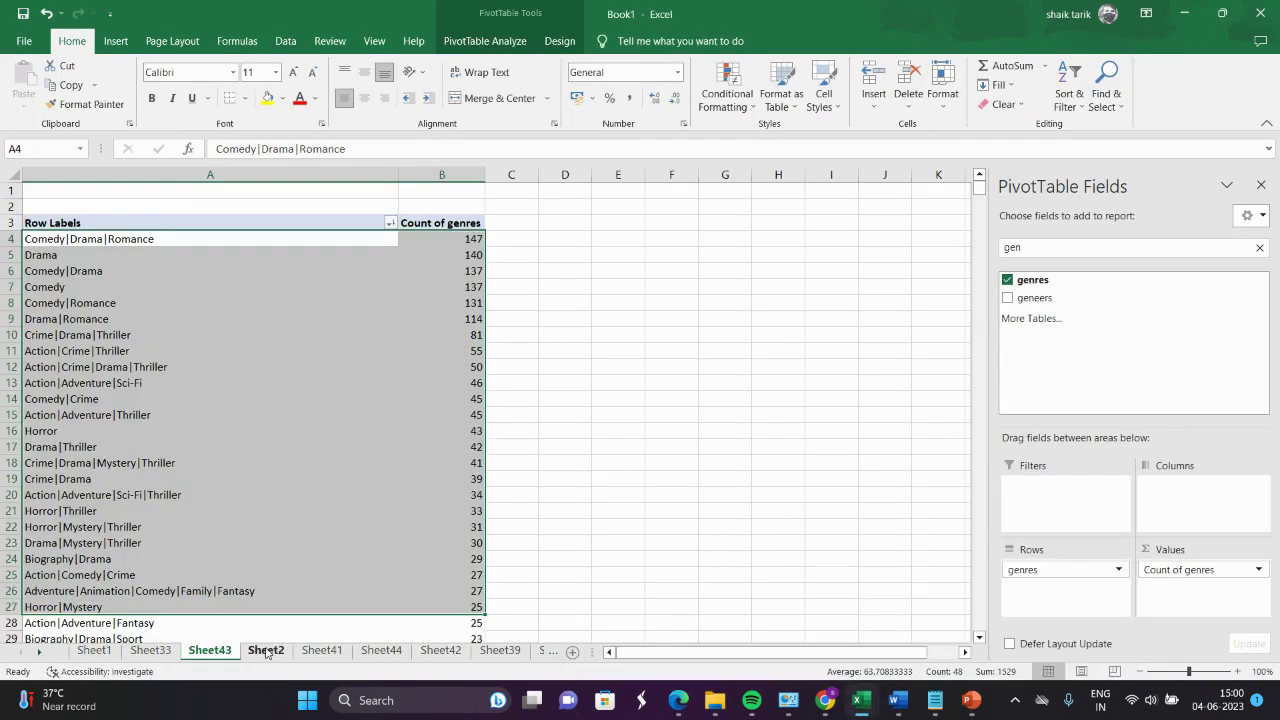
pyautogui.click(266, 650)
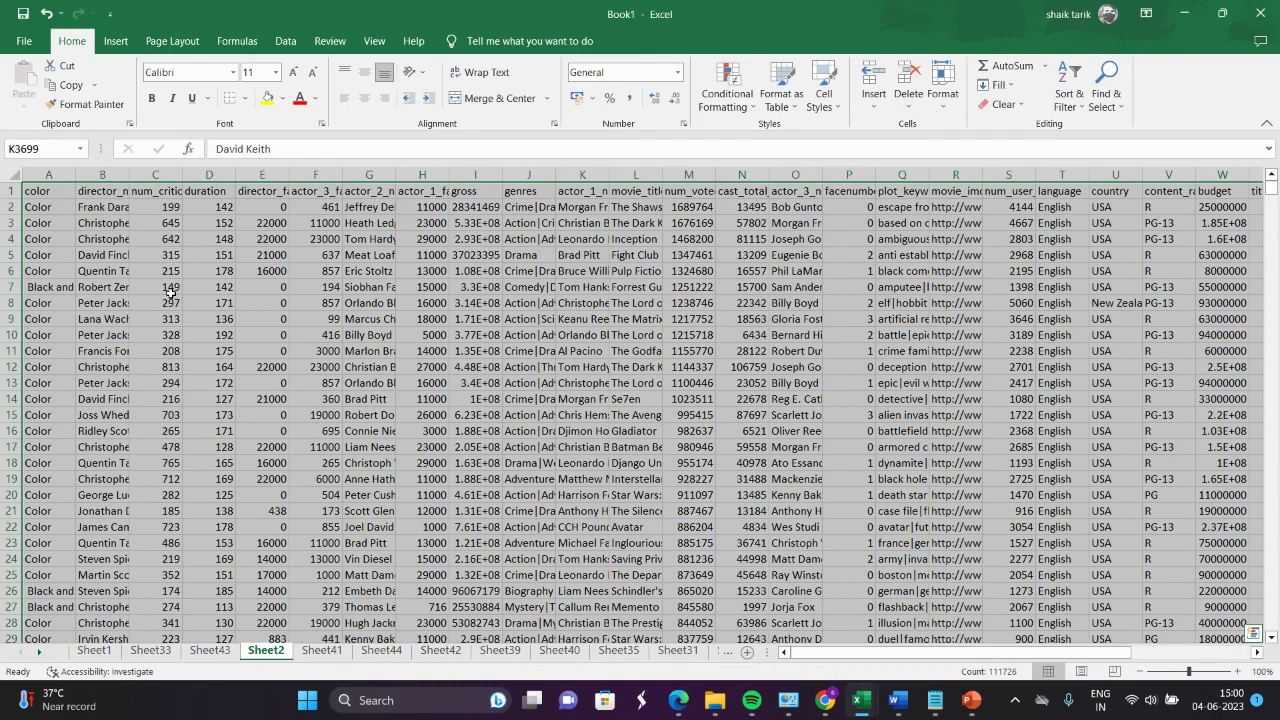
pyautogui.hotkey('ctrl', 'c')
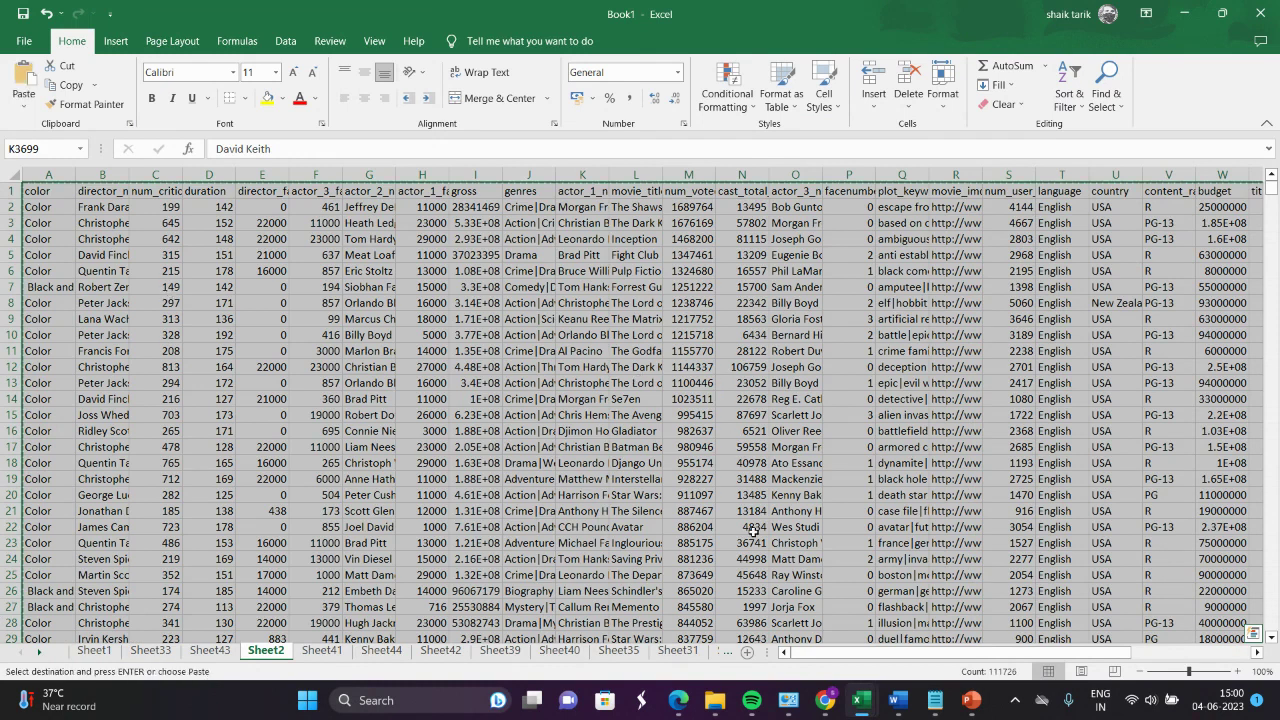
# - Add a blank worksheet to the workbook and clear the genres field from the pivot table on Sheet43
pyautogui.click(747, 652)
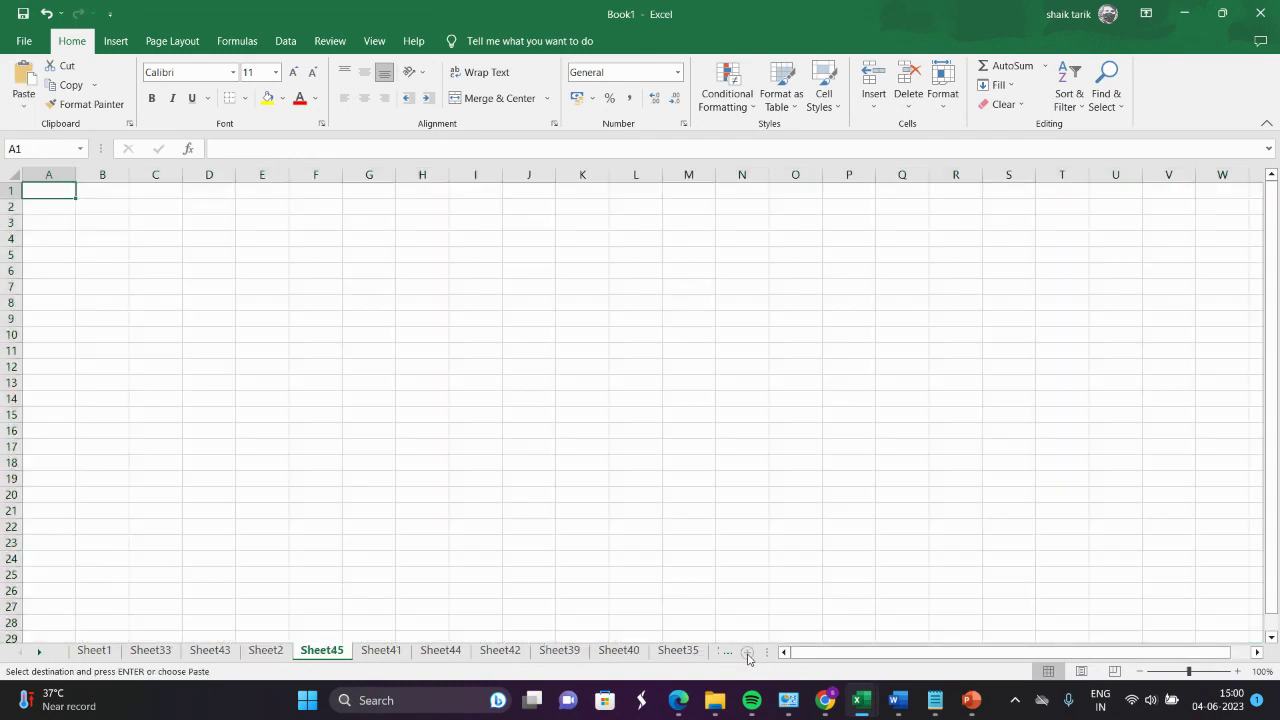
pyautogui.click(266, 652)
pyautogui.click(212, 660)
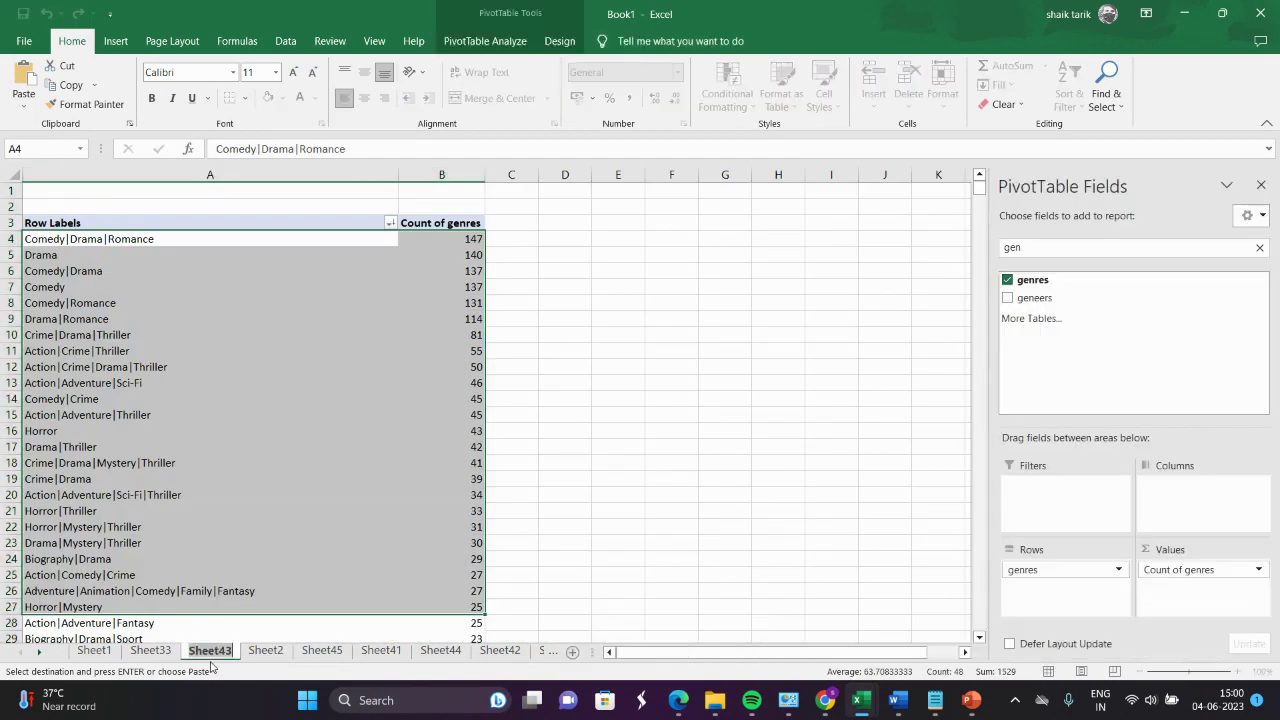
pyautogui.click(1007, 281)
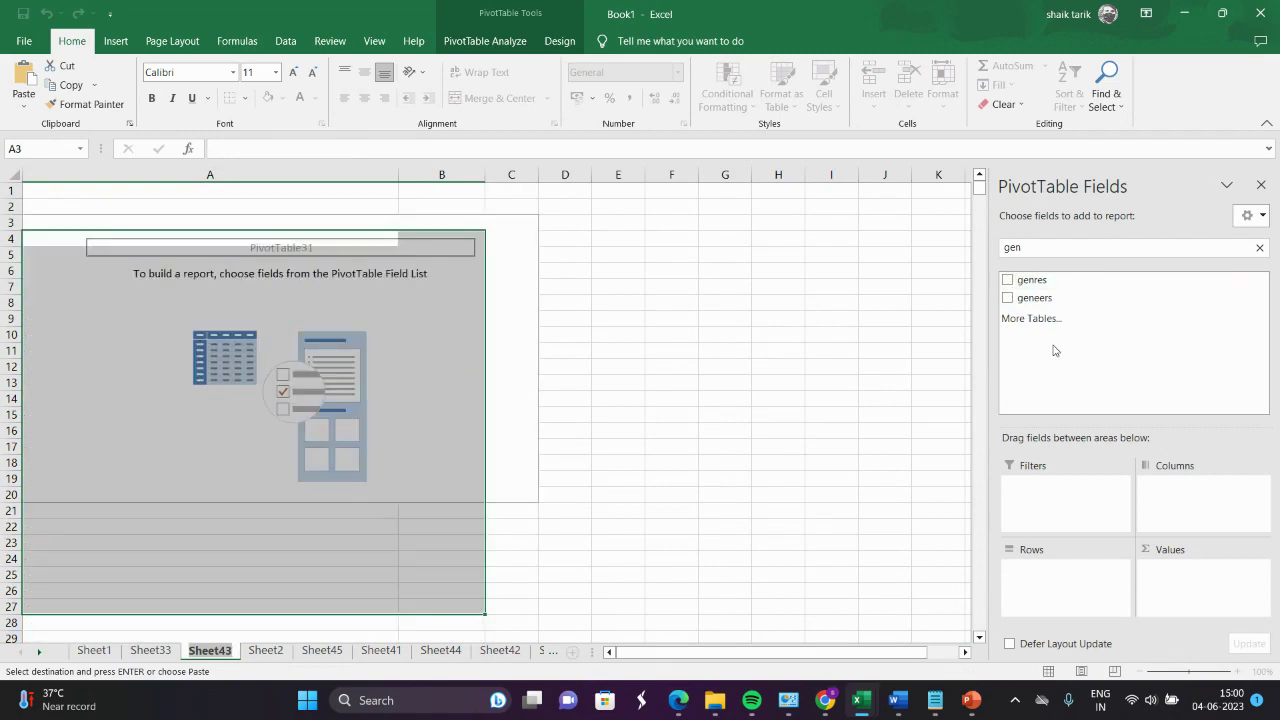
# - Find the actor fields in the pivot table's field list and add actor_1_name to the rows
pyautogui.click(1261, 249)
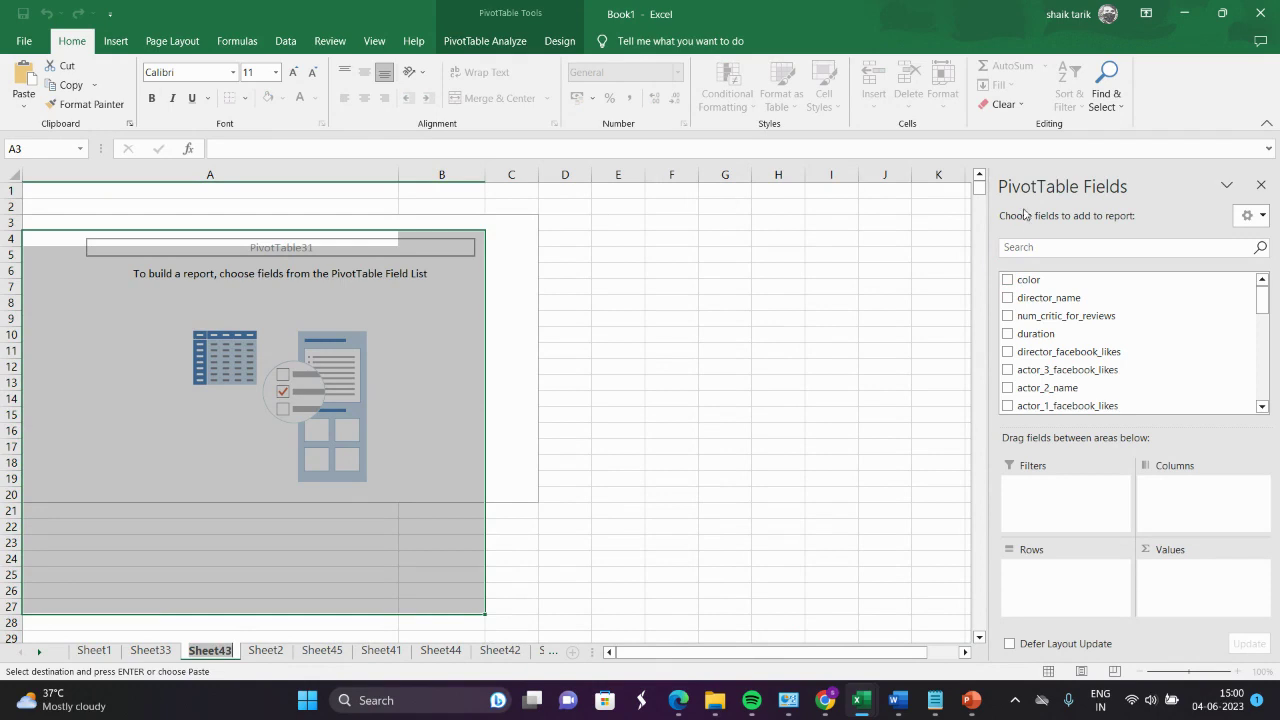
pyautogui.click(1032, 248)
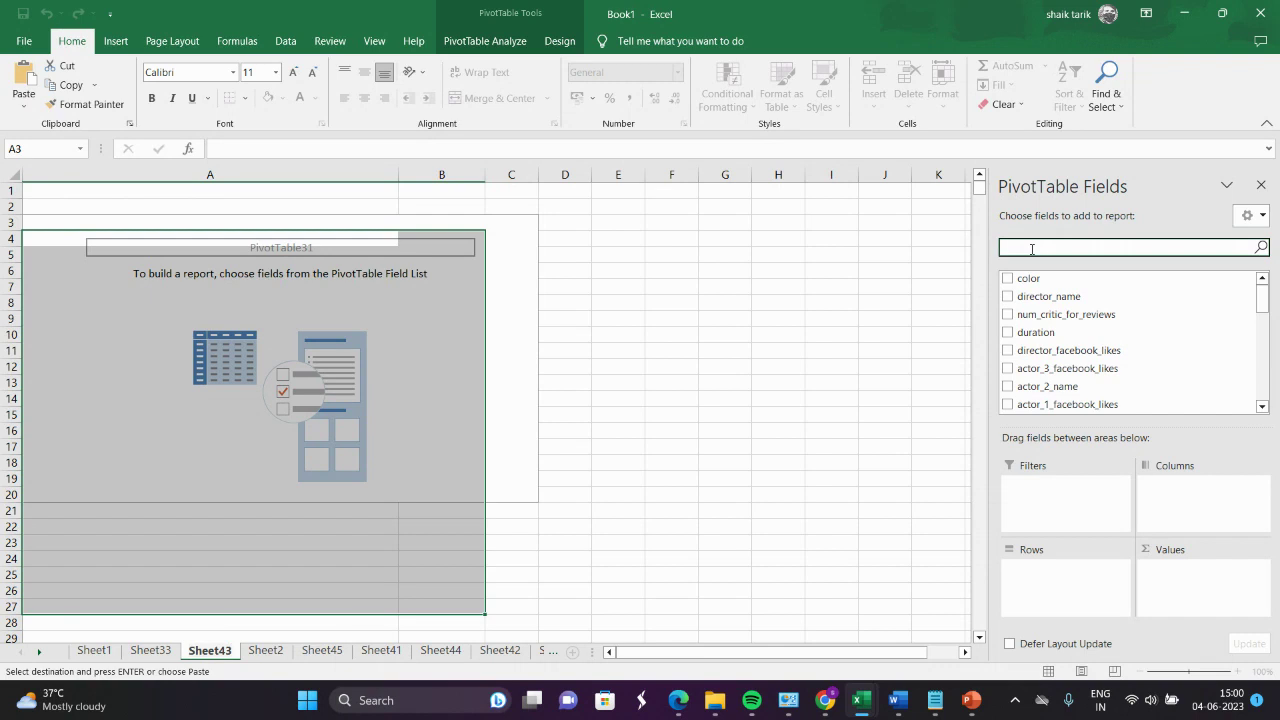
pyautogui.write('ac')
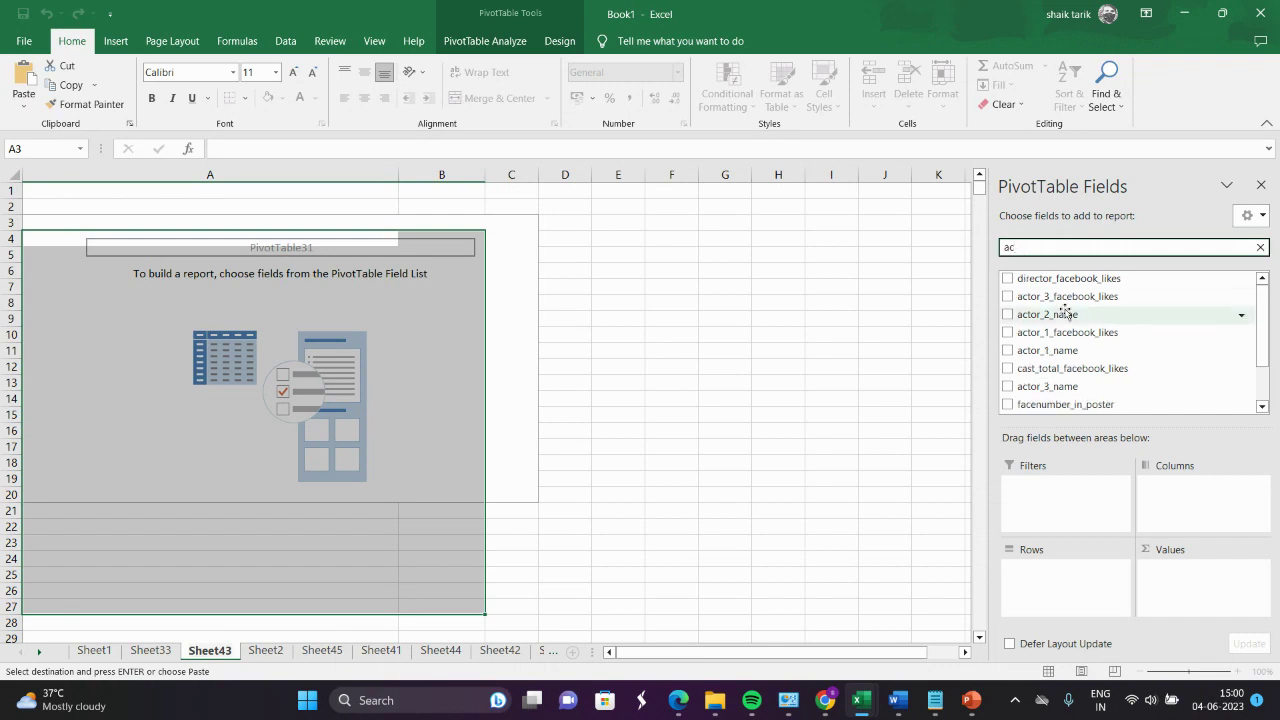
pyautogui.click(1008, 353)
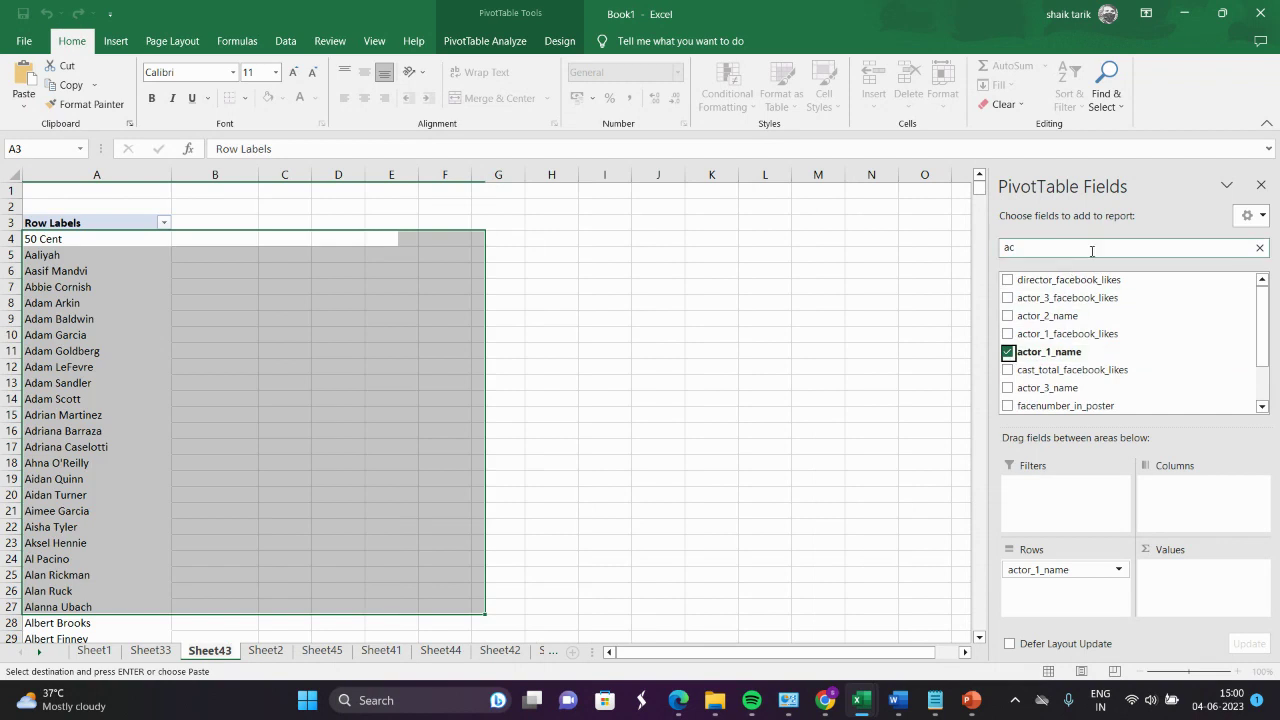
# - Find the movie fields and add movie_title to the pivot table's rows beneath actor_1_name
pyautogui.click(1256, 248)
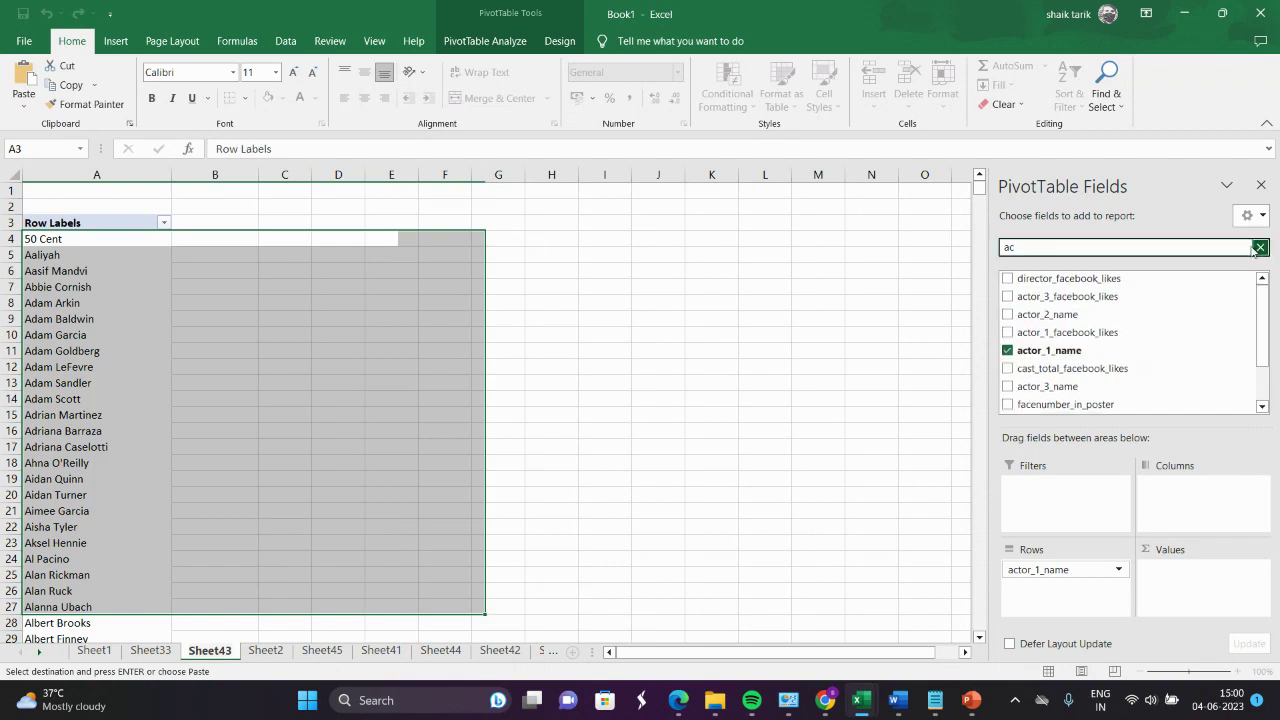
pyautogui.write('\\\\')
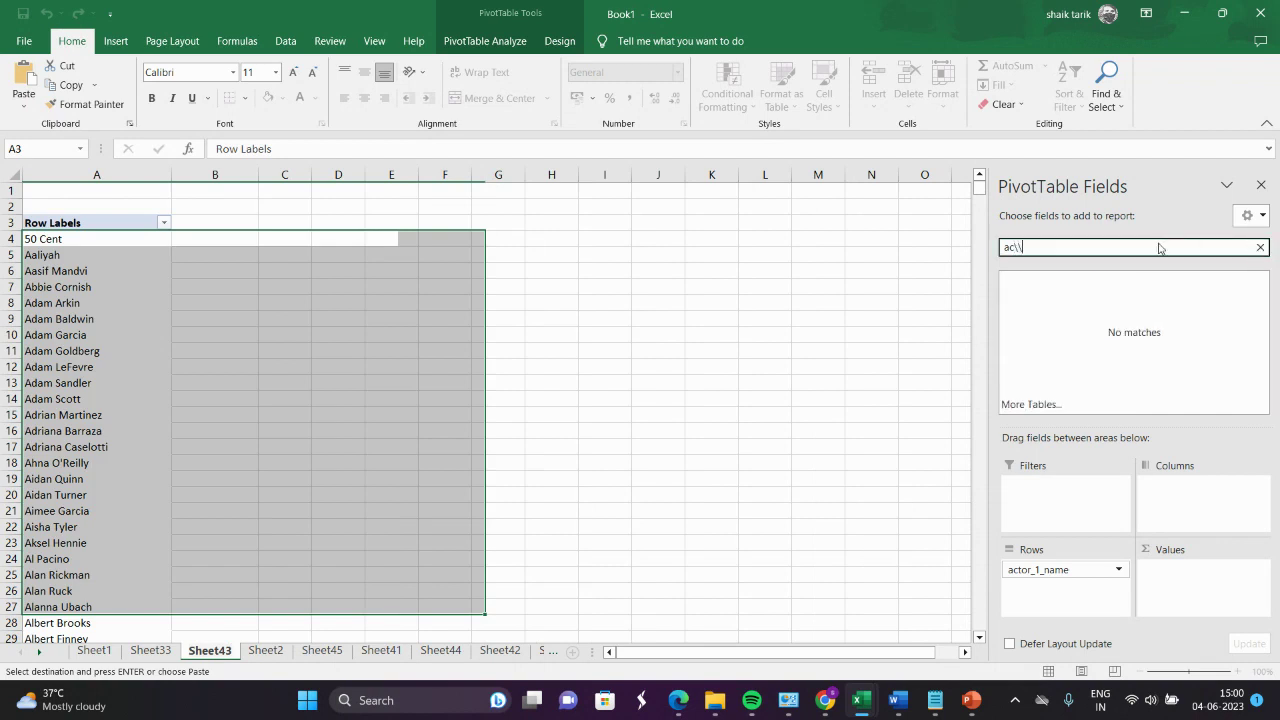
pyautogui.press('BackSpace')
pyautogui.press('BackSpace')
pyautogui.press('BackSpace')
pyautogui.write('movie')
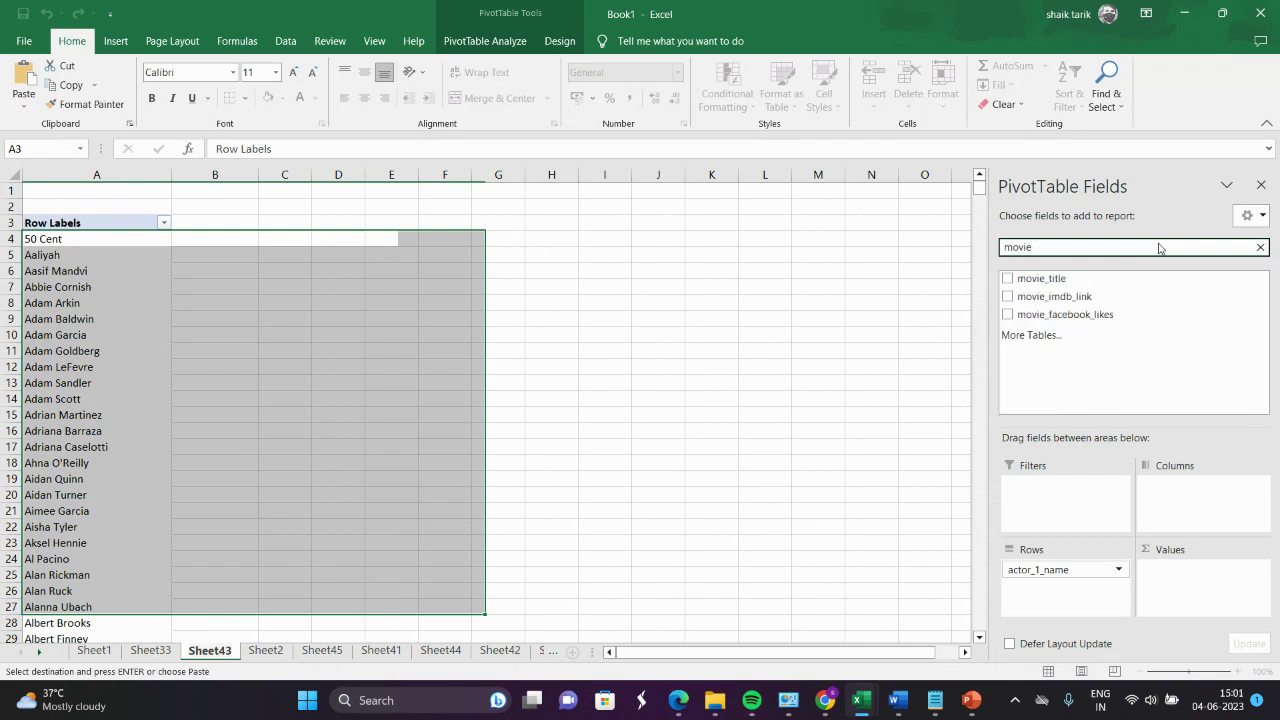
pyautogui.click(1008, 280)
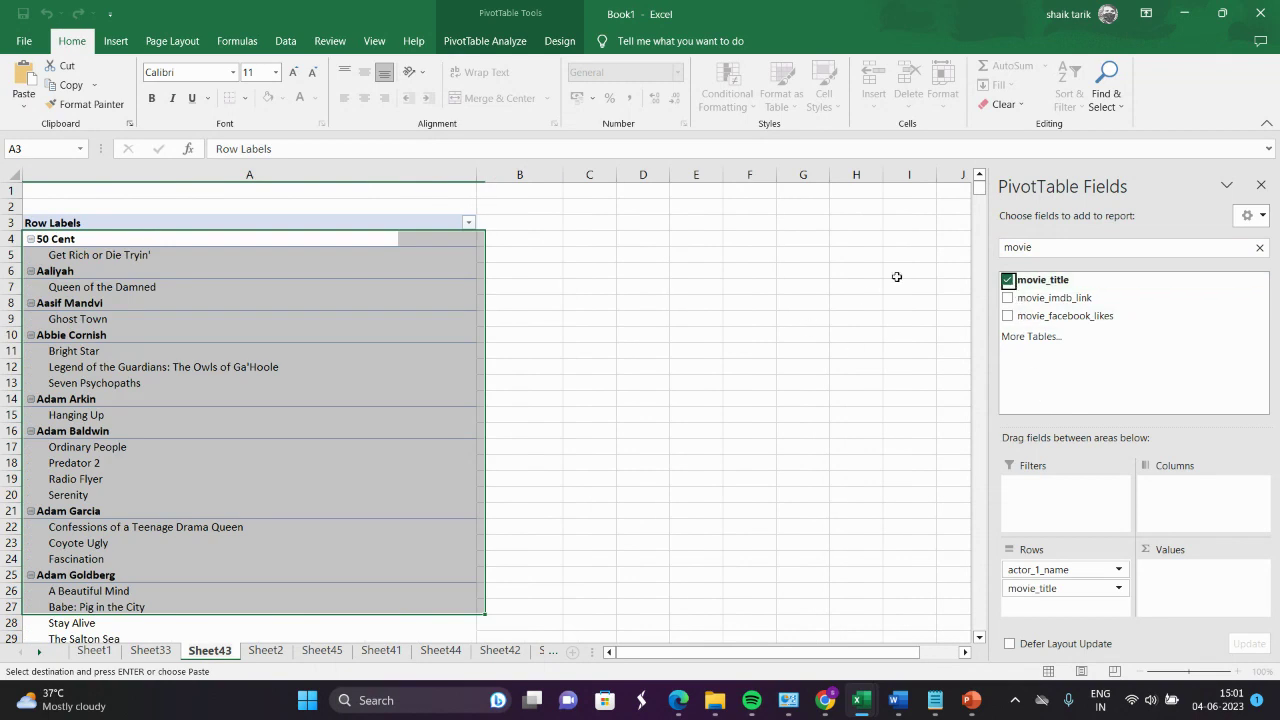
# - Locate Brad Pitt in the pivot table and select his movie titles from Babel to True Romance
pyautogui.moveTo(966, 712)
pyautogui.moveTo(982, 190); pyautogui.dragTo(1035, 188)
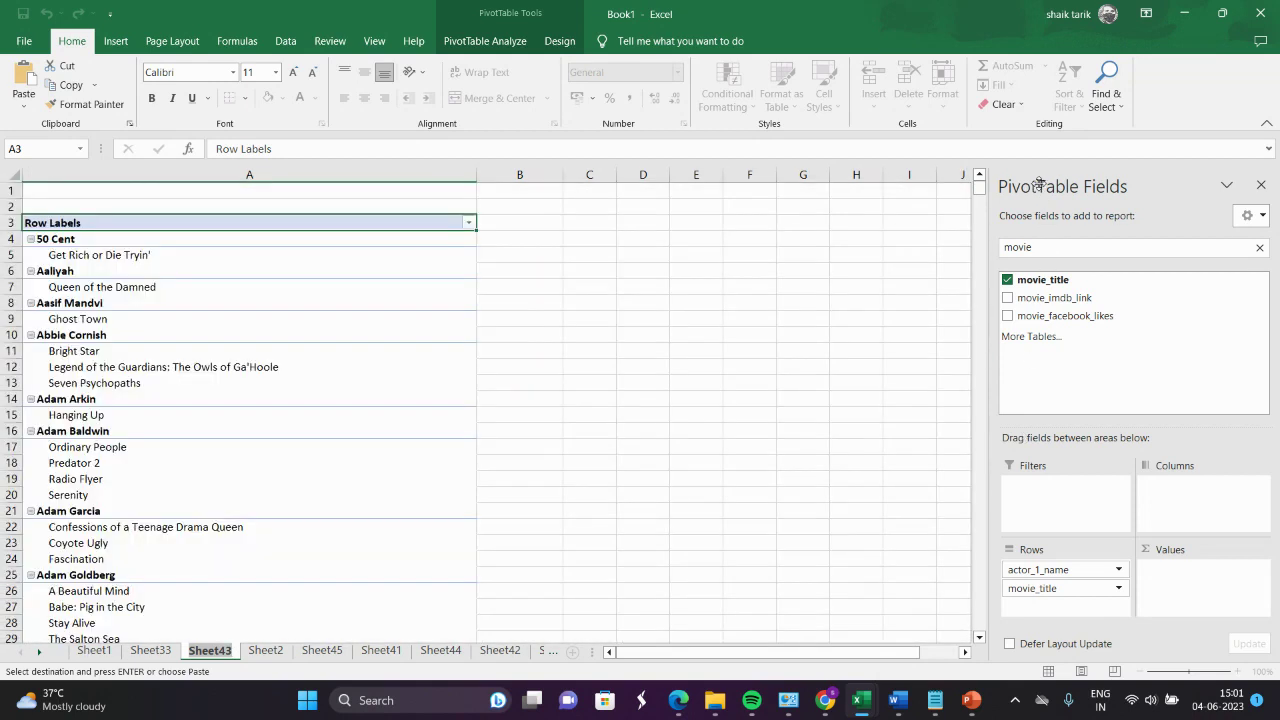
pyautogui.click(983, 268)
pyautogui.moveTo(983, 268); pyautogui.dragTo(983, 268)
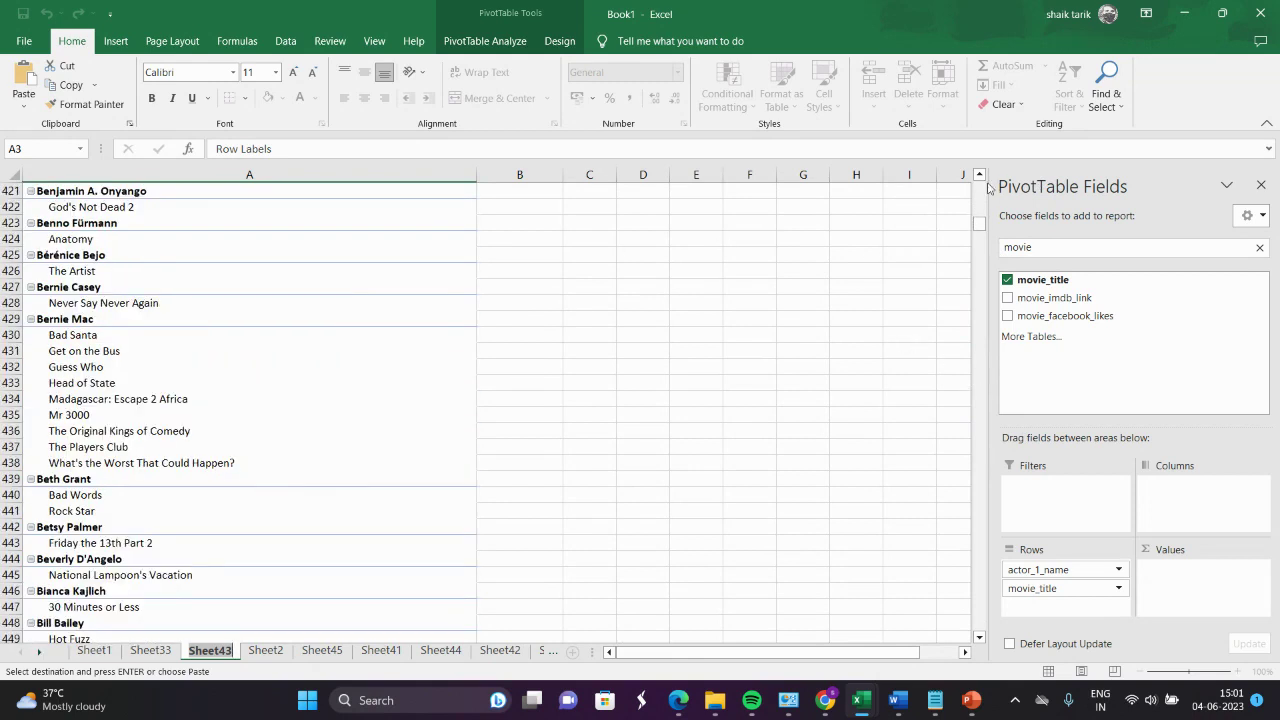
pyautogui.click(980, 263)
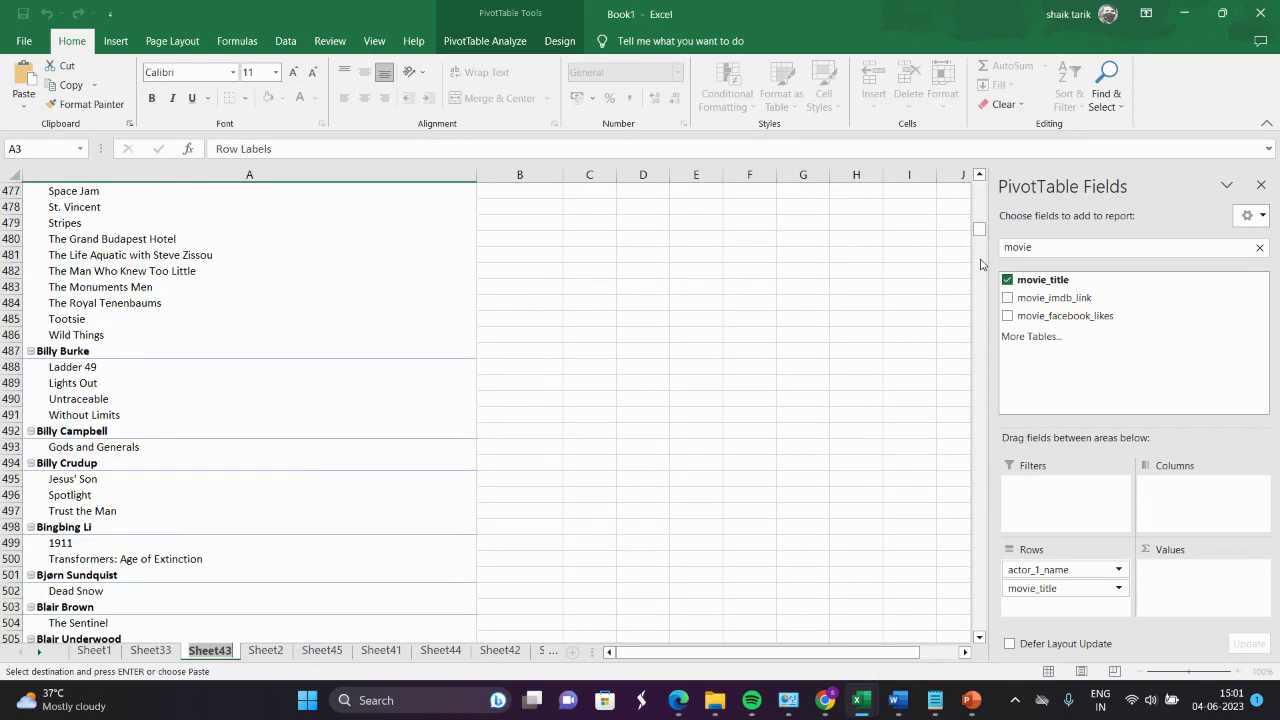
pyautogui.click(983, 320)
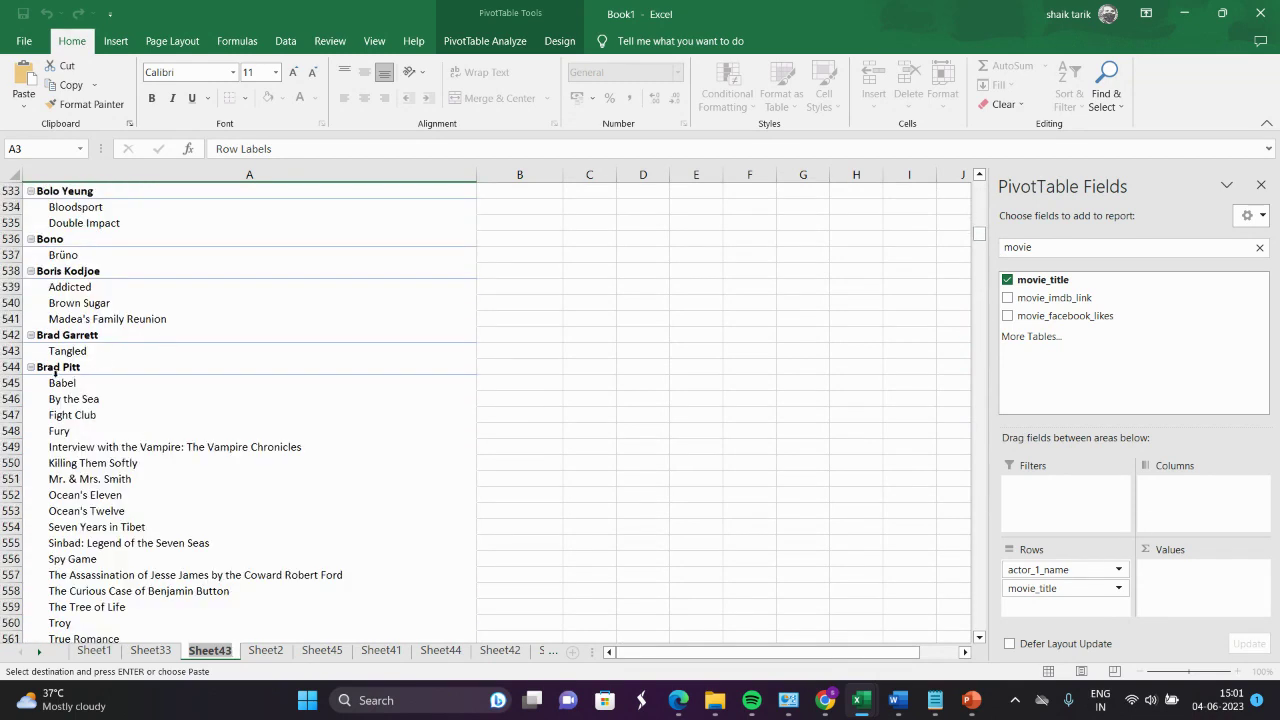
pyautogui.moveTo(54, 380); pyautogui.dragTo(146, 566)
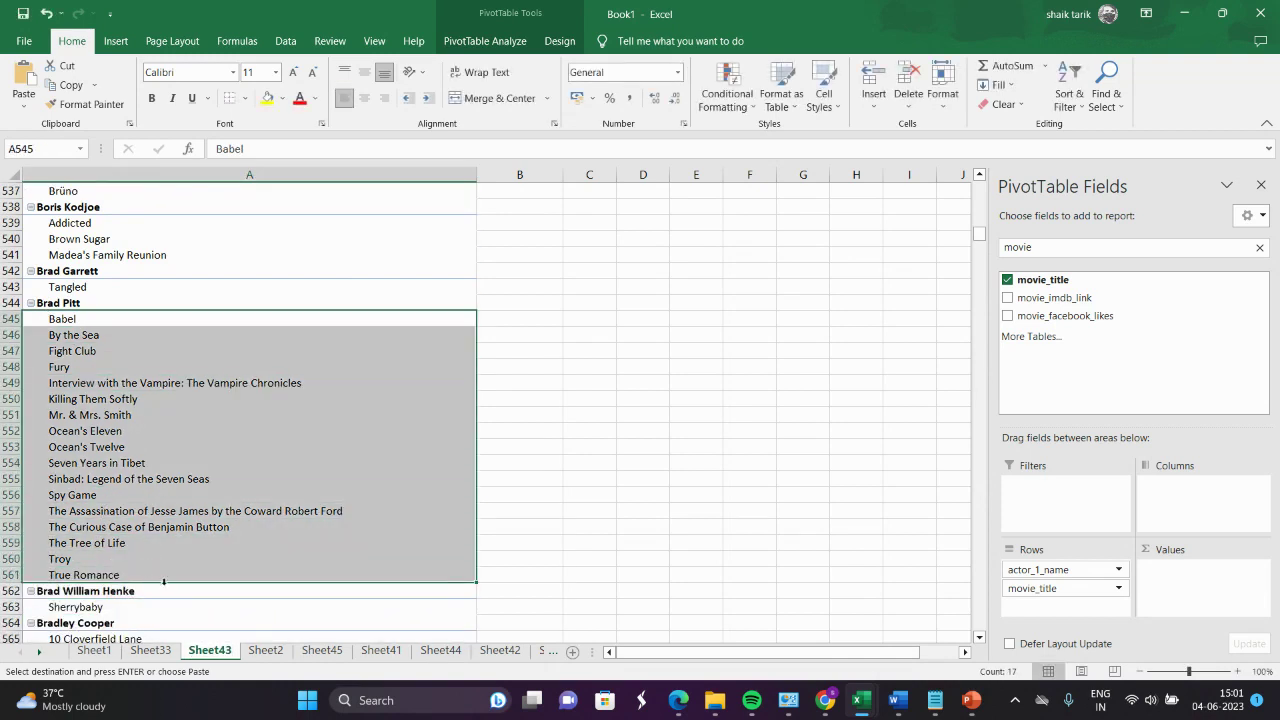
# - Look through the workbook's other sheets, from Sheet33 to Sheet35, for the columns listing the favorite actors' movies
pyautogui.click(152, 651)
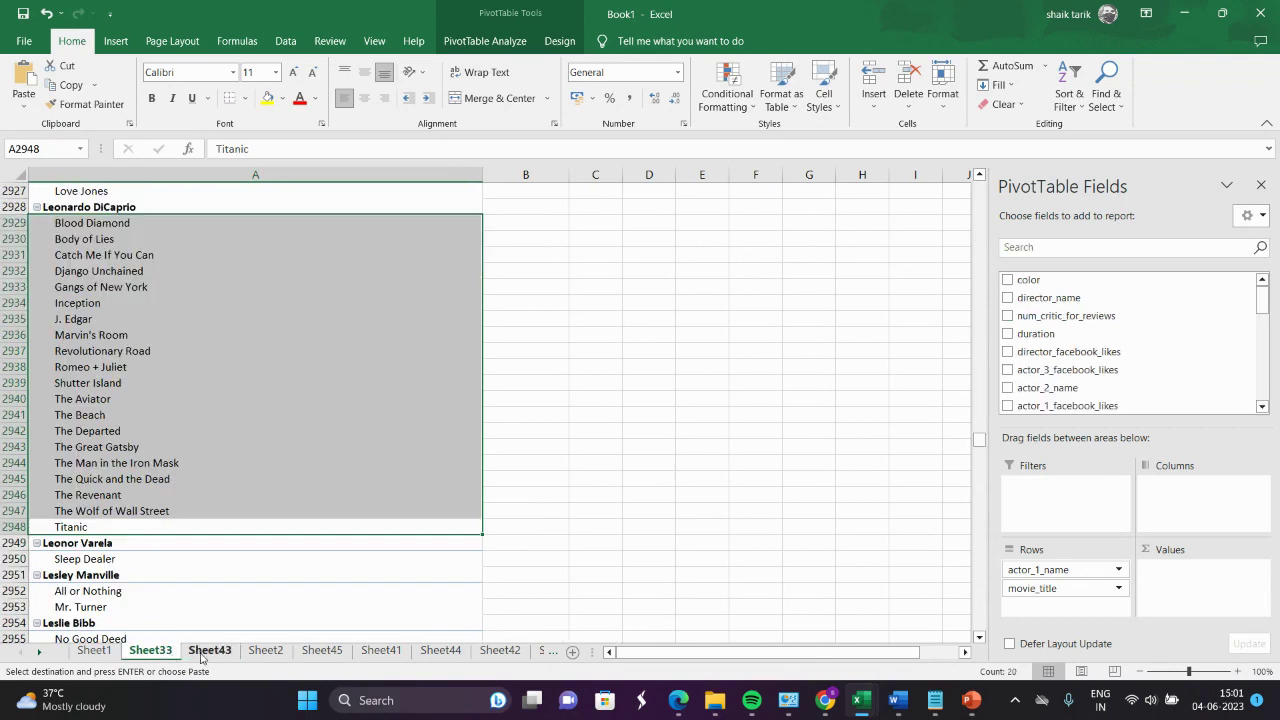
pyautogui.click(266, 651)
pyautogui.click(325, 651)
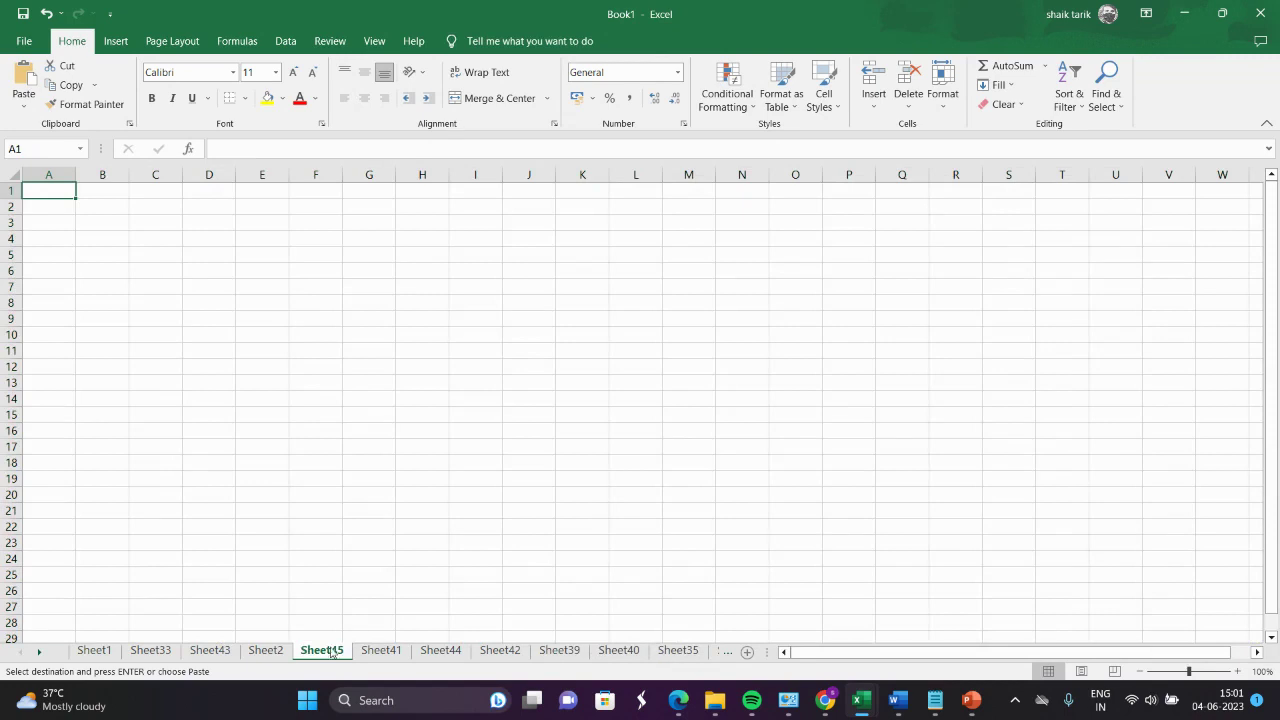
pyautogui.click(356, 651)
pyautogui.click(440, 651)
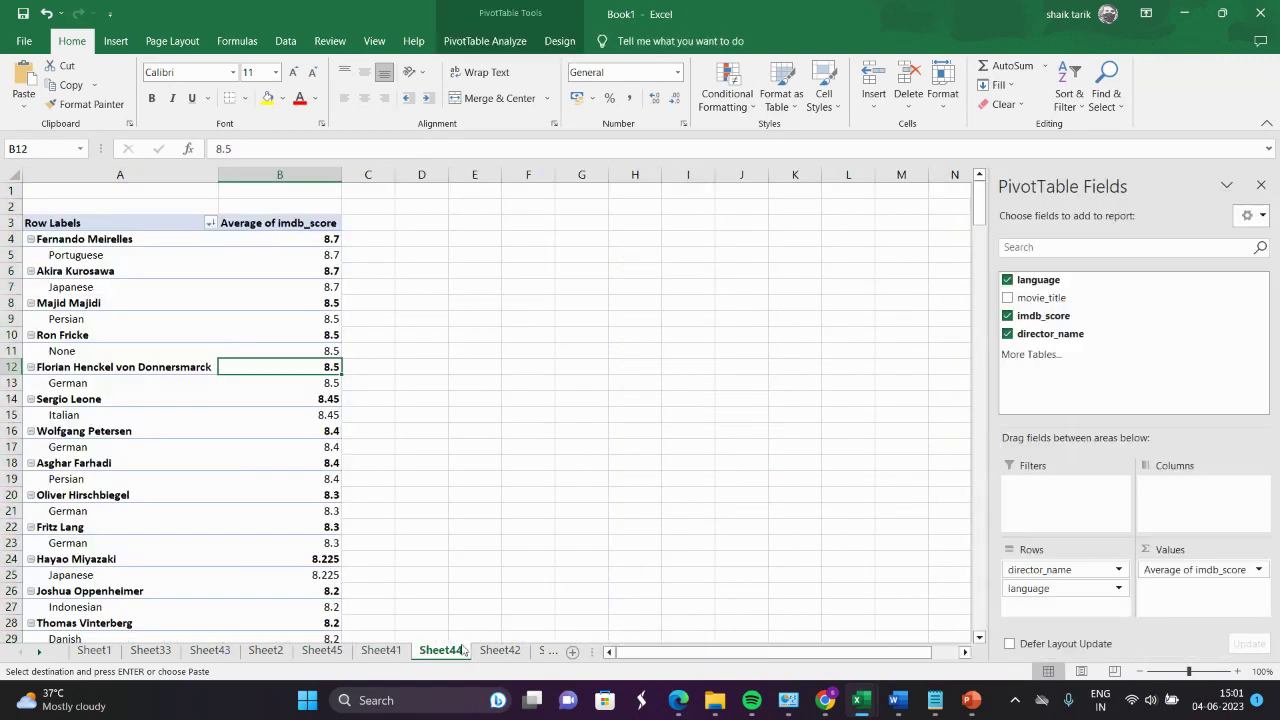
pyautogui.click(488, 651)
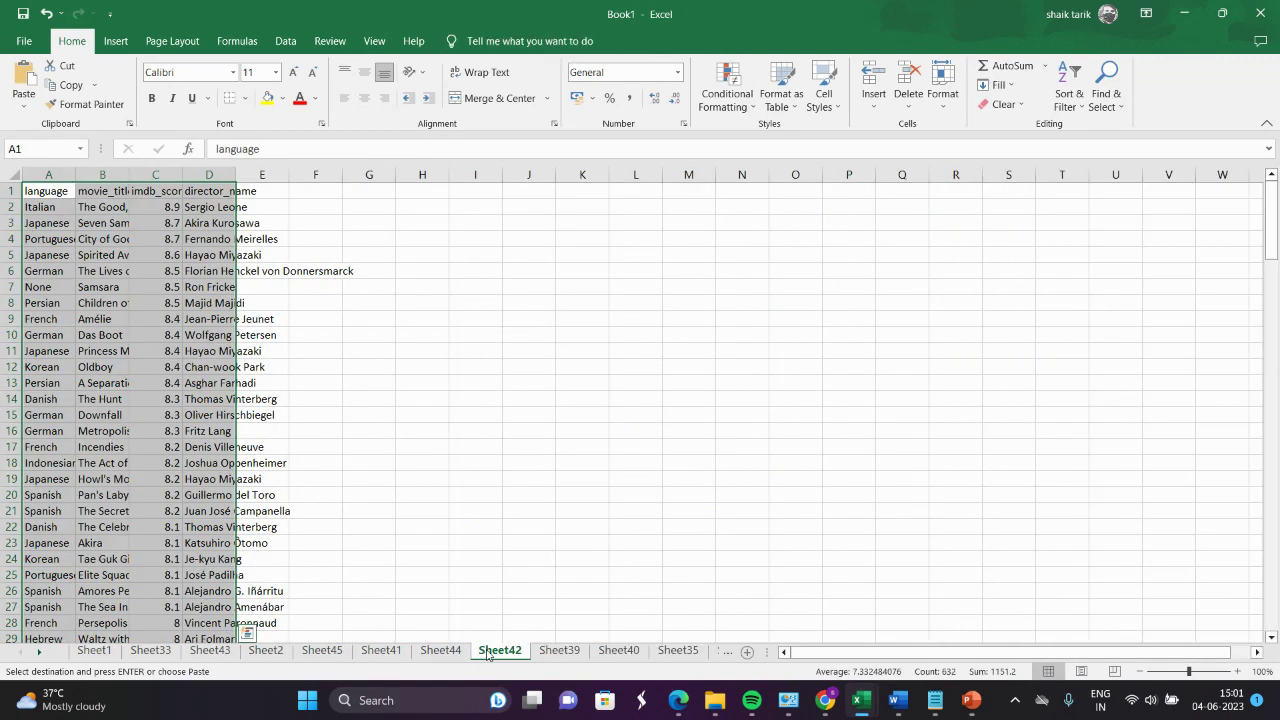
pyautogui.click(555, 651)
pyautogui.click(618, 651)
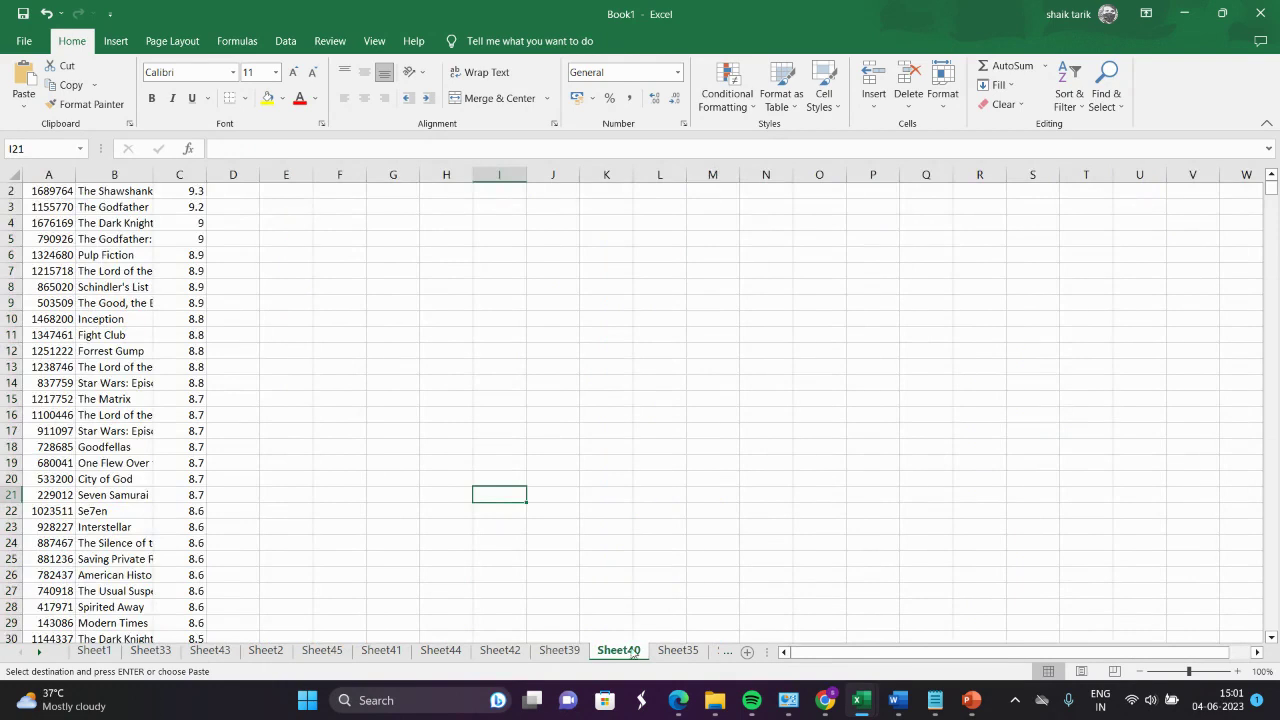
pyautogui.click(659, 651)
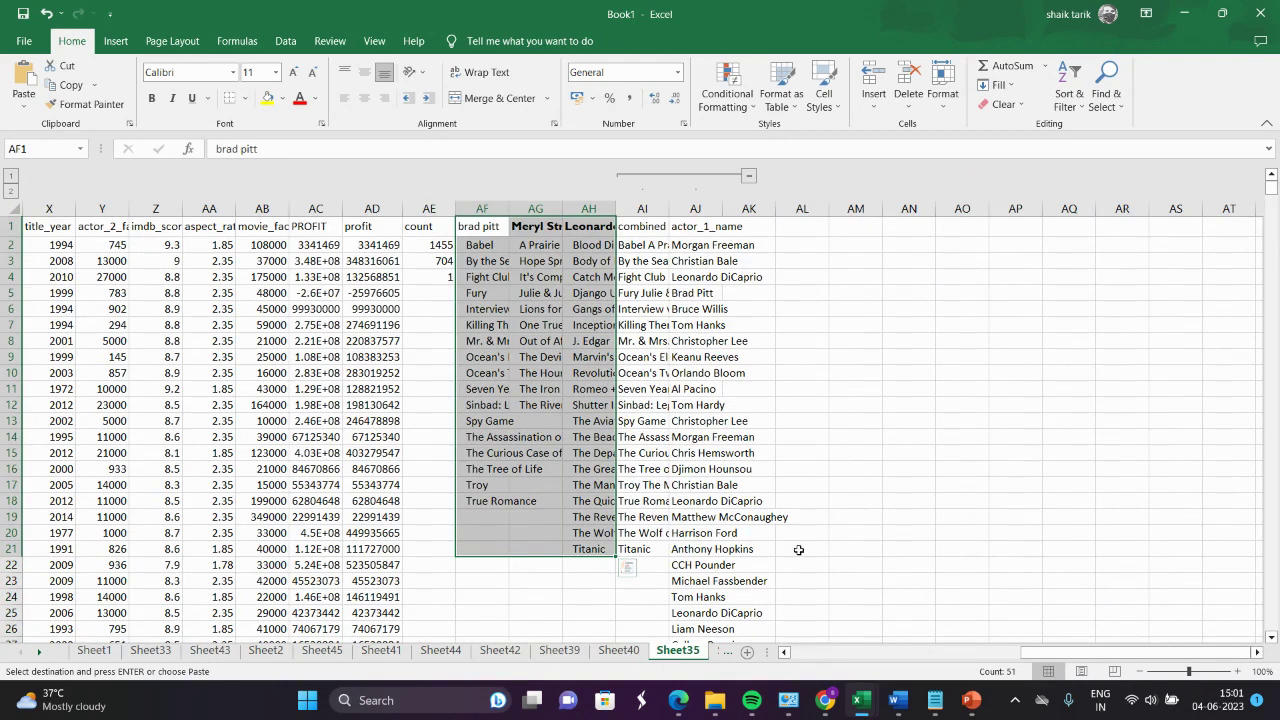
# - Examine the Meryl Streep, Leonardo DiCaprio and Brad Pitt column headings and the combined column's formula in AI2
pyautogui.click(785, 307)
pyautogui.click(526, 227)
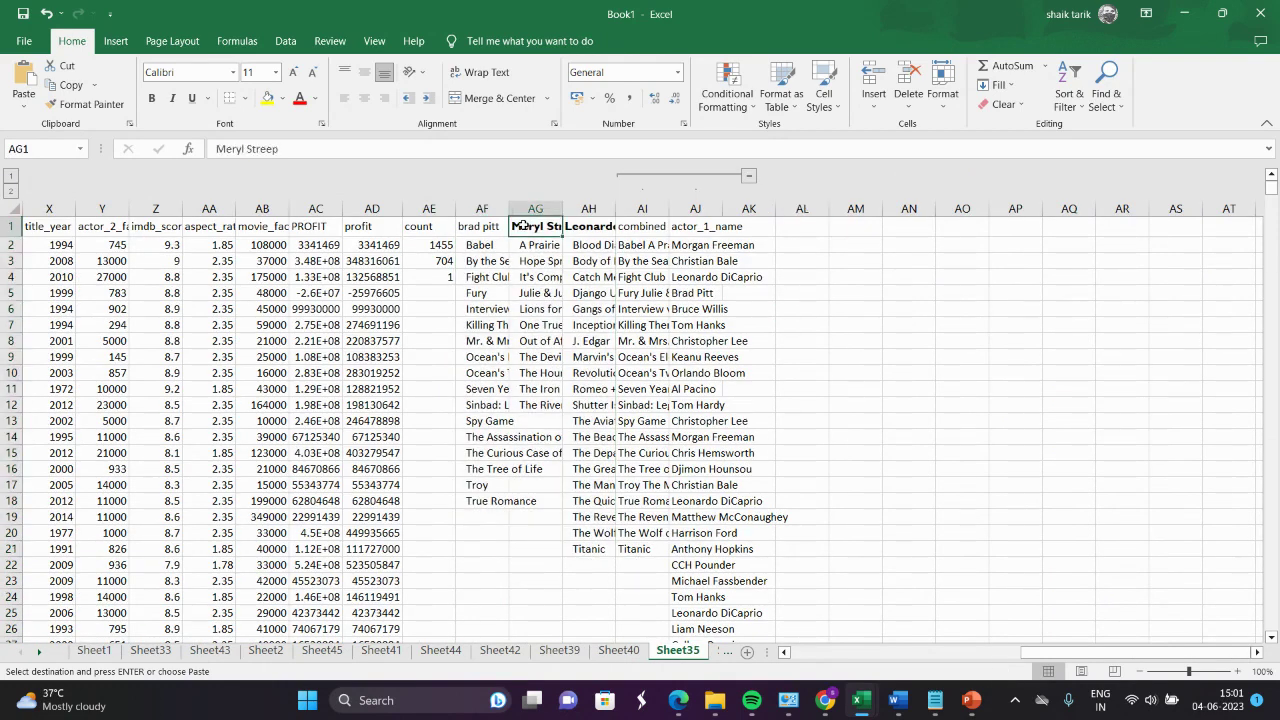
pyautogui.click(591, 222)
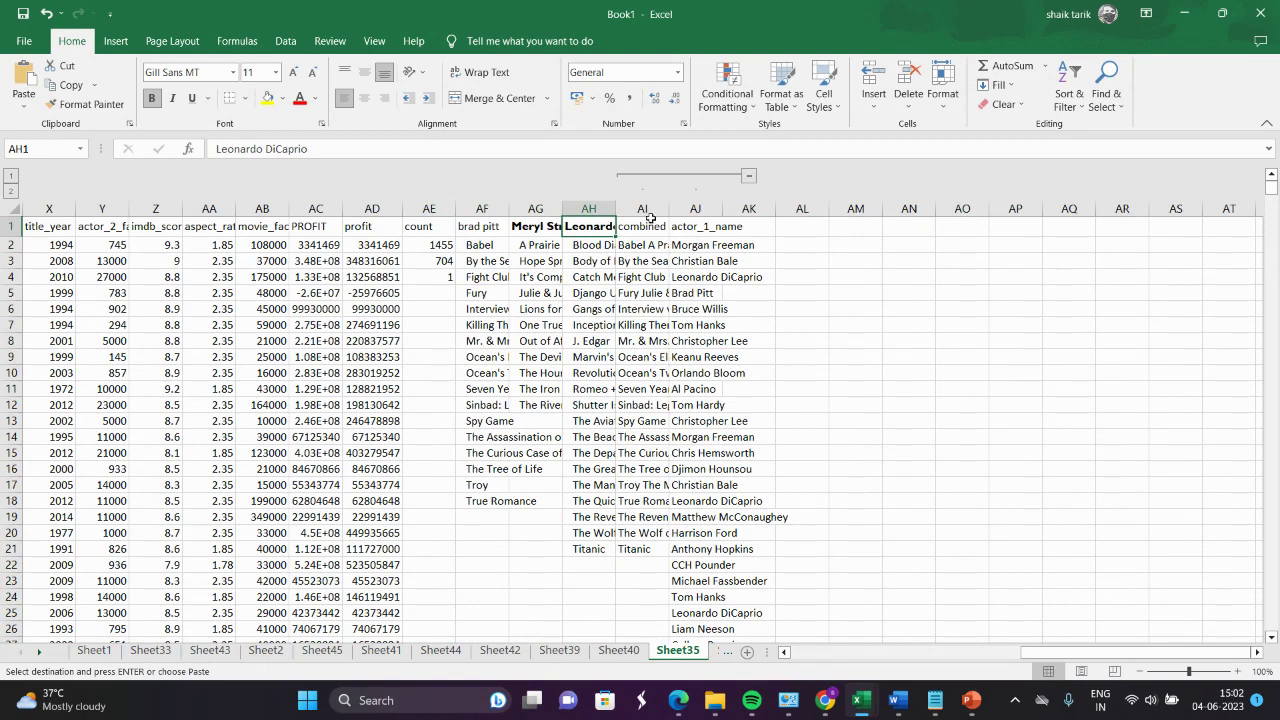
pyautogui.click(477, 228)
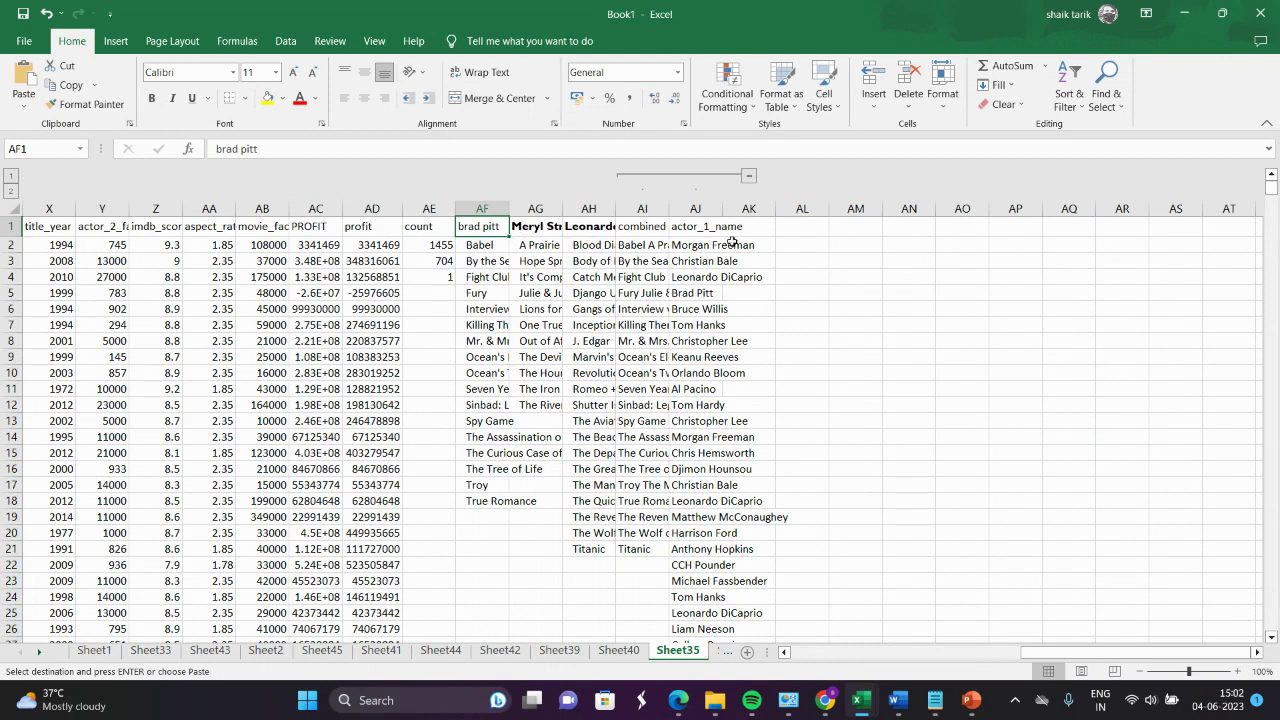
pyautogui.click(634, 244)
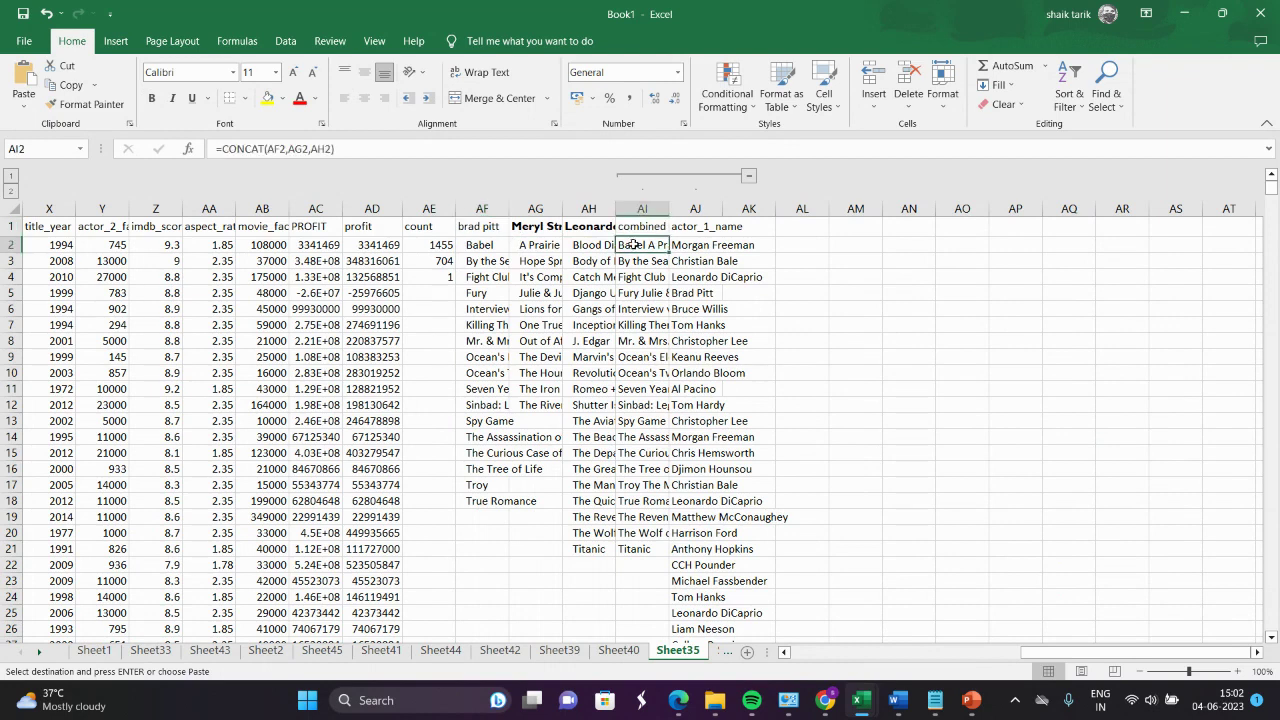
# - Re-enter the formula =CONCAT(AF2,AG2,AH2) in cell AI2 of the combined column
pyautogui.doubleClick(634, 244)
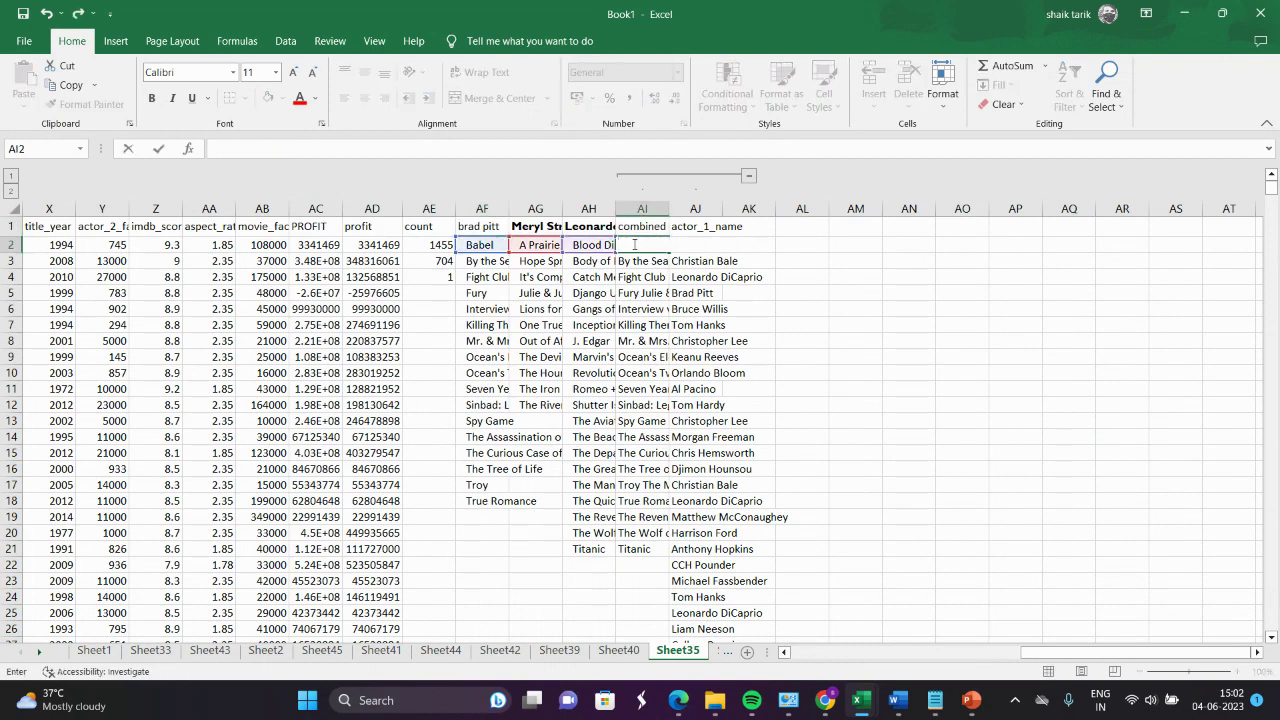
pyautogui.write('=con')
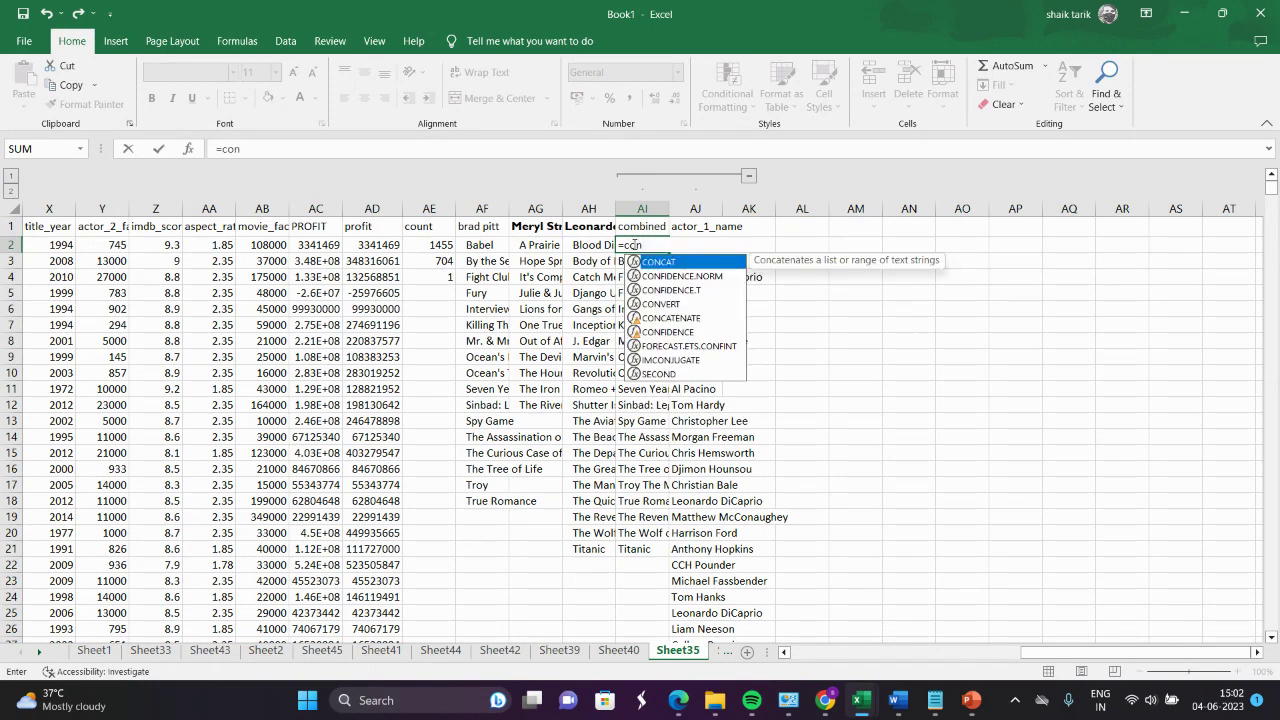
pyautogui.doubleClick(670, 262)
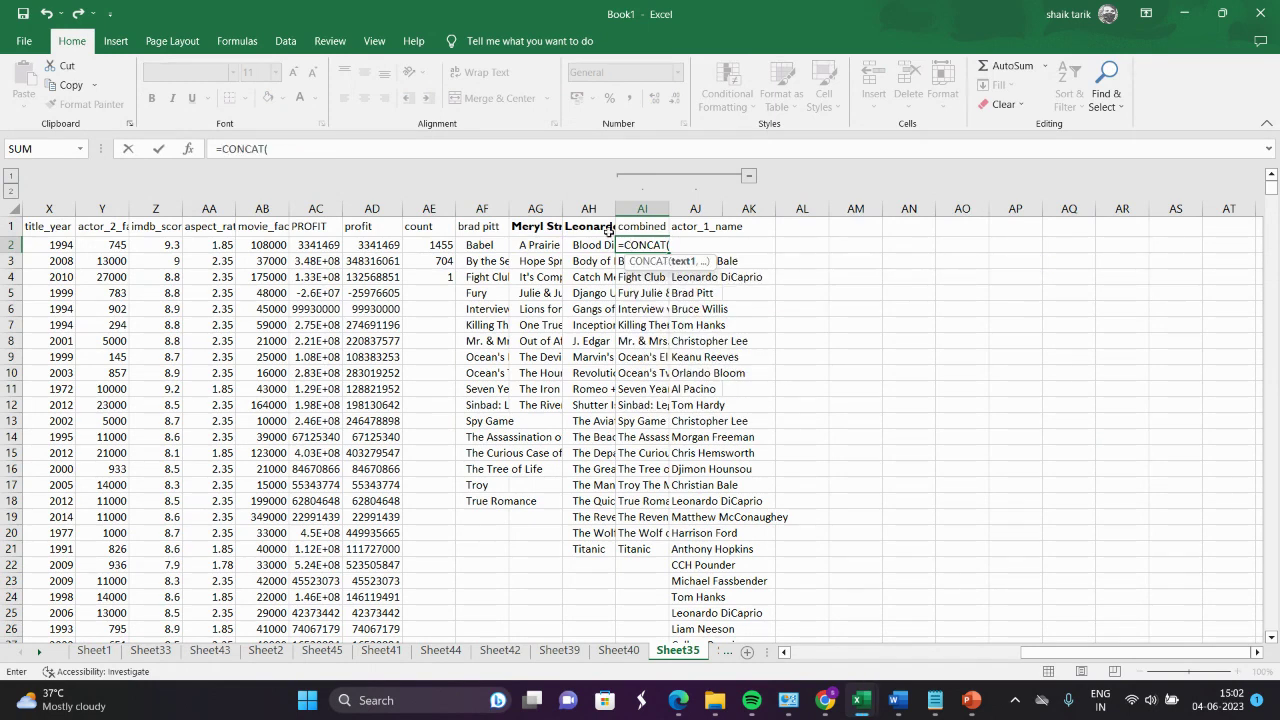
pyautogui.click(485, 255)
pyautogui.click(486, 249)
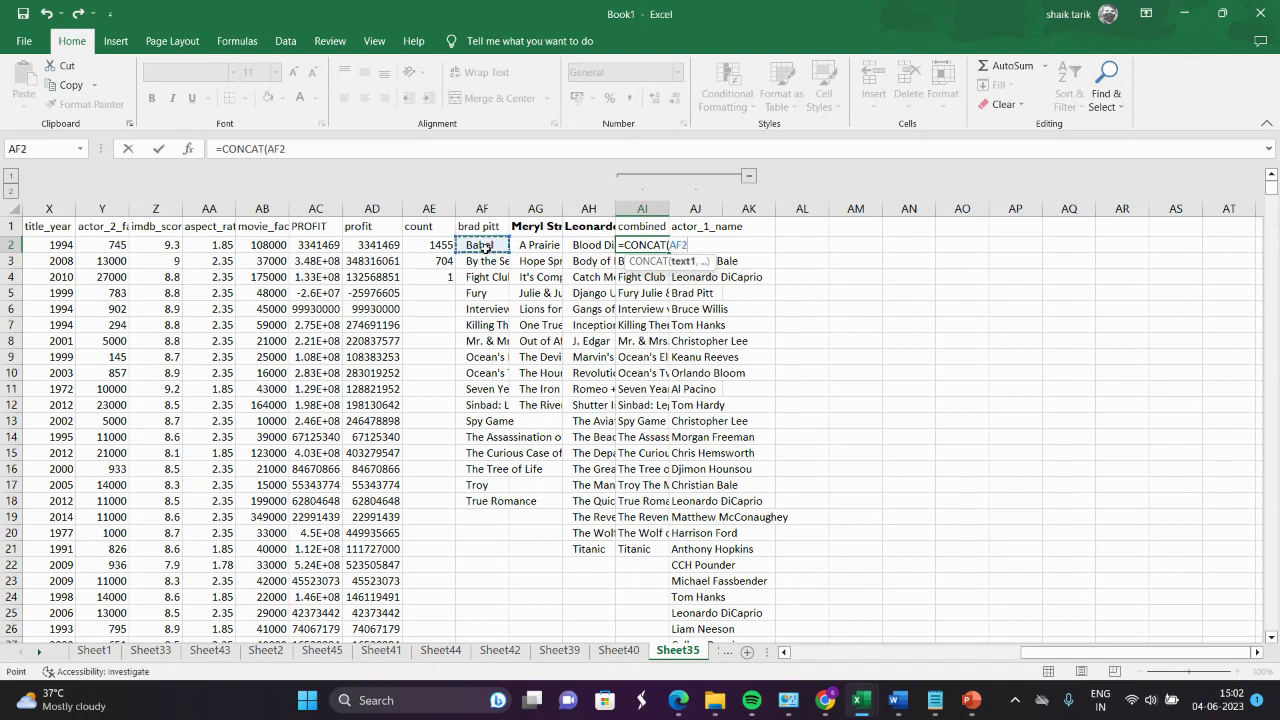
pyautogui.write(',')
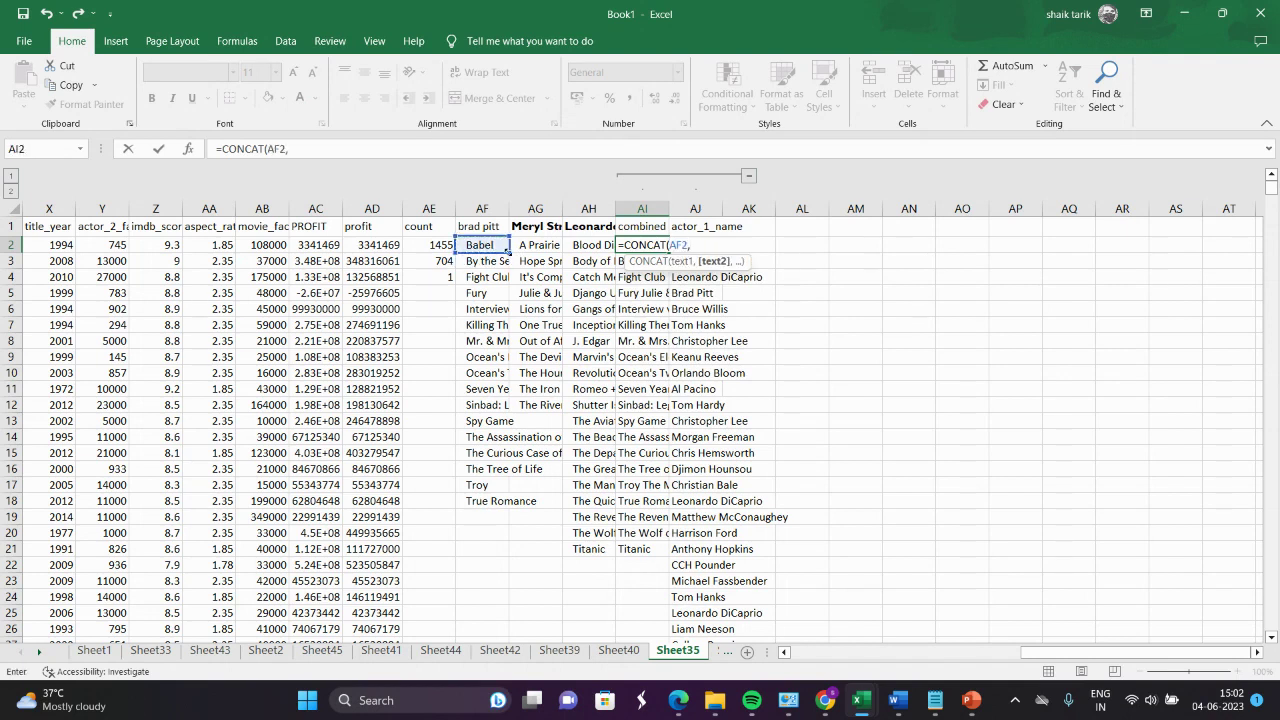
pyautogui.click(532, 258)
pyautogui.click(540, 246)
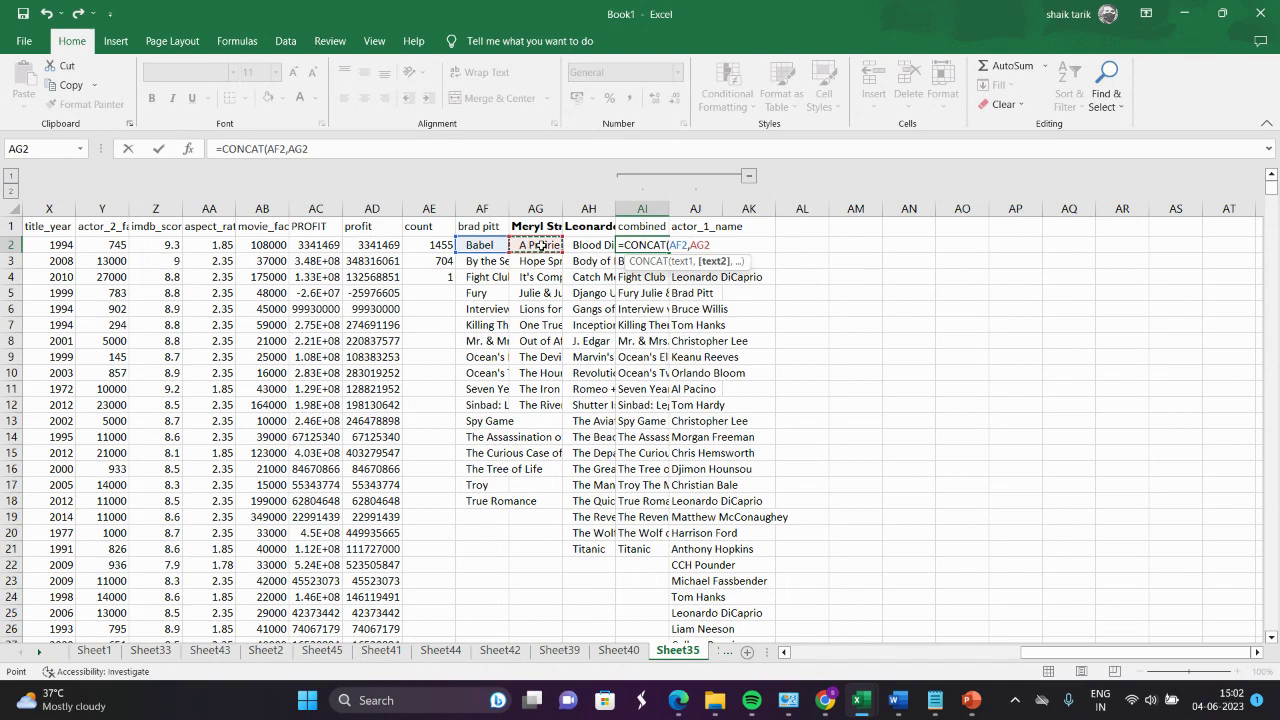
pyautogui.write(',')
pyautogui.click(580, 245)
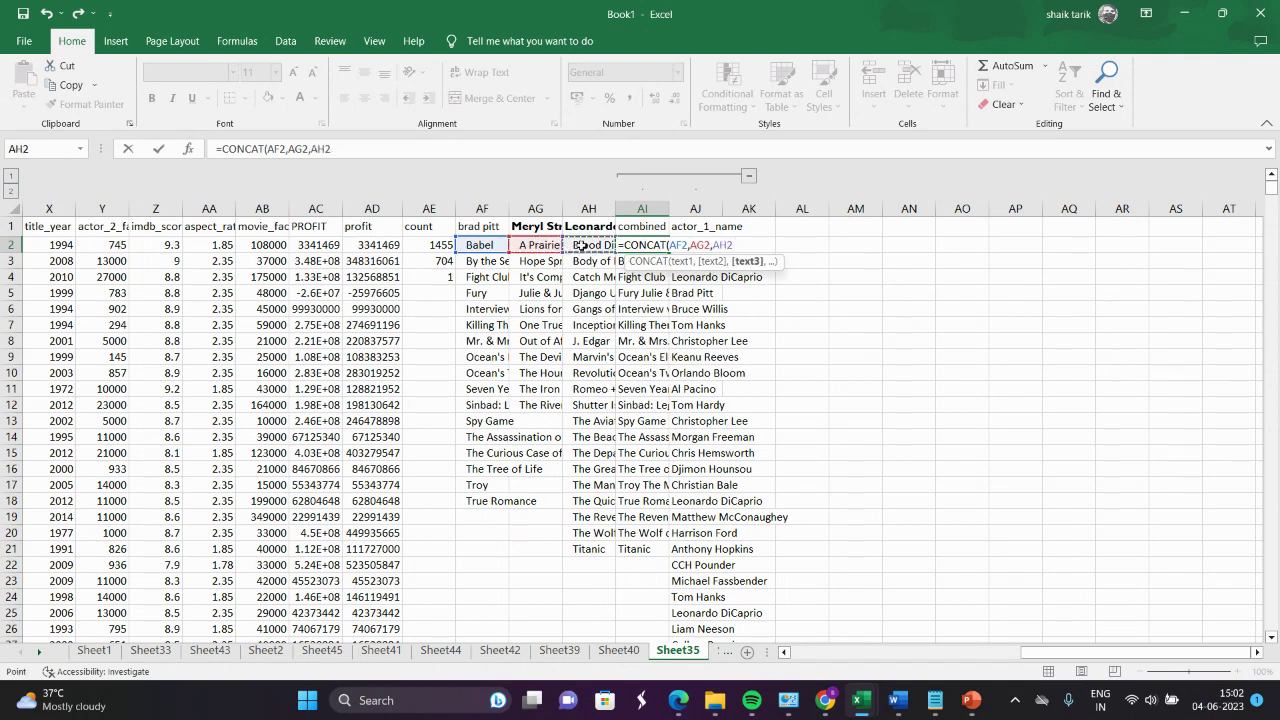
pyautogui.write(')')
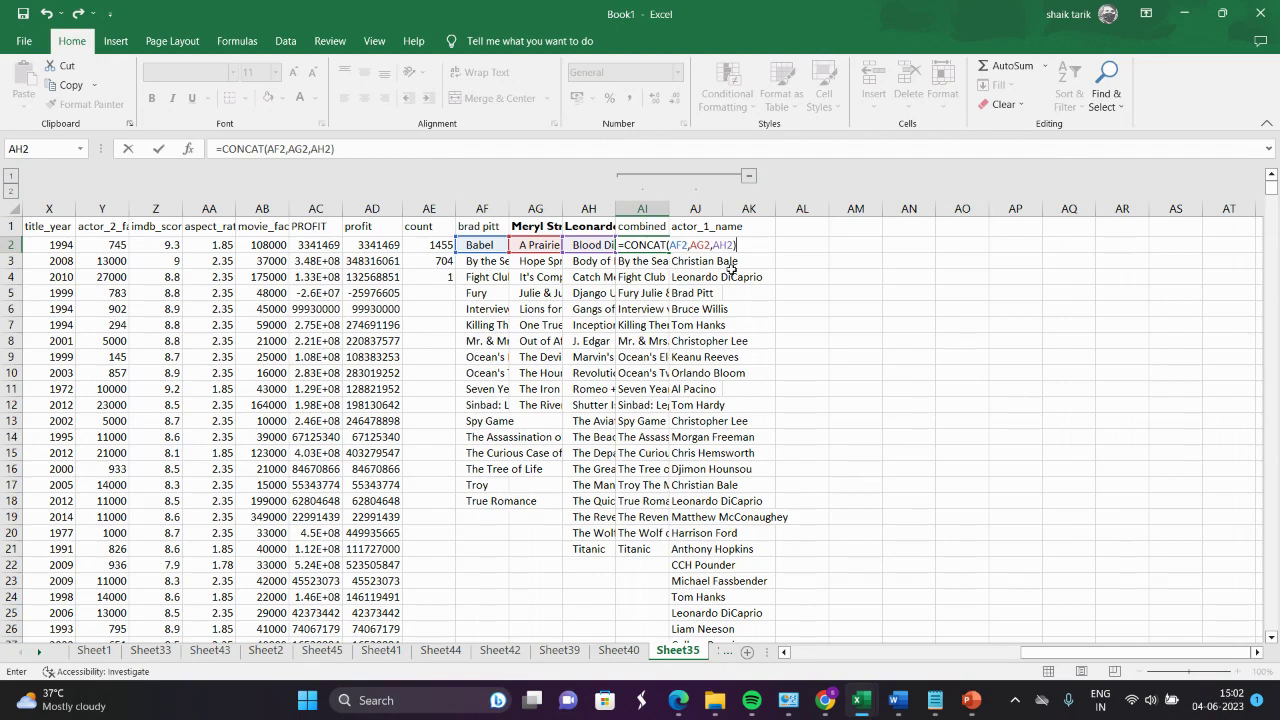
pyautogui.press('Tab')
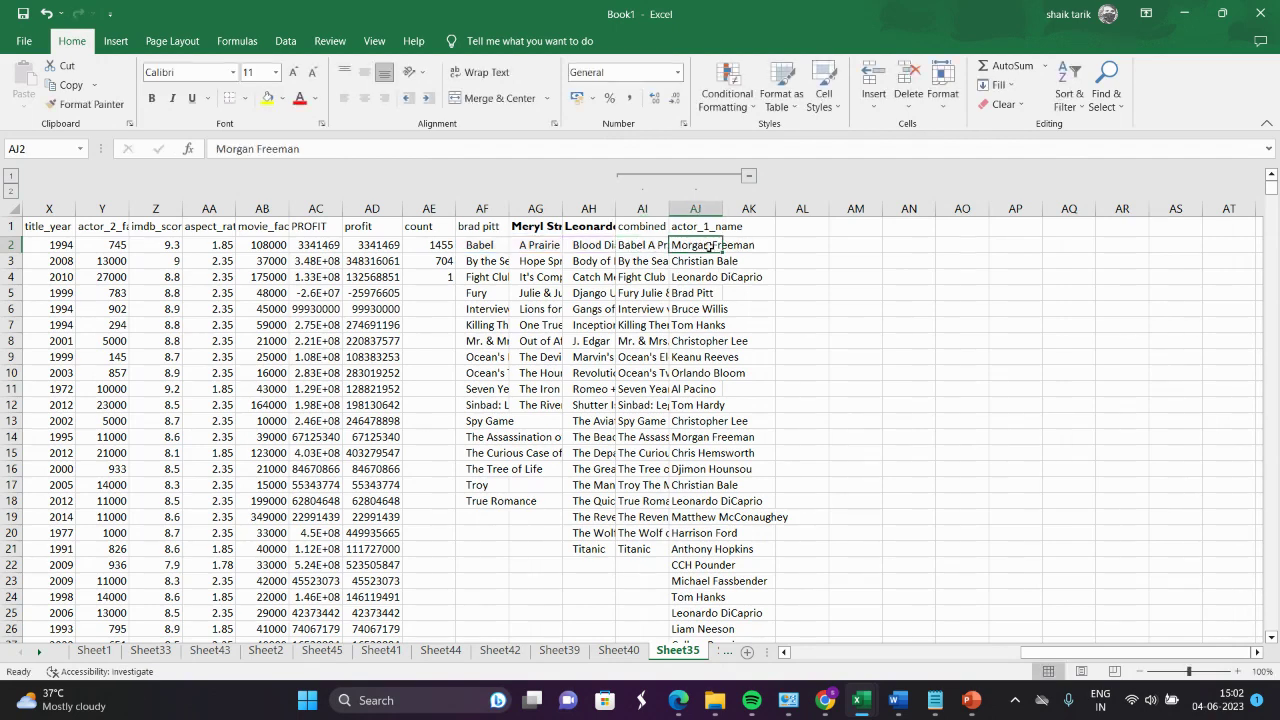
# - Clear the combined column's formulas from AI3 to AI21 and widen the Leonardo DiCaprio and combined columns
pyautogui.click(628, 246)
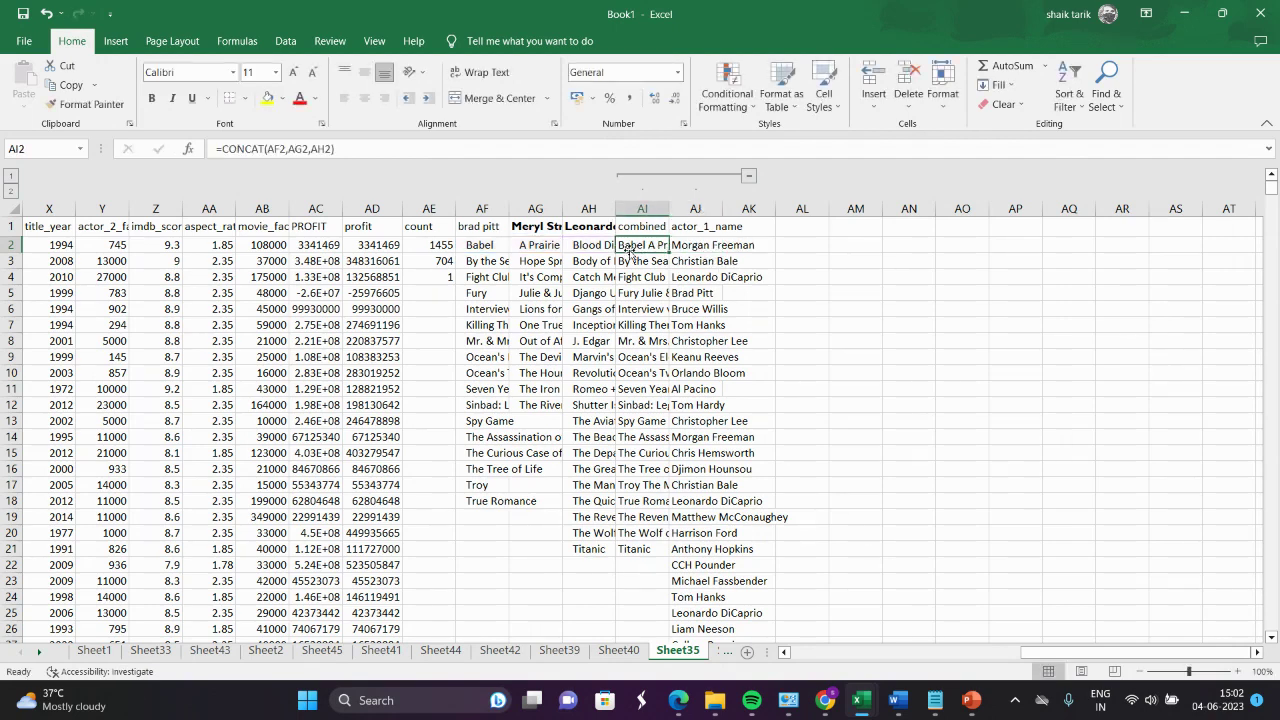
pyautogui.moveTo(641, 260); pyautogui.dragTo(633, 549)
pyautogui.press('Delete')
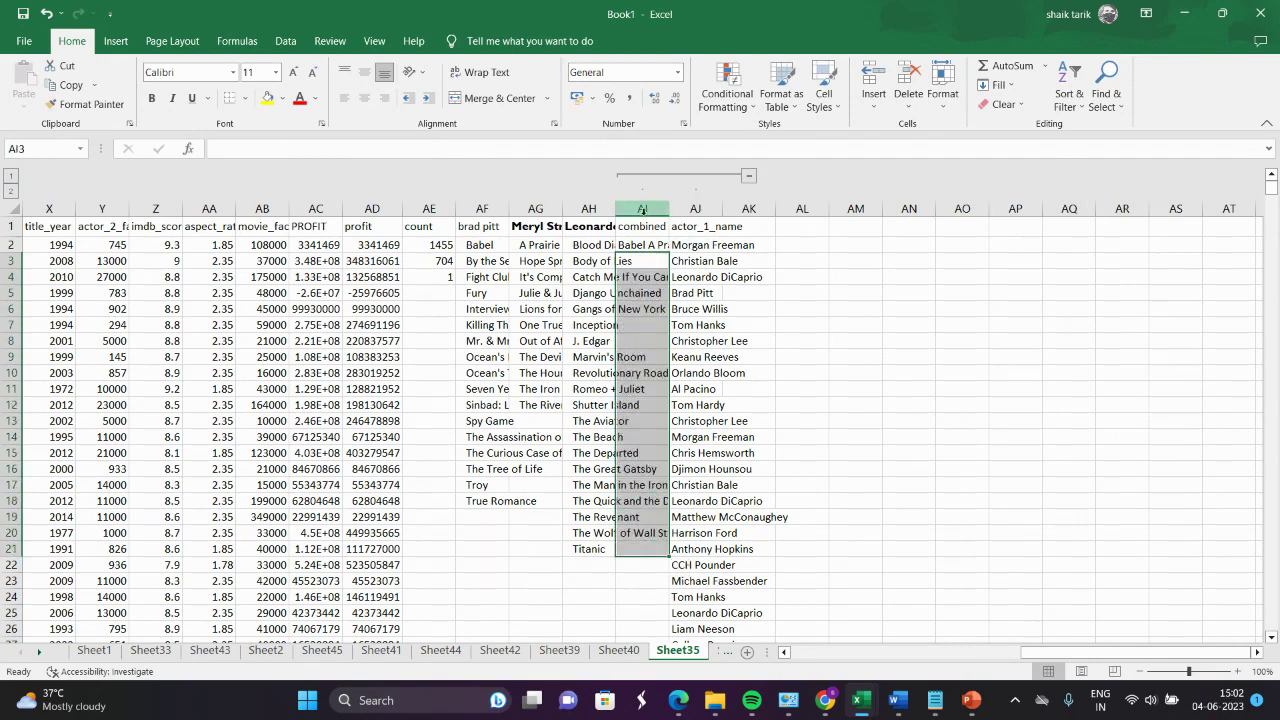
pyautogui.moveTo(617, 213); pyautogui.dragTo(879, 213)
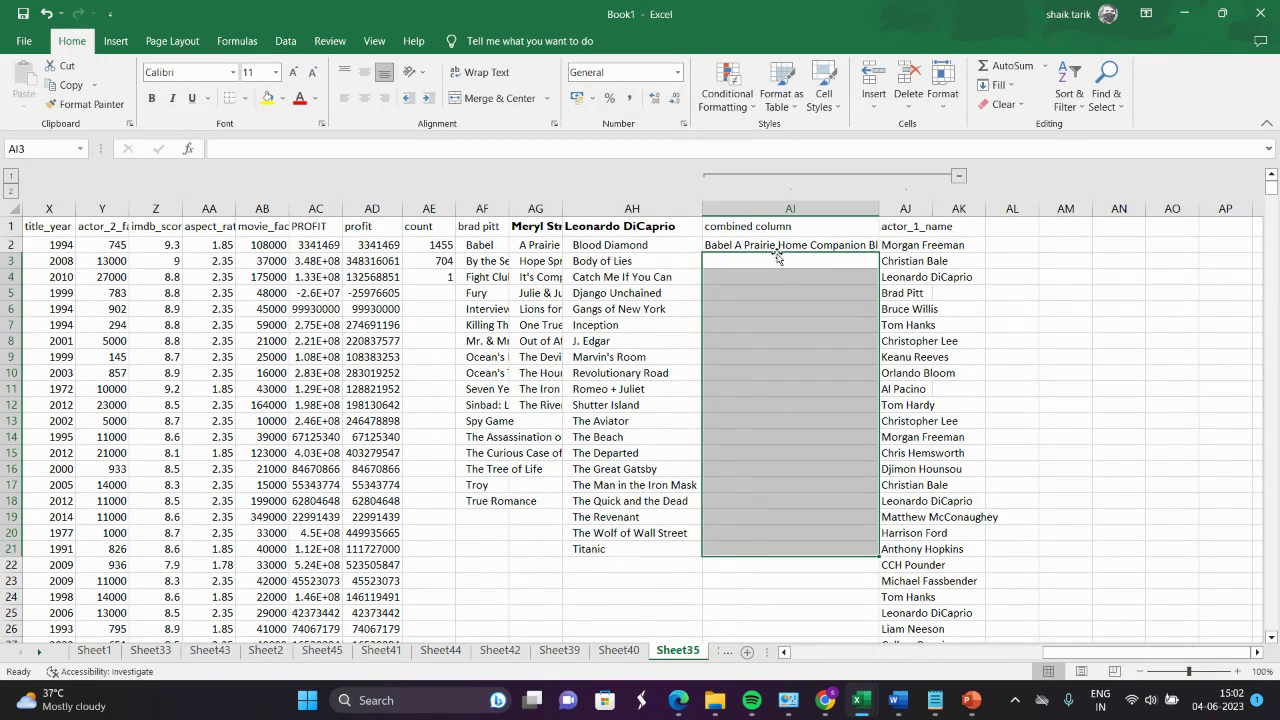
# - Fill the CONCAT formula from AI2 down the combined column to row 21
pyautogui.click(785, 246)
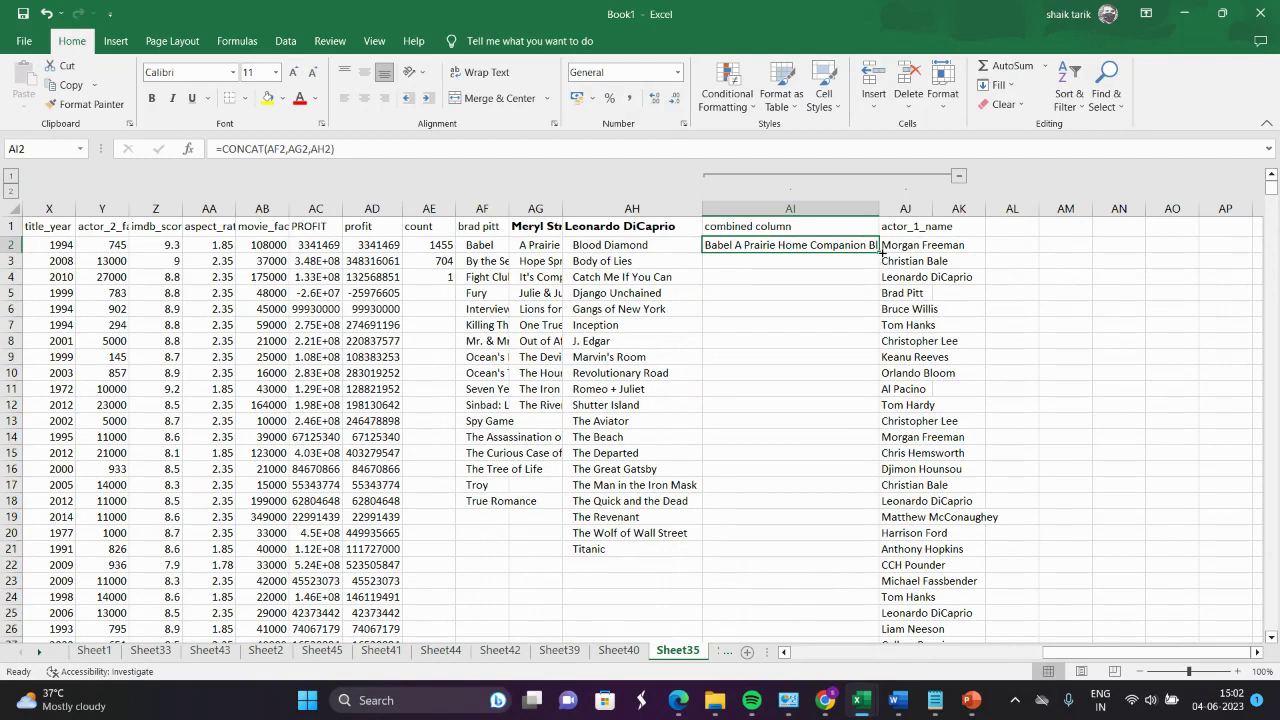
pyautogui.moveTo(879, 253); pyautogui.dragTo(876, 410)
pyautogui.click(875, 437)
pyautogui.click(847, 406)
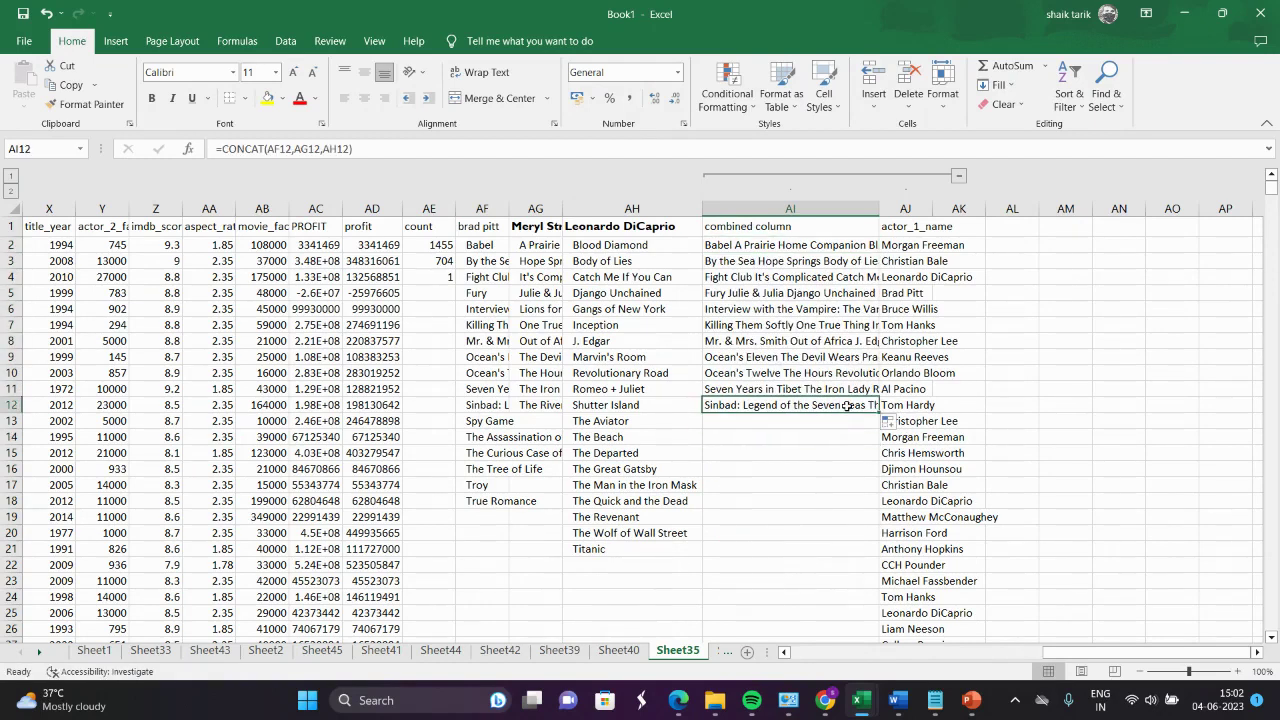
pyautogui.moveTo(878, 409); pyautogui.dragTo(880, 561)
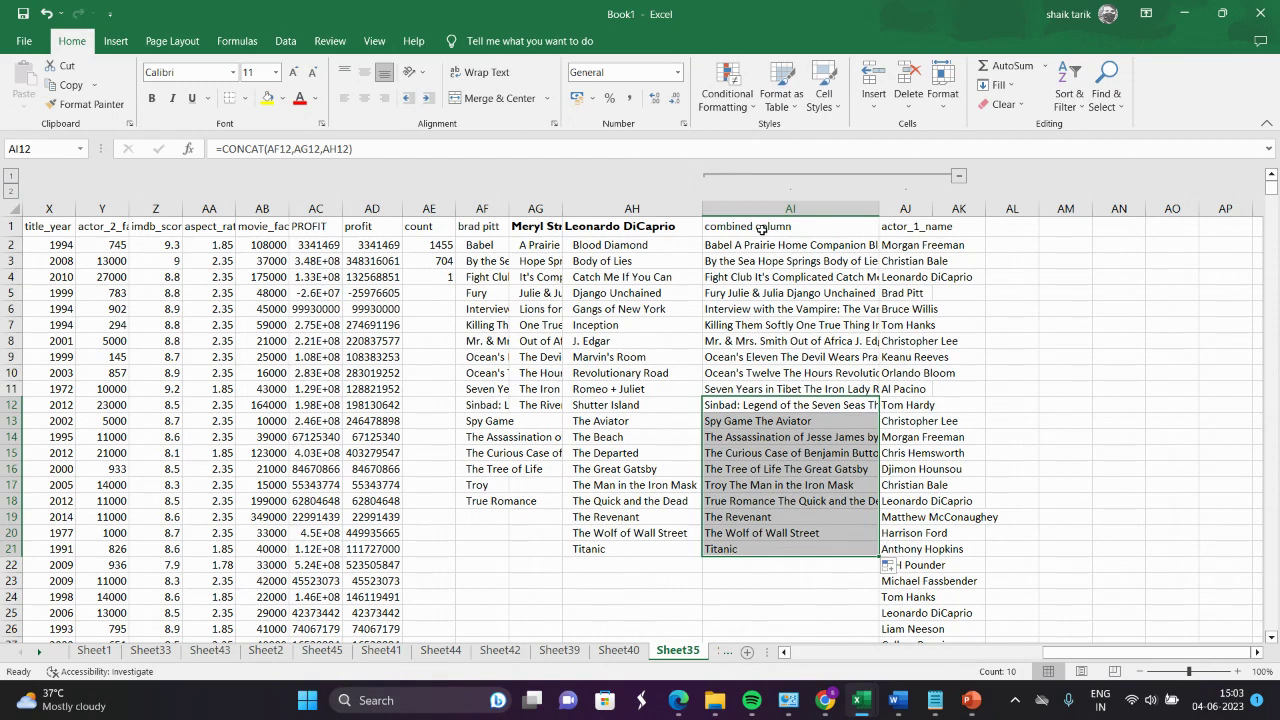
# - Group the data from the combined column and actor_1_name, AI1 through AJ3724, by rows
pyautogui.moveTo(745, 226); pyautogui.dragTo(924, 553)
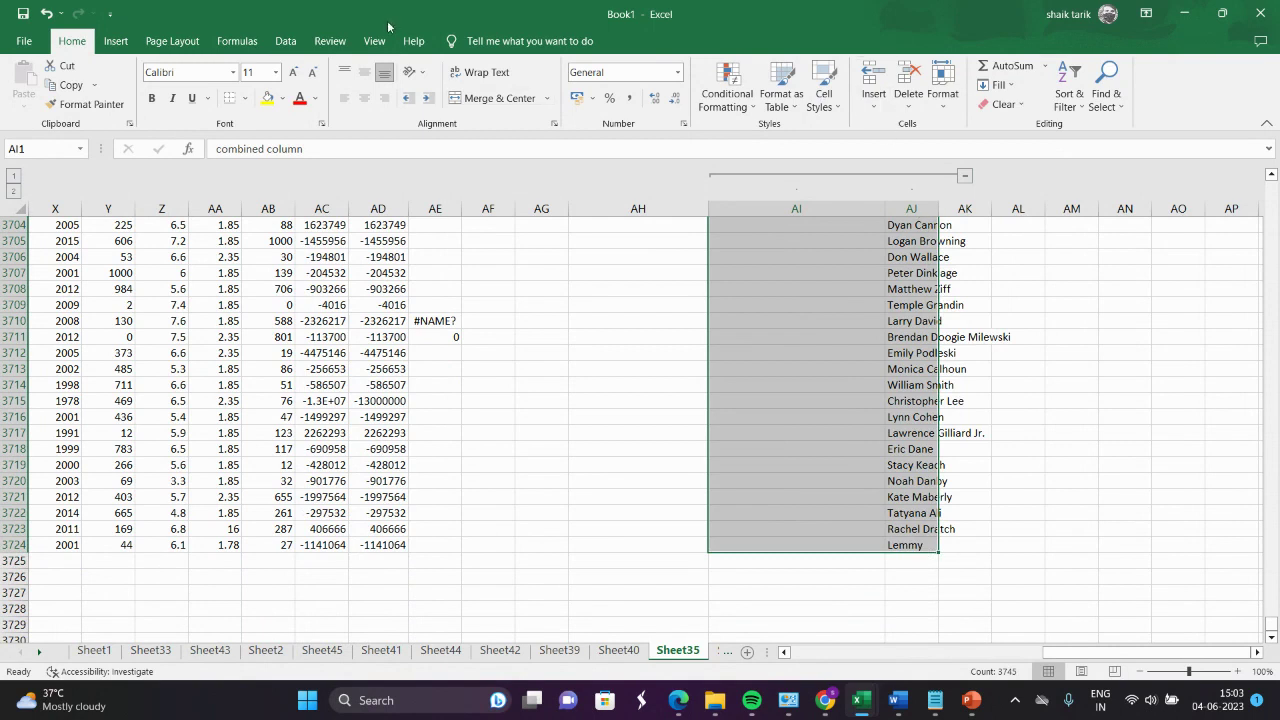
pyautogui.click(282, 41)
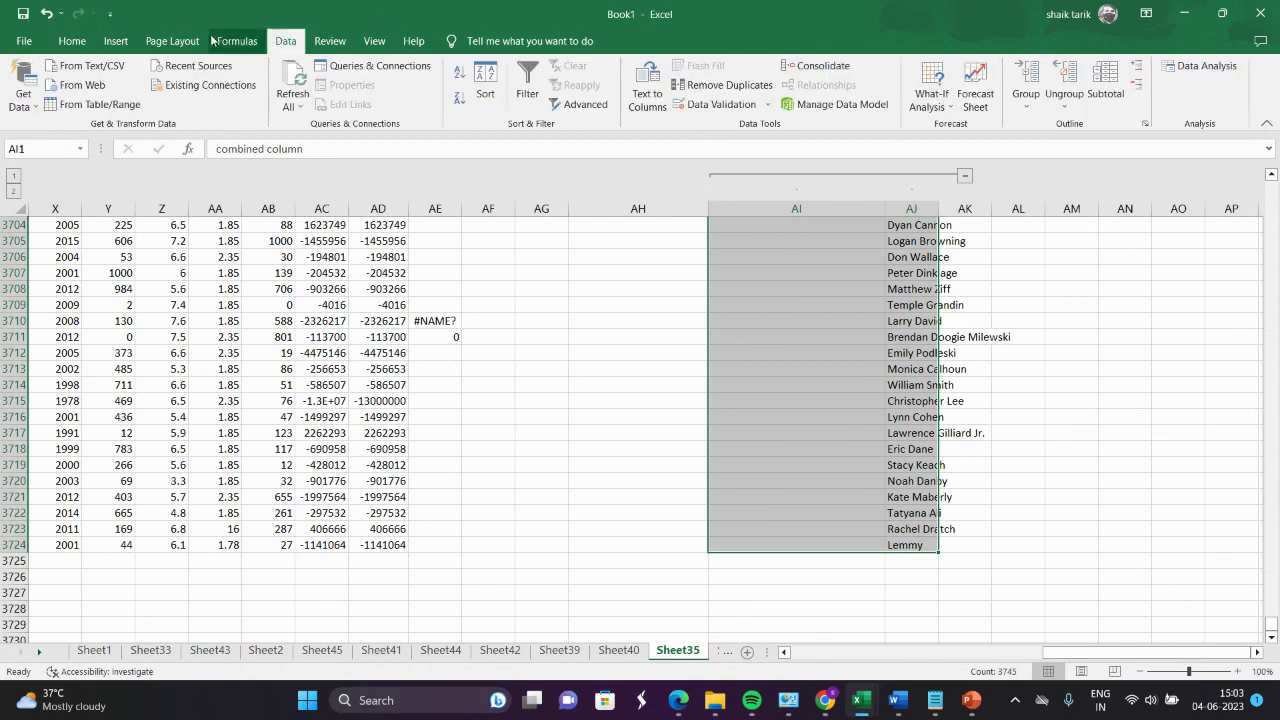
pyautogui.click(115, 43)
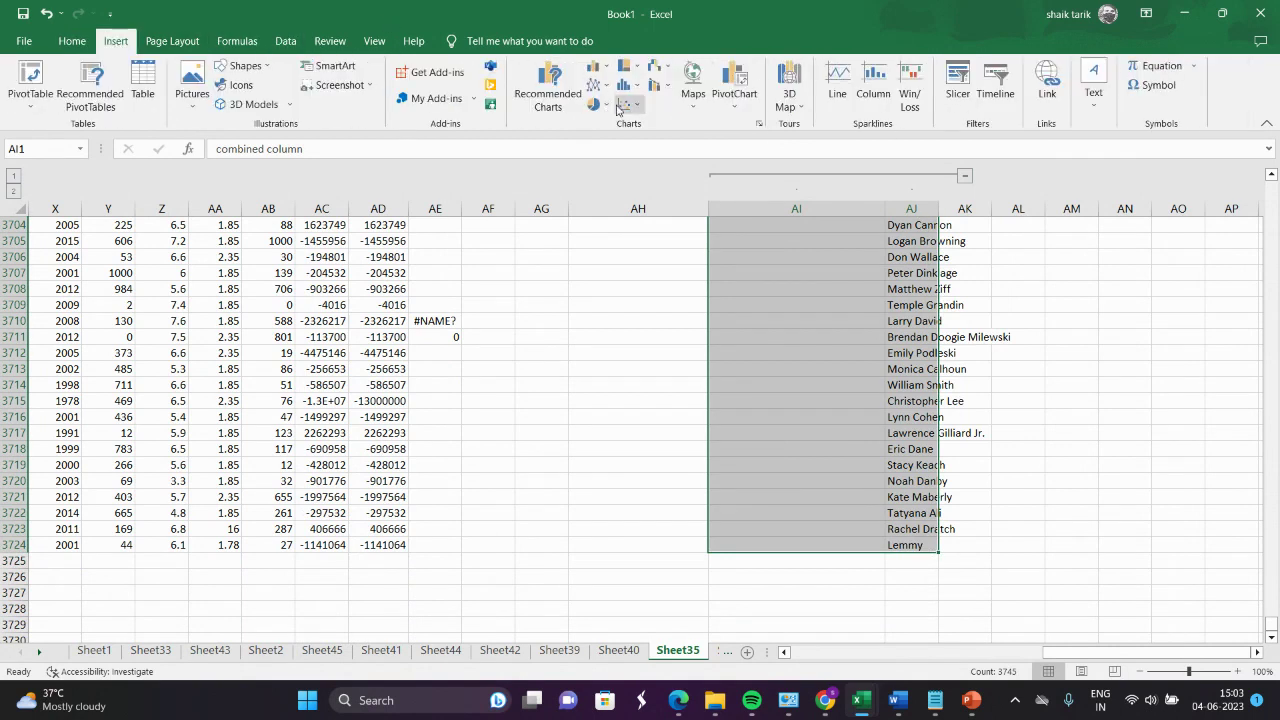
pyautogui.click(78, 40)
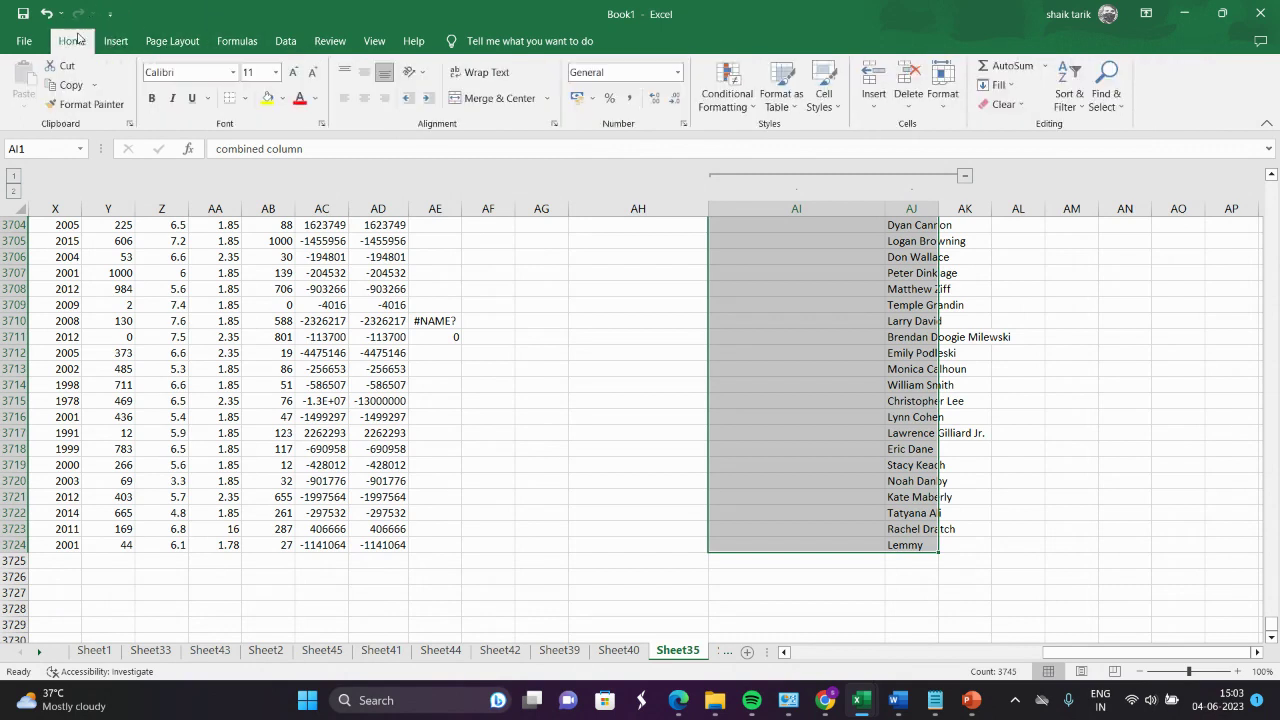
pyautogui.click(240, 42)
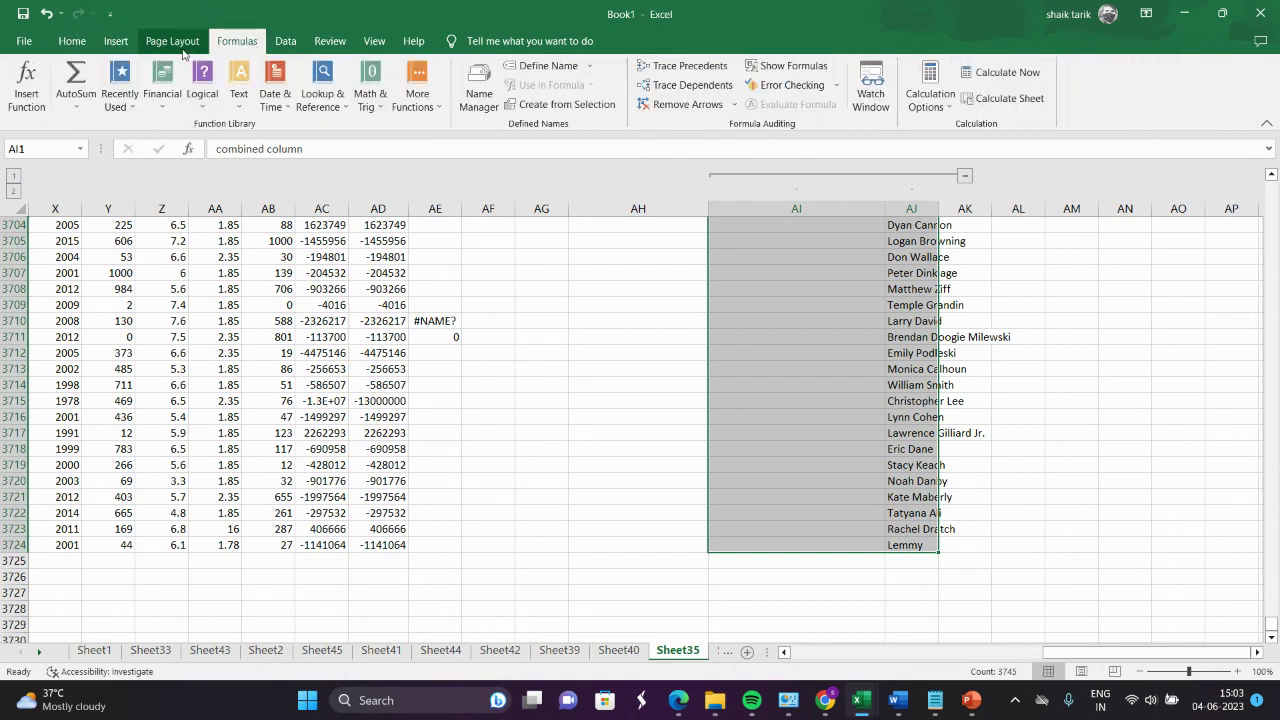
pyautogui.click(118, 43)
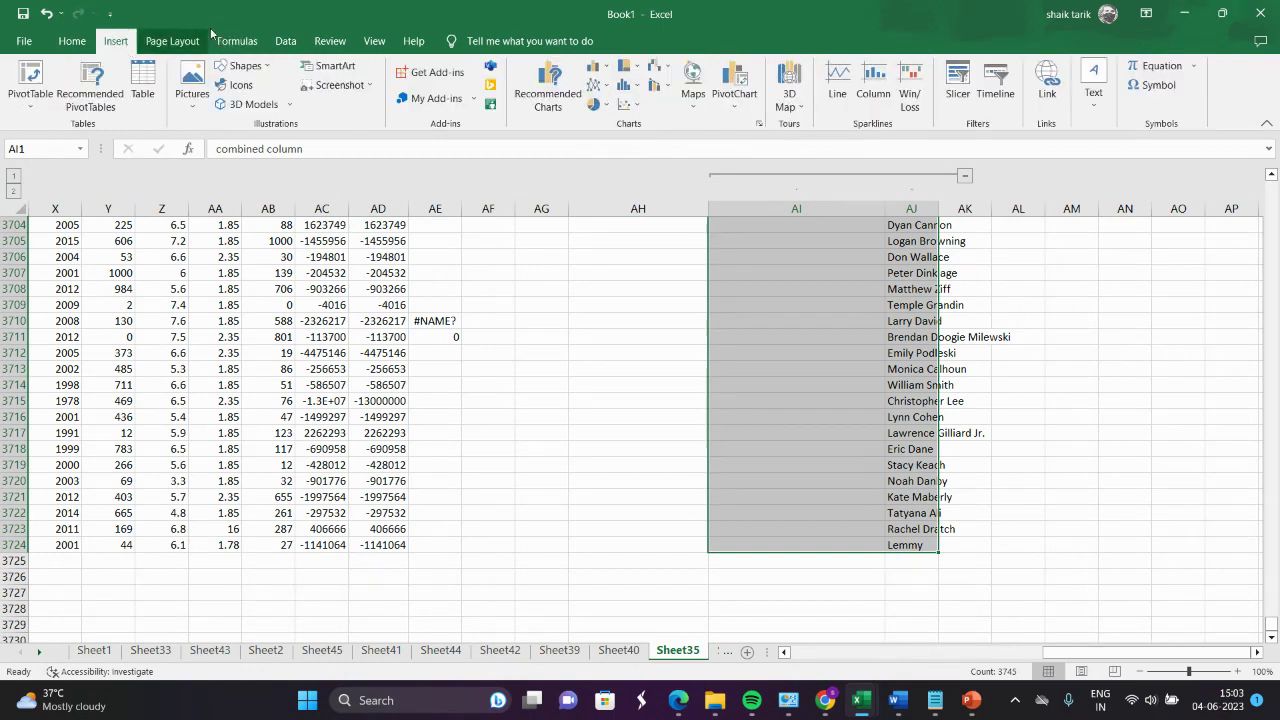
pyautogui.click(286, 42)
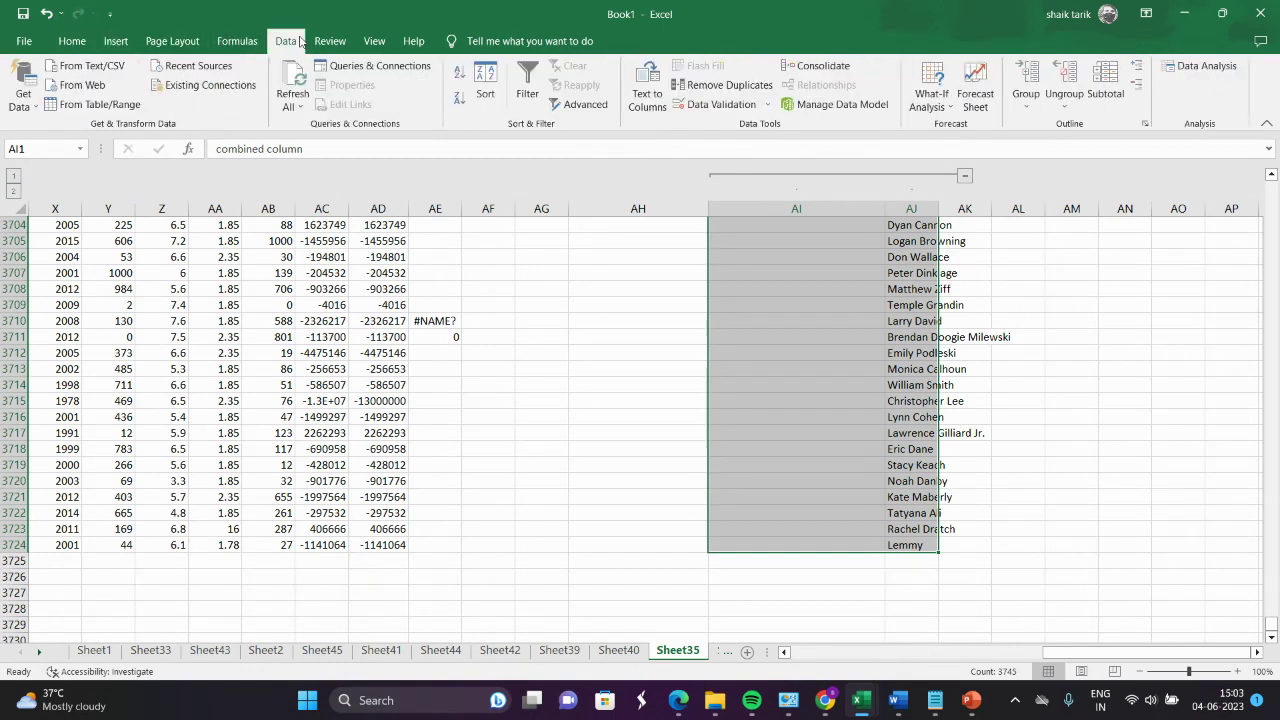
pyautogui.click(1026, 104)
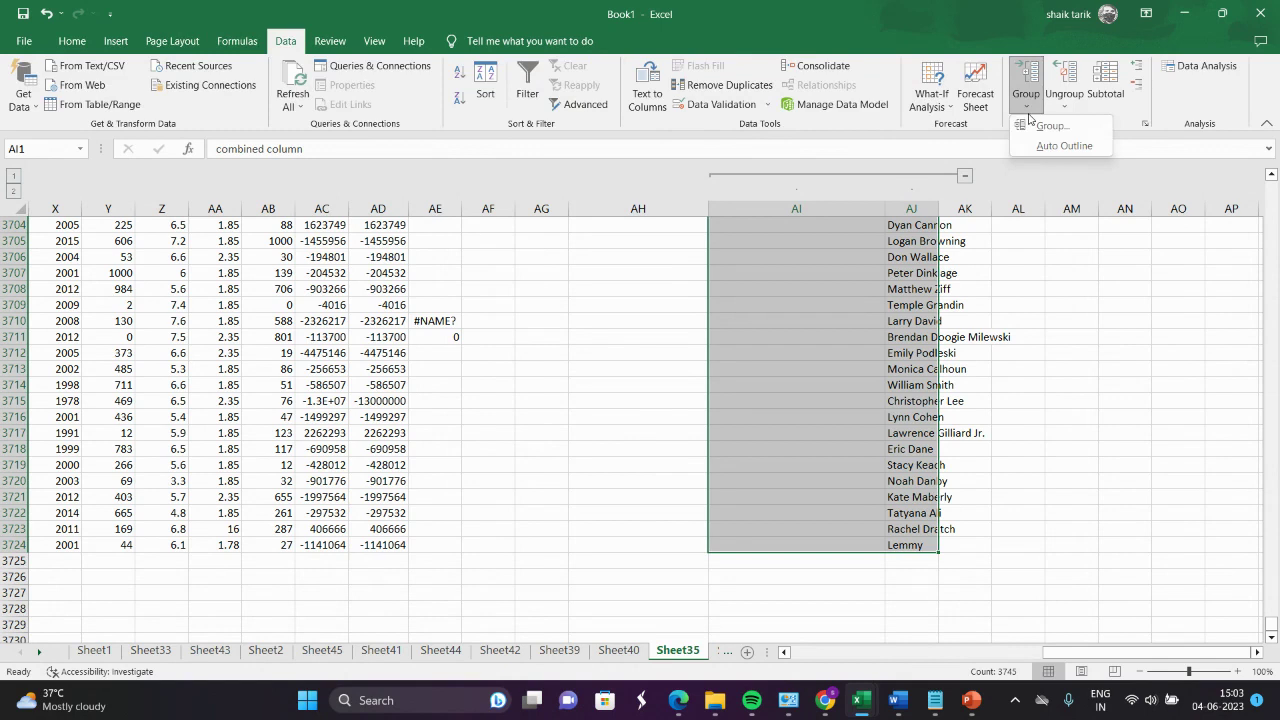
pyautogui.click(1036, 128)
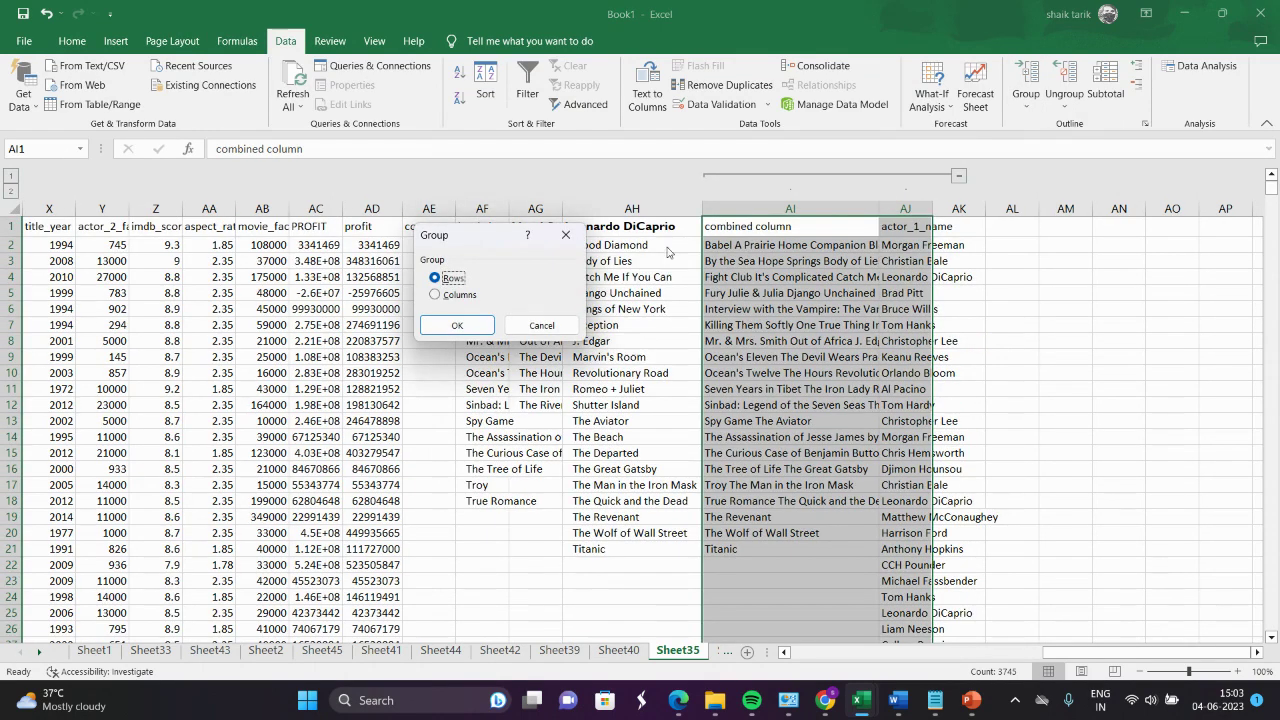
pyautogui.click(465, 326)
pyautogui.click(1008, 340)
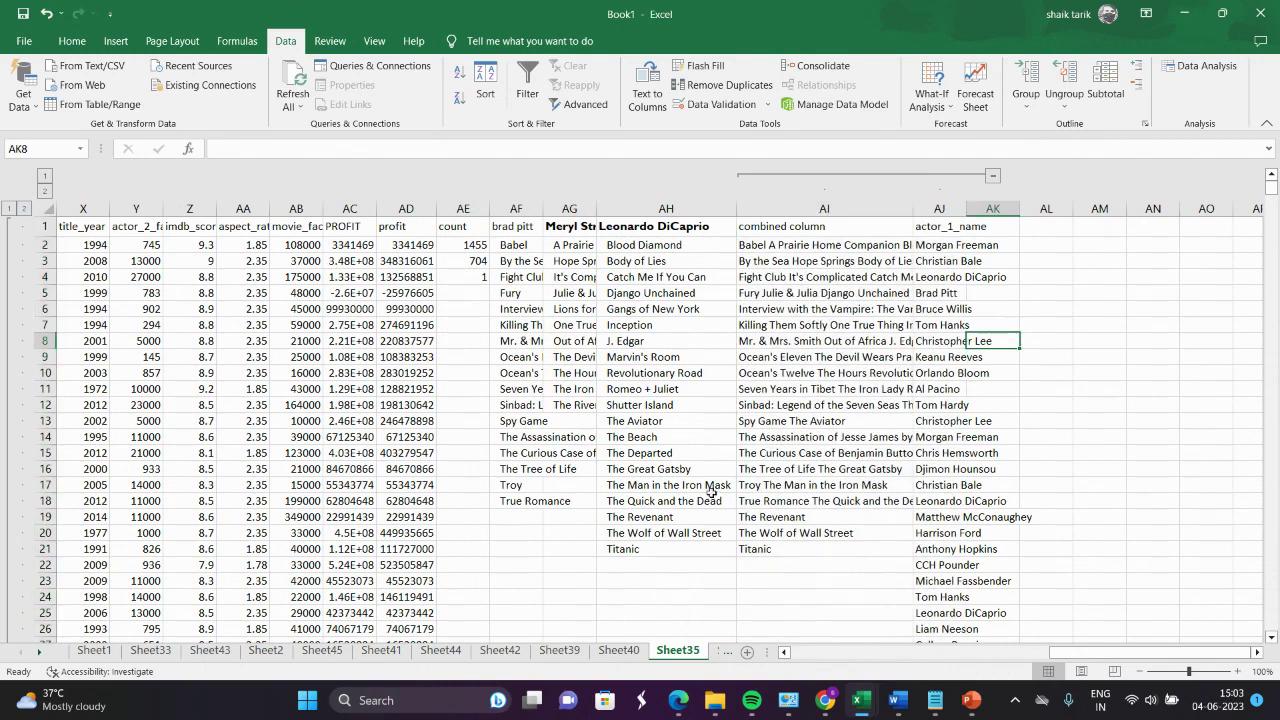
# - Create a pivot table on a new sheet from the three actors' movie columns AF1:AH21 and add the count of brad pitt as values
pyautogui.moveTo(510, 226); pyautogui.dragTo(636, 548)
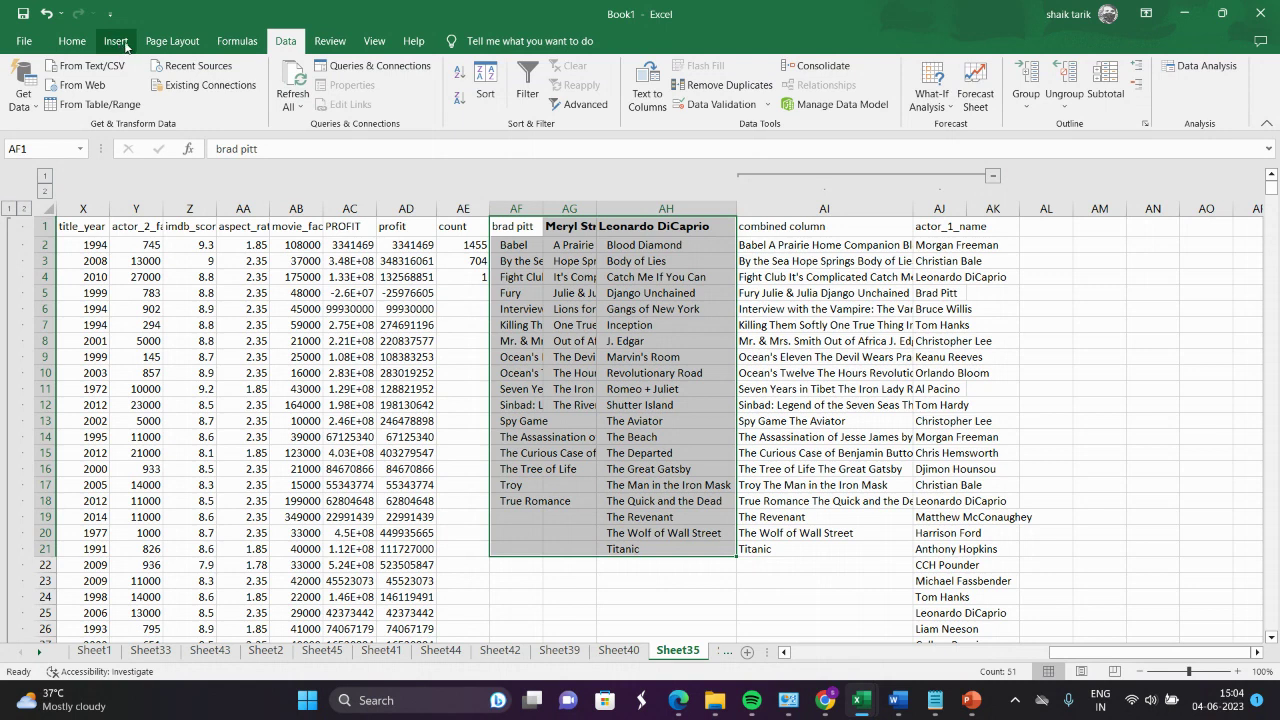
pyautogui.click(118, 41)
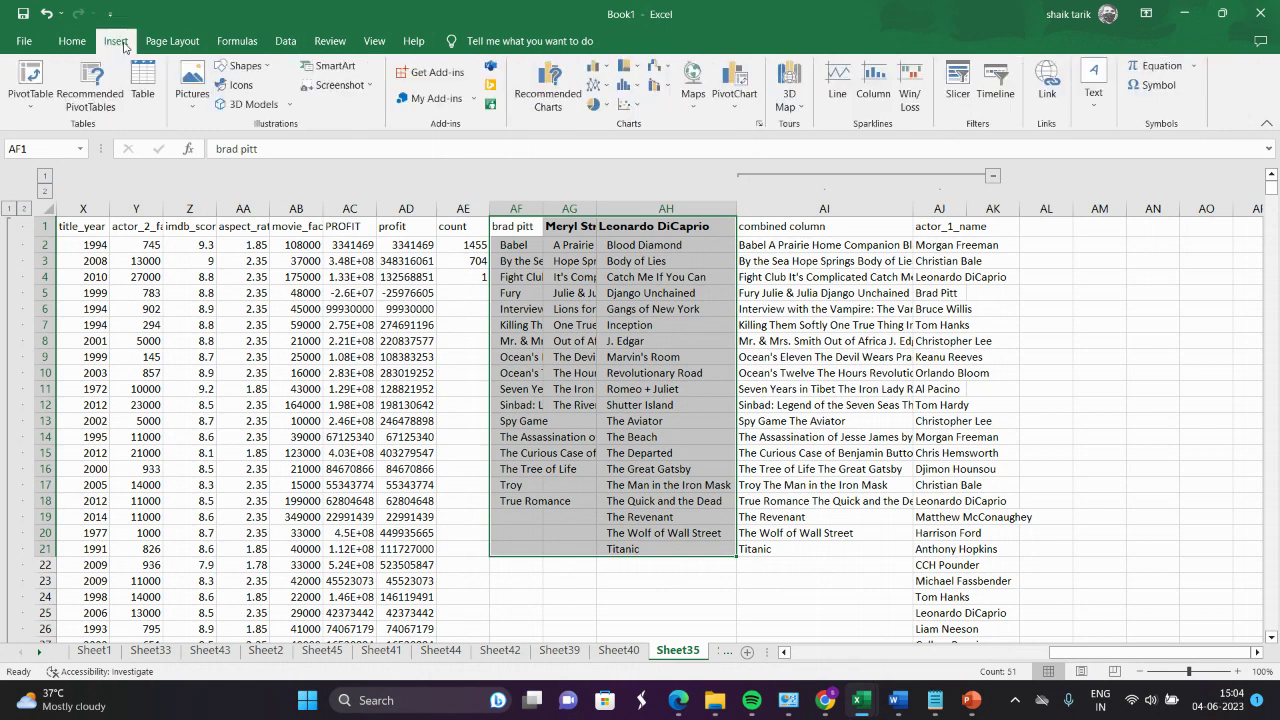
pyautogui.click(38, 100)
pyautogui.click(58, 128)
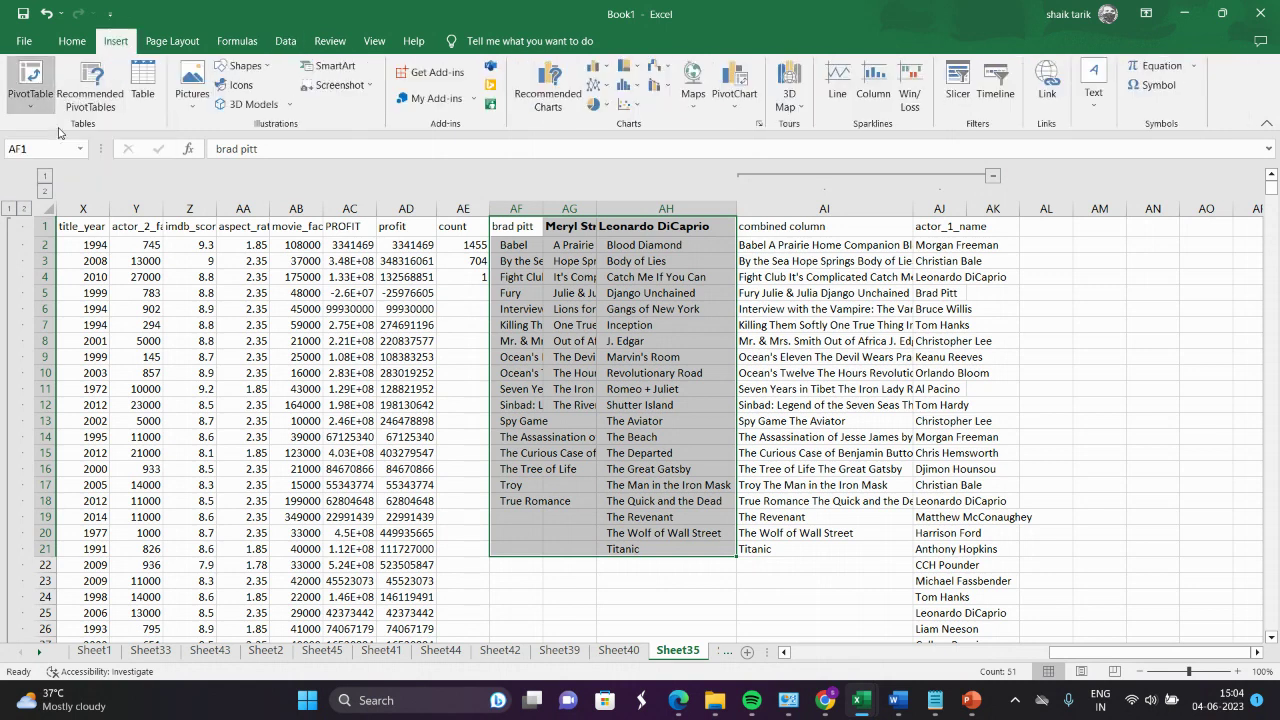
pyautogui.click(565, 402)
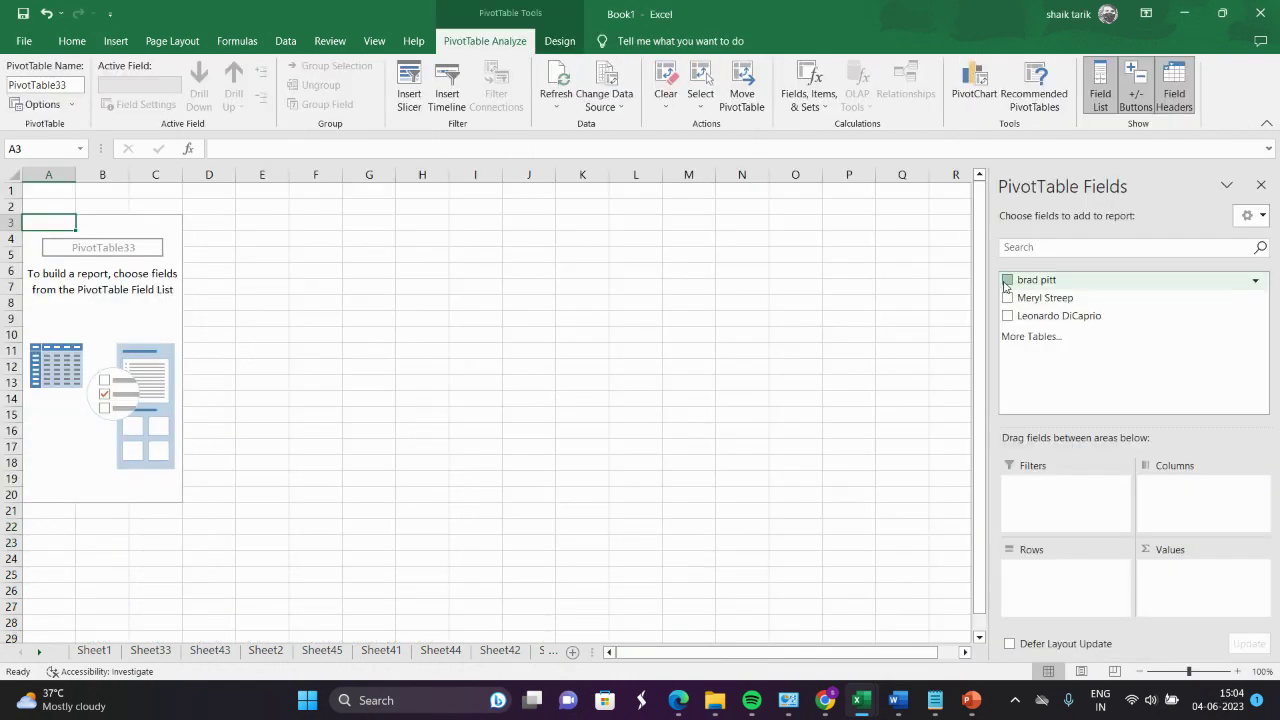
pyautogui.click(1007, 281)
pyautogui.moveTo(1044, 572); pyautogui.dragTo(1167, 570)
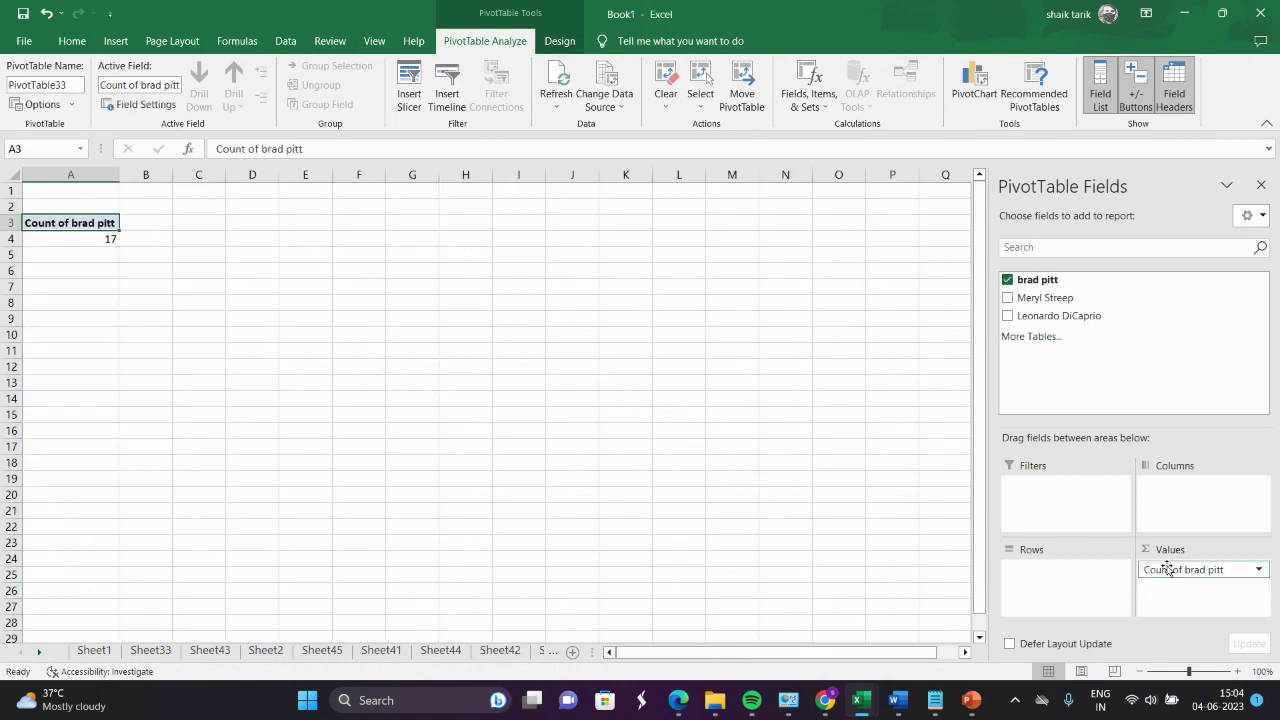
pyautogui.moveTo(1042, 280); pyautogui.dragTo(1064, 584)
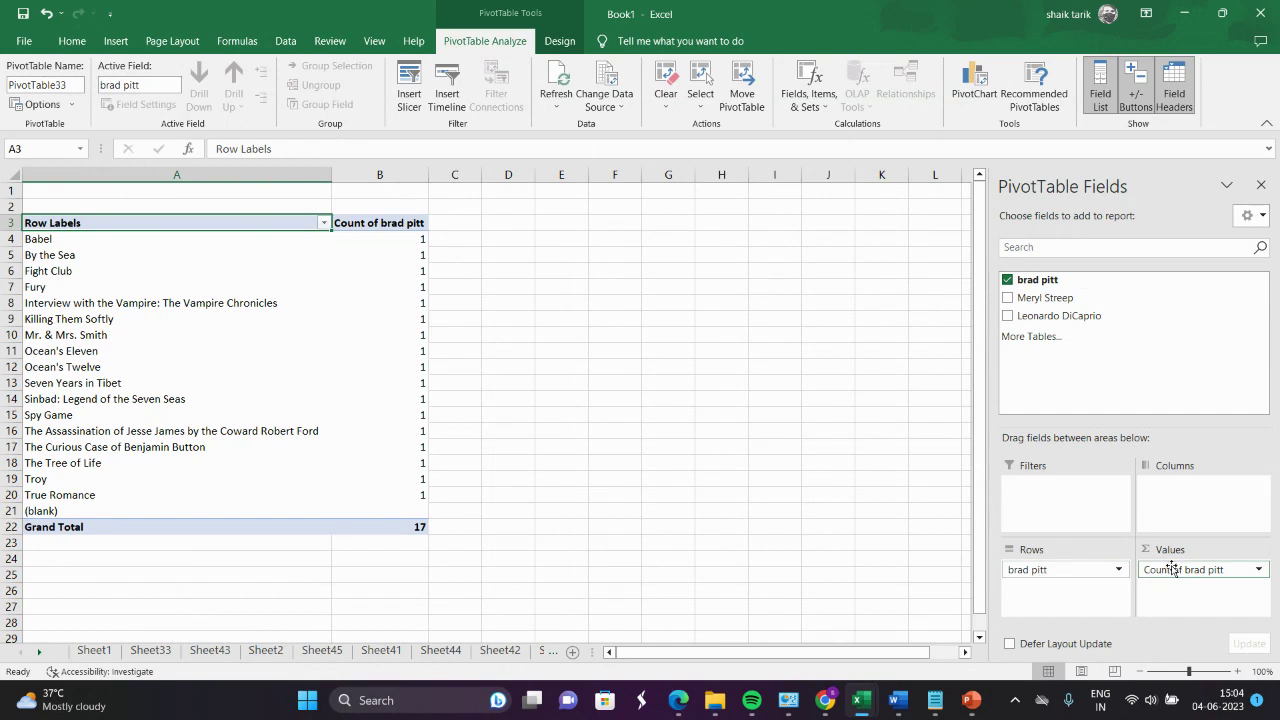
pyautogui.moveTo(1172, 569)
pyautogui.mouseDown()
pyautogui.moveTo(1100, 402)
pyautogui.moveTo(1120, 380)
pyautogui.moveTo(1158, 545)
pyautogui.moveTo(1180, 578)
pyautogui.moveTo(1170, 570)
pyautogui.mouseUp()
pyautogui.moveTo(1040, 569); pyautogui.dragTo(1100, 300)
# - Add the counts of Meryl Streep and Leonardo DiCaprio to the pivot table's values, keeping no field in the rows
pyautogui.moveTo(1008, 298); pyautogui.dragTo(1198, 598)
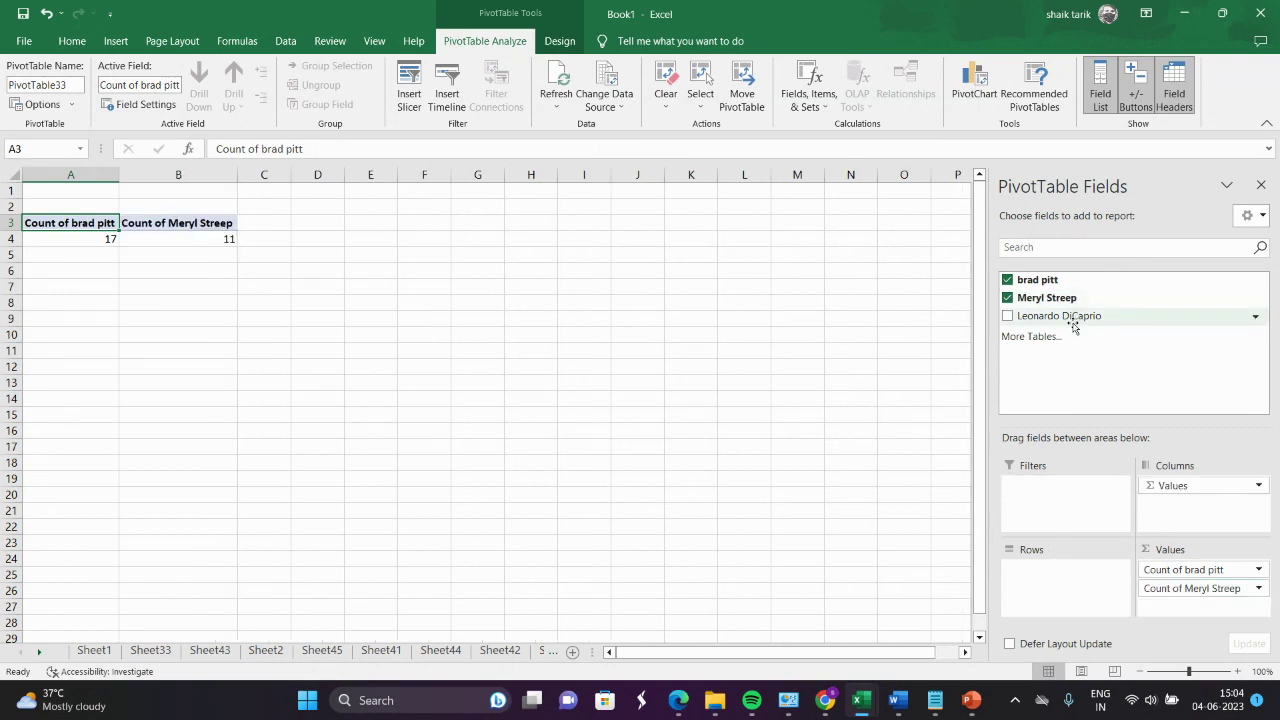
pyautogui.click(1008, 316)
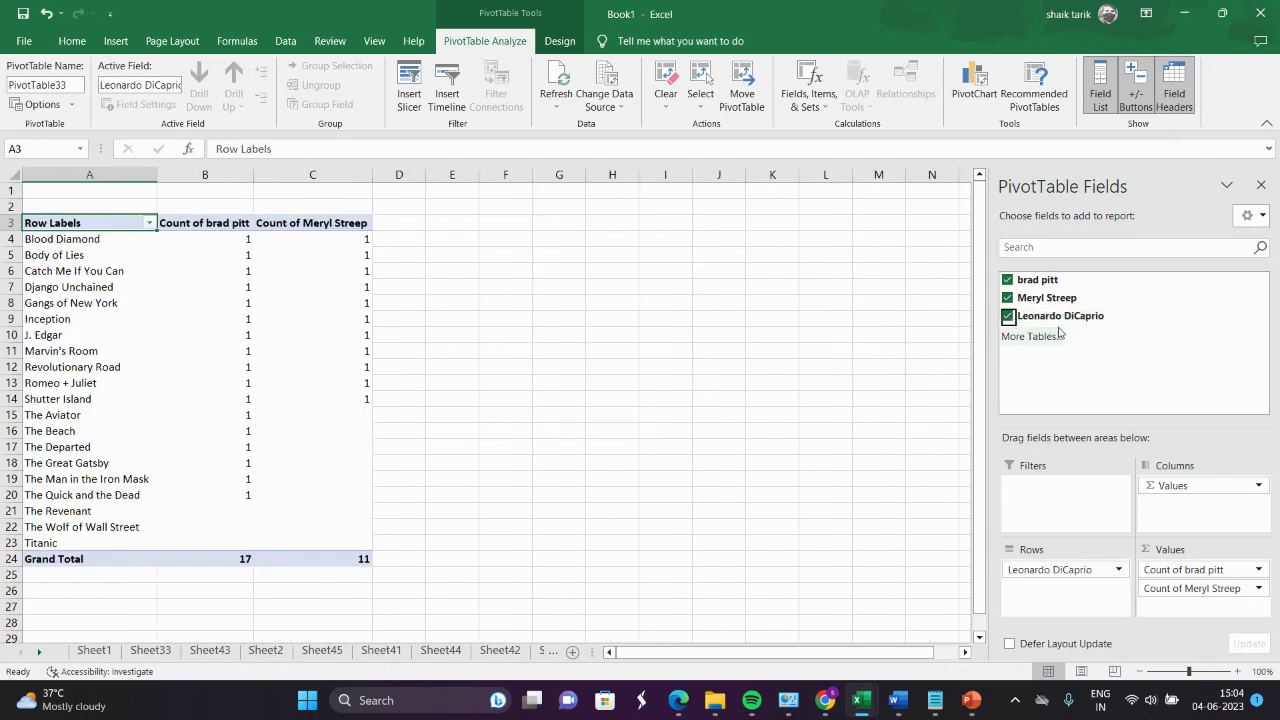
pyautogui.moveTo(1081, 323); pyautogui.dragTo(1190, 606)
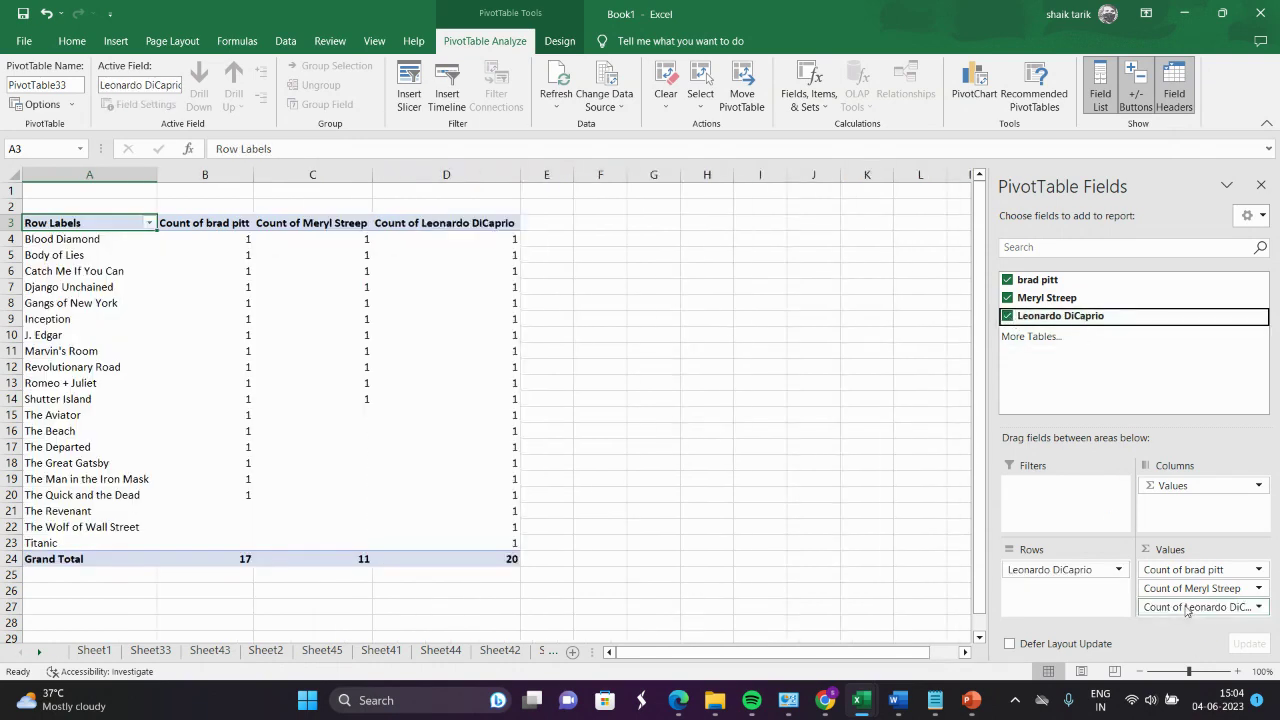
pyautogui.moveTo(1065, 569); pyautogui.dragTo(1094, 289)
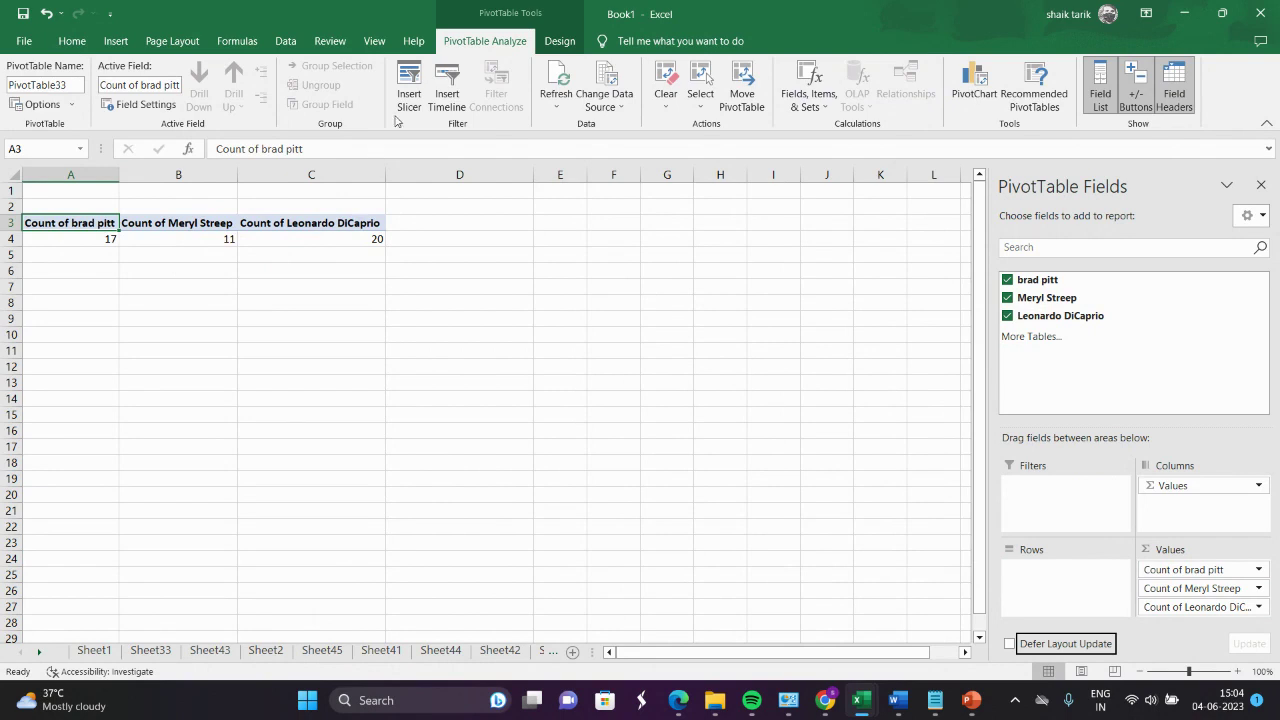
# - Insert a clustered column chart of the three actors' movie counts and apply the second chart style, with data labels above the columns
pyautogui.click(116, 41)
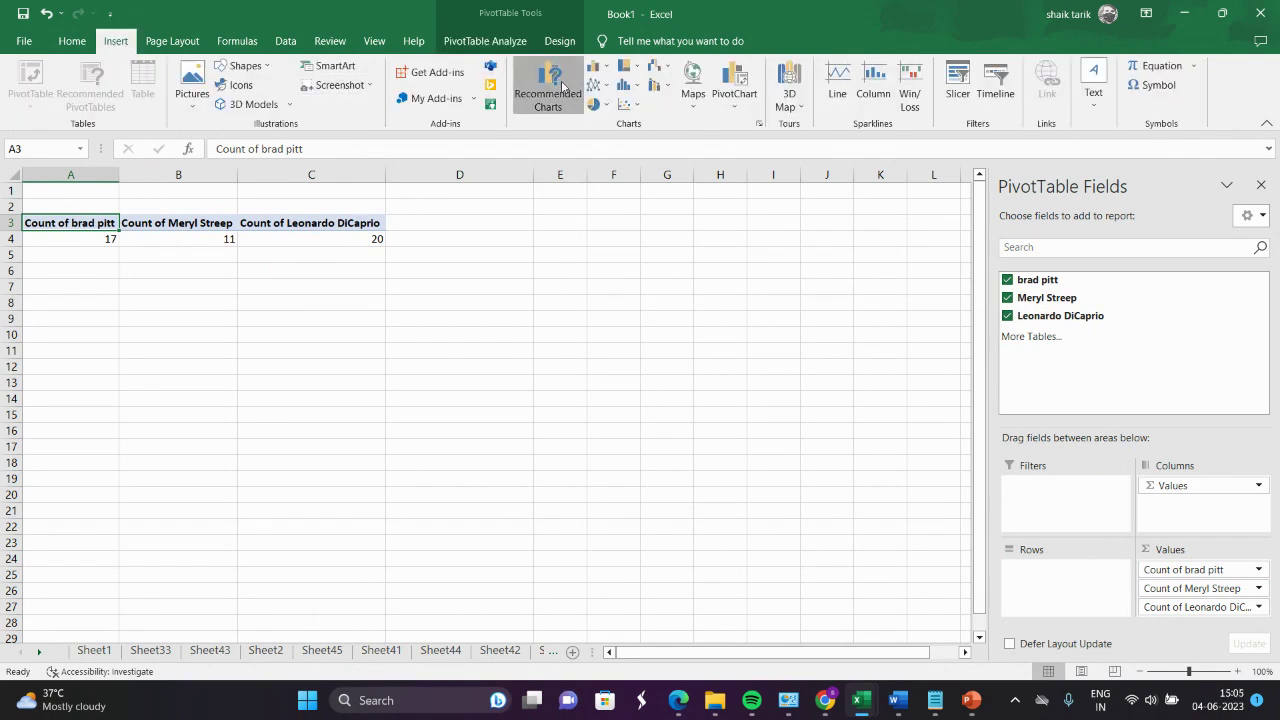
pyautogui.click(535, 106)
pyautogui.moveTo(577, 268)
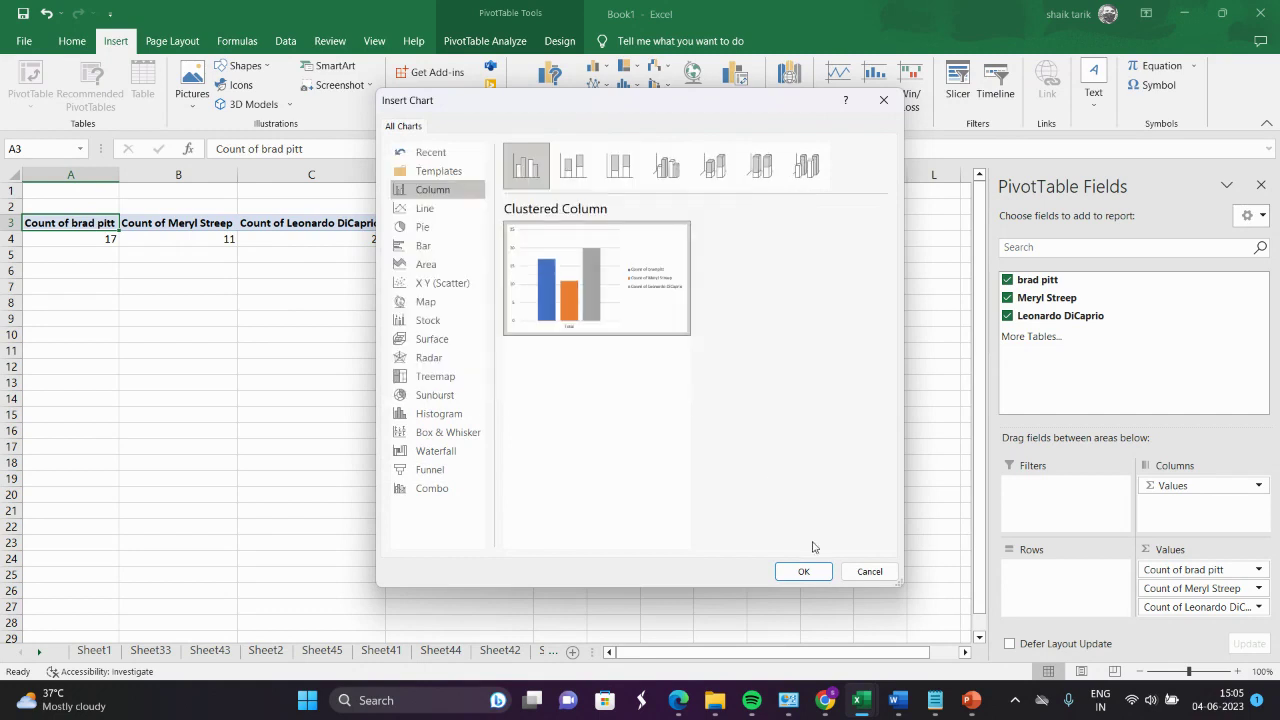
pyautogui.click(803, 571)
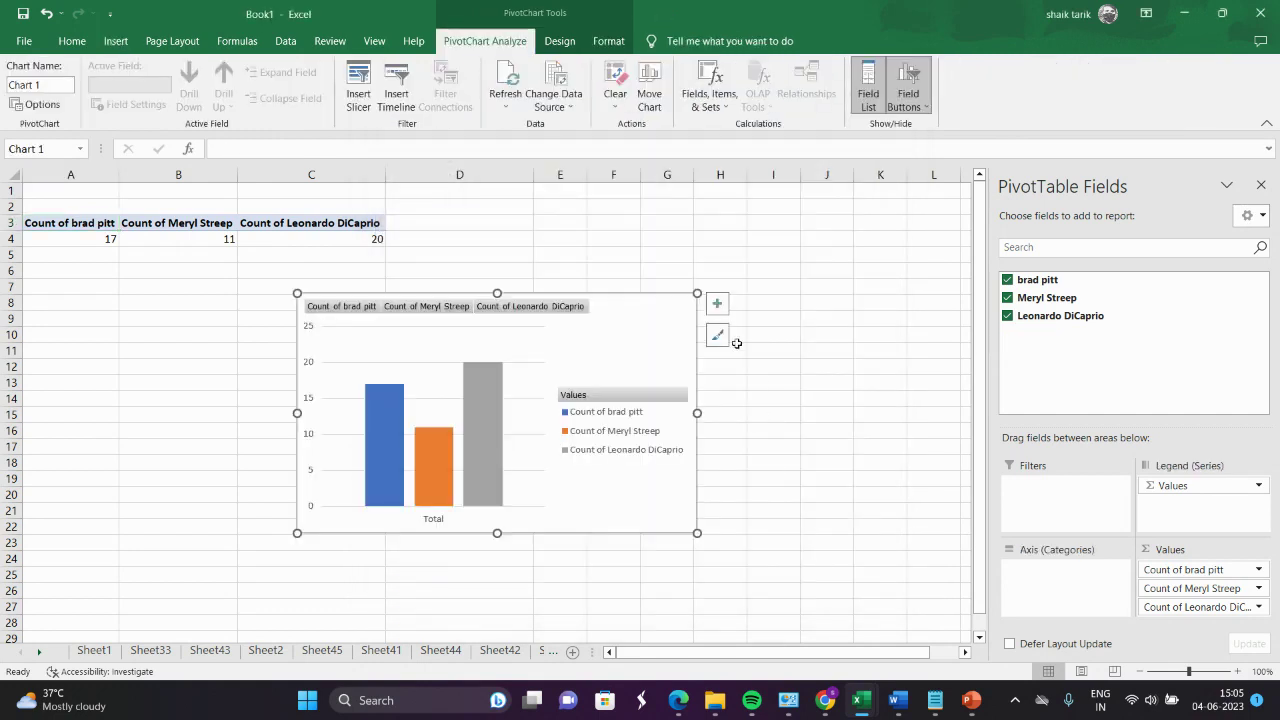
pyautogui.click(717, 336)
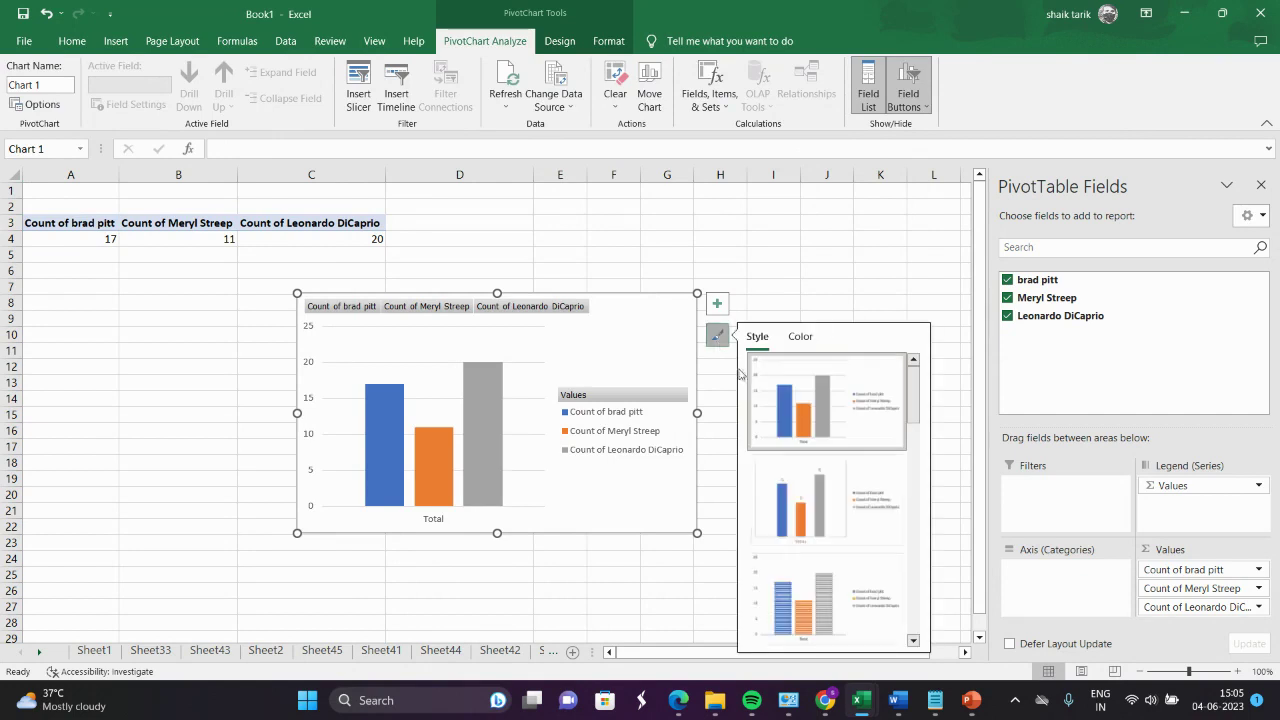
pyautogui.click(812, 508)
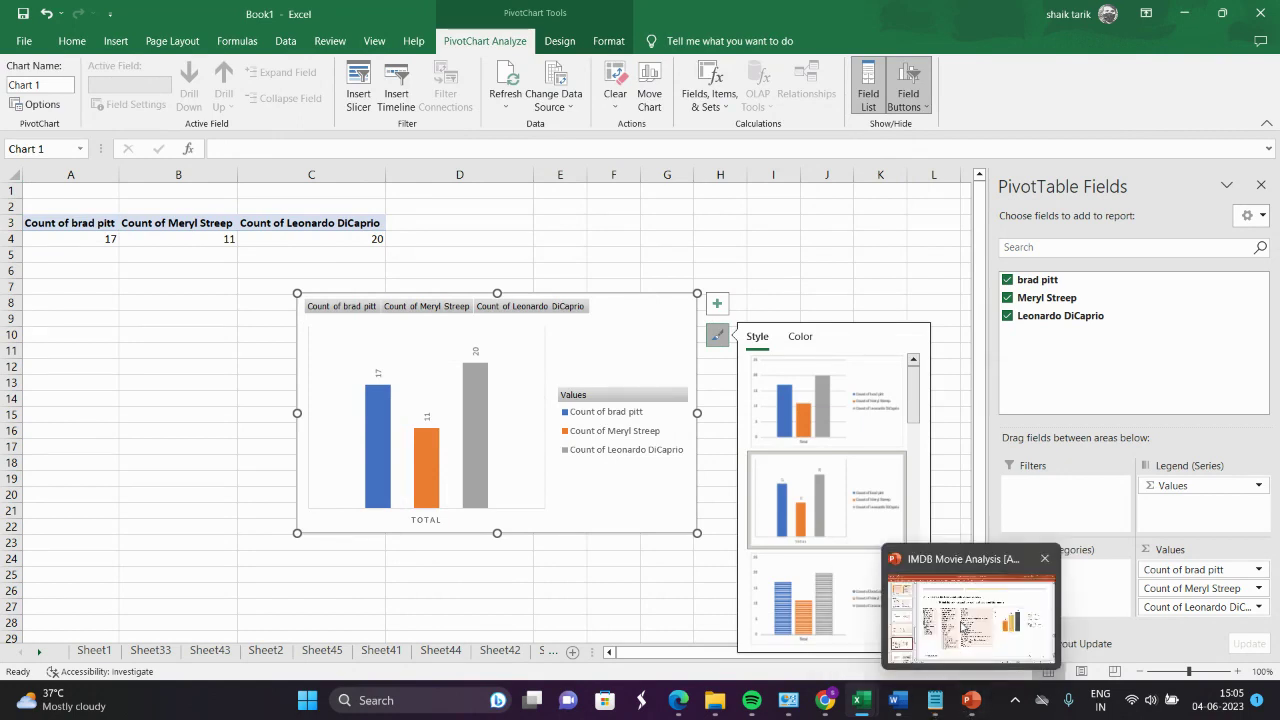
# - Switch to the IMDB Movie Analysis presentation in PowerPoint and review slides 20 to 22 on the critic-favorite and audience-favorite actors
pyautogui.click(961, 627)
pyautogui.scroll(-2, 961, 627)
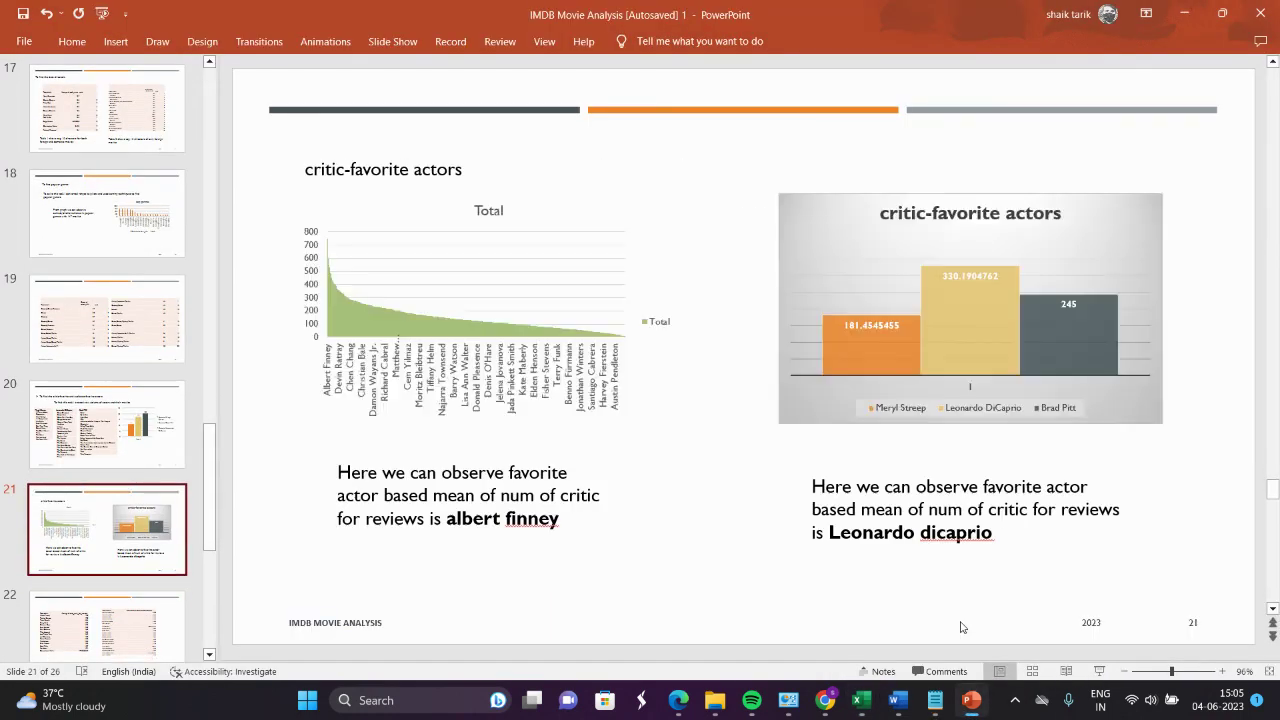
pyautogui.scroll(2, 961, 627)
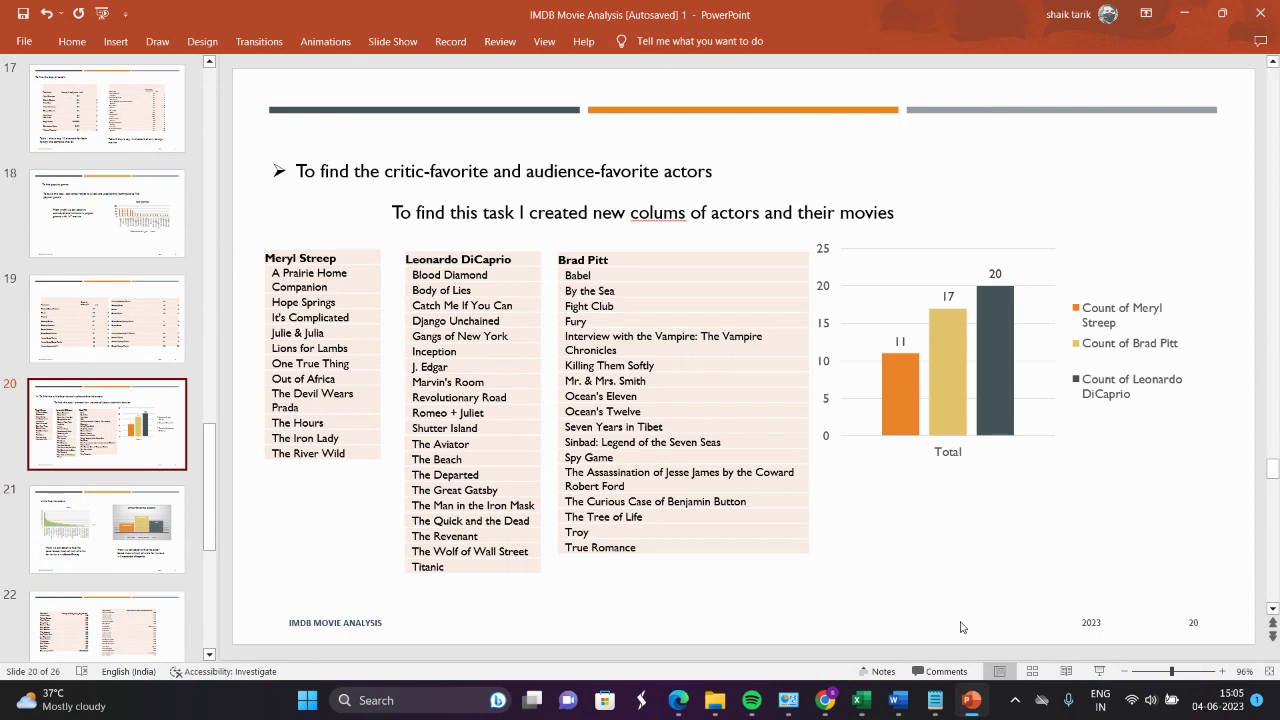
pyautogui.scroll(-1, 961, 627)
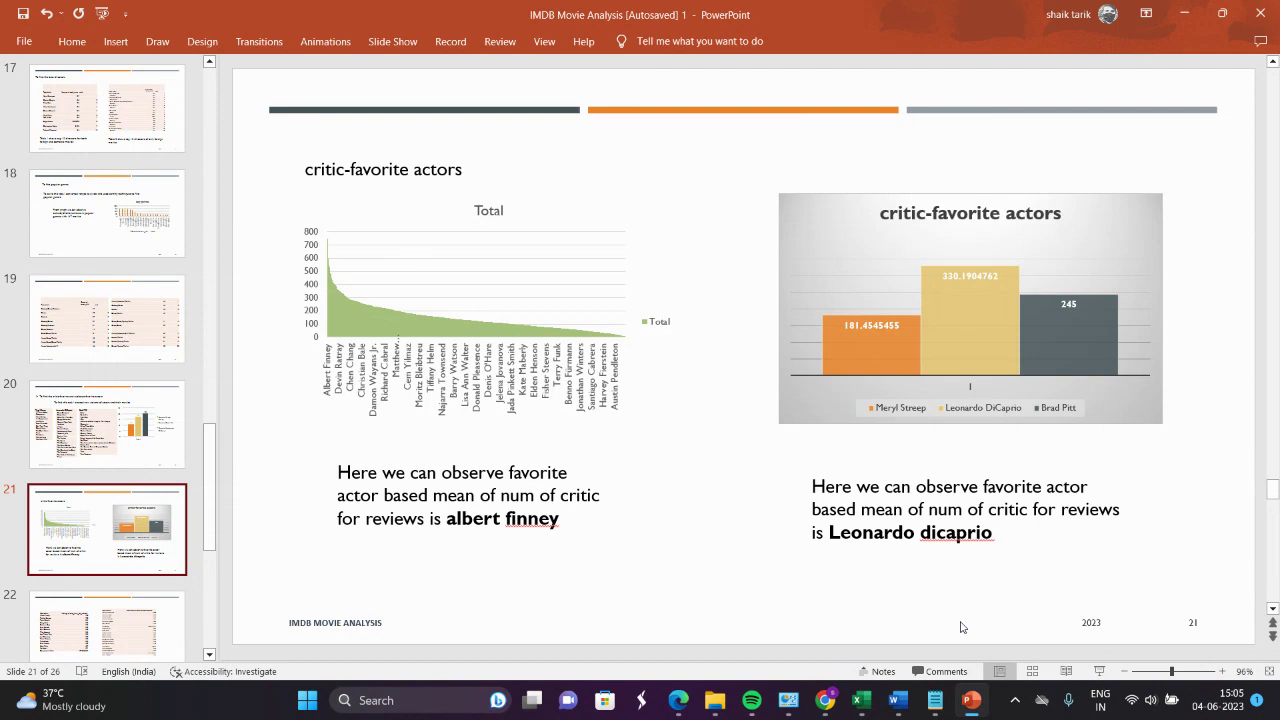
pyautogui.press('pagedown')
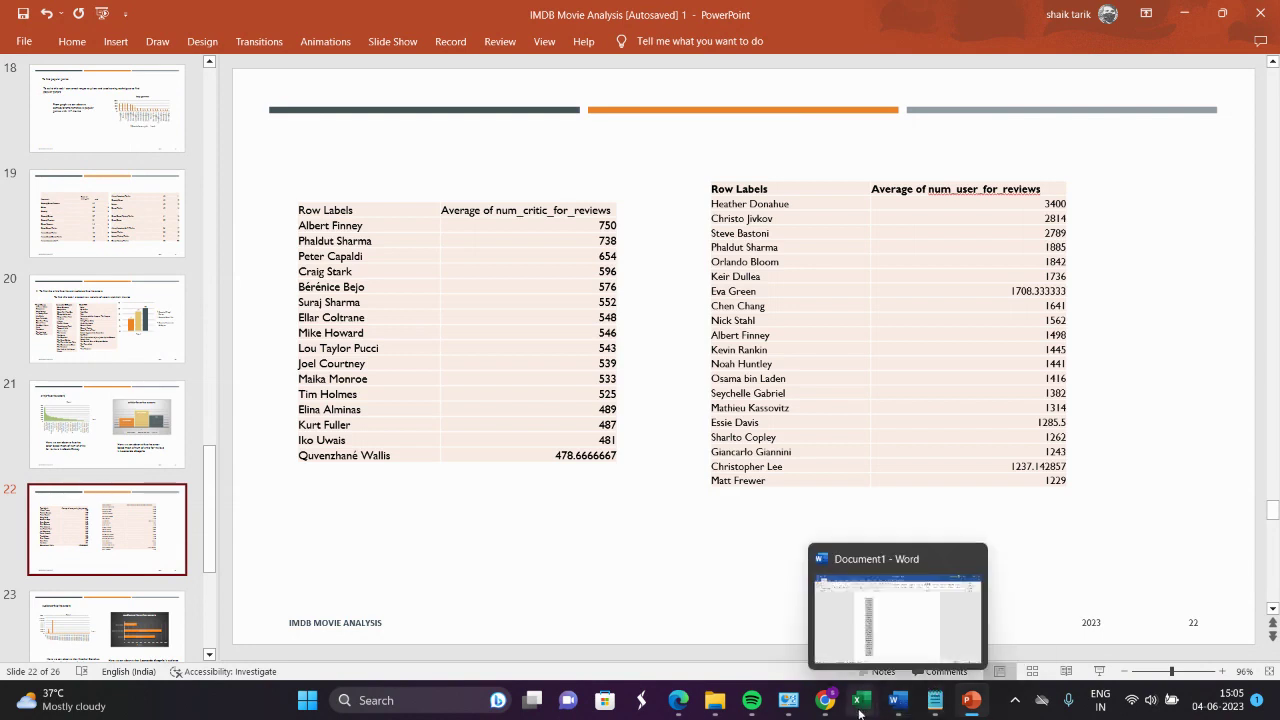
# - Switch to the Book1 workbook in Excel and select the actor and movie title pivot table on Sheet43
pyautogui.moveTo(860, 697)
pyautogui.click(843, 657)
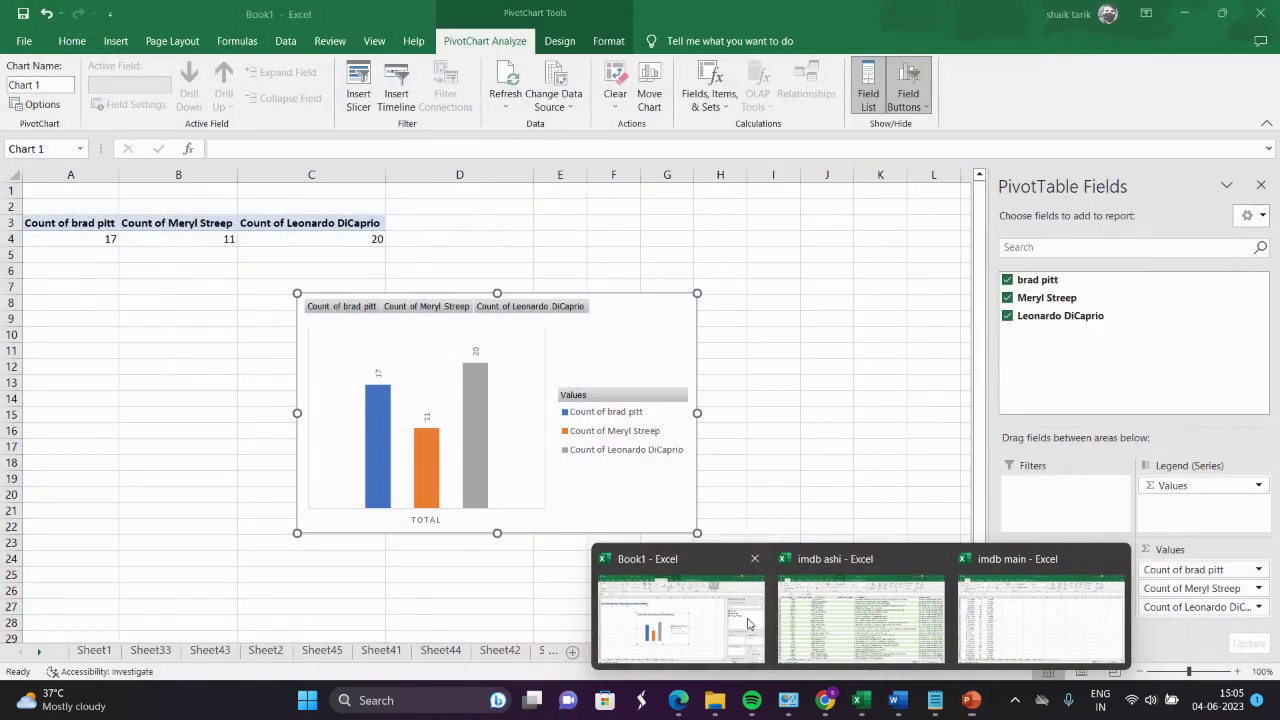
pyautogui.click(680, 615)
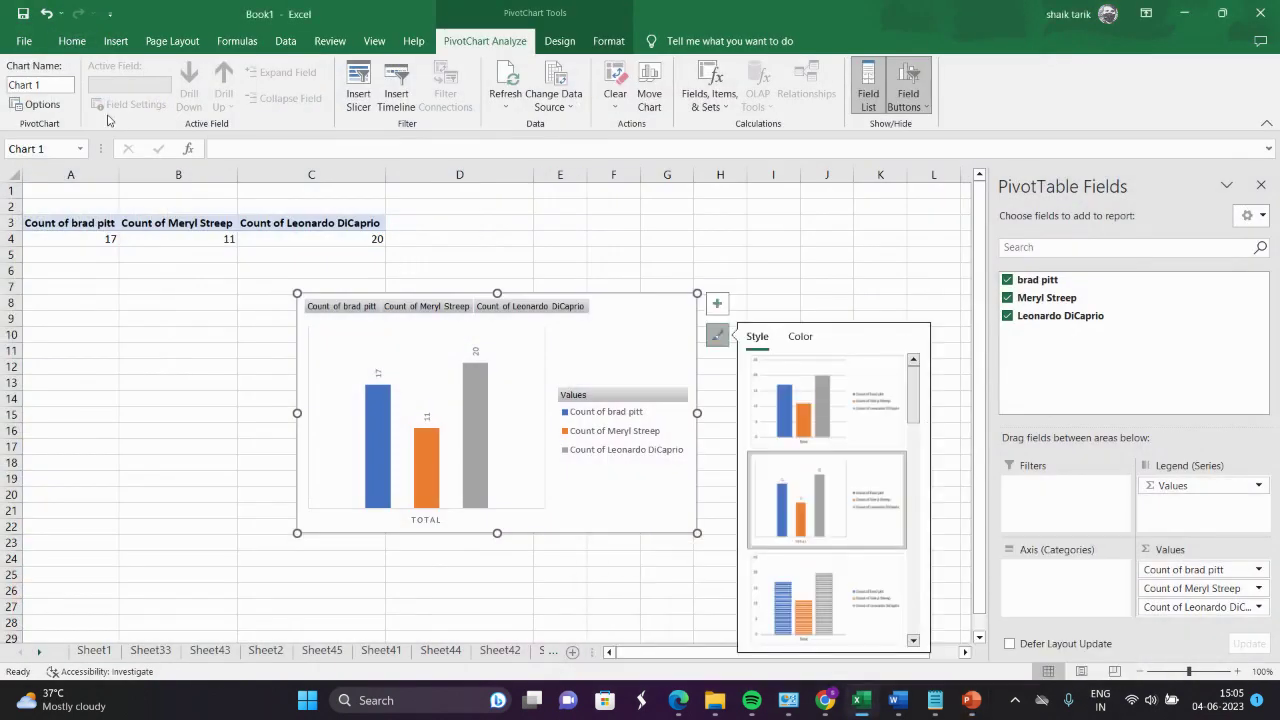
pyautogui.click(216, 655)
pyautogui.click(262, 651)
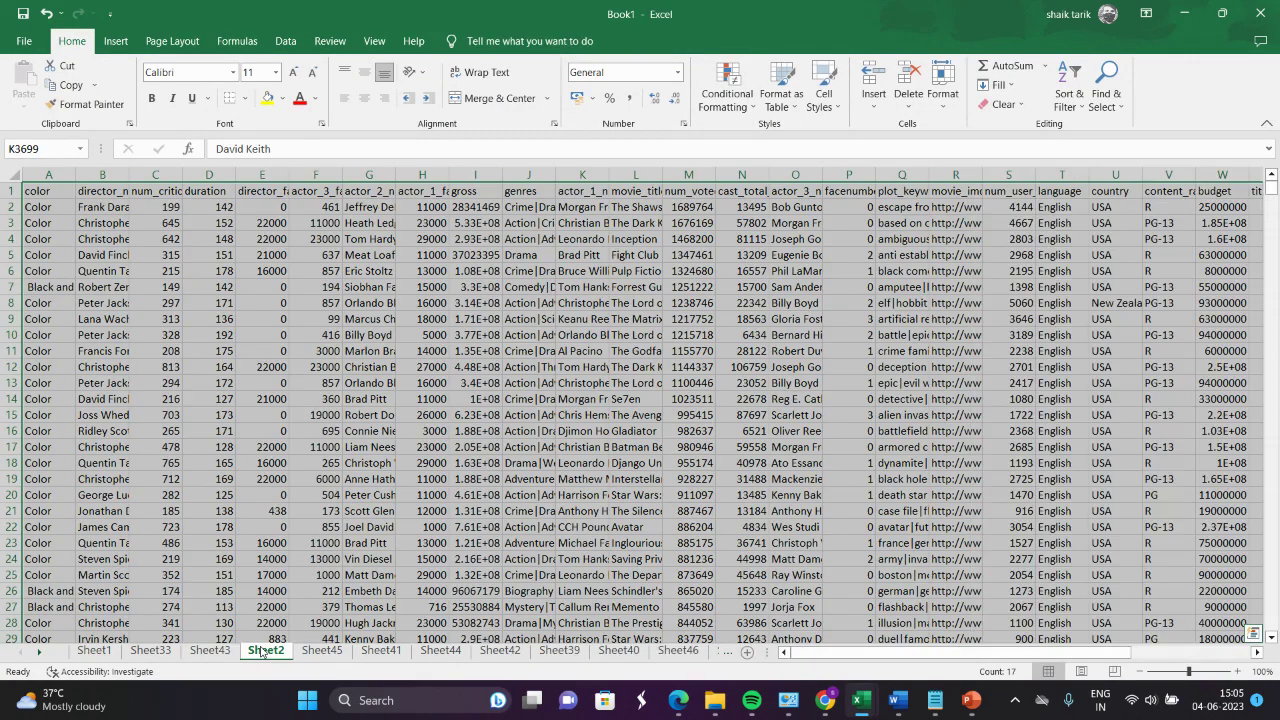
pyautogui.click(210, 650)
pyautogui.click(735, 413)
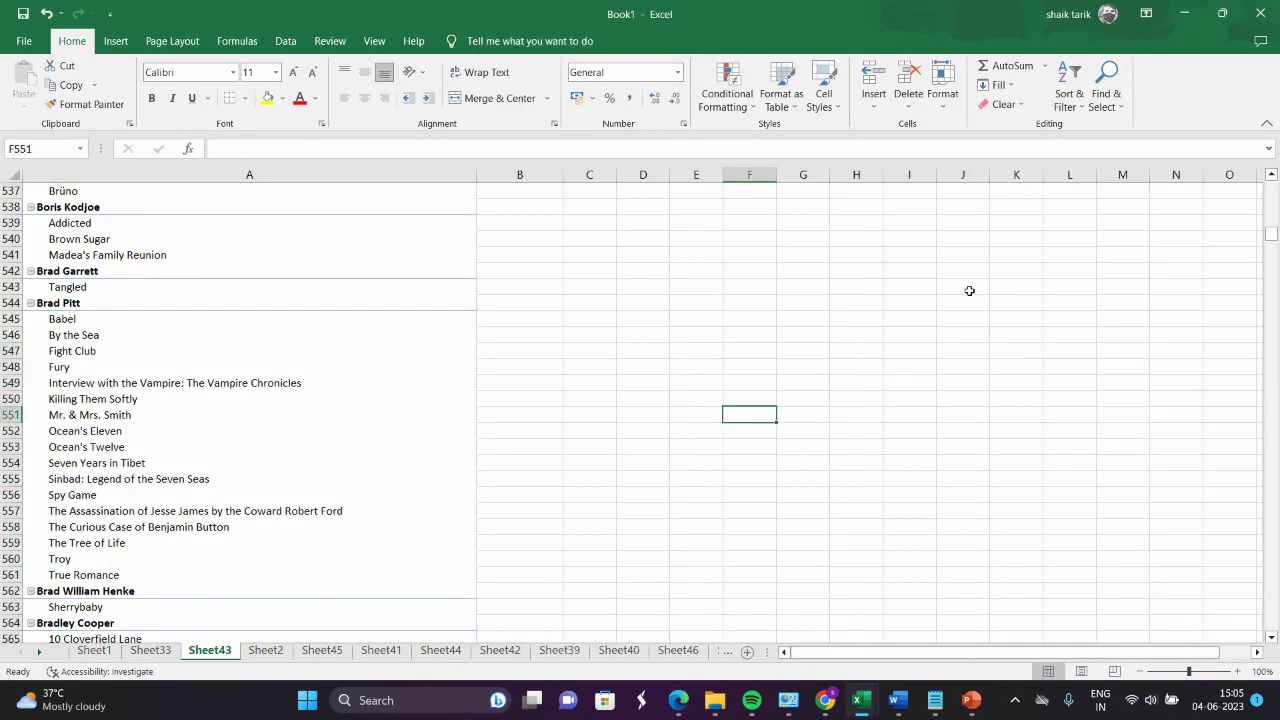
pyautogui.click(309, 559)
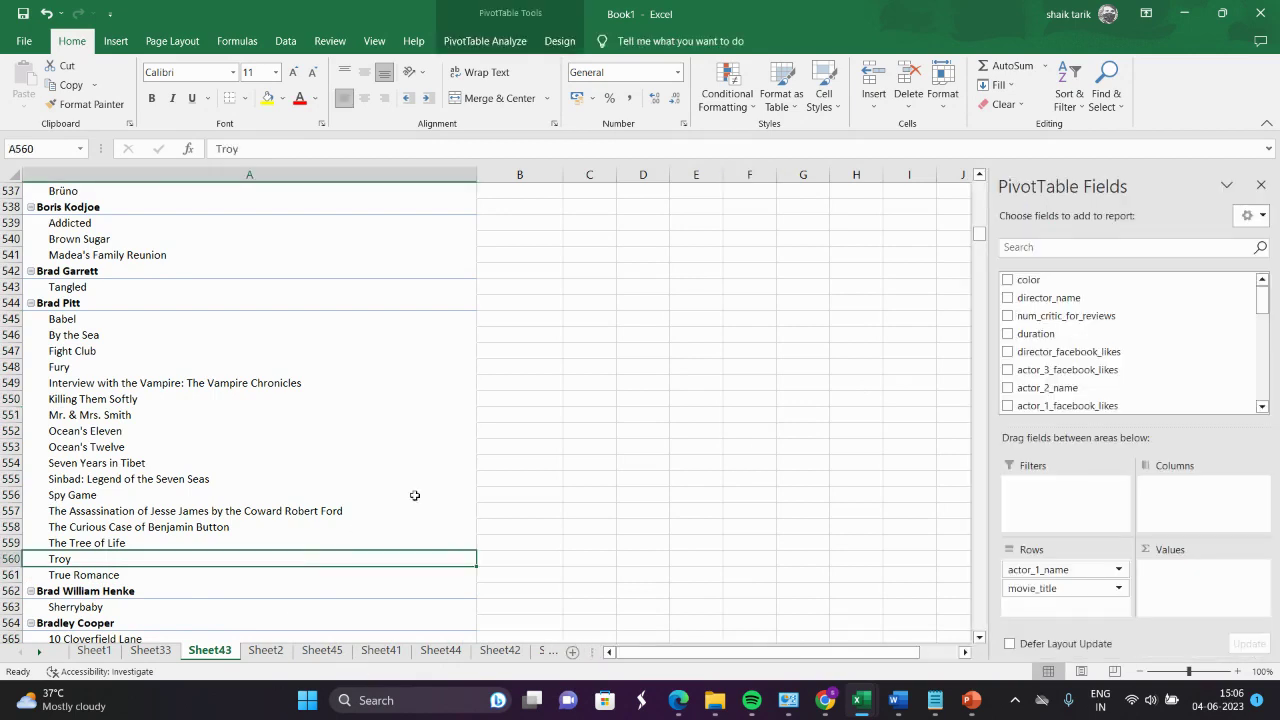
# - Add num_critic_for_reviews to the pivot table's values and remove movie_title from its rows
pyautogui.click(1073, 249)
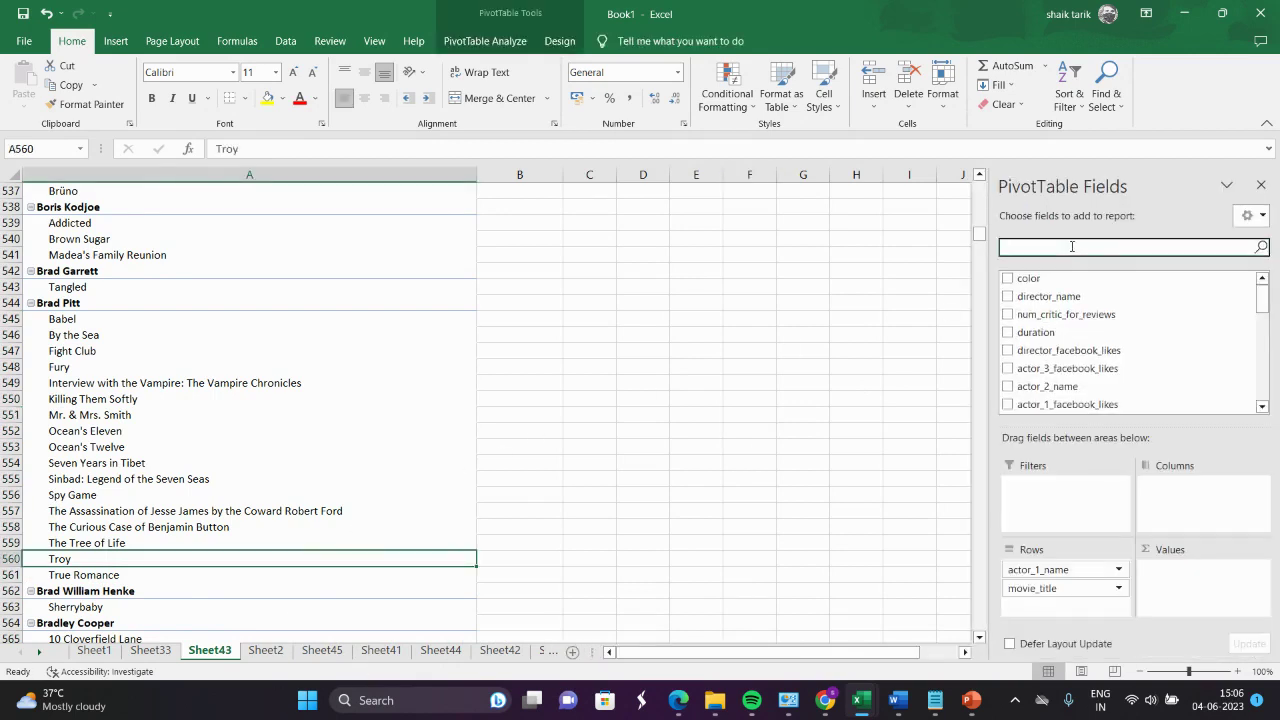
pyautogui.write('num')
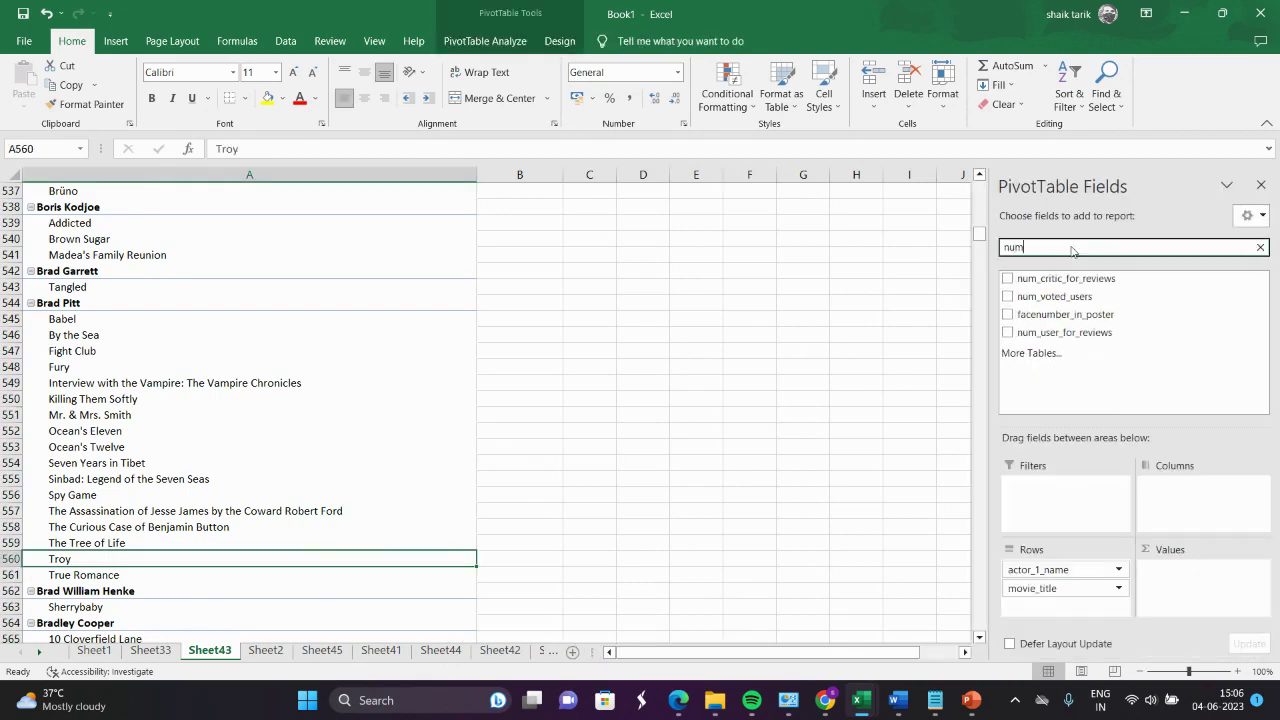
pyautogui.click(1008, 281)
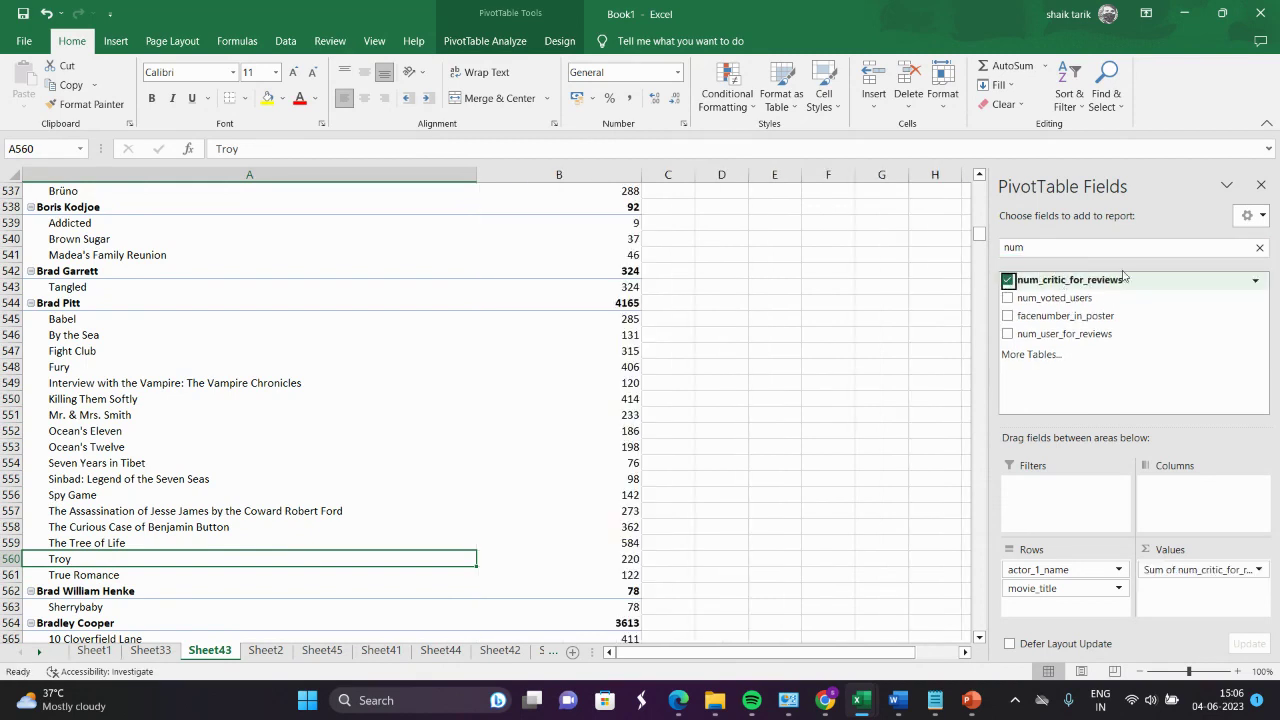
pyautogui.click(1260, 248)
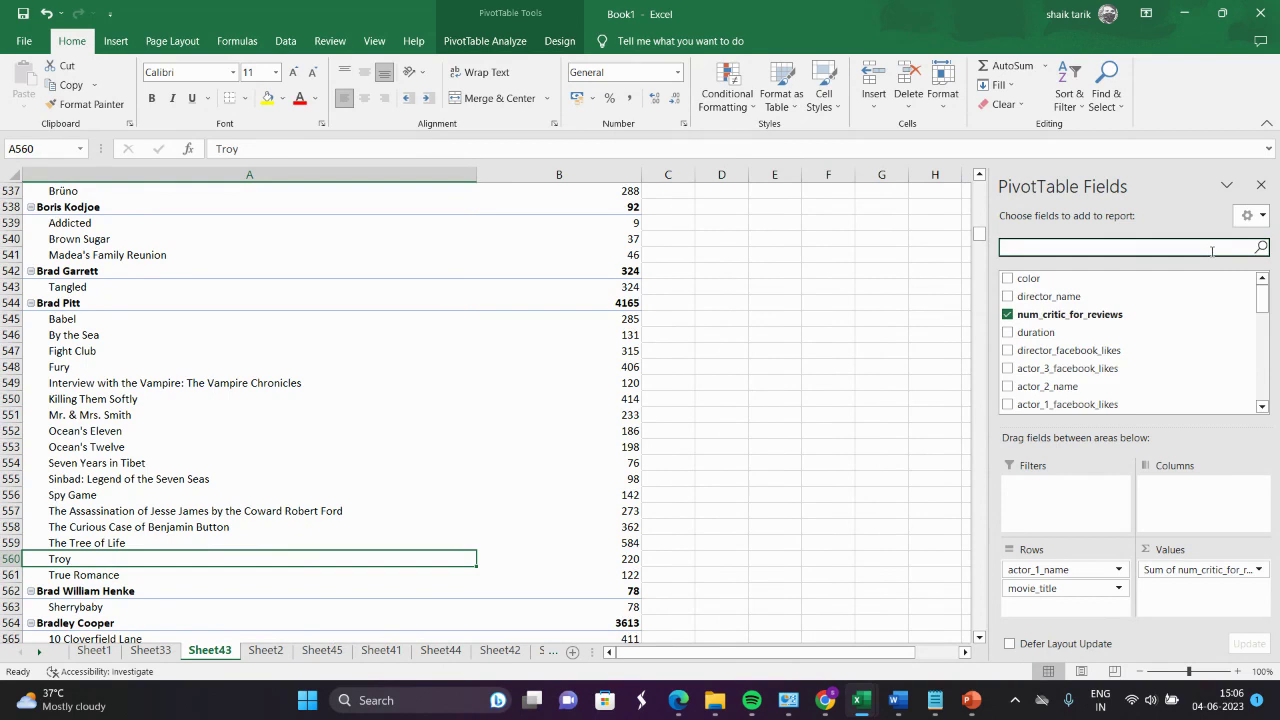
pyautogui.write('ac')
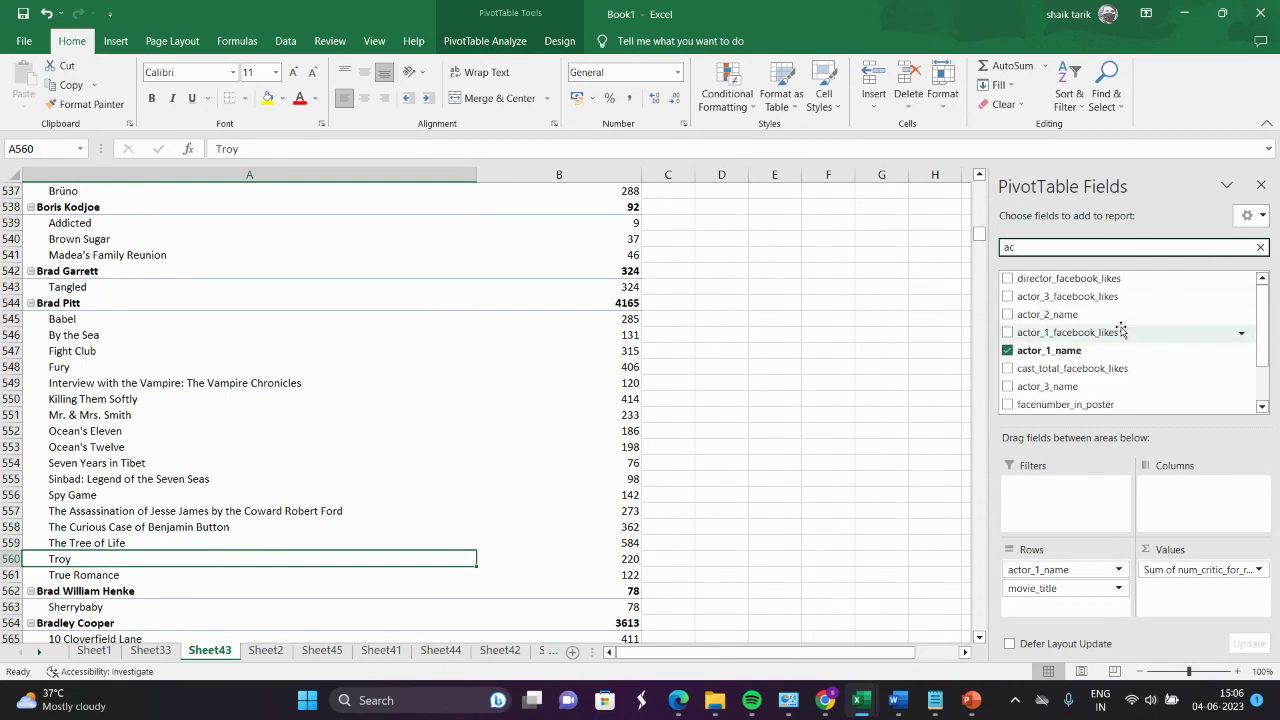
pyautogui.moveTo(1062, 590); pyautogui.dragTo(1092, 312)
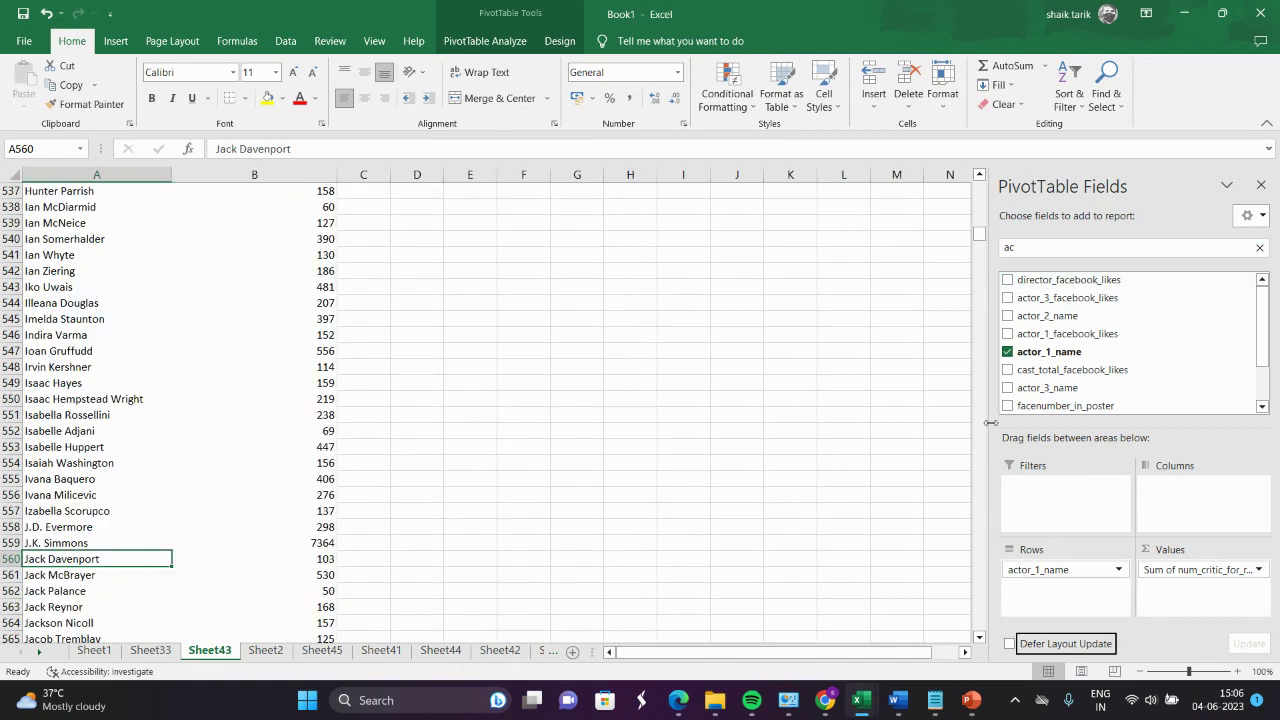
# - Summarize the num_critic_for_reviews values by Average instead of Sum
pyautogui.click(1256, 569)
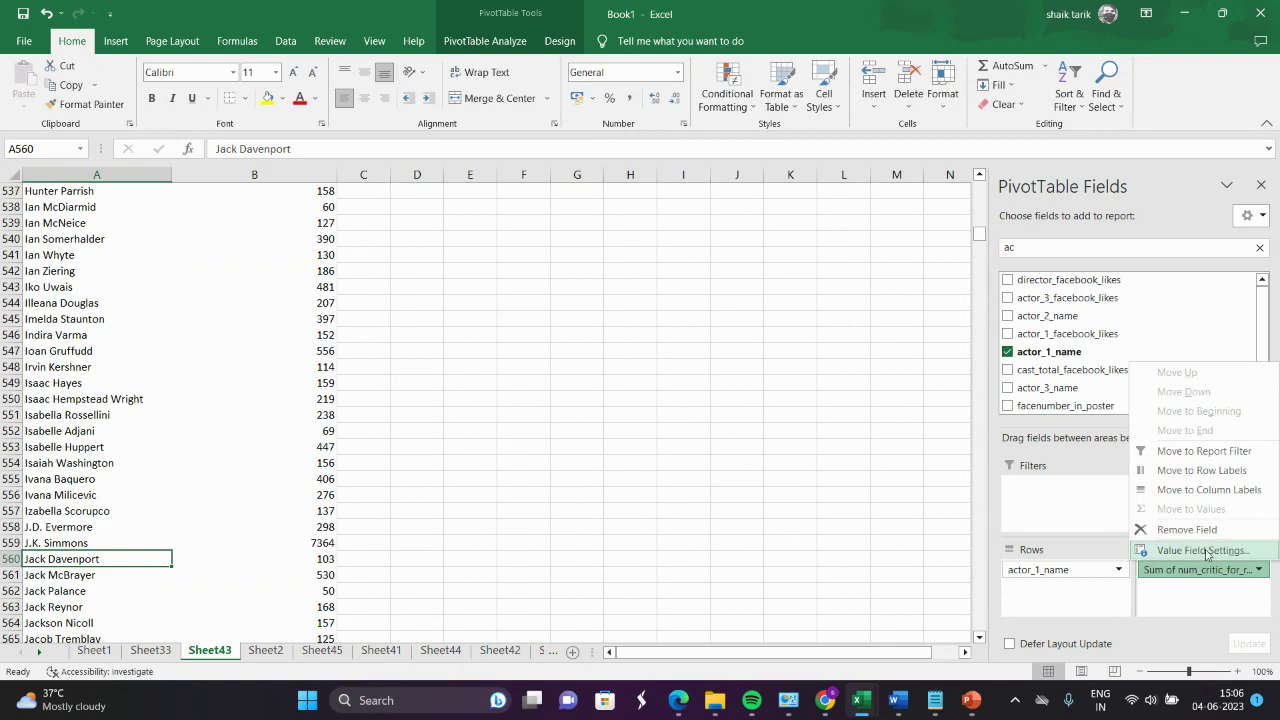
pyautogui.click(1203, 550)
pyautogui.click(378, 321)
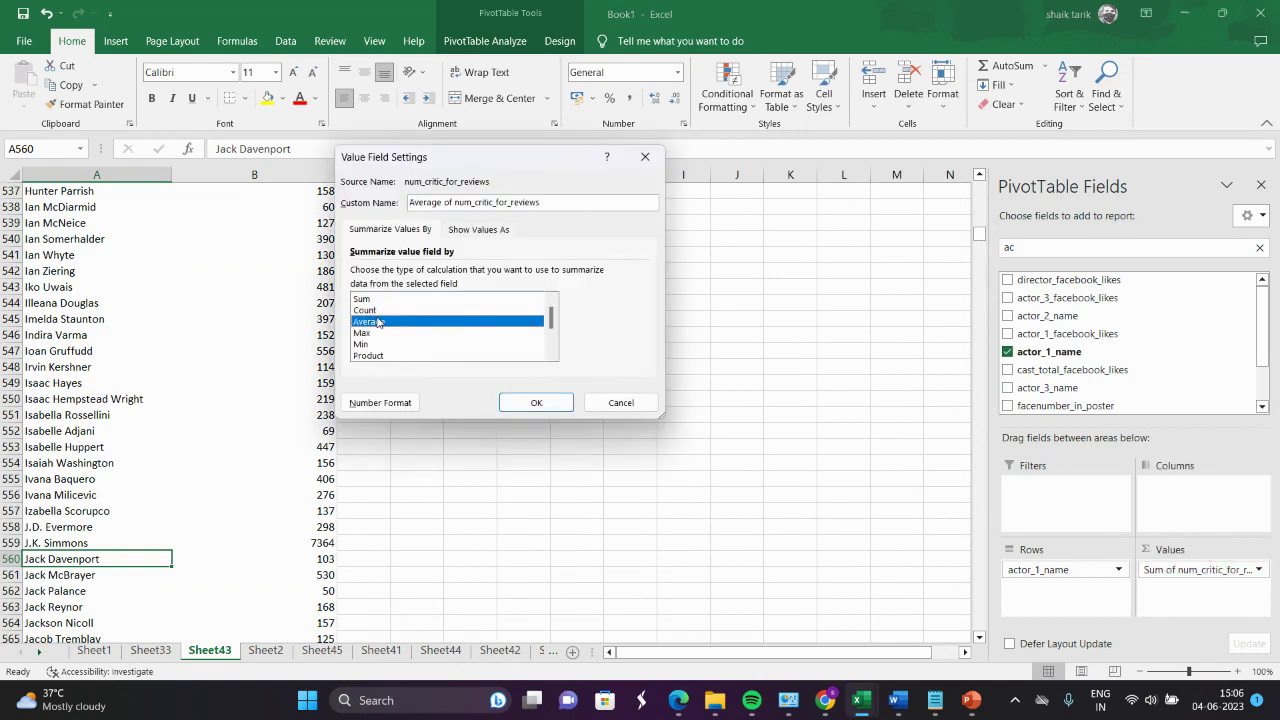
pyautogui.click(536, 402)
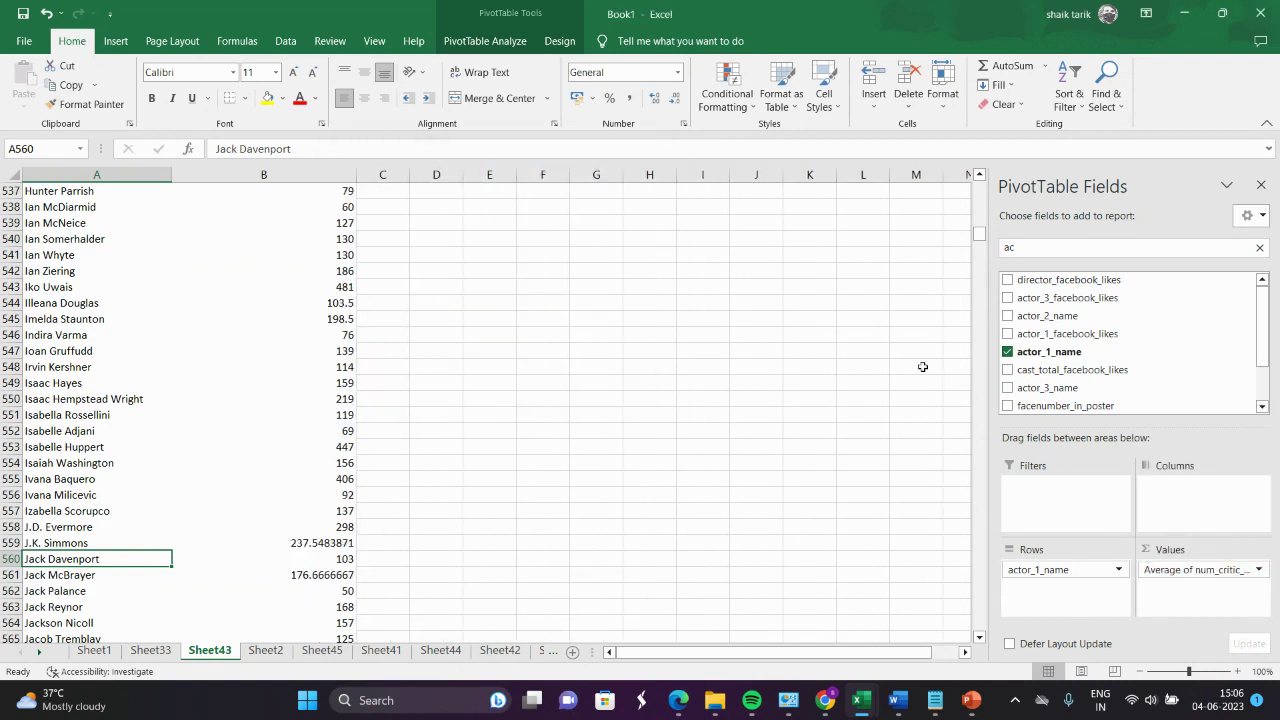
# - Sort the actors in the pivot table by average num_critic_for_reviews from largest to smallest
pyautogui.moveTo(979, 236); pyautogui.dragTo(997, 90)
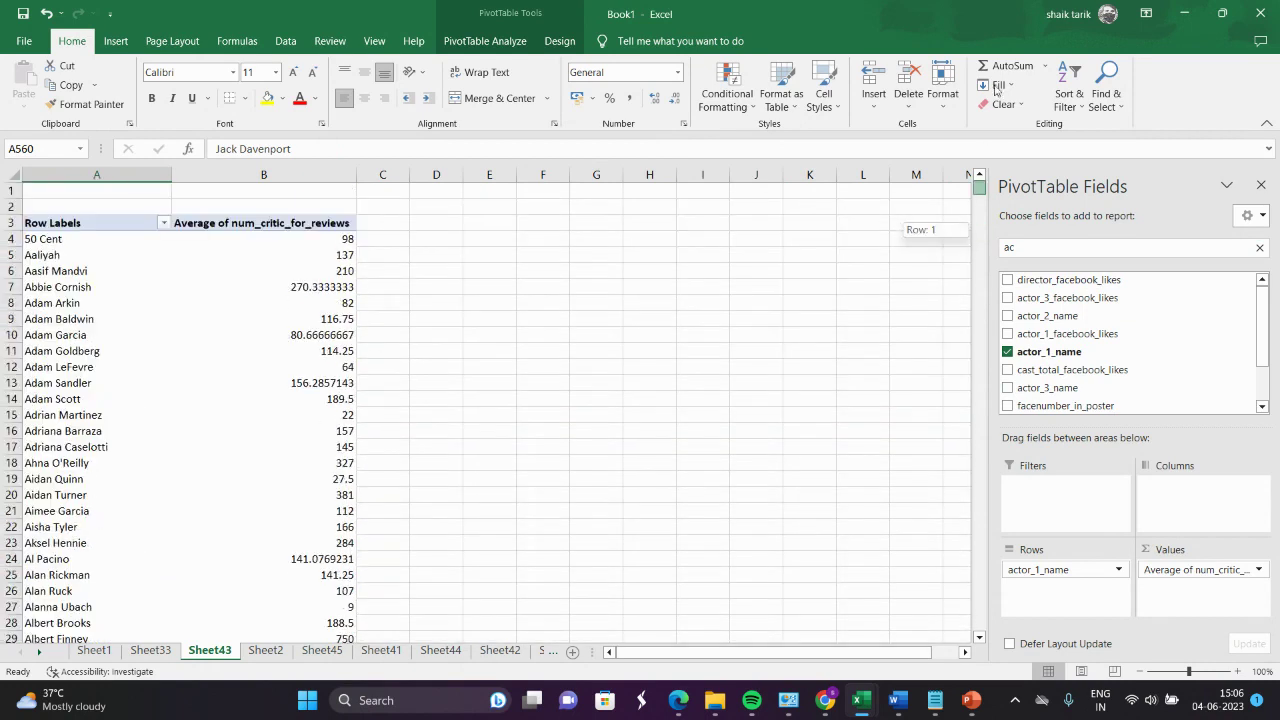
pyautogui.click(328, 303)
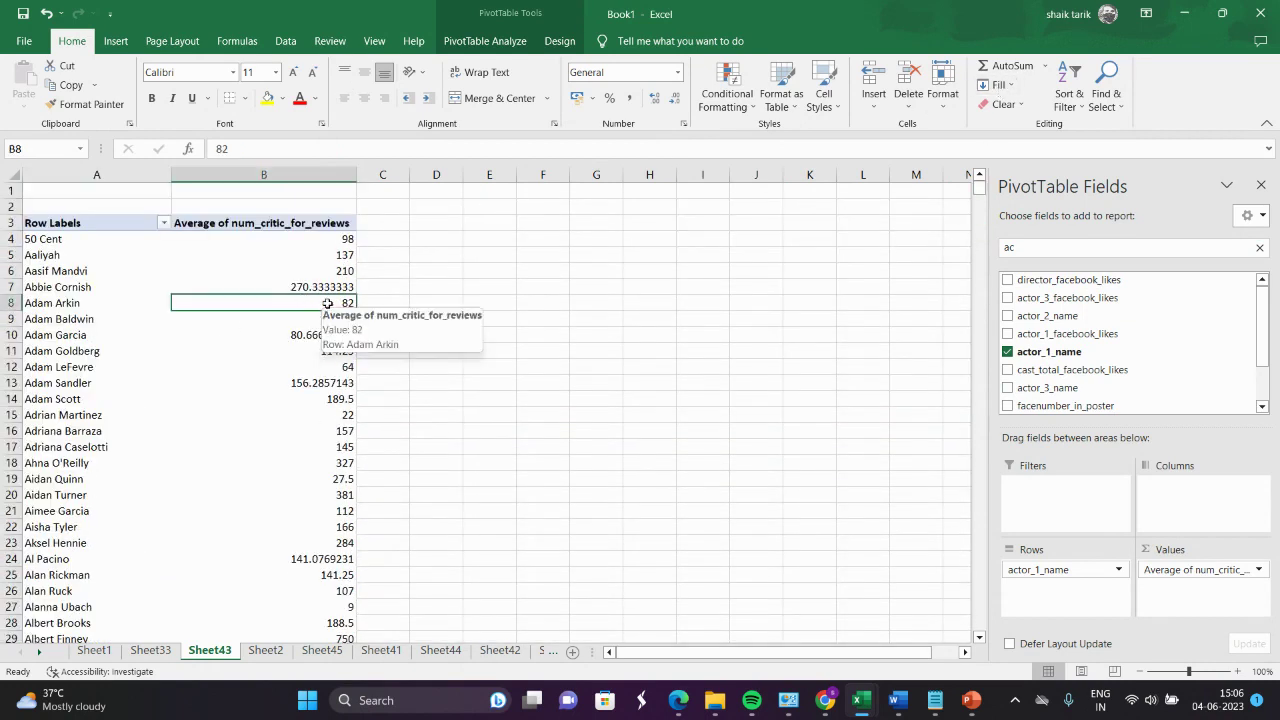
pyautogui.rightClick(328, 303)
pyautogui.moveTo(390, 438)
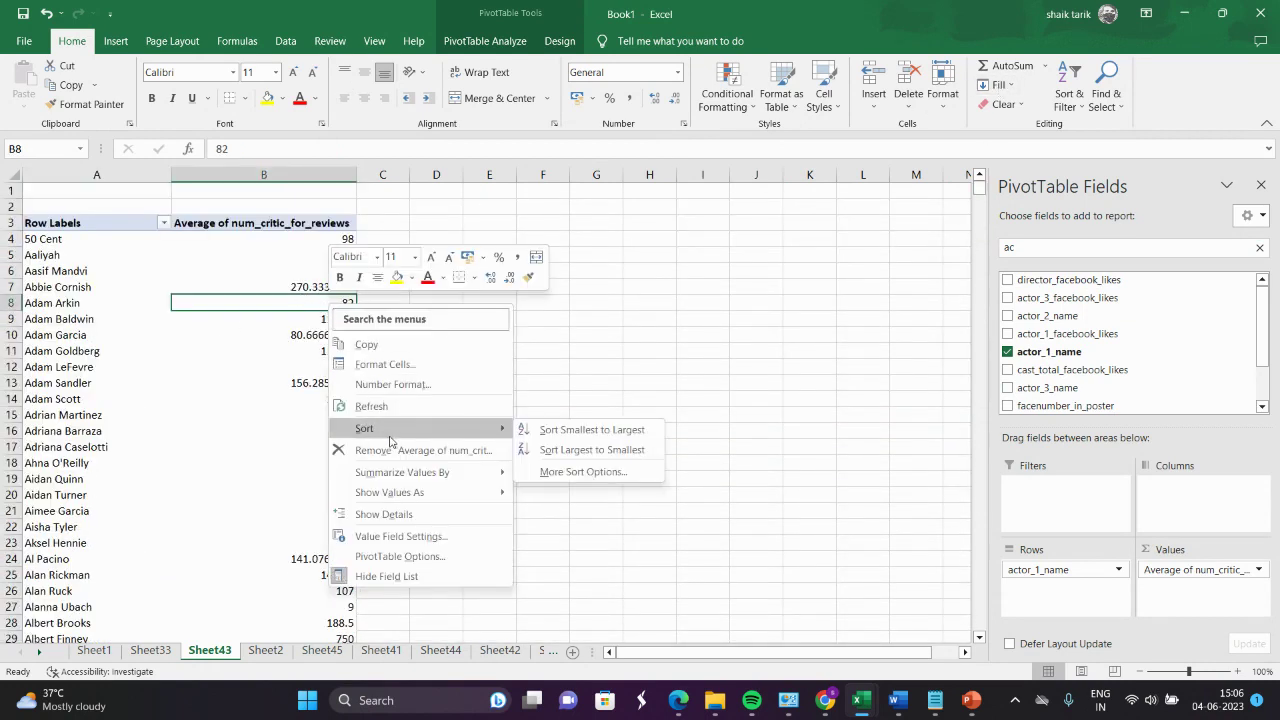
pyautogui.click(556, 452)
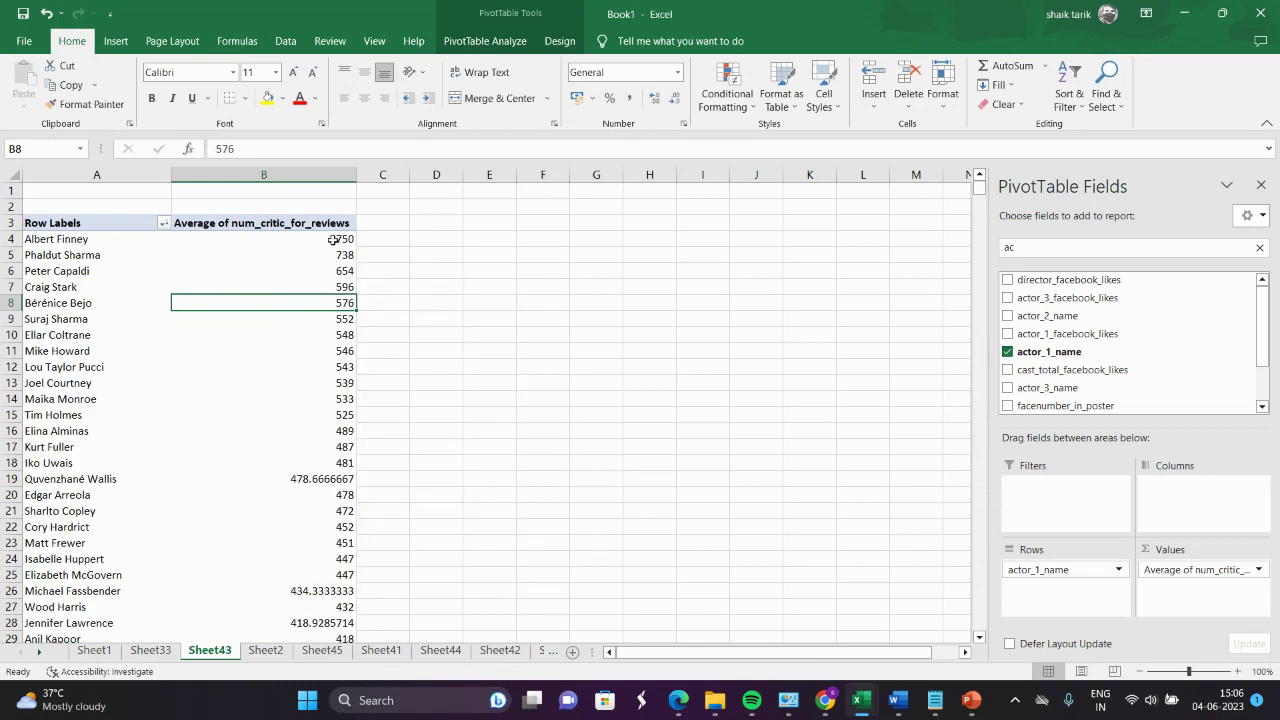
# - Switch to the PowerPoint presentation and compare the pivot result with the critic-favorite actor charts and tables on slides 20 to 22
pyautogui.moveTo(349, 244)
pyautogui.click(1183, 14)
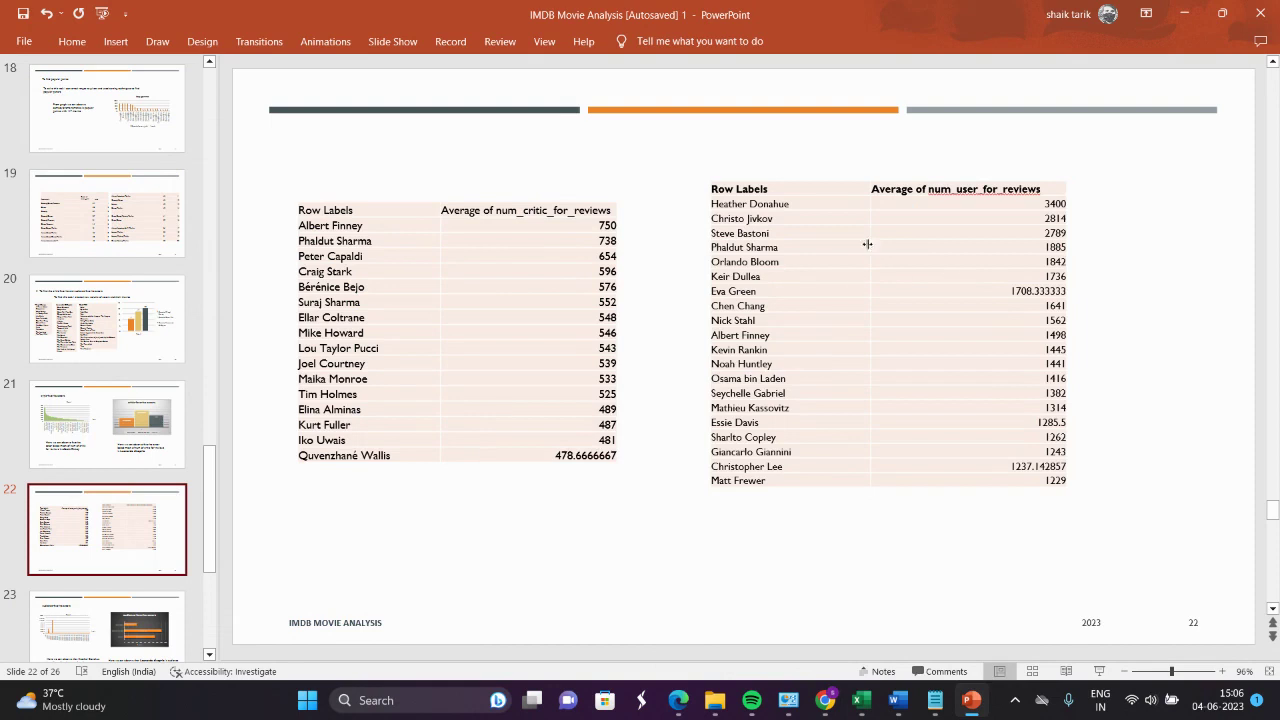
pyautogui.moveTo(966, 703)
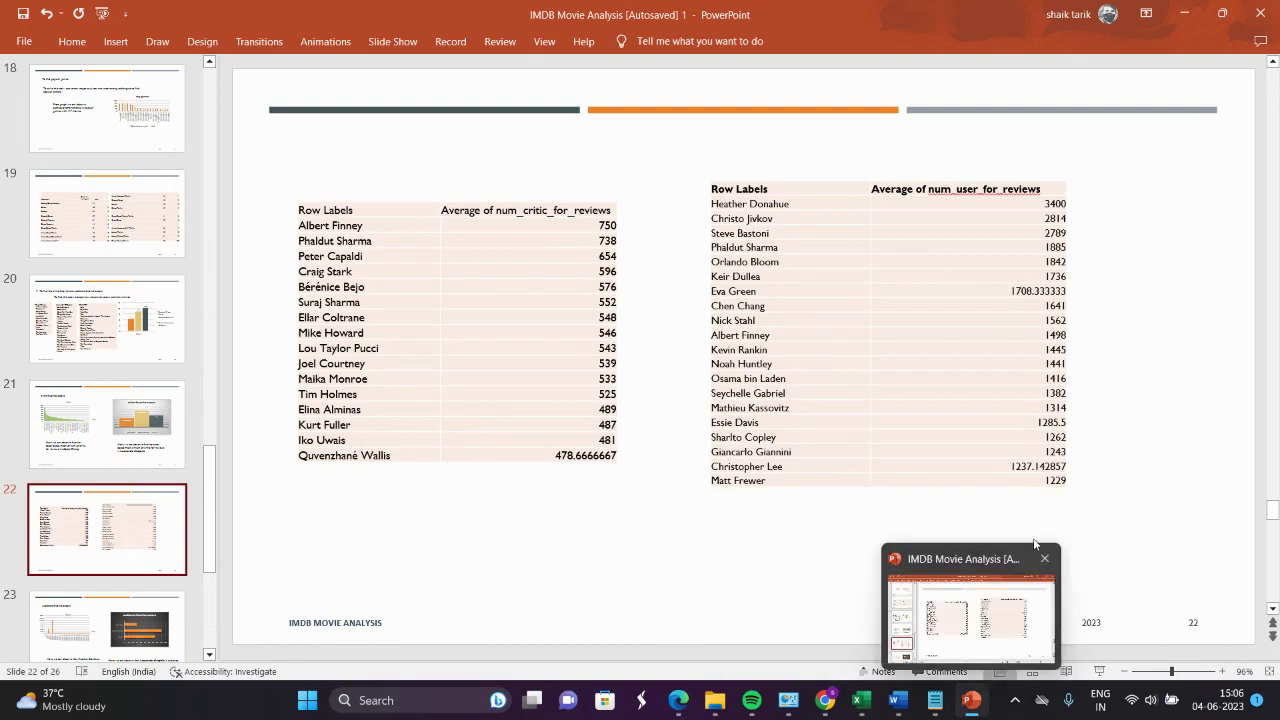
pyautogui.click(928, 463)
pyautogui.scroll(1, 1273, 341)
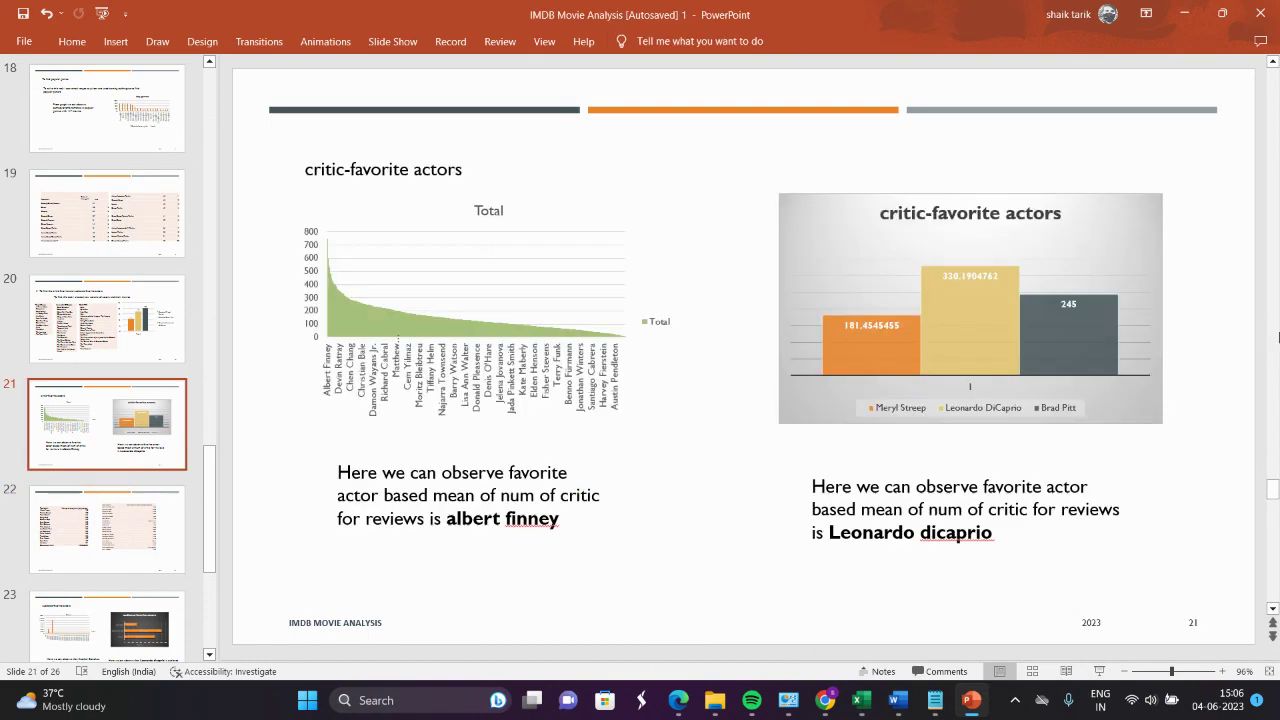
pyautogui.scroll(1, 1278, 337)
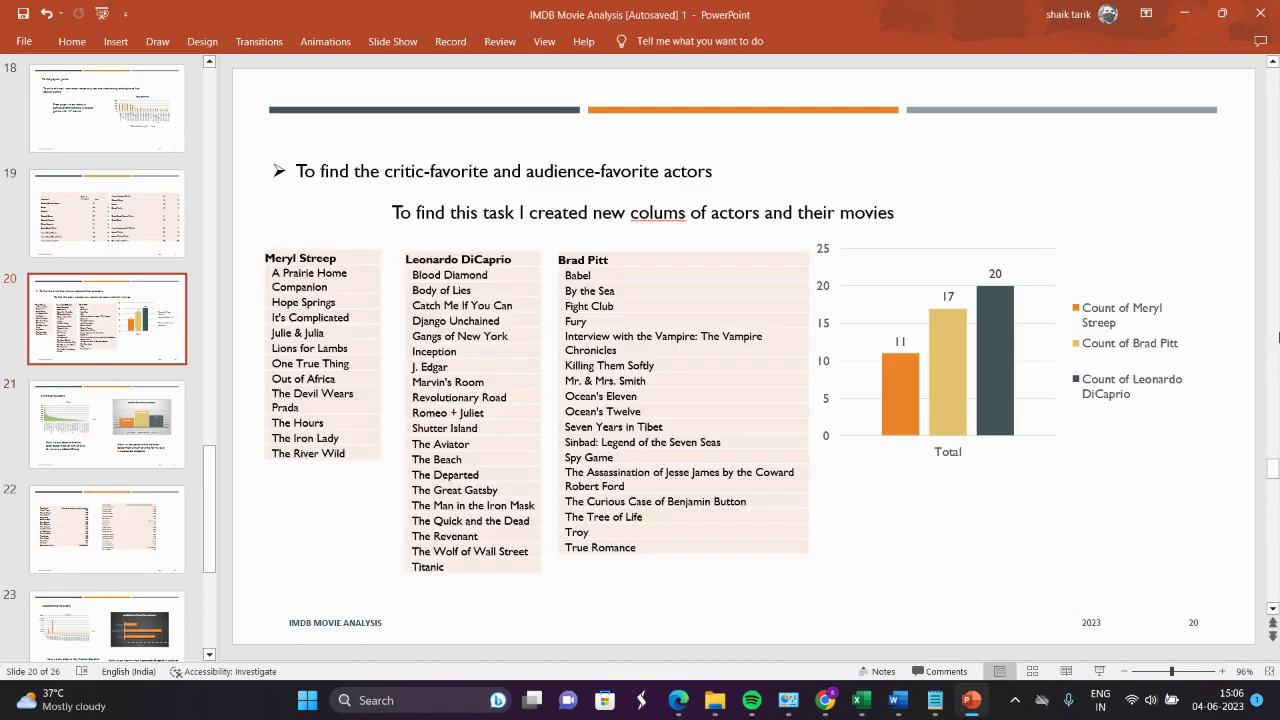
pyautogui.scroll(-2, 1276, 560)
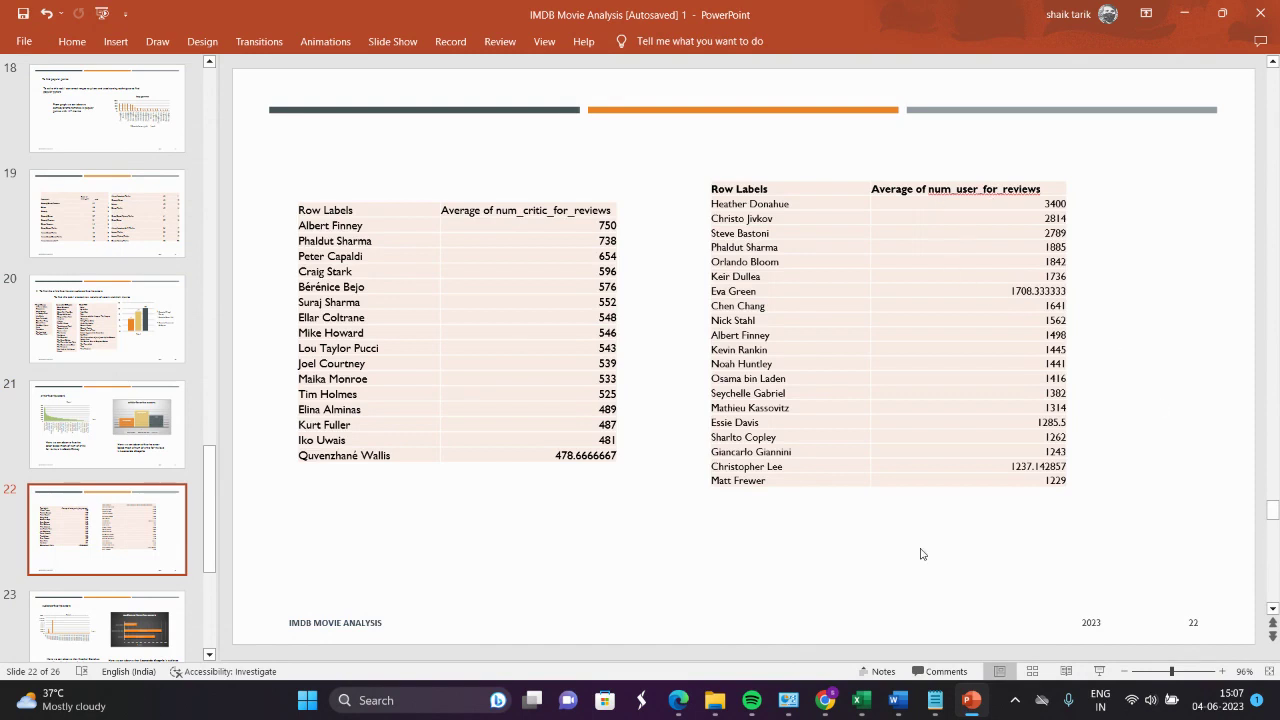
# - Switch back to Book1 in Excel and replace the pivot table's critic review values with num_user_for_reviews
pyautogui.moveTo(866, 706)
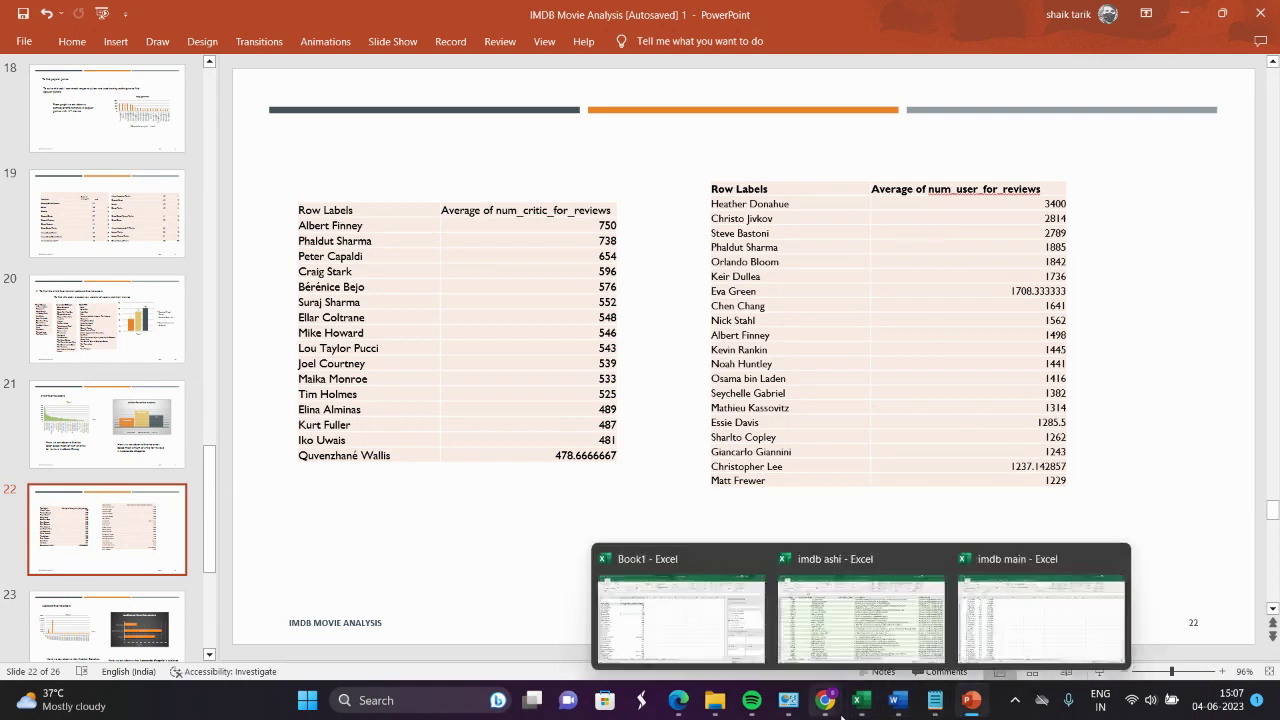
pyautogui.click(718, 617)
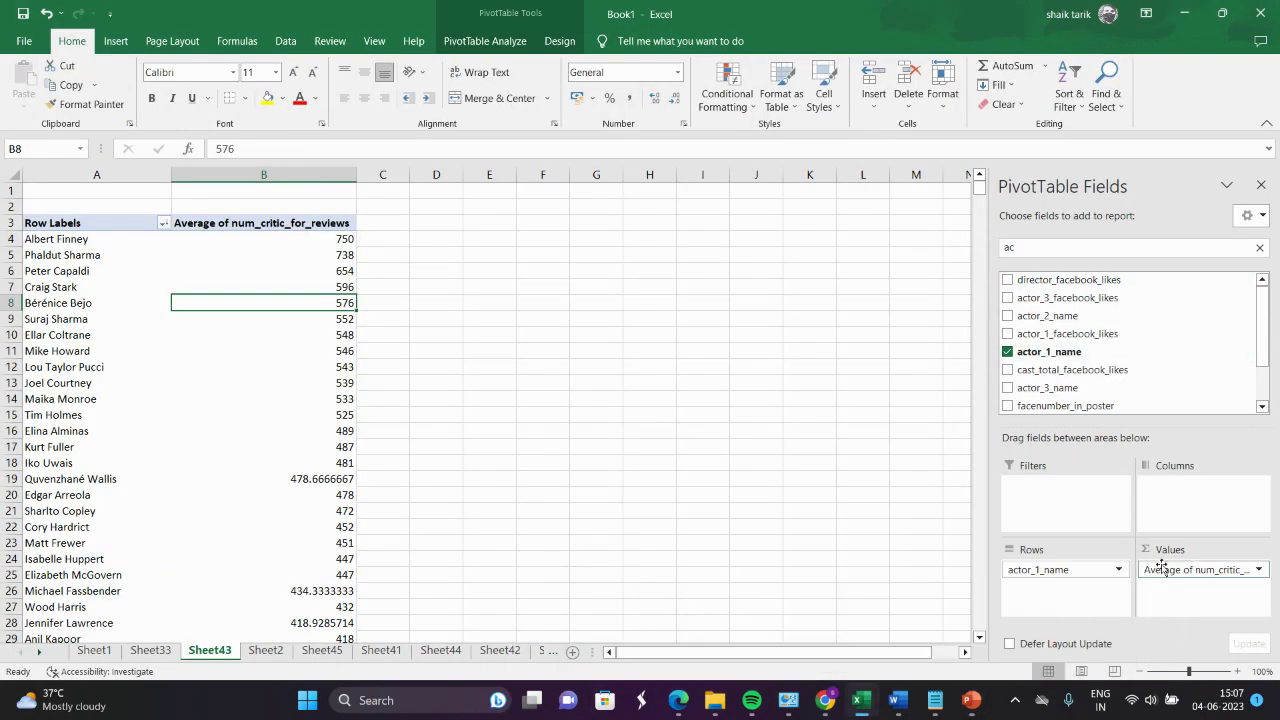
pyautogui.moveTo(1162, 570); pyautogui.dragTo(1134, 362)
pyautogui.click(1073, 248)
pyautogui.press('BackSpace')
pyautogui.press('BackSpace')
pyautogui.write('nu')
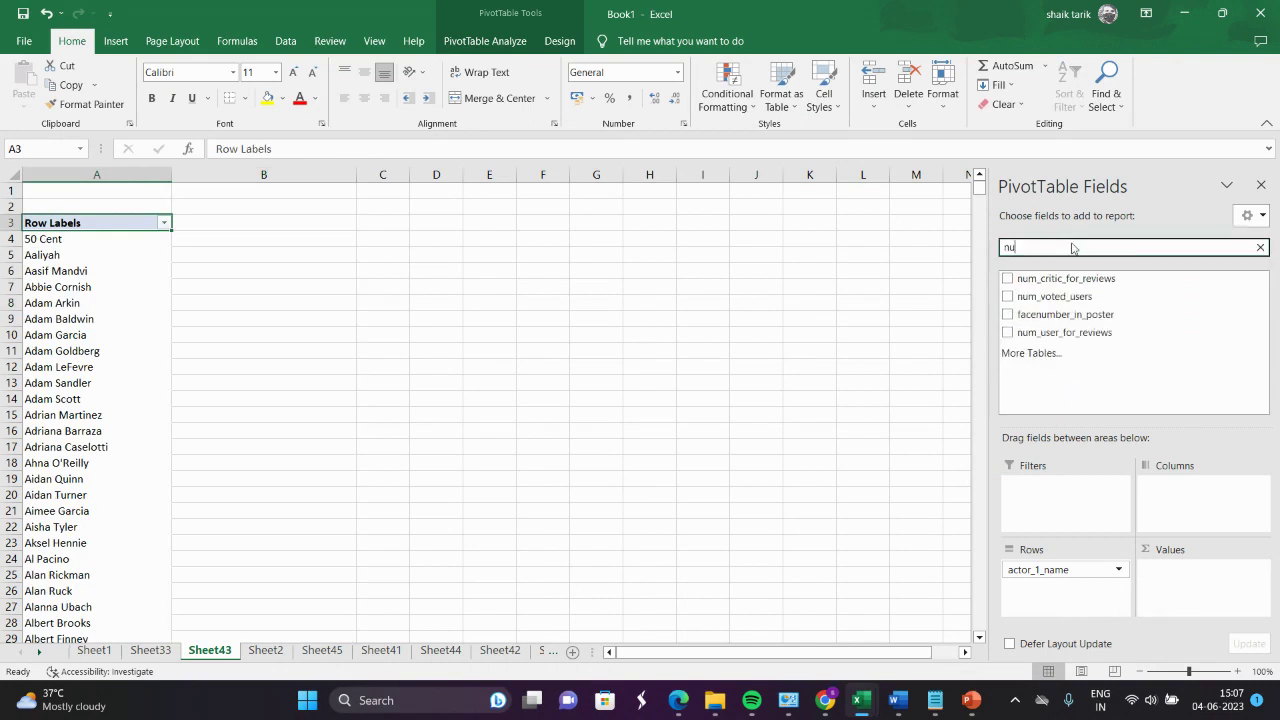
pyautogui.click(1008, 334)
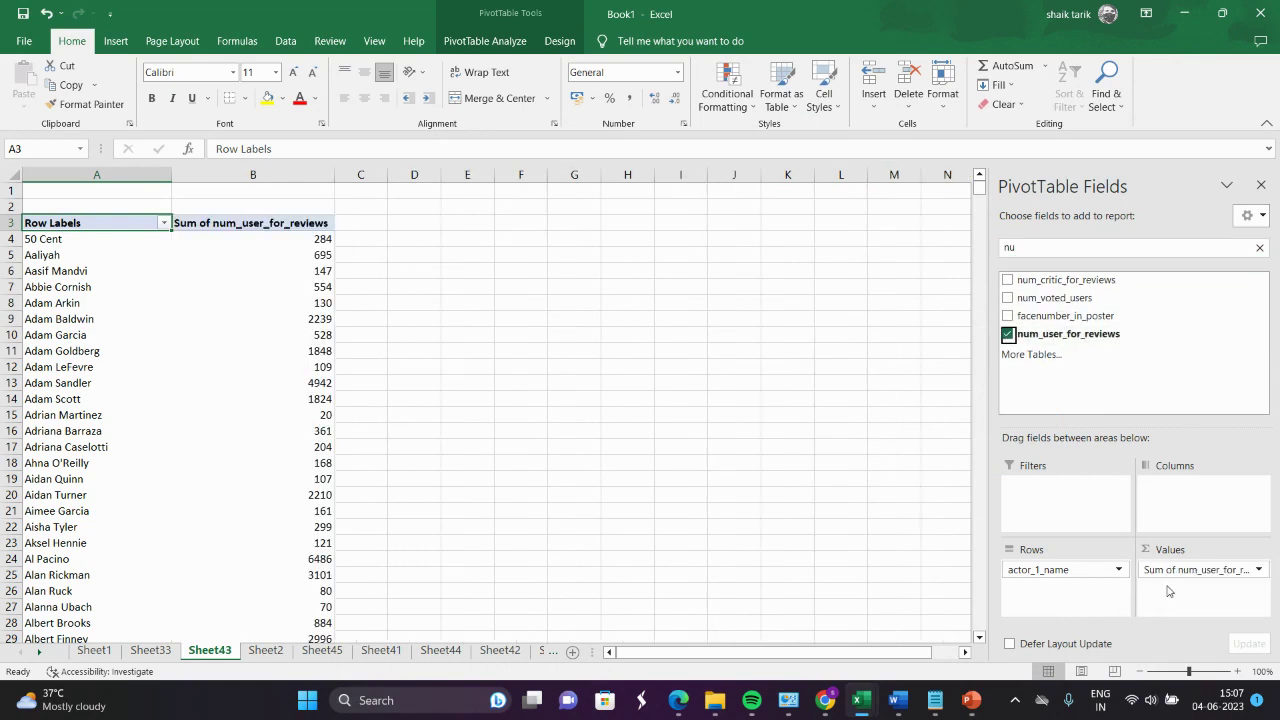
# - Change the summary calculation of the num_user_for_reviews values to Average
pyautogui.click(1212, 570)
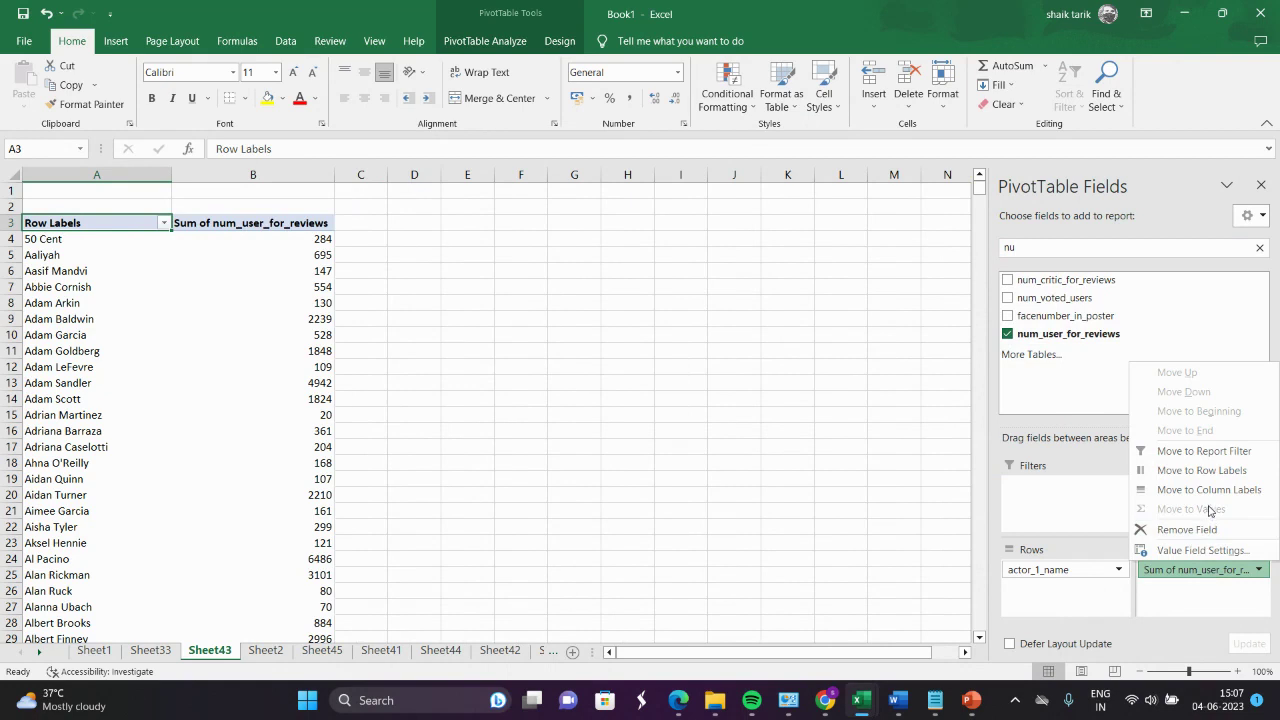
pyautogui.click(1192, 551)
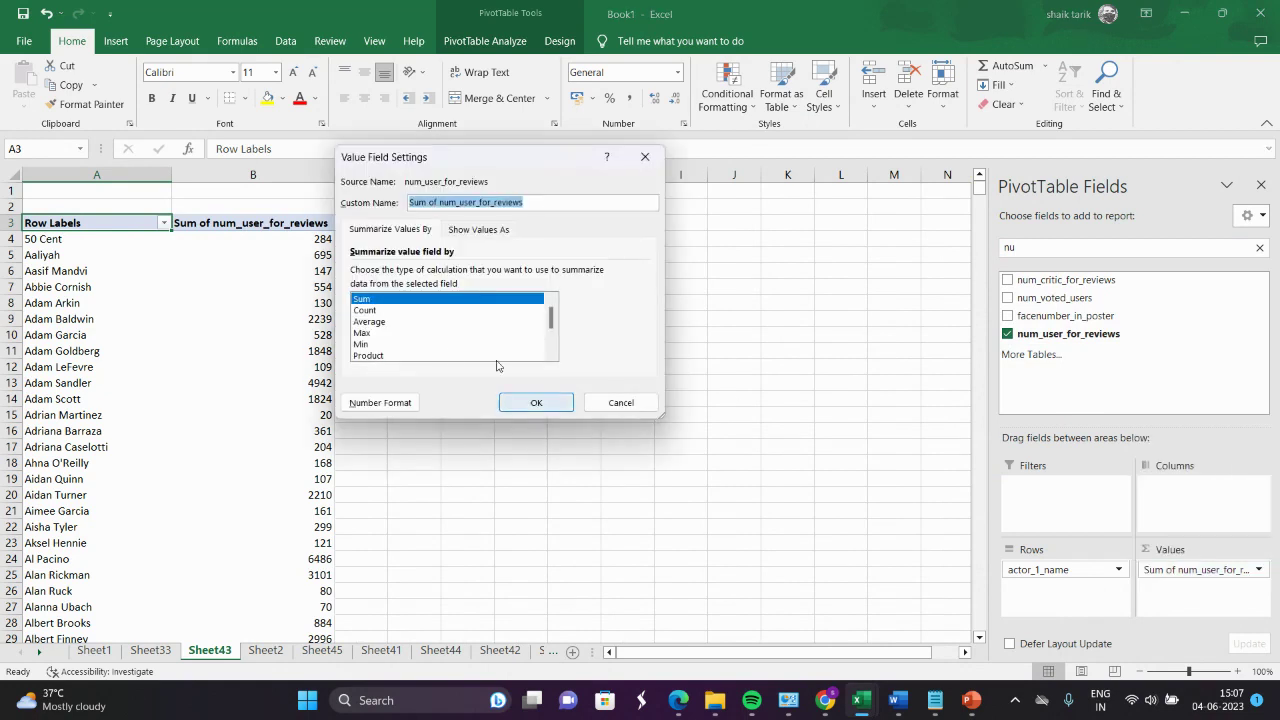
pyautogui.click(405, 332)
pyautogui.click(398, 322)
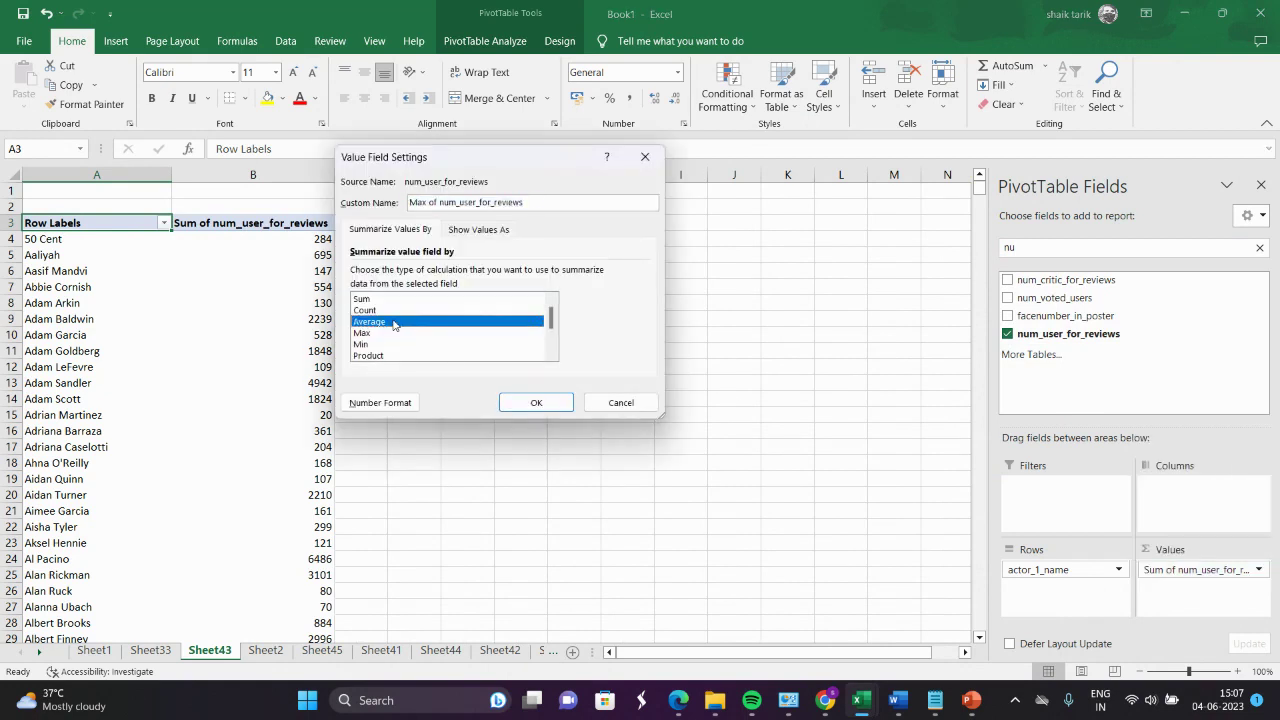
pyautogui.click(536, 403)
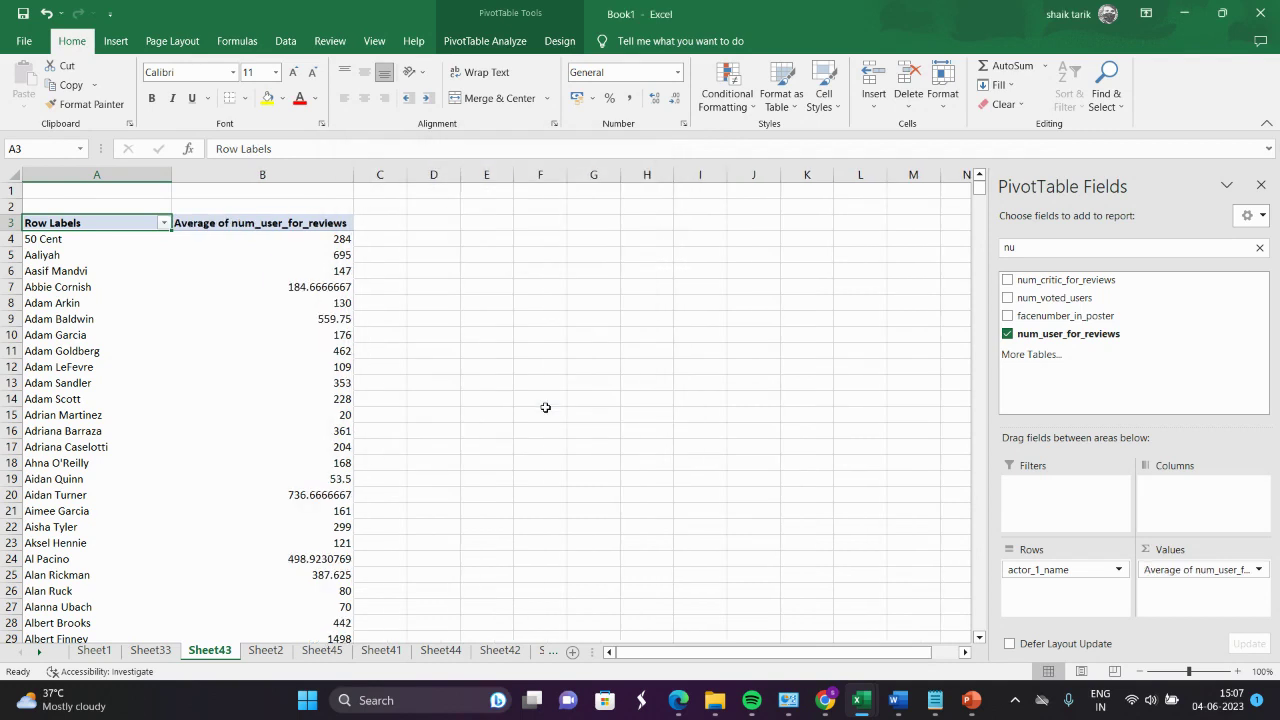
# - Sort the actors in the pivot table by average num_user_for_reviews from largest to smallest
pyautogui.click(322, 243)
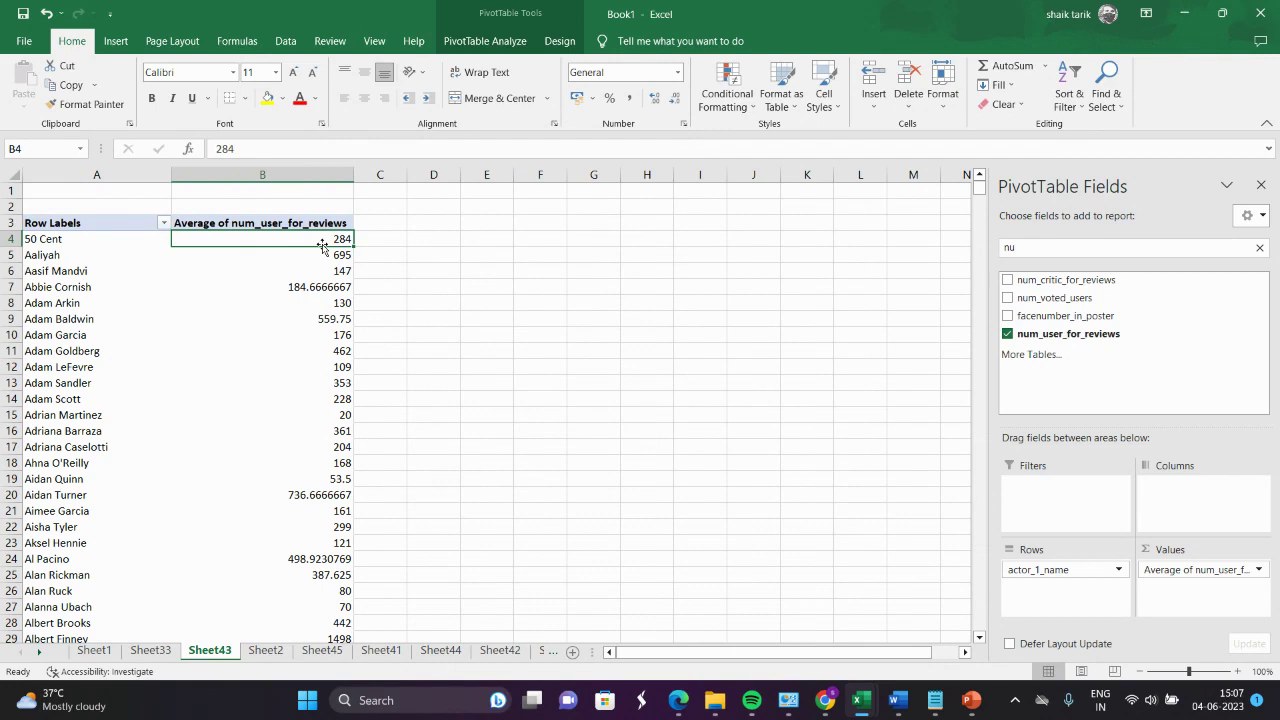
pyautogui.rightClick(323, 260)
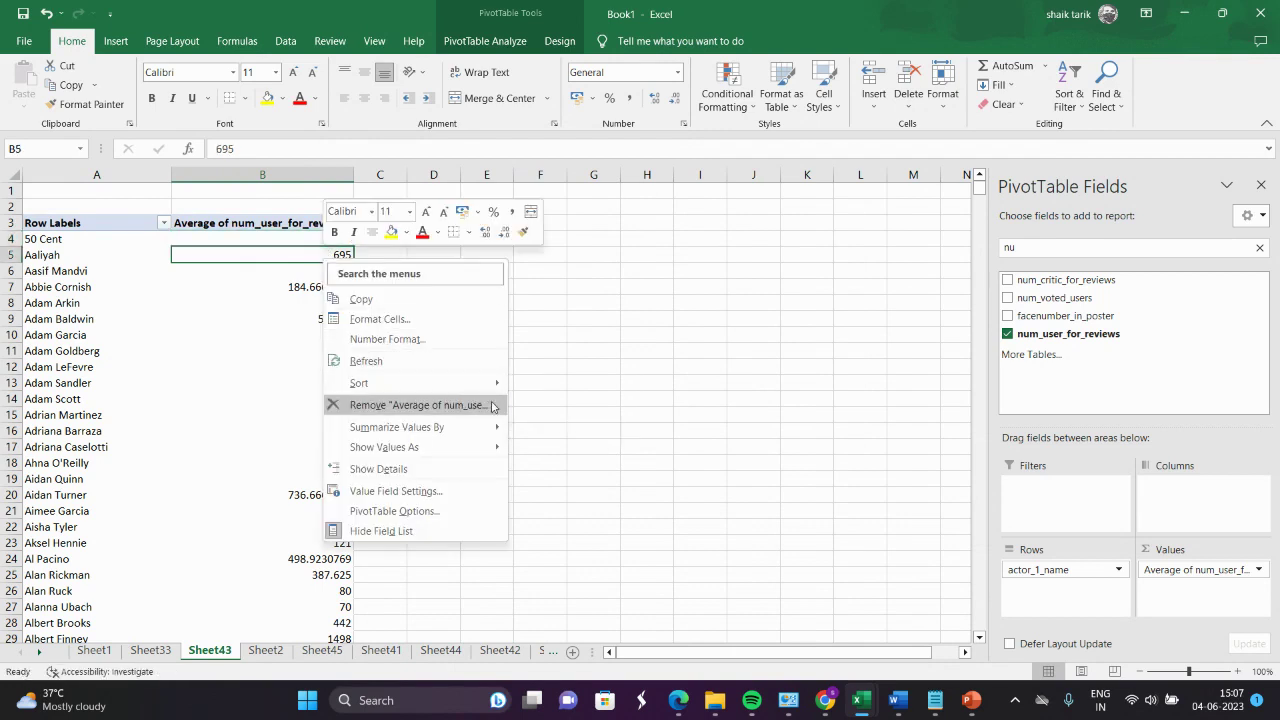
pyautogui.moveTo(495, 382)
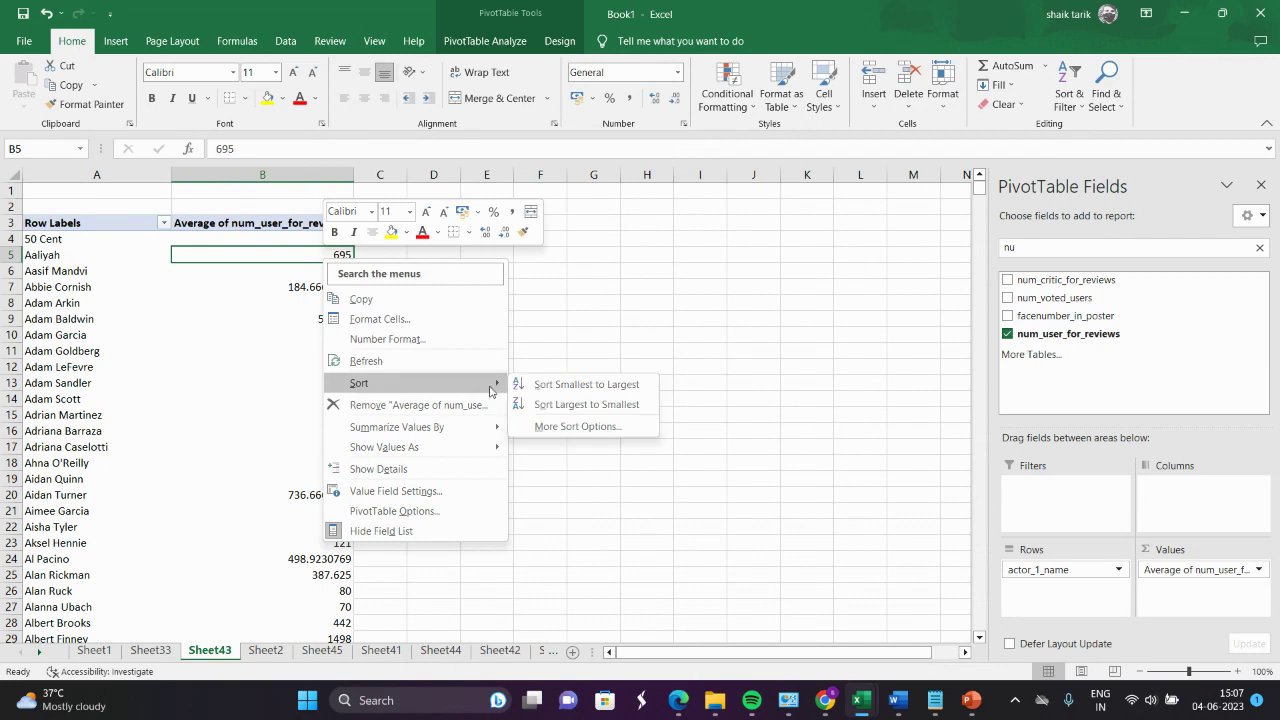
pyautogui.click(539, 405)
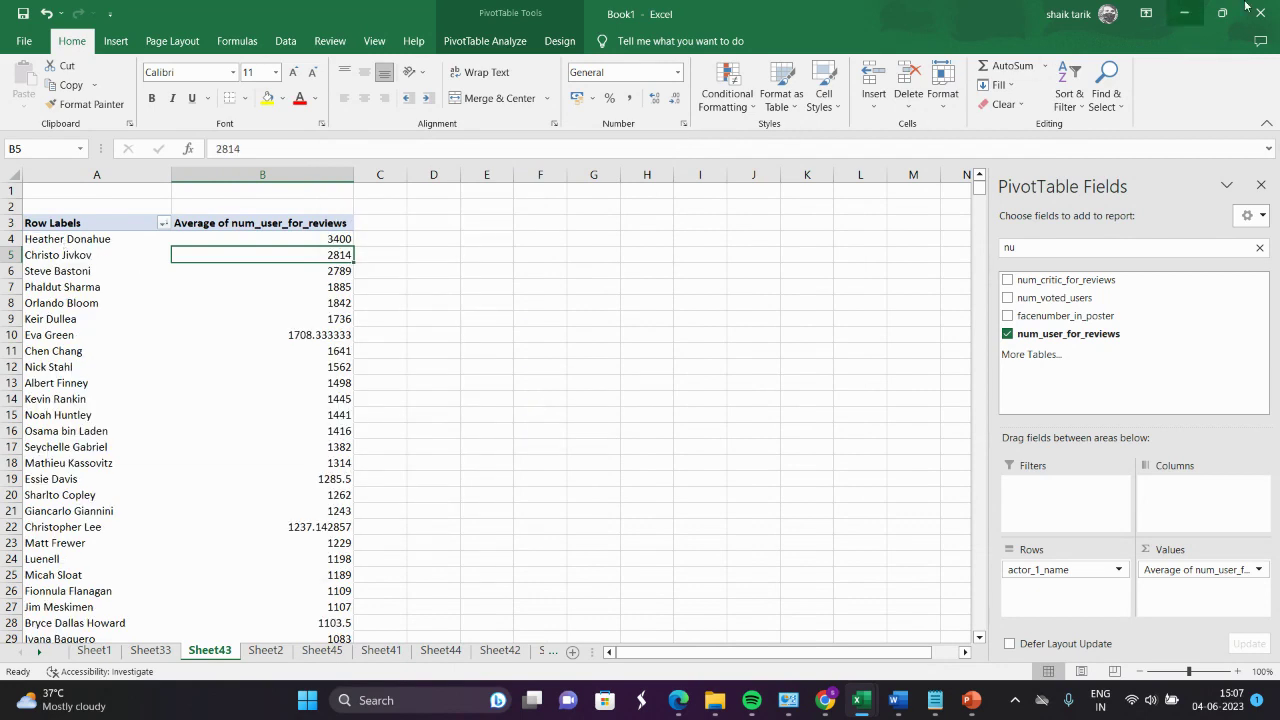
# - Switch to the PowerPoint presentation and review the director, genre and critic-favorite actor slides from 17 to 22
pyautogui.click(1180, 14)
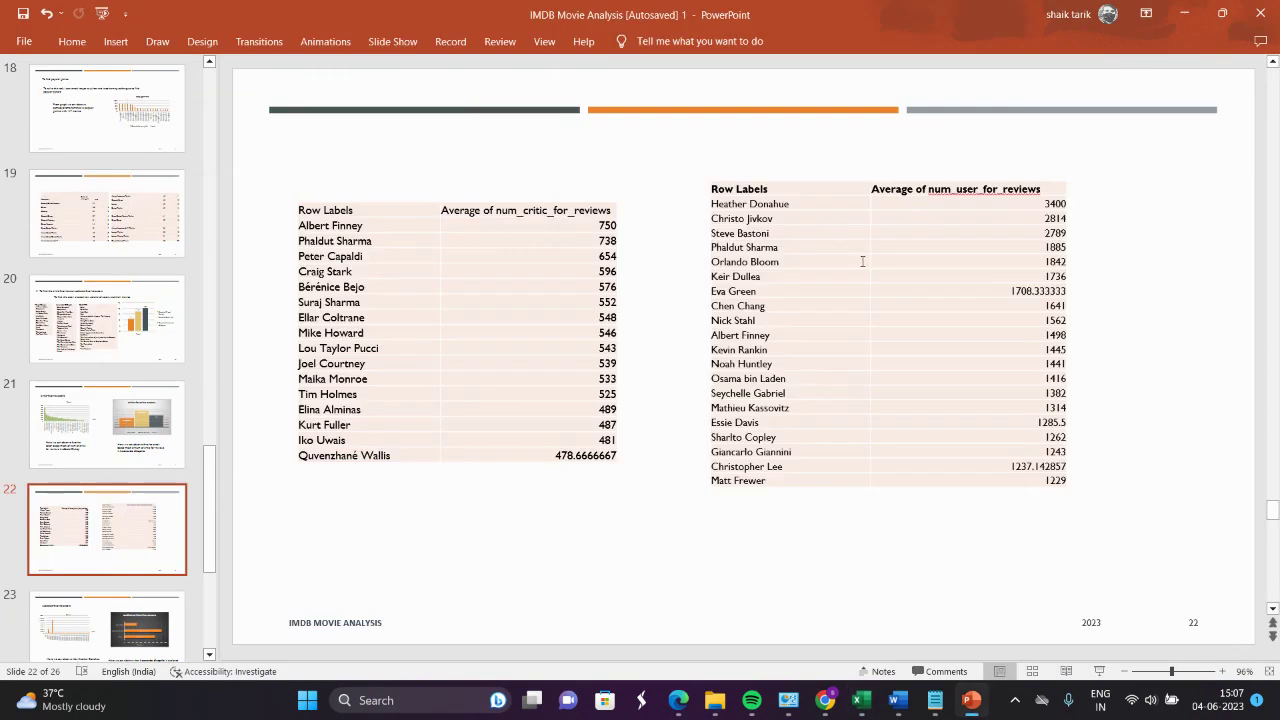
pyautogui.scroll(1, 925, 271)
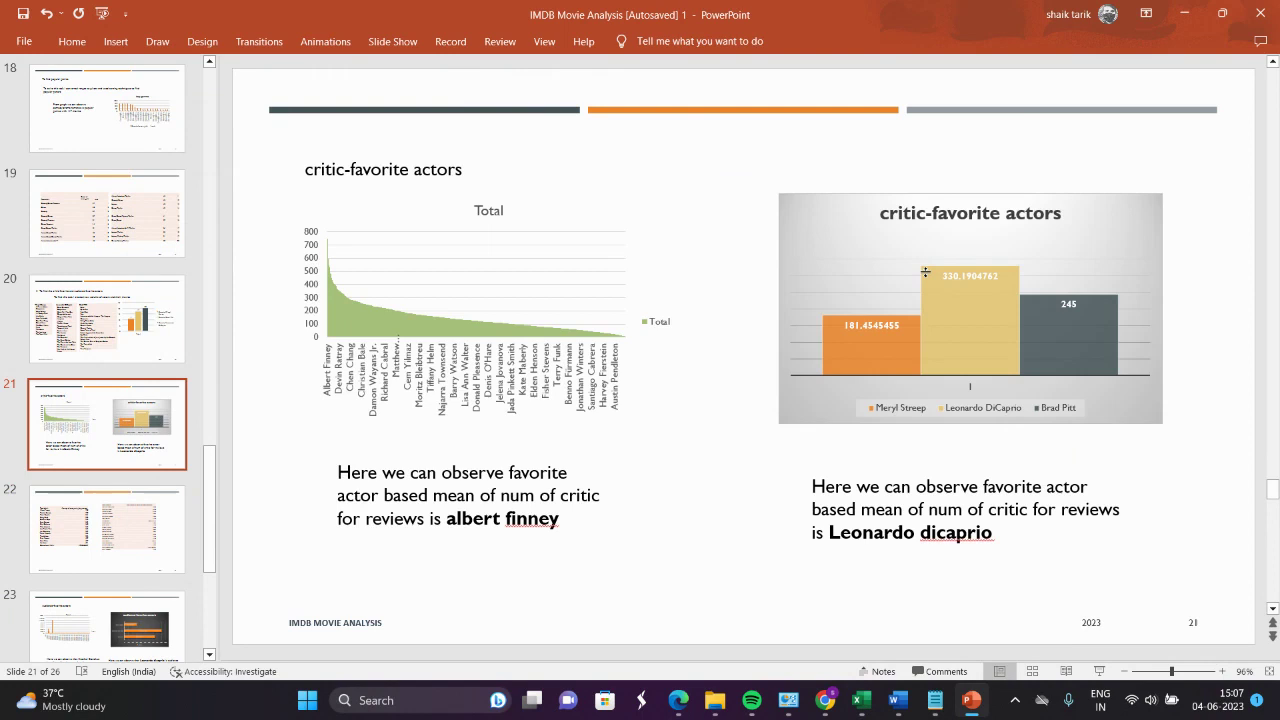
pyautogui.scroll(-1, 925, 271)
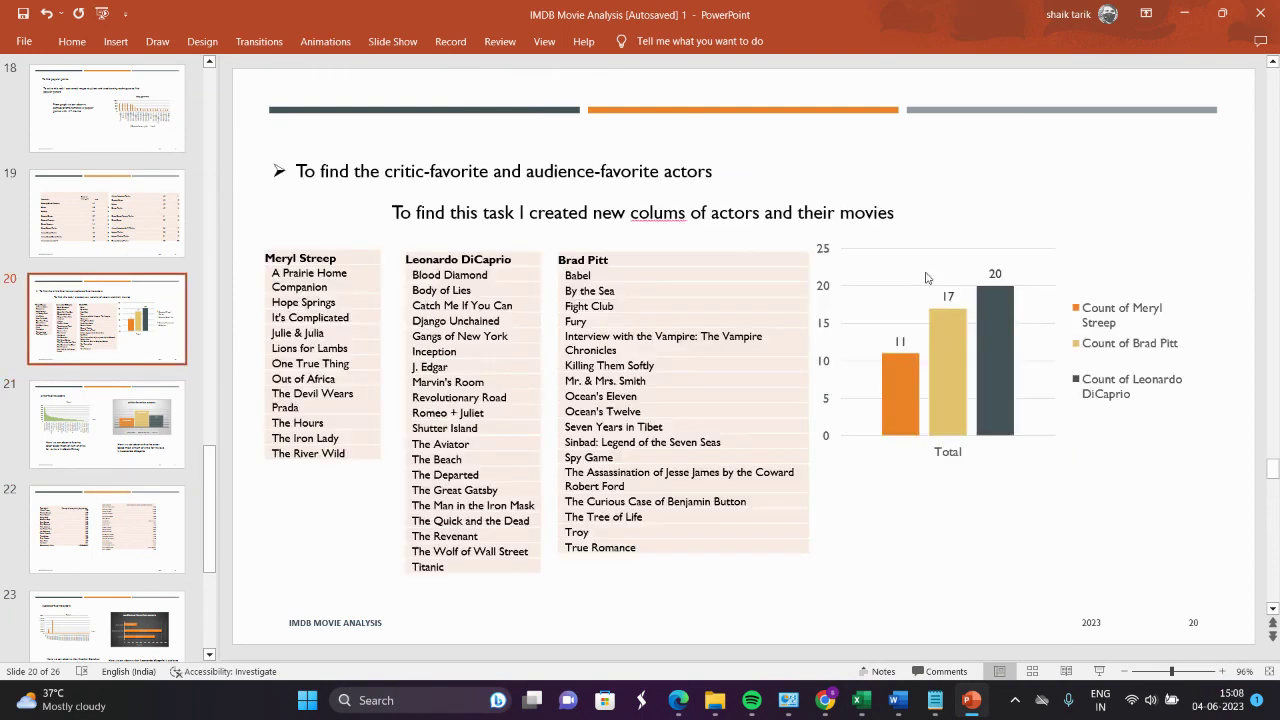
pyautogui.scroll(1, 926, 276)
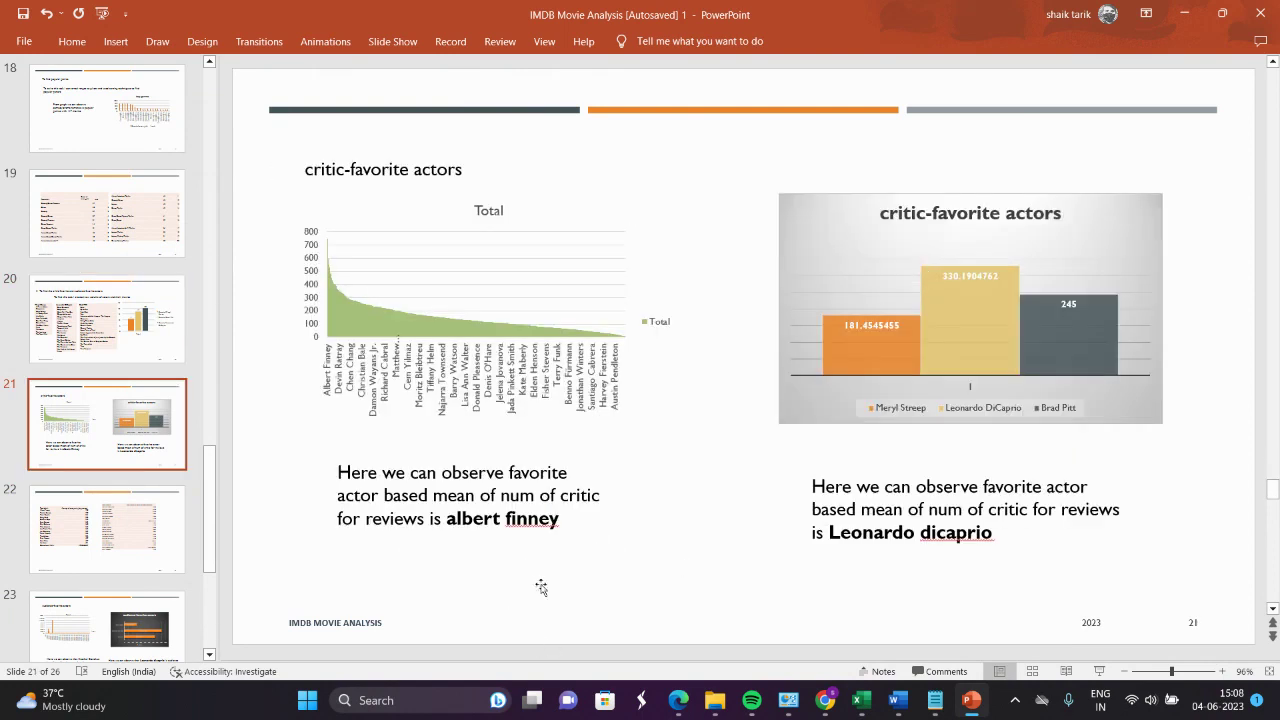
pyautogui.scroll(4, 308, 539)
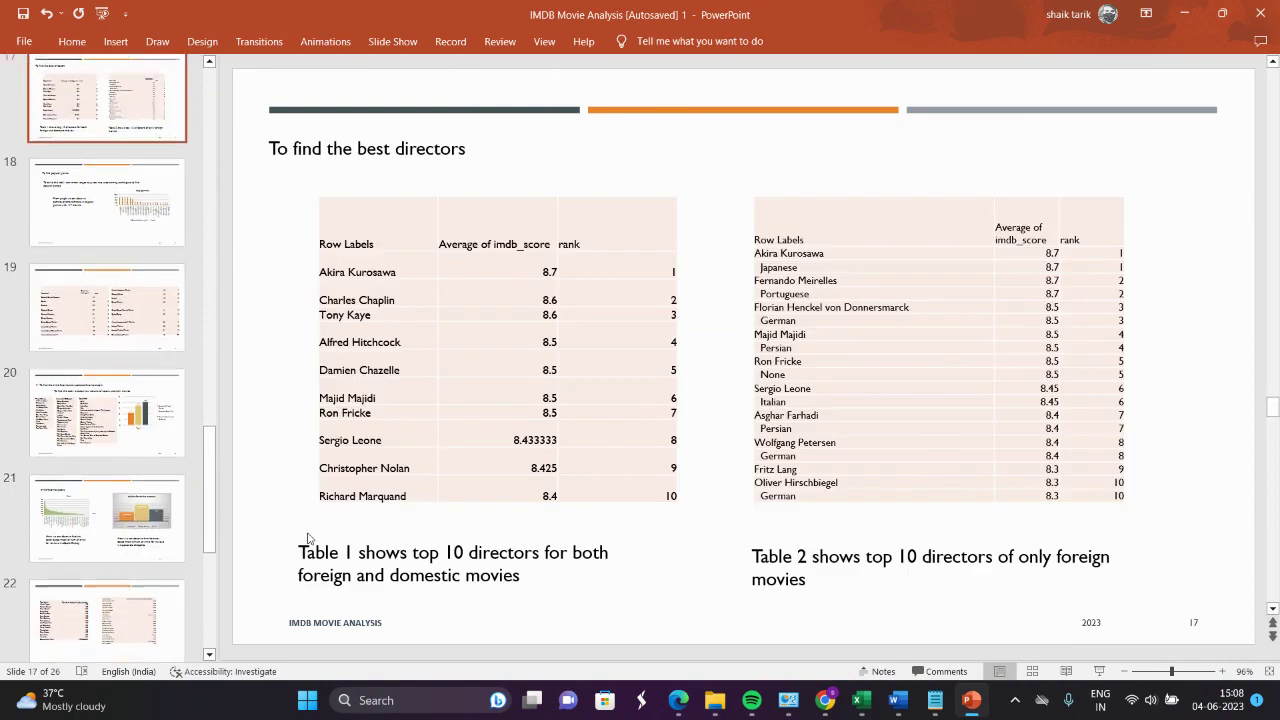
pyautogui.scroll(-1, 308, 539)
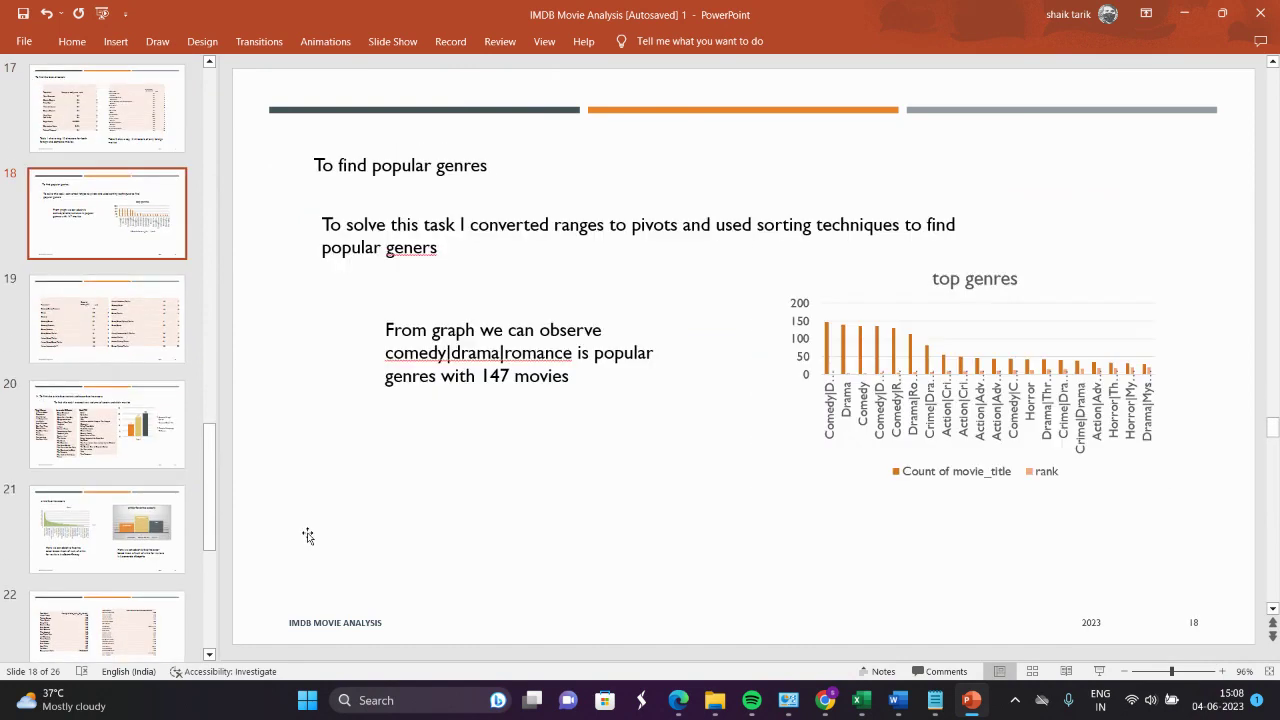
pyautogui.scroll(-3, 308, 537)
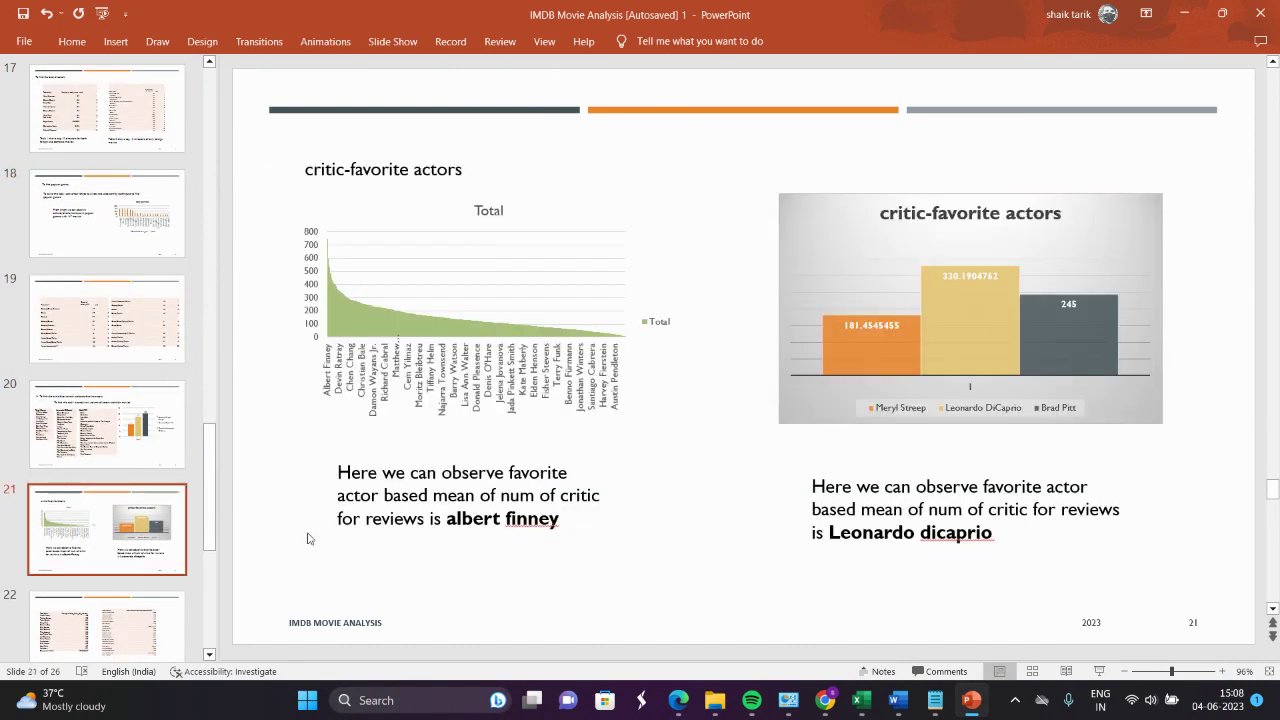
# - Switch back to the Book1 workbook in Excel
pyautogui.click(1184, 13)
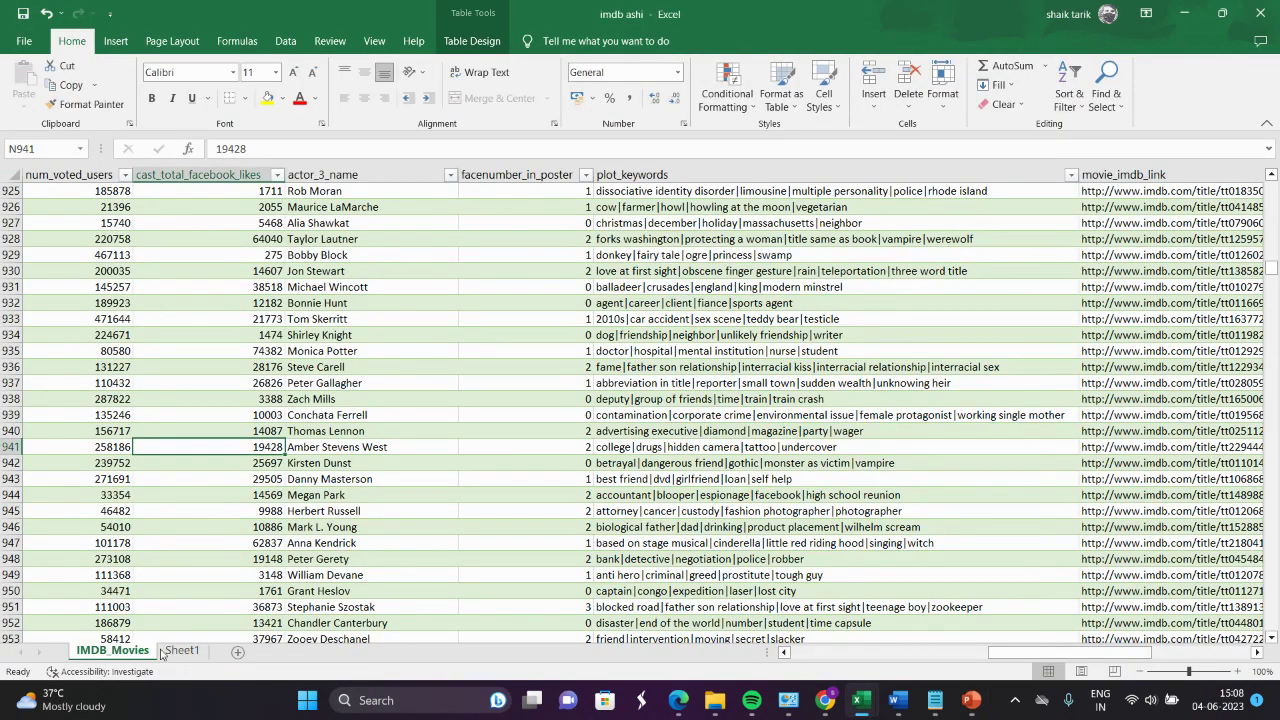
pyautogui.moveTo(866, 708)
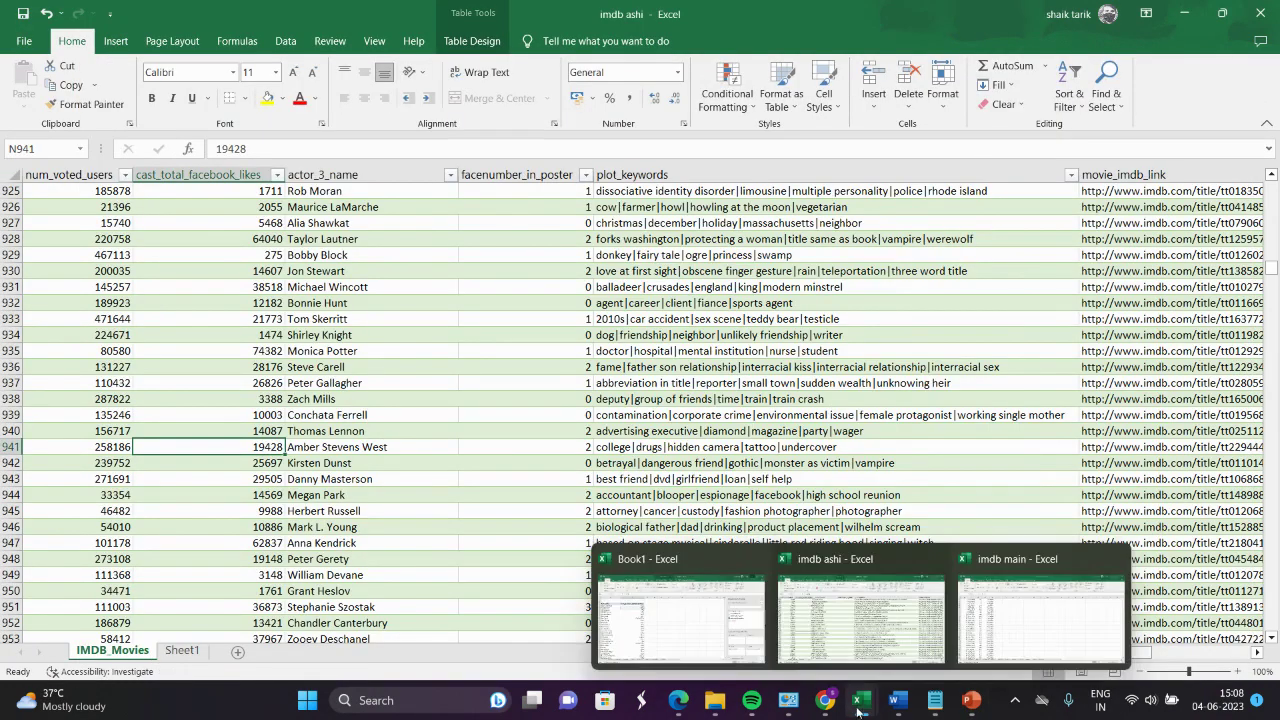
pyautogui.click(640, 620)
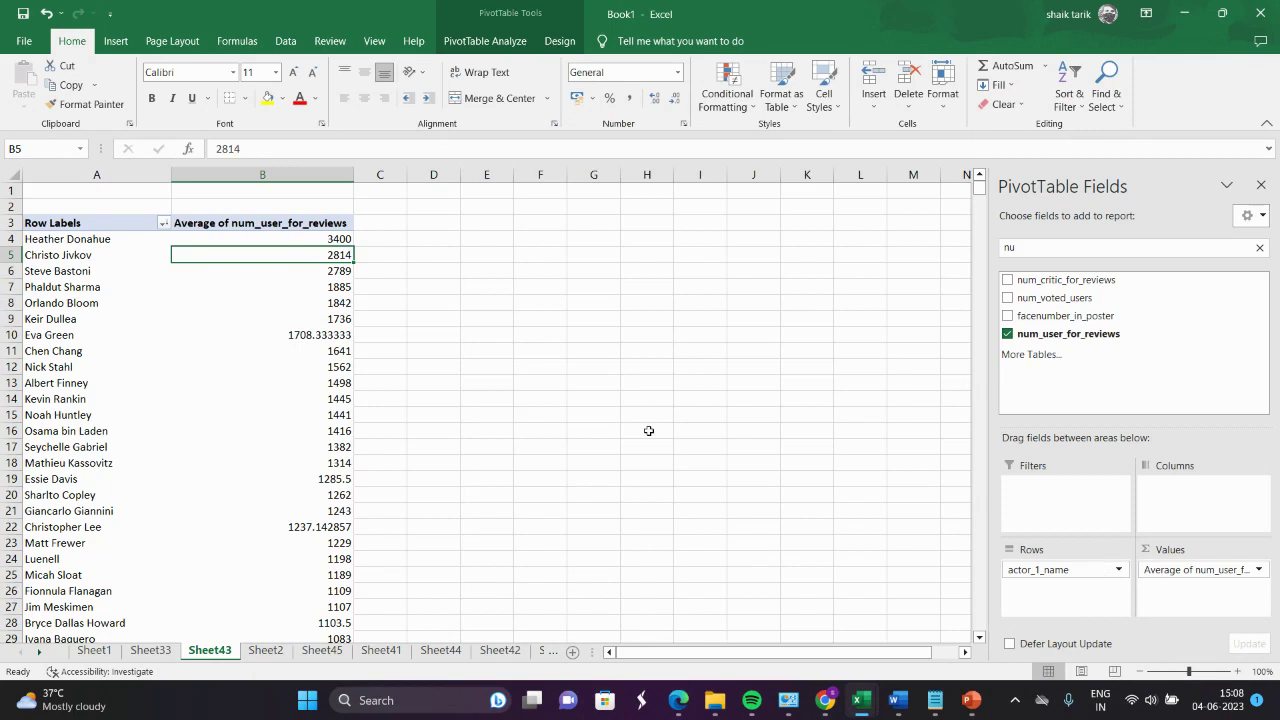
pyautogui.moveTo(979, 178); pyautogui.dragTo(982, 186)
pyautogui.click(101, 258)
pyautogui.rightClick(101, 258)
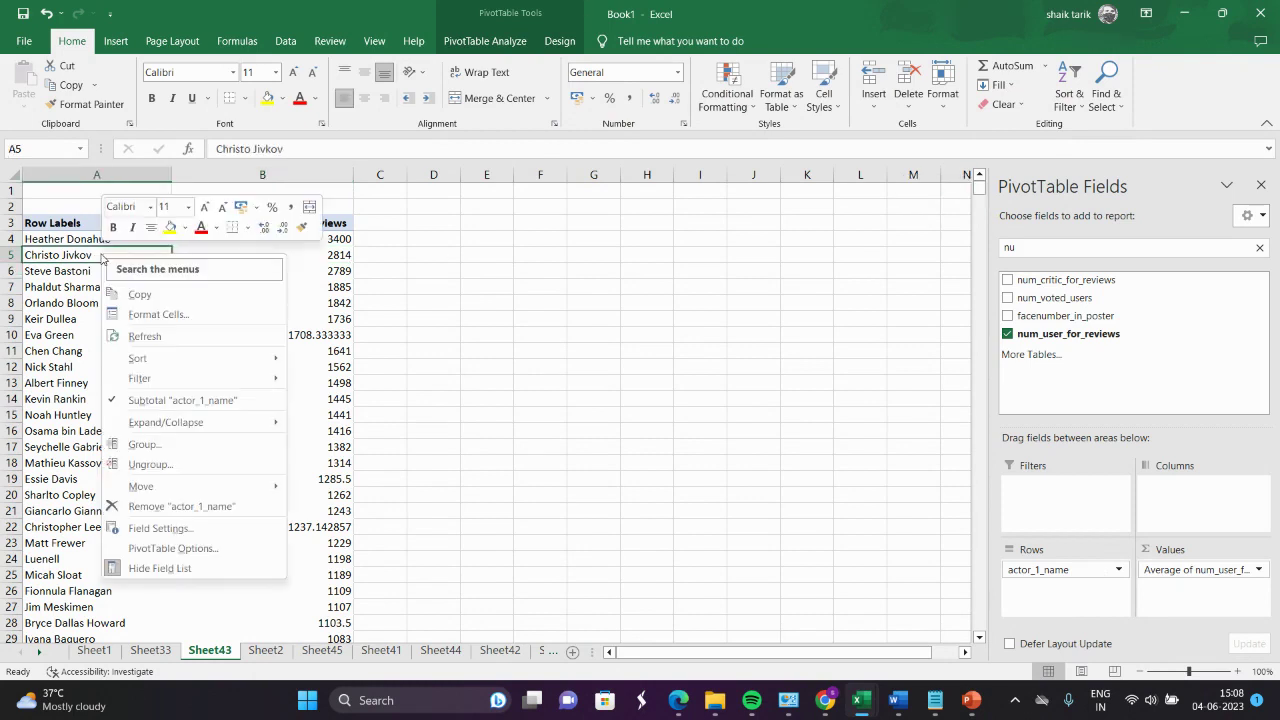
pyautogui.moveTo(131, 361)
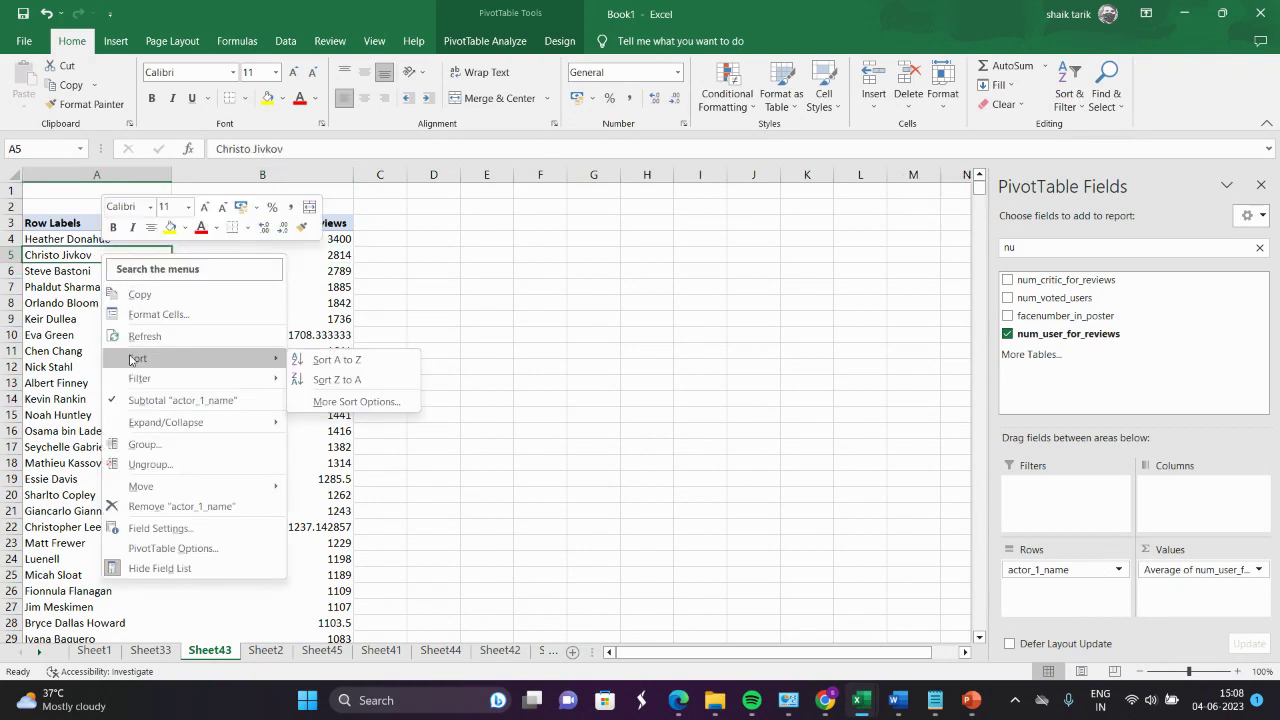
pyautogui.press('Escape')
pyautogui.press('Escape')
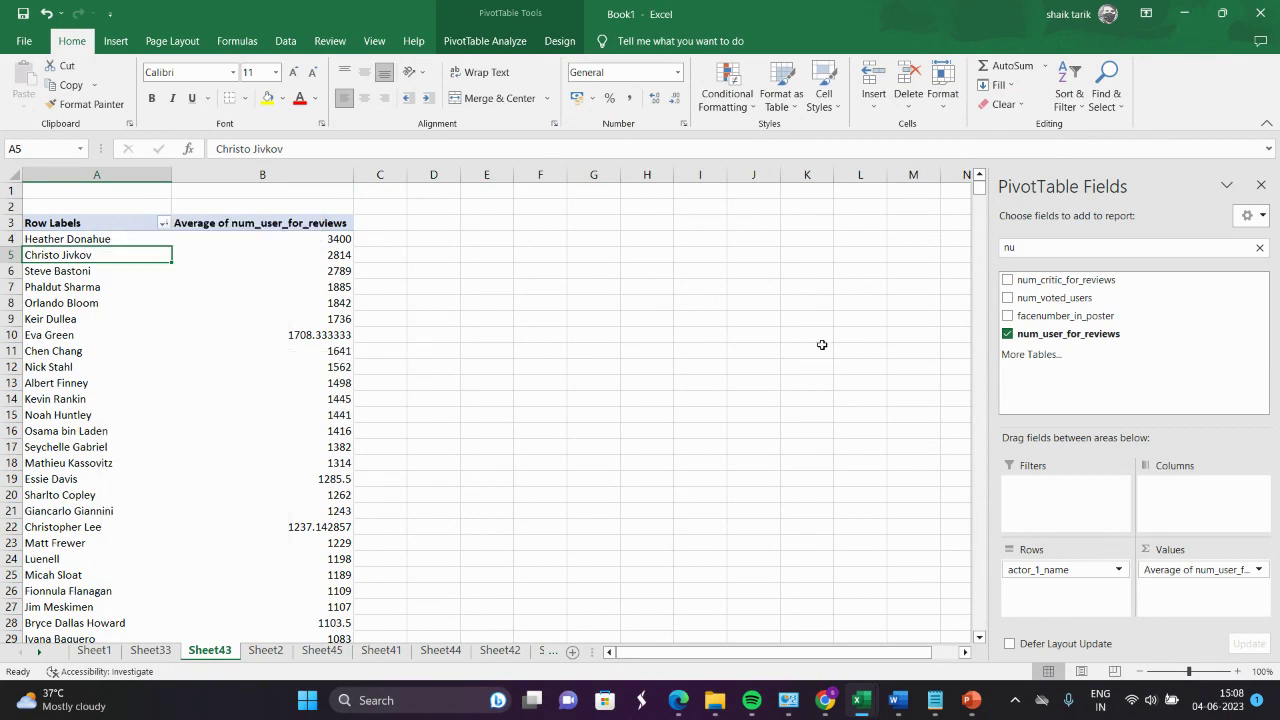
# - Examine the actors further down the pivot table's ranking by average num_user_for_reviews on Sheet43
pyautogui.click(980, 476)
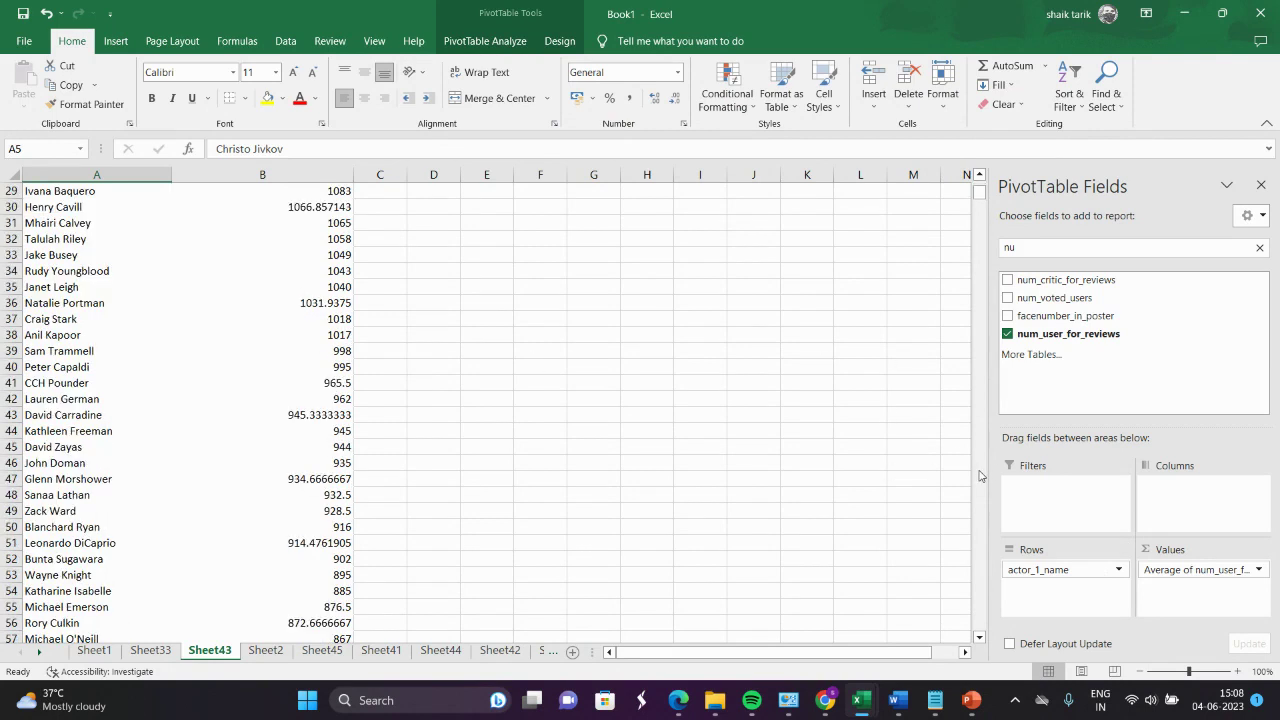
pyautogui.click(980, 476)
pyautogui.click(980, 476)
pyautogui.click(980, 476)
pyautogui.click(980, 476)
pyautogui.click(980, 476)
pyautogui.click(980, 476)
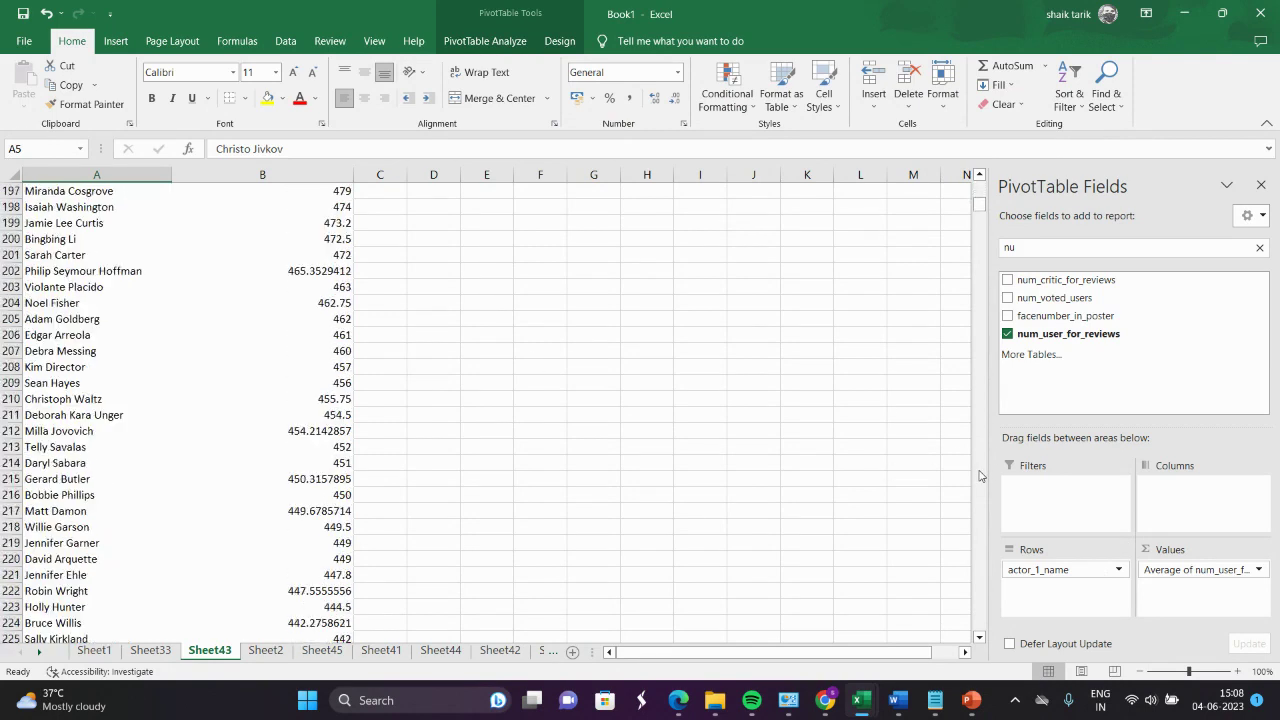
pyautogui.click(980, 476)
pyautogui.click(980, 476)
pyautogui.click(980, 476)
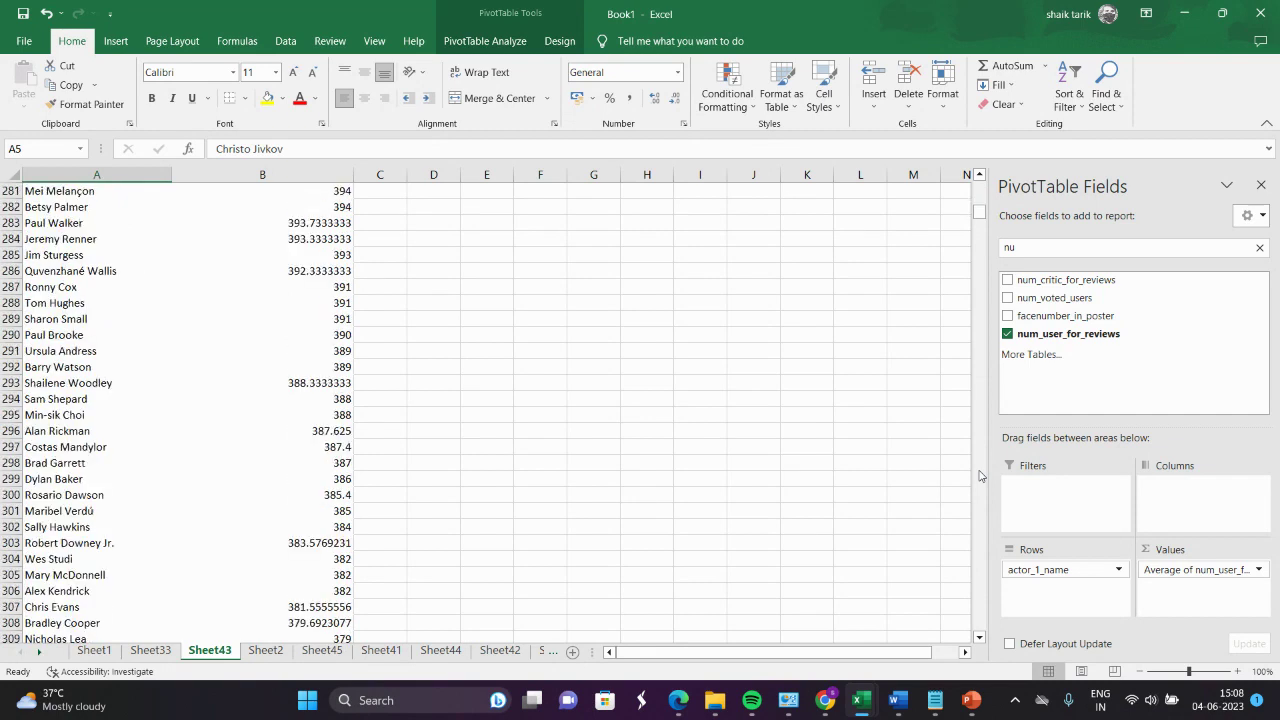
pyautogui.click(980, 476)
pyautogui.click(980, 476)
pyautogui.click(563, 480)
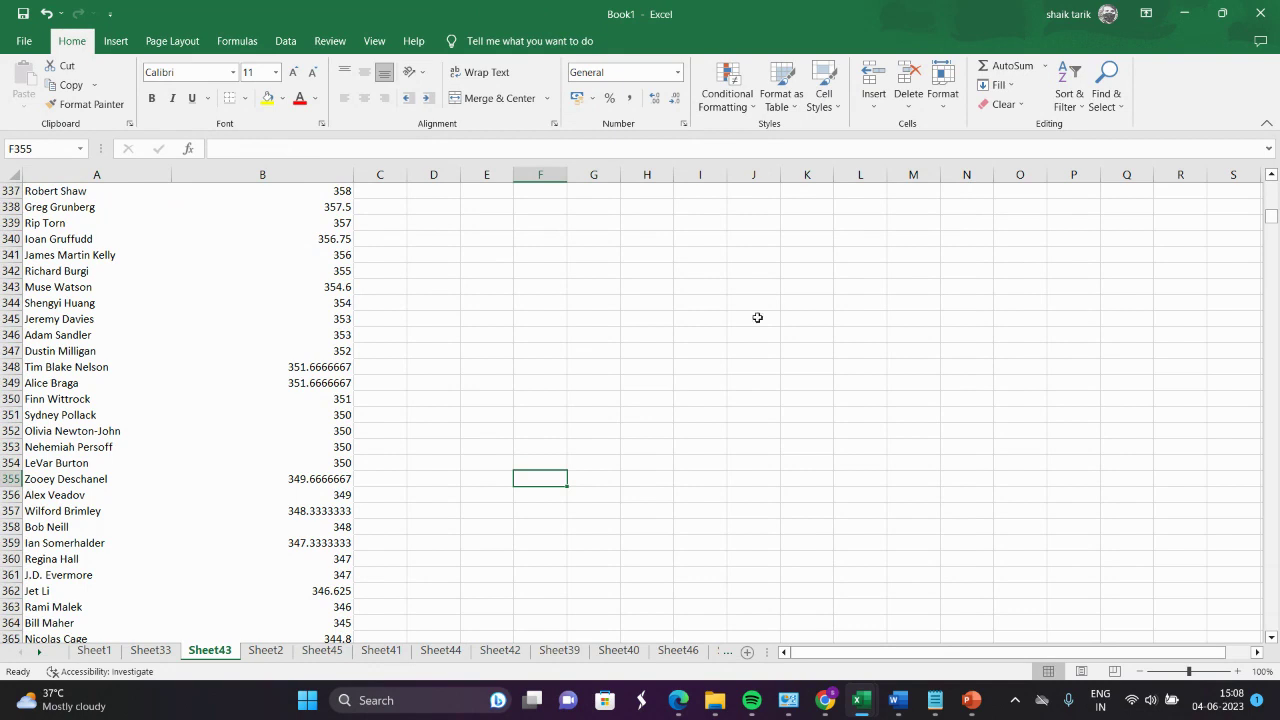
# - Switch to the PowerPoint presentation and review the critic-favorite and audience-favorite actor charts and tables on slides 21 to 23
pyautogui.click(1185, 14)
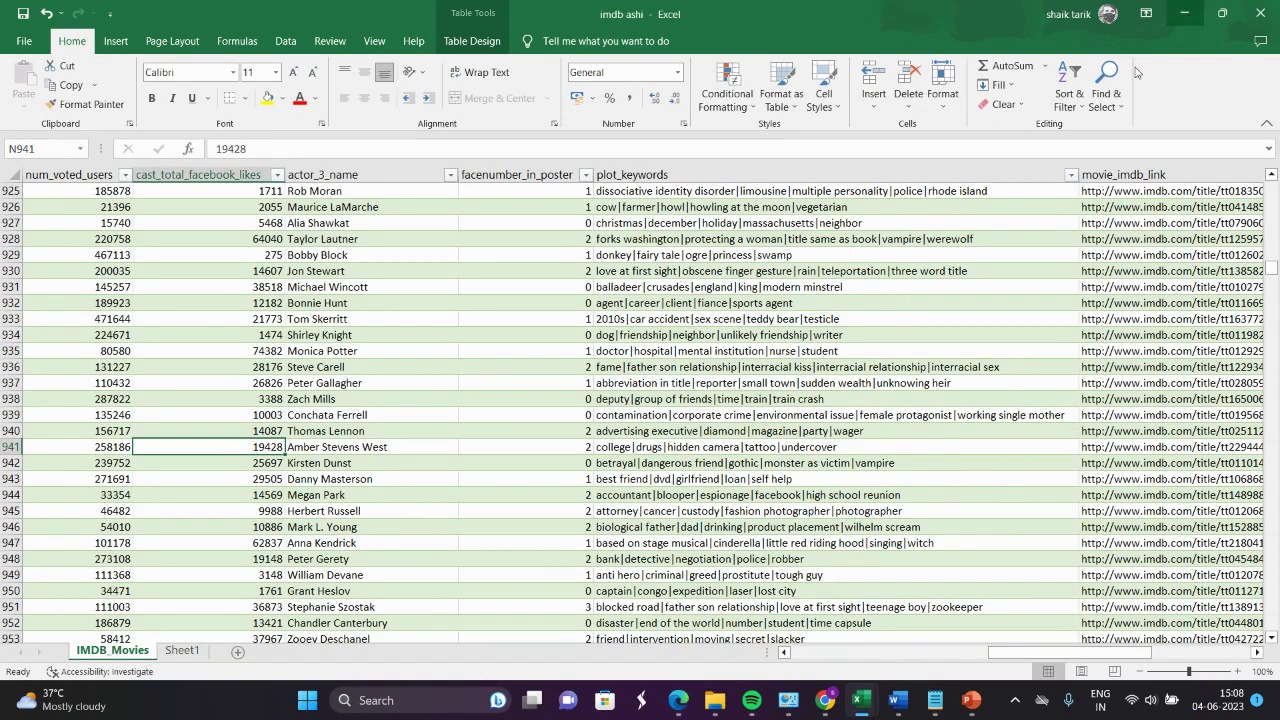
pyautogui.moveTo(857, 710)
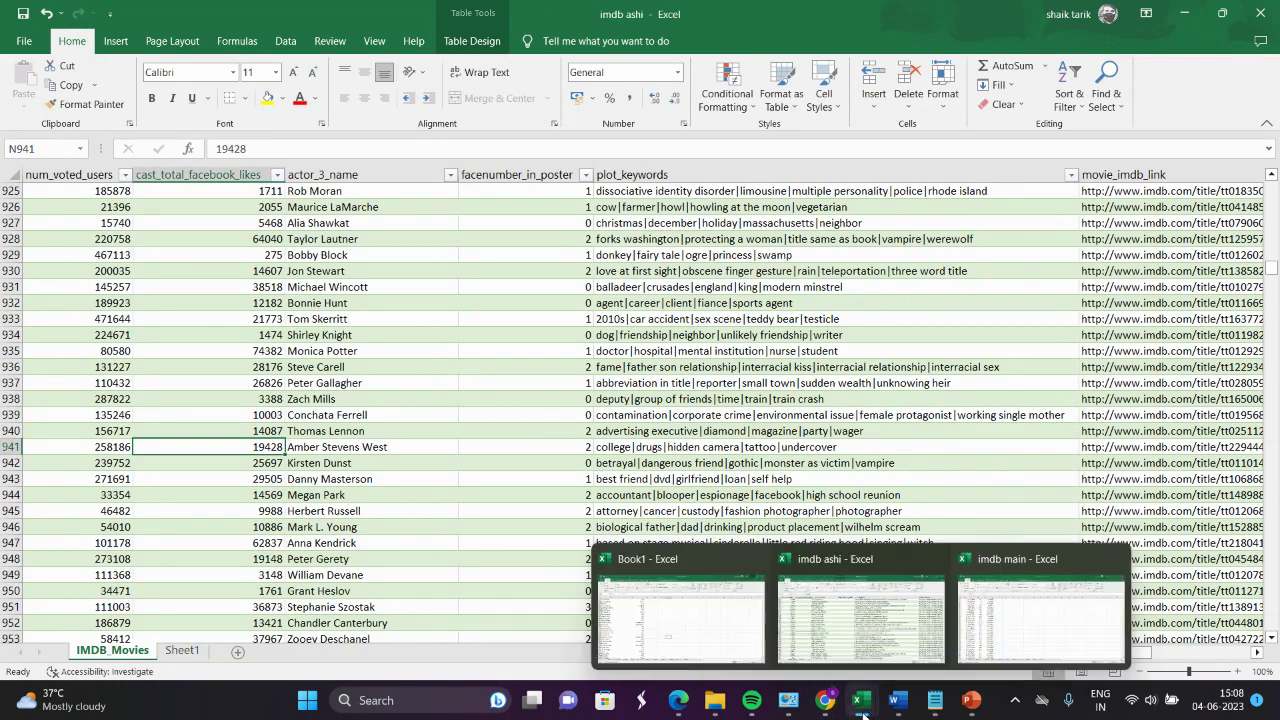
pyautogui.click(716, 625)
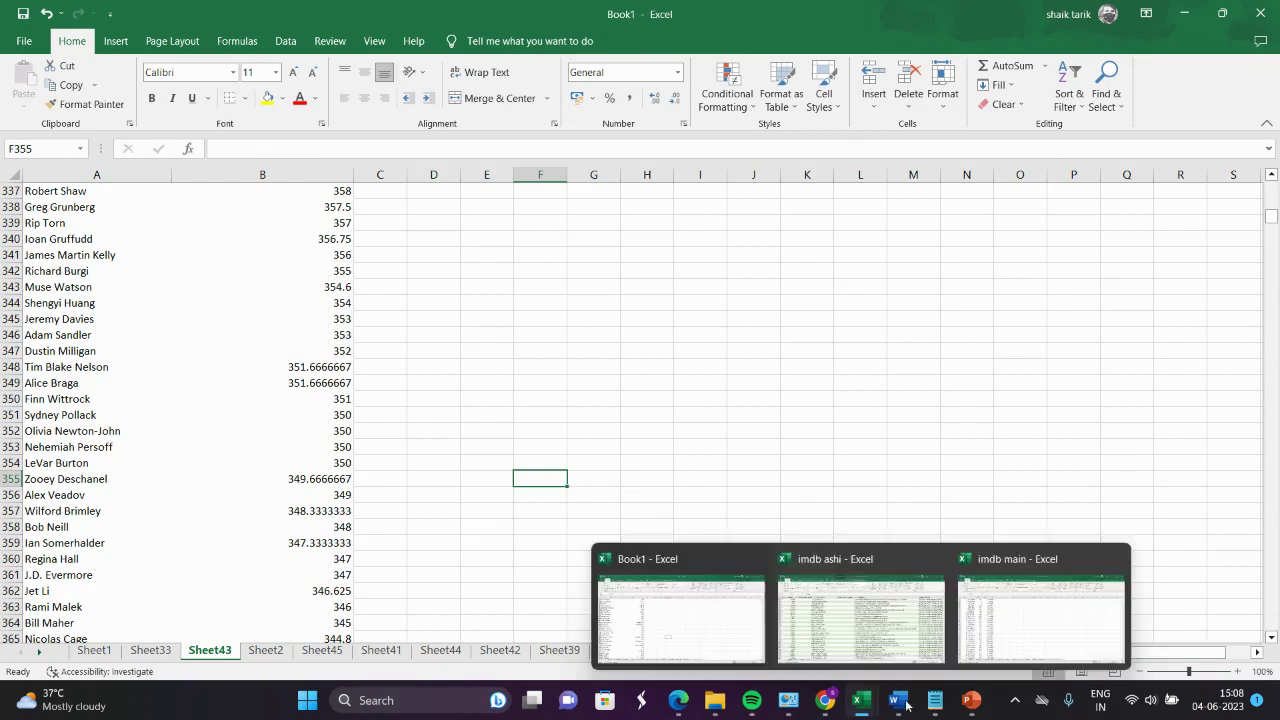
pyautogui.moveTo(971, 700)
pyautogui.click(975, 605)
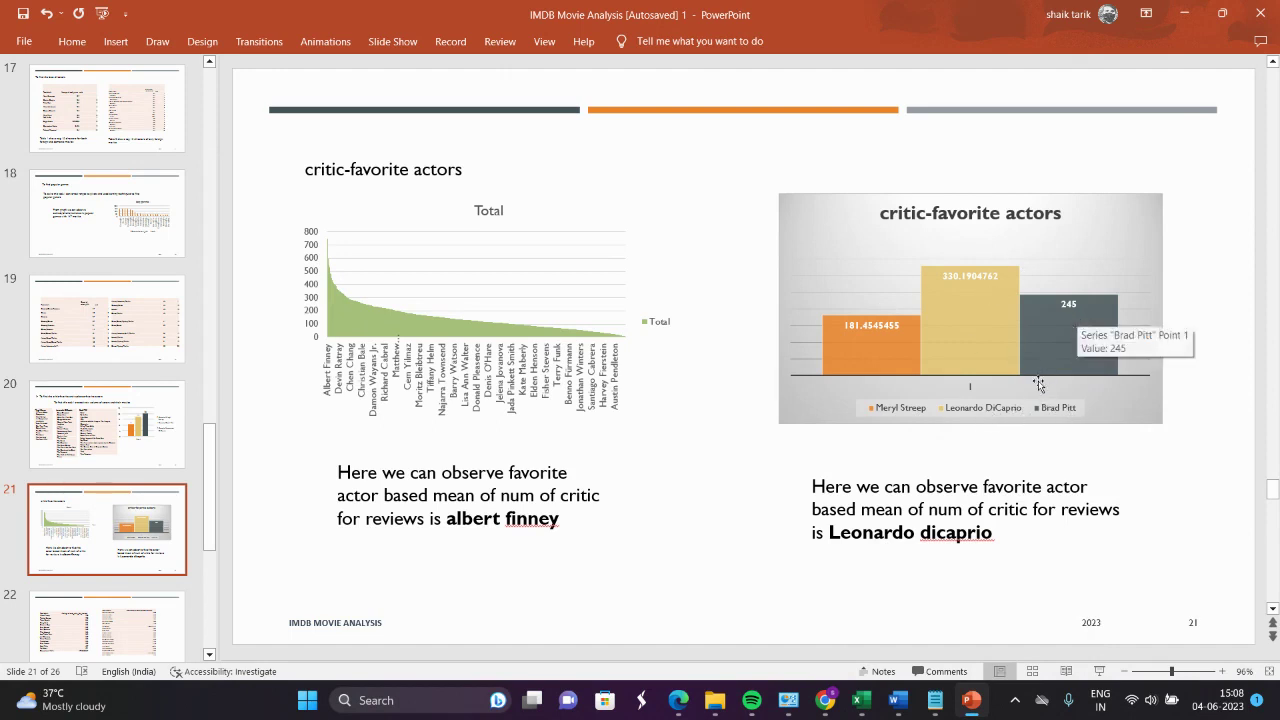
pyautogui.scroll(-2, 1039, 383)
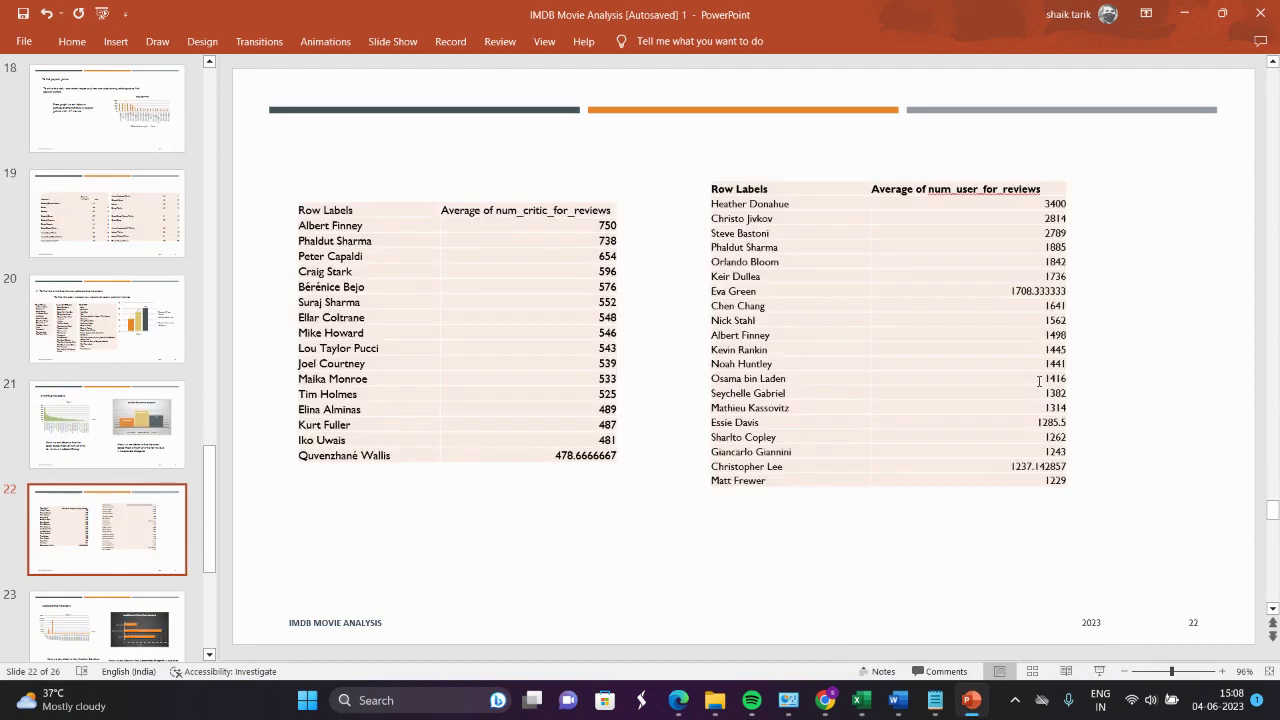
pyautogui.scroll(-1, 1039, 380)
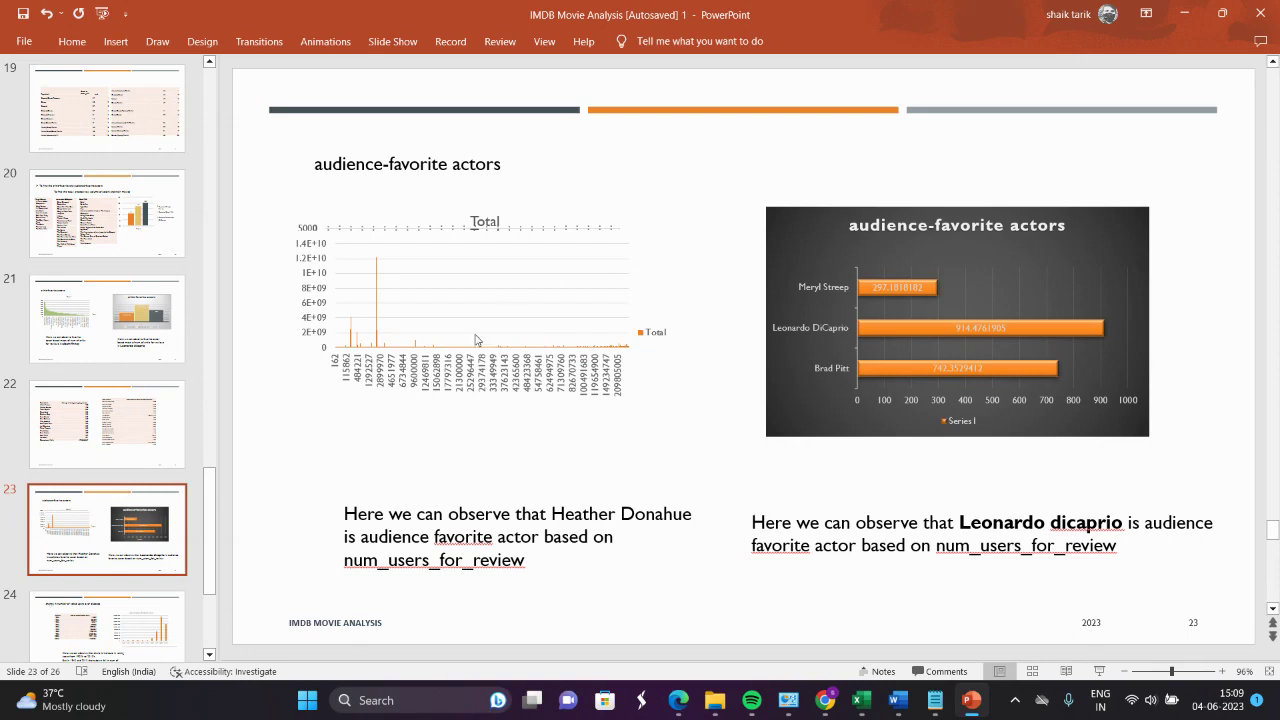
# - Open slide 24 on the change in number of voted users over decades
pyautogui.click(100, 431)
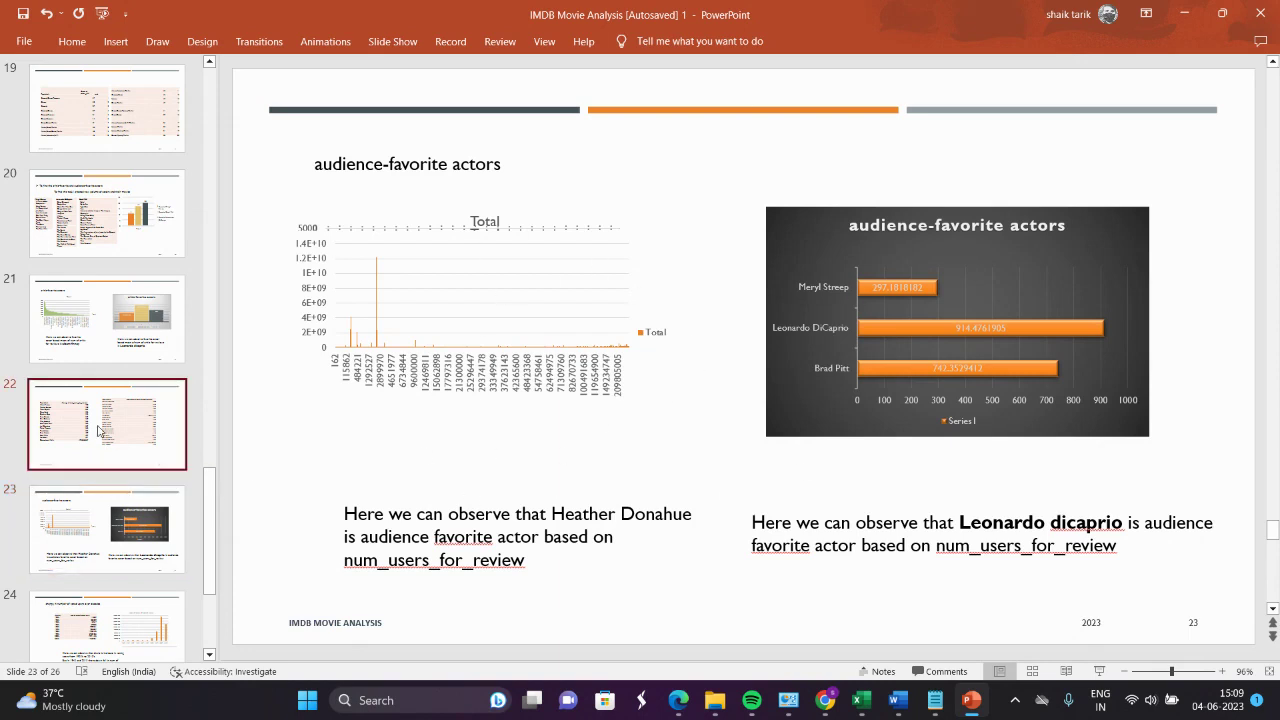
pyautogui.click(125, 524)
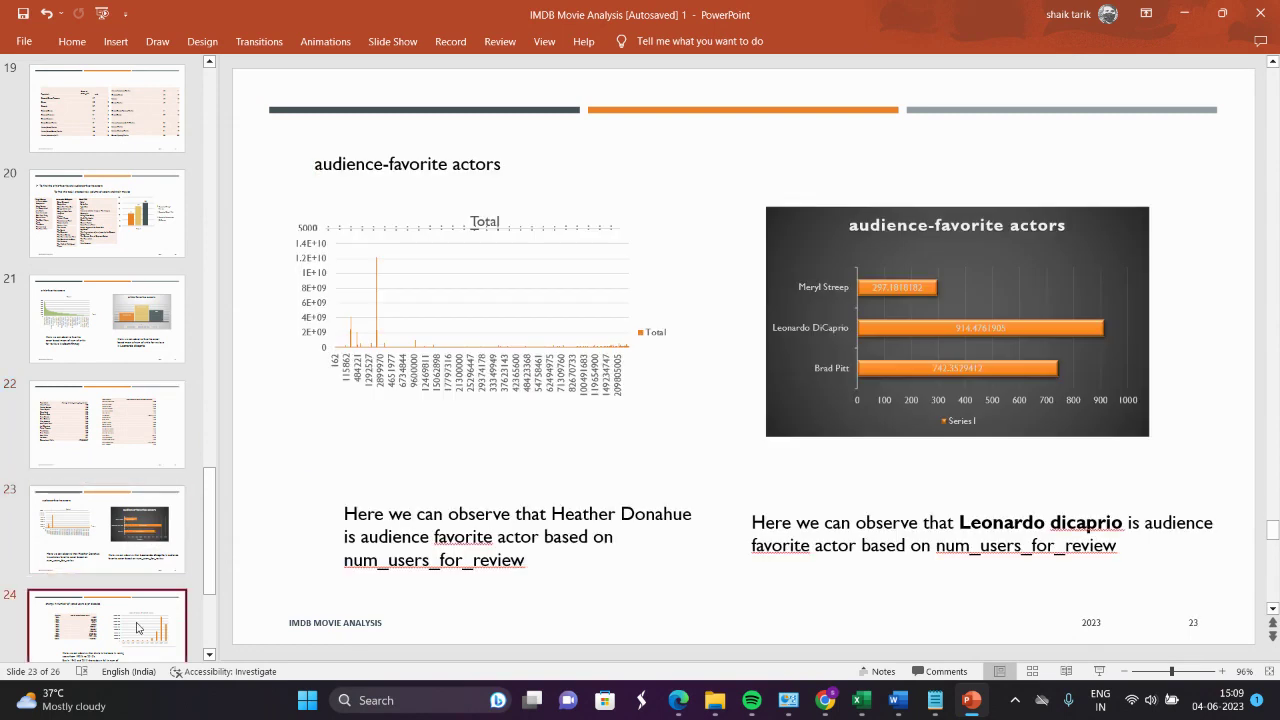
pyautogui.click(140, 624)
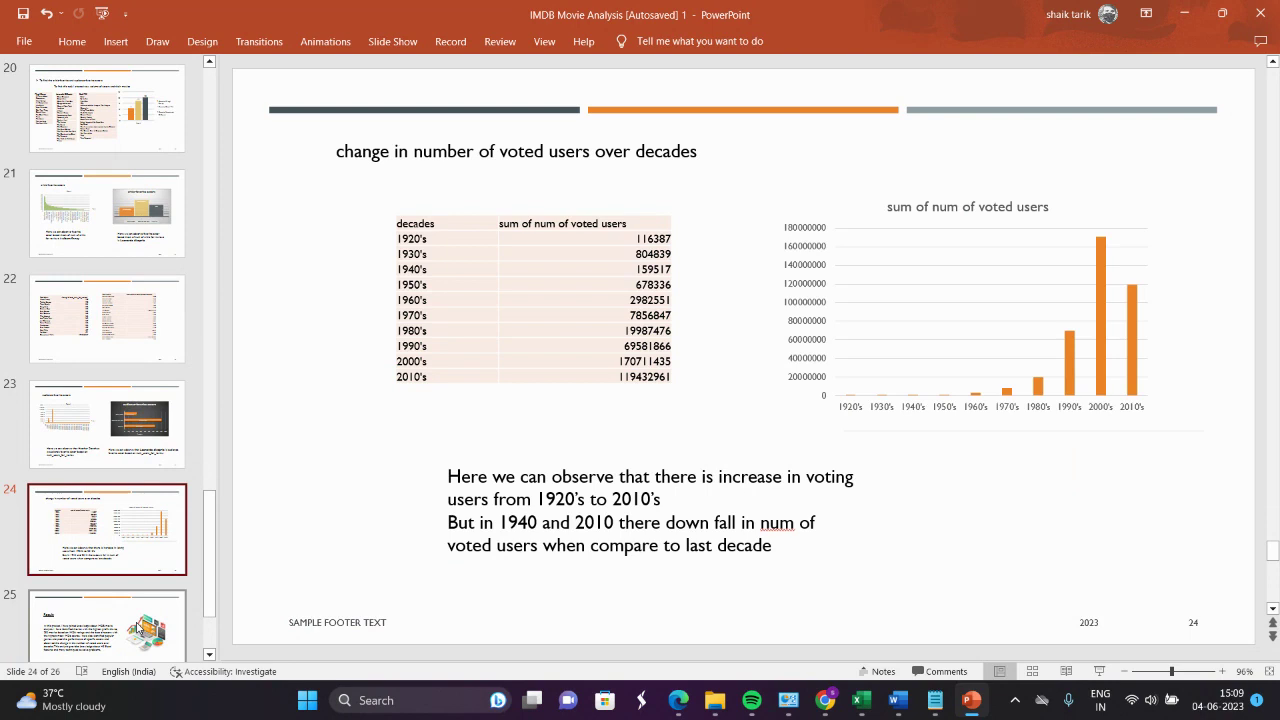
# - Switch back to Book1 in Excel and remove num_user_for_reviews from the pivot table on Sheet43
pyautogui.click(1184, 13)
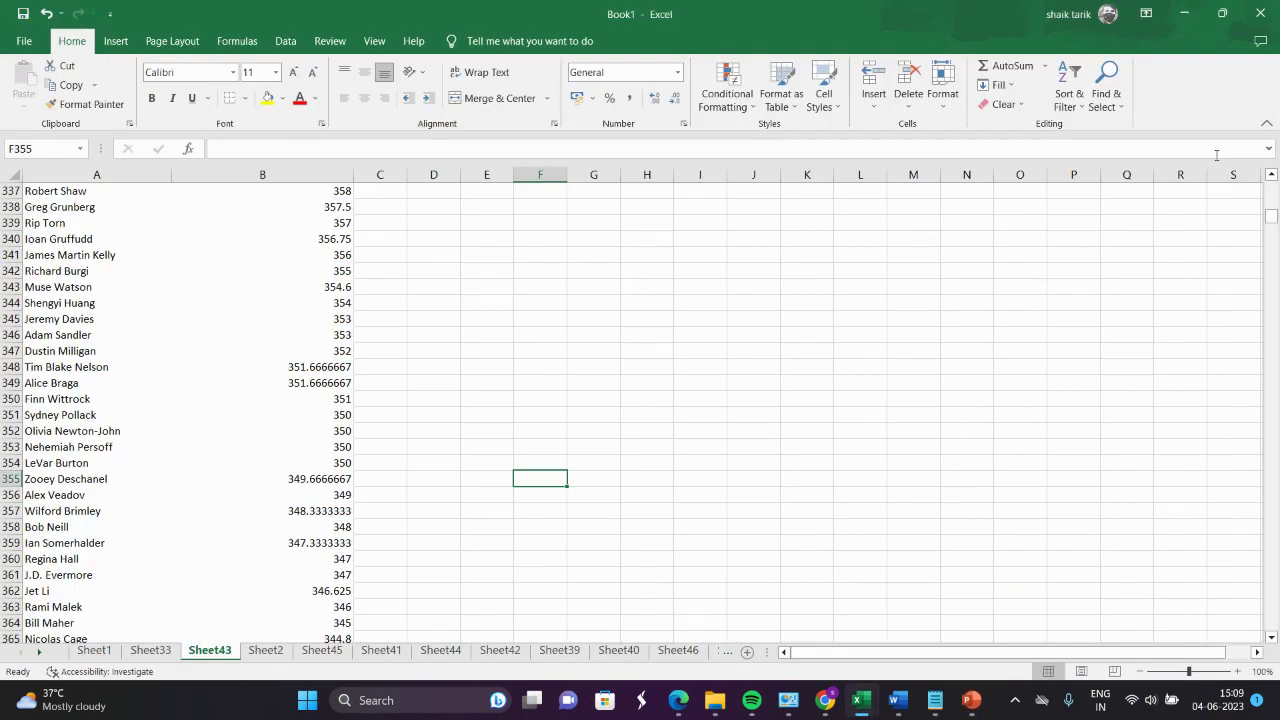
pyautogui.scroll(20, 1273, 200)
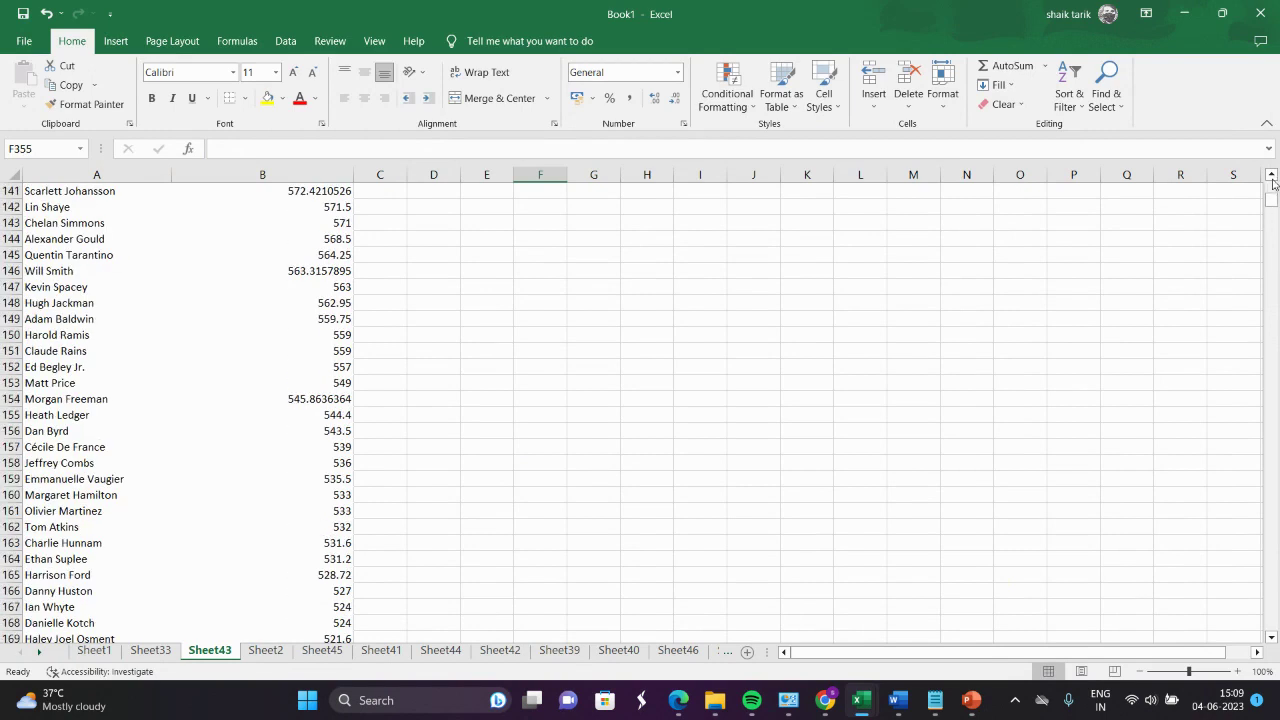
pyautogui.click(1273, 183)
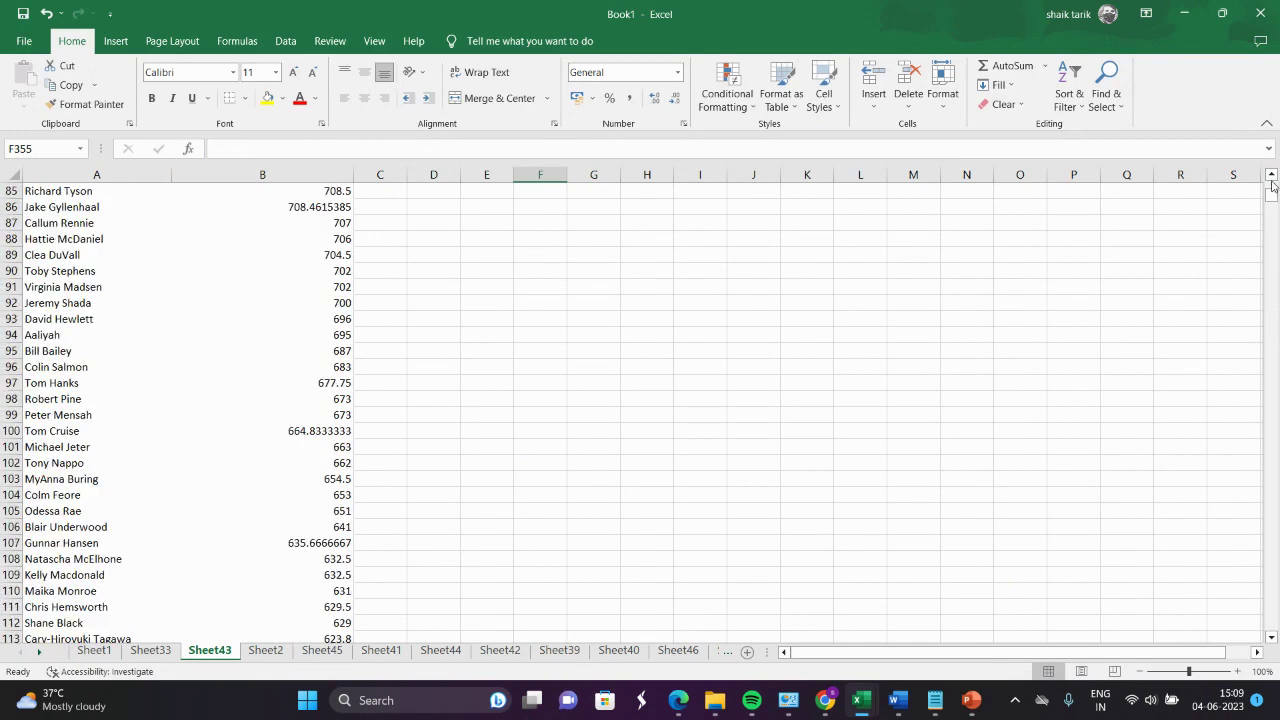
pyautogui.click(1273, 183)
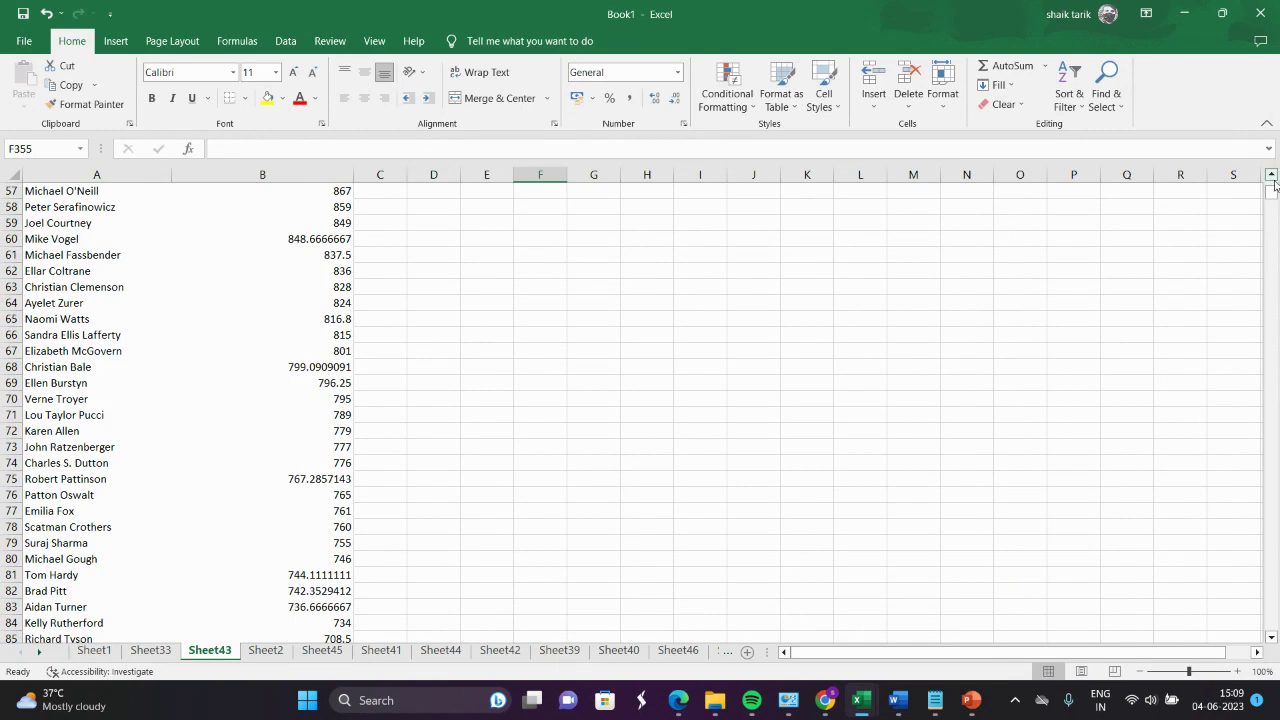
pyautogui.scroll(6, 793, 186)
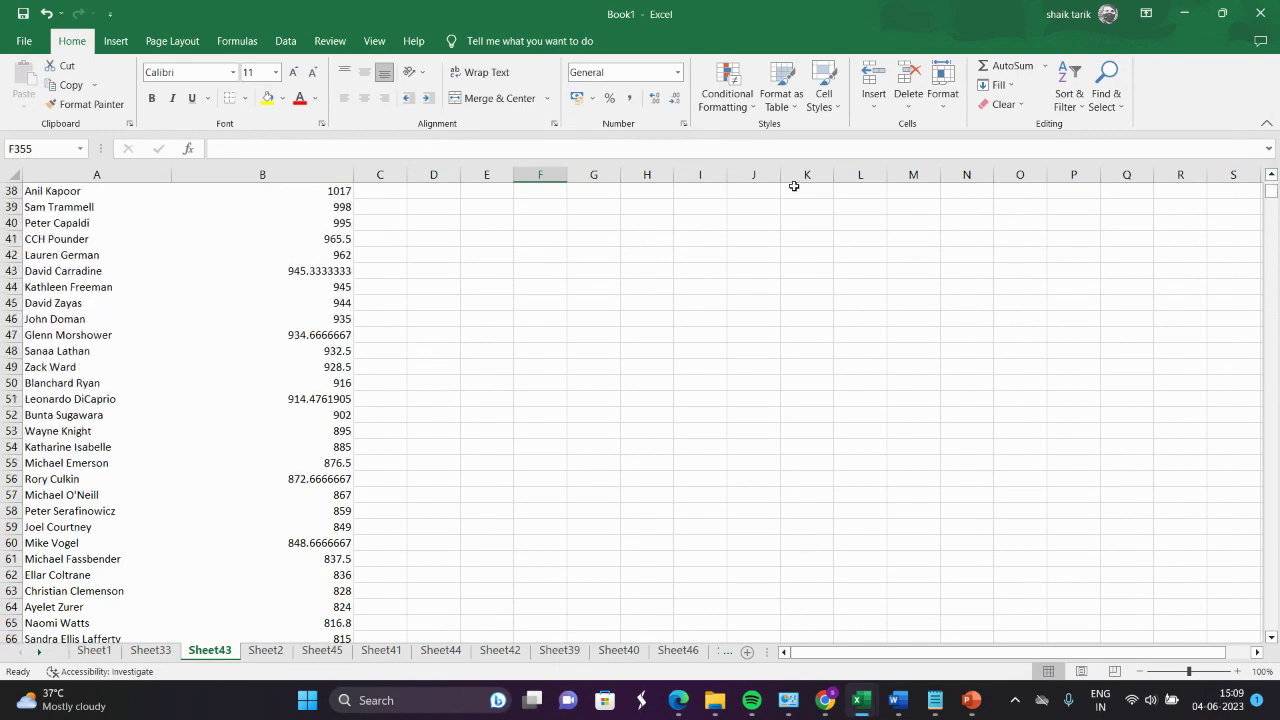
pyautogui.click(189, 206)
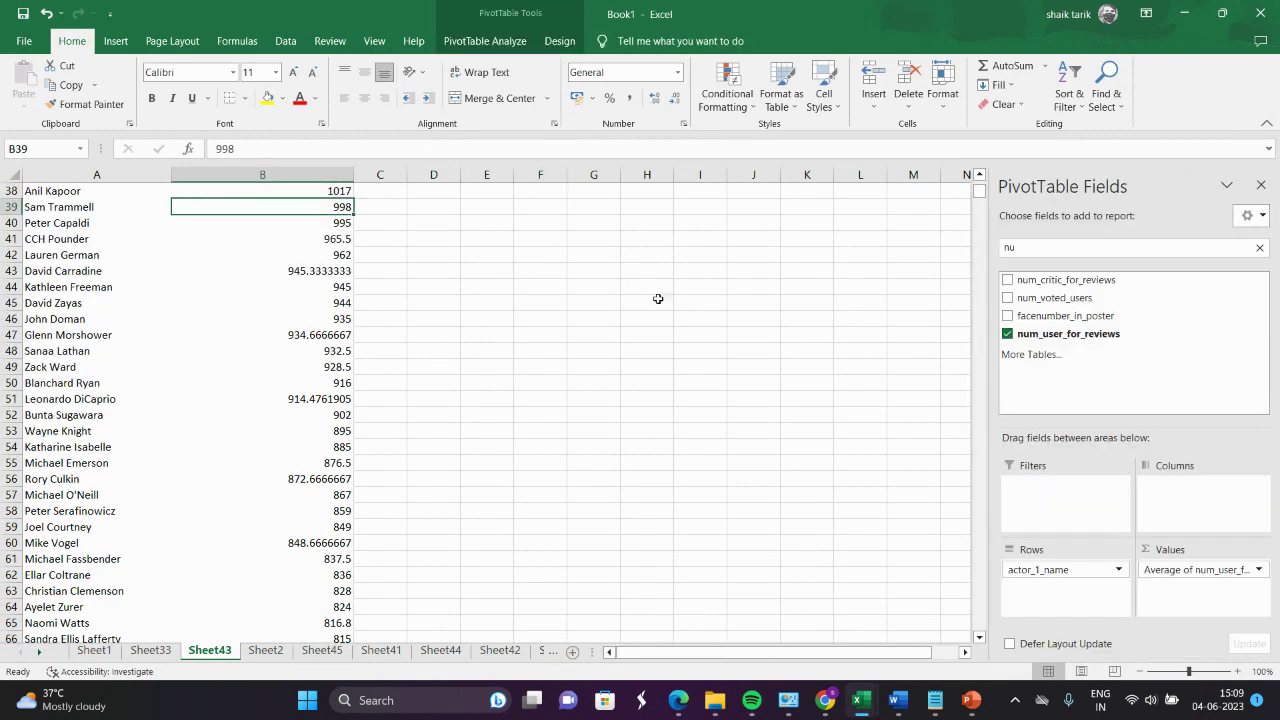
pyautogui.click(1008, 333)
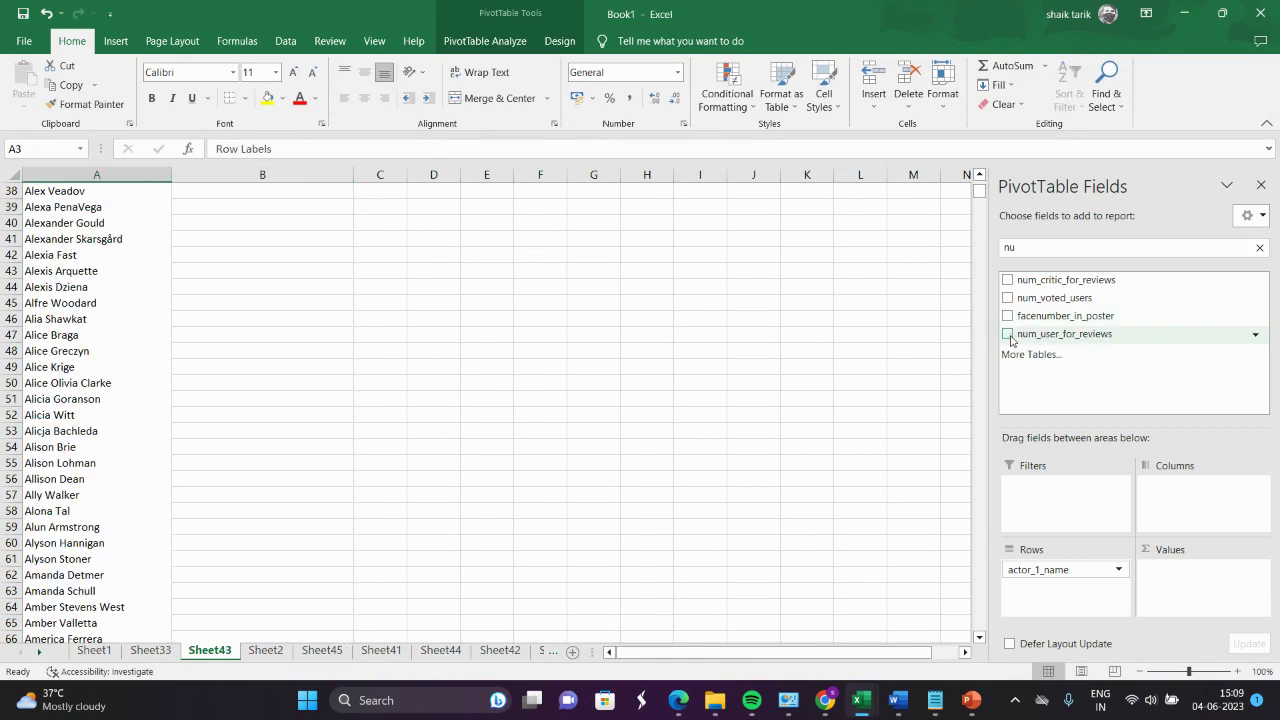
# - Add the title_year field to the pivot table on Sheet43
pyautogui.click(1058, 248)
pyautogui.press('BackSpace')
pyautogui.press('BackSpace')
pyautogui.write('t')
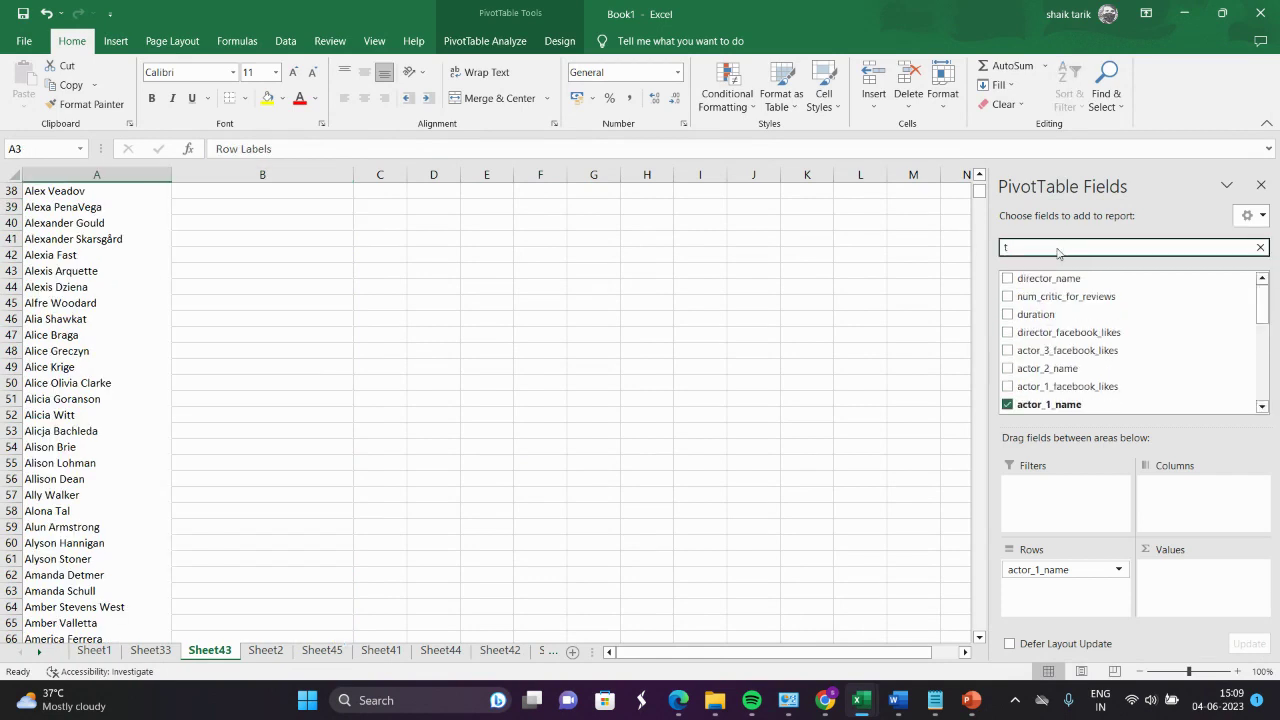
pyautogui.write('i')
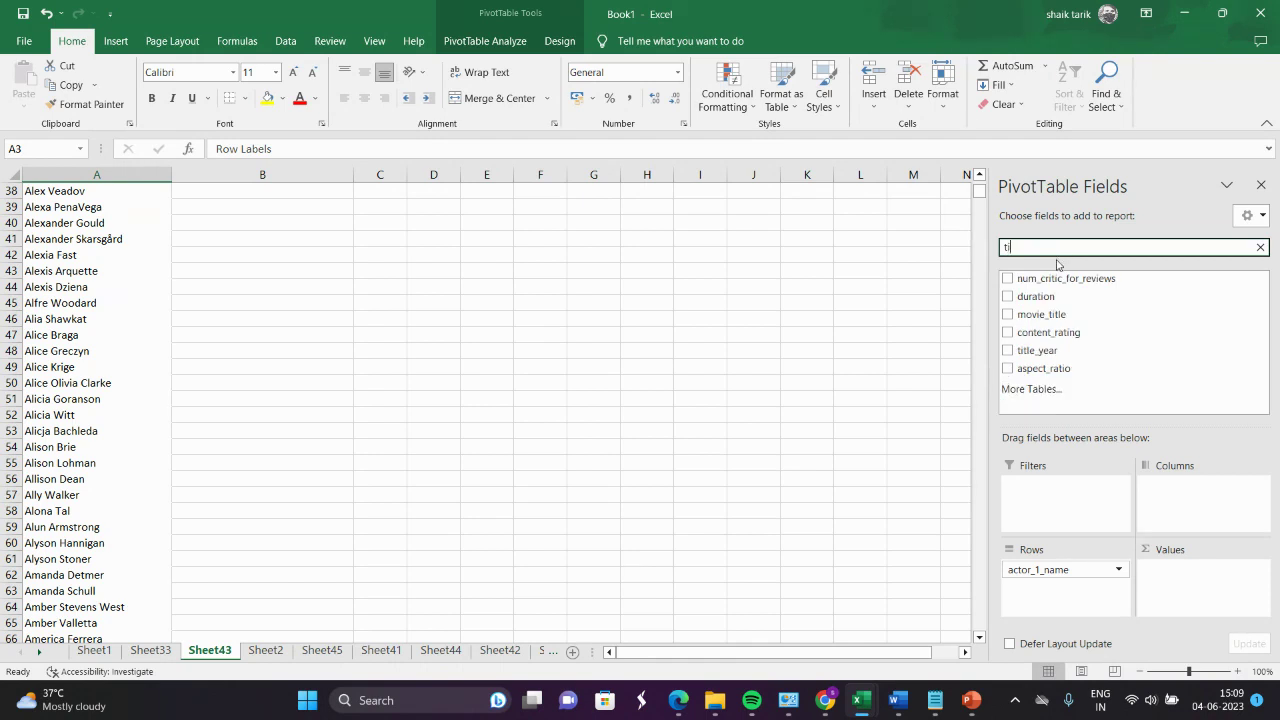
pyautogui.click(1008, 352)
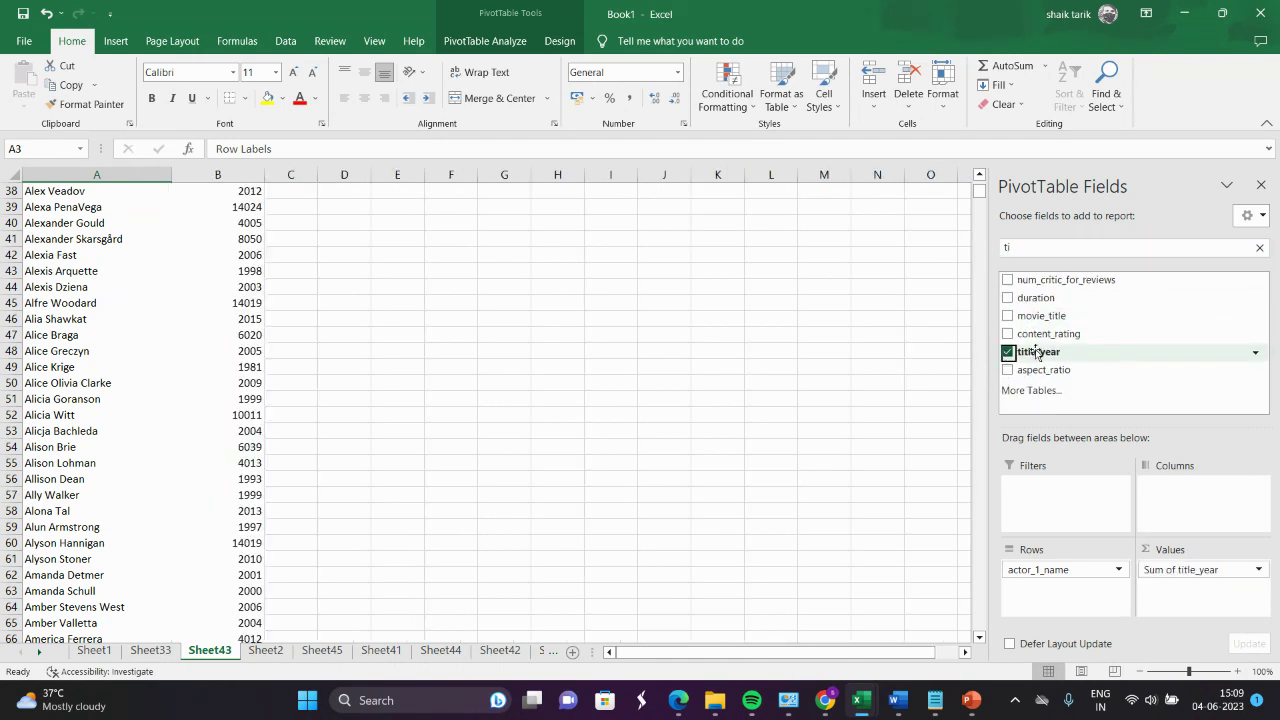
# - Switch to PowerPoint to check slide 24 on voted users over decades, and return to Book1 in Excel
pyautogui.moveTo(947, 708)
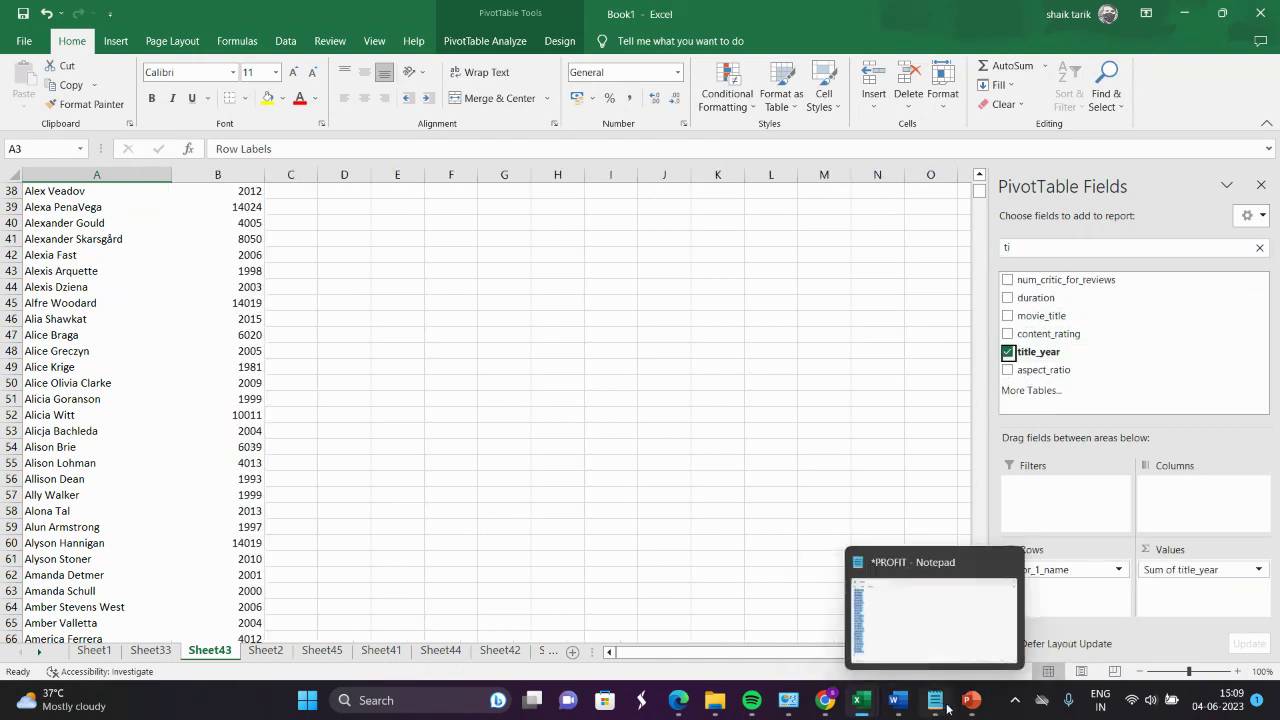
pyautogui.click(985, 636)
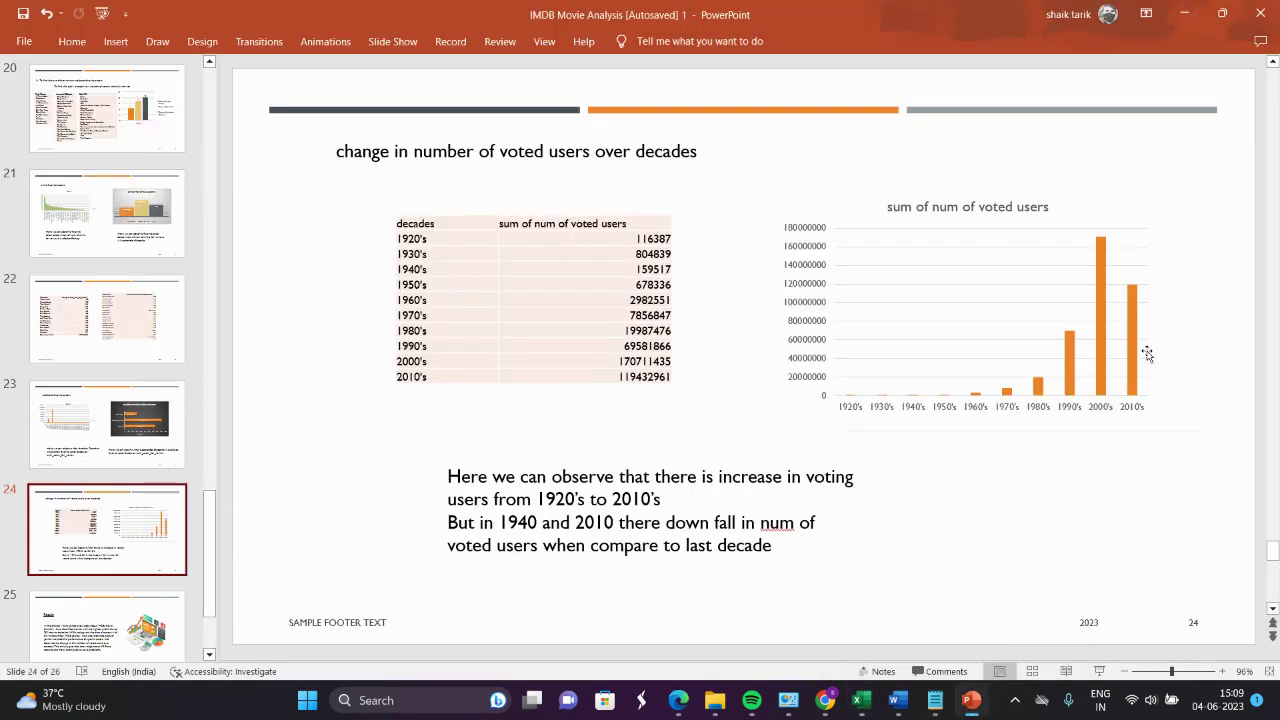
pyautogui.click(1189, 9)
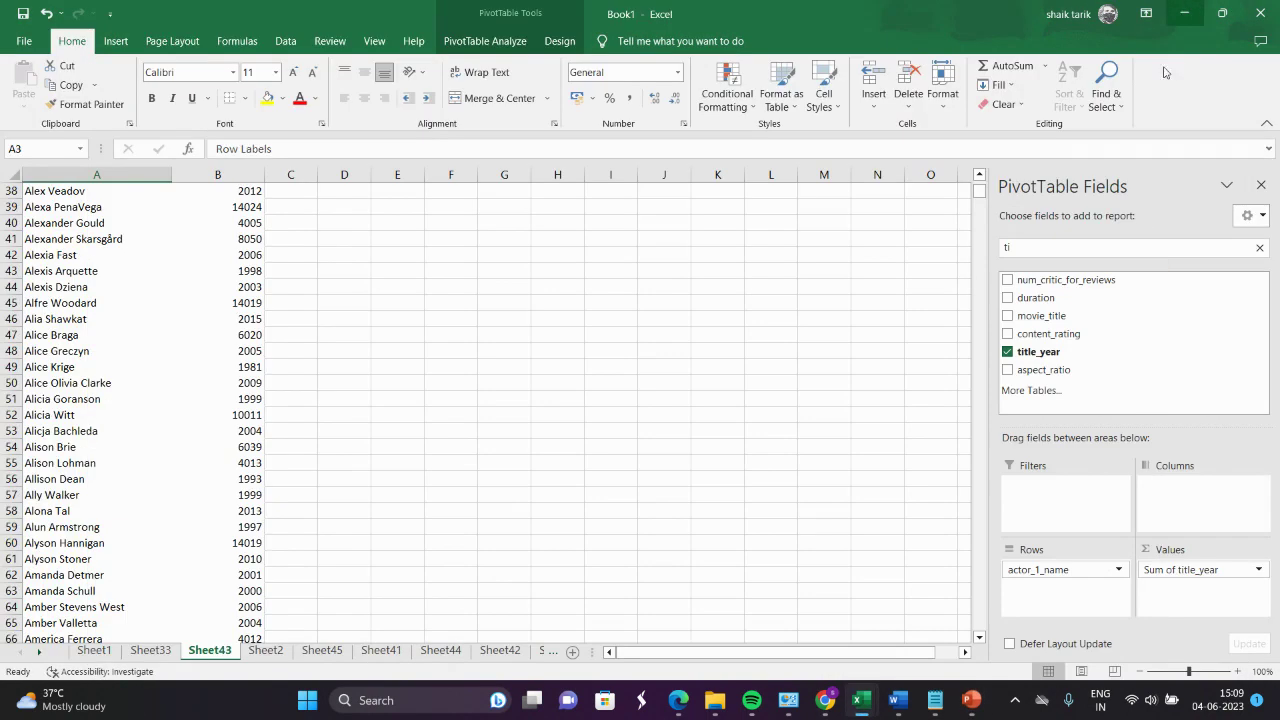
# - Find the num_user_for_reviews field and add it to the pivot table's values
pyautogui.click(1261, 248)
pyautogui.write('n')
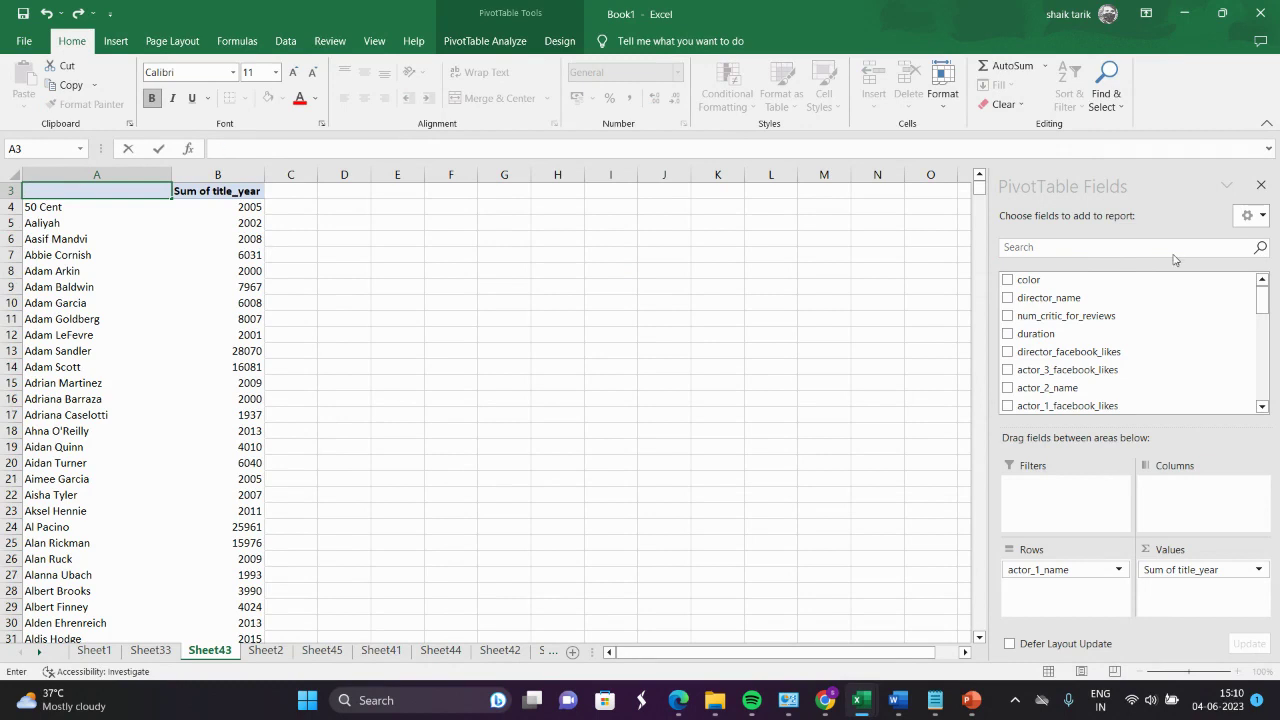
pyautogui.click(751, 300)
pyautogui.click(202, 287)
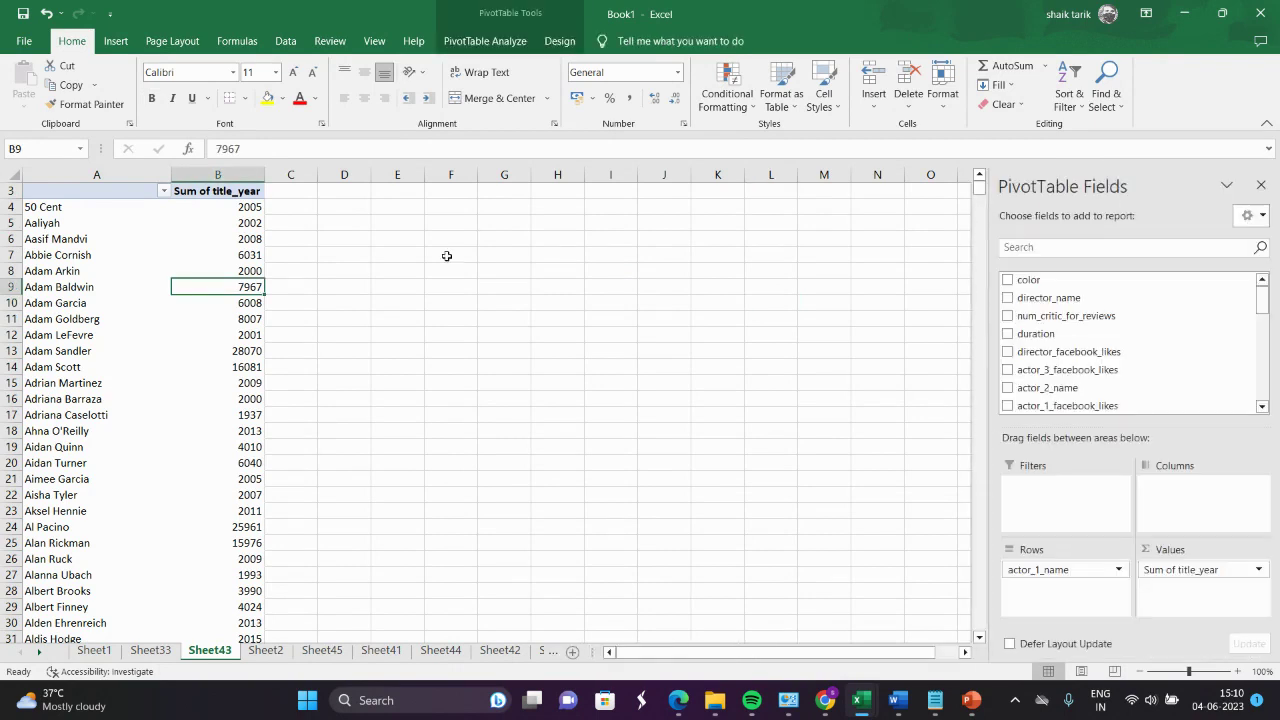
pyautogui.click(1017, 248)
pyautogui.write('num')
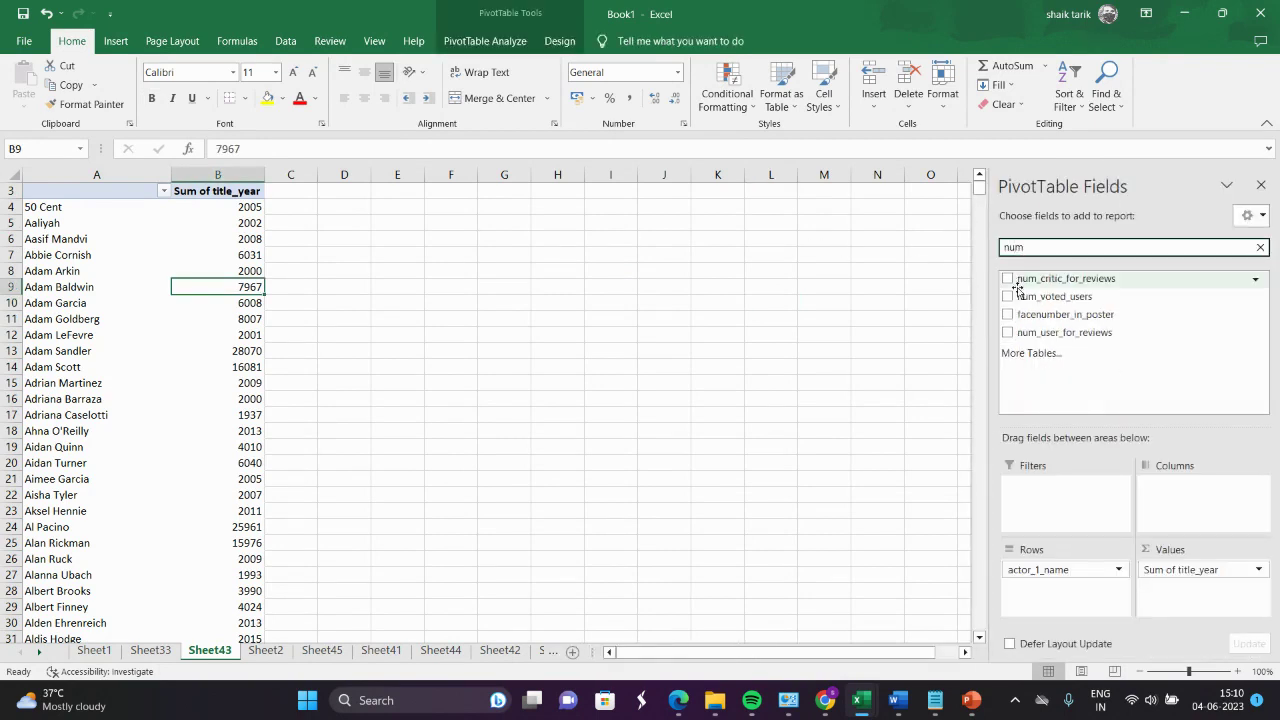
pyautogui.click(1008, 334)
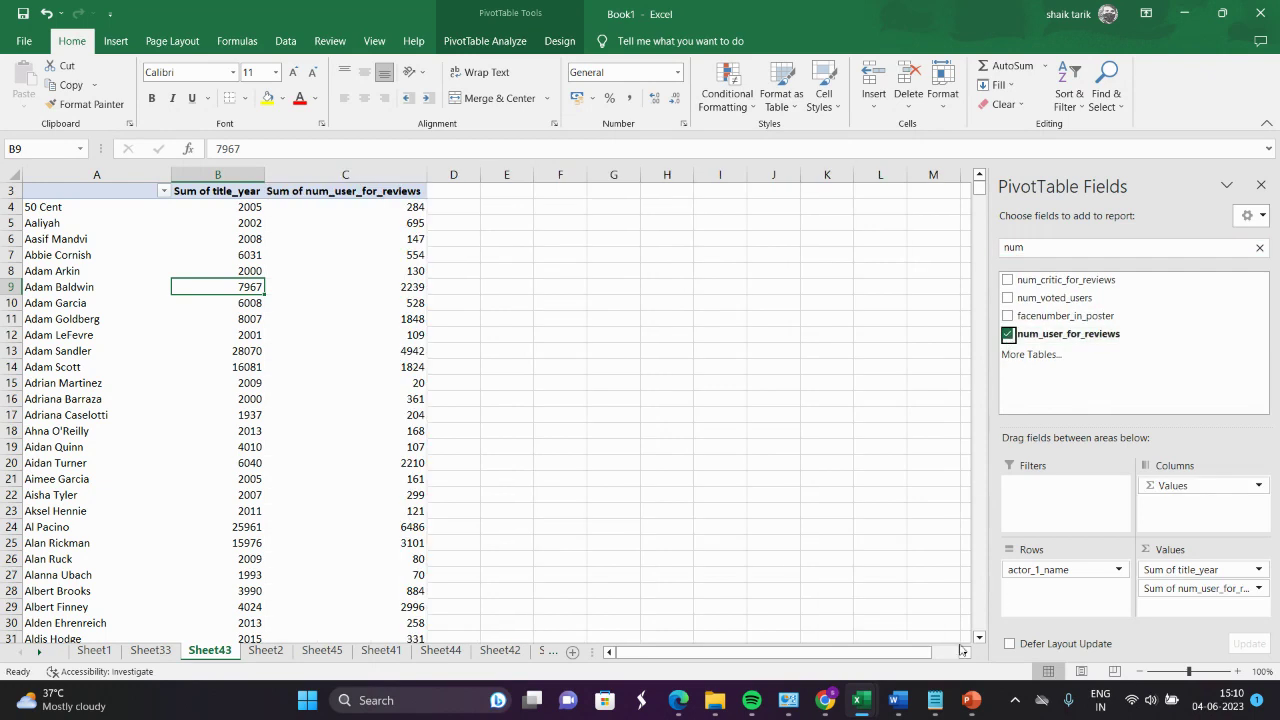
# - Recheck slide 24 in PowerPoint, return to Excel and replace num_user_for_reviews with num_voted_users in the pivot table
pyautogui.click(986, 611)
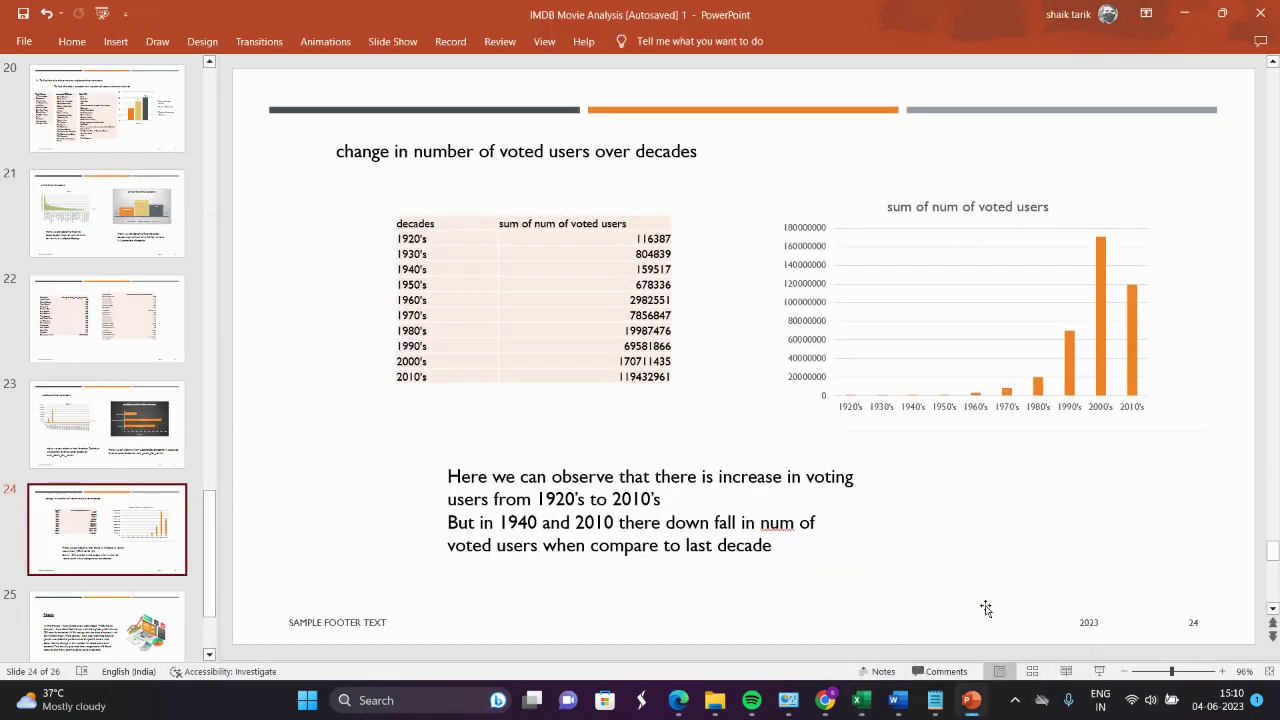
pyautogui.click(1183, 10)
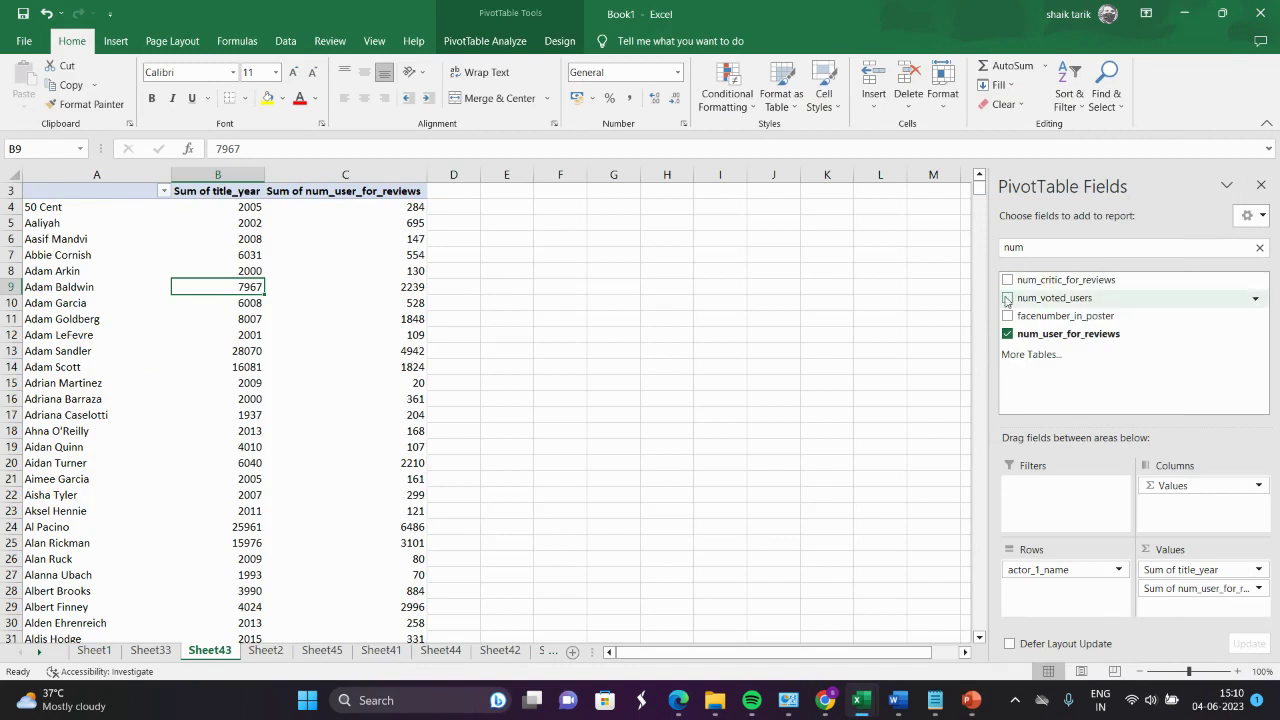
pyautogui.click(1007, 298)
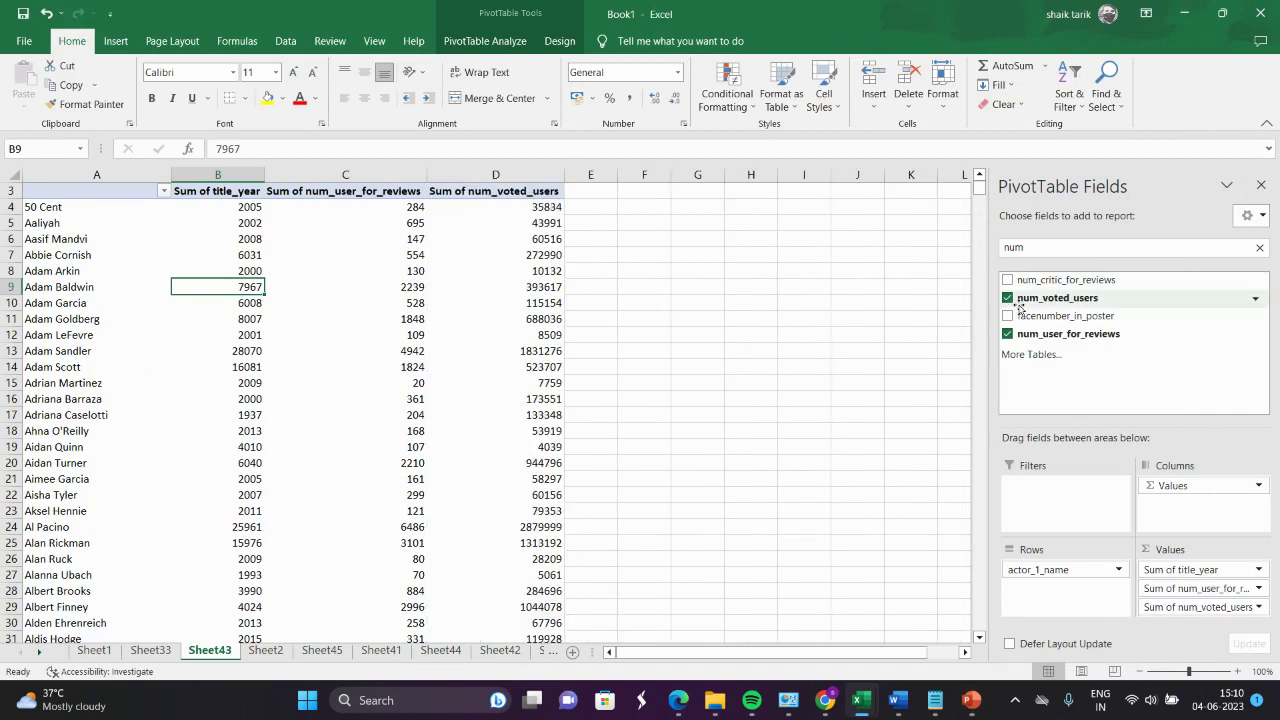
pyautogui.click(1007, 334)
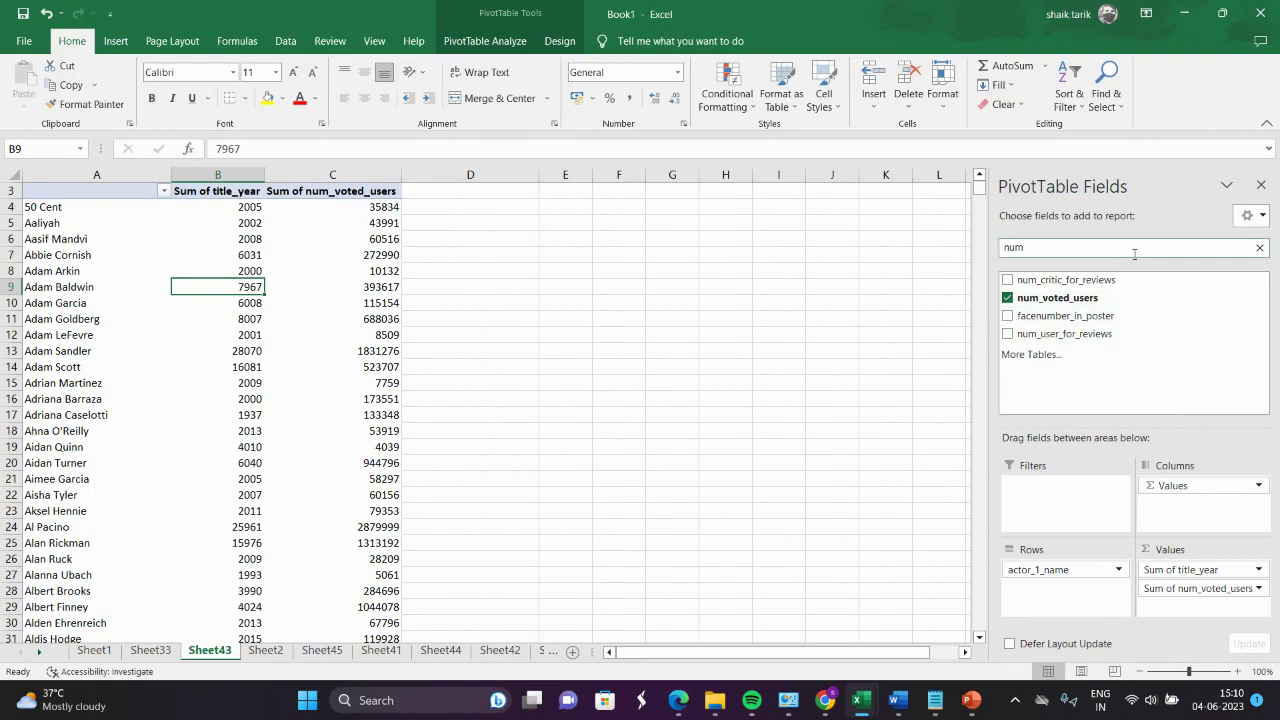
# - Clear the field search, remove actor_1_name from the pivot table and make title_year the row field instead
pyautogui.click(1261, 248)
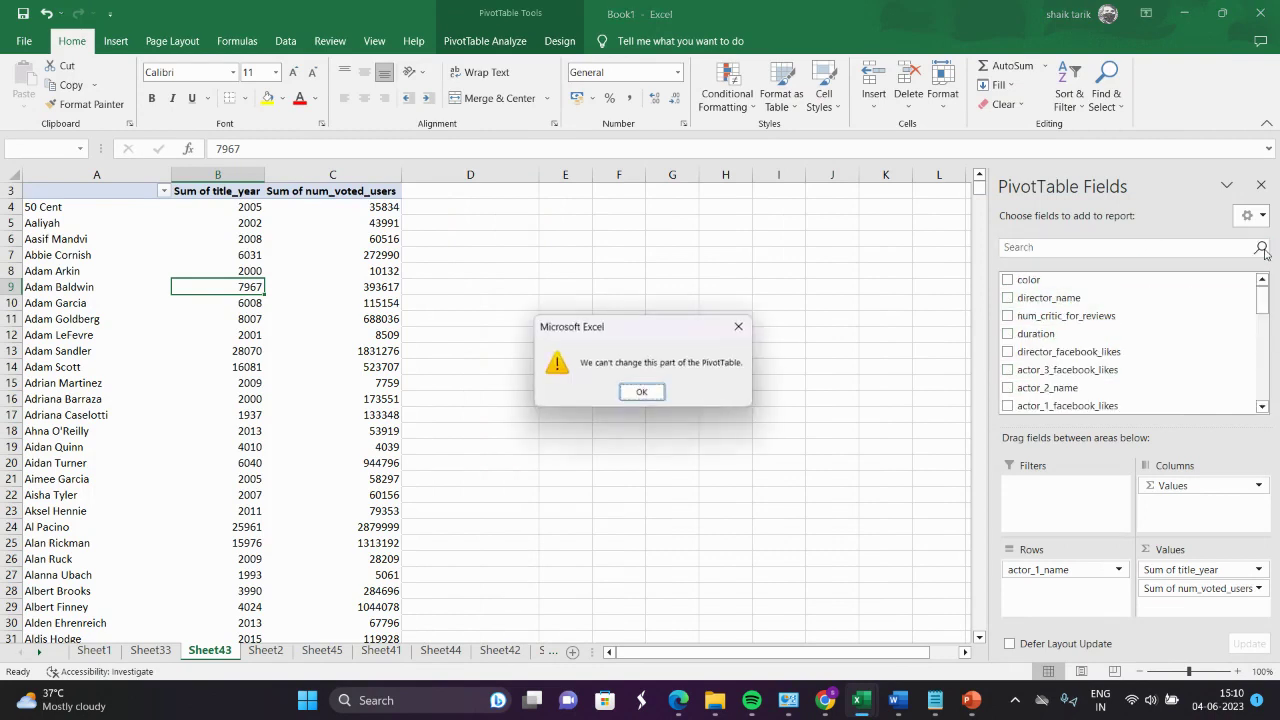
pyautogui.click(740, 328)
pyautogui.moveTo(1022, 568); pyautogui.dragTo(1065, 312)
pyautogui.moveTo(1165, 569); pyautogui.dragTo(1033, 596)
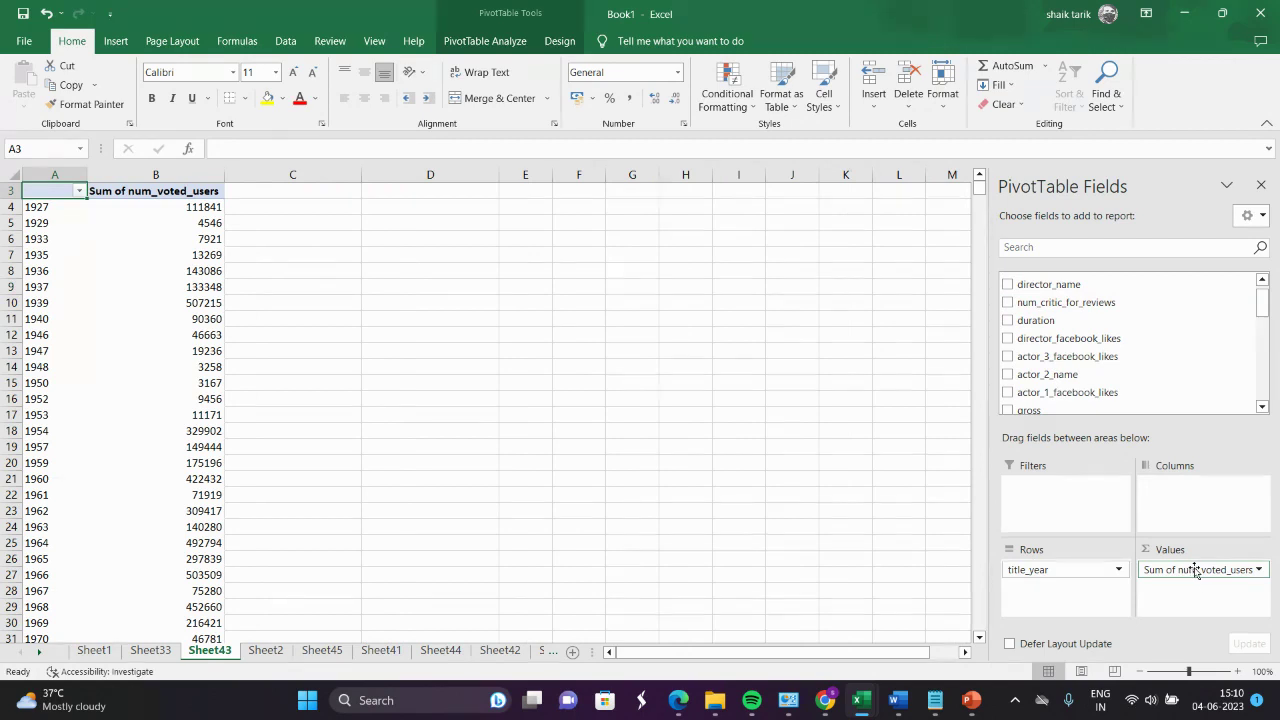
# - Enter the decade label 1920's in cell D4 beside the pivot table
pyautogui.moveTo(980, 195)
pyautogui.mouseDown()
pyautogui.moveTo(977, 272)
pyautogui.moveTo(989, 177)
pyautogui.mouseUp()
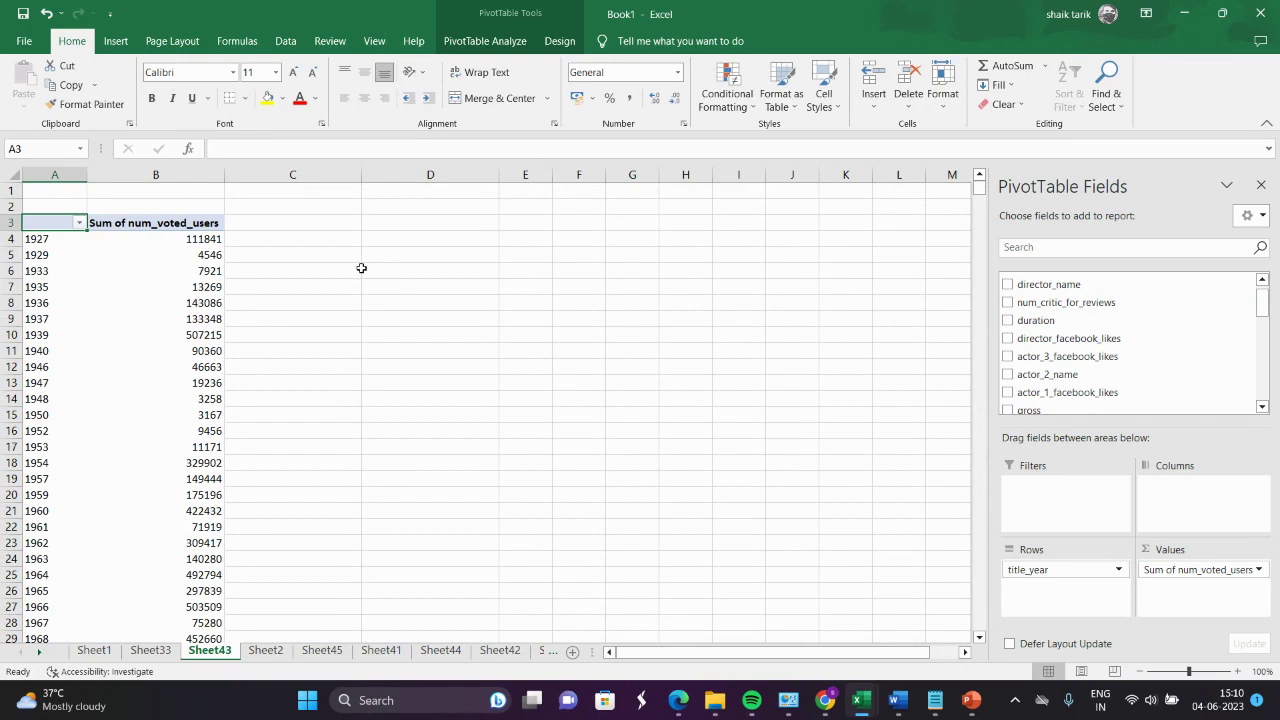
pyautogui.click(417, 240)
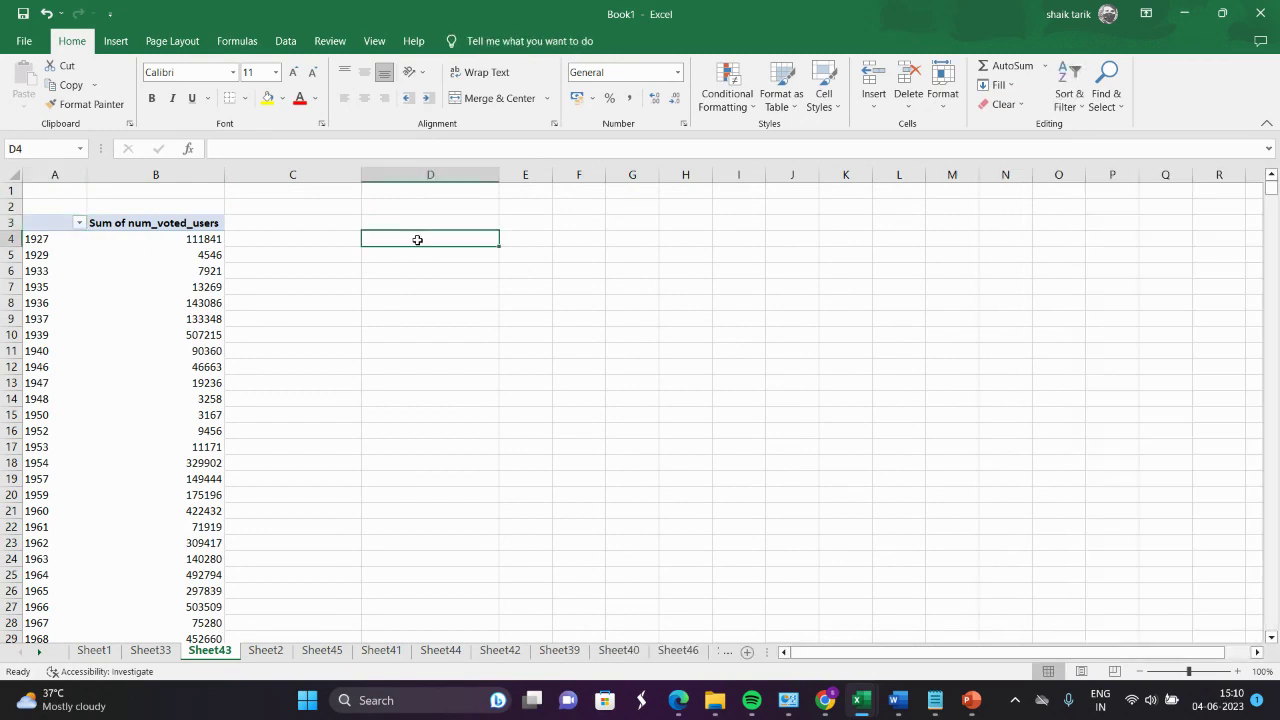
pyautogui.write('1')
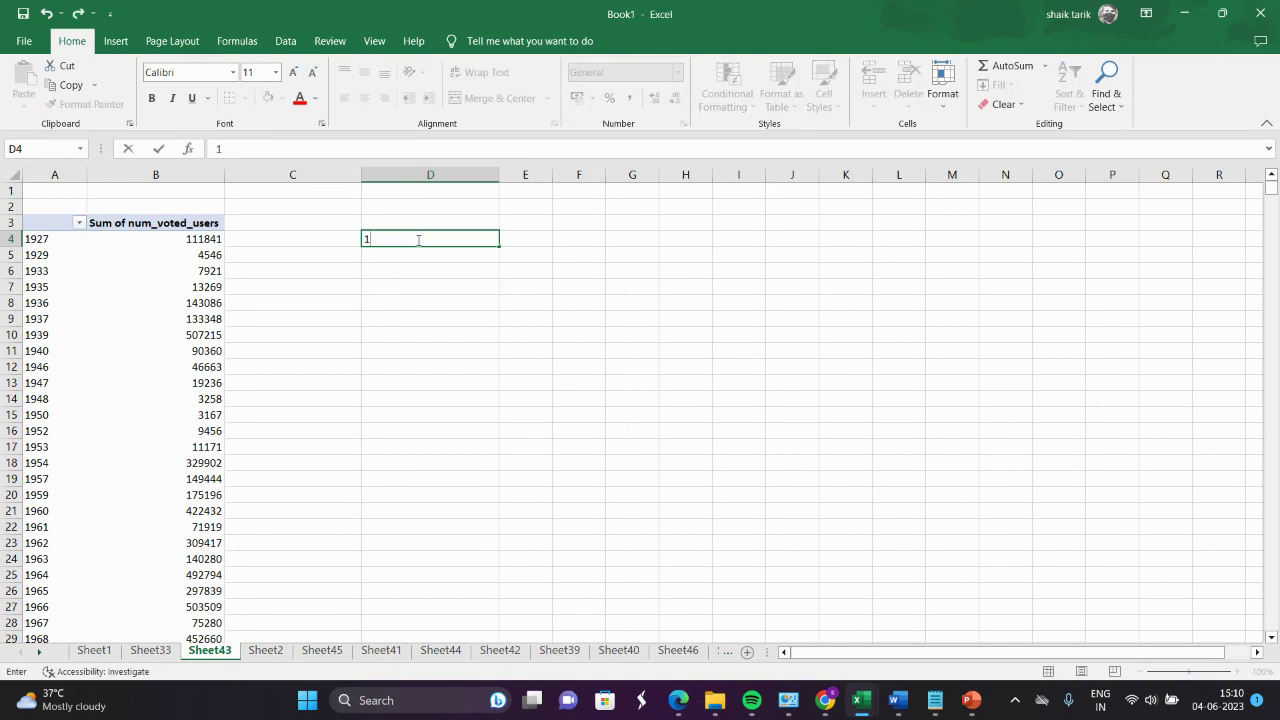
pyautogui.write("920's")
pyautogui.press('Tab')
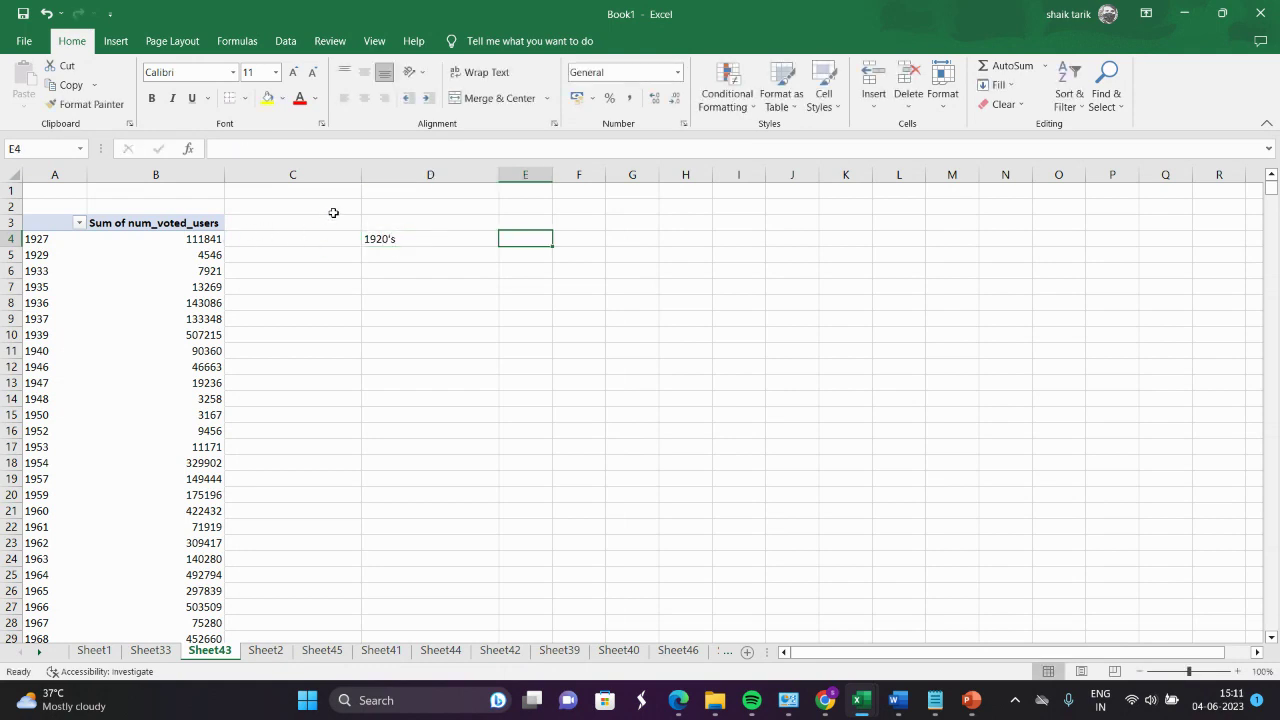
pyautogui.write('=sum')
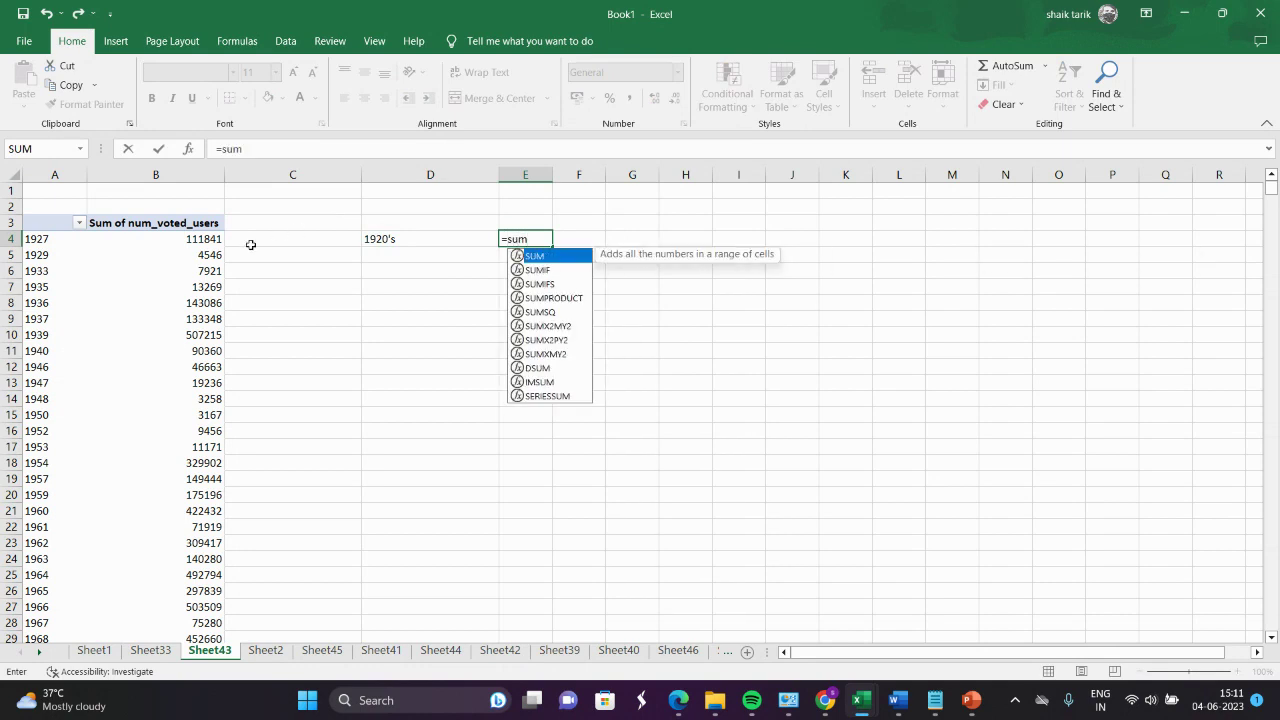
pyautogui.moveTo(193, 239); pyautogui.dragTo(200, 255)
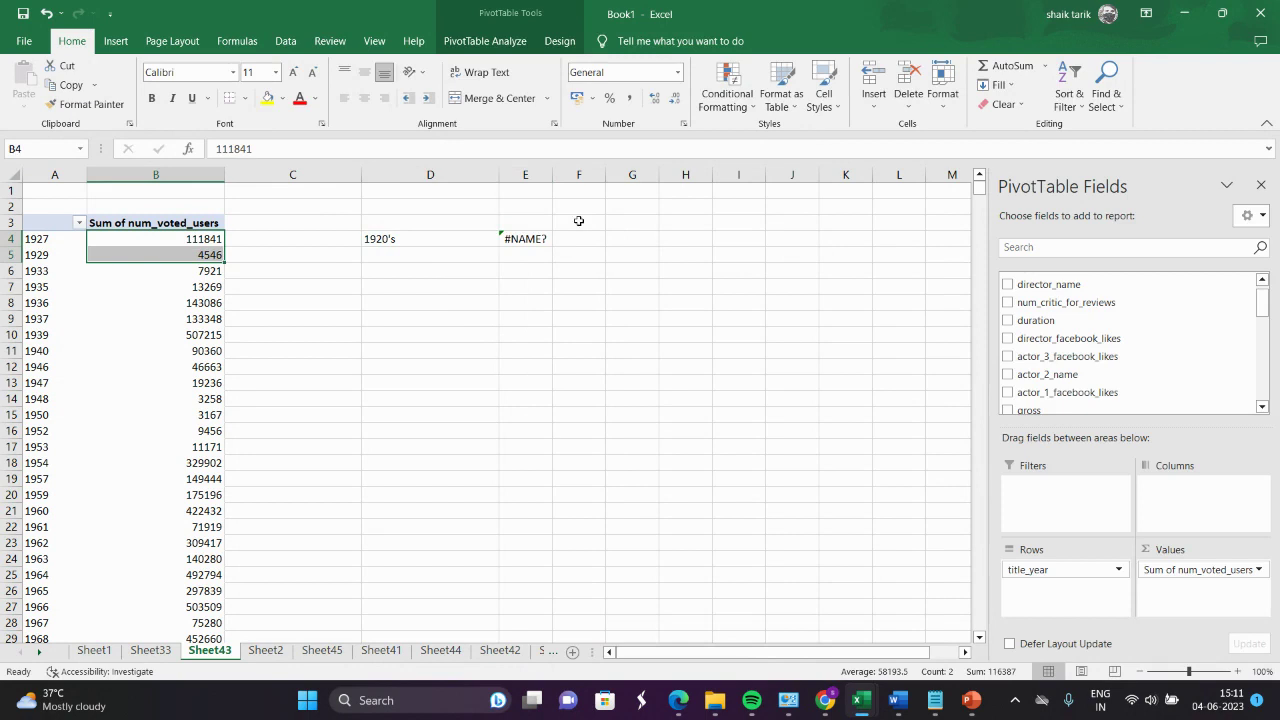
pyautogui.click(538, 243)
pyautogui.press('BackSpace')
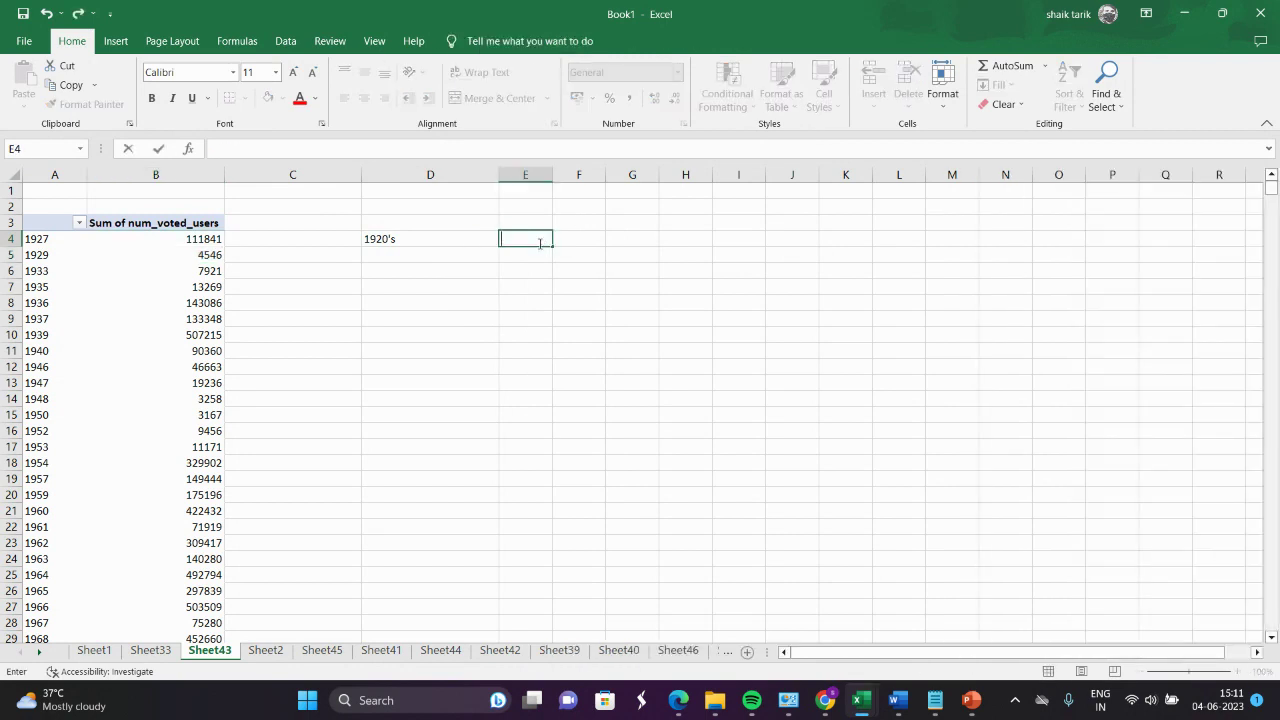
# - Total the 1920's voted users in cell E4 with the formula =sum(B4:B5)
pyautogui.write('=su')
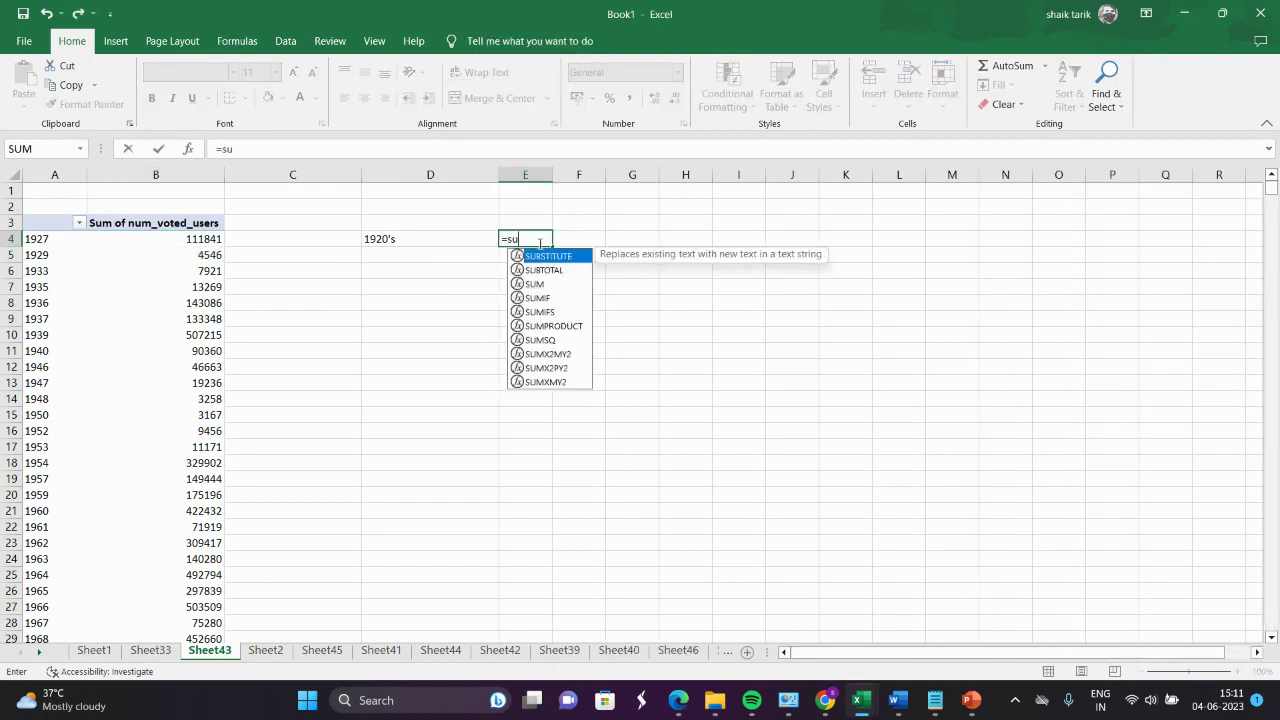
pyautogui.write('m(')
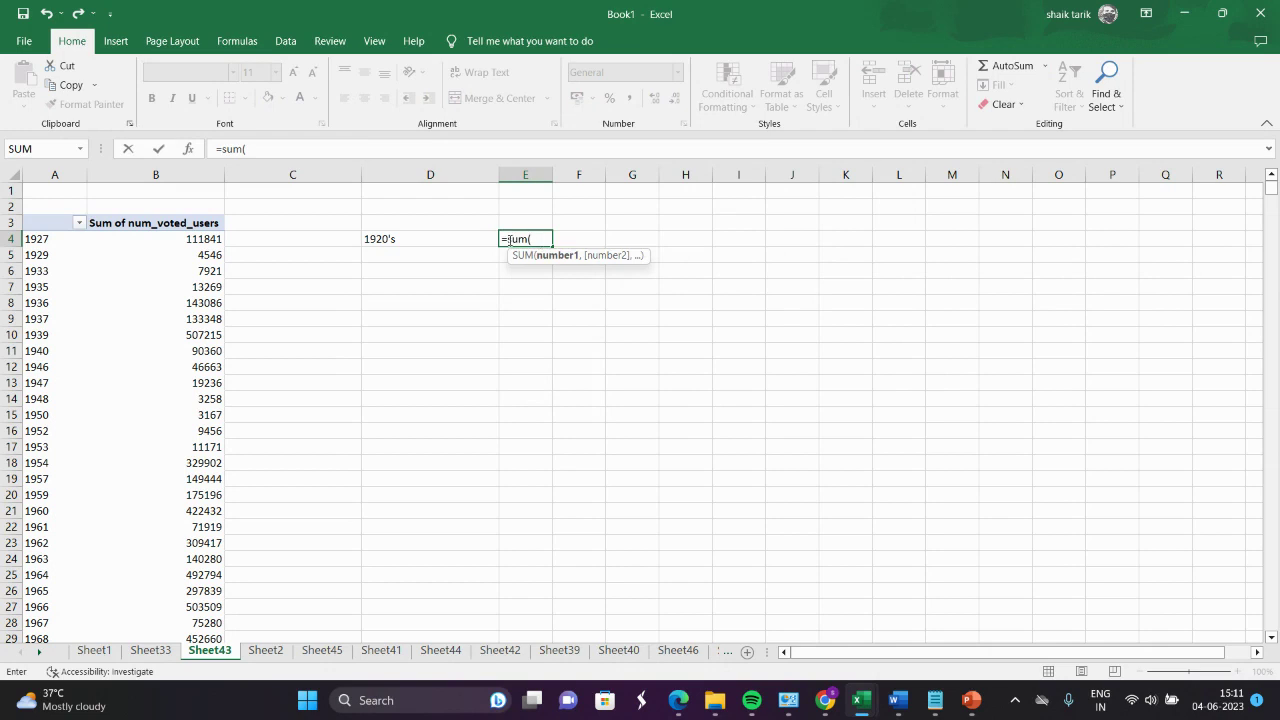
pyautogui.moveTo(188, 239); pyautogui.dragTo(211, 260)
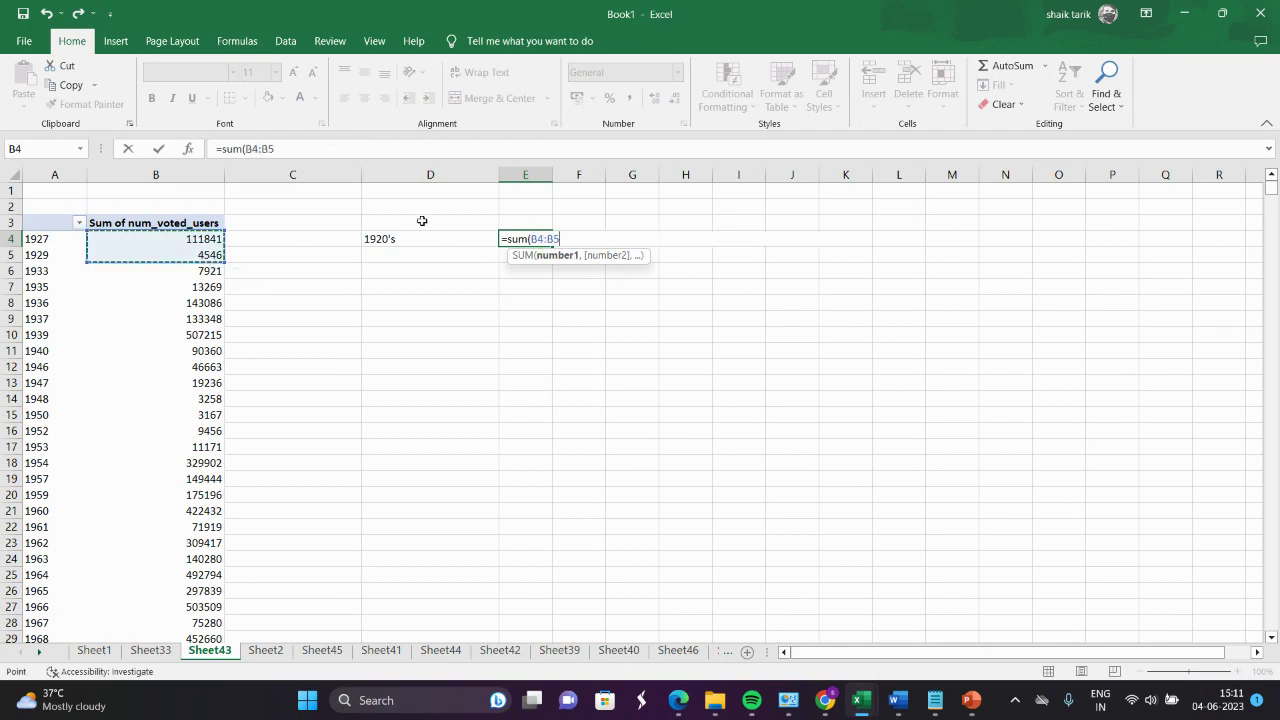
pyautogui.write(')')
pyautogui.press('Tab')
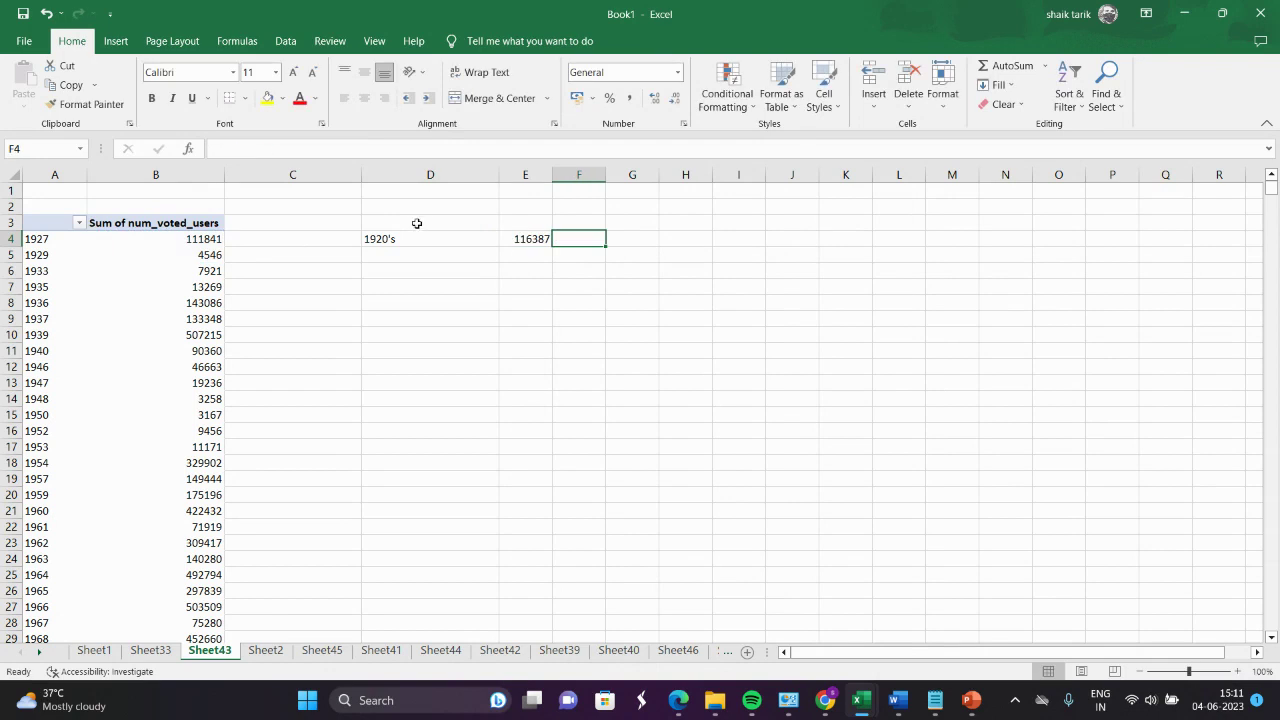
# - Label cell D5 as 1930's and total that decade's voted users in E5 with =sum(B6:B10)
pyautogui.click(395, 259)
pyautogui.write("1930's")
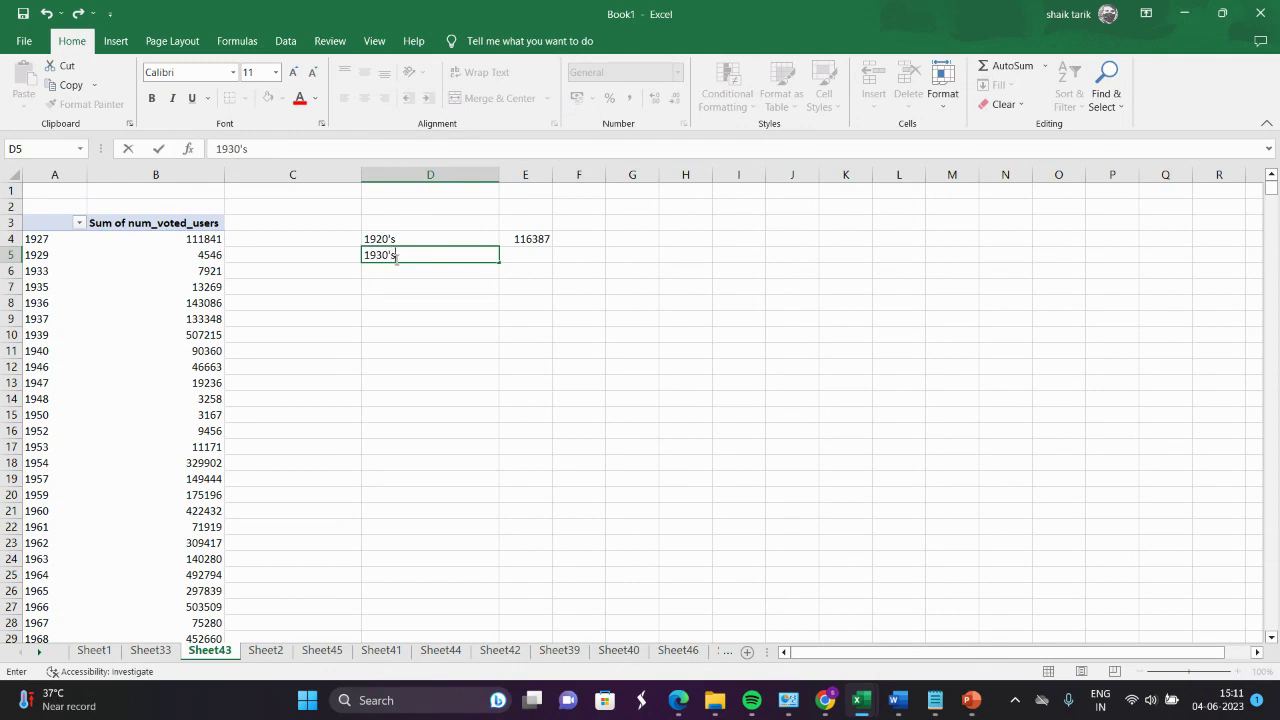
pyautogui.press('Tab')
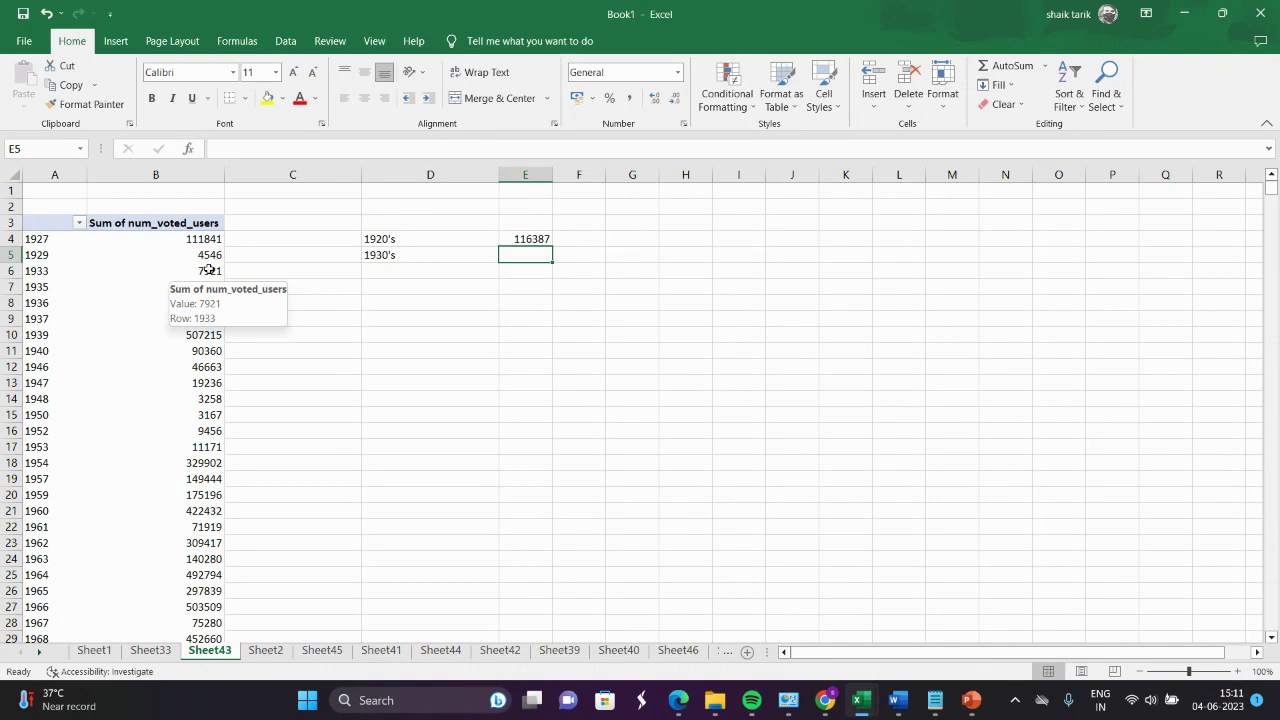
pyautogui.write('=su')
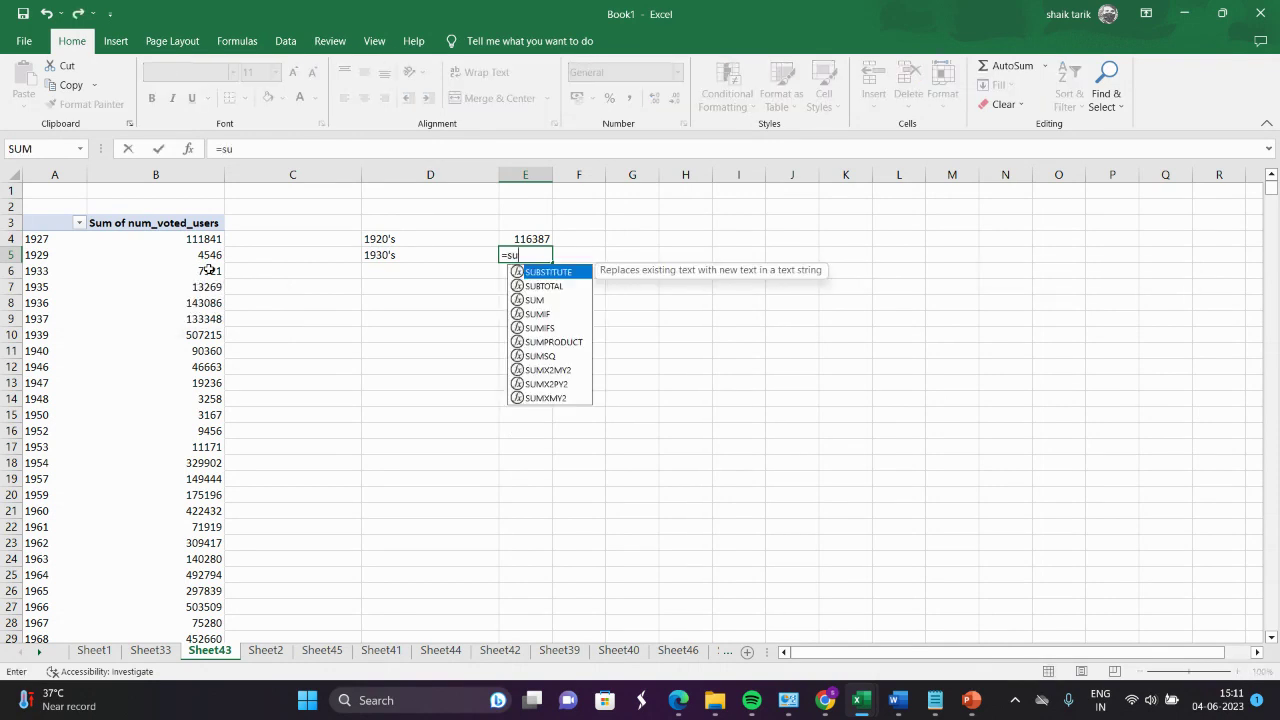
pyautogui.write('m')
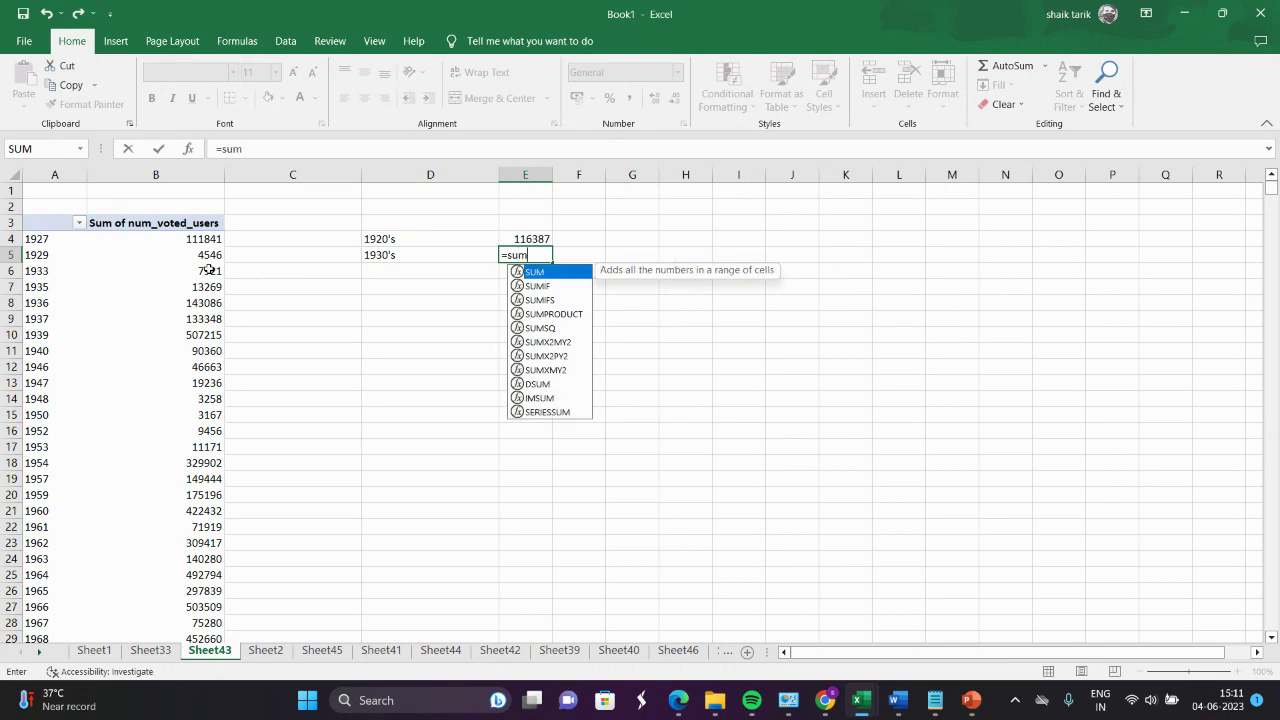
pyautogui.write('(')
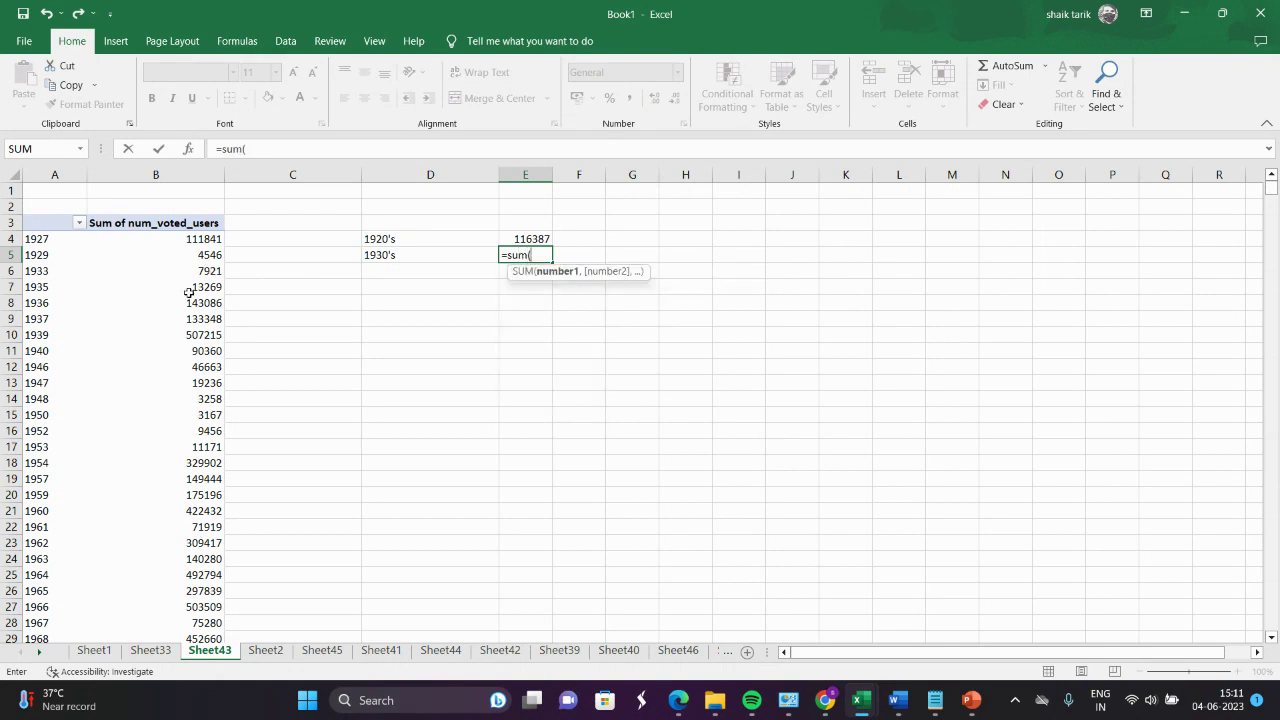
pyautogui.moveTo(198, 278); pyautogui.dragTo(212, 333)
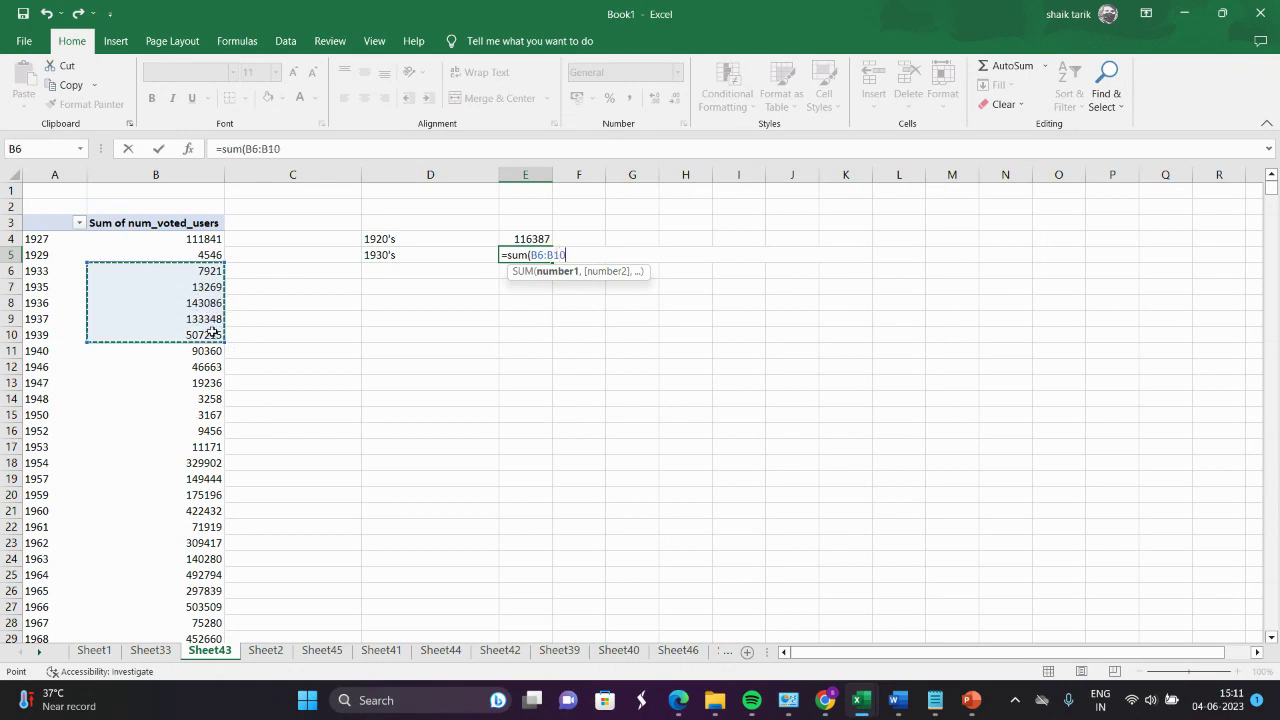
pyautogui.write(')')
pyautogui.press('Tab')
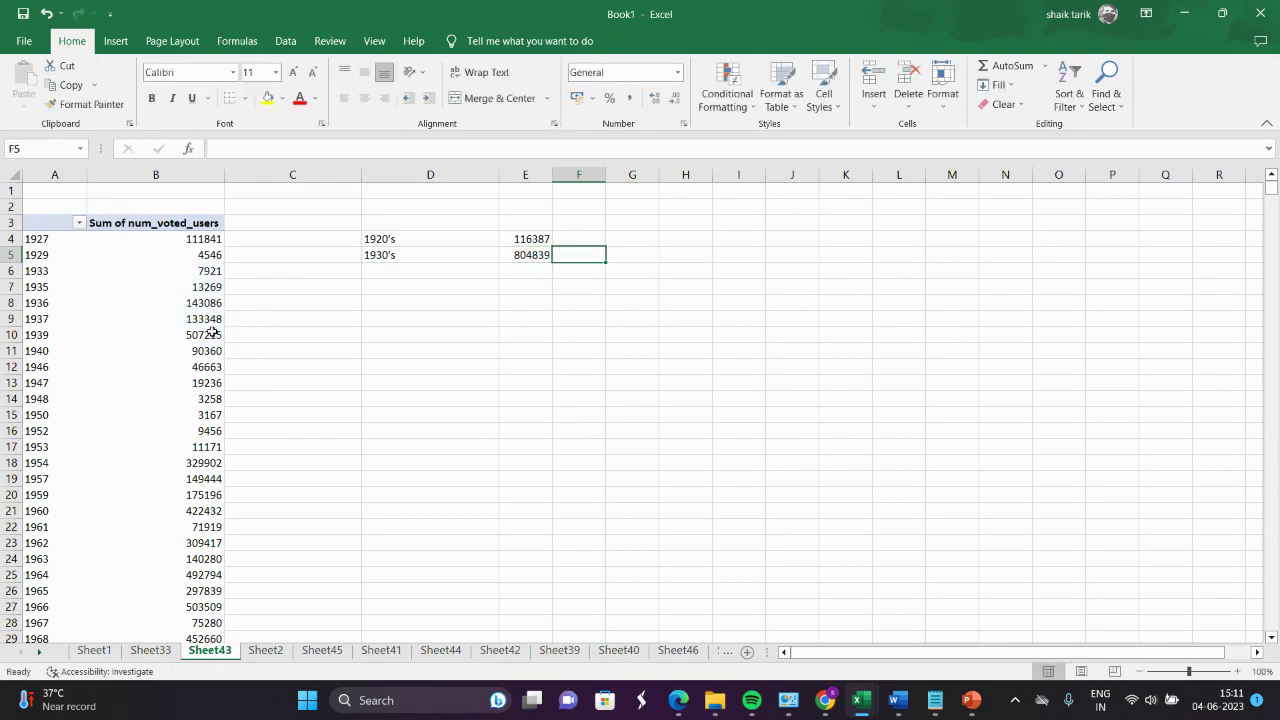
pyautogui.click(399, 276)
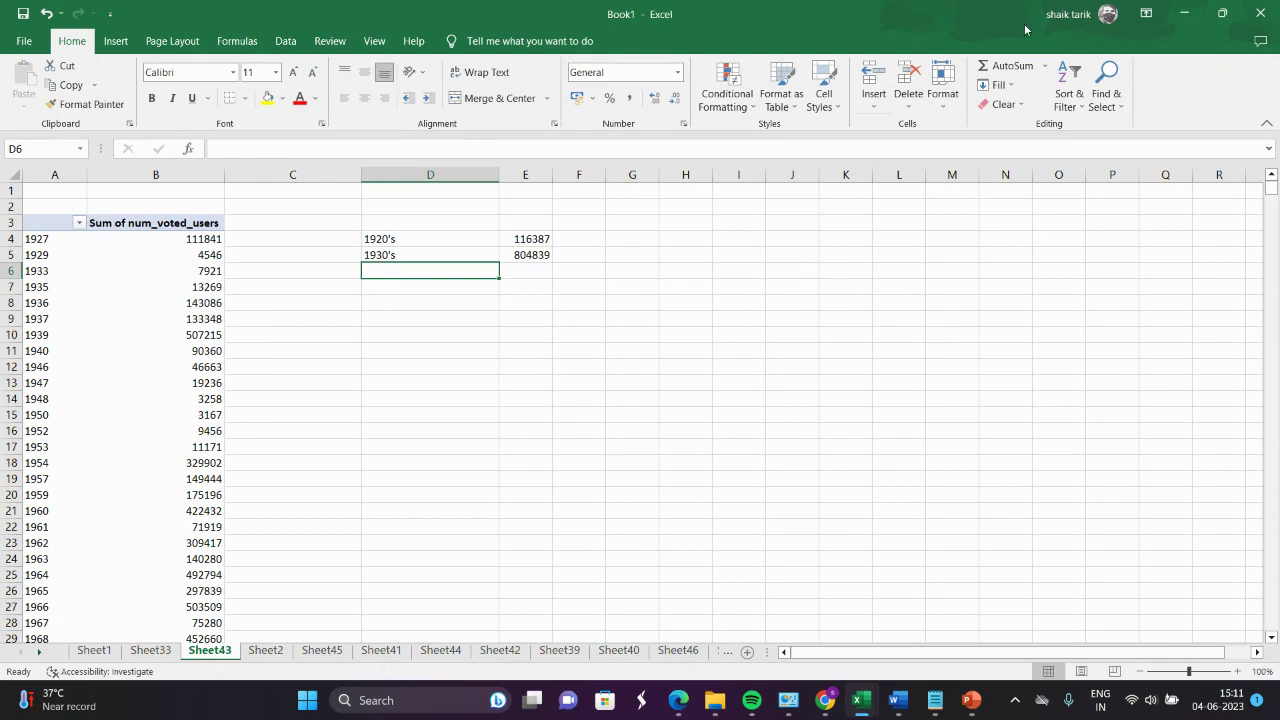
# - Switch to the IMDB Movie Analysis presentation in PowerPoint and copy the decades table of voted users from slide 24
pyautogui.click(1182, 10)
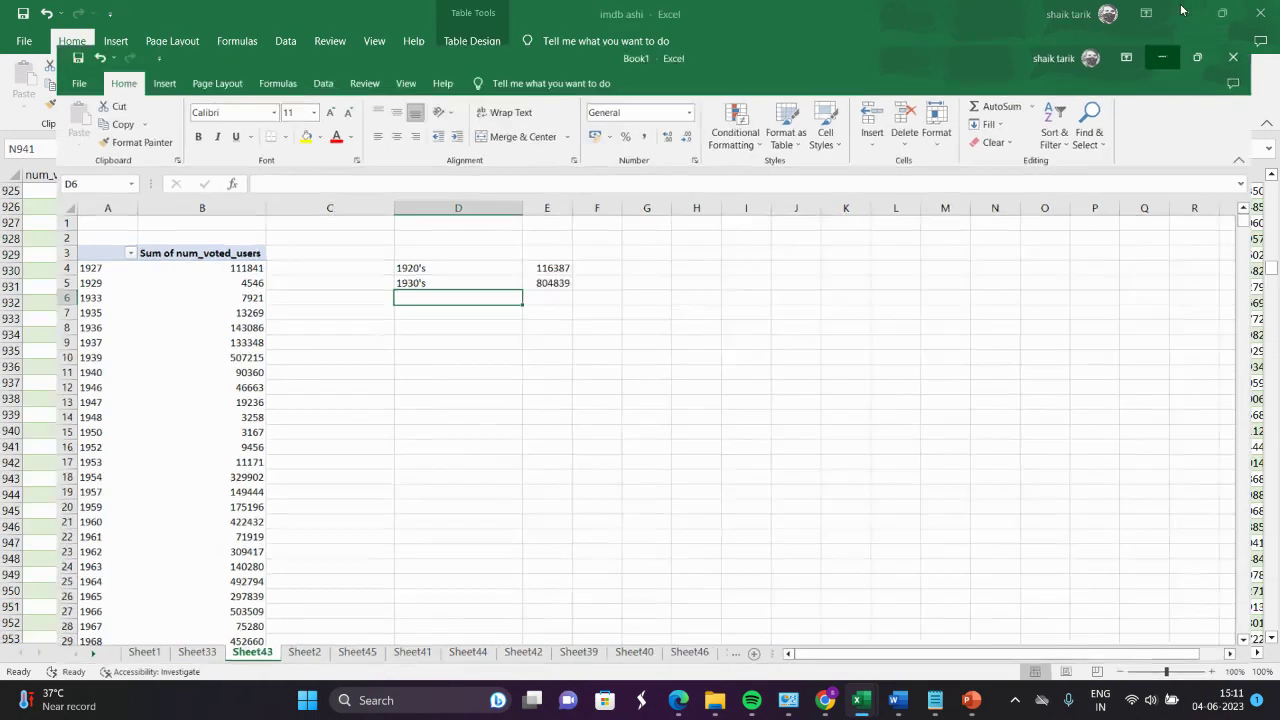
pyautogui.click(970, 701)
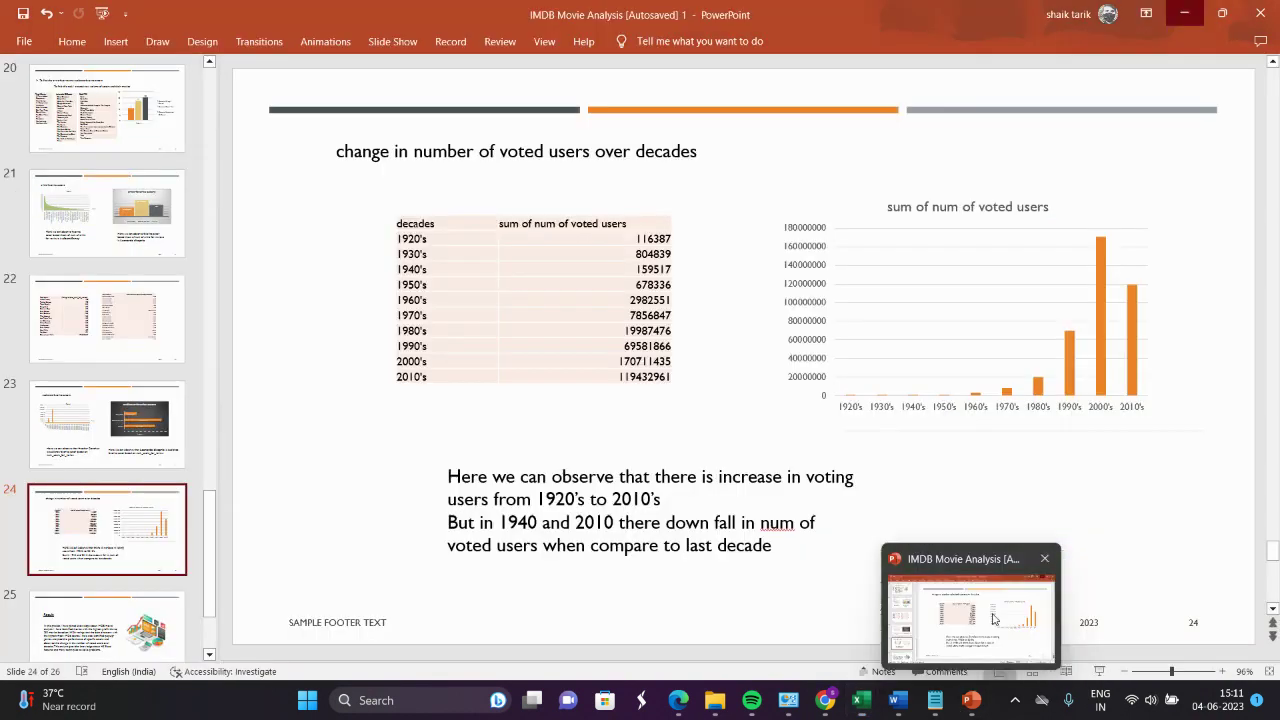
pyautogui.click(649, 377)
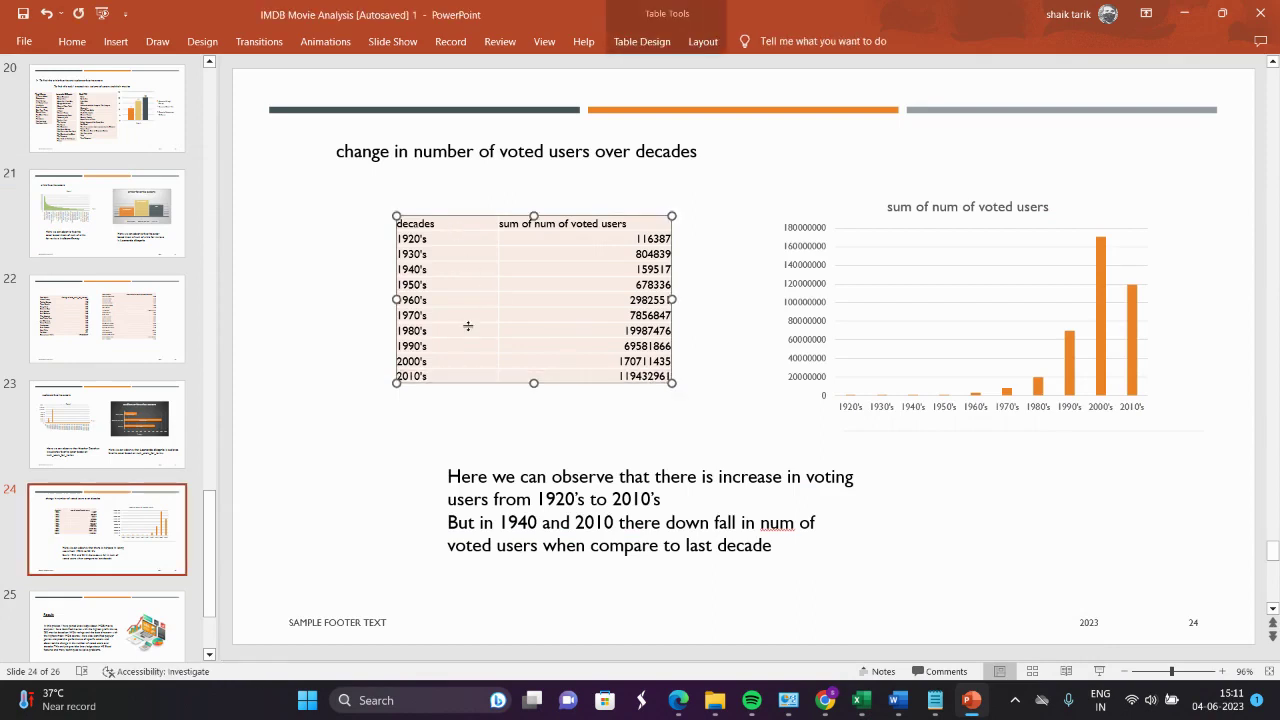
pyautogui.click(1184, 13)
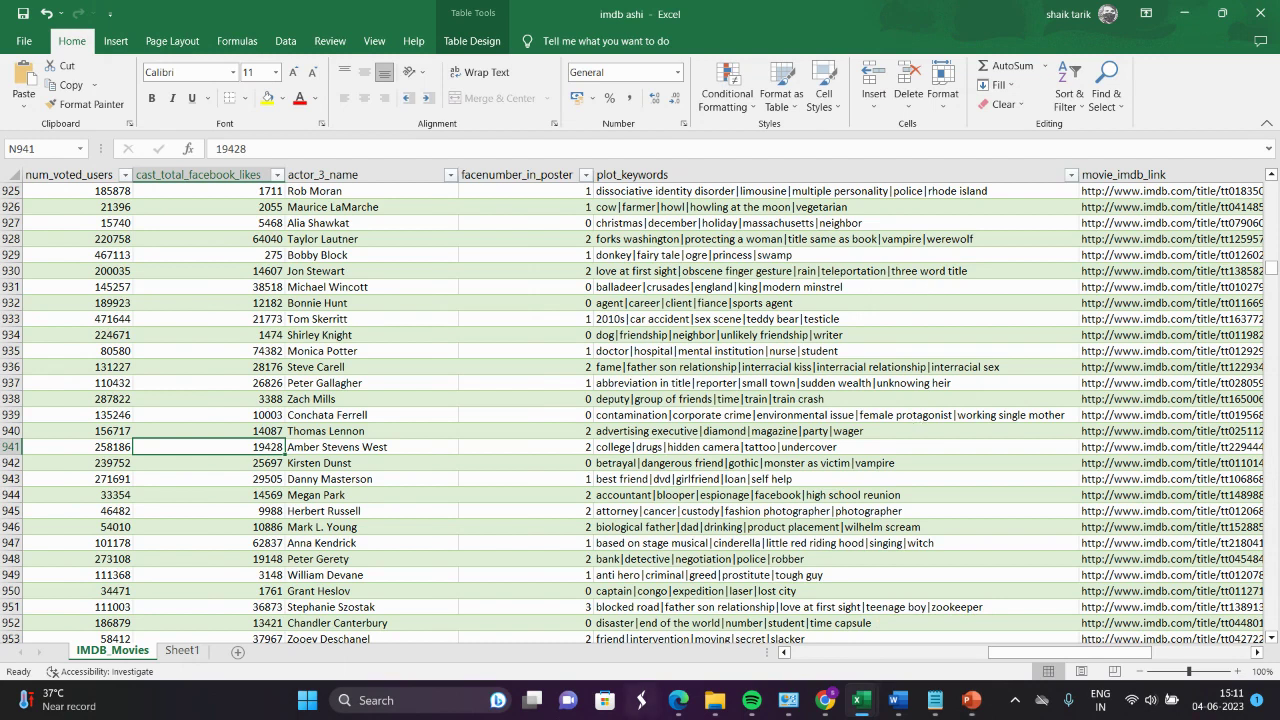
# - Return to the Book1 workbook in Excel and paste the copied decades table at cell D10 of Sheet43
pyautogui.moveTo(975, 704)
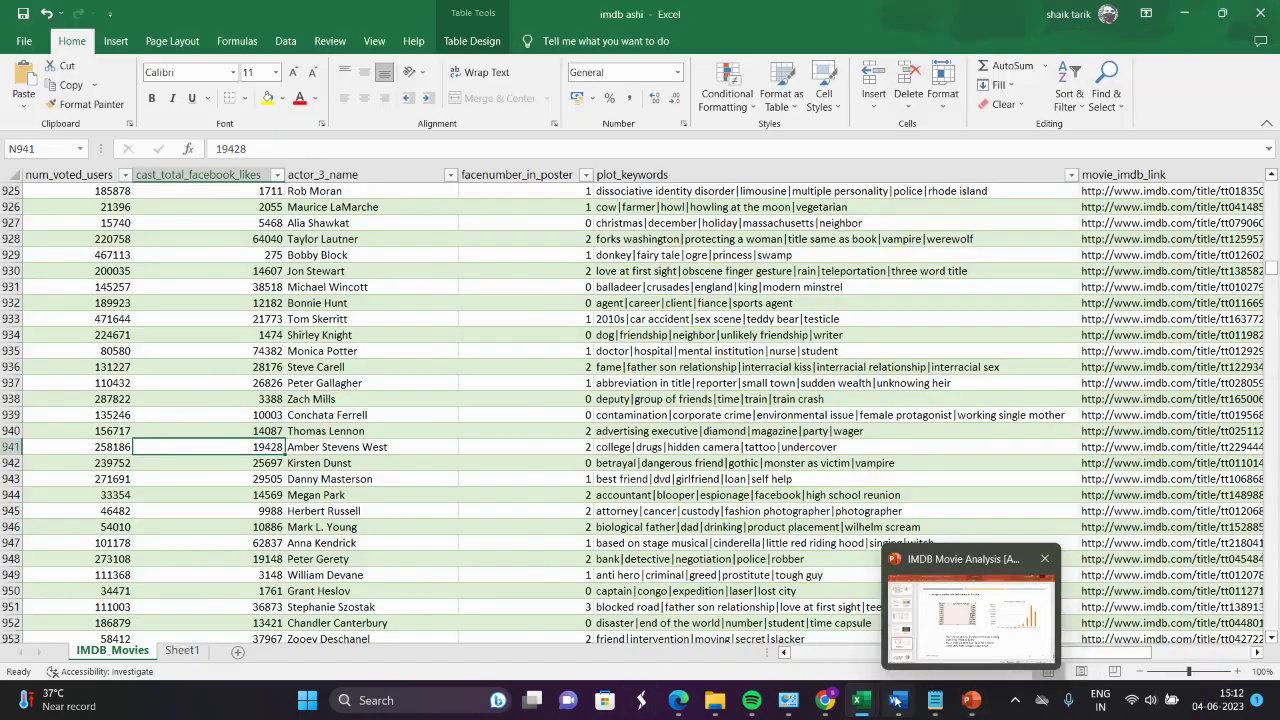
pyautogui.moveTo(933, 703)
pyautogui.moveTo(860, 700)
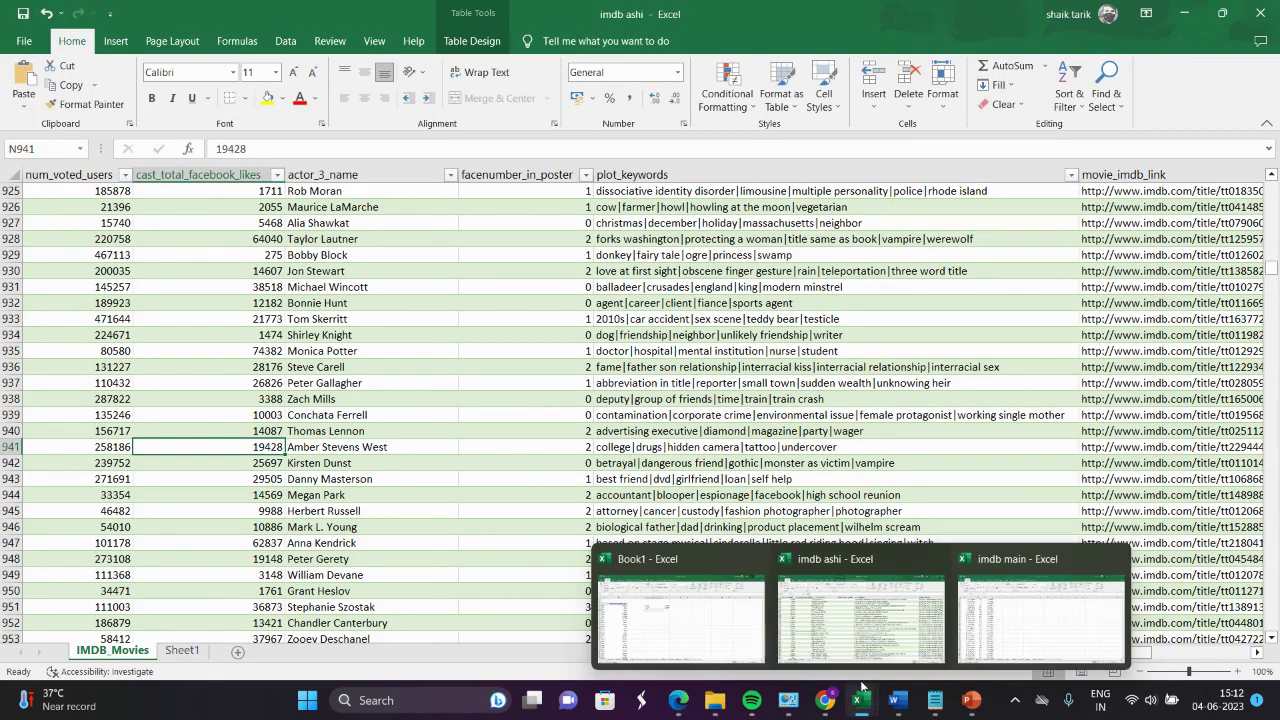
pyautogui.click(687, 623)
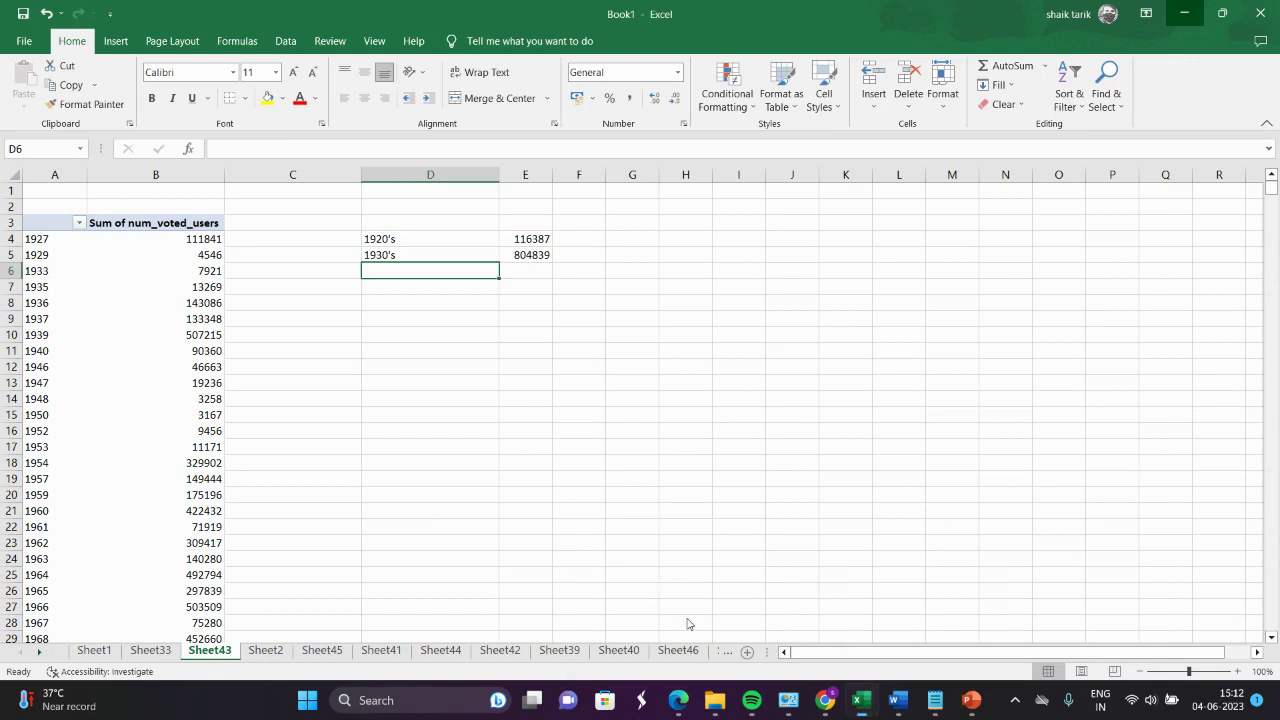
pyautogui.click(515, 331)
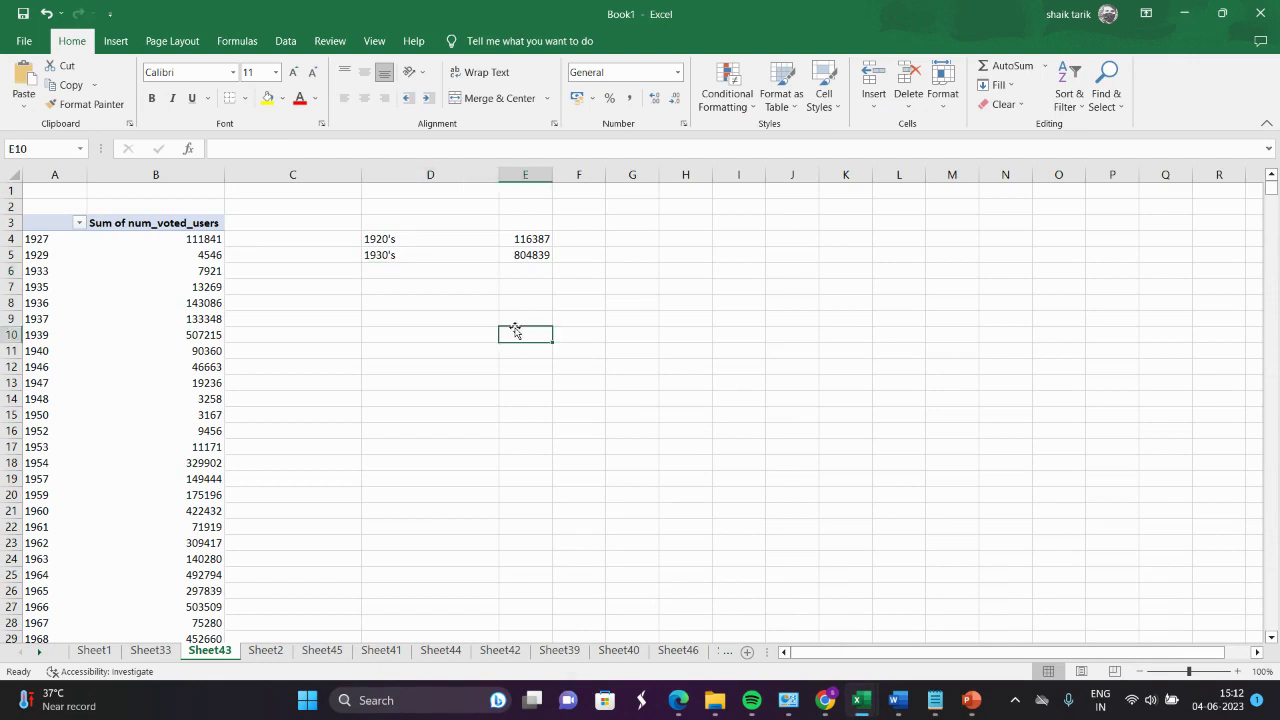
pyautogui.click(397, 329)
pyautogui.hotkey('ctrl', 'v')
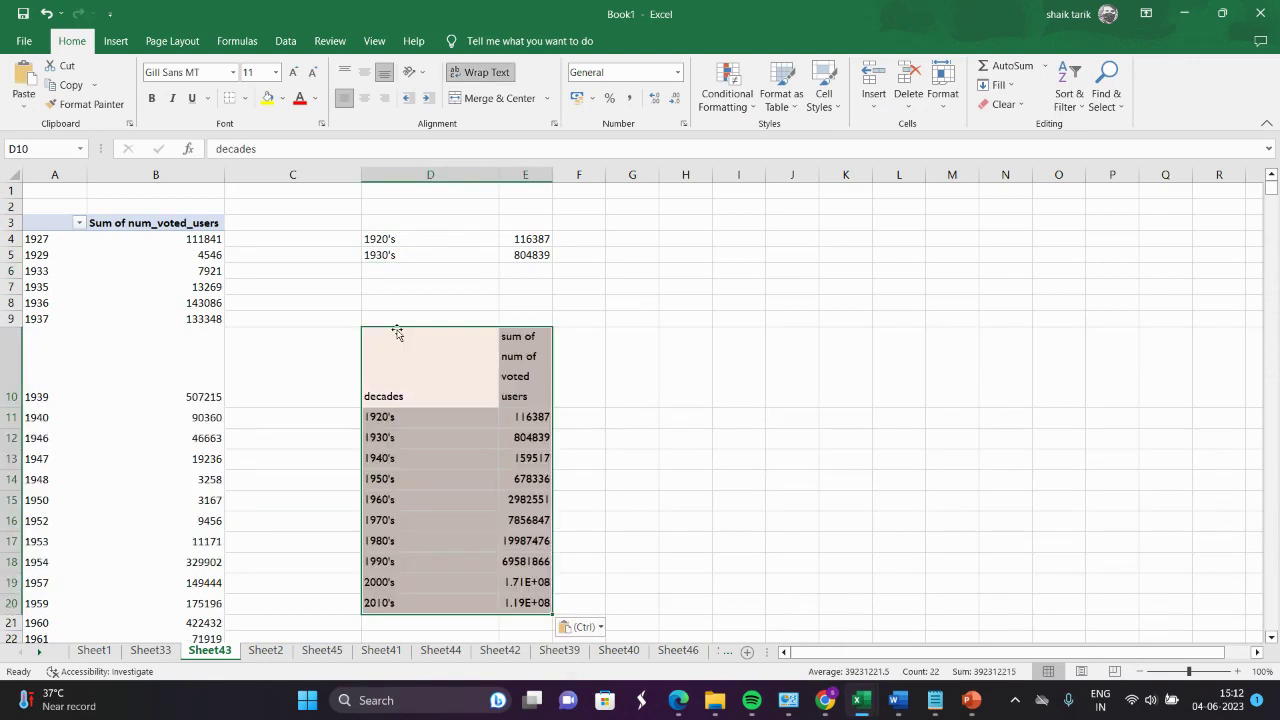
pyautogui.click(600, 405)
# - Insert the recommended Clustered Column chart from the pasted decades table in D10:E20
pyautogui.moveTo(421, 344); pyautogui.dragTo(535, 600)
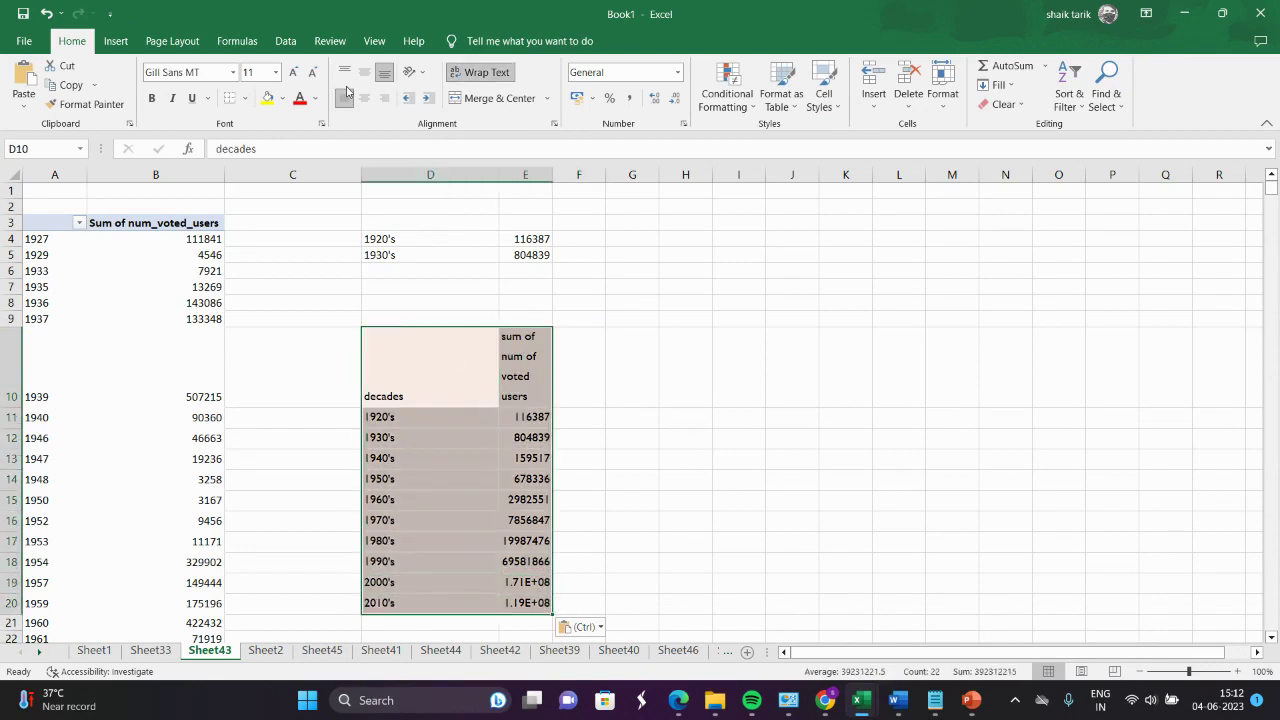
pyautogui.click(117, 45)
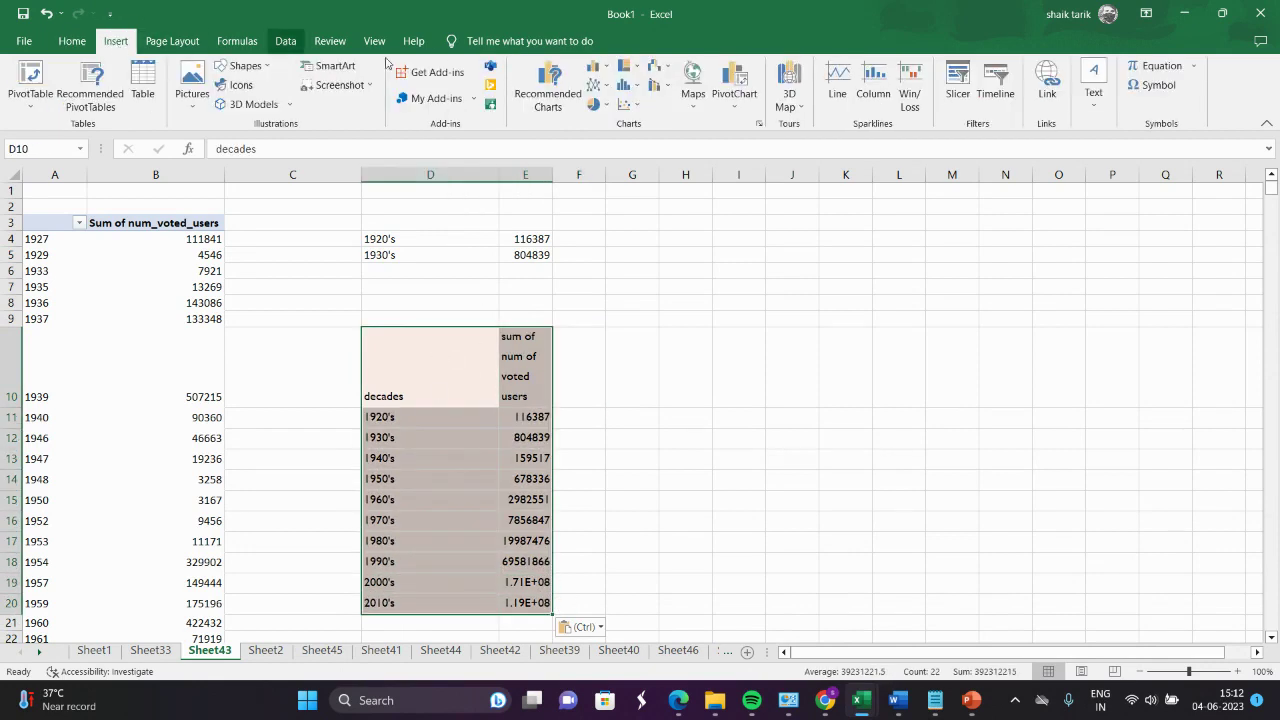
pyautogui.click(558, 84)
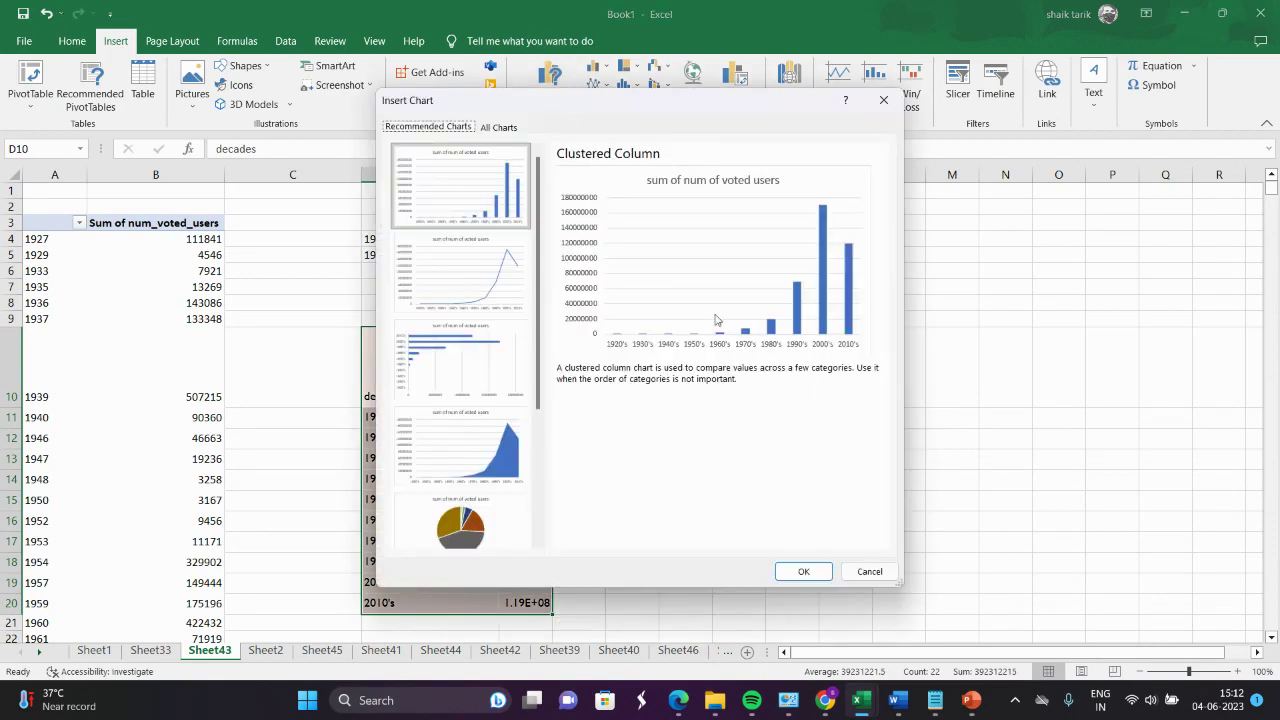
pyautogui.click(806, 573)
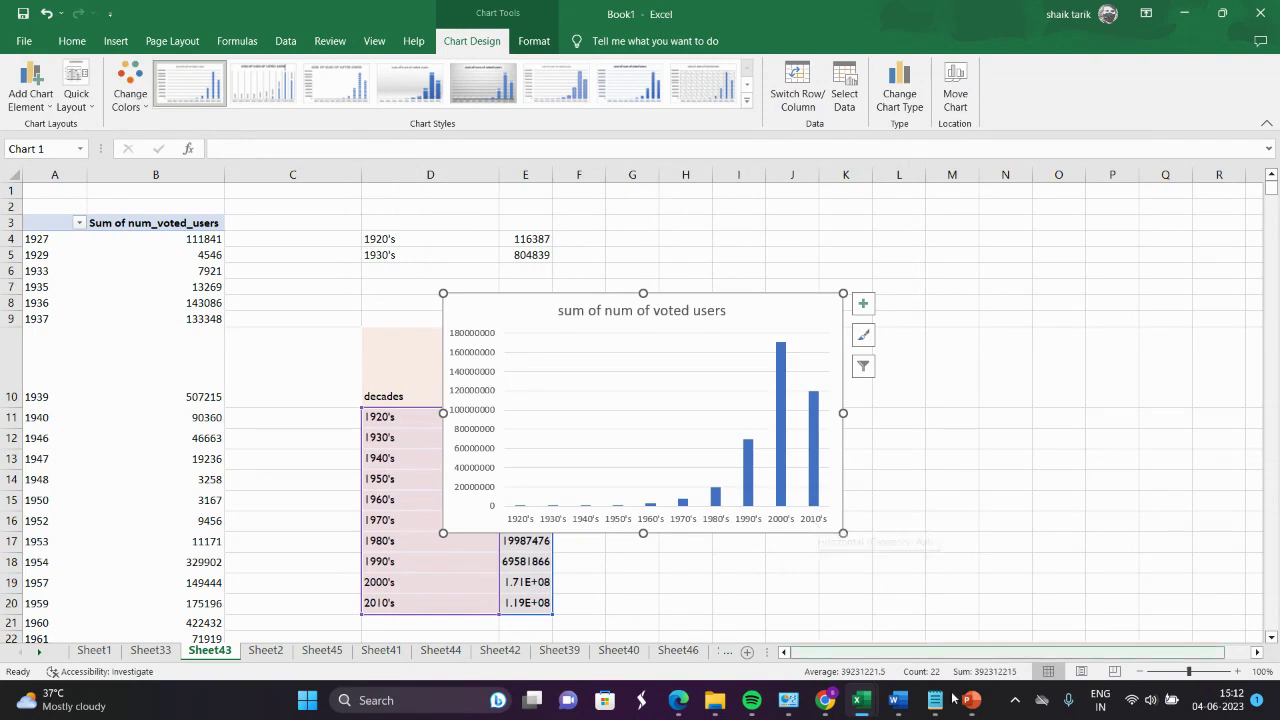
# - Switch to PowerPoint and compare slide 24's decades table, chart and written conclusions on voted users with the Excel chart
pyautogui.moveTo(970, 700)
pyautogui.click(997, 629)
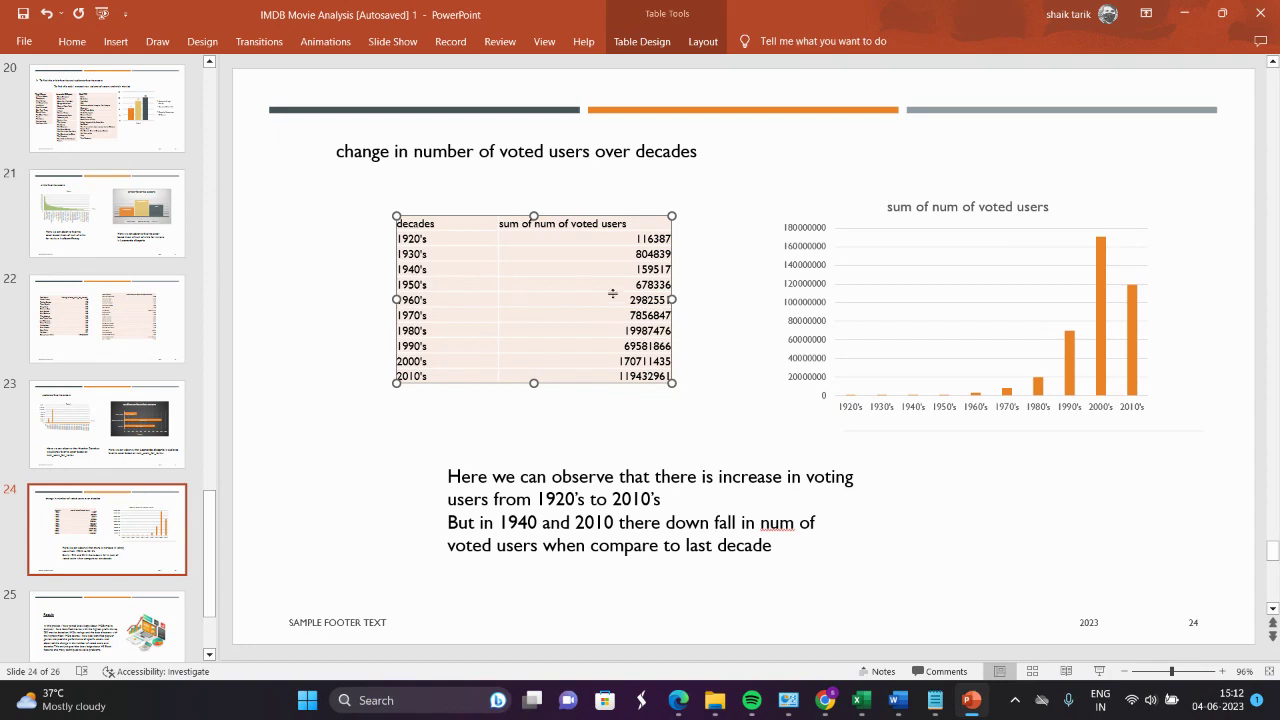
pyautogui.click(738, 294)
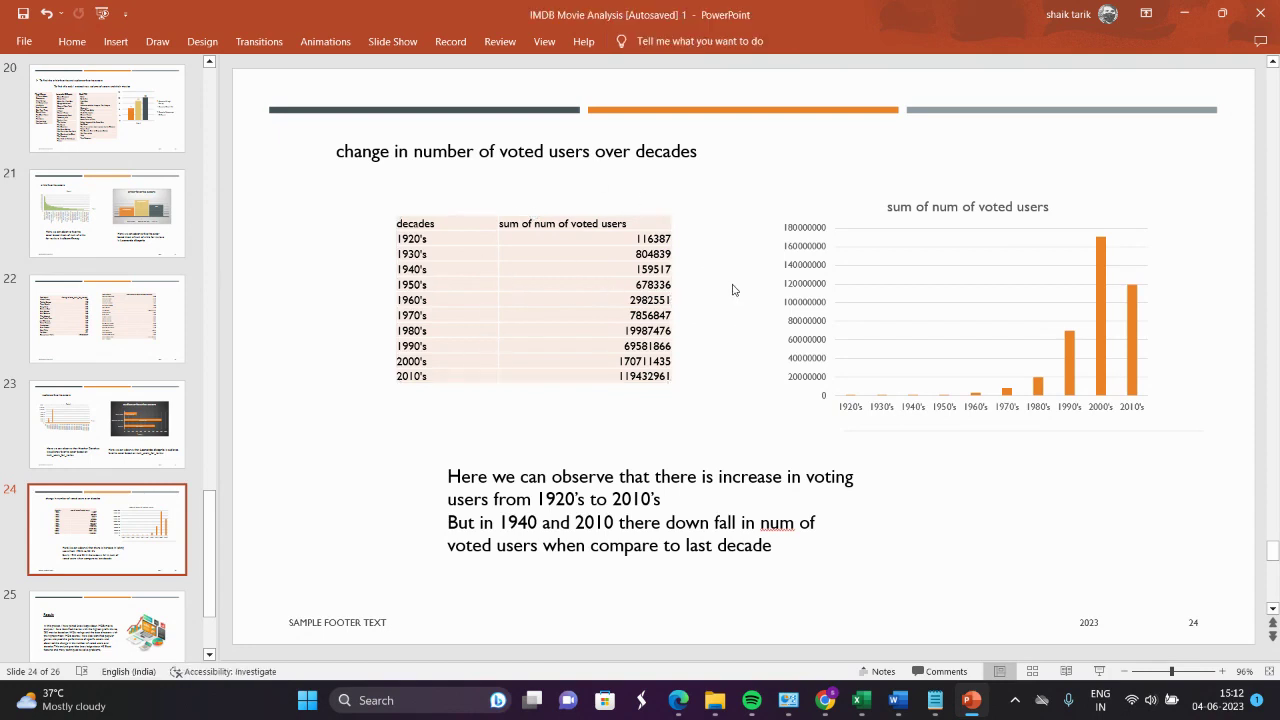